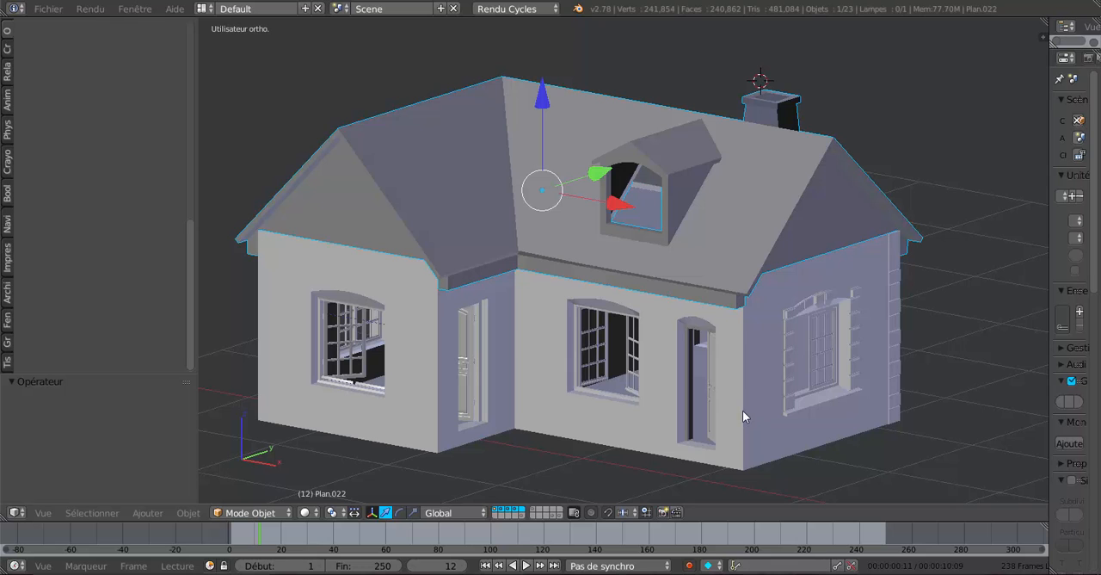
# Examine the house model from the front, rear, below and above, including its roof, dormer, windows and walls.
pyautogui.moveTo(789, 440)
pyautogui.mouseDown(button='middle')
pyautogui.moveTo(770, 441)
pyautogui.moveTo(776, 389)
pyautogui.moveTo(770, 423)
pyautogui.moveTo(762, 414)
pyautogui.moveTo(824, 437)
pyautogui.moveTo(805, 430)
pyautogui.mouseUp(button='middle')
pyautogui.moveTo(669, 340); pyautogui.dragTo(603, 255, button='middle')
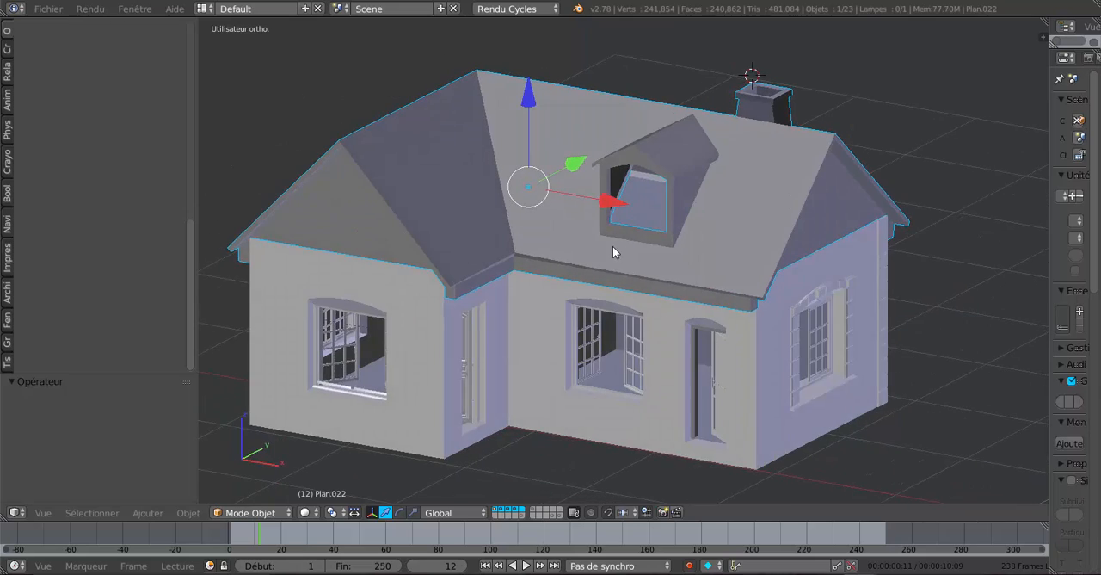
pyautogui.scroll(3, 612, 246)
pyautogui.moveTo(623, 240); pyautogui.dragTo(743, 320, button='middle')
pyautogui.scroll(-3, 579, 274)
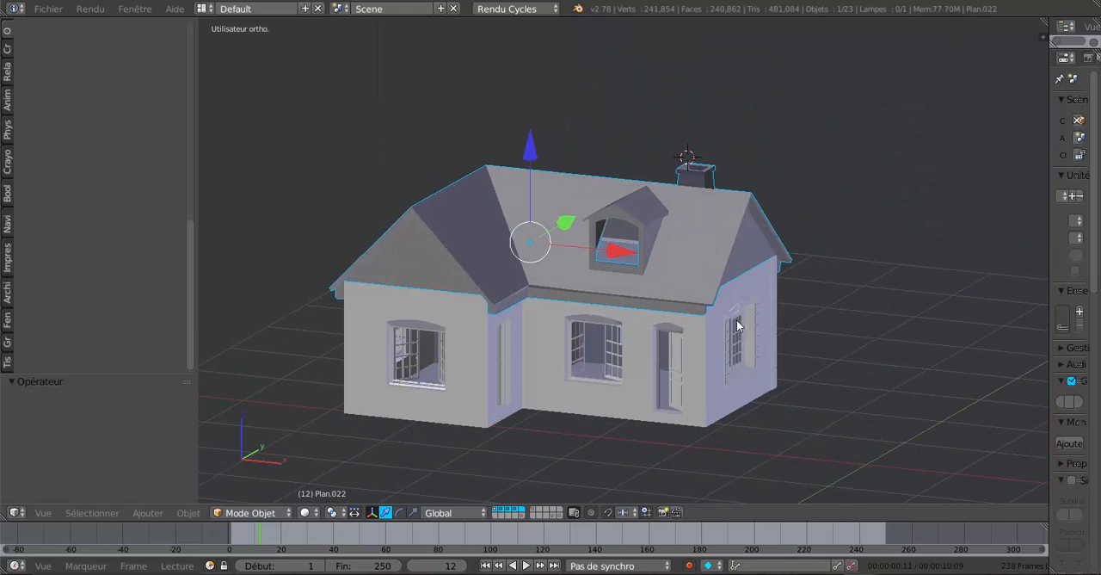
pyautogui.moveTo(680, 355)
pyautogui.mouseDown(button='middle')
pyautogui.moveTo(641, 334)
pyautogui.moveTo(693, 332)
pyautogui.moveTo(698, 345)
pyautogui.mouseUp(button='middle')
pyautogui.scroll(5, 651, 384)
pyautogui.moveTo(638, 423); pyautogui.dragTo(521, 356, button='middle')
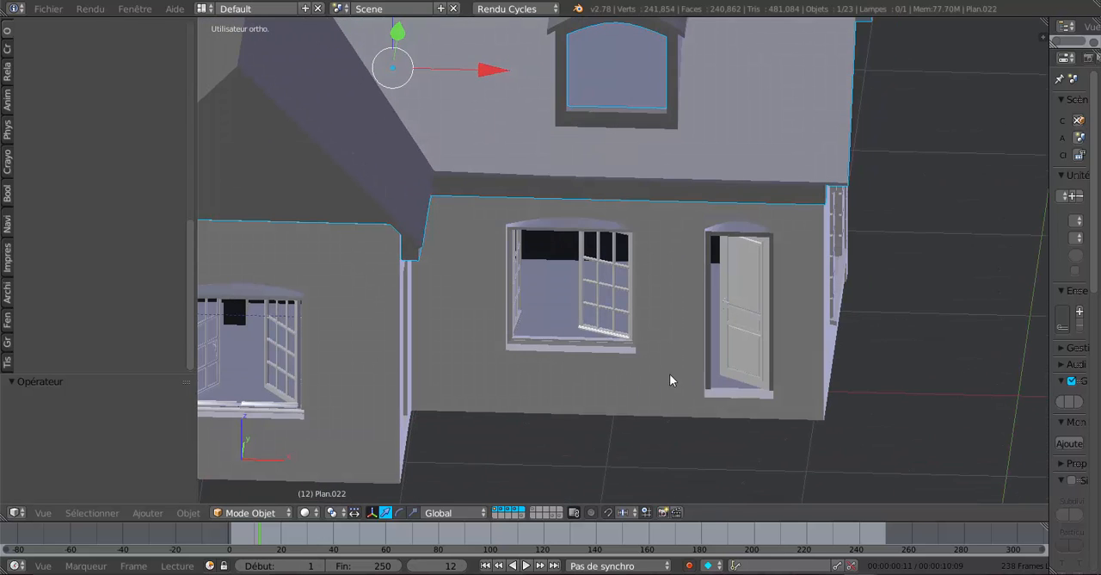
pyautogui.moveTo(670, 375); pyautogui.dragTo(560, 319, button='middle')
pyautogui.scroll(-5, 695, 328)
pyautogui.scroll(2, 560, 319)
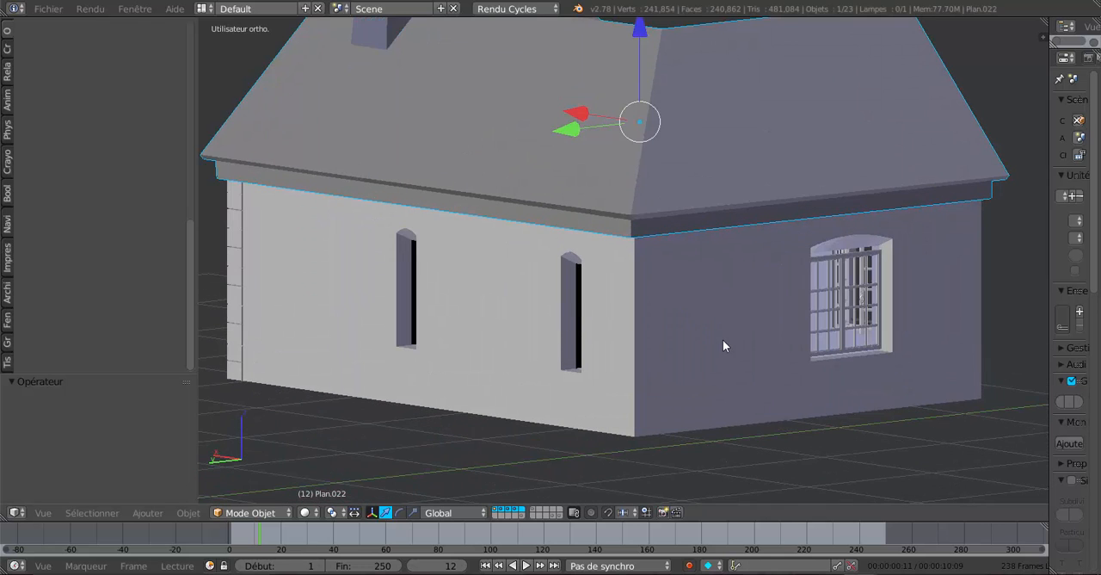
pyautogui.moveTo(723, 344); pyautogui.dragTo(659, 320, button='middle')
pyautogui.scroll(2, 751, 214)
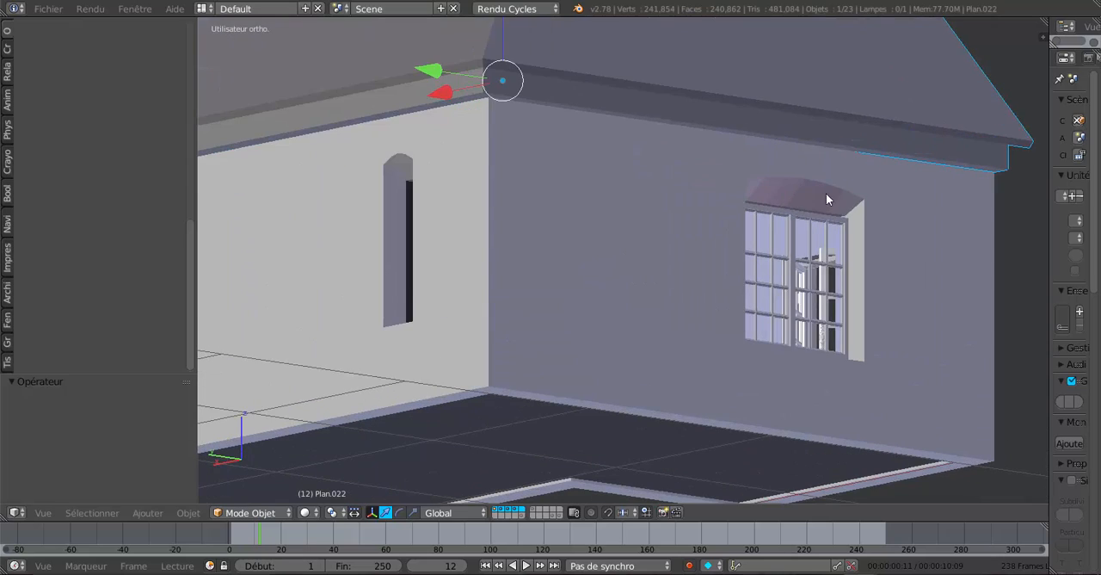
pyautogui.scroll(-3, 910, 262)
pyautogui.moveTo(912, 268); pyautogui.dragTo(565, 413, button='middle')
pyautogui.scroll(2, 565, 412)
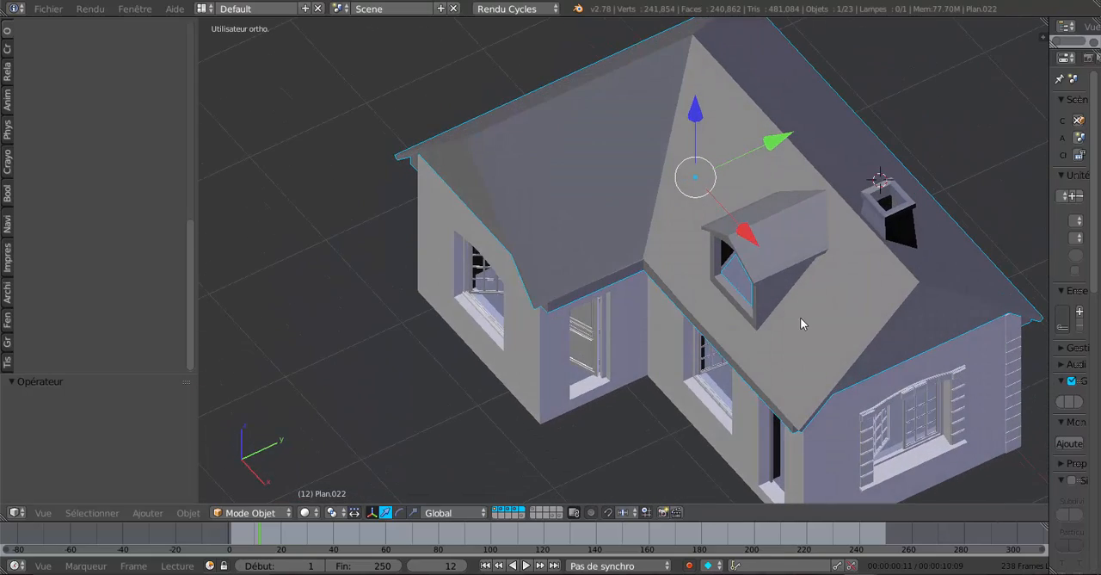
# Enter edit mode on the roof object and bring its dormer and chimney mesh into view.
pyautogui.moveTo(801, 319); pyautogui.dragTo(831, 300, button='middle')
pyautogui.press('Tab')
pyautogui.scroll(4, 690, 203)
pyautogui.scroll(-3, 576, 326)
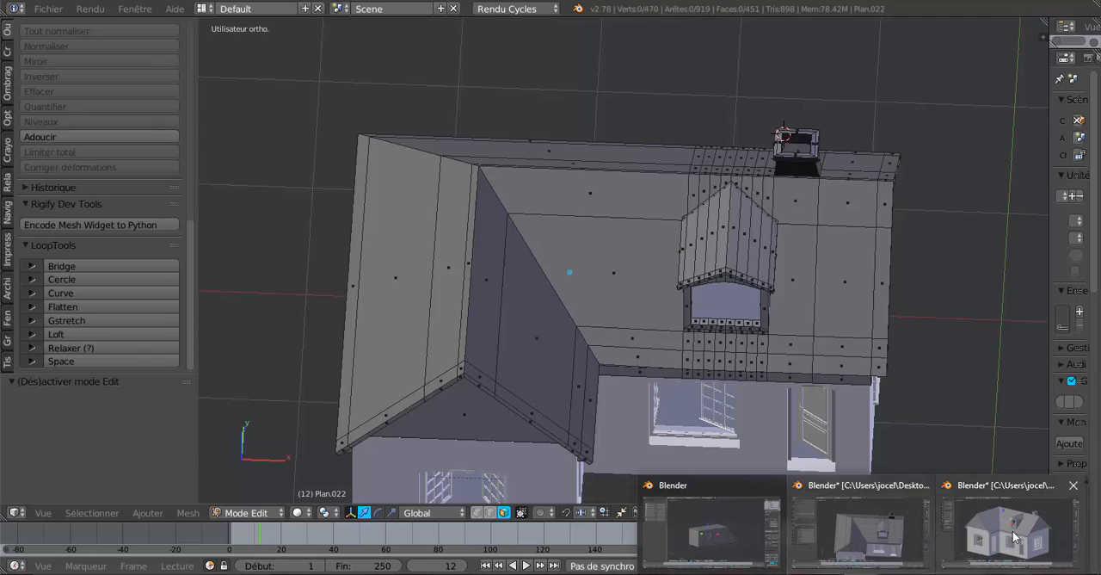
# Switch to the other Blender window and examine the dormer with its window and the roof edges of that house.
pyautogui.click(1019, 528)
pyautogui.moveTo(759, 389); pyautogui.dragTo(876, 420, button='middle')
pyautogui.scroll(3, 731, 333)
pyautogui.moveTo(686, 303); pyautogui.dragTo(610, 313, button='middle')
pyautogui.keyDown('shift'); pyautogui.moveTo(566, 241); pyautogui.dragTo(630, 334, button='middle'); pyautogui.keyUp('shift')
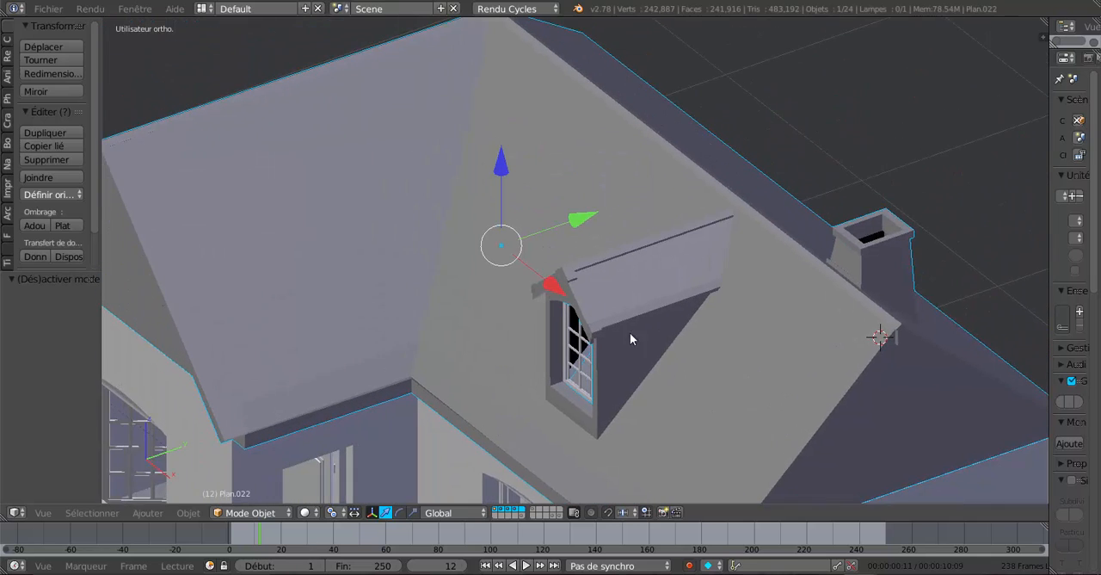
pyautogui.scroll(1, 624, 329)
pyautogui.moveTo(789, 253); pyautogui.dragTo(843, 331, button='middle')
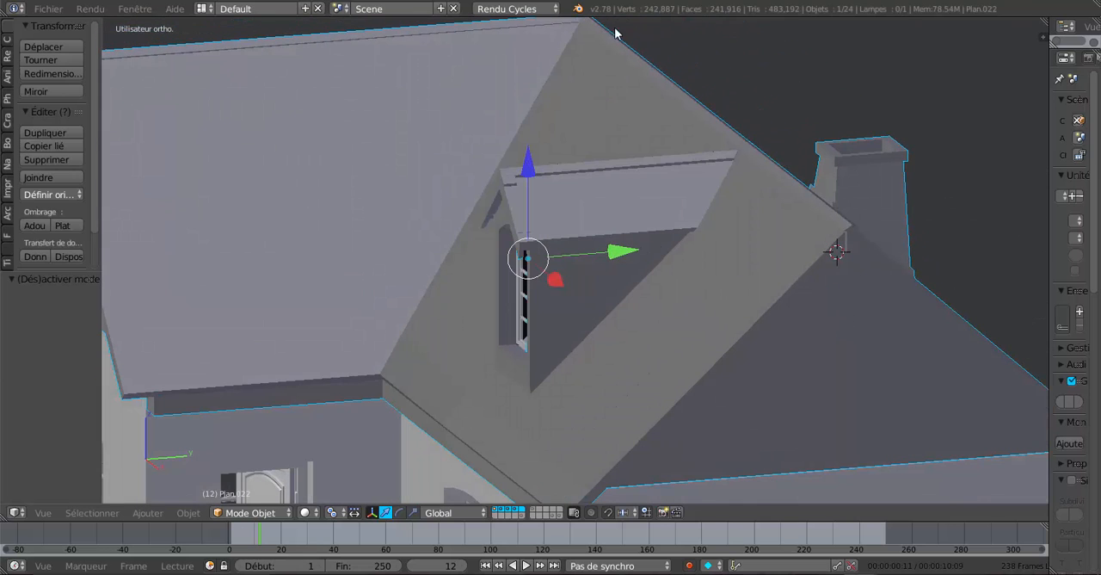
pyautogui.moveTo(937, 355); pyautogui.dragTo(965, 351, button='middle')
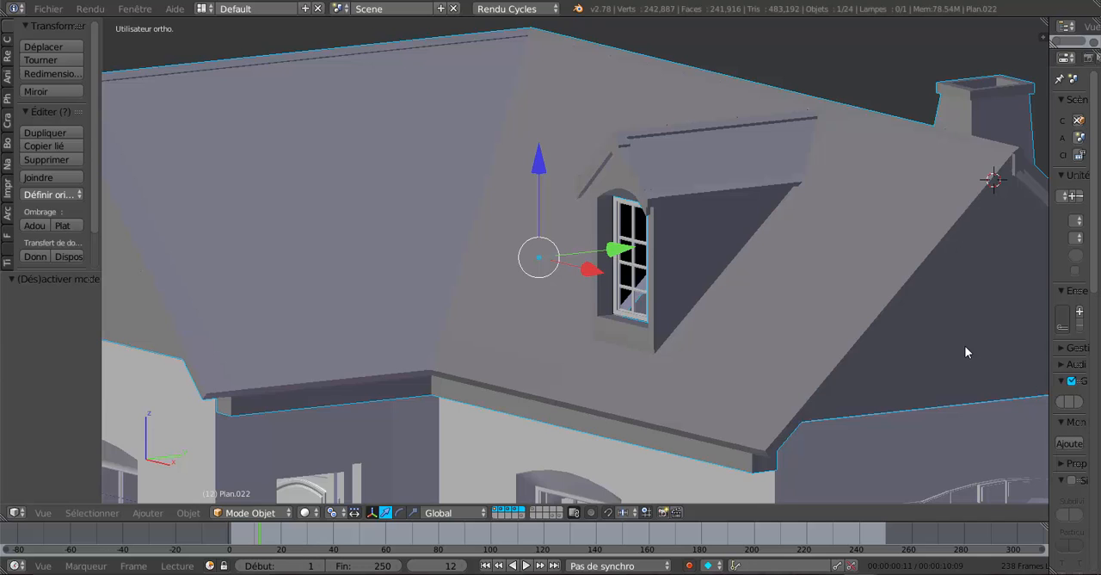
pyautogui.scroll(-4, 963, 351)
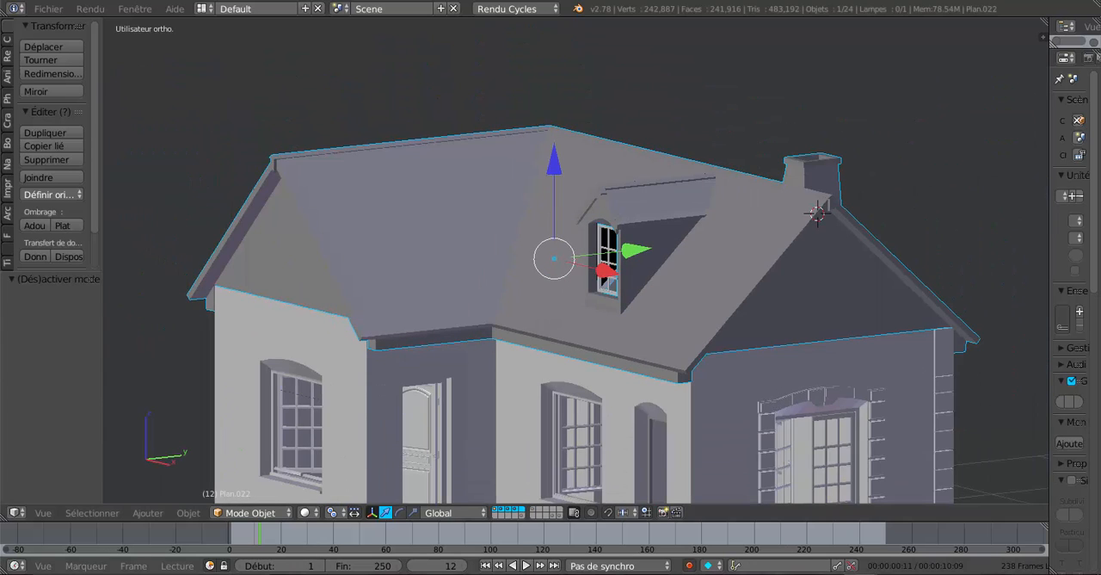
# Return to the Blender window with the roof in edit mode and show the roof in top view.
pyautogui.moveTo(860, 574)
pyautogui.moveTo(872, 545)
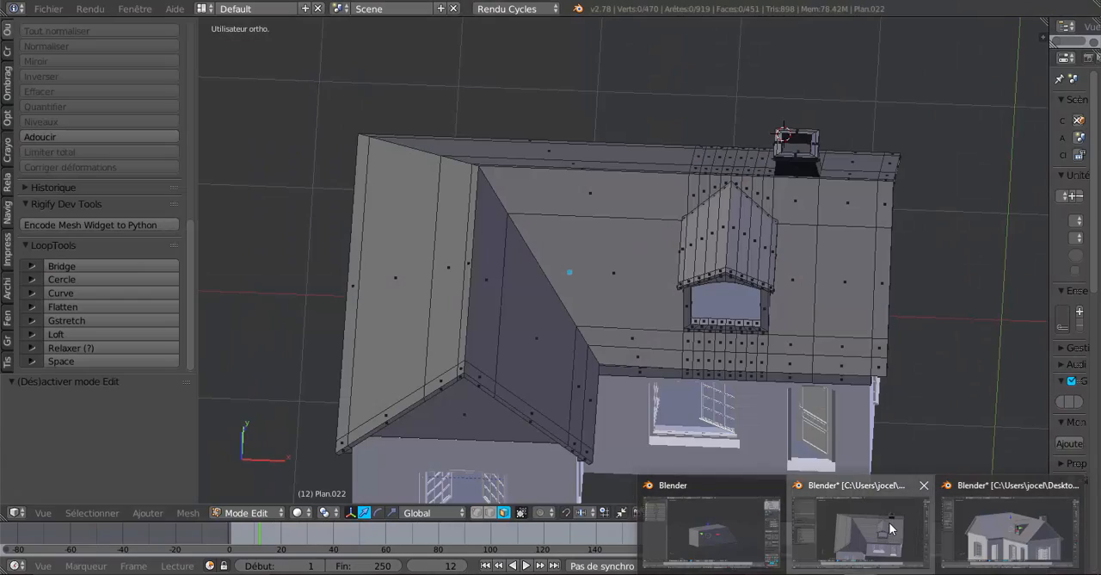
pyautogui.click(882, 526)
pyautogui.moveTo(747, 391); pyautogui.dragTo(577, 422, button='middle')
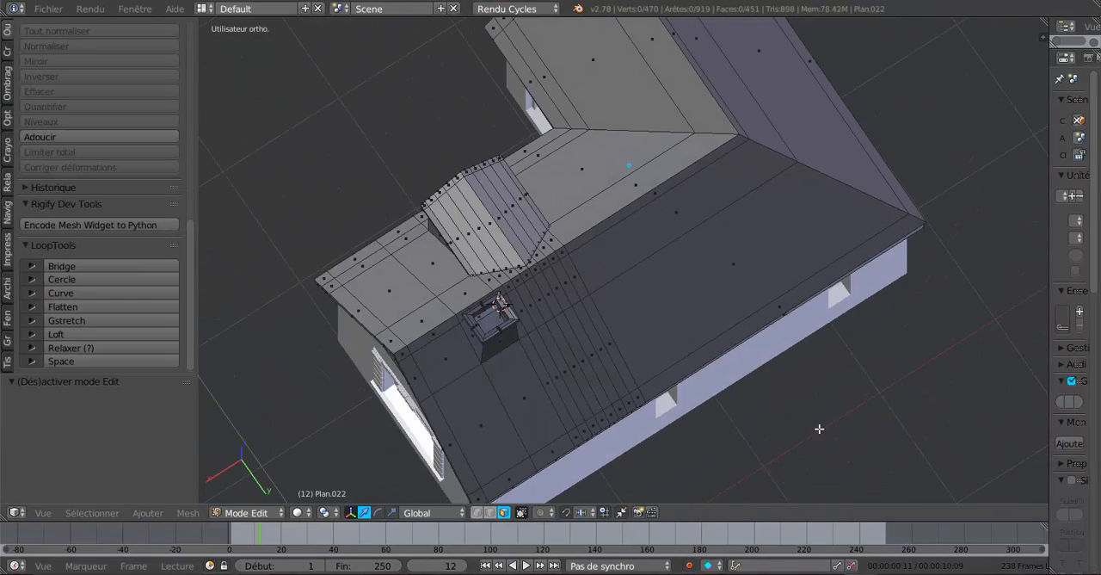
pyautogui.keyDown('shift'); pyautogui.moveTo(569, 368); pyautogui.dragTo(628, 349, button='middle'); pyautogui.keyUp('shift')
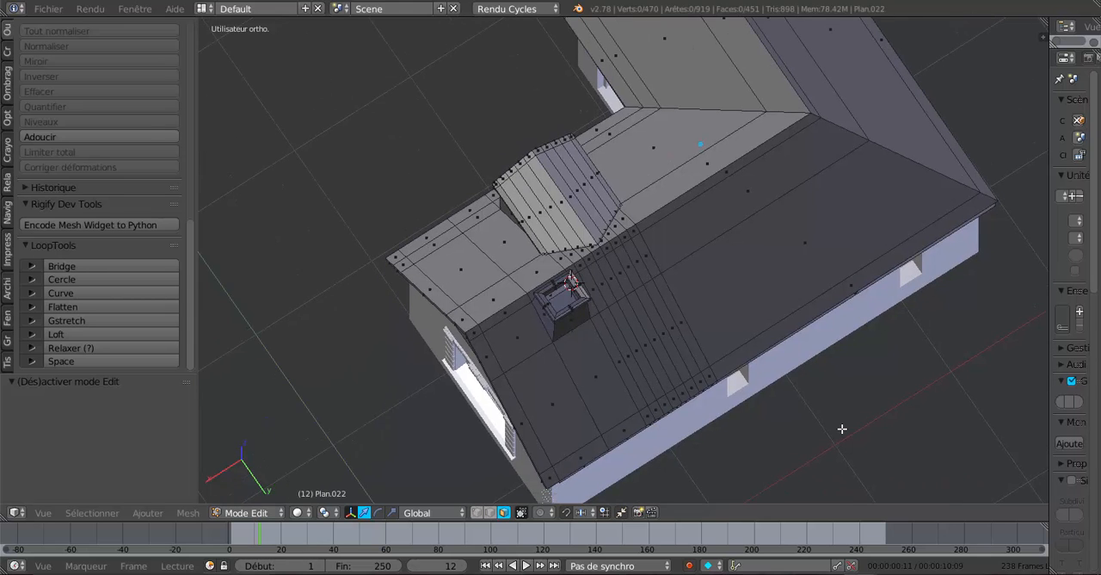
pyautogui.press('KP_7')
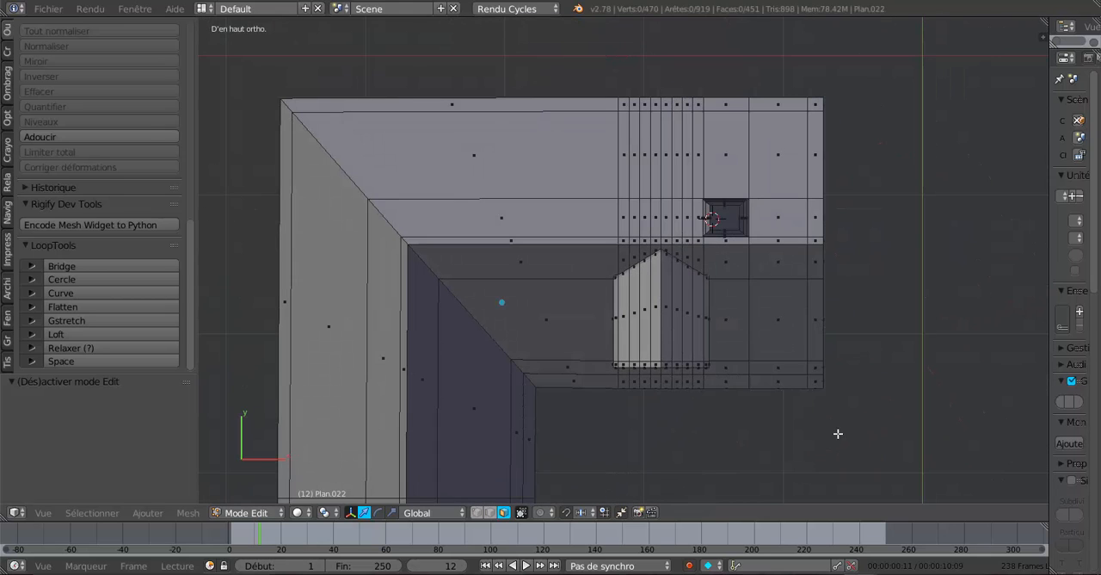
# Select all vertices of the roof band containing the dormer and chimney, using vertex mode, wireframe shading and circle select.
pyautogui.click(476, 512)
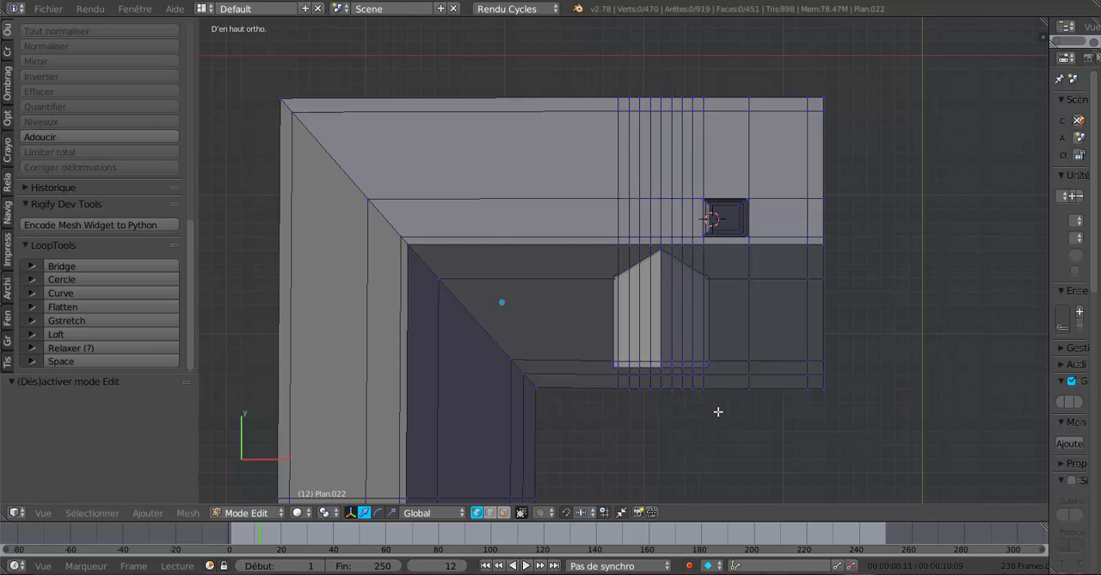
pyautogui.press('z')
pyautogui.press('c')
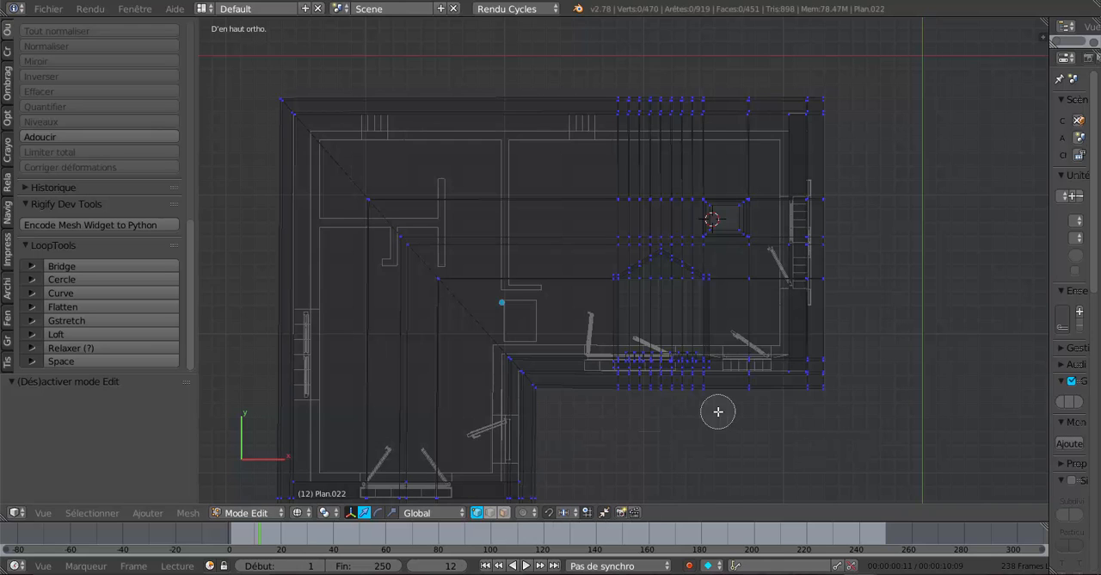
pyautogui.scroll(-2, 718, 411)
pyautogui.press('Escape')
pyautogui.scroll(-1, 708, 420)
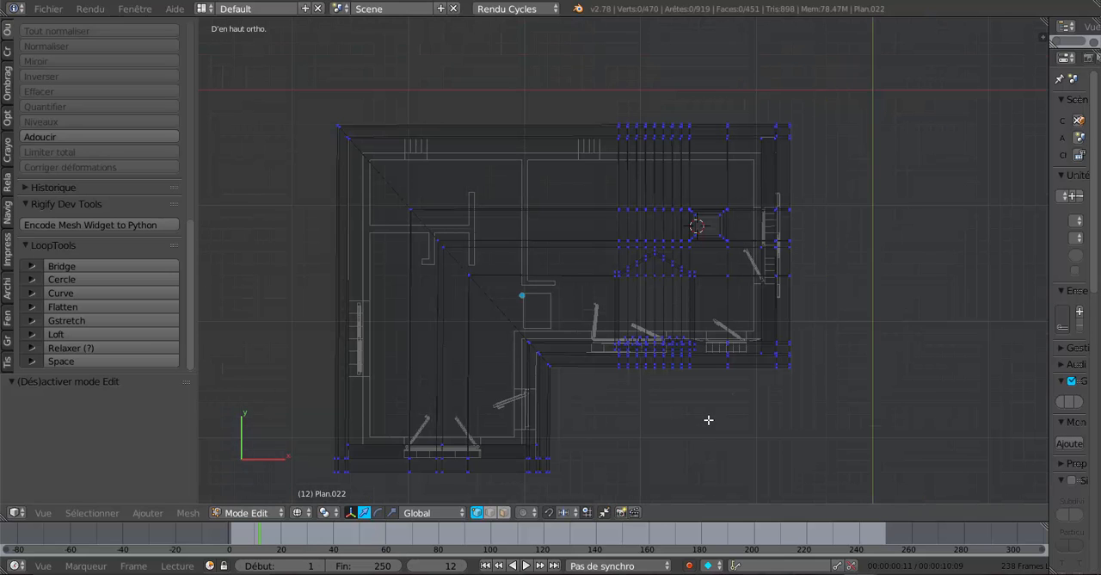
pyautogui.press('c')
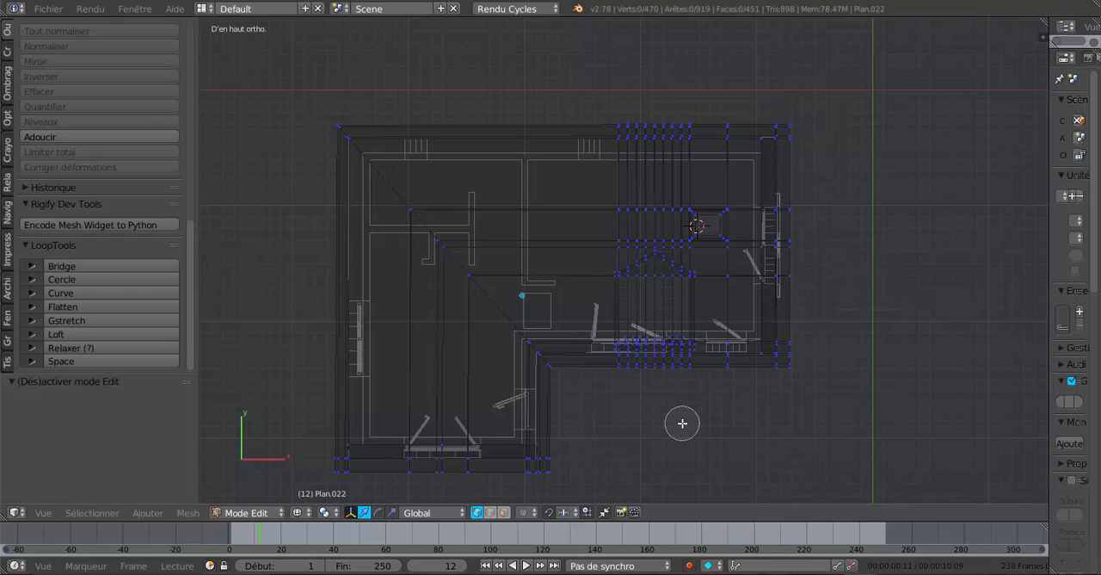
pyautogui.moveTo(629, 140)
pyautogui.mouseDown()
pyautogui.moveTo(646, 123)
pyautogui.moveTo(706, 162)
pyautogui.moveTo(699, 361)
pyautogui.moveTo(695, 353)
pyautogui.moveTo(659, 382)
pyautogui.moveTo(644, 361)
pyautogui.moveTo(643, 199)
pyautogui.moveTo(650, 331)
pyautogui.moveTo(683, 291)
pyautogui.moveTo(692, 172)
pyautogui.moveTo(631, 133)
pyautogui.mouseUp()
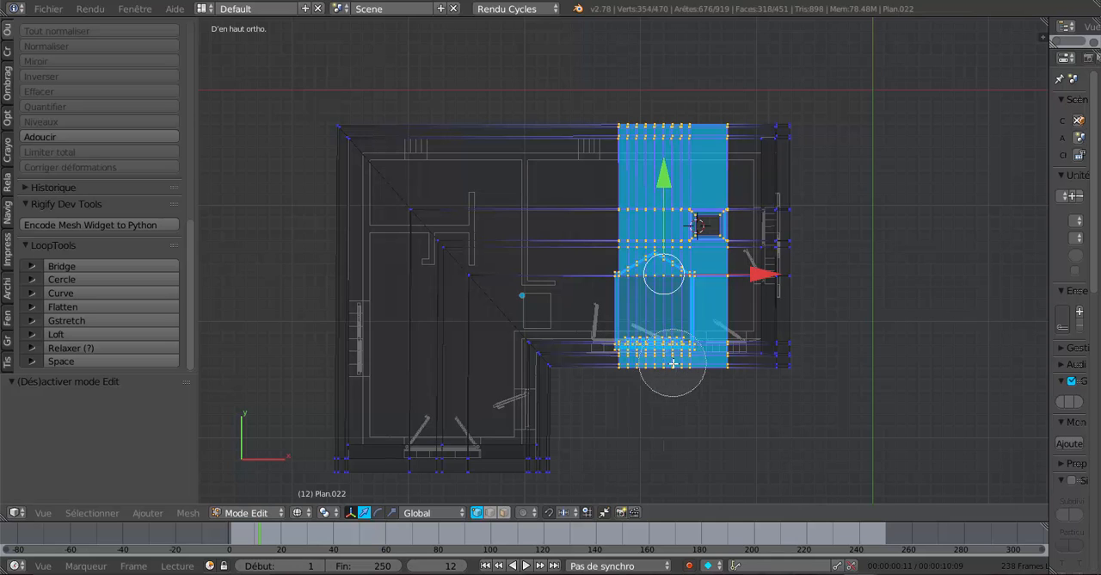
pyautogui.rightClick(704, 153)
# Activate the scale manipulator, restore solid shading and scale the selected dormer and chimney band to 0.658 along X.
pyautogui.scroll(3, 705, 258)
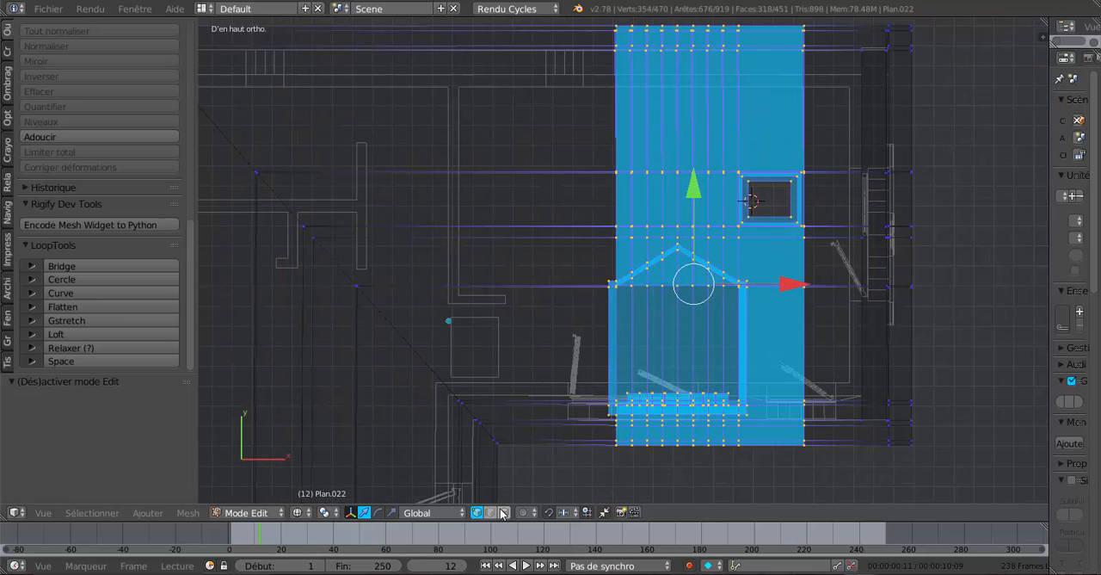
pyautogui.click(388, 513)
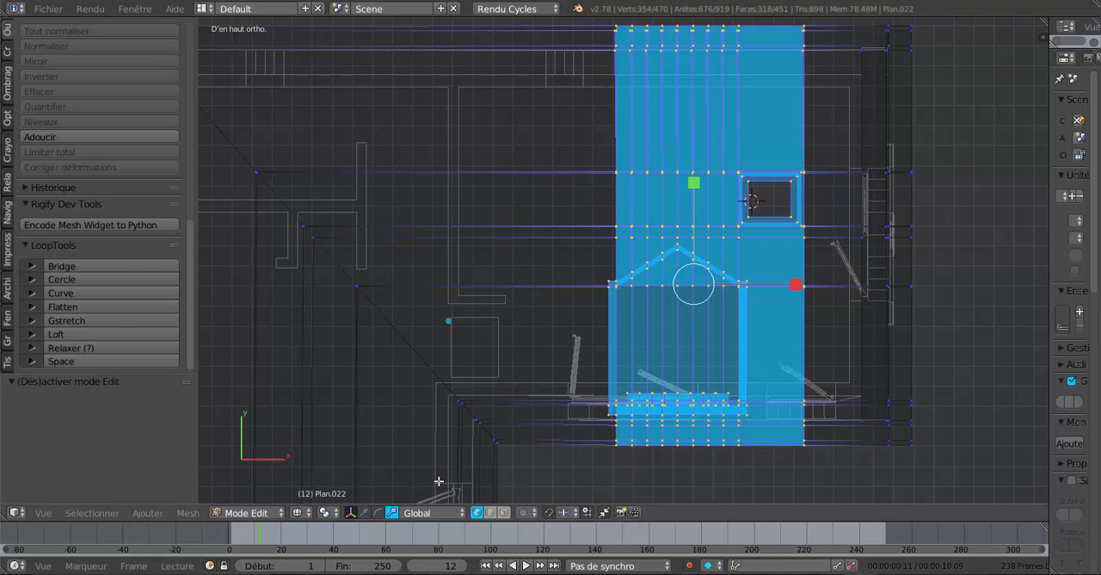
pyautogui.scroll(1, 765, 273)
pyautogui.scroll(-1, 763, 273)
pyautogui.keyDown('shift'); pyautogui.moveTo(760, 315); pyautogui.dragTo(660, 339, button='middle'); pyautogui.keyUp('shift')
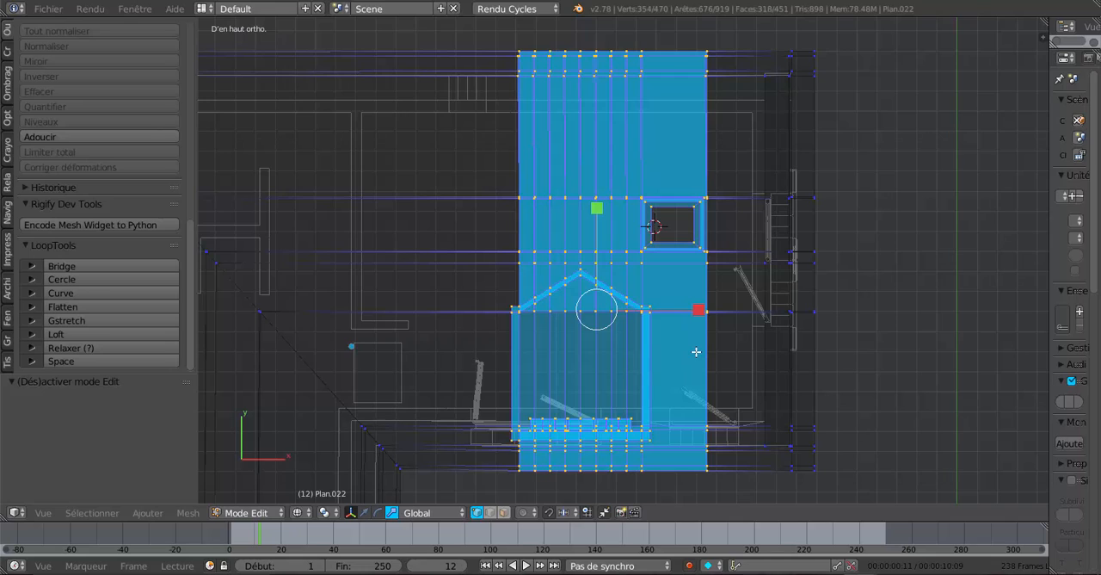
pyautogui.press('z')
pyautogui.scroll(-2, 696, 364)
pyautogui.moveTo(642, 404); pyautogui.dragTo(624, 291, button='middle')
pyautogui.scroll(1, 624, 291)
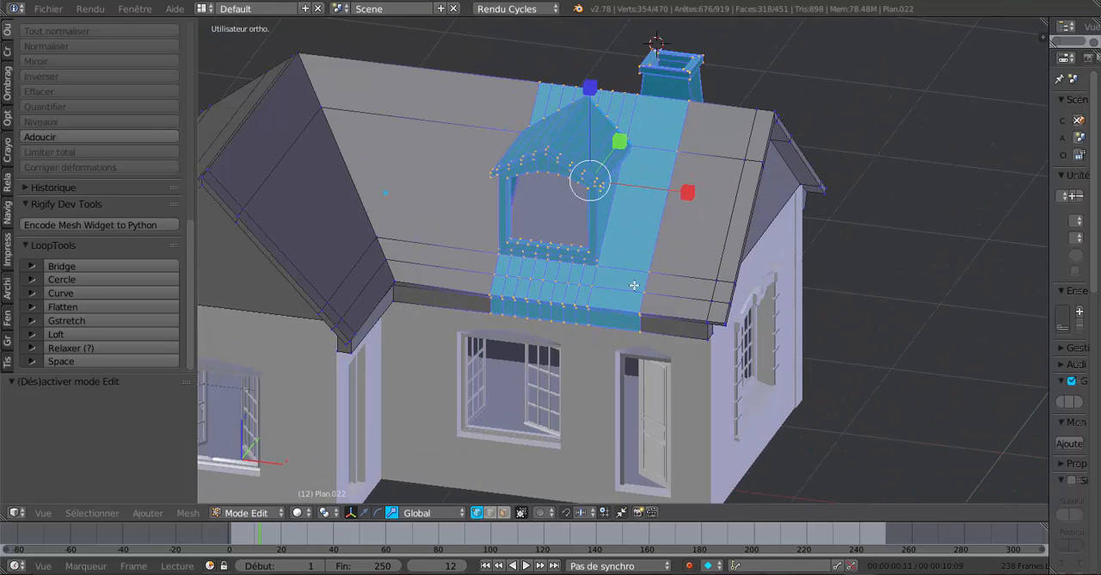
pyautogui.press('s')
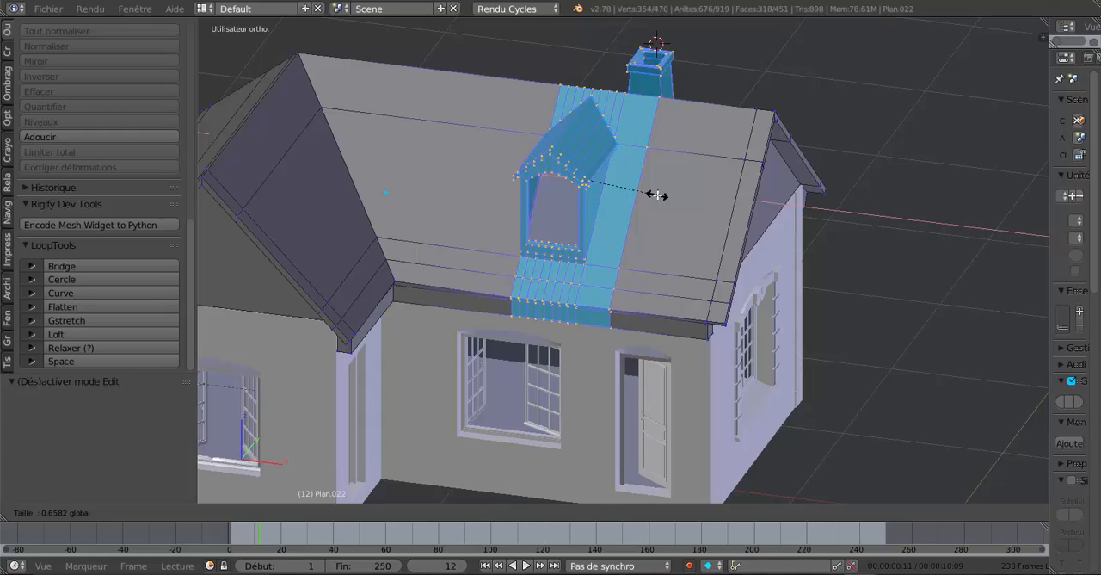
pyautogui.click(657, 196)
# Inspect the narrowed dormer and chimney from above and from the front, leaving edit mode.
pyautogui.moveTo(656, 196); pyautogui.dragTo(794, 405, button='middle')
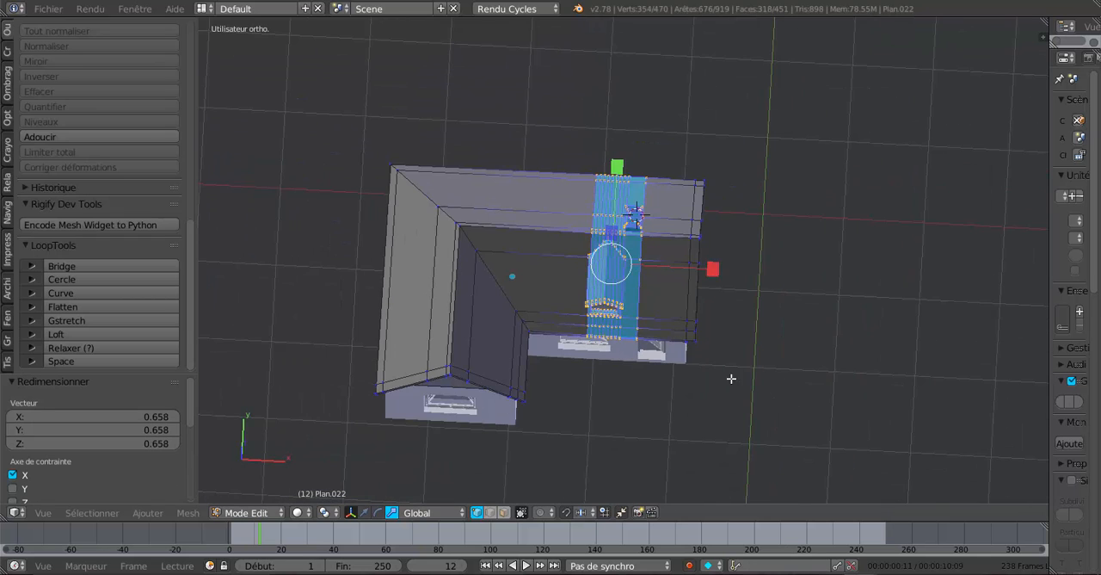
pyautogui.moveTo(731, 379); pyautogui.dragTo(740, 467, button='middle')
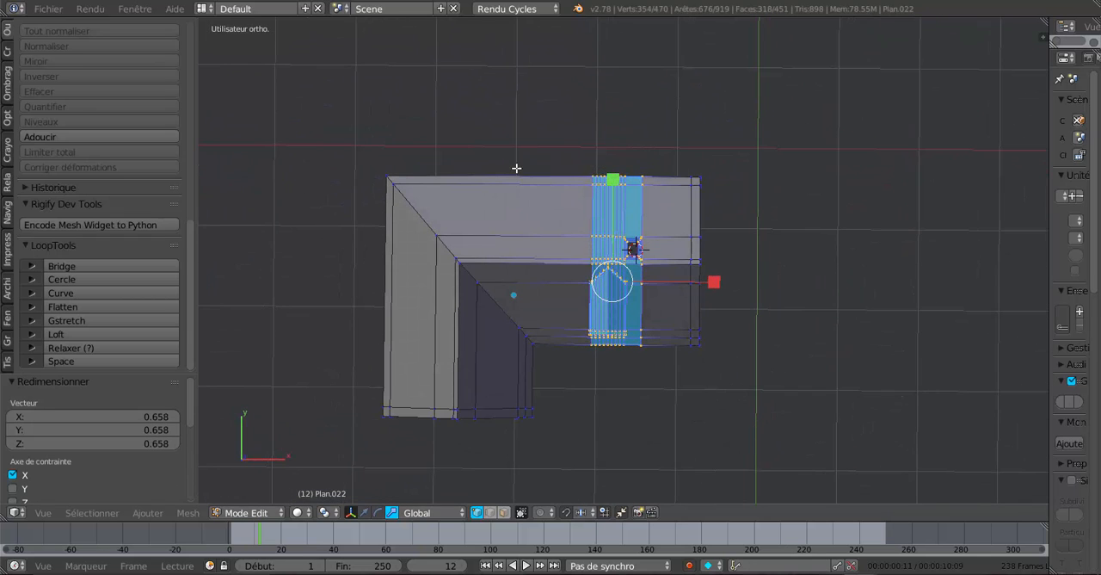
pyautogui.moveTo(740, 337); pyautogui.dragTo(689, 206, button='middle')
pyautogui.scroll(5, 691, 206)
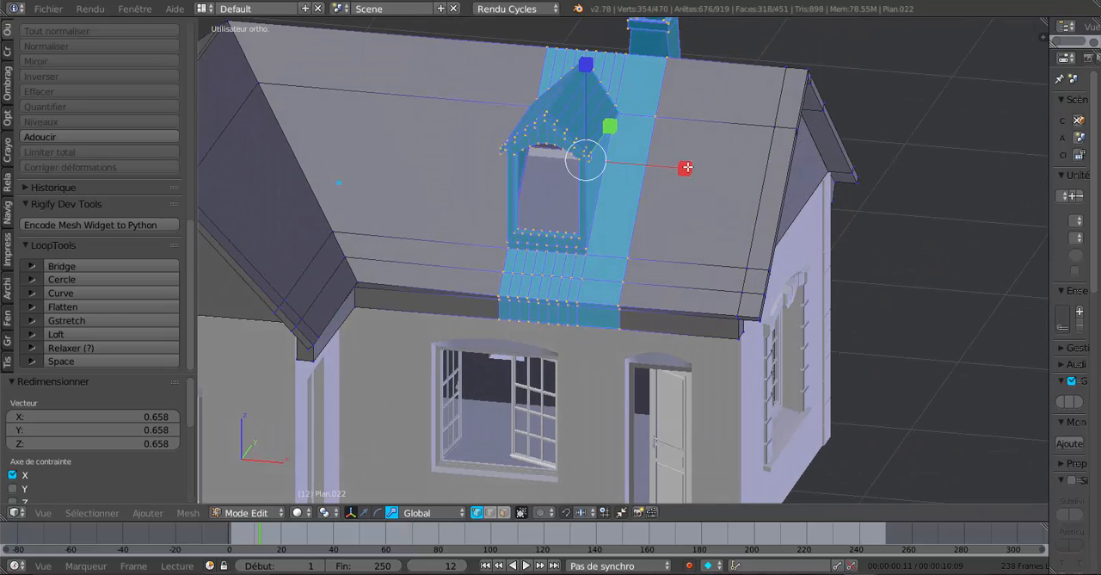
pyautogui.moveTo(701, 210); pyautogui.dragTo(575, 306, button='middle')
pyautogui.press('Tab')
pyautogui.scroll(-3, 706, 242)
pyautogui.scroll(2, 686, 218)
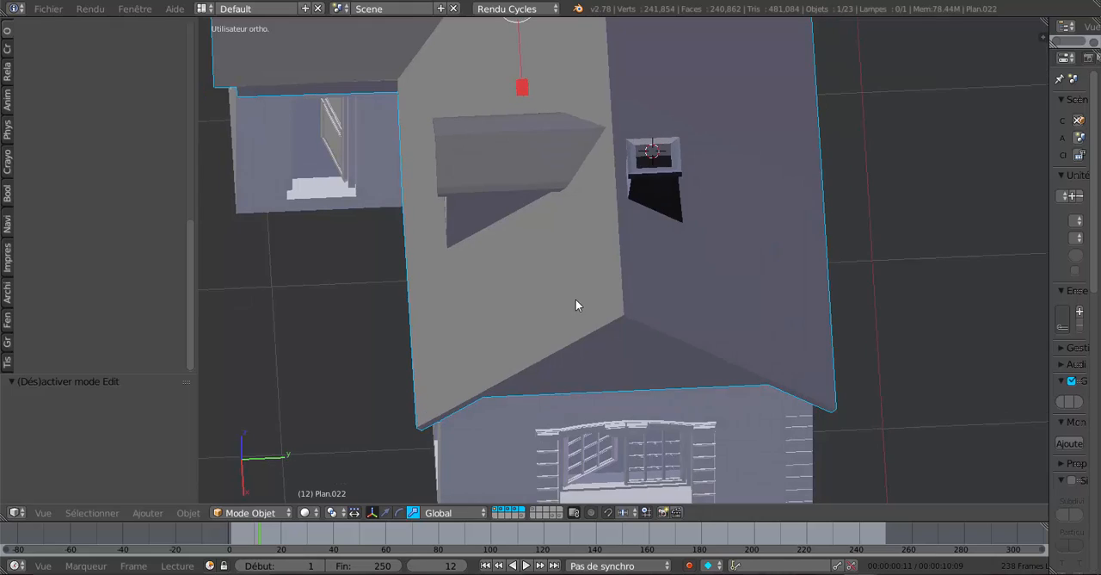
pyautogui.moveTo(669, 204); pyautogui.dragTo(687, 232, button='middle')
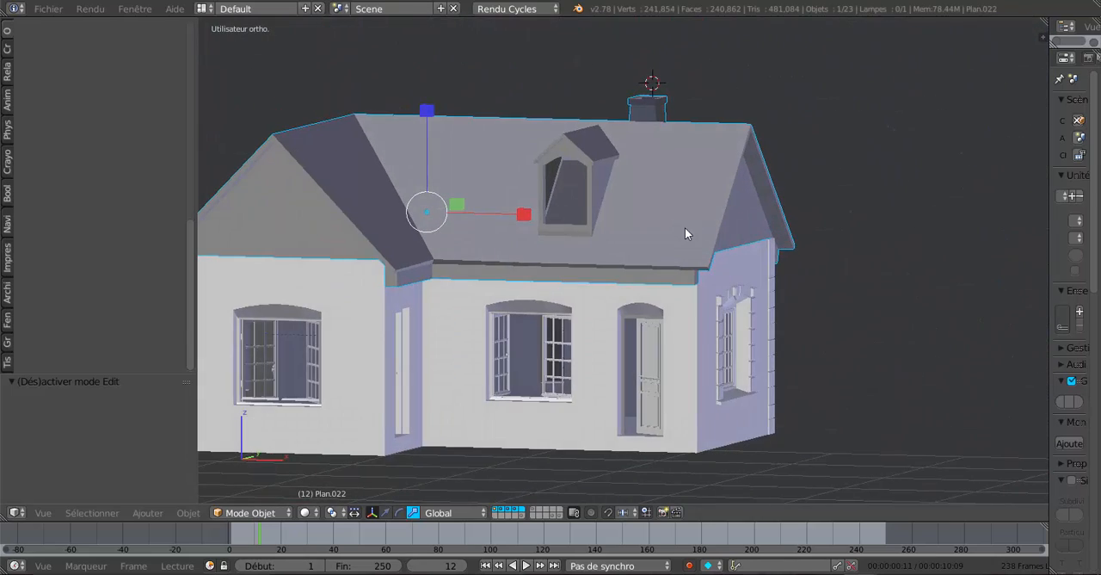
# Reopen the roof mesh for editing, scale the selected band slightly narrower along X and return to object mode.
pyautogui.press('Tab')
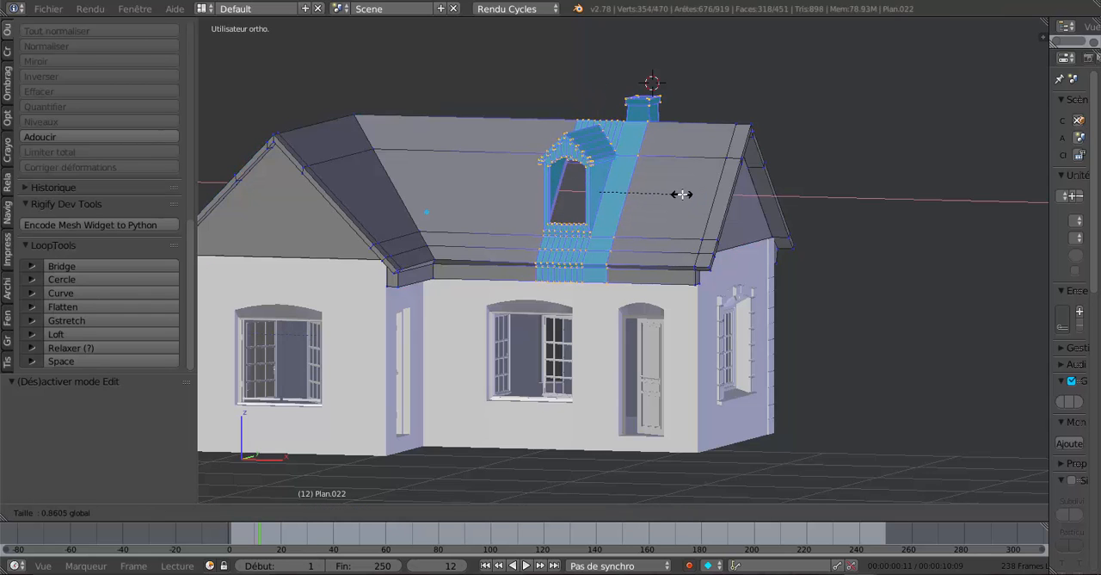
pyautogui.press('Tab')
pyautogui.moveTo(680, 220); pyautogui.dragTo(678, 242, button='middle')
pyautogui.scroll(2, 647, 246)
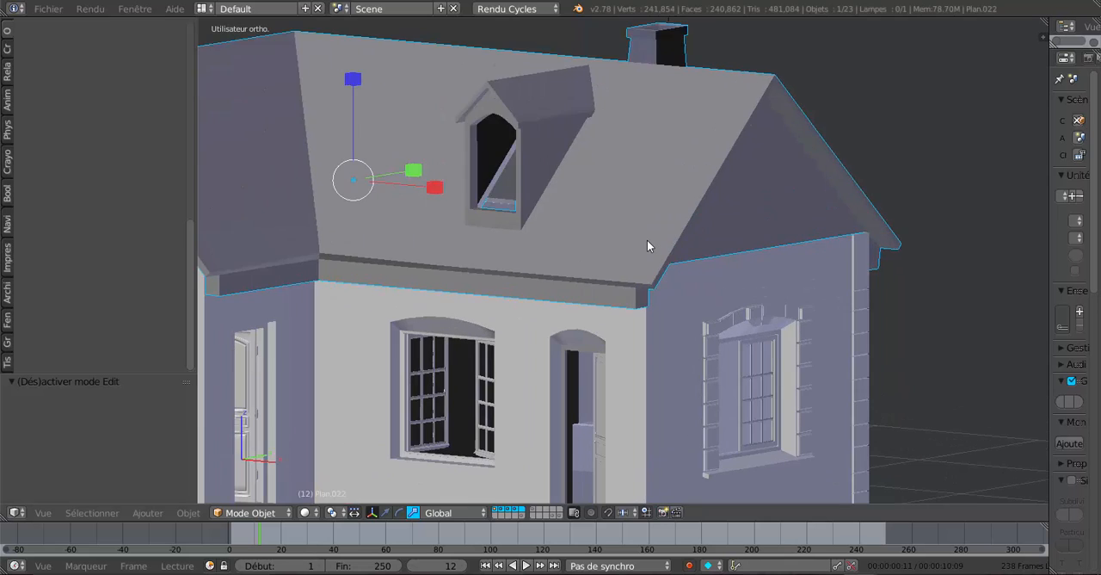
# Reduce the X width of the dormer and chimney band a little more, and view the roof in object mode.
pyautogui.press('Tab')
pyautogui.scroll(2, 670, 243)
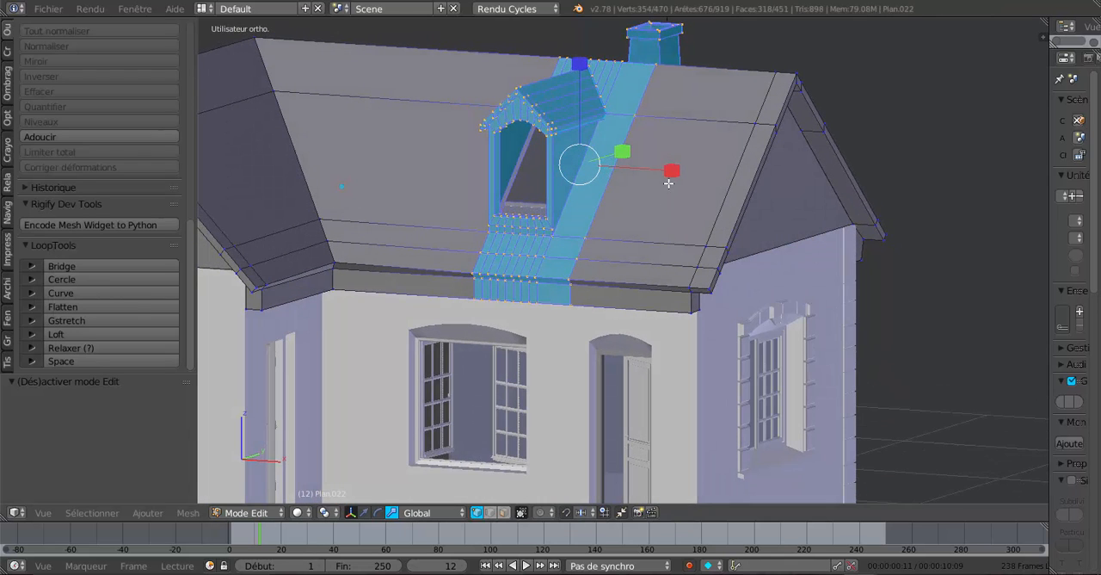
pyautogui.press('s')
pyautogui.press('x')
pyautogui.click(659, 174)
pyautogui.press('Tab')
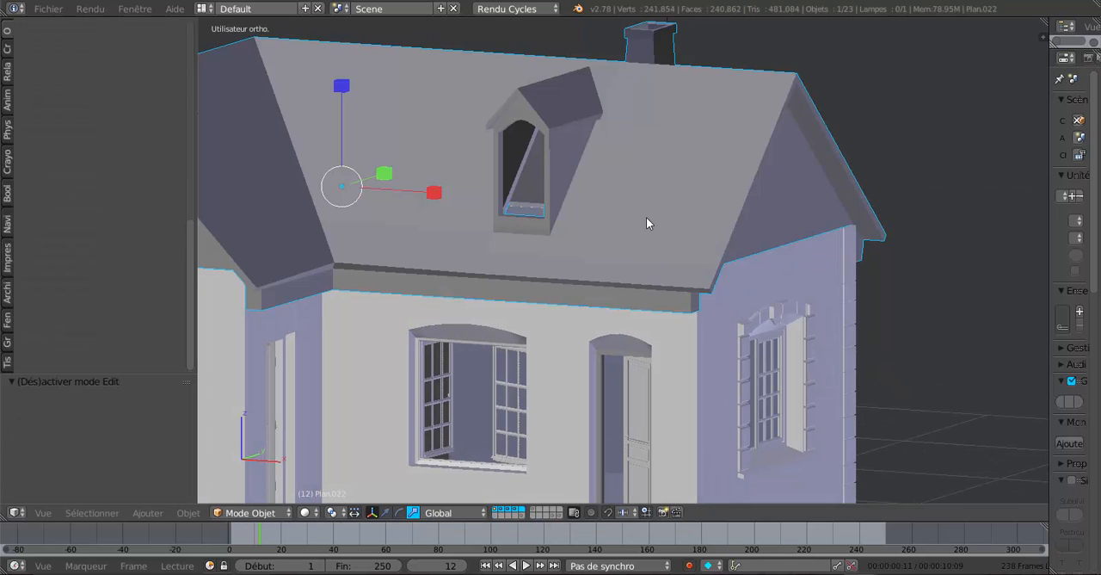
pyautogui.moveTo(646, 217)
pyautogui.mouseDown(button='middle')
pyautogui.moveTo(581, 230)
pyautogui.moveTo(658, 221)
pyautogui.mouseUp(button='middle')
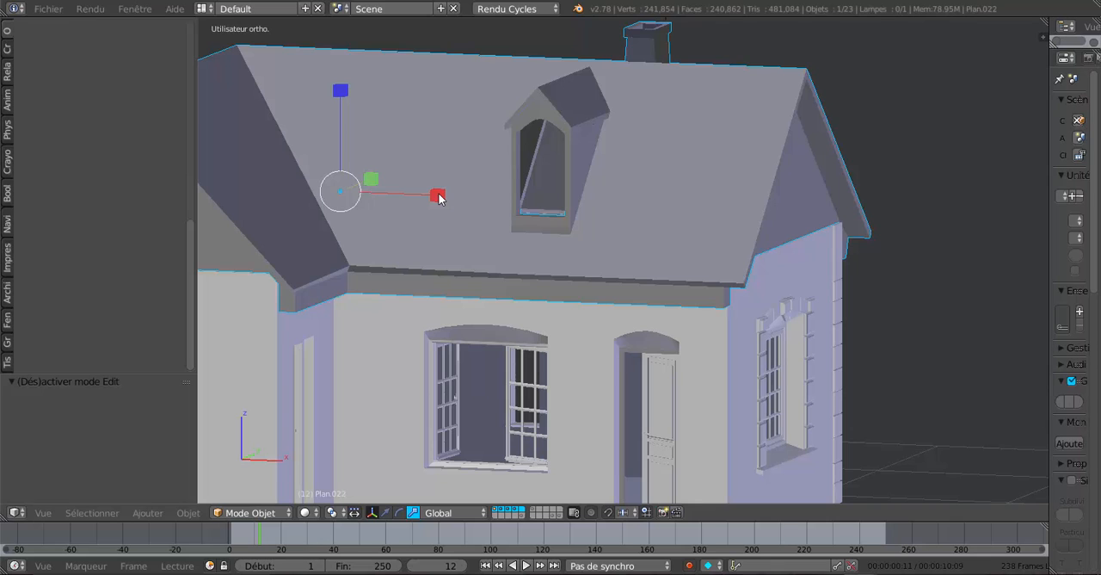
# Try stretching the selected dormer and chimney band of the roof mesh to 1.209 along Z.
pyautogui.press('Tab')
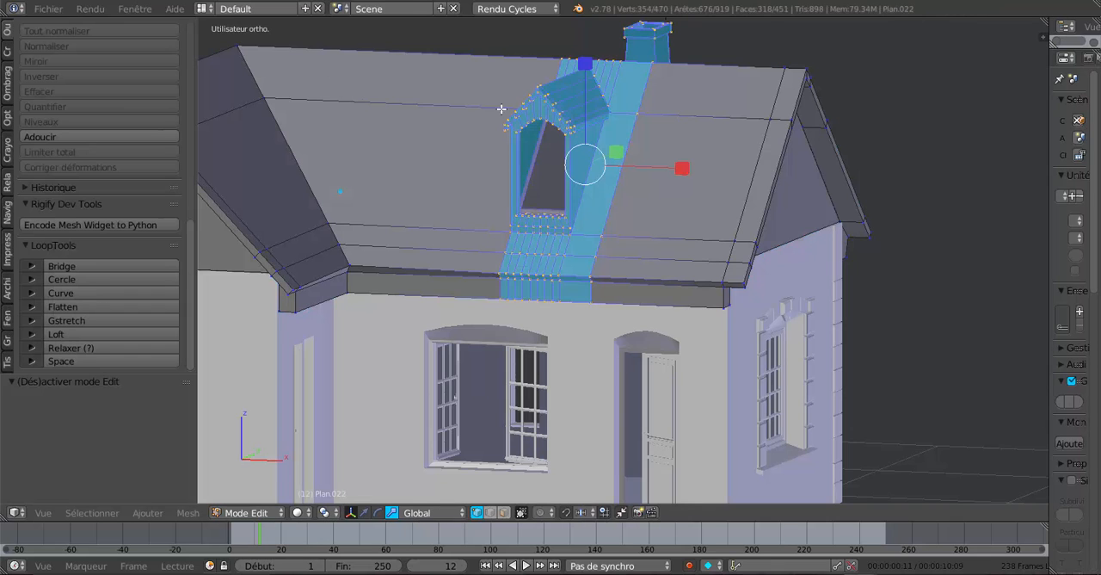
pyautogui.moveTo(585, 64); pyautogui.dragTo(590, 46)
pyautogui.scroll(-3, 682, 141)
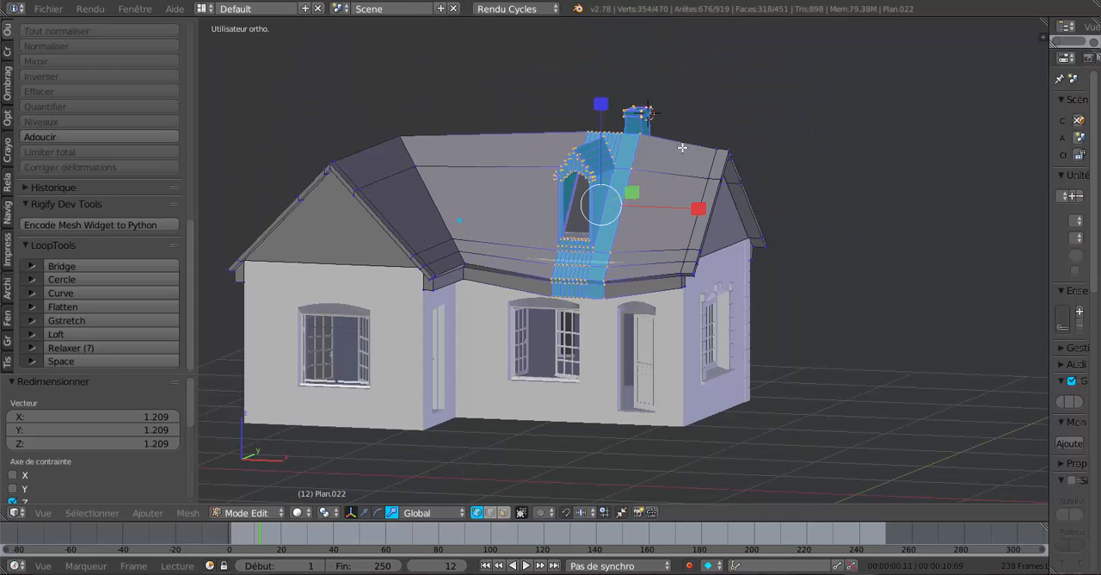
pyautogui.hotkey('ctrl', 'z')
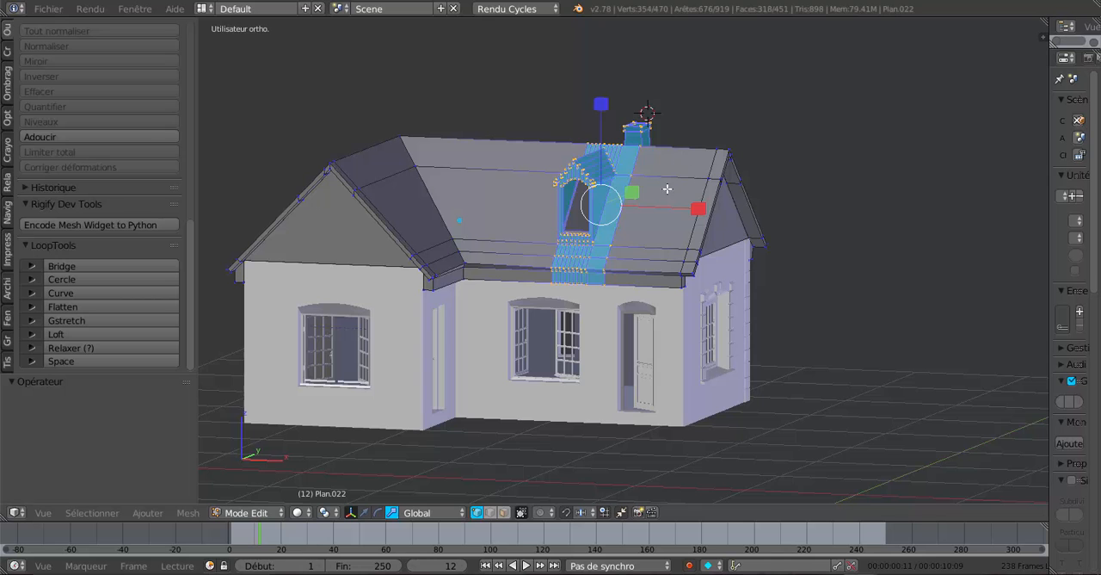
pyautogui.scroll(3, 615, 201)
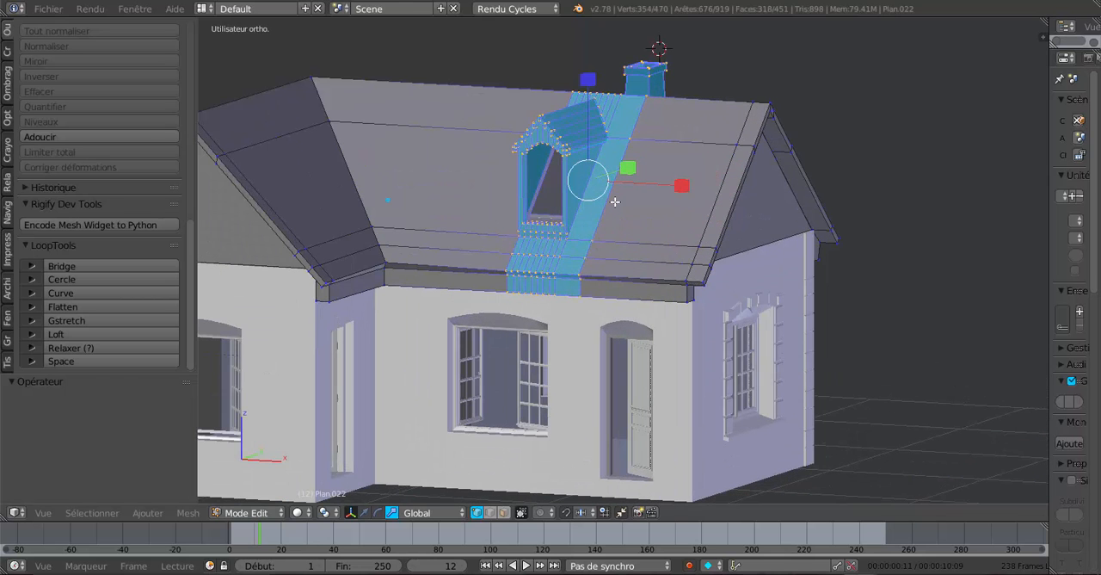
# Examine the dormer window opening and the roof band around it up close.
pyautogui.press('Tab')
pyautogui.moveTo(612, 203); pyautogui.dragTo(539, 243, button='middle')
pyautogui.scroll(3, 558, 205)
pyautogui.press('Tab')
pyautogui.scroll(1, 537, 241)
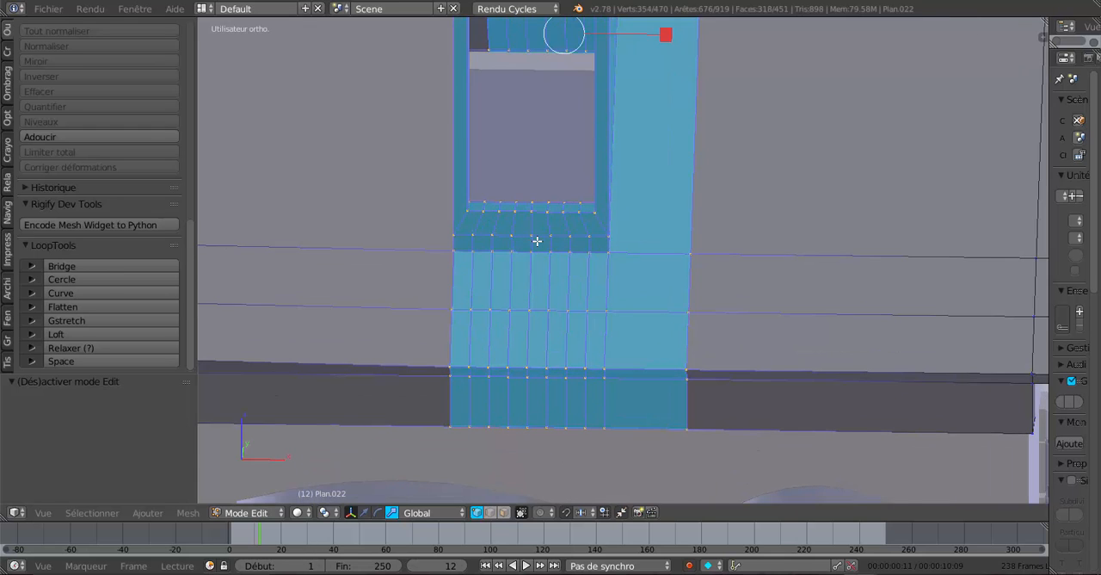
pyautogui.scroll(-2, 537, 241)
pyautogui.moveTo(546, 244); pyautogui.dragTo(546, 229, button='middle')
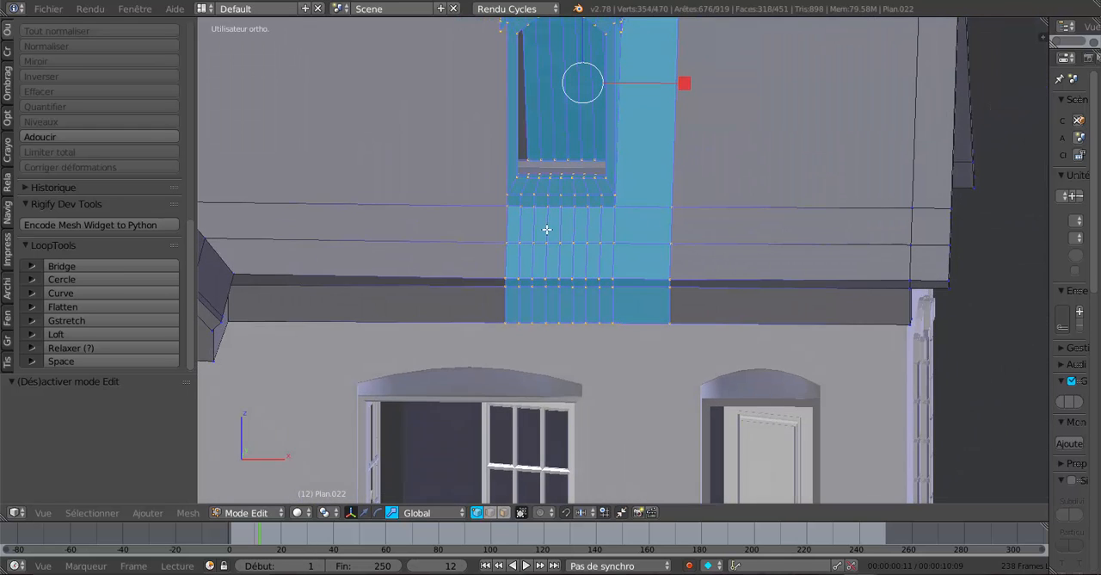
pyautogui.moveTo(597, 185); pyautogui.dragTo(602, 335, button='middle')
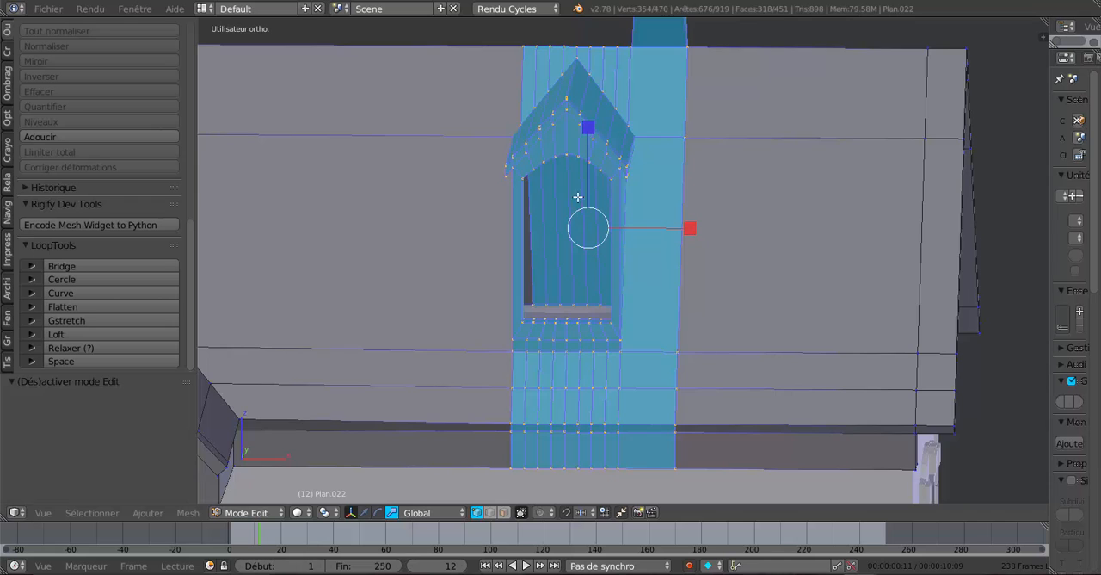
pyautogui.moveTo(578, 197); pyautogui.dragTo(580, 176, button='middle')
pyautogui.moveTo(557, 141); pyautogui.dragTo(549, 137, button='middle')
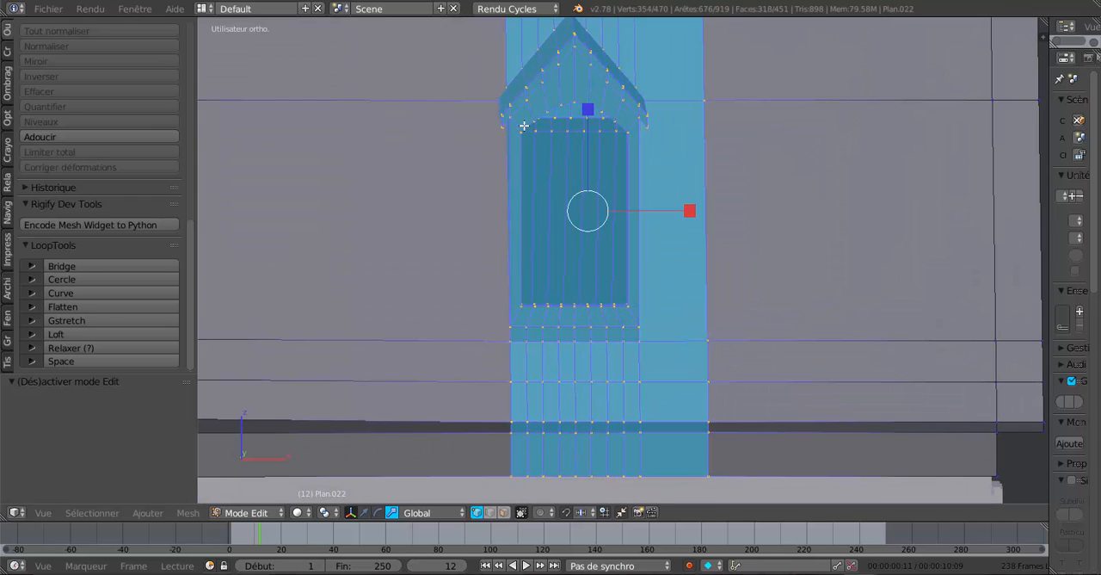
# Select the nine vertices along the arched upper edge of the dormer window opening.
pyautogui.rightClick(524, 127)
pyautogui.keyDown('shift'); pyautogui.rightClick(534, 116); pyautogui.keyUp('shift')
pyautogui.keyDown('shift'); pyautogui.rightClick(549, 106); pyautogui.keyUp('shift')
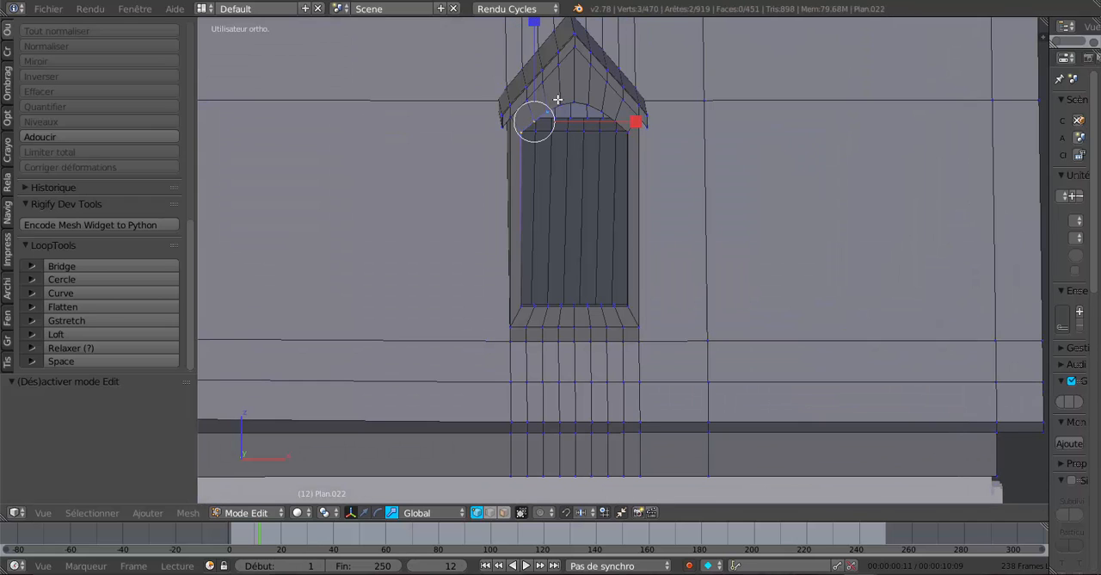
pyautogui.keyDown('shift'); pyautogui.rightClick(559, 100); pyautogui.keyUp('shift')
pyautogui.keyDown('shift'); pyautogui.rightClick(573, 97); pyautogui.keyUp('shift')
pyautogui.keyDown('shift'); pyautogui.rightClick(588, 100); pyautogui.keyUp('shift')
pyautogui.keyDown('shift'); pyautogui.rightClick(601, 107); pyautogui.keyUp('shift')
pyautogui.keyDown('shift'); pyautogui.rightClick(614, 116); pyautogui.keyUp('shift')
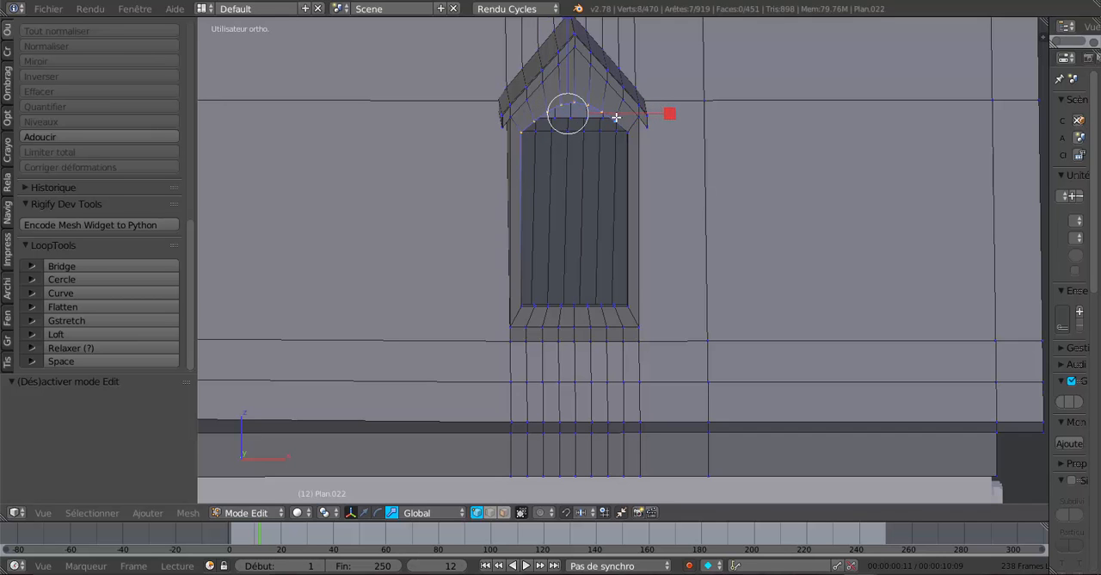
pyautogui.keyDown('shift'); pyautogui.rightClick(635, 131); pyautogui.keyUp('shift')
# Smooth the selected arch vertices with LoopTools Relax, set to 25 iterations.
pyautogui.moveTo(615, 192); pyautogui.dragTo(573, 204, button='middle')
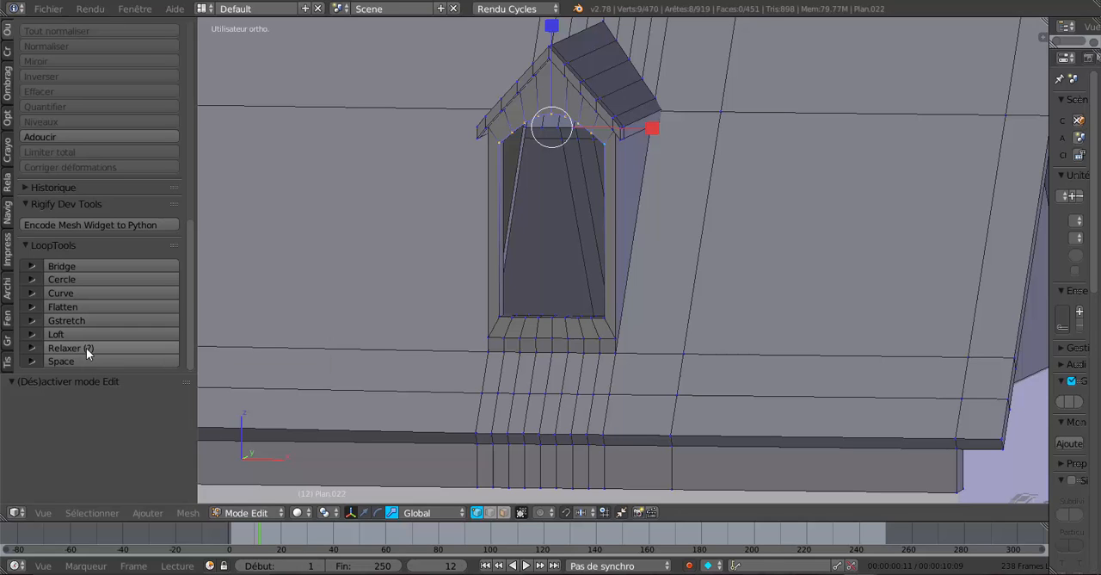
pyautogui.click(86, 347)
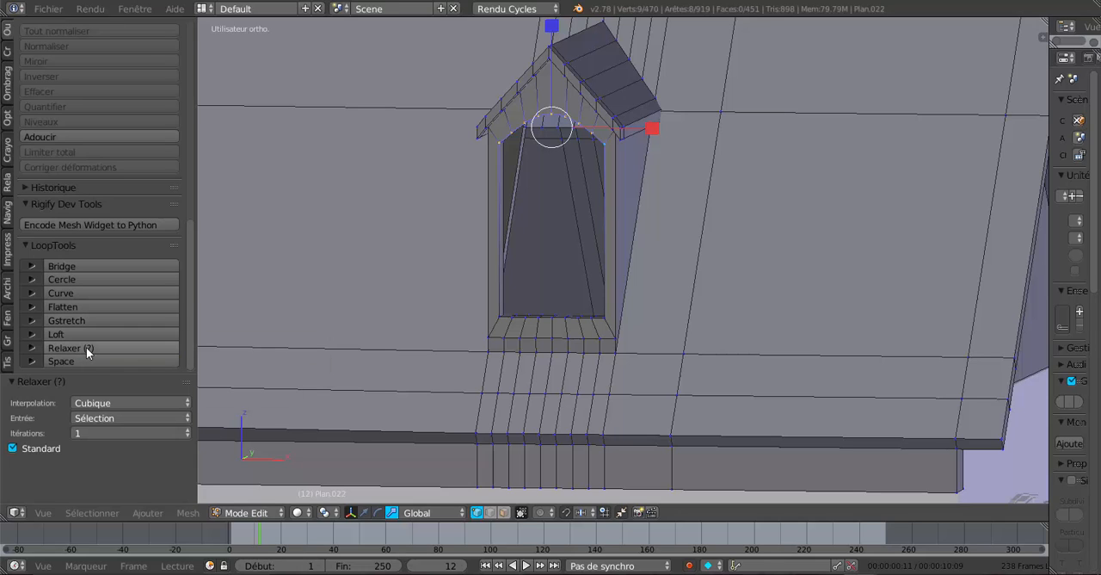
pyautogui.click(93, 434)
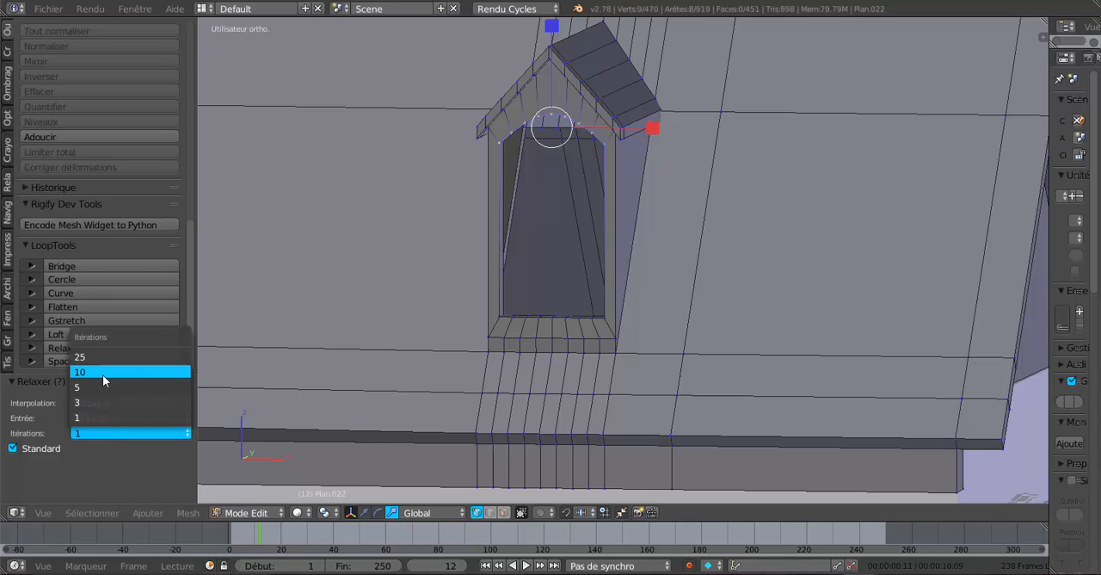
pyautogui.click(102, 374)
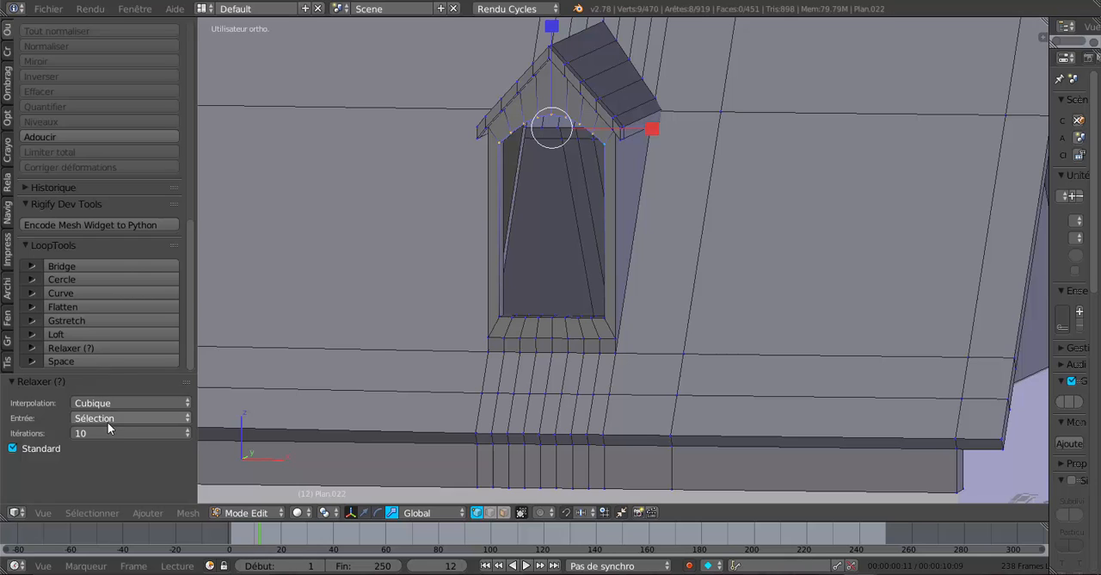
pyautogui.click(108, 433)
pyautogui.click(103, 359)
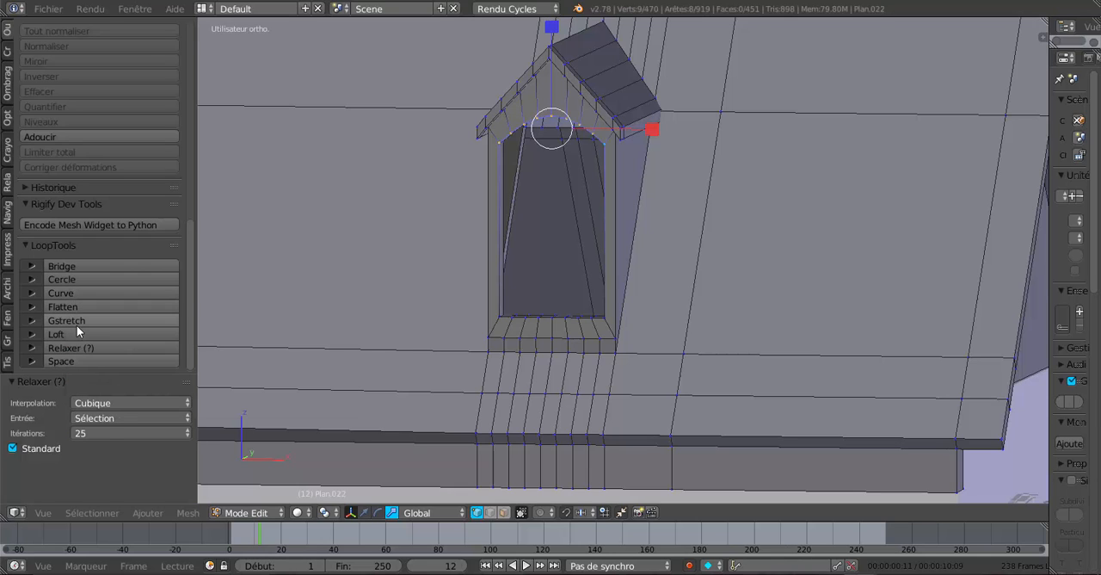
# Apply Relax to the dormer arch several more times and check its curve in object mode before resuming mesh editing.
pyautogui.click(75, 345)
pyautogui.click(75, 345)
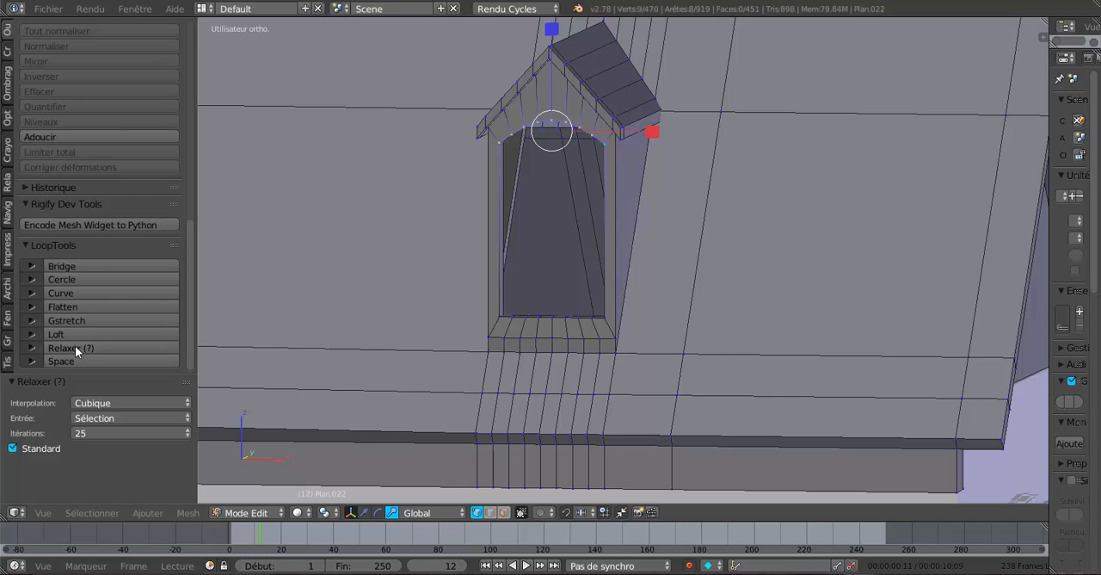
pyautogui.click(75, 346)
pyautogui.click(74, 345)
pyautogui.scroll(-3, 444, 297)
pyautogui.moveTo(455, 295); pyautogui.dragTo(484, 287, button='middle')
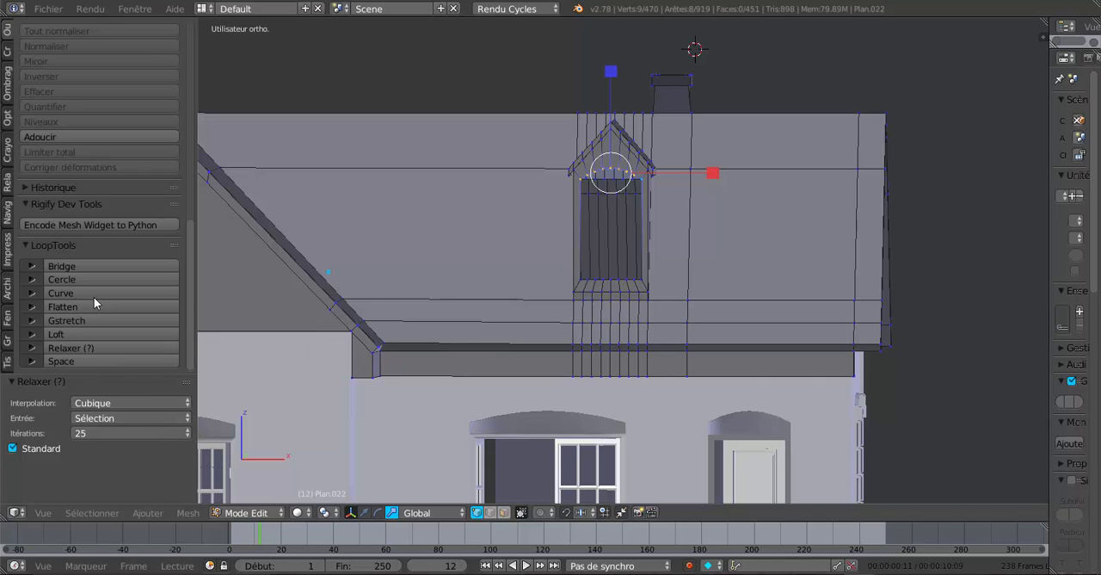
pyautogui.click(89, 348)
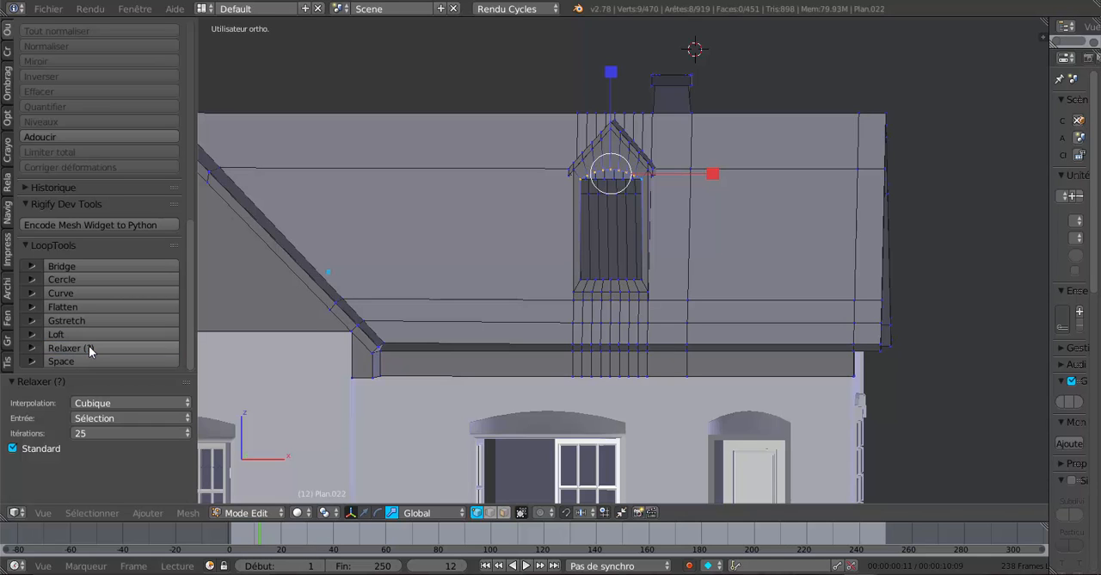
pyautogui.moveTo(625, 273)
pyautogui.mouseDown(button='middle')
pyautogui.moveTo(590, 287)
pyautogui.moveTo(720, 280)
pyautogui.moveTo(622, 288)
pyautogui.mouseUp(button='middle')
pyautogui.press('Tab')
pyautogui.press('Tab')
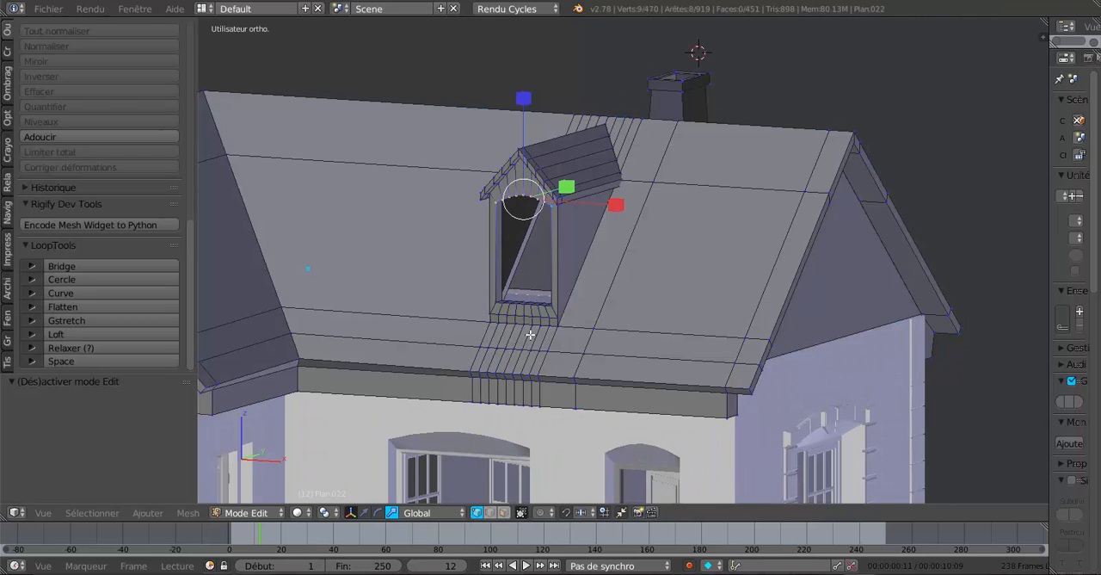
# Add one loop cut around the dormer window frame and slide it about 0.54 toward the opening's inner edge.
pyautogui.scroll(4, 568, 306)
pyautogui.scroll(5, 572, 301)
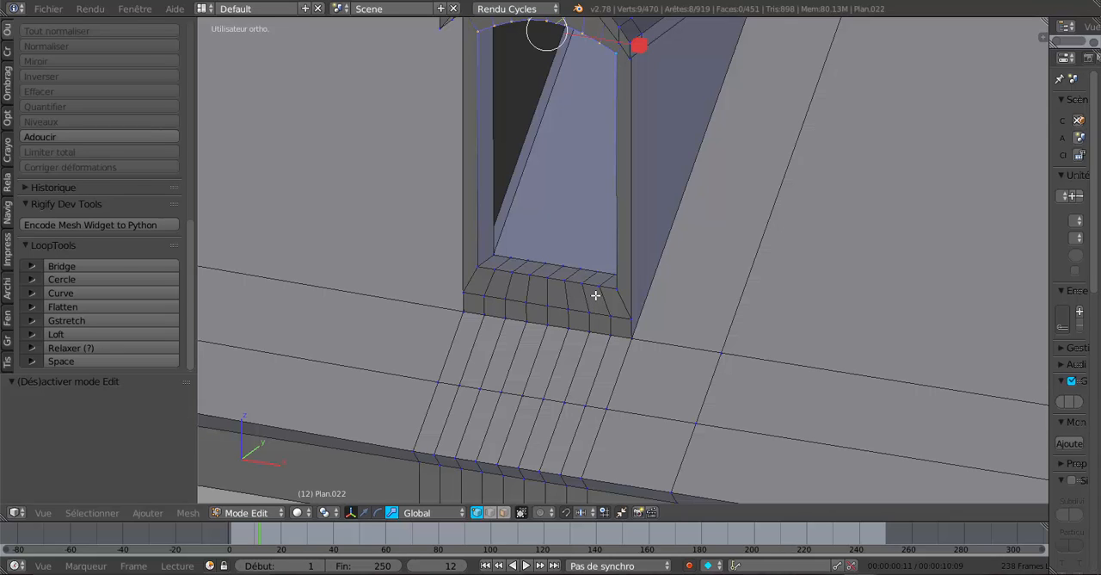
pyautogui.hotkey('ctrl', 'r')
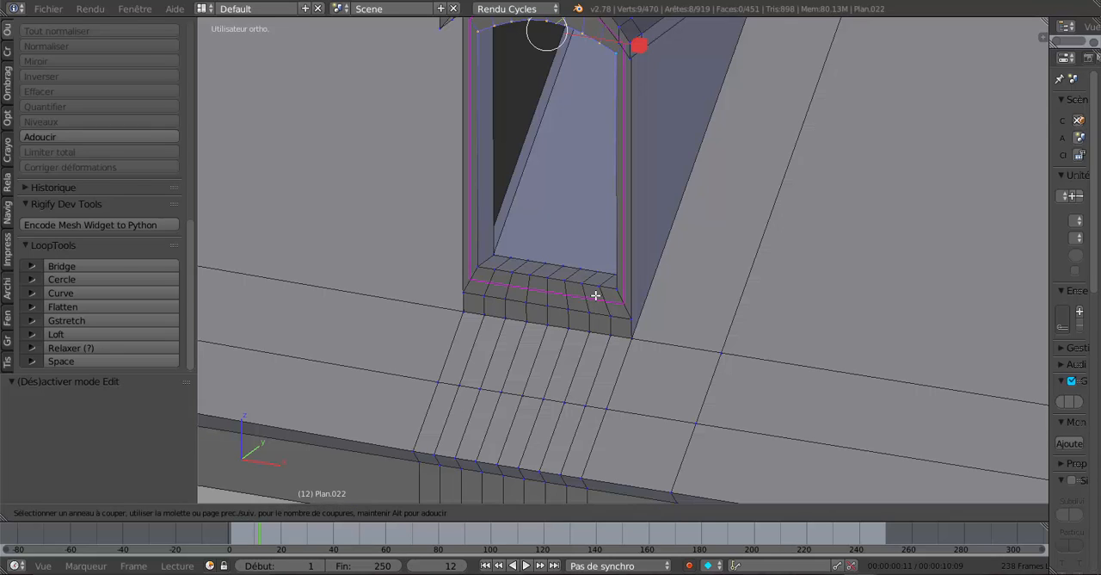
pyautogui.click(596, 295)
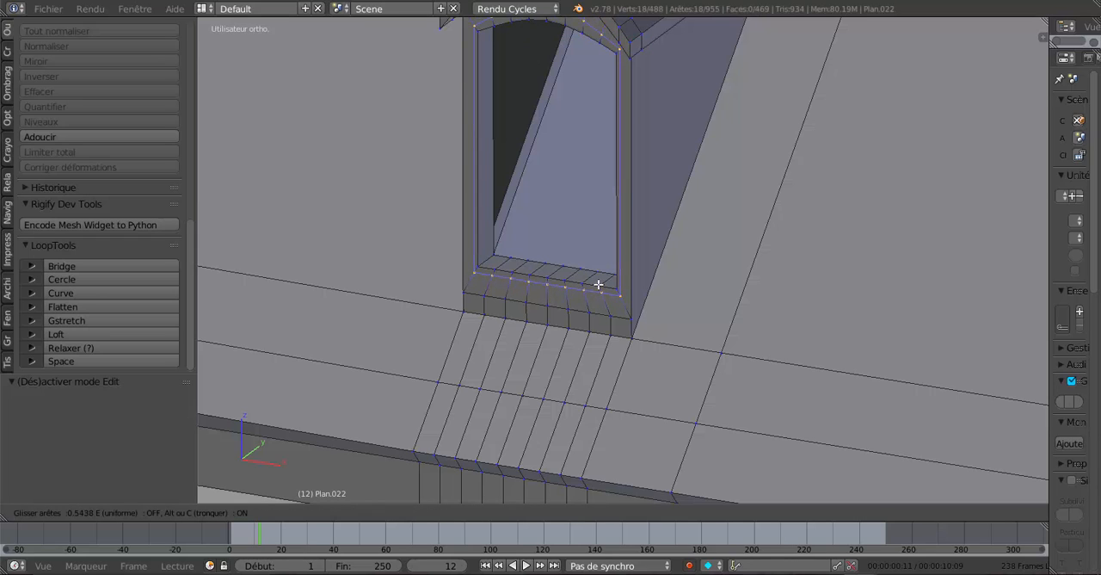
pyautogui.click(598, 284)
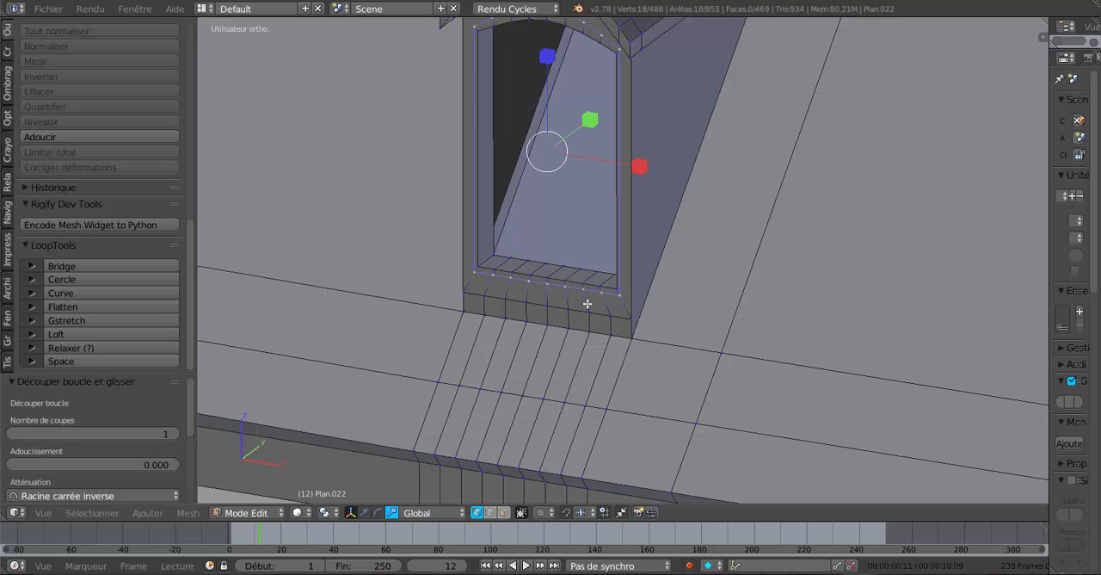
# Deselect everything and select the eight narrow faces along the dormer window's sill in face selection mode.
pyautogui.press('a')
pyautogui.scroll(1, 464, 348)
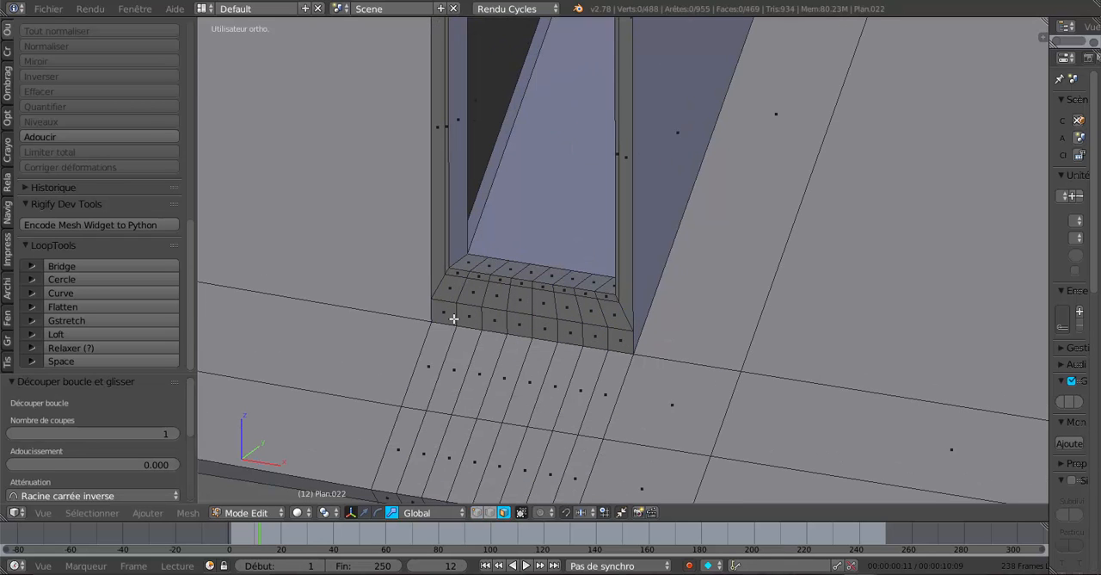
pyautogui.rightClick(457, 274)
pyautogui.keyDown('shift'); pyautogui.rightClick(479, 276); pyautogui.keyUp('shift')
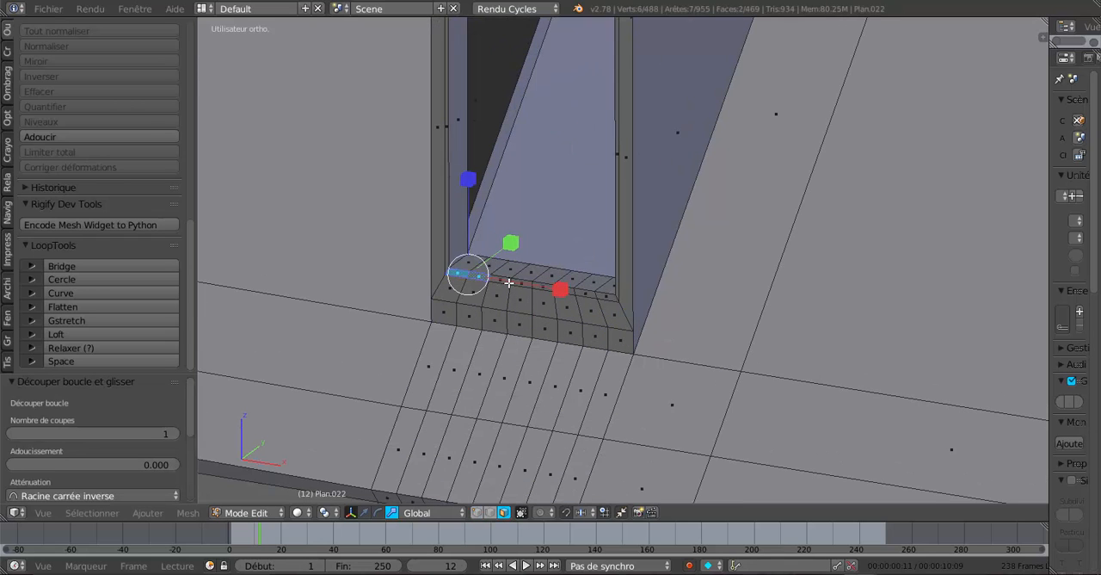
pyautogui.keyDown('shift'); pyautogui.rightClick(506, 280); pyautogui.keyUp('shift')
pyautogui.keyDown('shift'); pyautogui.rightClick(523, 283); pyautogui.keyUp('shift')
pyautogui.keyDown('shift'); pyautogui.rightClick(544, 286); pyautogui.keyUp('shift')
pyautogui.keyDown('shift'); pyautogui.rightClick(570, 291); pyautogui.keyUp('shift')
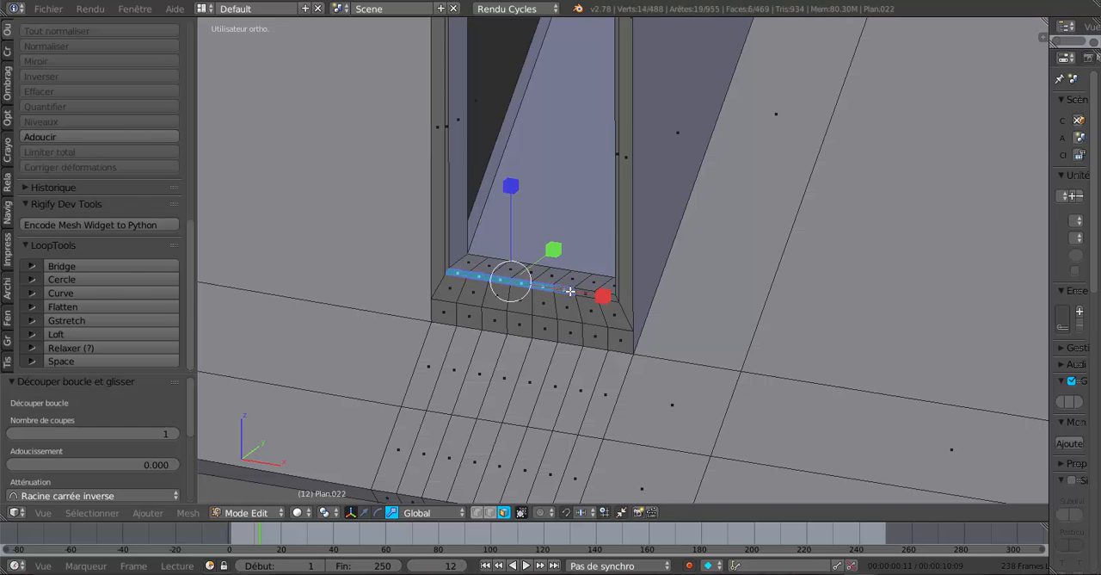
pyautogui.keyDown('shift'); pyautogui.rightClick(587, 293); pyautogui.keyUp('shift')
pyautogui.keyDown('shift'); pyautogui.rightClick(606, 297); pyautogui.keyUp('shift')
# Activate the move manipulator, extrude the selected sill faces and move them -0.023 along Y.
pyautogui.scroll(-3, 539, 337)
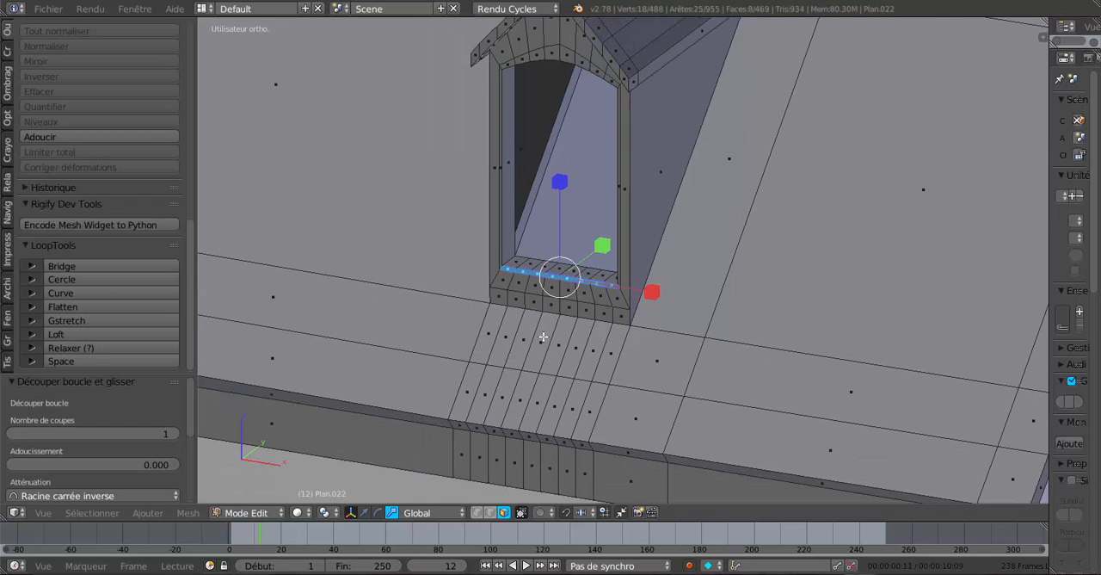
pyautogui.scroll(1, 539, 337)
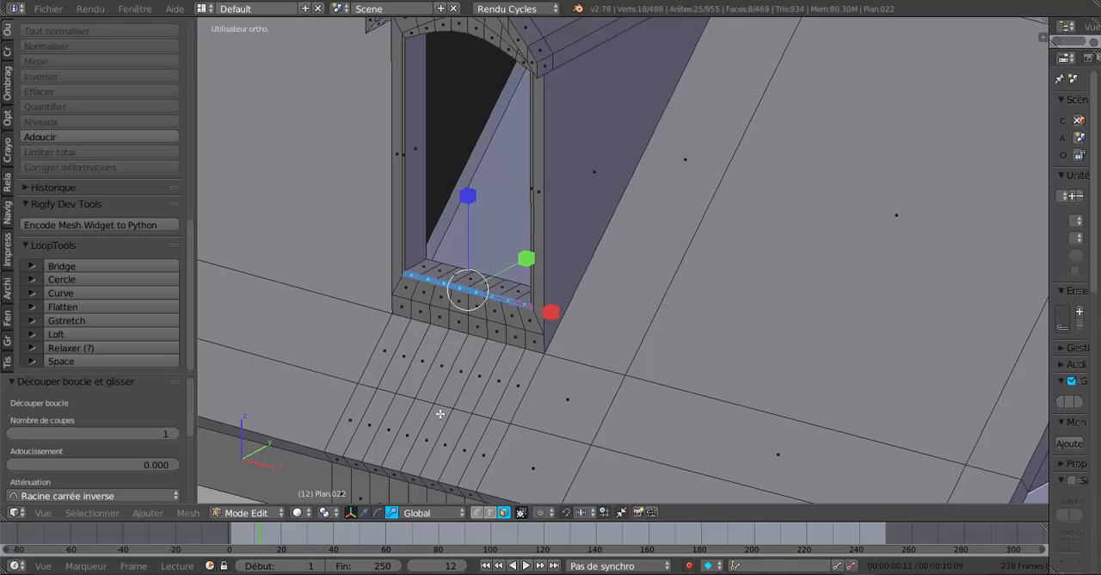
pyautogui.click(365, 512)
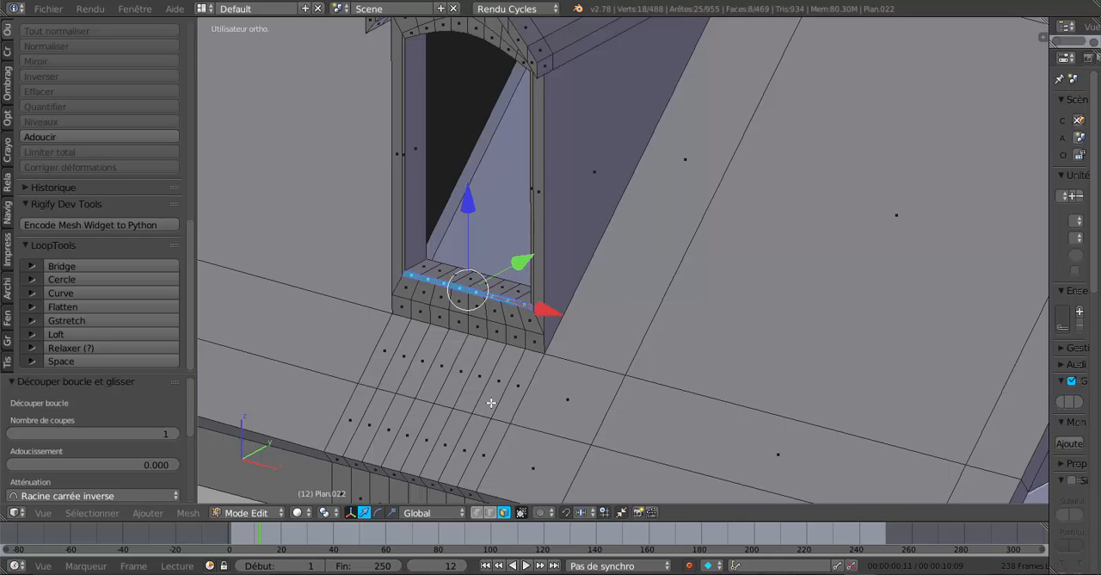
pyautogui.press('e')
pyautogui.click(492, 397)
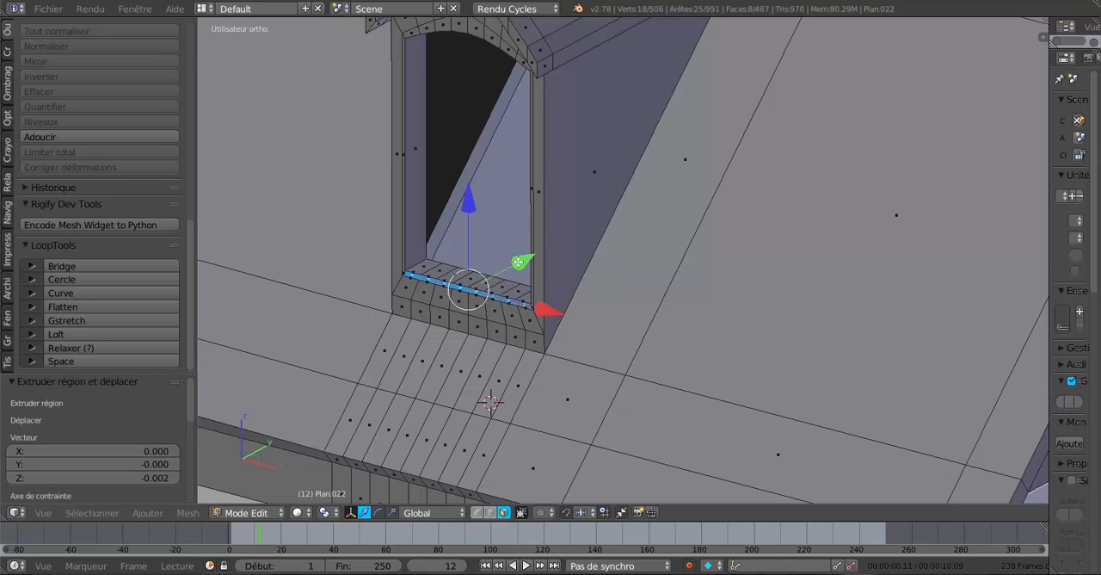
pyautogui.moveTo(518, 262); pyautogui.dragTo(512, 269)
# Select the two small end faces, left and right, of the extruded dormer window sill strip.
pyautogui.moveTo(569, 322)
pyautogui.mouseDown(button='middle')
pyautogui.moveTo(598, 313)
pyautogui.moveTo(555, 334)
pyautogui.mouseUp(button='middle')
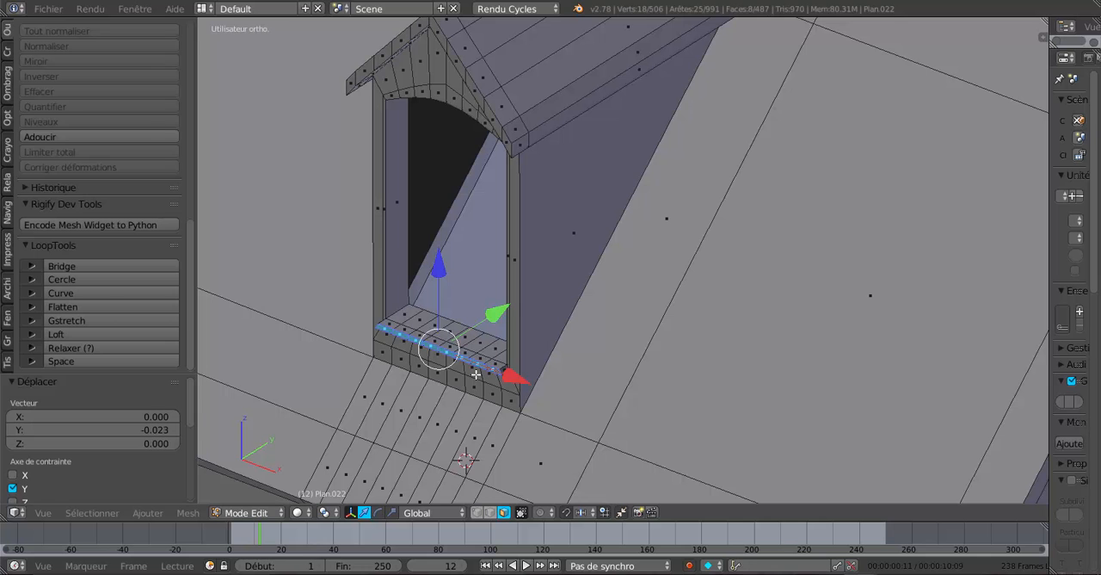
pyautogui.scroll(3, 476, 374)
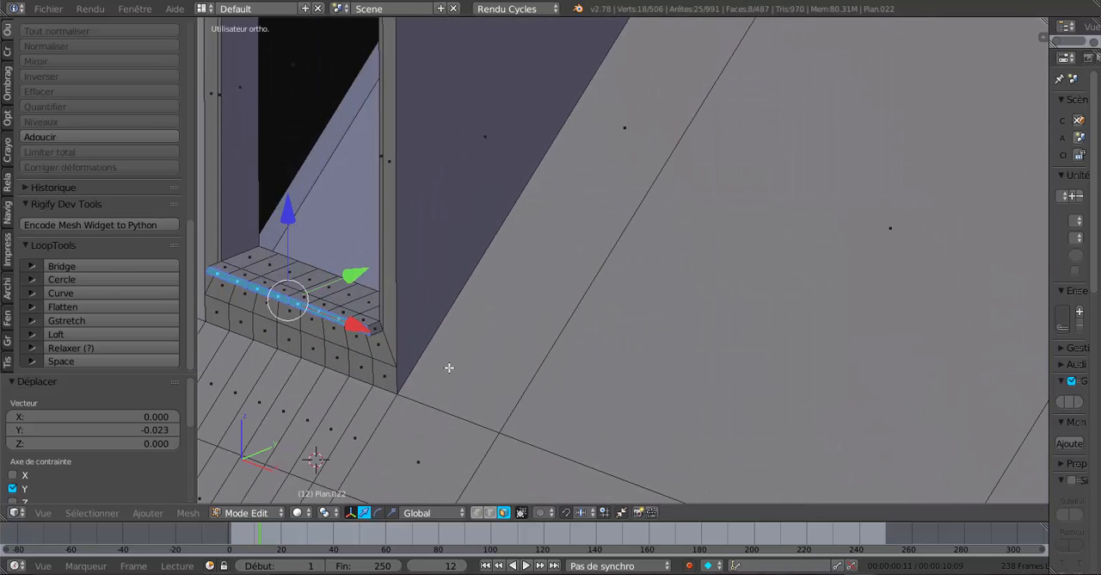
pyautogui.keyDown('shift'); pyautogui.moveTo(449, 367); pyautogui.dragTo(637, 322, button='middle'); pyautogui.keyUp('shift')
pyautogui.scroll(2, 615, 327)
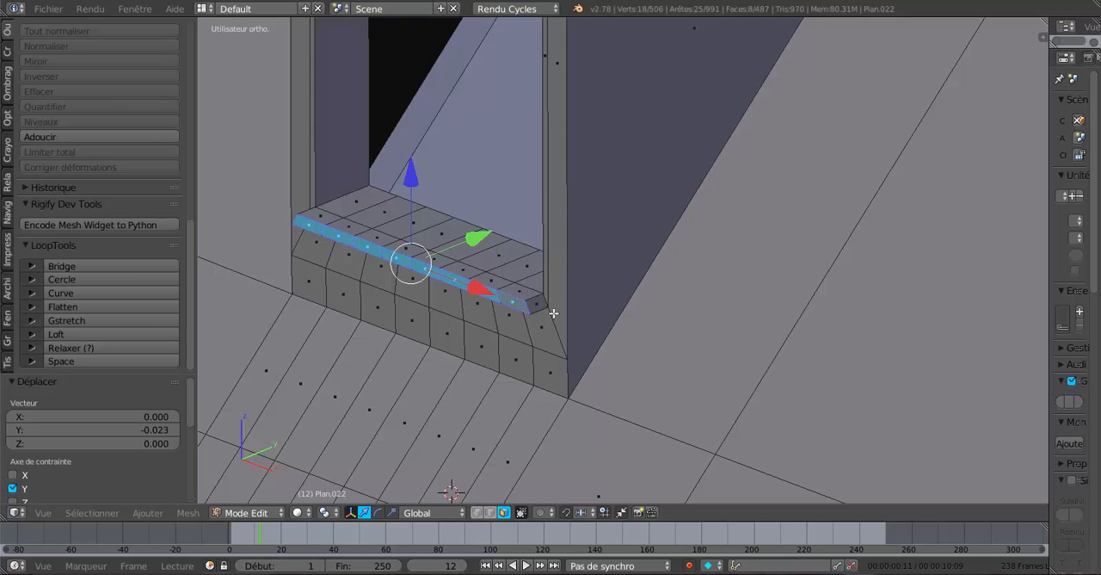
pyautogui.moveTo(553, 313); pyautogui.dragTo(535, 325, button='middle')
pyautogui.moveTo(535, 325); pyautogui.dragTo(607, 323, button='middle')
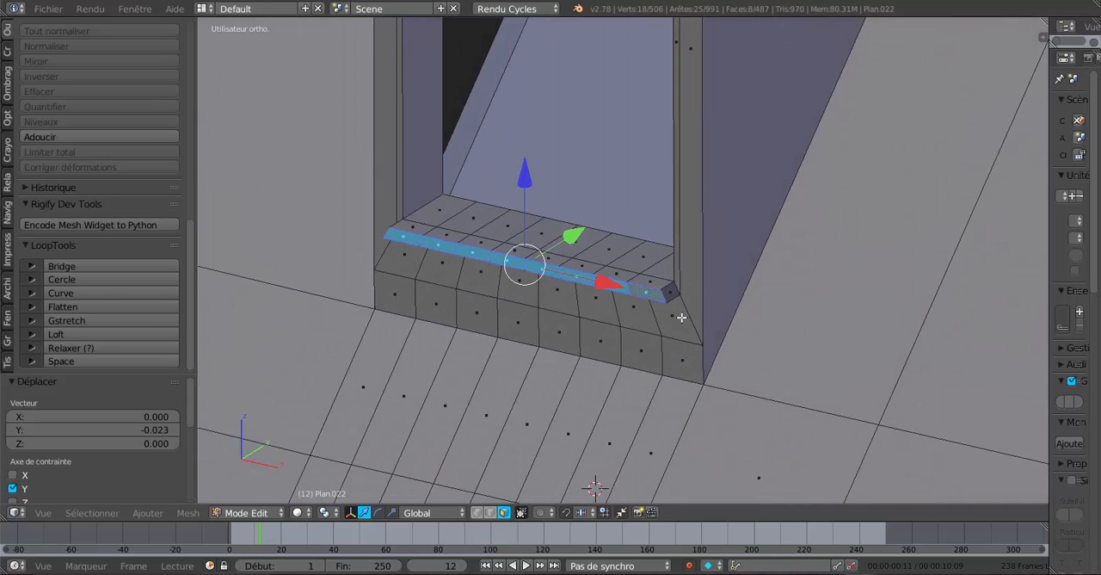
pyautogui.keyDown('shift'); pyautogui.moveTo(681, 318); pyautogui.dragTo(528, 351, button='middle'); pyautogui.keyUp('shift')
pyautogui.rightClick(584, 298)
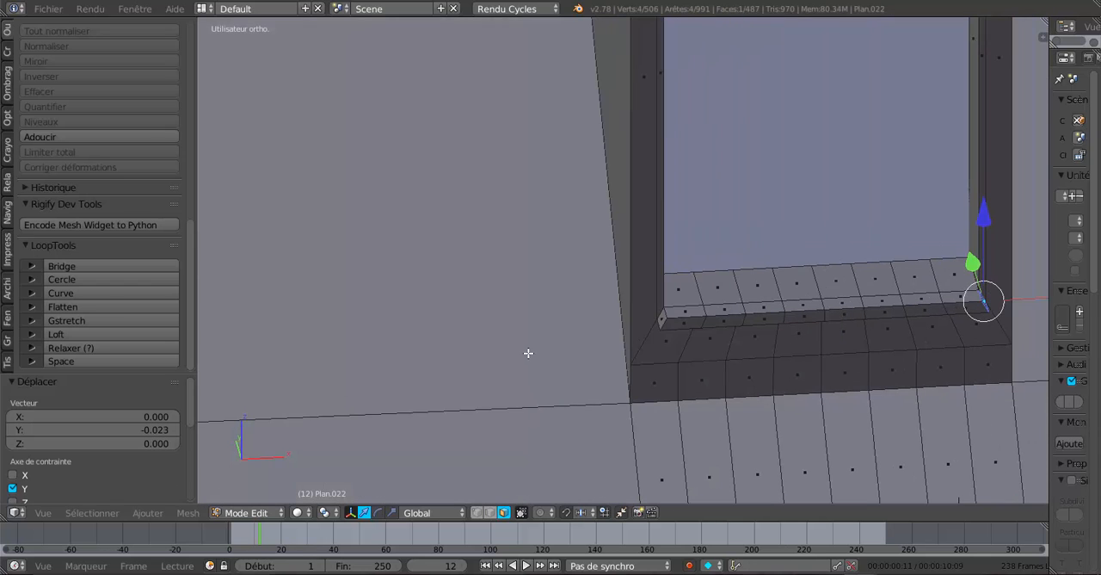
pyautogui.keyDown('shift'); pyautogui.rightClick(659, 318); pyautogui.keyUp('shift')
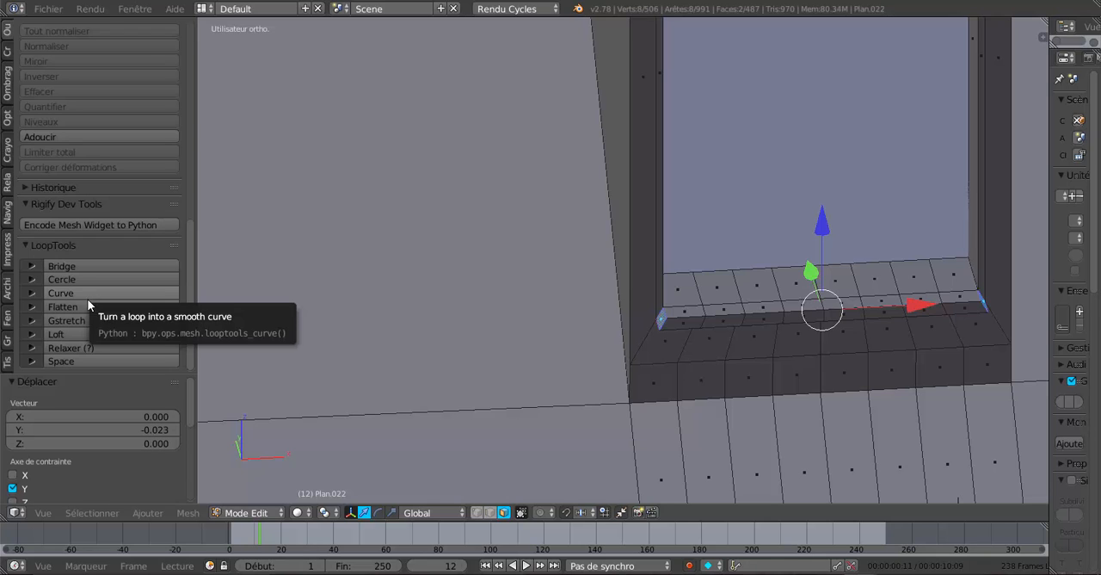
# Activate the scale manipulator, extrude the two sill end faces in place and scale them by 1.041 along X.
pyautogui.click(392, 513)
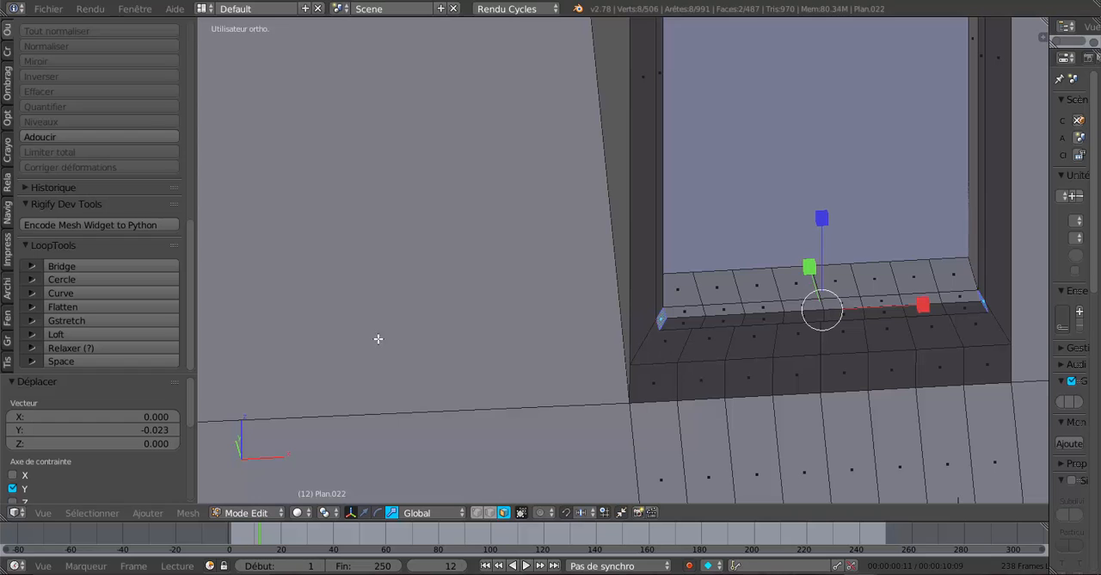
pyautogui.keyDown('shift'); pyautogui.moveTo(620, 352); pyautogui.dragTo(534, 351, button='middle'); pyautogui.keyUp('shift')
pyautogui.moveTo(659, 356); pyautogui.dragTo(651, 356, button='middle')
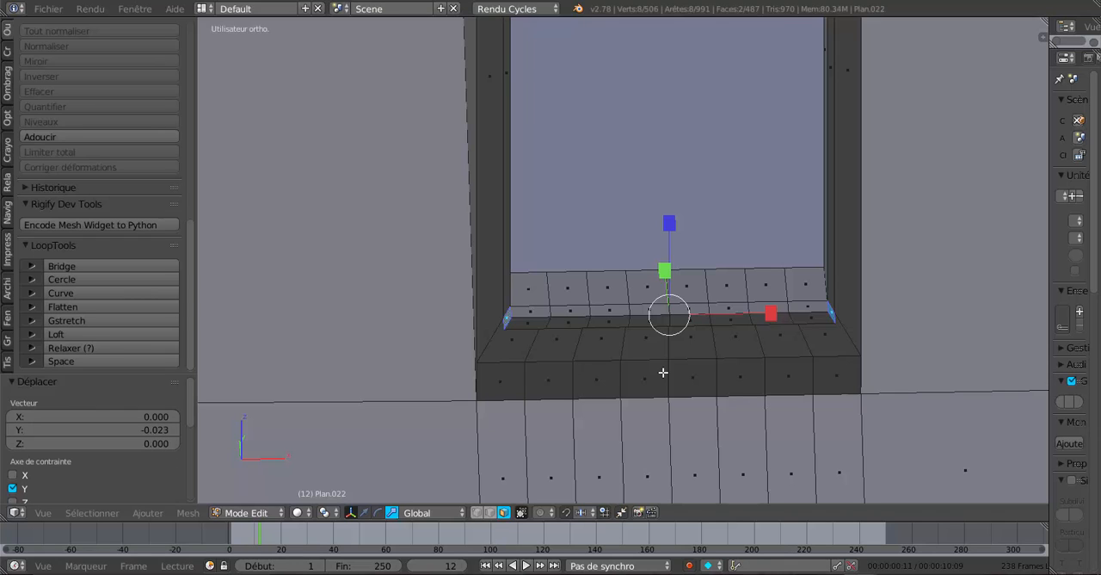
pyautogui.press('e')
pyautogui.rightClick(671, 368)
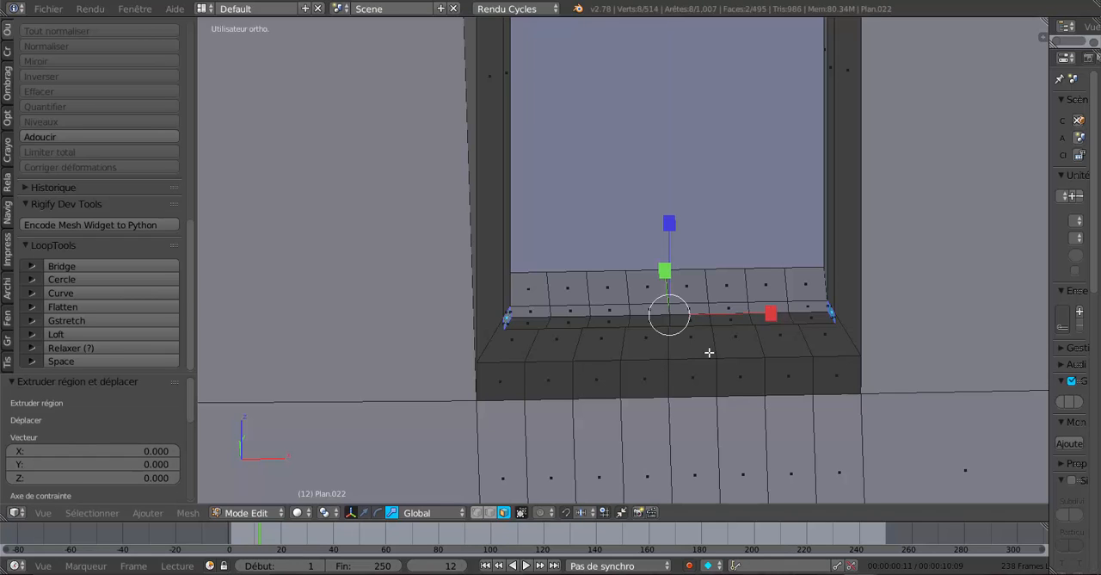
pyautogui.press('s')
pyautogui.press('x')
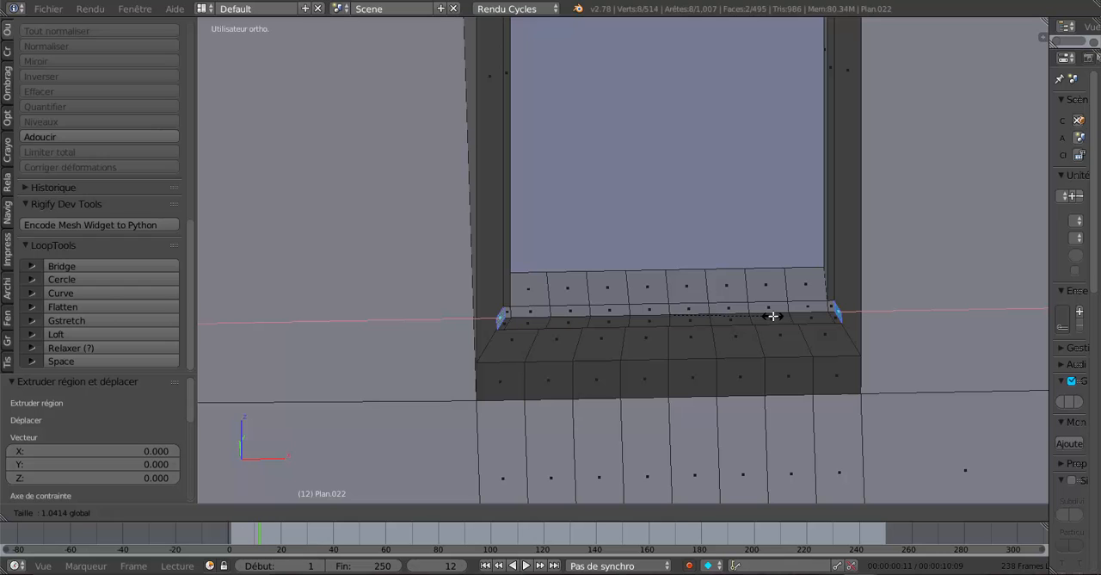
pyautogui.click(773, 316)
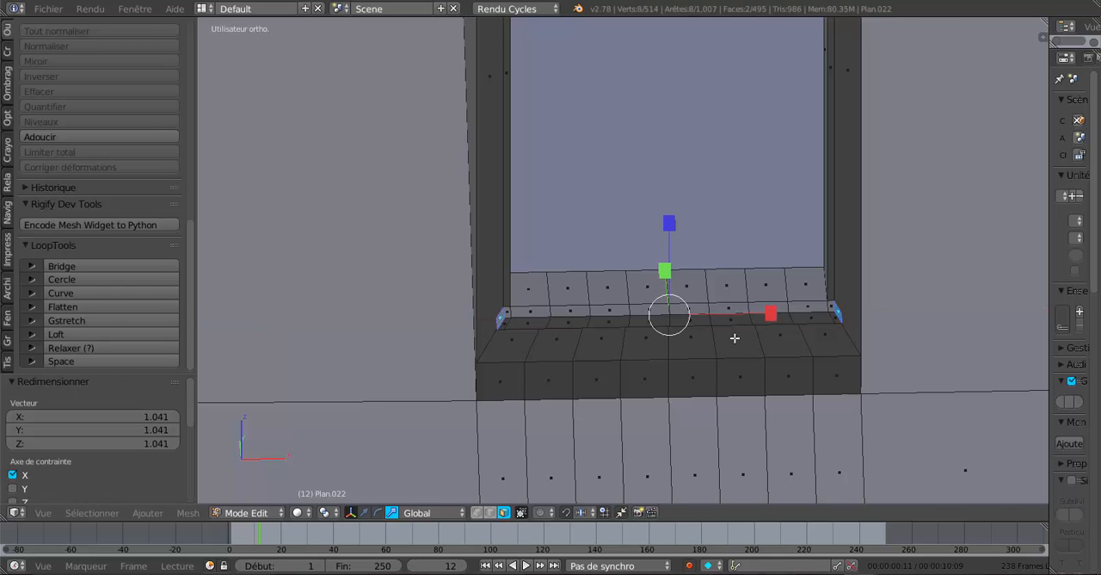
pyautogui.moveTo(734, 339); pyautogui.dragTo(714, 327, button='middle')
pyautogui.rightClick(672, 242)
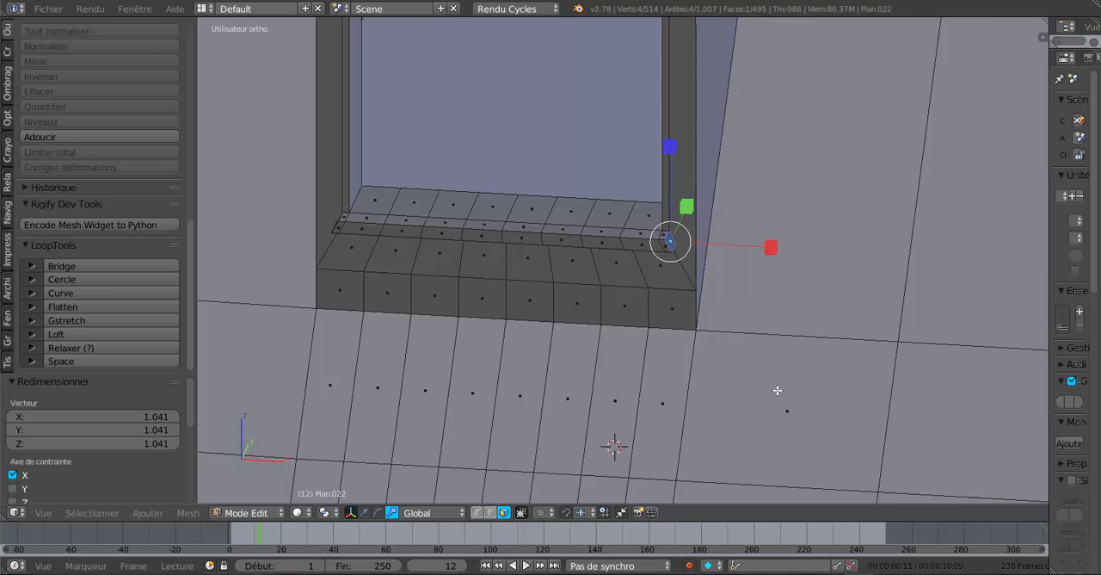
pyautogui.press('r')
pyautogui.press('y')
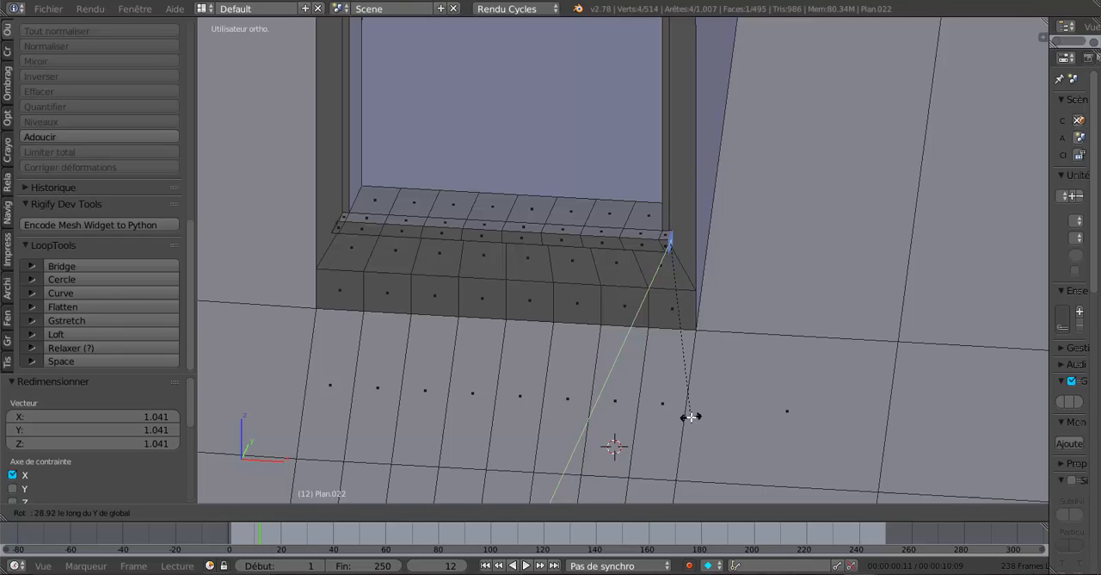
pyautogui.click(691, 417)
# Select the upper outer edge of the sill's right end in edge selection mode and move it 0.005 along X.
pyautogui.scroll(2, 697, 378)
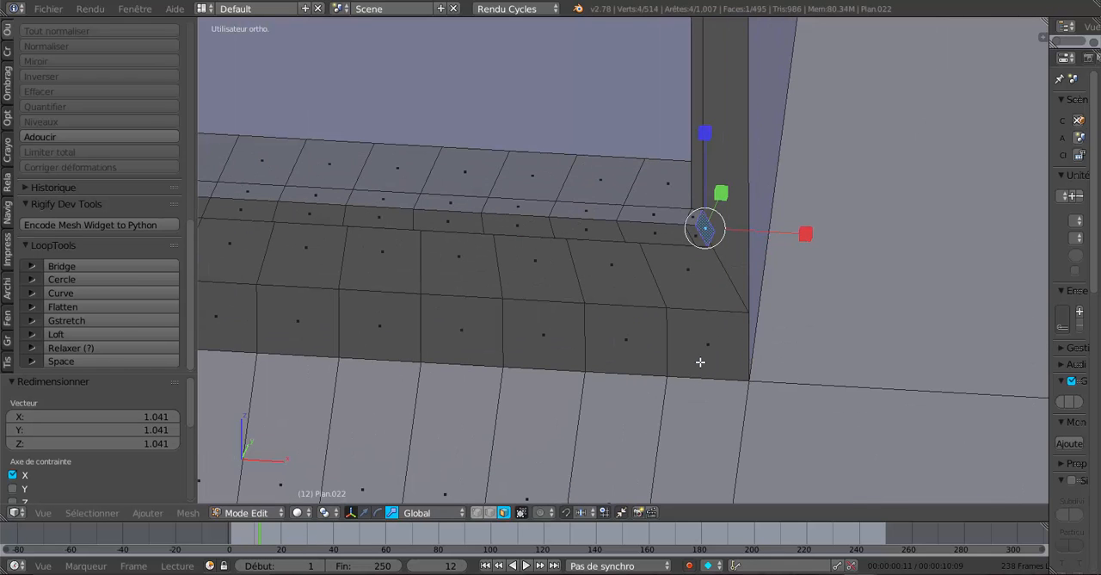
pyautogui.click(489, 512)
pyautogui.rightClick(703, 220)
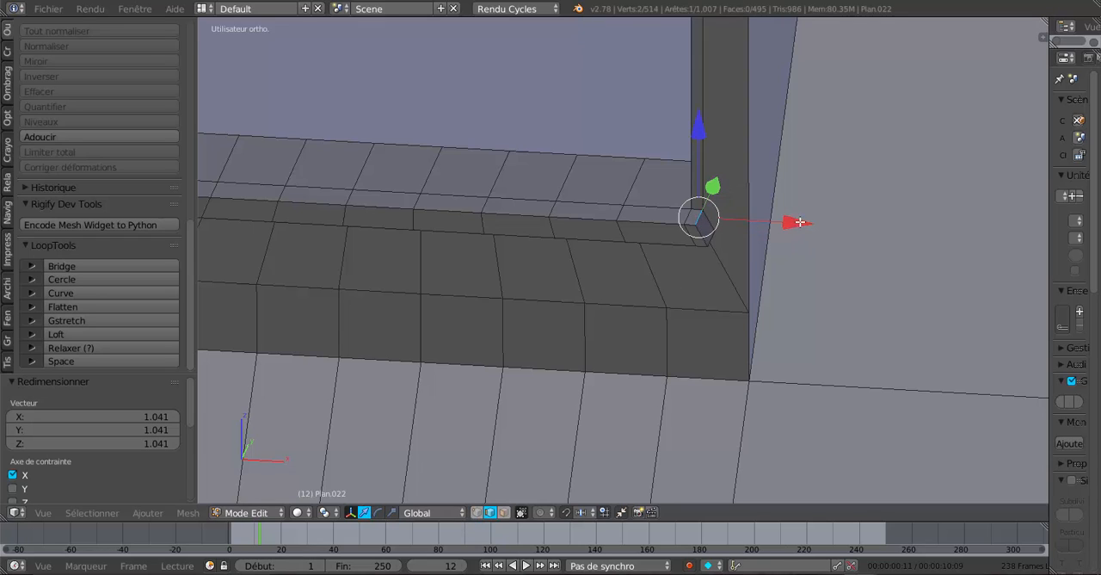
pyautogui.moveTo(799, 223); pyautogui.dragTo(810, 220)
pyautogui.scroll(-3, 735, 298)
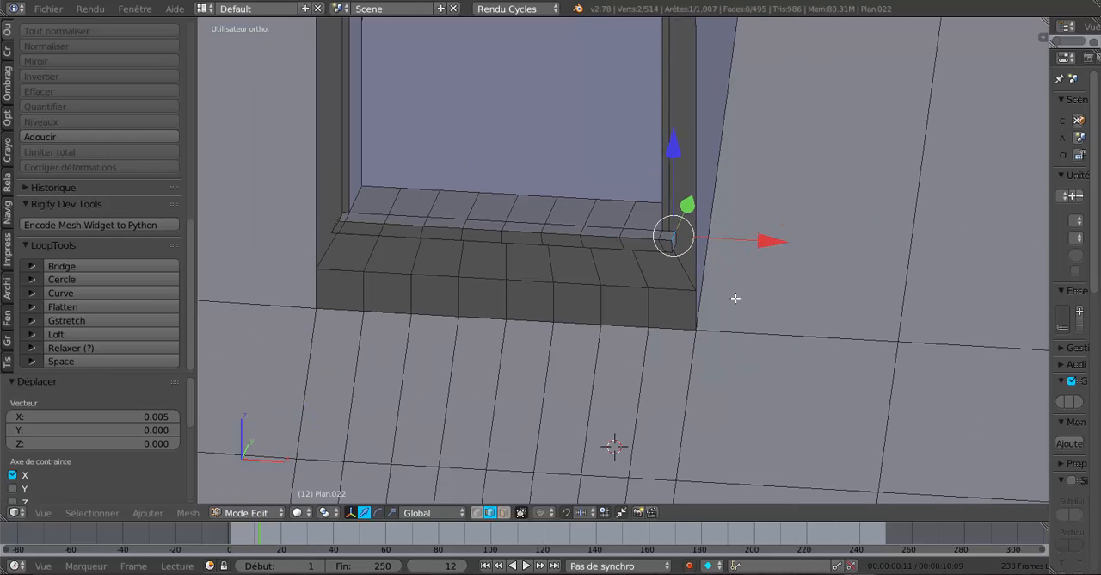
# Move the upper outer edge of the sill's left end -0.005 along X and check the sill in object mode before resuming mesh editing.
pyautogui.press('KP_1')
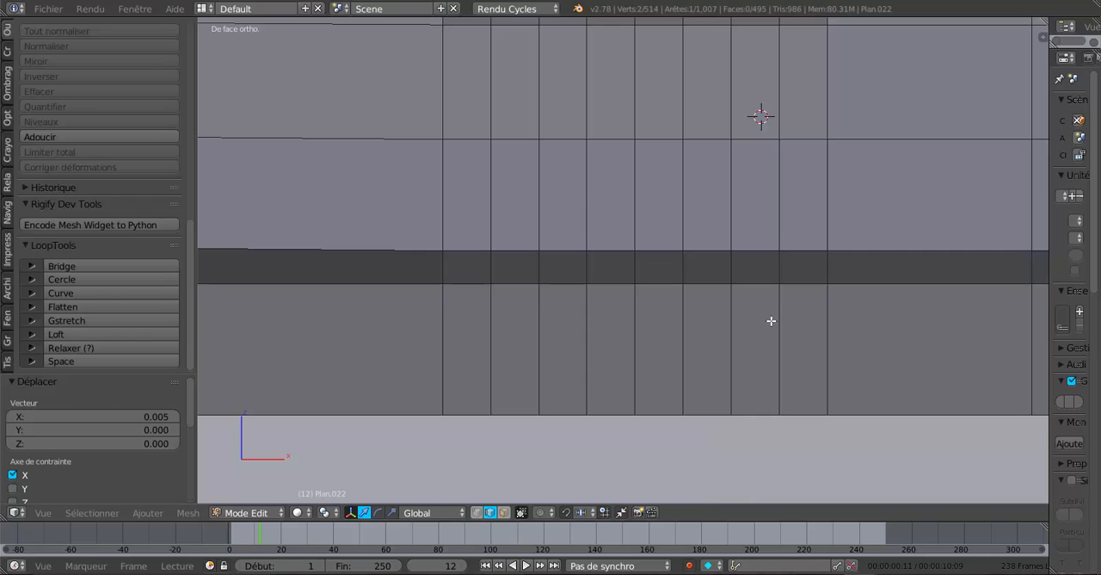
pyautogui.scroll(-4, 771, 317)
pyautogui.keyDown('shift'); pyautogui.moveTo(777, 164); pyautogui.dragTo(750, 293, button='middle'); pyautogui.keyUp('shift')
pyautogui.scroll(3, 749, 292)
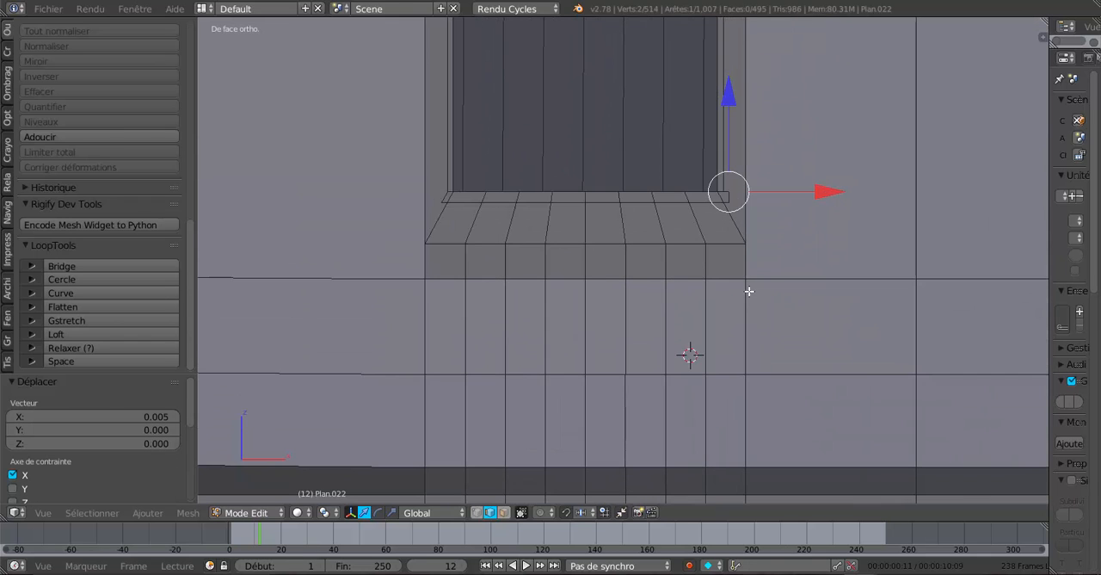
pyautogui.scroll(3, 749, 291)
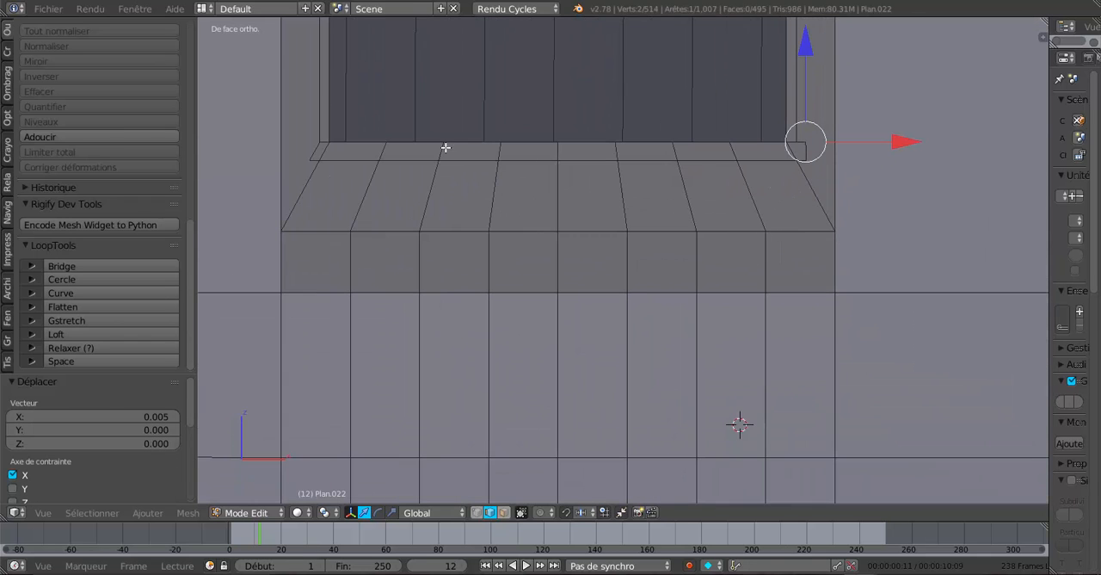
pyautogui.moveTo(347, 158); pyautogui.dragTo(499, 315, button='middle')
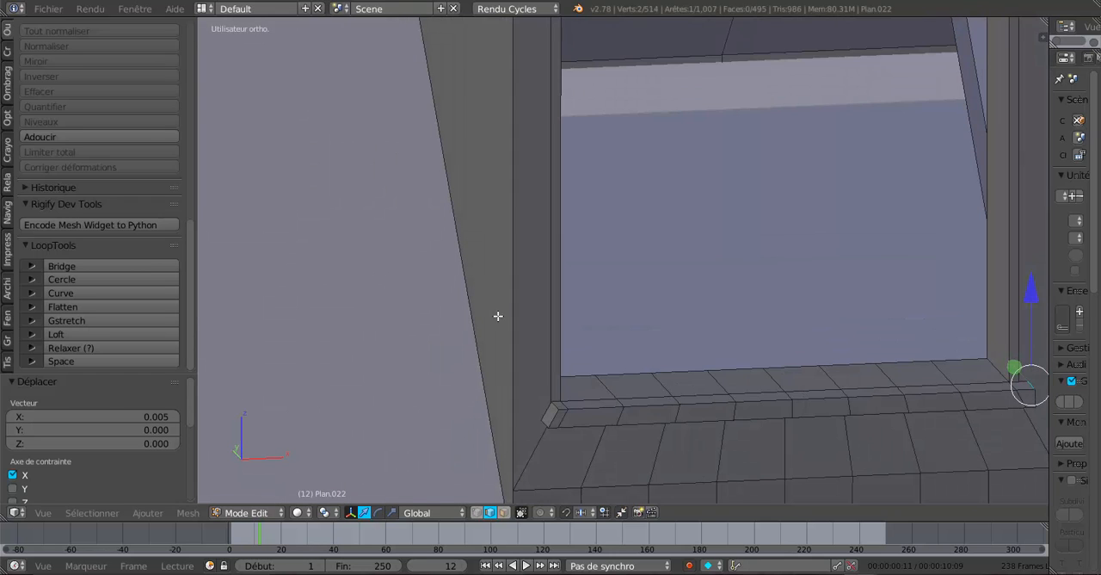
pyautogui.rightClick(554, 409)
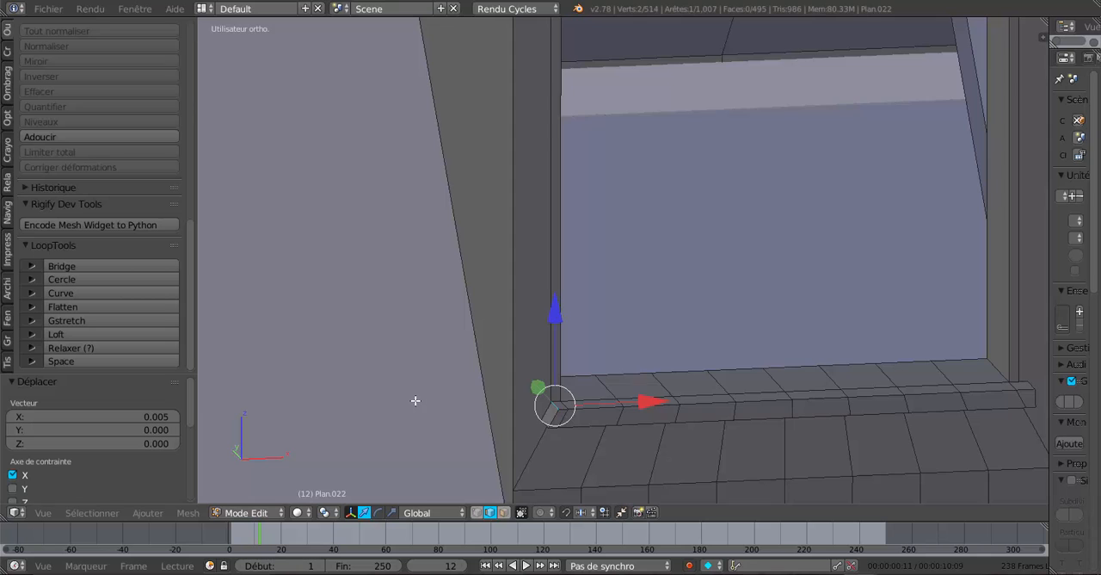
pyautogui.press('KP_1')
pyautogui.keyDown('shift'); pyautogui.moveTo(628, 170); pyautogui.dragTo(793, 249, button='middle'); pyautogui.keyUp('shift')
pyautogui.moveTo(581, 223); pyautogui.dragTo(553, 230)
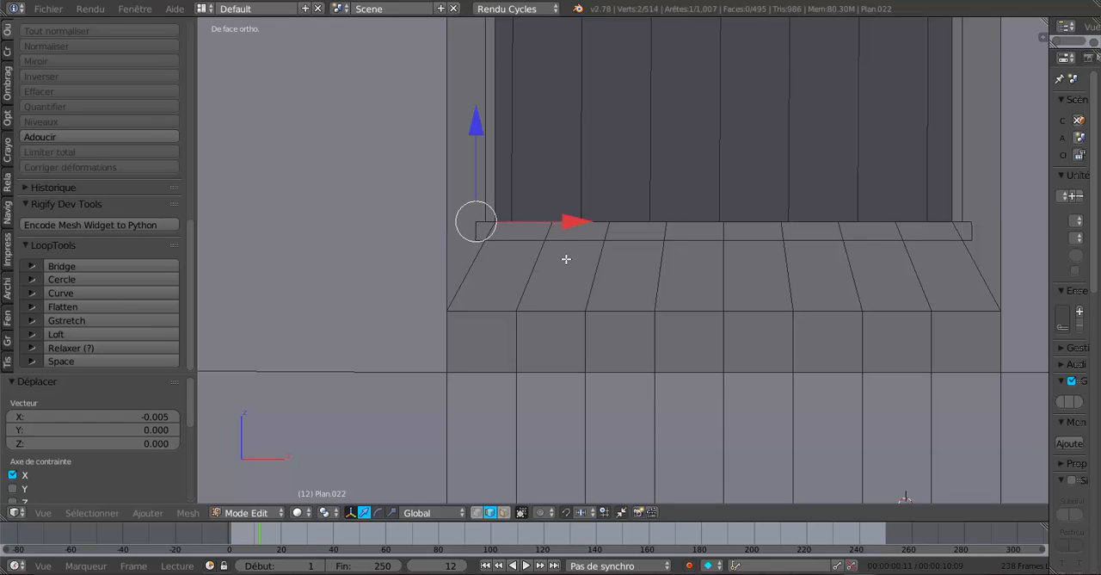
pyautogui.press('Tab')
pyautogui.scroll(-4, 587, 294)
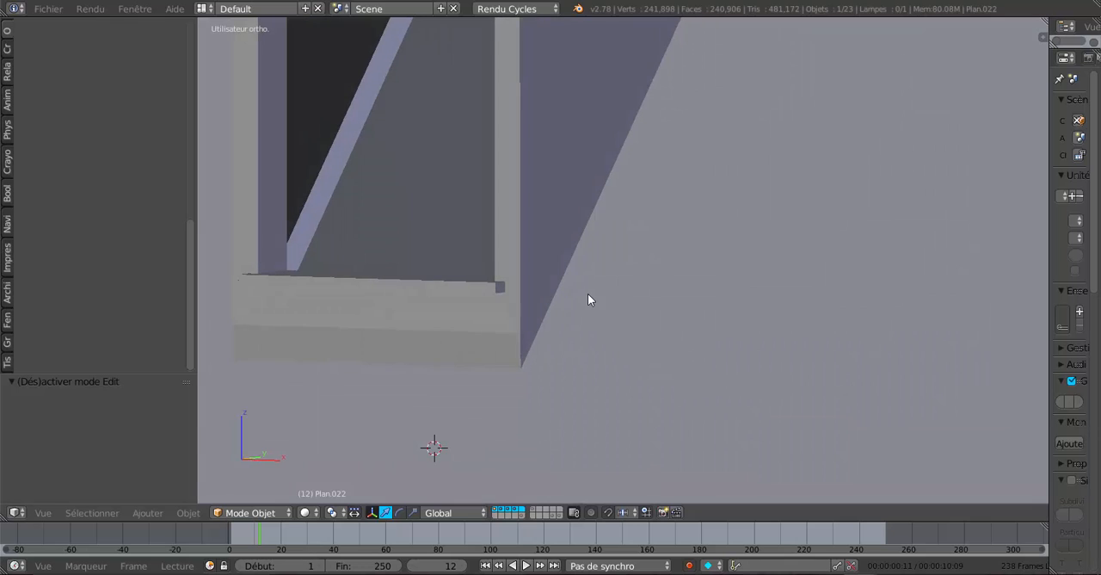
pyautogui.moveTo(588, 293); pyautogui.dragTo(525, 332, button='middle')
pyautogui.scroll(2, 520, 393)
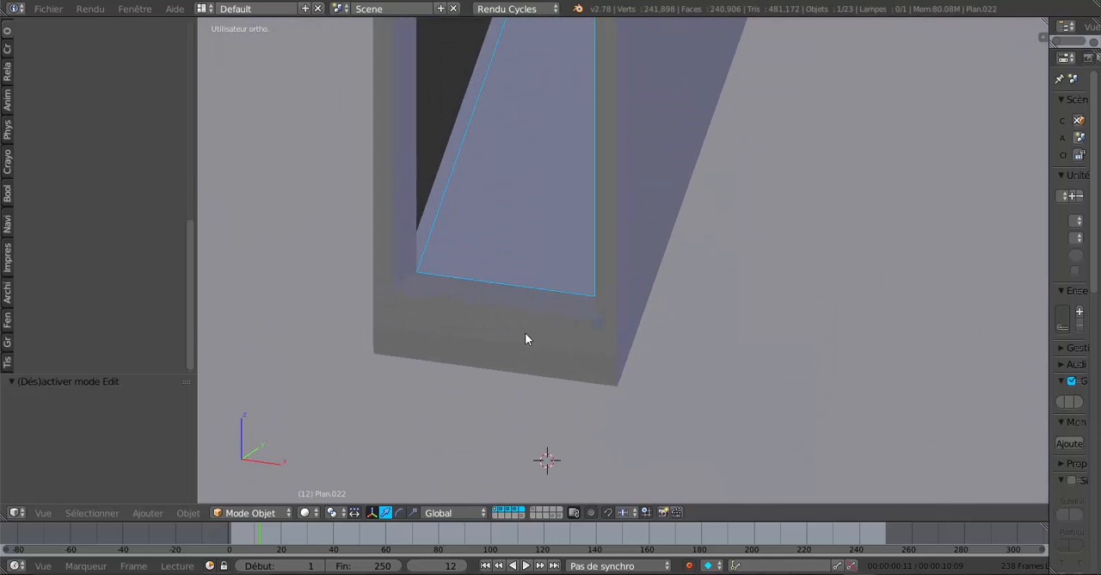
pyautogui.press('Tab')
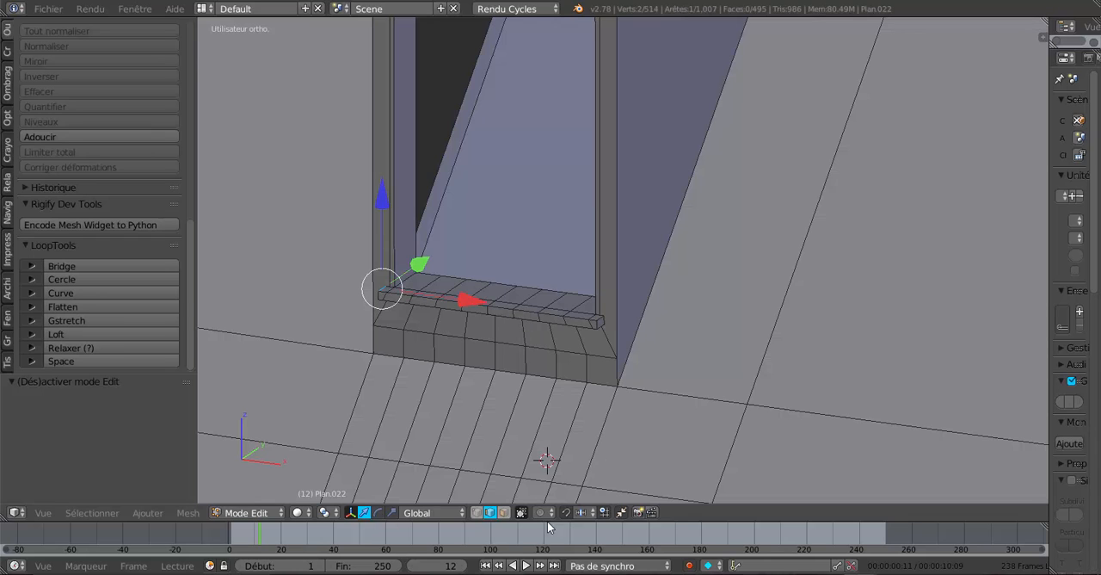
# Select the 18 faces making up the sill's whole upper surface, including both end extensions, in face selection mode.
pyautogui.click(504, 513)
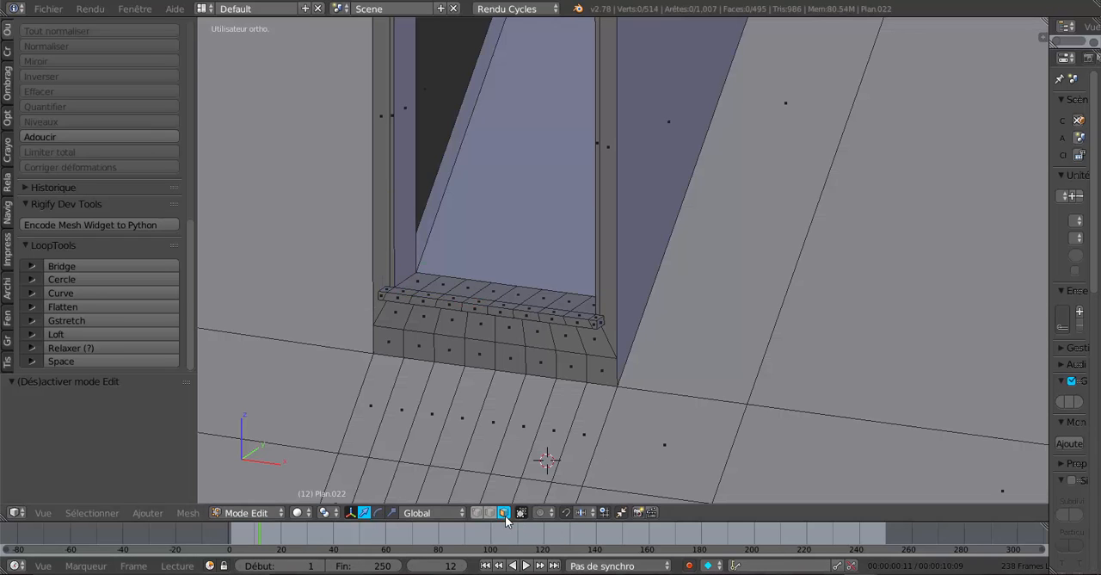
pyautogui.rightClick(405, 292)
pyautogui.keyDown('shift'); pyautogui.rightClick(387, 289); pyautogui.keyUp('shift')
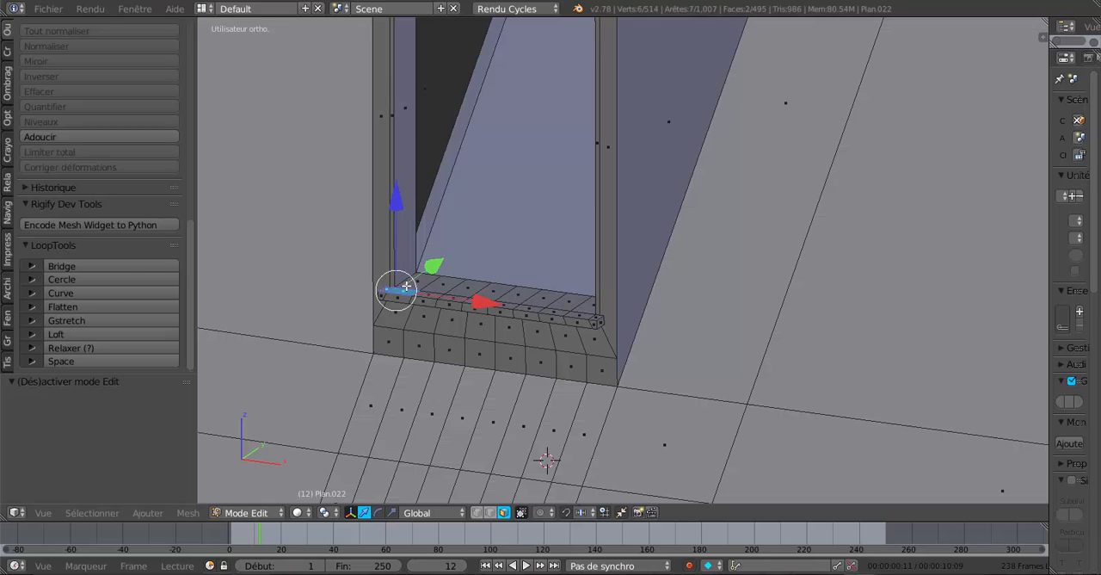
pyautogui.keyDown('shift'); pyautogui.rightClick(420, 284); pyautogui.keyUp('shift')
pyautogui.keyDown('shift'); pyautogui.rightClick(450, 285); pyautogui.keyUp('shift')
pyautogui.keyDown('shift'); pyautogui.rightClick(439, 295); pyautogui.keyUp('shift')
pyautogui.keyDown('shift'); pyautogui.rightClick(457, 292); pyautogui.keyUp('shift')
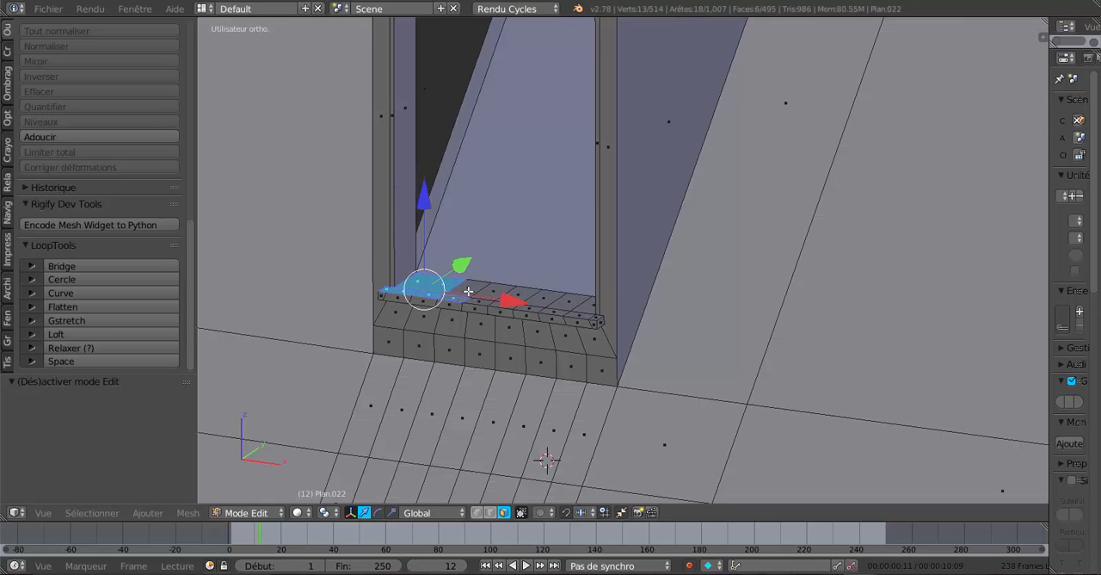
pyautogui.keyDown('shift'); pyautogui.rightClick(473, 292); pyautogui.keyUp('shift')
pyautogui.keyDown('shift'); pyautogui.rightClick(490, 294); pyautogui.keyUp('shift')
pyautogui.keyDown('shift'); pyautogui.rightClick(503, 297); pyautogui.keyUp('shift')
pyautogui.keyDown('shift'); pyautogui.rightClick(513, 299); pyautogui.keyUp('shift')
pyautogui.keyDown('shift'); pyautogui.rightClick(520, 298); pyautogui.keyUp('shift')
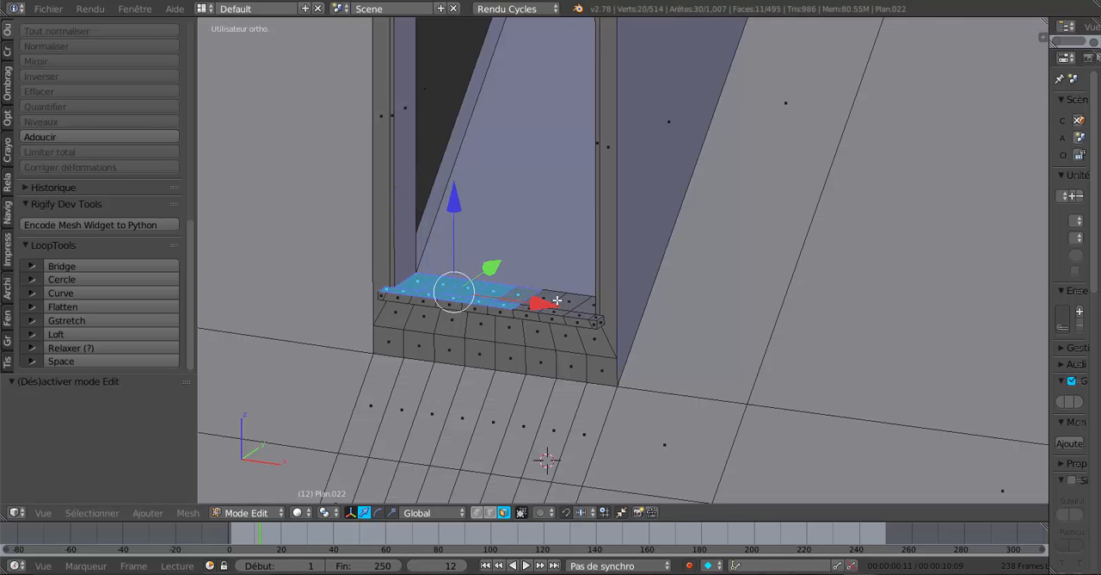
pyautogui.keyDown('shift'); pyautogui.rightClick(556, 301); pyautogui.keyUp('shift')
pyautogui.keyDown('shift'); pyautogui.rightClick(539, 296); pyautogui.keyUp('shift')
pyautogui.keyDown('shift'); pyautogui.rightClick(536, 307); pyautogui.keyUp('shift')
pyautogui.keyDown('shift'); pyautogui.rightClick(555, 307); pyautogui.keyUp('shift')
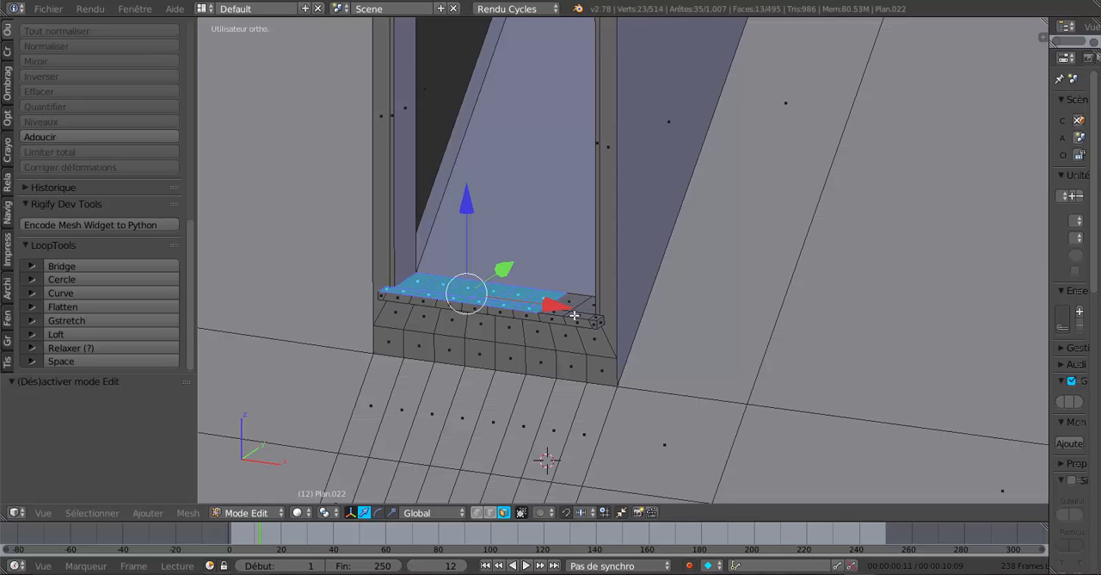
pyautogui.keyDown('shift'); pyautogui.rightClick(555, 312); pyautogui.keyUp('shift')
pyautogui.keyDown('shift'); pyautogui.rightClick(567, 300); pyautogui.keyUp('shift')
pyautogui.keyDown('shift'); pyautogui.rightClick(582, 303); pyautogui.keyUp('shift')
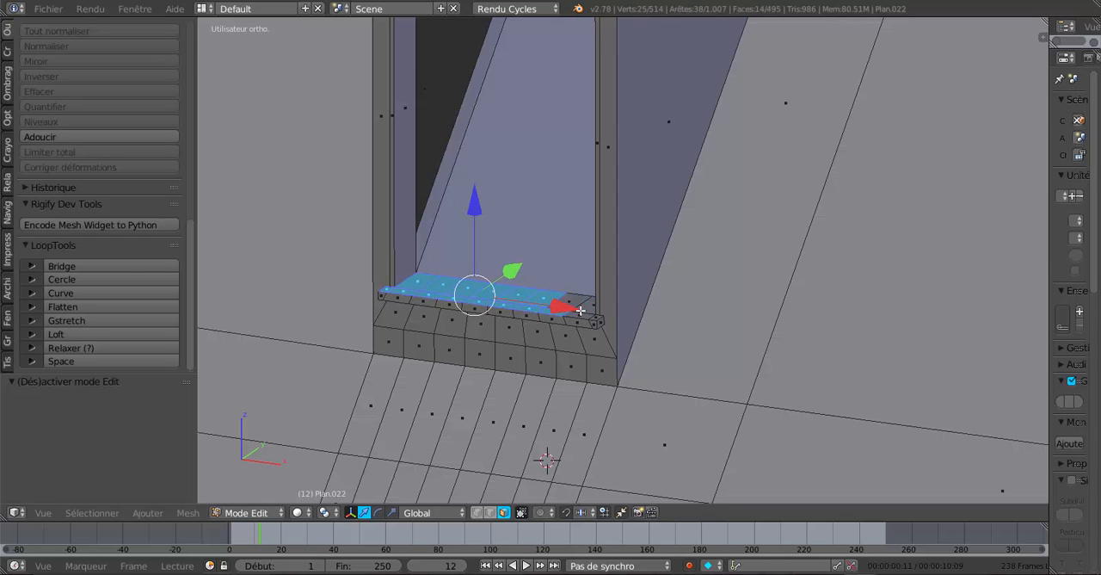
pyautogui.keyDown('shift'); pyautogui.rightClick(589, 303); pyautogui.keyUp('shift')
pyautogui.keyDown('shift'); pyautogui.rightClick(586, 306); pyautogui.keyUp('shift')
pyautogui.keyDown('shift'); pyautogui.rightClick(585, 315); pyautogui.keyUp('shift')
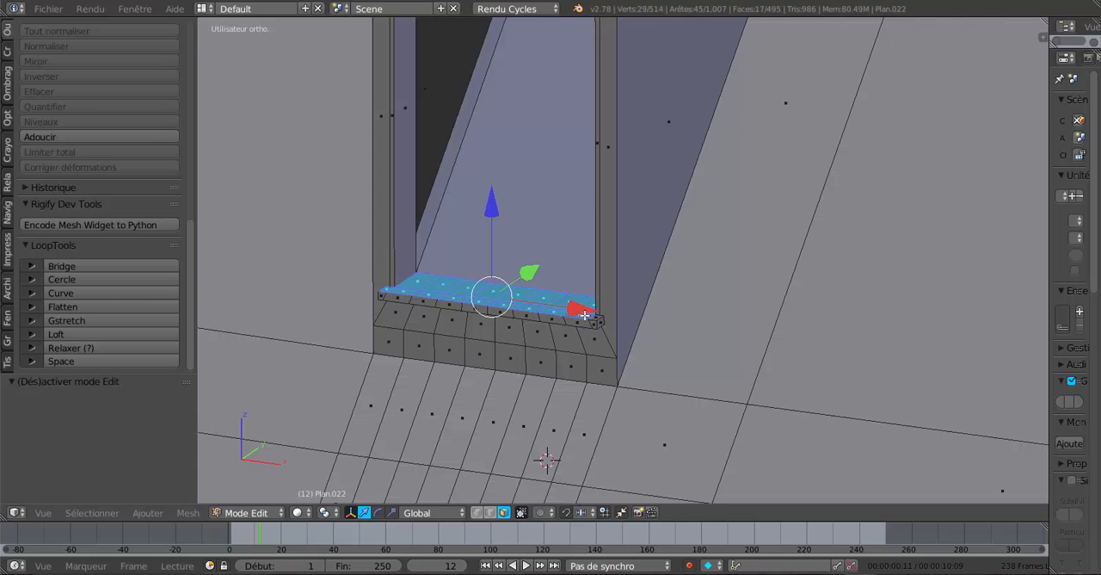
pyautogui.keyDown('shift'); pyautogui.rightClick(593, 317); pyautogui.keyUp('shift')
# Rotate the selected upper faces of the window sill by about 6.5° around the global X axis.
pyautogui.moveTo(548, 353)
pyautogui.mouseDown(button='middle')
pyautogui.moveTo(512, 344)
pyautogui.moveTo(614, 368)
pyautogui.moveTo(577, 370)
pyautogui.mouseUp(button='middle')
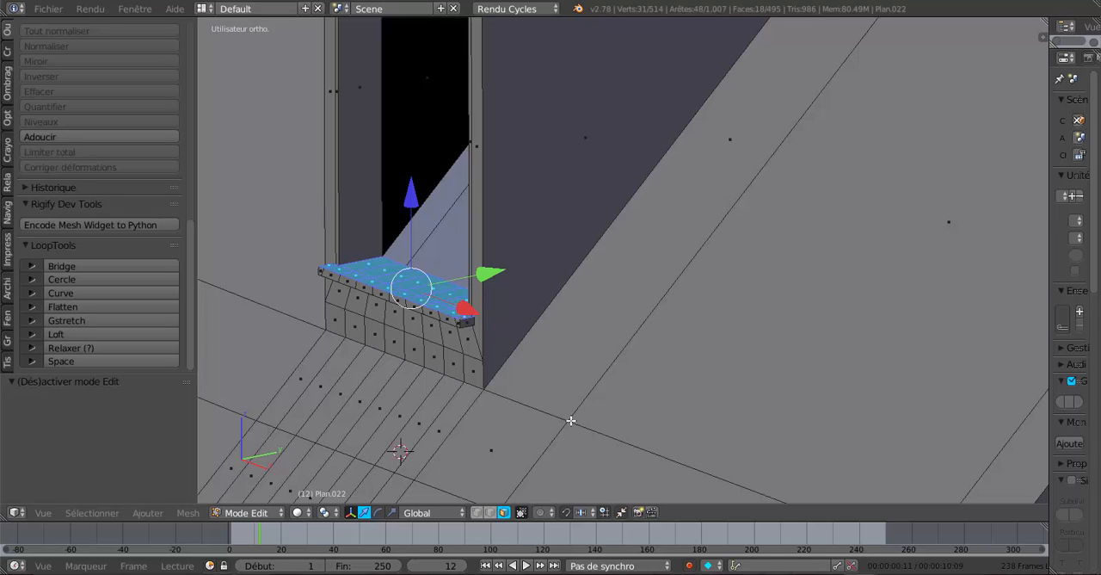
pyautogui.press('r')
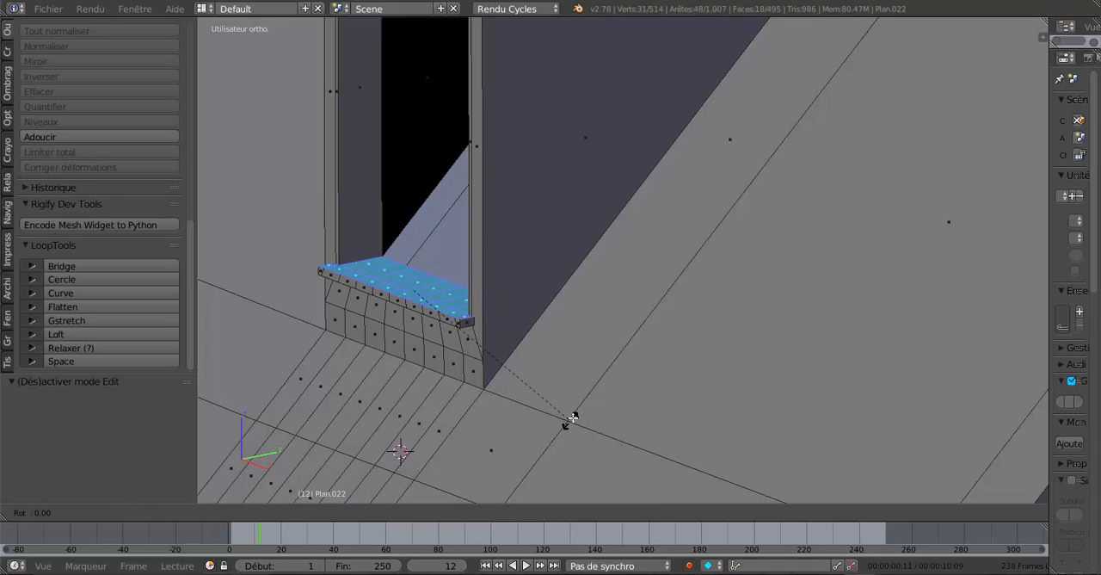
pyautogui.click(555, 209)
pyautogui.press('r')
pyautogui.press('x')
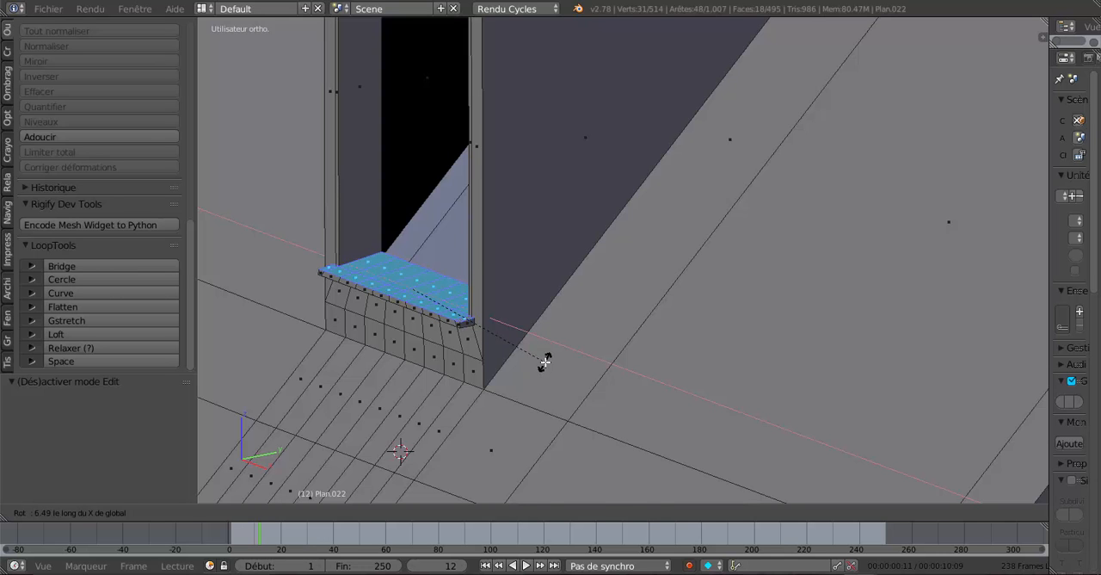
pyautogui.click(546, 362)
# Check the sill's tilt in object mode, resume mesh editing and move its upper faces -0.002 along Z.
pyautogui.press('Tab')
pyautogui.moveTo(545, 364); pyautogui.dragTo(611, 361, button='middle')
pyautogui.press('Tab')
pyautogui.scroll(3, 624, 359)
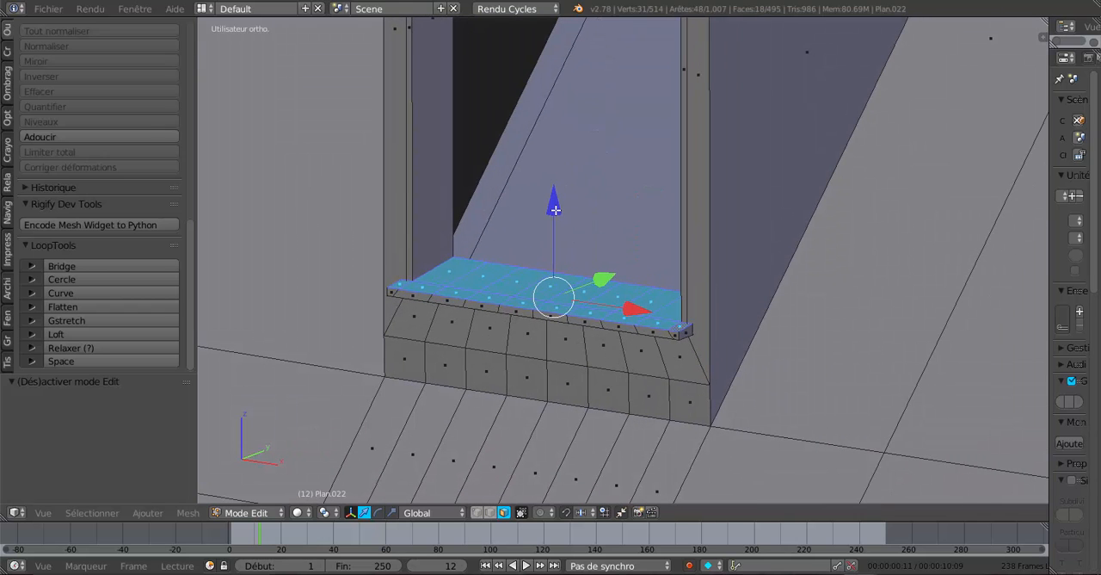
pyautogui.moveTo(555, 209); pyautogui.dragTo(556, 212)
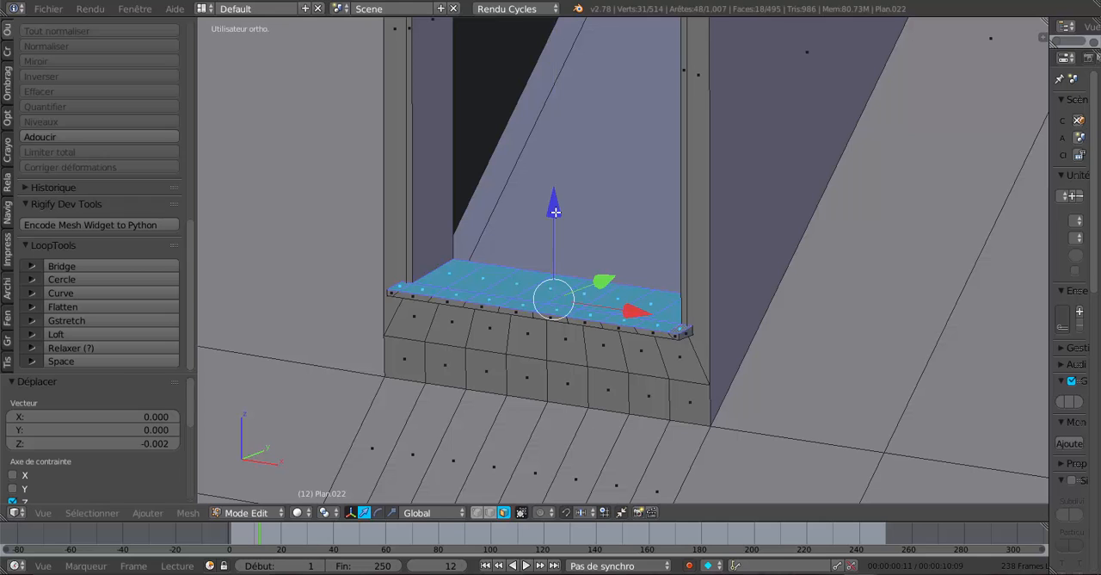
# Rotate the sill's upper faces about 7° more around the global X axis, raise them slightly along Z and return to object mode.
pyautogui.moveTo(590, 376)
pyautogui.mouseDown(button='middle')
pyautogui.moveTo(573, 376)
pyautogui.moveTo(594, 395)
pyautogui.mouseUp(button='middle')
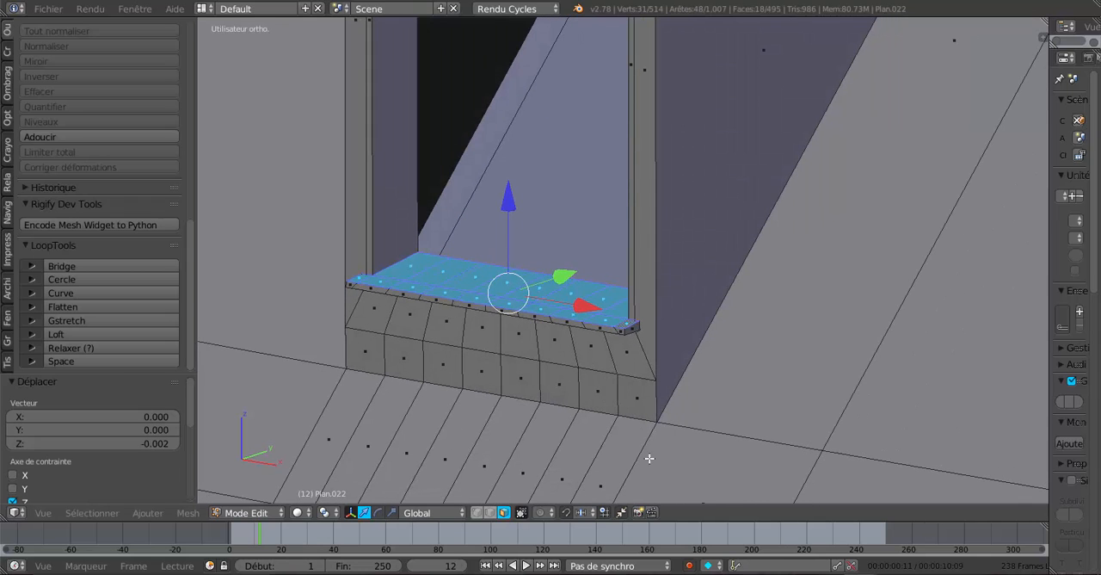
pyautogui.press('r')
pyautogui.press('x')
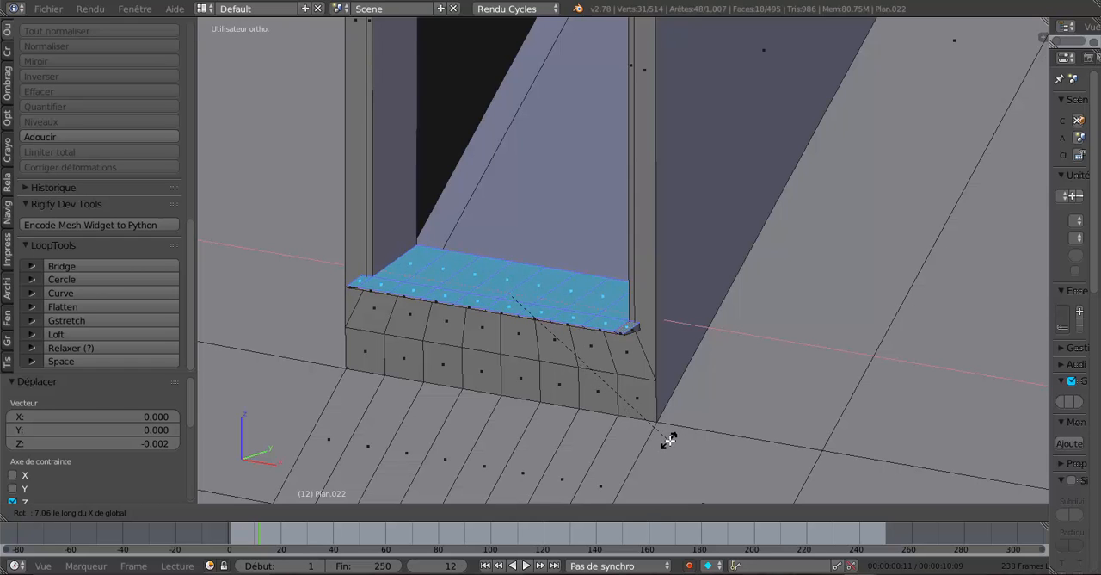
pyautogui.click(670, 440)
pyautogui.moveTo(506, 205); pyautogui.dragTo(507, 200)
pyautogui.press('Tab')
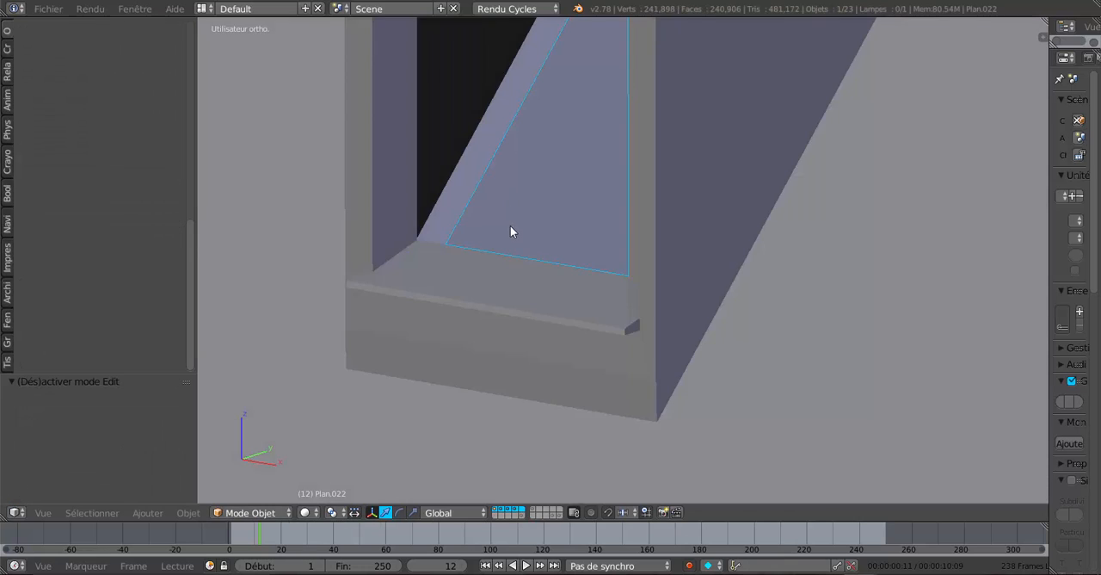
# Bring the roof and chimney into a side-on view in edit mode, with wireframe shading and vertex selection.
pyautogui.scroll(-3, 528, 271)
pyautogui.moveTo(675, 298); pyautogui.dragTo(507, 315, button='middle')
pyautogui.scroll(-5, 754, 312)
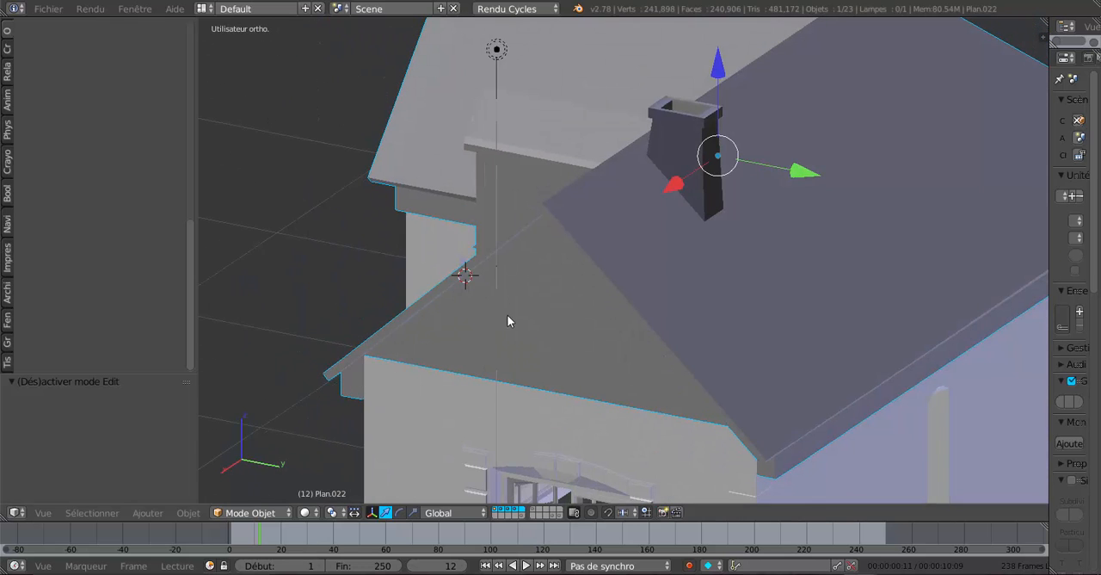
pyautogui.keyDown('shift'); pyautogui.moveTo(472, 405); pyautogui.dragTo(378, 499, button='middle'); pyautogui.keyUp('shift')
pyautogui.moveTo(387, 494); pyautogui.dragTo(635, 327, button='middle')
pyautogui.press('Tab')
pyautogui.moveTo(690, 244); pyautogui.dragTo(710, 234, button='middle')
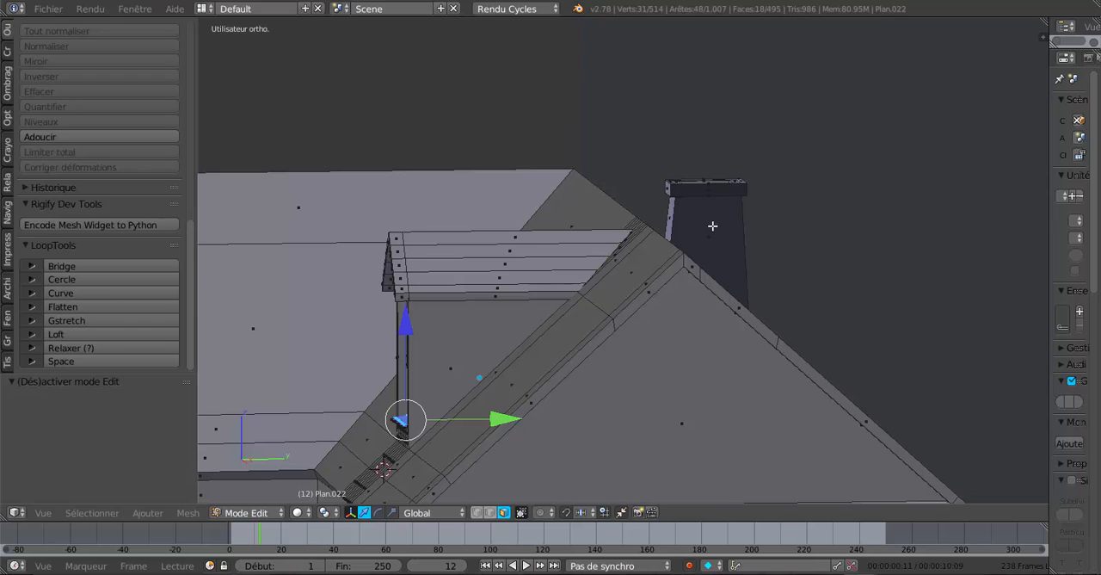
pyautogui.press('z')
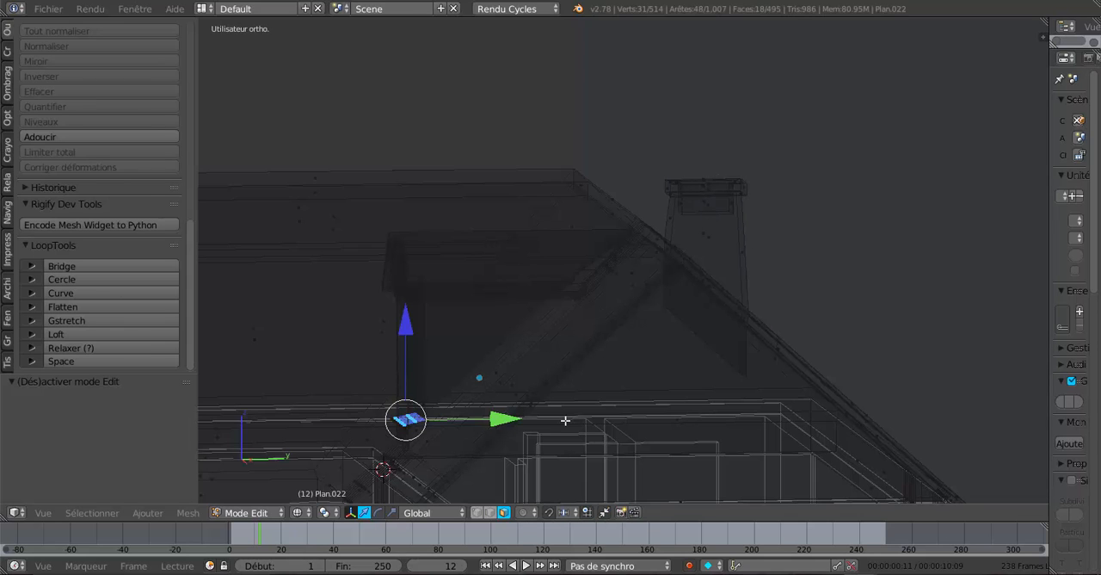
pyautogui.click(476, 512)
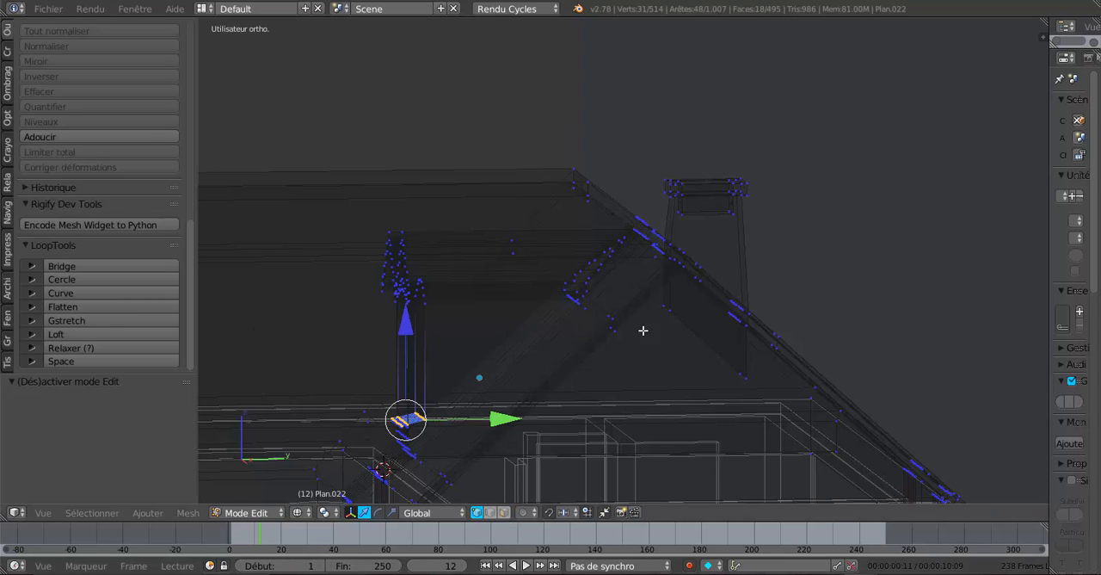
# Clear the selection and circle-select all vertices of the chimney cap, including its inner recess.
pyautogui.scroll(-3, 783, 280)
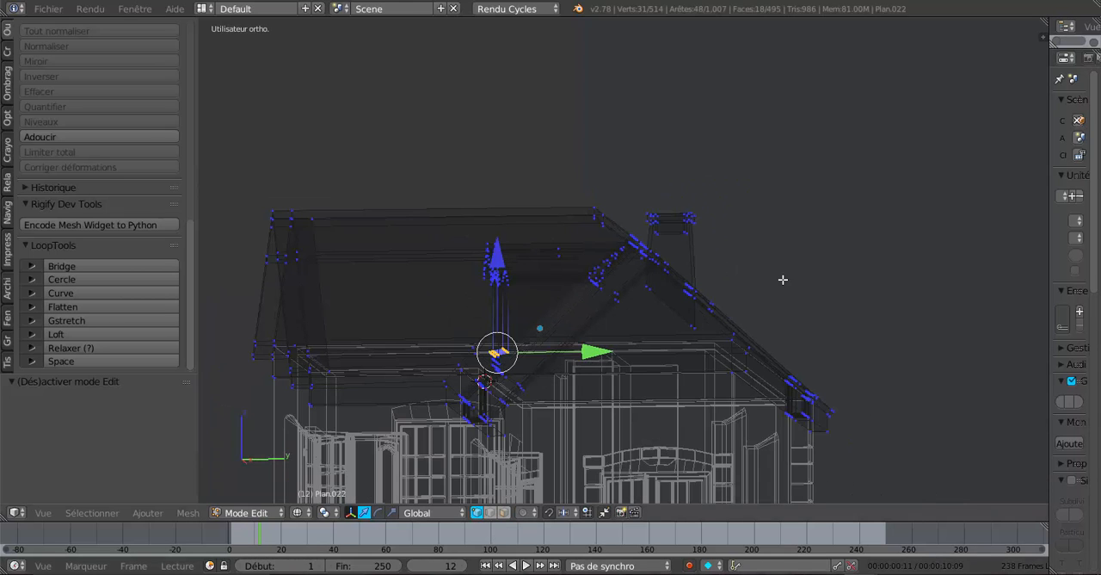
pyautogui.press('a')
pyautogui.press('a')
pyautogui.press('a')
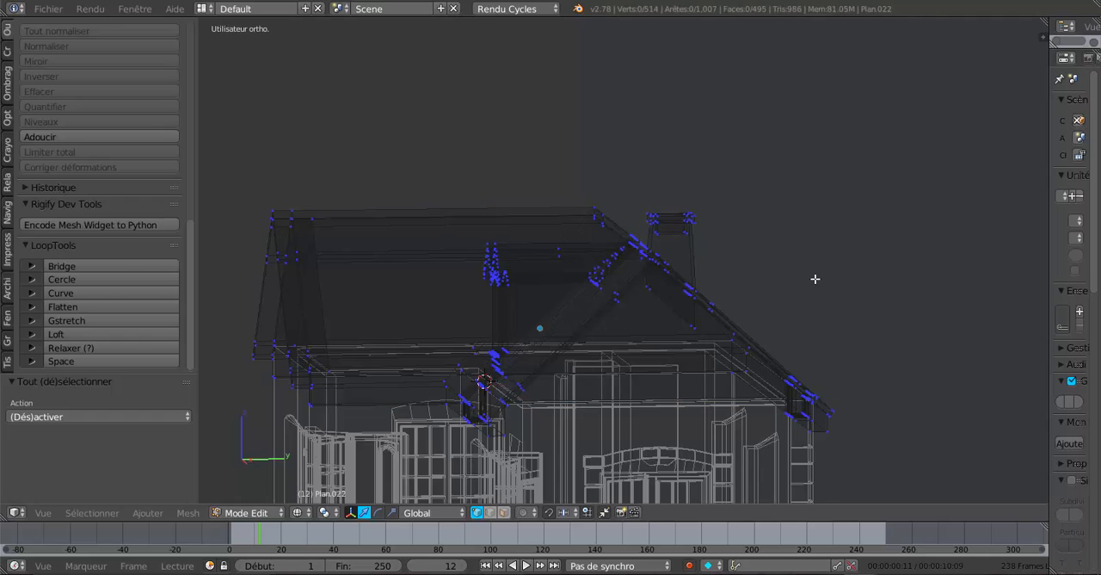
pyautogui.scroll(2, 814, 279)
pyautogui.scroll(2, 814, 279)
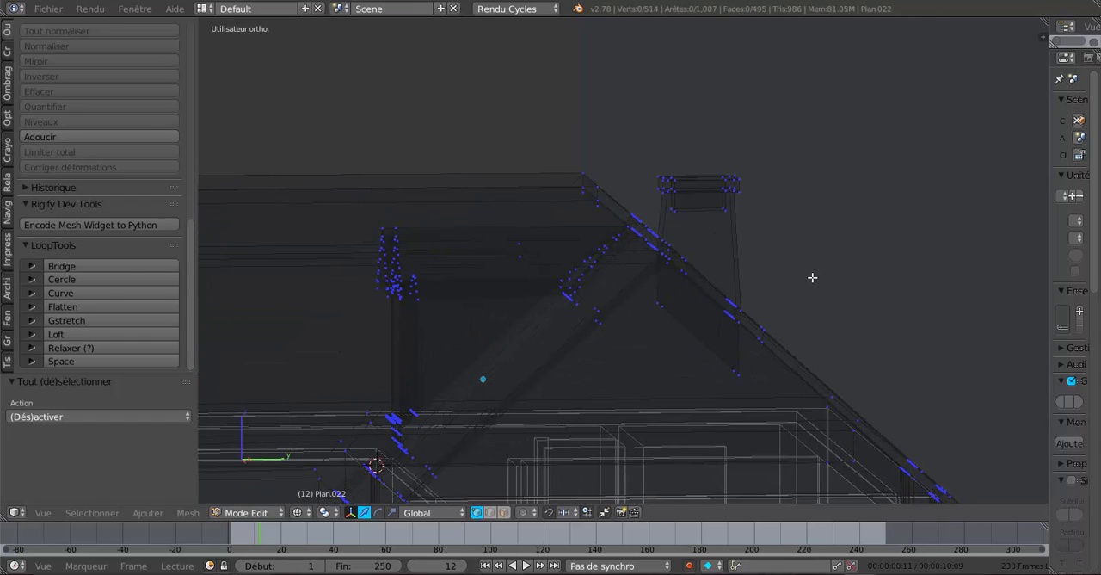
pyautogui.press('c')
pyautogui.moveTo(683, 190)
pyautogui.mouseDown()
pyautogui.moveTo(700, 189)
pyautogui.moveTo(675, 185)
pyautogui.mouseUp()
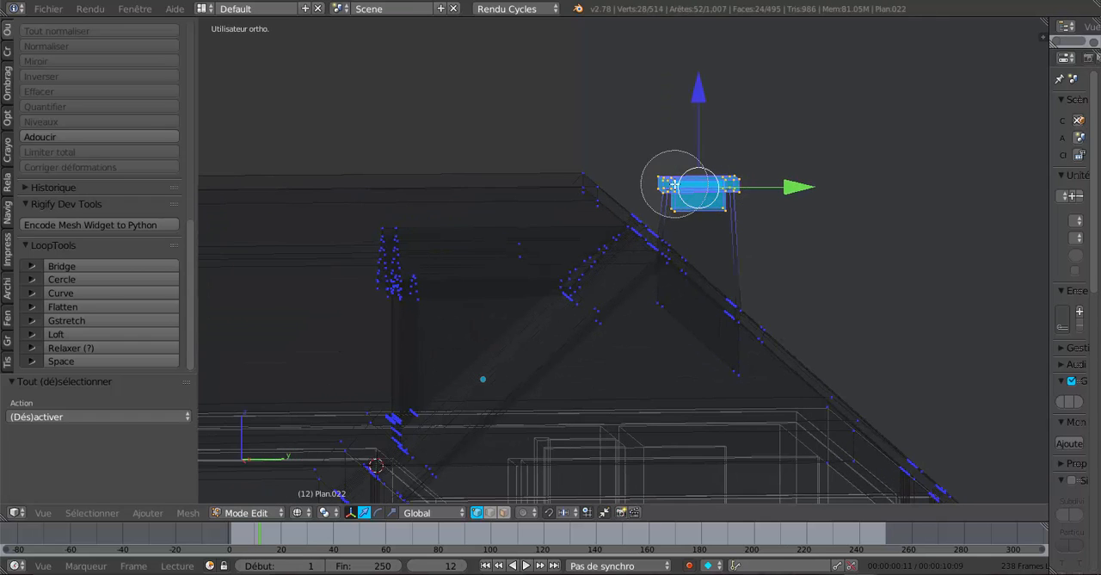
pyautogui.rightClick(674, 185)
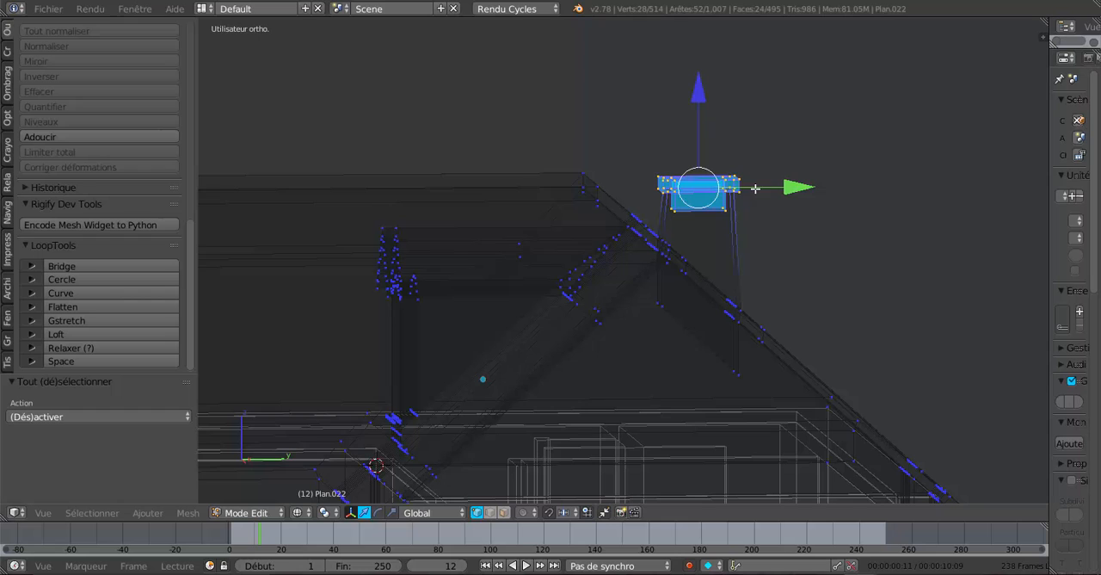
# Activate the scale manipulator, return to solid shading and scale the chimney cap by 0.480 along Z and 1.014 along Y.
pyautogui.click(392, 512)
pyautogui.press('z')
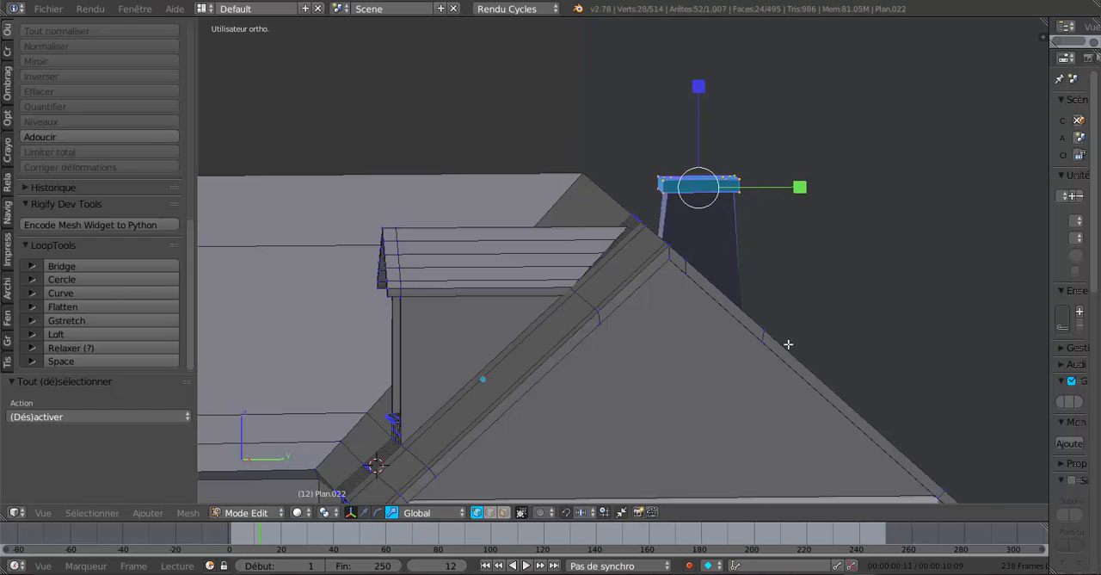
pyautogui.scroll(2, 780, 282)
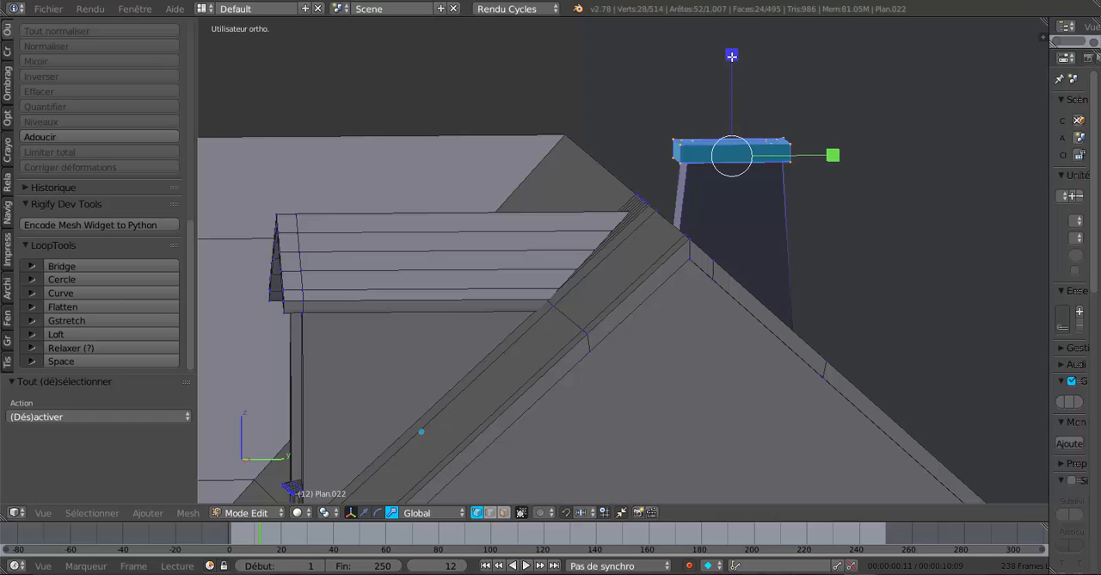
pyautogui.moveTo(732, 56); pyautogui.dragTo(736, 108)
pyautogui.moveTo(764, 181); pyautogui.dragTo(754, 214, button='middle')
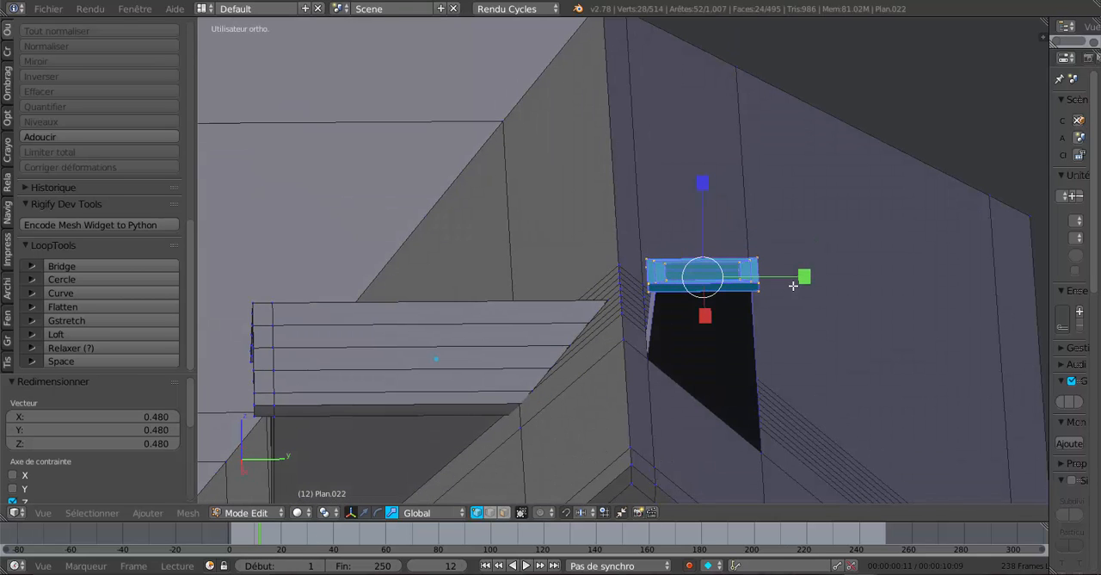
pyautogui.moveTo(804, 276)
pyautogui.mouseDown()
pyautogui.moveTo(791, 278)
pyautogui.moveTo(810, 280)
pyautogui.moveTo(800, 289)
pyautogui.mouseUp()
pyautogui.moveTo(800, 289); pyautogui.dragTo(728, 294, button='middle')
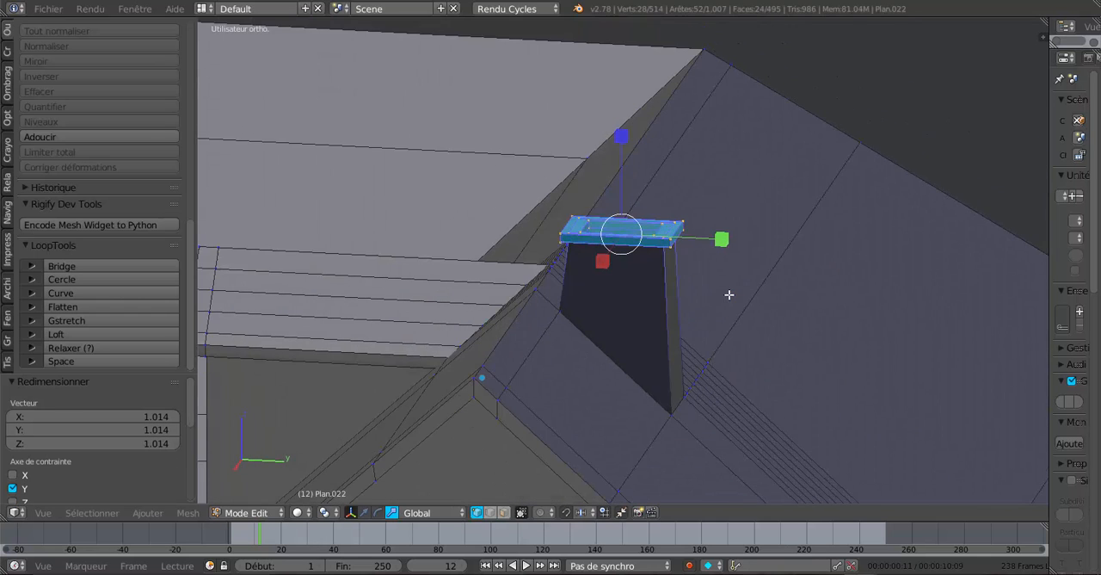
# Select the four outer side faces of the chimney cap, scale them by 0.896 along Y and check the cap in object mode.
pyautogui.scroll(4, 712, 295)
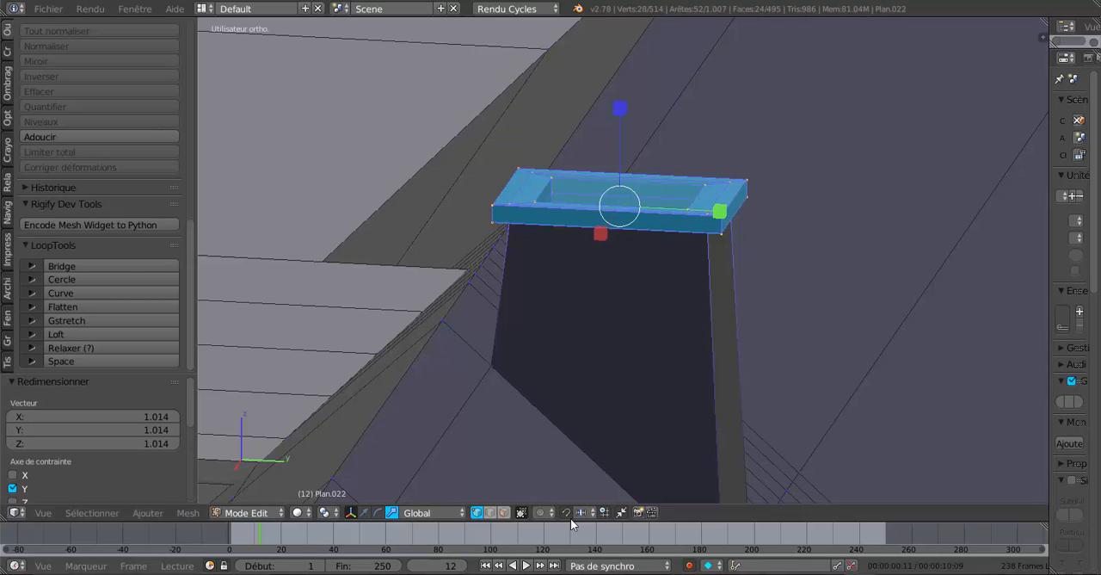
pyautogui.click(506, 513)
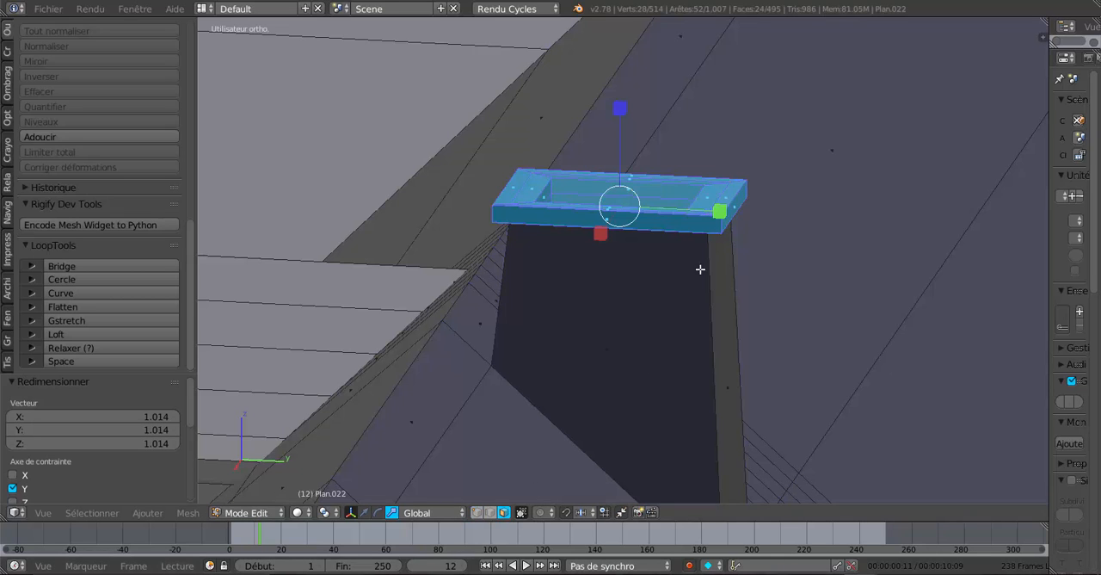
pyautogui.keyDown('alt'); pyautogui.rightClick(720, 224); pyautogui.keyUp('alt')
pyautogui.moveTo(780, 262); pyautogui.dragTo(805, 298, button='middle')
pyautogui.moveTo(861, 359); pyautogui.dragTo(849, 362)
pyautogui.moveTo(849, 362); pyautogui.dragTo(792, 367, button='middle')
pyautogui.moveTo(674, 344); pyautogui.dragTo(660, 375, button='middle')
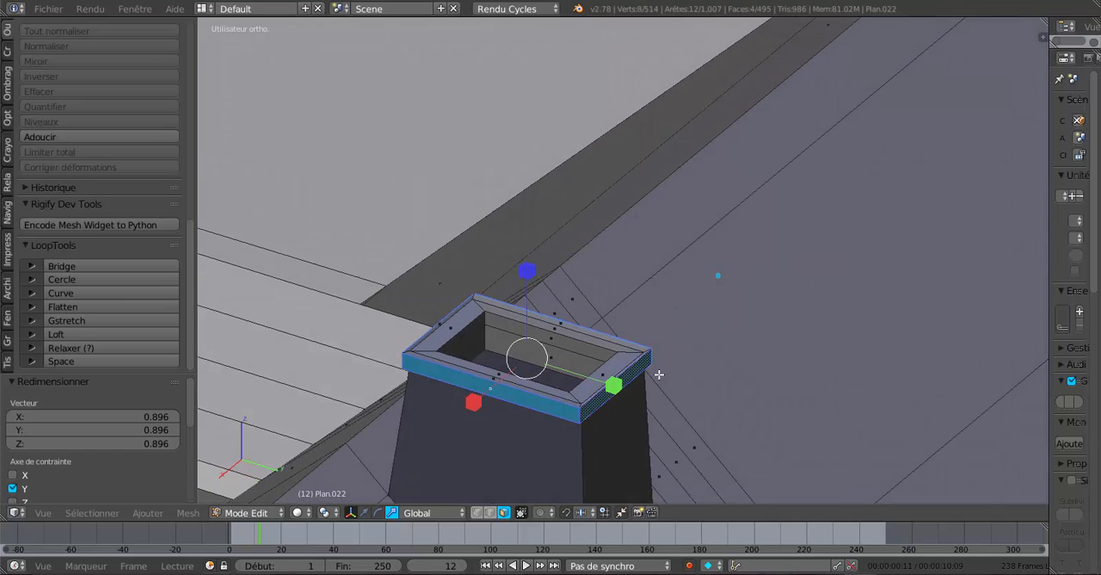
pyautogui.press('Tab')
pyautogui.scroll(-2, 524, 416)
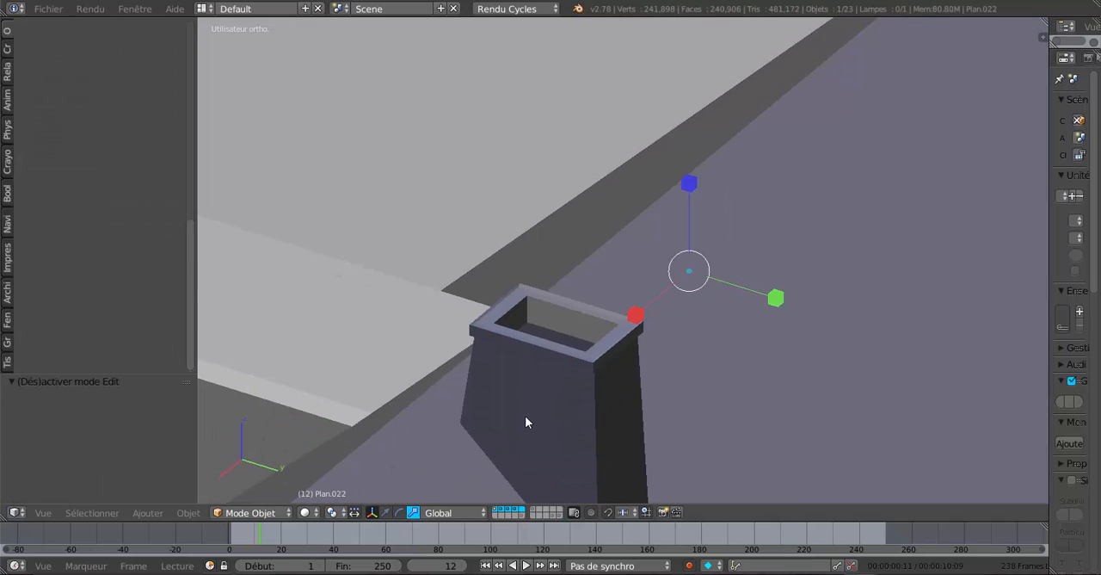
# Resume mesh editing with the chimney seen side-on in wireframe and vertex selection active.
pyautogui.moveTo(525, 416); pyautogui.dragTo(694, 305, button='middle')
pyautogui.press('Tab')
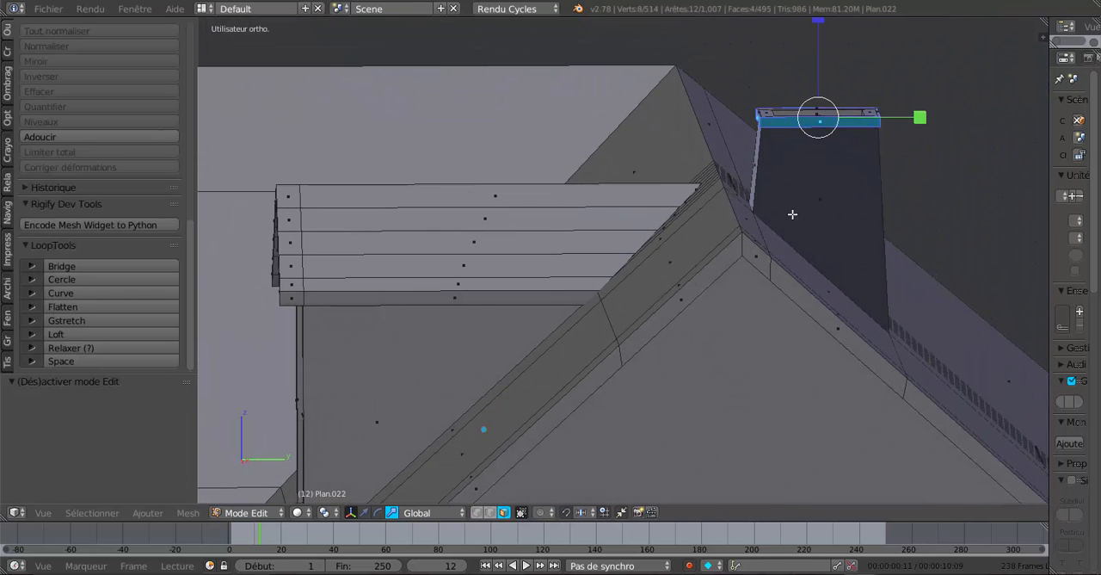
pyautogui.moveTo(799, 242); pyautogui.dragTo(792, 238, button='middle')
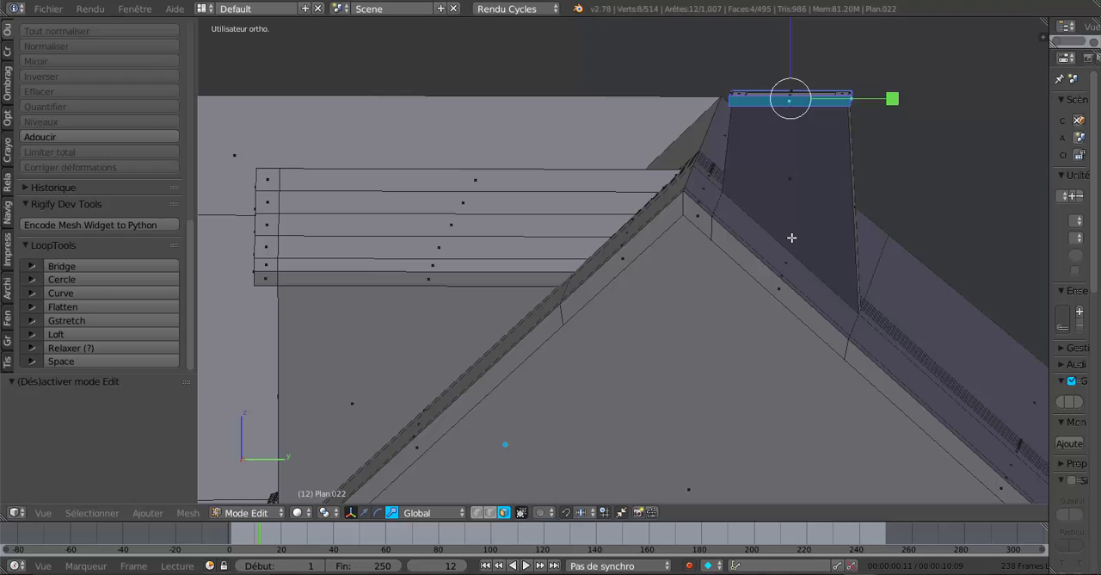
pyautogui.press('z')
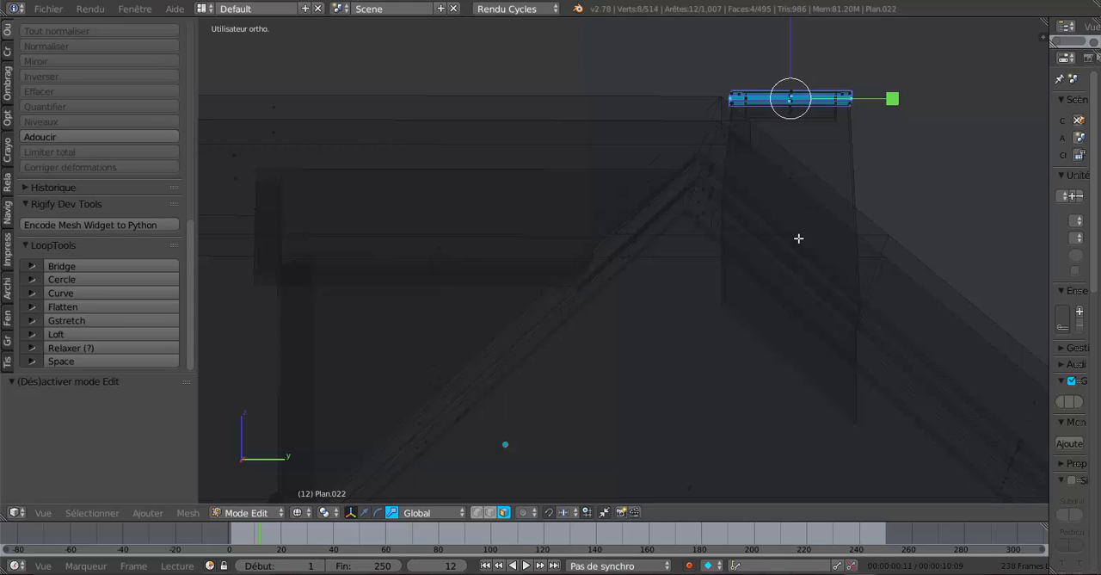
pyautogui.moveTo(801, 248); pyautogui.dragTo(803, 245, button='middle')
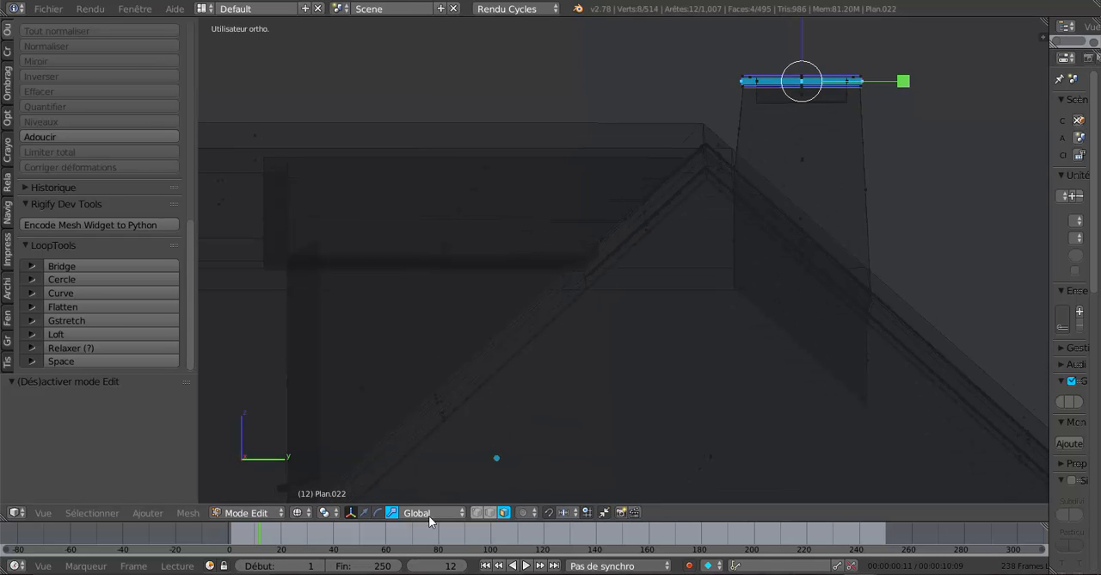
pyautogui.click(477, 512)
# Deselect everything and circle-select the whole chimney cap through the wireframe.
pyautogui.scroll(-3, 813, 181)
pyautogui.press('a')
pyautogui.press('a')
pyautogui.press('a')
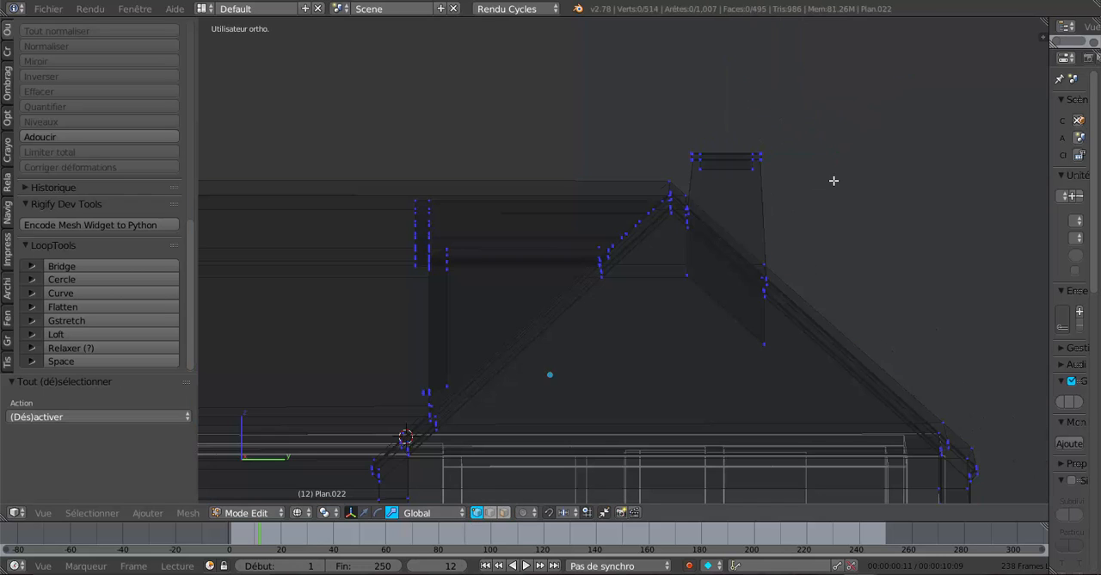
pyautogui.press('c')
pyautogui.moveTo(700, 152); pyautogui.dragTo(781, 148)
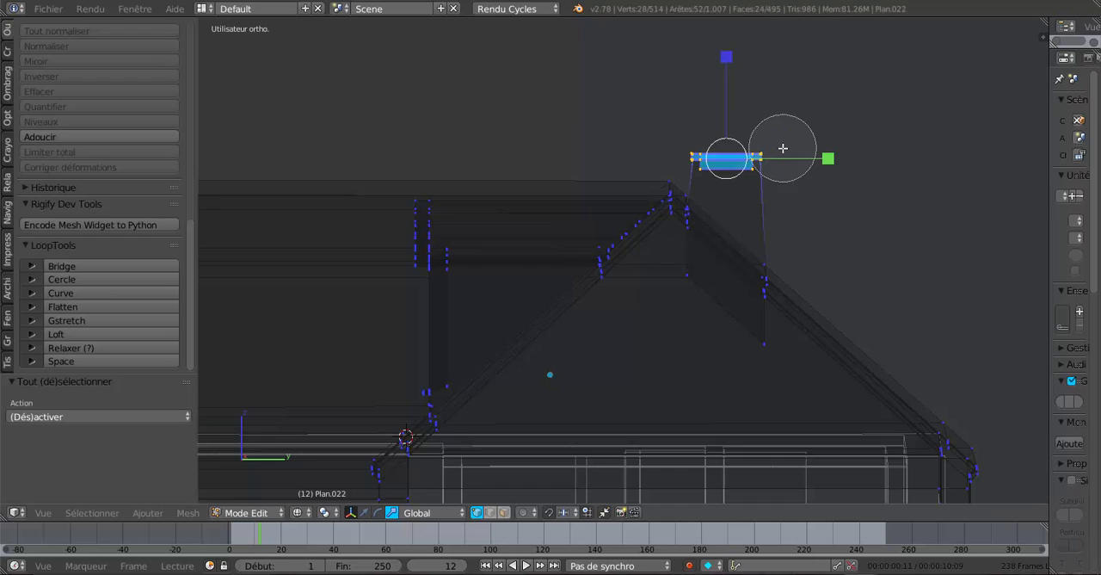
pyautogui.rightClick(783, 148)
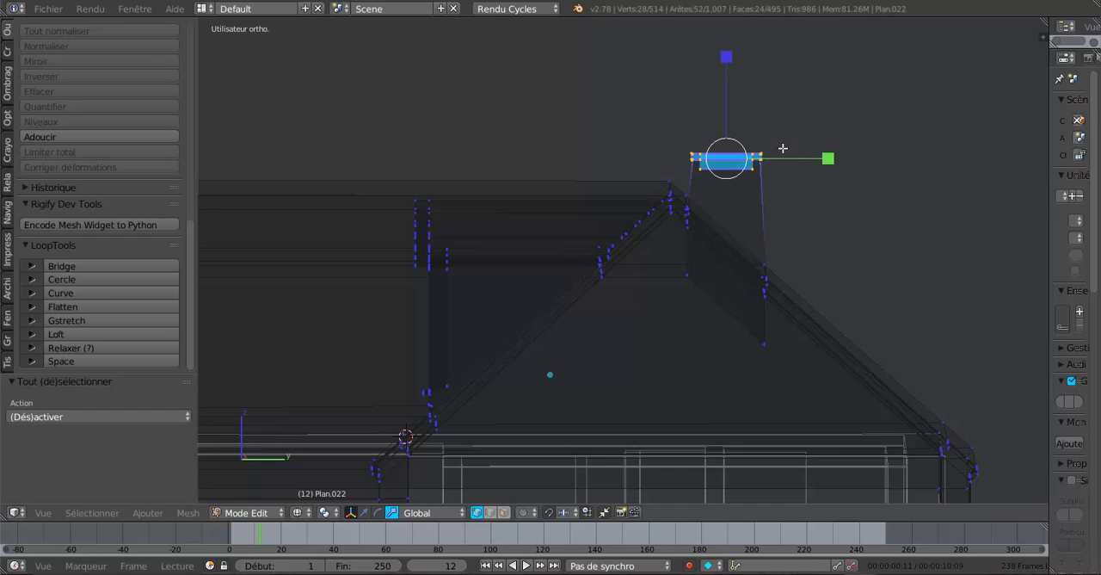
# Activate the move manipulator, lower the chimney cap along Z, restore solid shading in object mode and resume mesh editing.
pyautogui.click(364, 512)
pyautogui.moveTo(725, 77); pyautogui.dragTo(734, 89)
pyautogui.press('Tab')
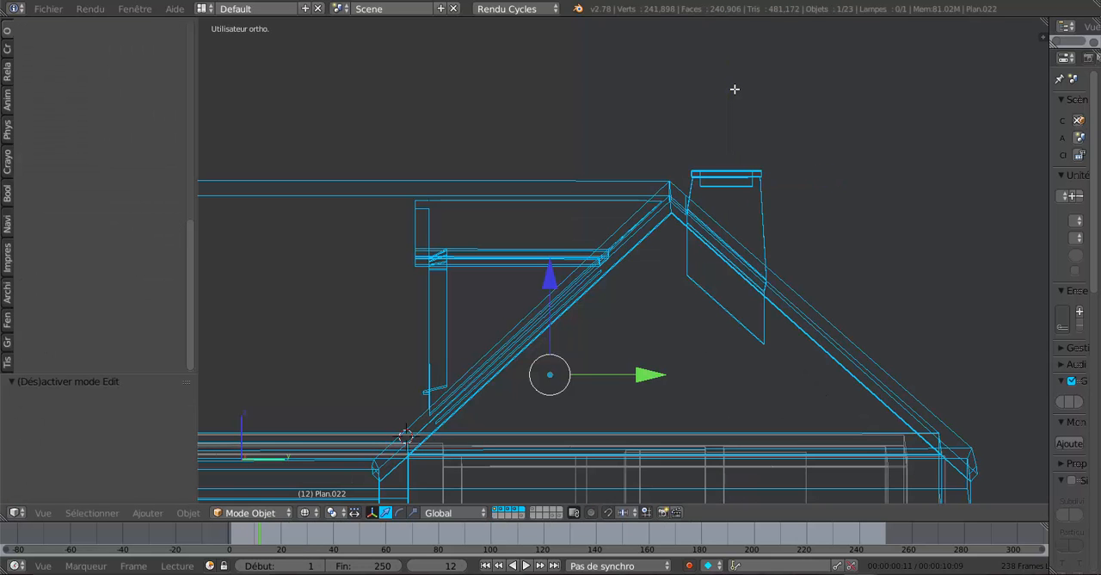
pyautogui.press('z')
pyautogui.press('Tab')
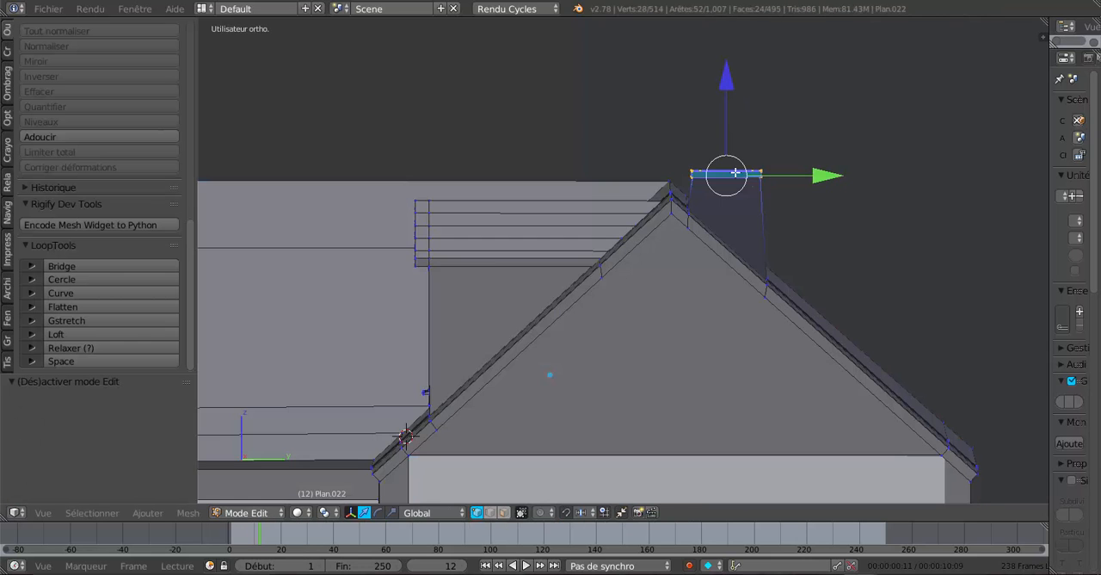
# Check the lowered chimney cap in object mode, then resume mesh editing with the chimney seen from above in wireframe.
pyautogui.moveTo(695, 203); pyautogui.dragTo(577, 401, button='middle')
pyautogui.press('Tab')
pyautogui.scroll(-5, 640, 290)
pyautogui.press('Tab')
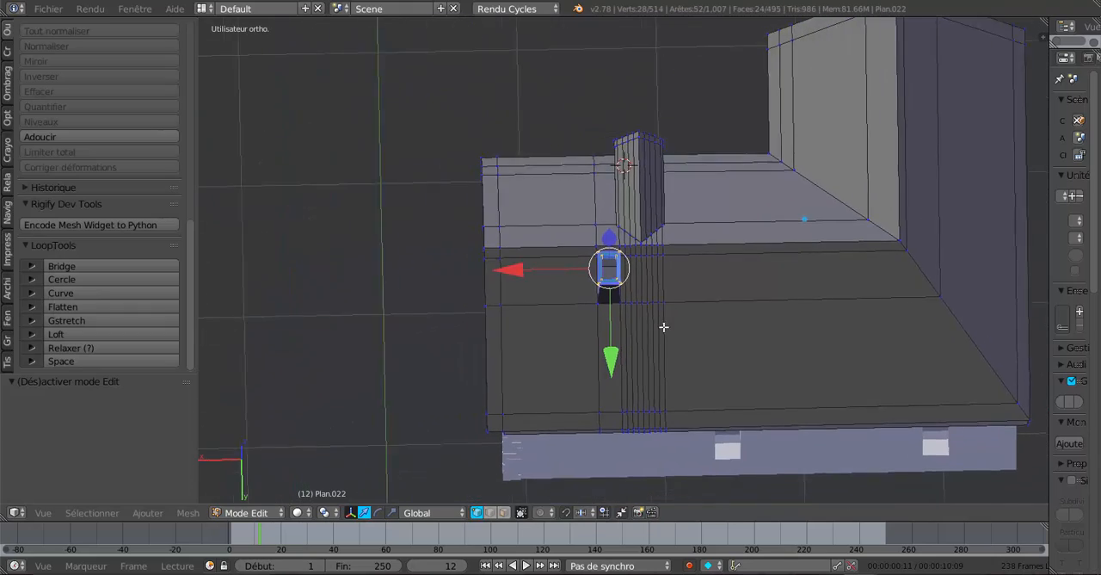
pyautogui.moveTo(664, 327); pyautogui.dragTo(681, 302, button='middle')
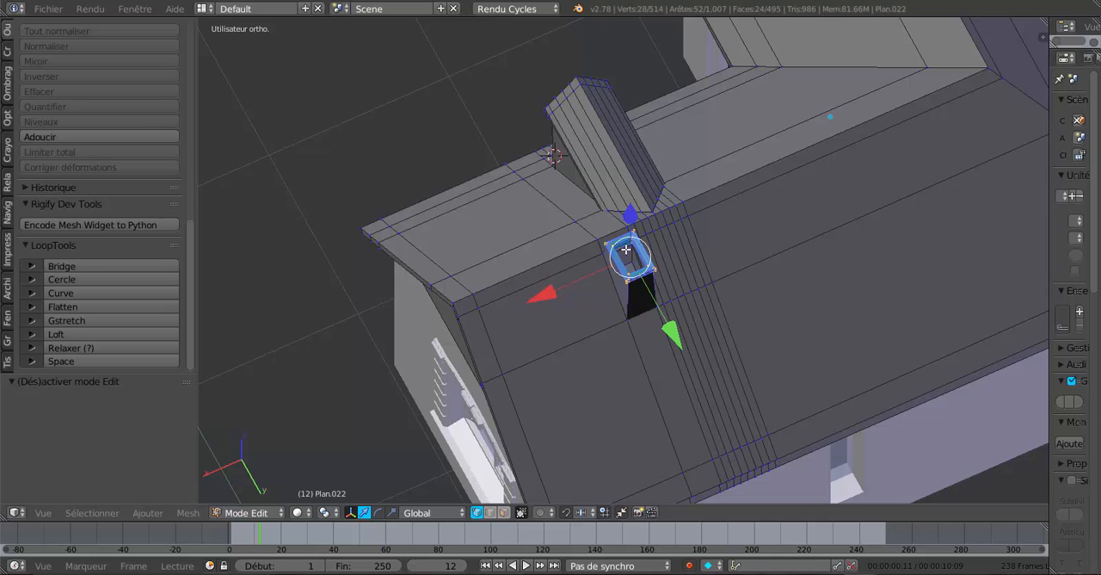
pyautogui.moveTo(644, 335)
pyautogui.mouseDown(button='middle')
pyautogui.moveTo(623, 365)
pyautogui.moveTo(663, 339)
pyautogui.moveTo(605, 383)
pyautogui.mouseUp(button='middle')
pyautogui.press('z')
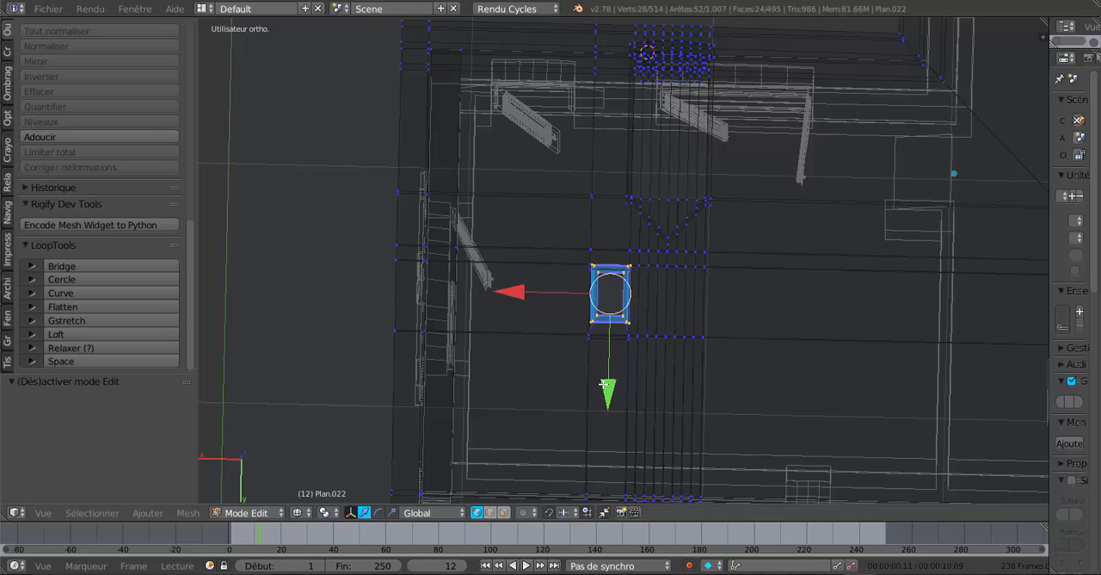
# Deselect everything and circle-select the vertices of the chimney side facing the gable end.
pyautogui.press('a')
pyautogui.press('c')
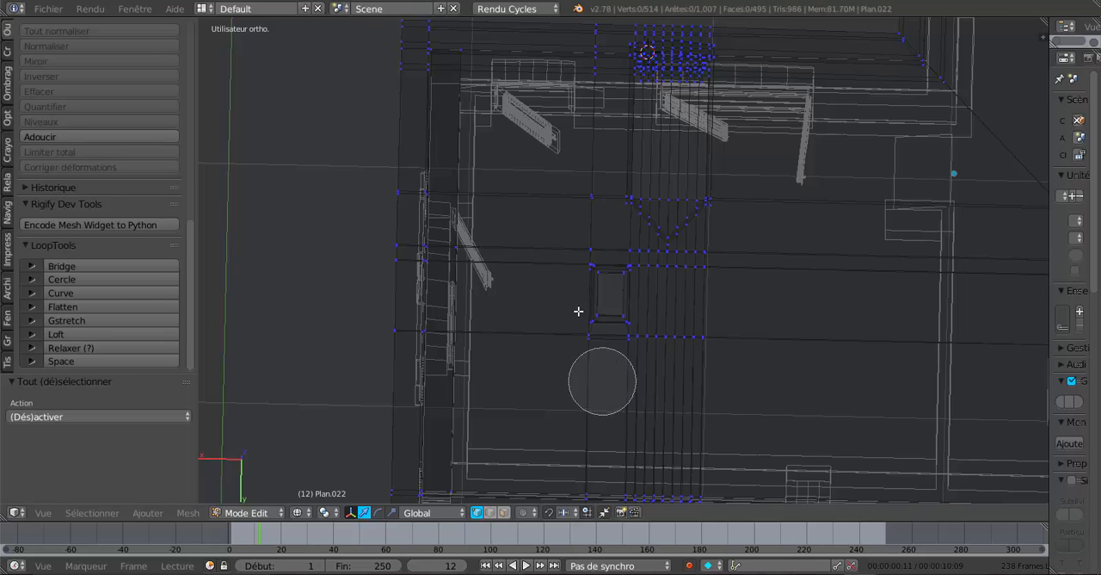
pyautogui.scroll(4, 587, 293)
pyautogui.moveTo(592, 276); pyautogui.dragTo(590, 315)
pyautogui.rightClick(589, 315)
pyautogui.moveTo(590, 314); pyautogui.dragTo(702, 258, button='middle')
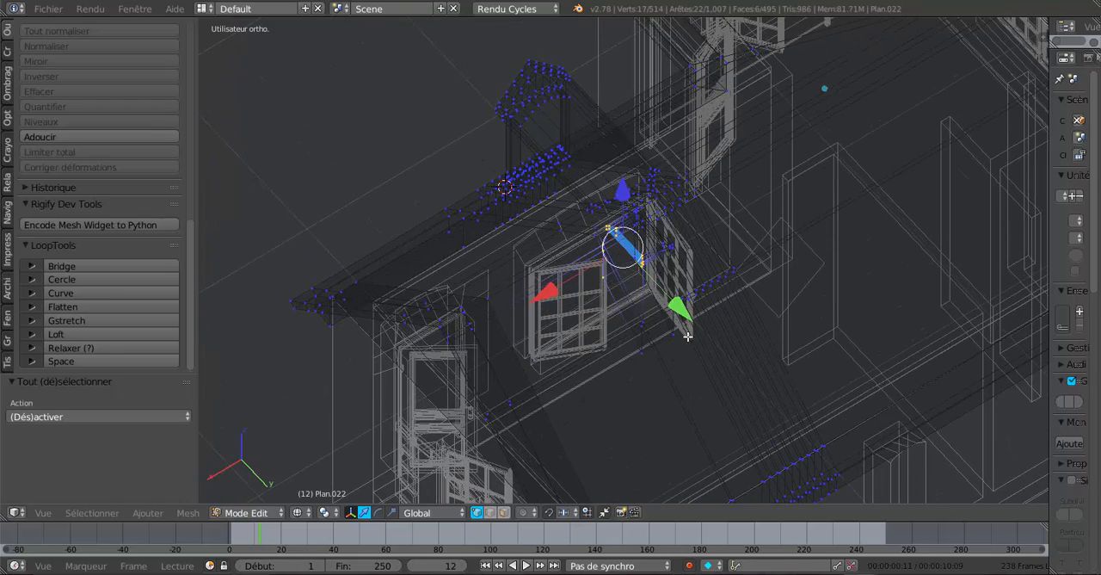
# Extend the selection with the roof edge vertices running down both slopes in line with the selected chimney side.
pyautogui.hotkey('ctrl', 'l')
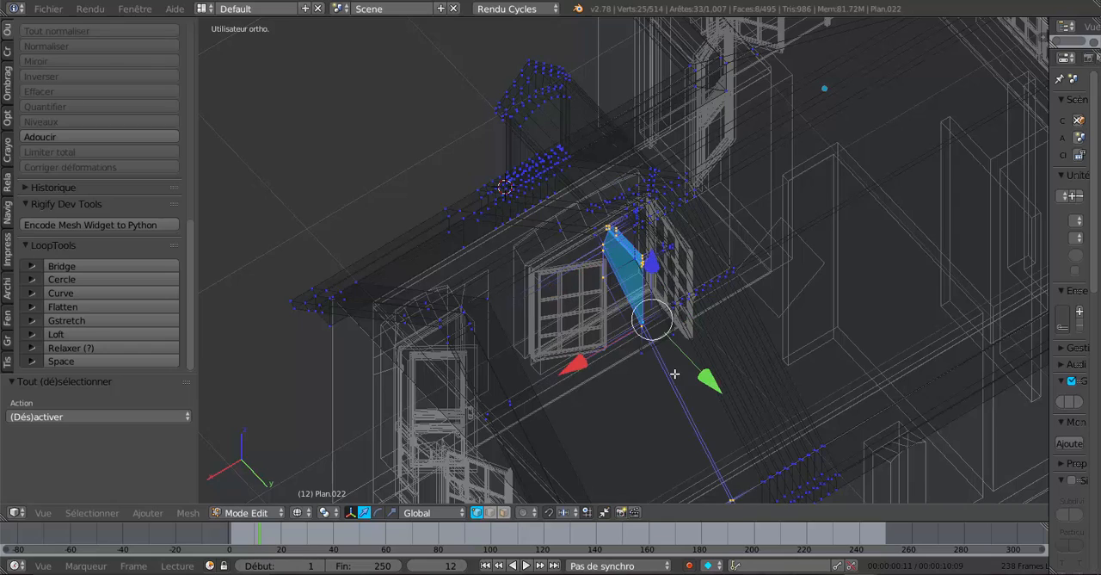
pyautogui.moveTo(641, 331)
pyautogui.mouseDown(button='middle')
pyautogui.moveTo(642, 364)
pyautogui.moveTo(636, 349)
pyautogui.mouseUp(button='middle')
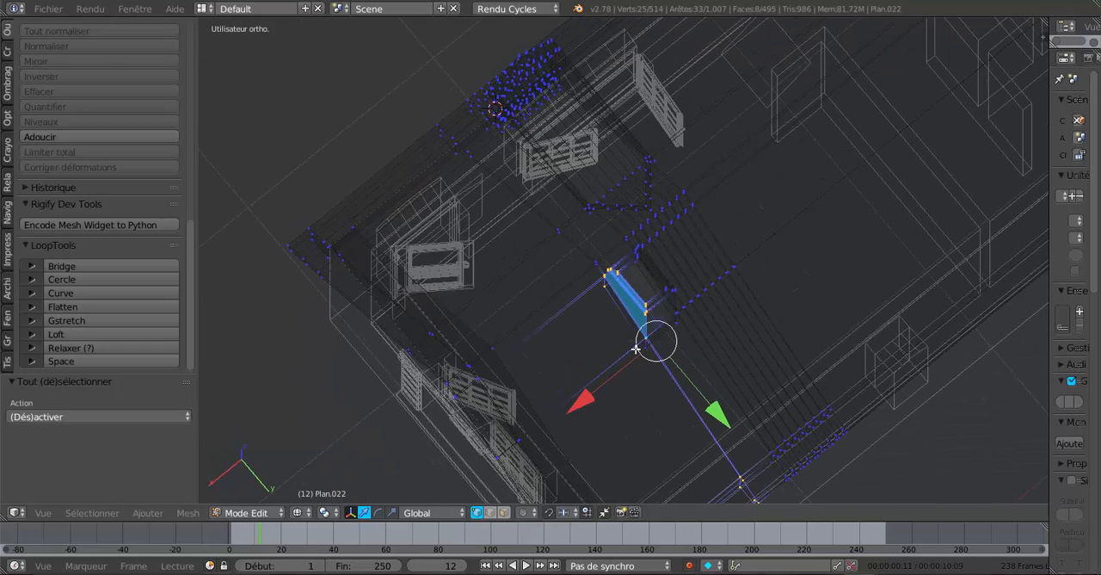
pyautogui.press('l')
pyautogui.click(553, 222)
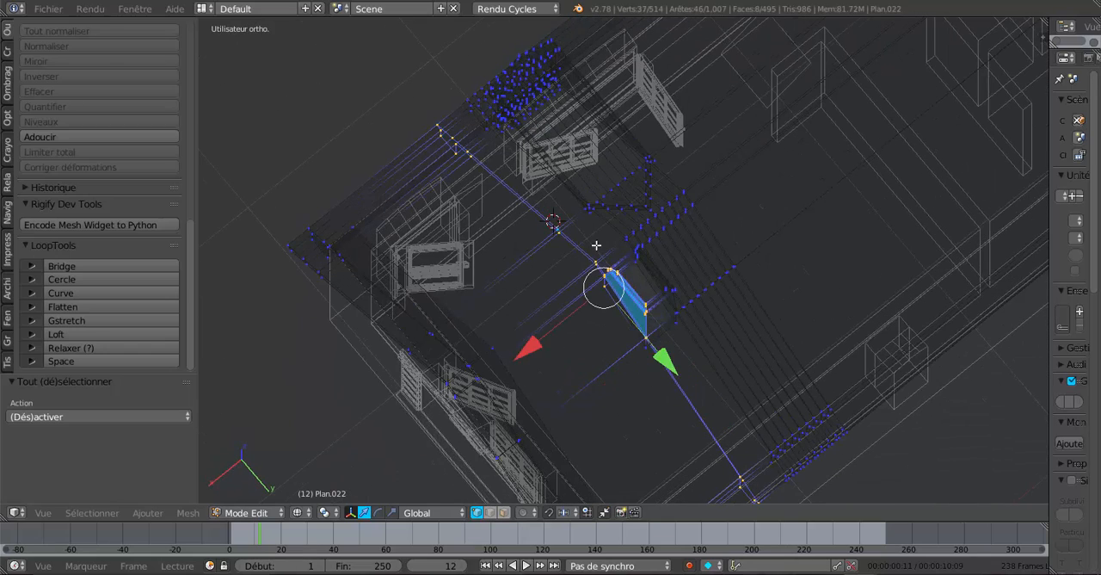
pyautogui.moveTo(596, 245); pyautogui.dragTo(610, 231, button='middle')
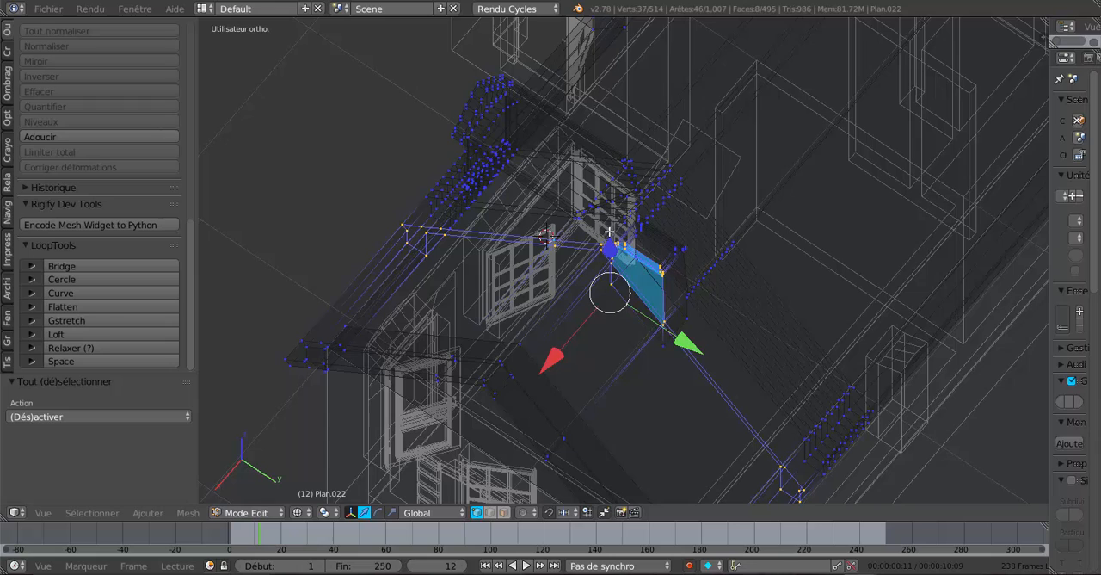
pyautogui.click(428, 249)
pyautogui.click(548, 329)
# Restore solid shading, move the selected chimney side and roof edges about 0.048 along X and check the shape in object mode.
pyautogui.press('z')
pyautogui.moveTo(548, 331)
pyautogui.mouseDown(button='middle')
pyautogui.moveTo(493, 345)
pyautogui.moveTo(478, 390)
pyautogui.moveTo(456, 334)
pyautogui.moveTo(450, 209)
pyautogui.moveTo(463, 191)
pyautogui.moveTo(465, 369)
pyautogui.moveTo(472, 379)
pyautogui.moveTo(568, 368)
pyautogui.mouseUp(button='middle')
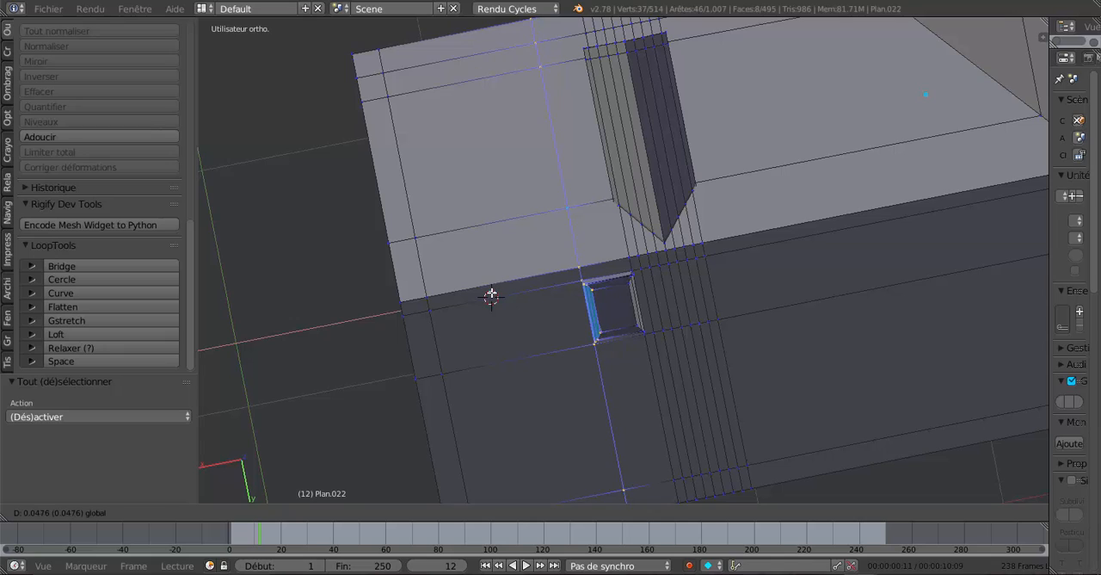
pyautogui.click(489, 297)
pyautogui.press('Tab')
pyautogui.moveTo(487, 298); pyautogui.dragTo(577, 244, button='middle')
pyautogui.press('Tab')
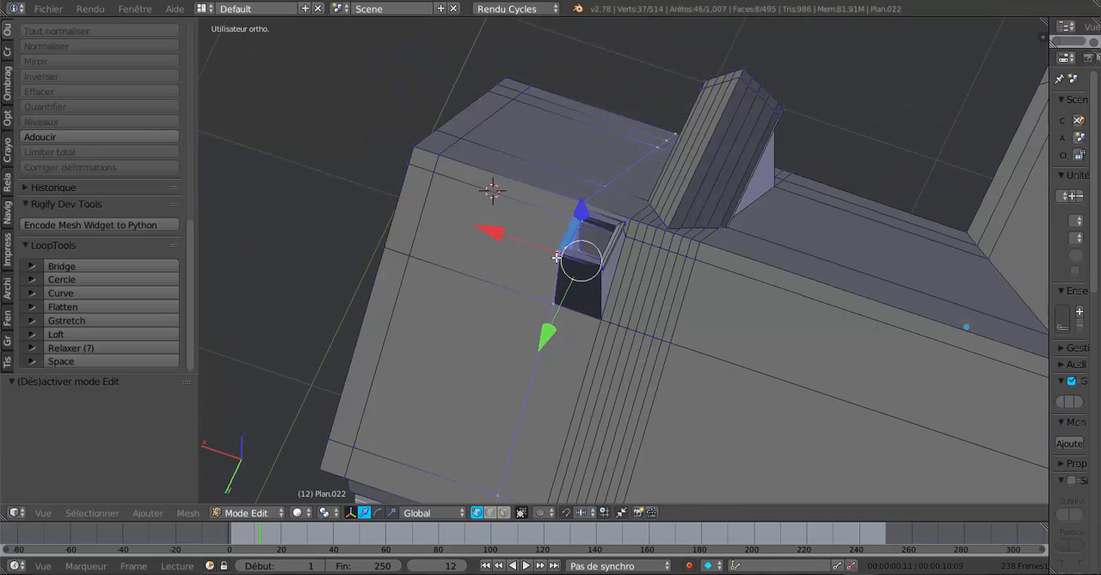
pyautogui.moveTo(537, 322)
pyautogui.mouseDown(button='middle')
pyautogui.moveTo(678, 285)
pyautogui.moveTo(608, 369)
pyautogui.moveTo(573, 361)
pyautogui.moveTo(557, 327)
pyautogui.mouseUp(button='middle')
pyautogui.press('Tab')
pyautogui.press('Tab')
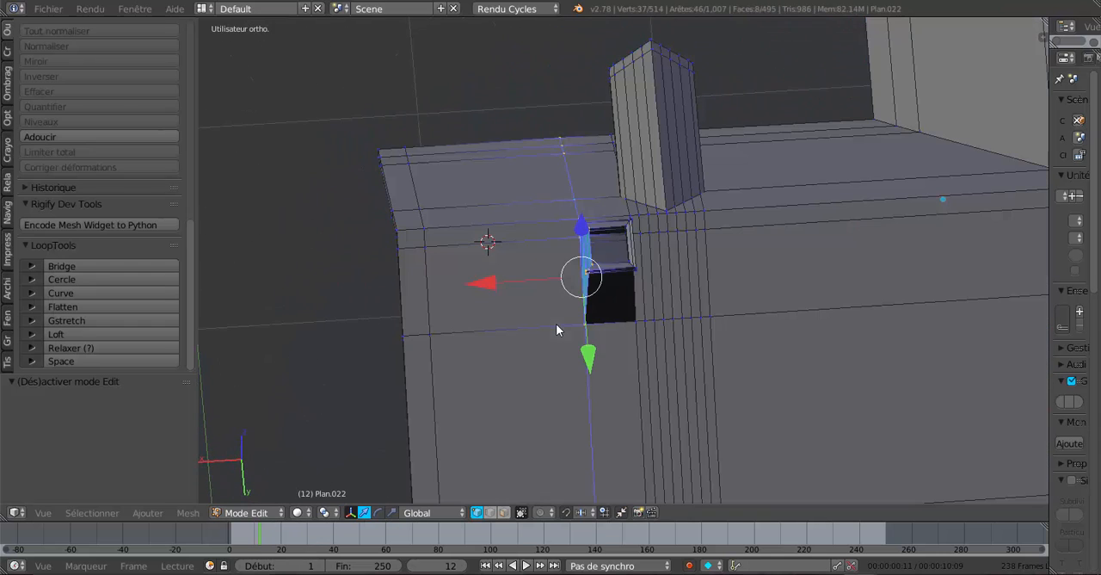
# Move the selected chimney side and roof edges by -0.096 along X and inspect the narrower chimney in object mode.
pyautogui.moveTo(489, 283); pyautogui.dragTo(513, 280)
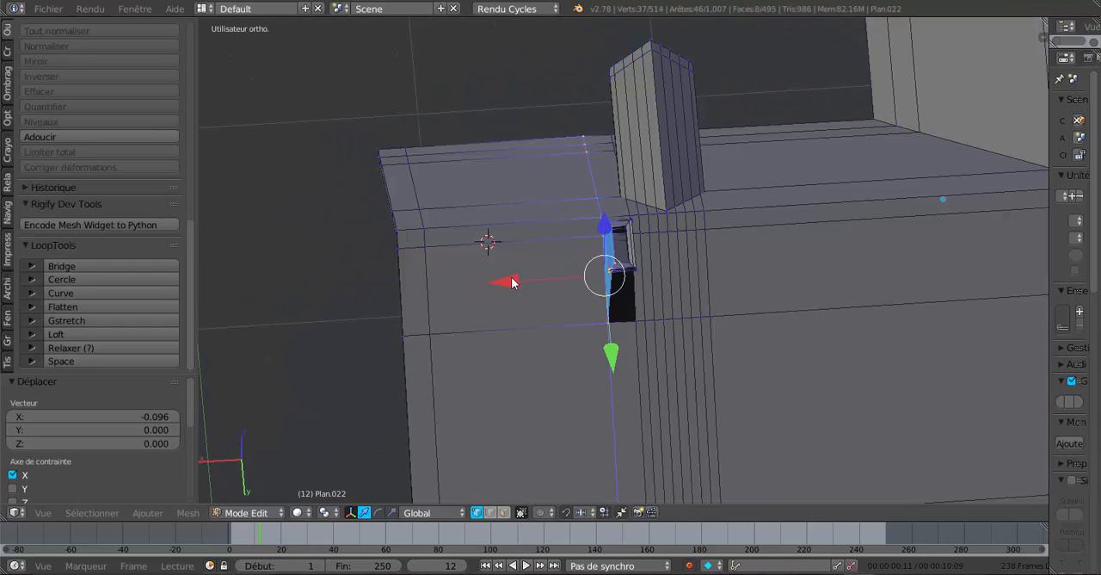
pyautogui.press('Tab')
pyautogui.moveTo(513, 282); pyautogui.dragTo(558, 290, button='middle')
pyautogui.press('Tab')
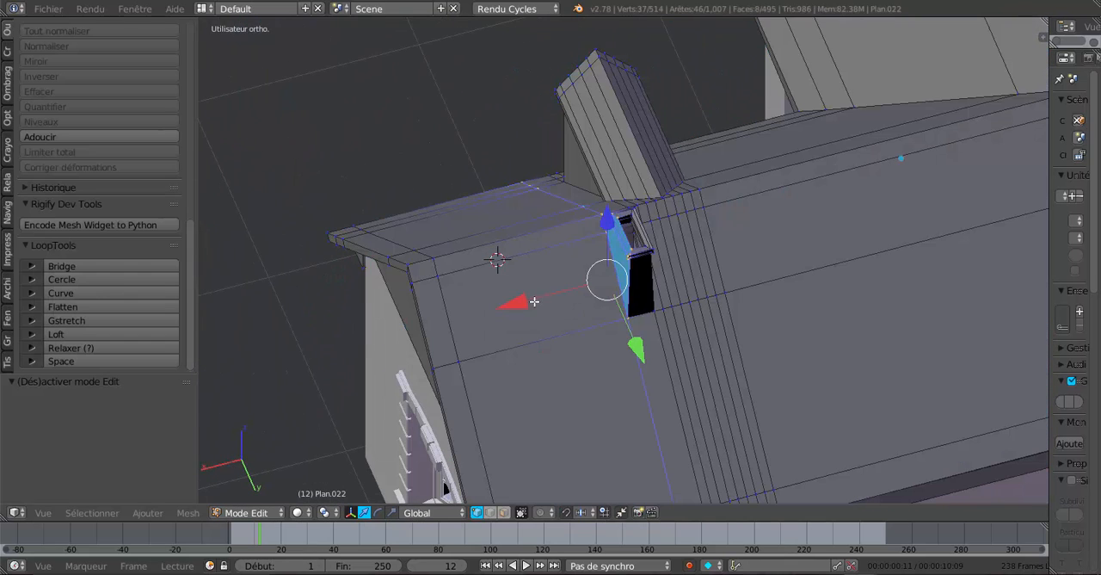
# Shift the selected chimney side back outward by about 0.046 along X and check it in object mode.
pyautogui.moveTo(516, 304); pyautogui.dragTo(506, 307)
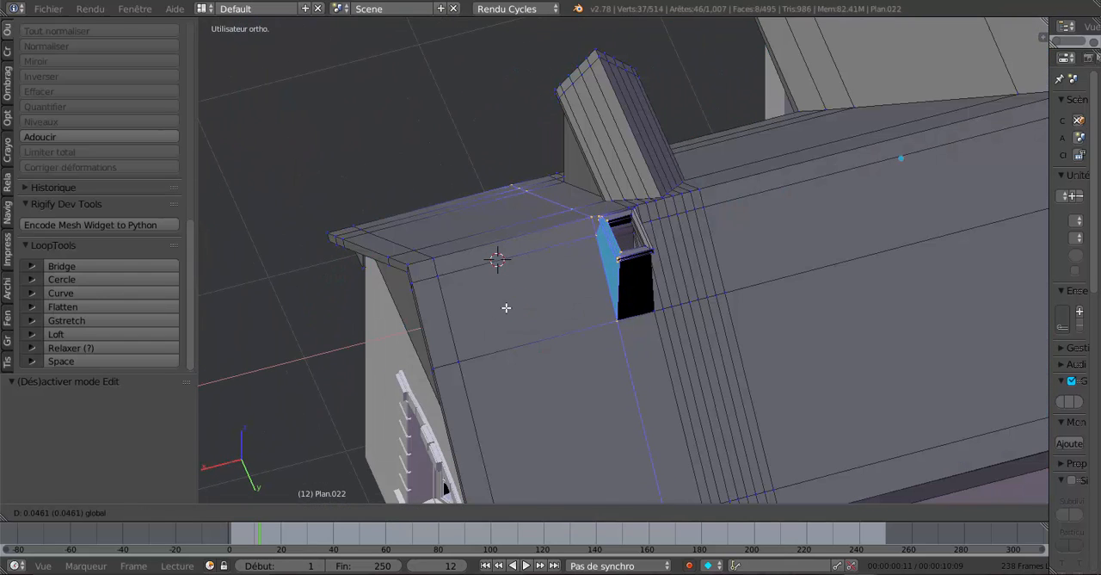
pyautogui.press('Tab')
pyautogui.moveTo(580, 290); pyautogui.dragTo(666, 286, button='middle')
pyautogui.press('Tab')
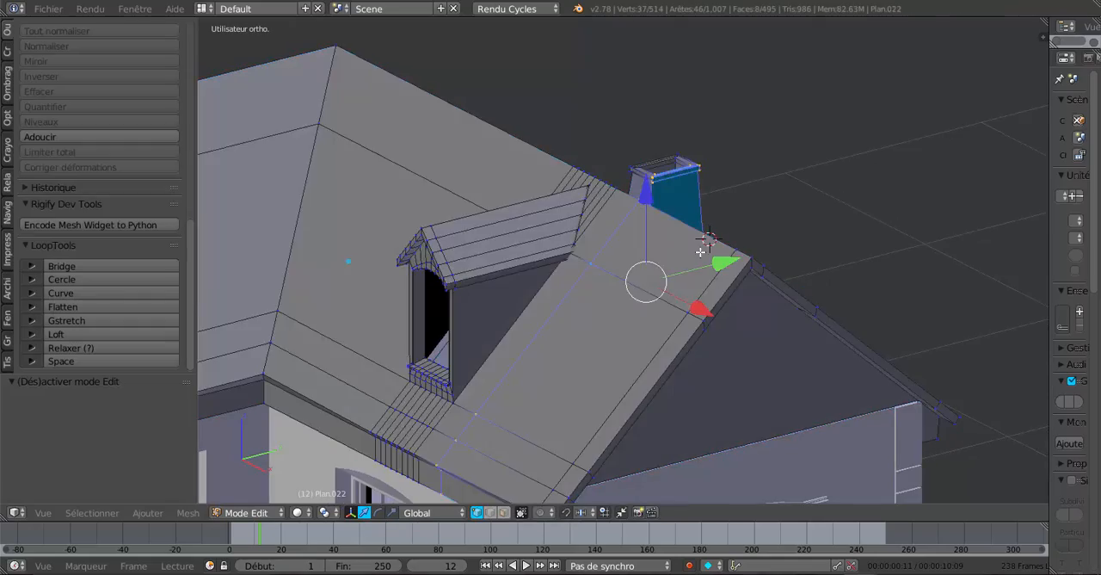
# Add a single loop cut along the dormer-side roof slope and slide it close to the ridge, at a factor of about -0.68.
pyautogui.moveTo(699, 250); pyautogui.dragTo(715, 204, button='middle')
pyautogui.scroll(-1, 715, 205)
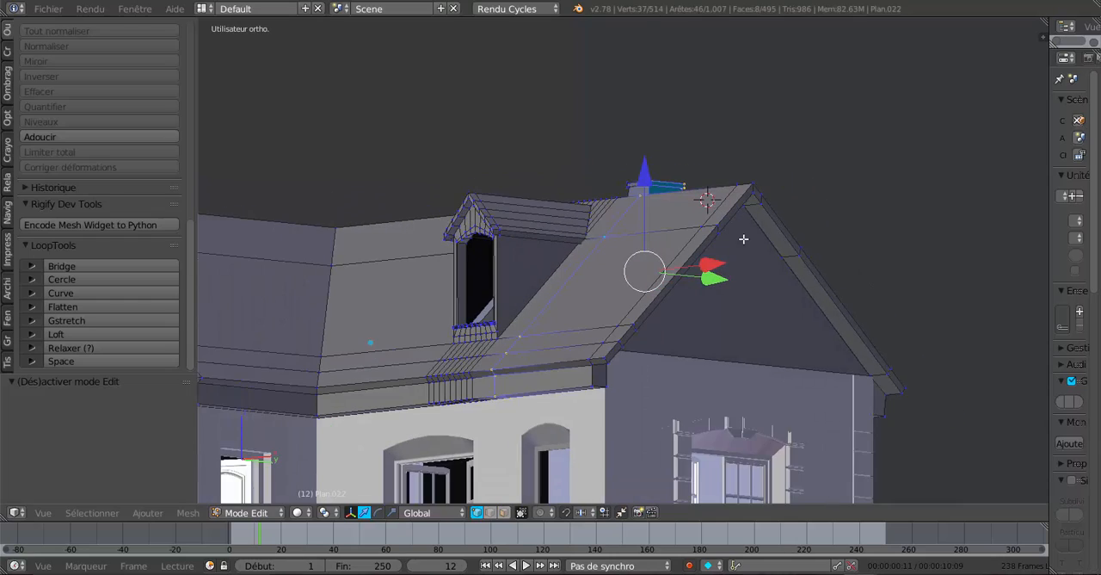
pyautogui.moveTo(743, 239); pyautogui.dragTo(734, 330, button='middle')
pyautogui.scroll(2, 676, 283)
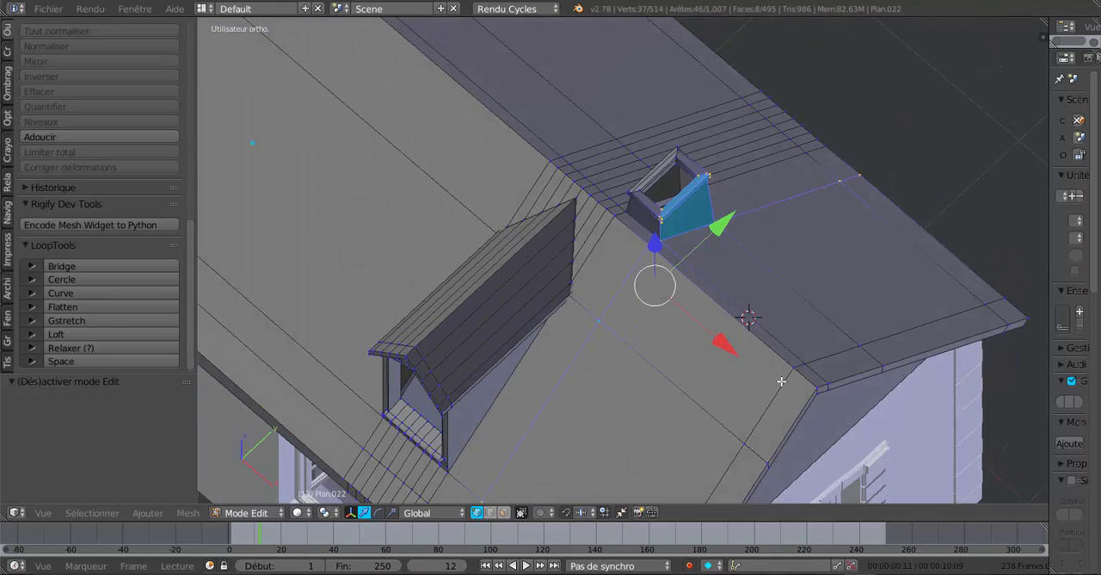
pyautogui.moveTo(781, 381); pyautogui.dragTo(776, 369, button='middle')
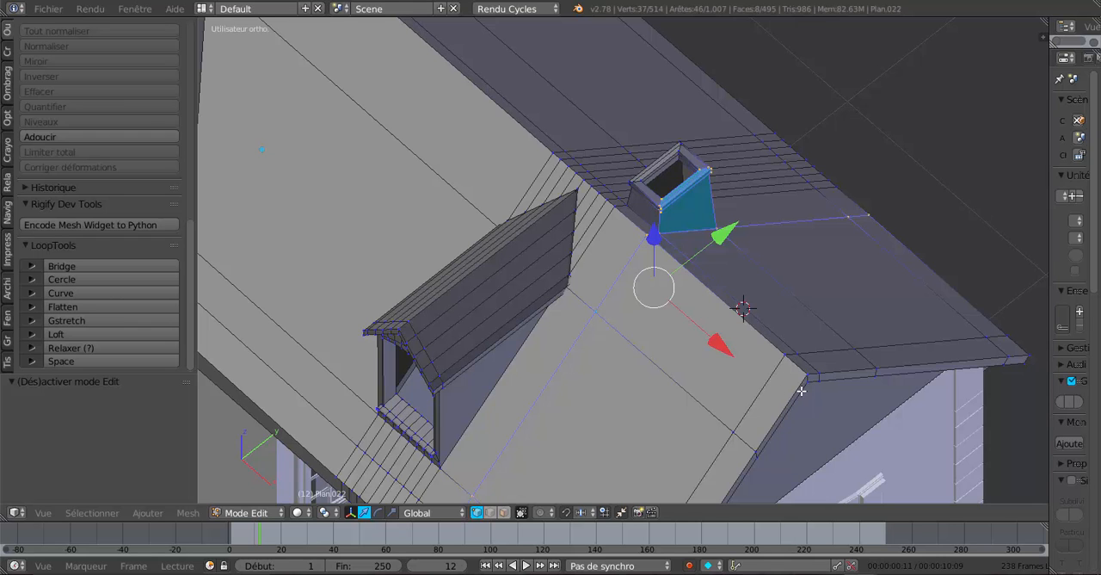
pyautogui.moveTo(788, 387); pyautogui.dragTo(750, 374, button='middle')
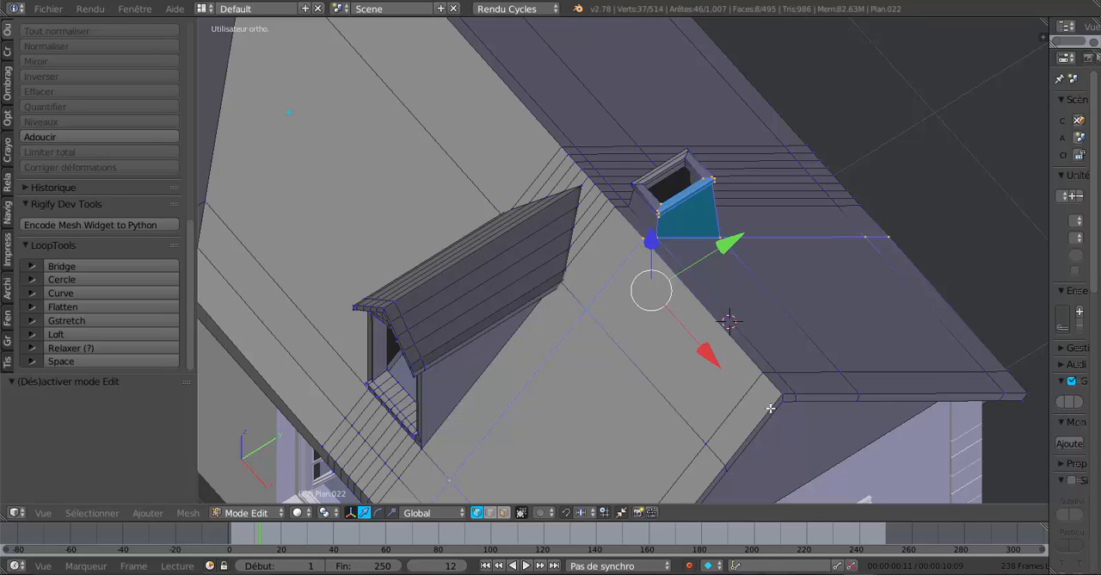
pyautogui.hotkey('ctrl', 'r')
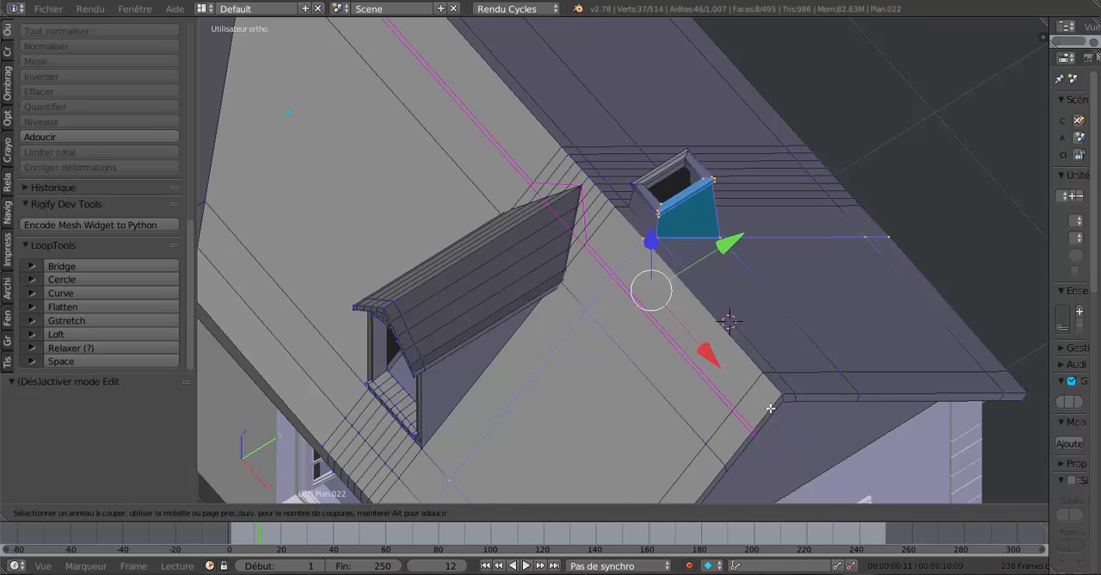
pyautogui.click(771, 409)
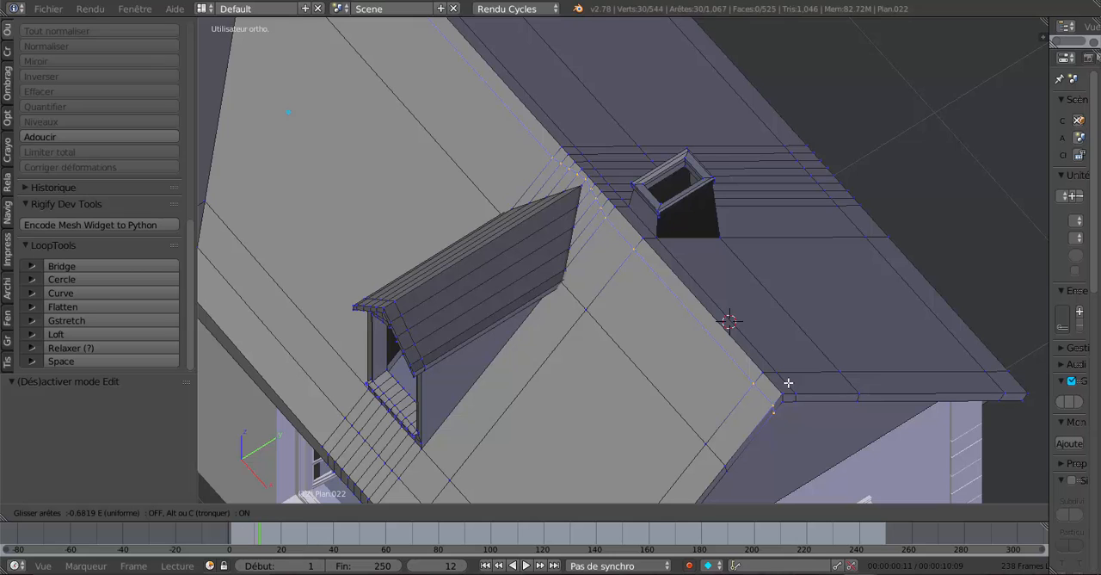
pyautogui.click(786, 383)
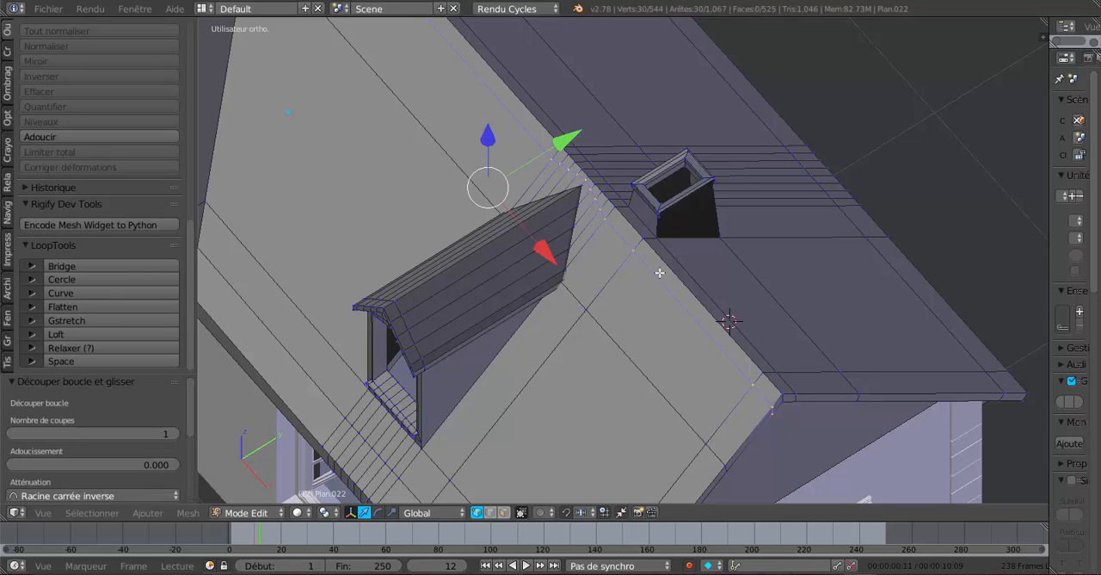
# Select the ten vertices of the new loop in the stretch between the dormer's peak and the ridge.
pyautogui.scroll(3, 692, 300)
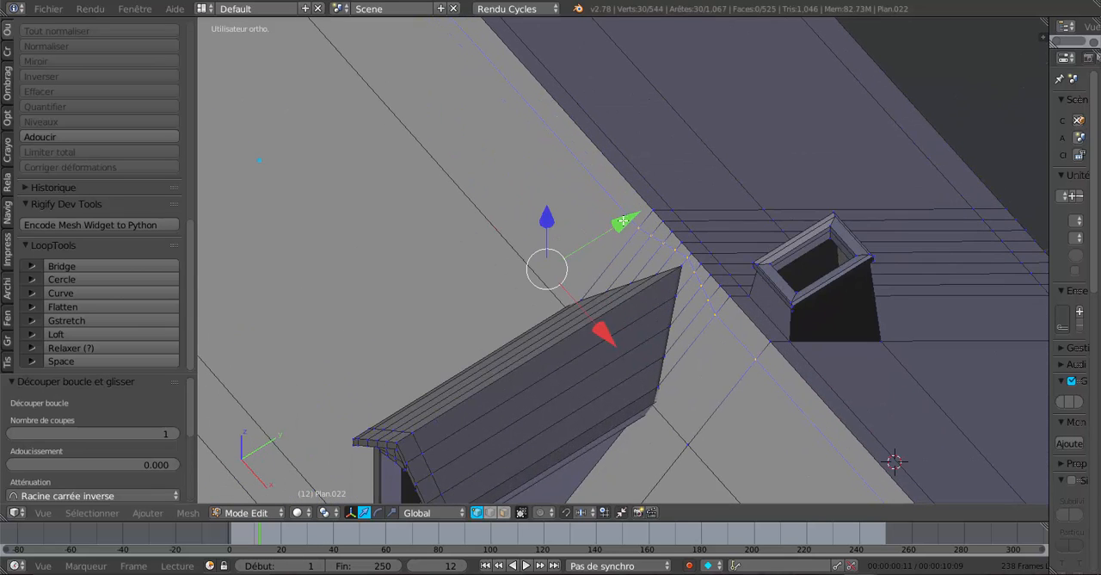
pyautogui.rightClick(755, 362)
pyautogui.keyDown('shift'); pyautogui.rightClick(723, 316); pyautogui.keyUp('shift')
pyautogui.keyDown('shift'); pyautogui.rightClick(713, 303); pyautogui.keyUp('shift')
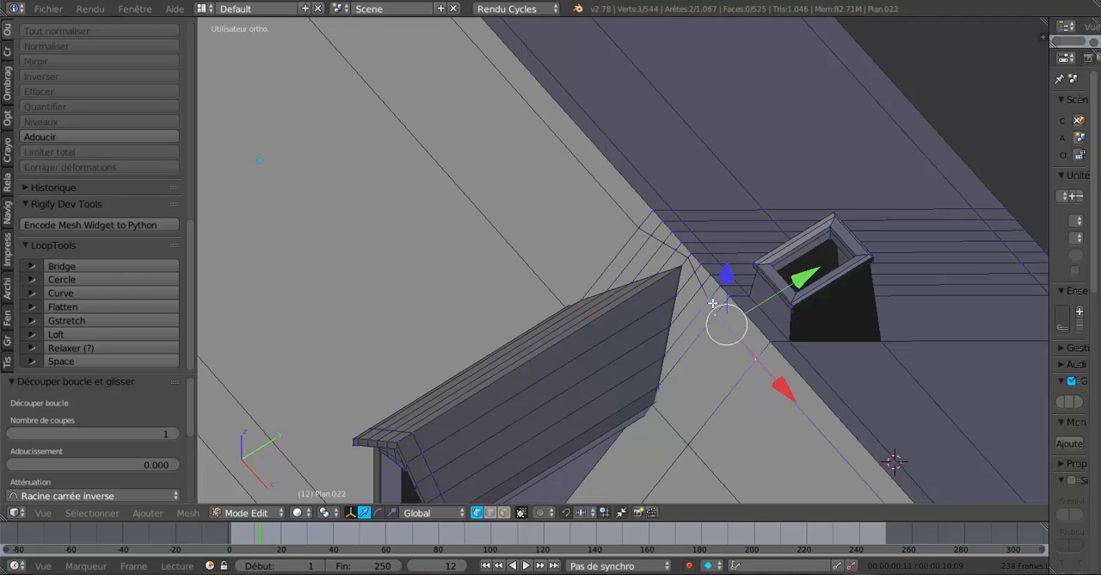
pyautogui.keyDown('shift'); pyautogui.rightClick(697, 279); pyautogui.keyUp('shift')
pyautogui.keyDown('shift'); pyautogui.rightClick(691, 269); pyautogui.keyUp('shift')
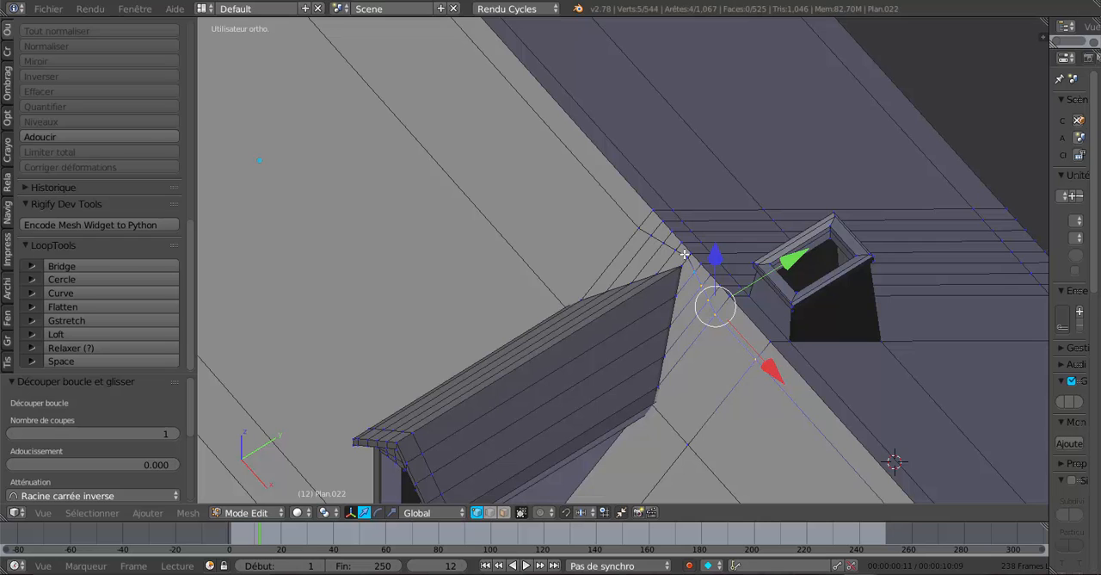
pyautogui.keyDown('shift'); pyautogui.rightClick(684, 254); pyautogui.keyUp('shift')
pyautogui.keyDown('shift'); pyautogui.rightClick(669, 247); pyautogui.keyUp('shift')
pyautogui.keyDown('shift'); pyautogui.rightClick(658, 237); pyautogui.keyUp('shift')
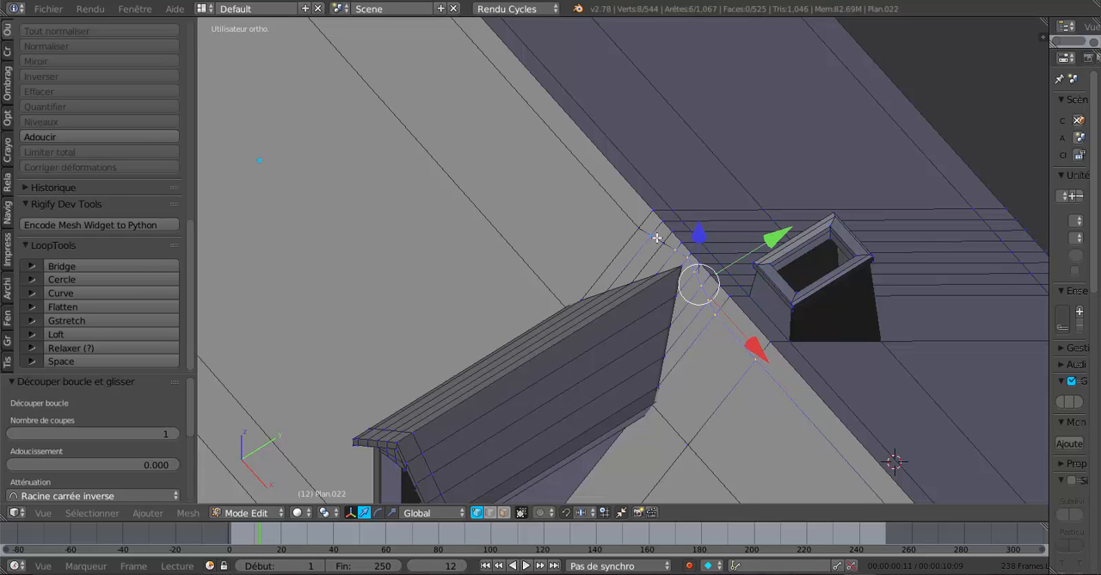
pyautogui.keyDown('shift'); pyautogui.rightClick(652, 234); pyautogui.keyUp('shift')
pyautogui.keyDown('shift'); pyautogui.rightClick(641, 228); pyautogui.keyUp('shift')
# Add the loop's two end vertices to the selection, one at the roof valley and one near the gable edge.
pyautogui.scroll(-3, 622, 254)
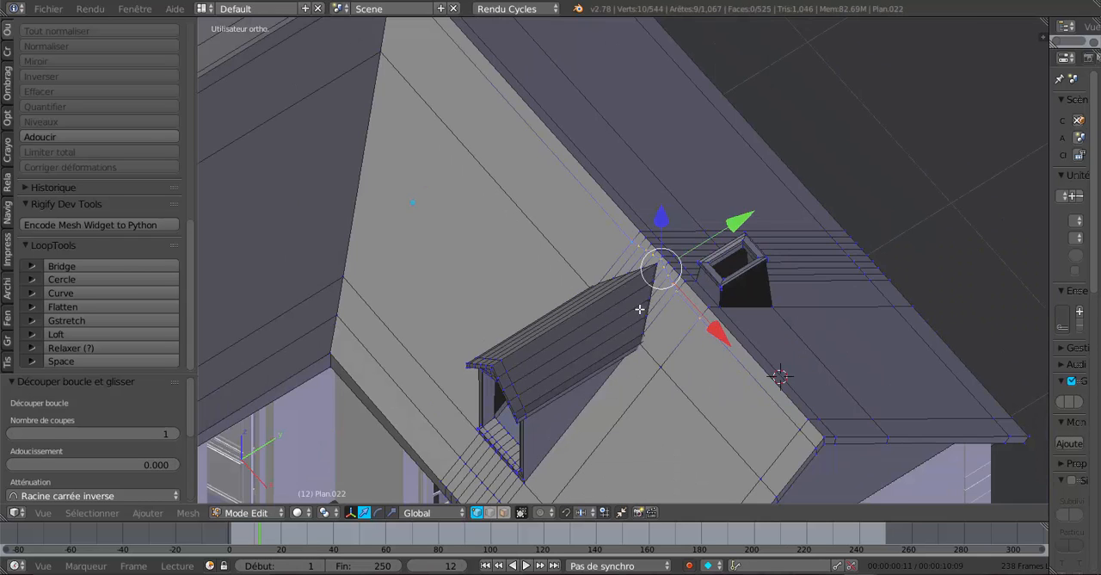
pyautogui.keyDown('shift'); pyautogui.moveTo(641, 309); pyautogui.dragTo(719, 365, button='middle'); pyautogui.keyUp('shift')
pyautogui.keyDown('shift'); pyautogui.rightClick(564, 147); pyautogui.keyUp('shift')
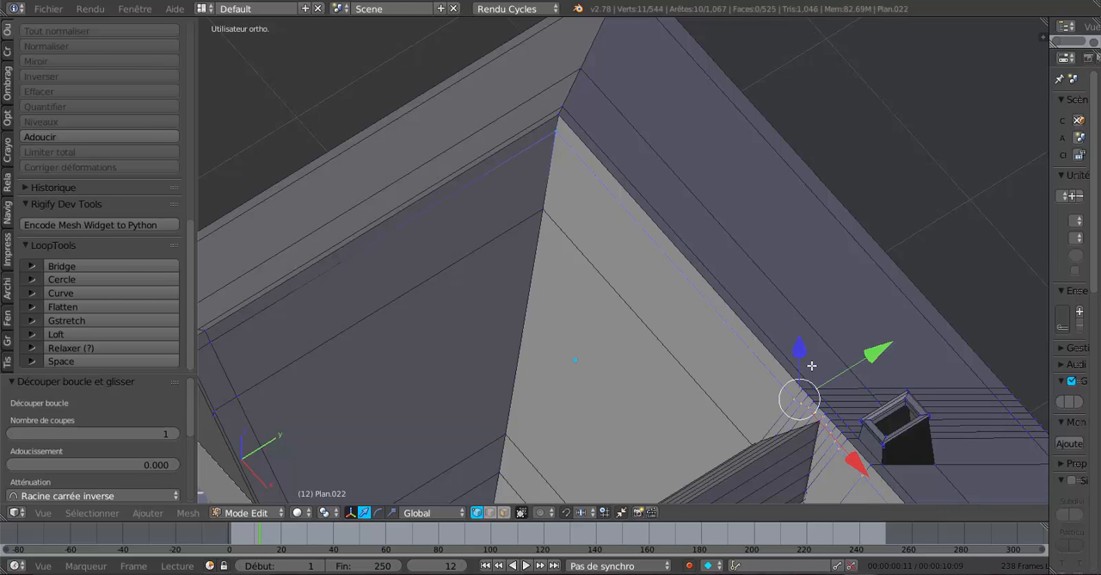
pyautogui.keyDown('shift'); pyautogui.moveTo(811, 365); pyautogui.dragTo(619, 212, button='middle'); pyautogui.keyUp('shift')
pyautogui.moveTo(733, 381); pyautogui.dragTo(754, 372, button='middle')
pyautogui.keyDown('shift'); pyautogui.moveTo(753, 372); pyautogui.dragTo(787, 355, button='middle'); pyautogui.keyUp('shift')
pyautogui.keyDown('shift'); pyautogui.rightClick(834, 387); pyautogui.keyUp('shift')
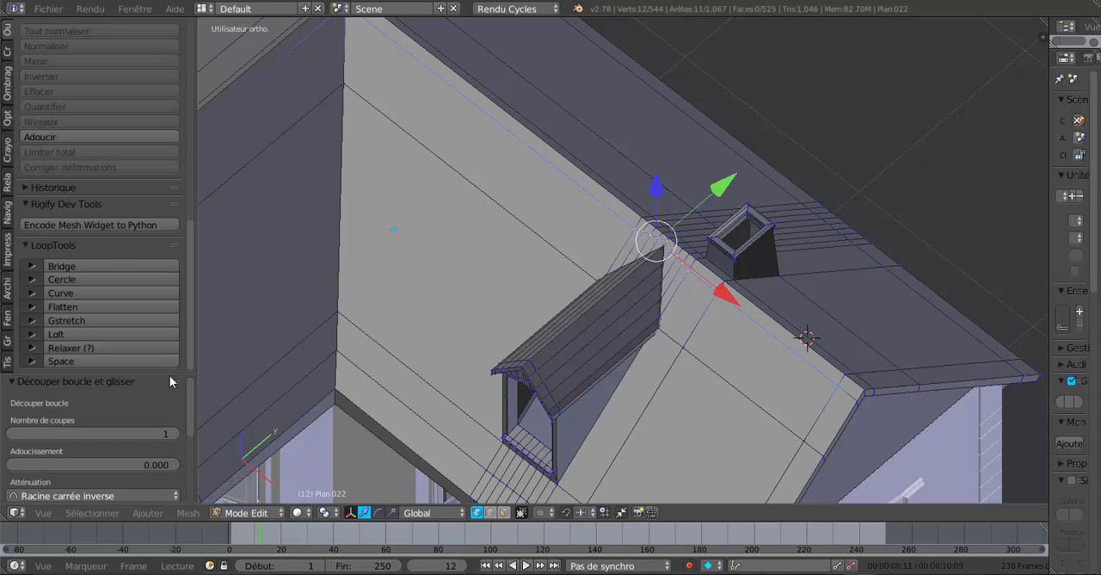
# Straighten the selected loop vertices with LoopTools Gstretch, using the Projeter method.
pyautogui.click(92, 317)
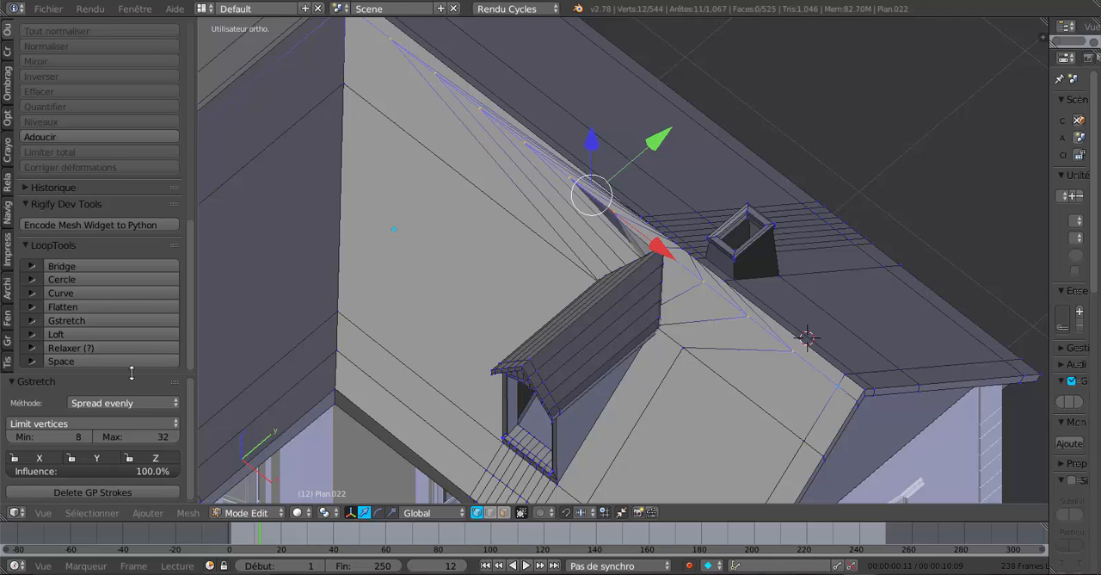
pyautogui.moveTo(131, 371); pyautogui.dragTo(132, 208)
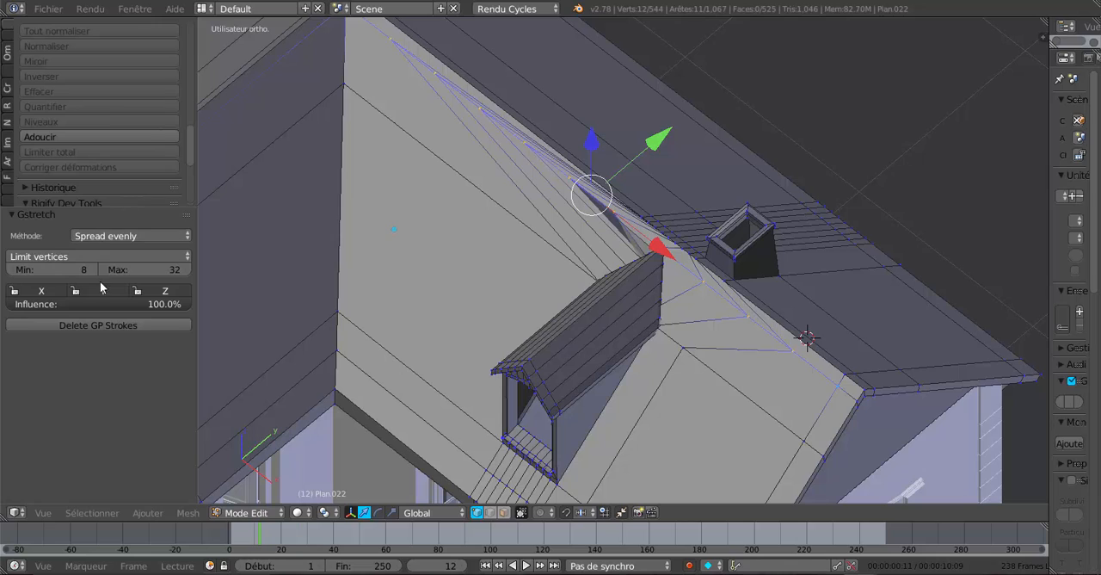
pyautogui.click(104, 237)
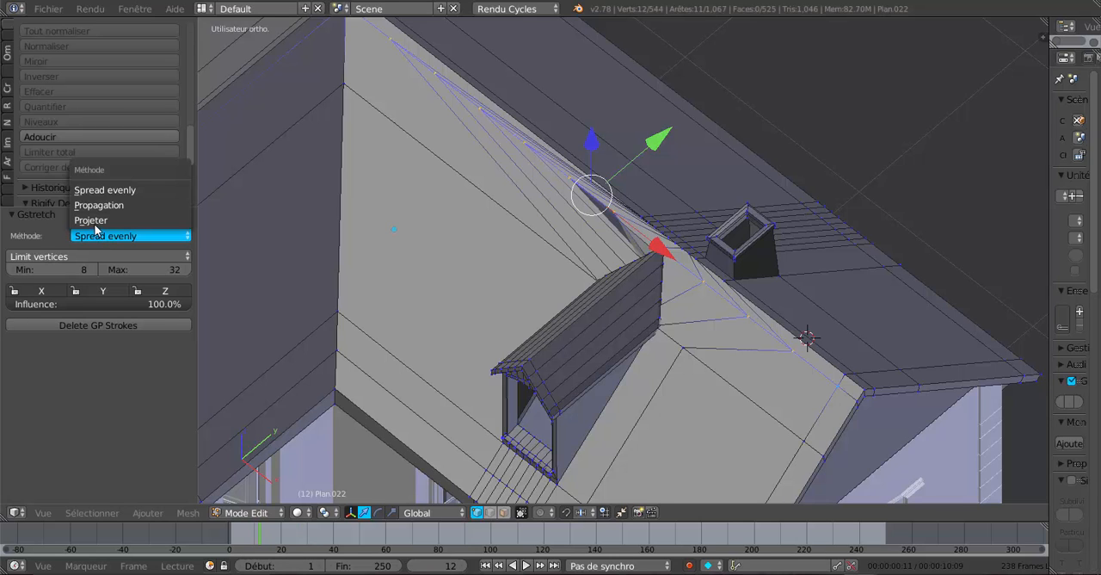
pyautogui.click(102, 220)
pyautogui.scroll(3, 662, 280)
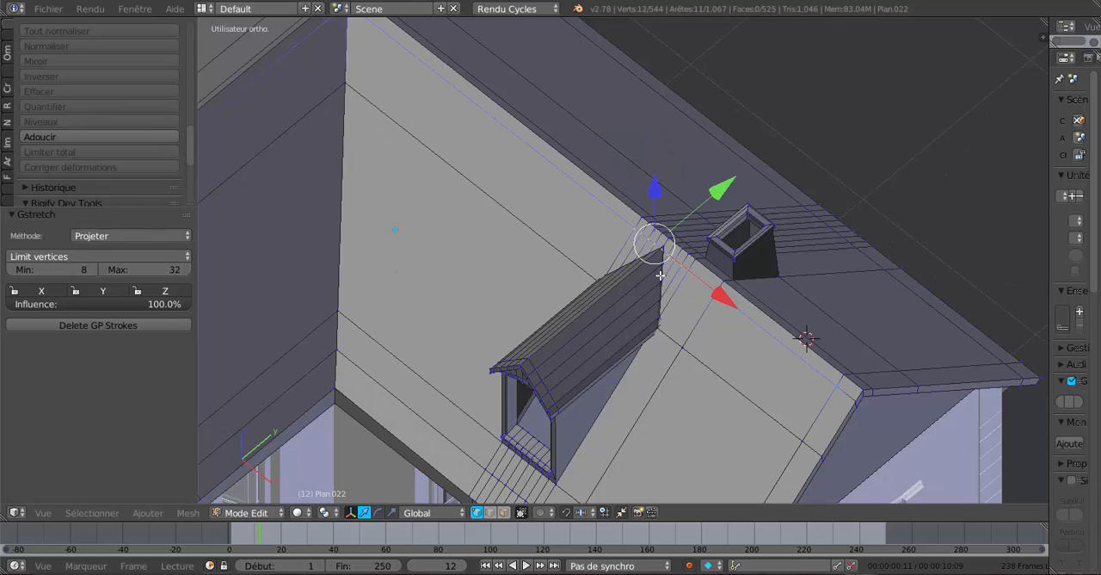
pyautogui.keyDown('shift'); pyautogui.moveTo(645, 282); pyautogui.dragTo(616, 290, button='middle'); pyautogui.keyUp('shift')
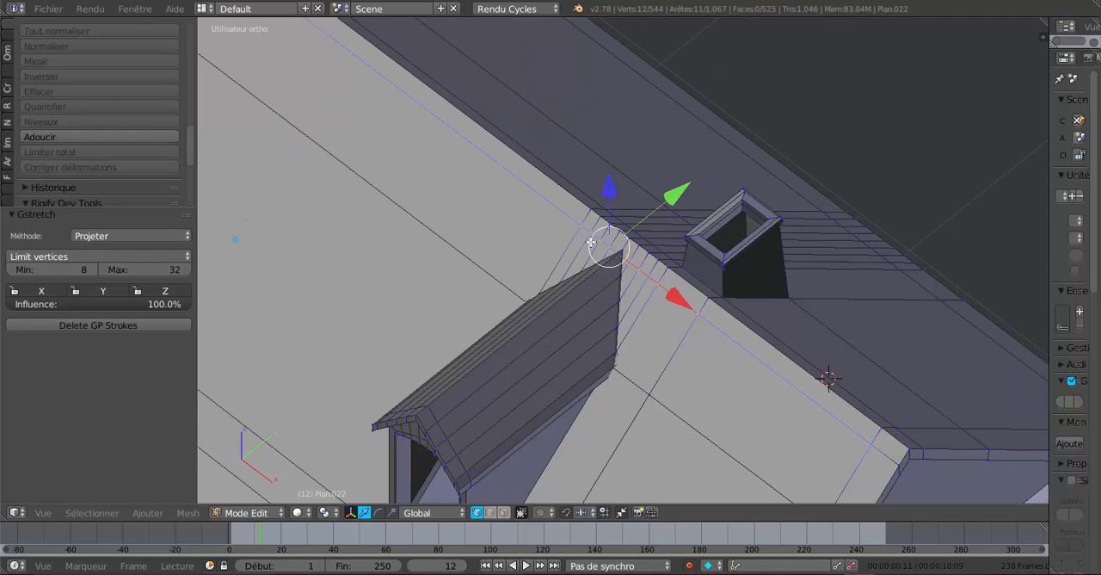
# Try to slide the twelve straightened loop vertices closer to the ridge, at a factor of about -0.45.
pyautogui.scroll(2, 658, 335)
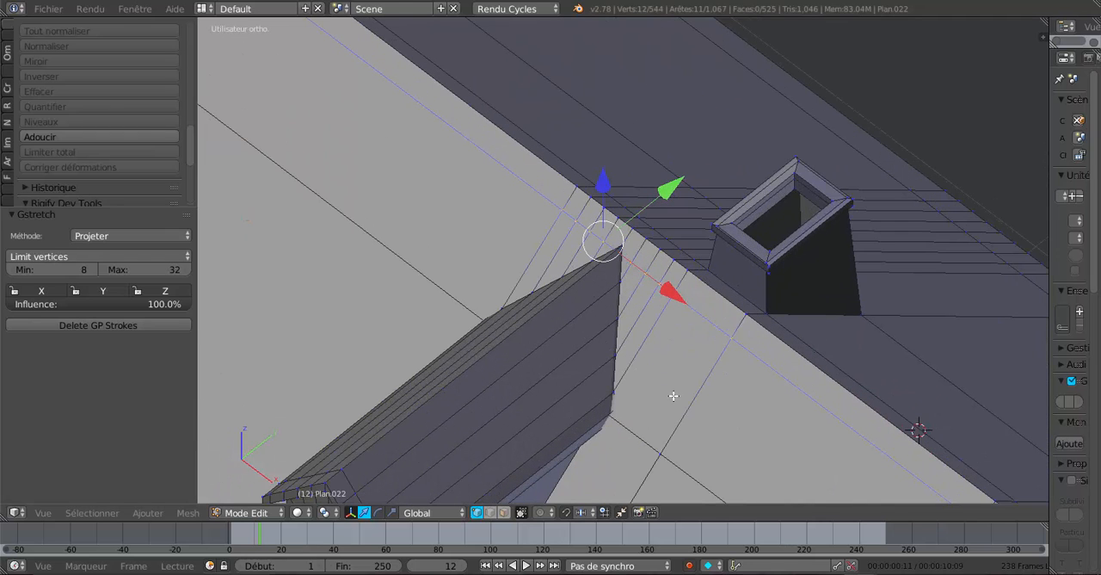
pyautogui.scroll(2, 641, 345)
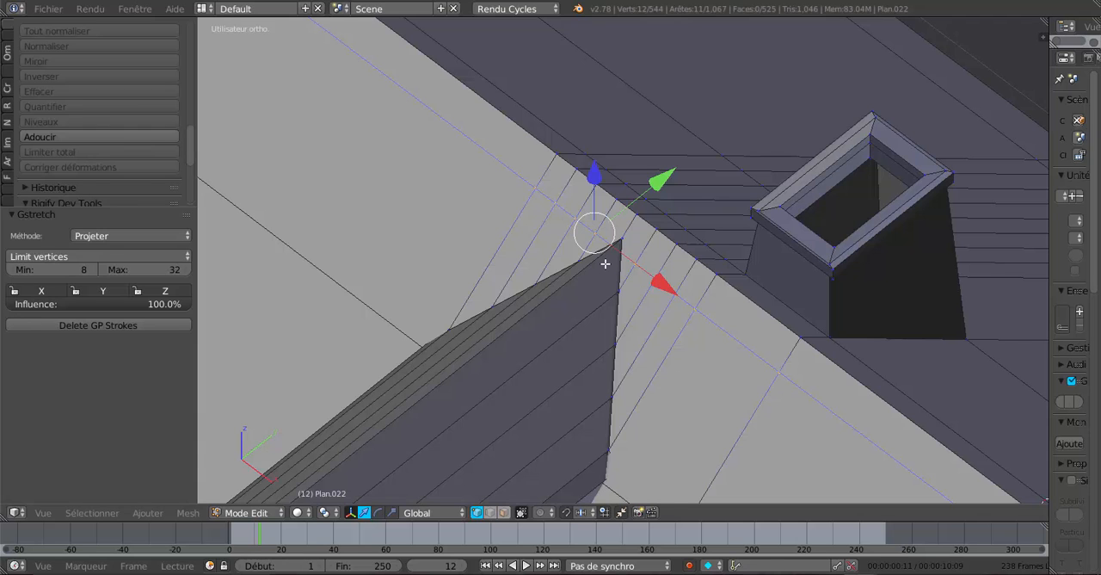
pyautogui.scroll(-2, 606, 263)
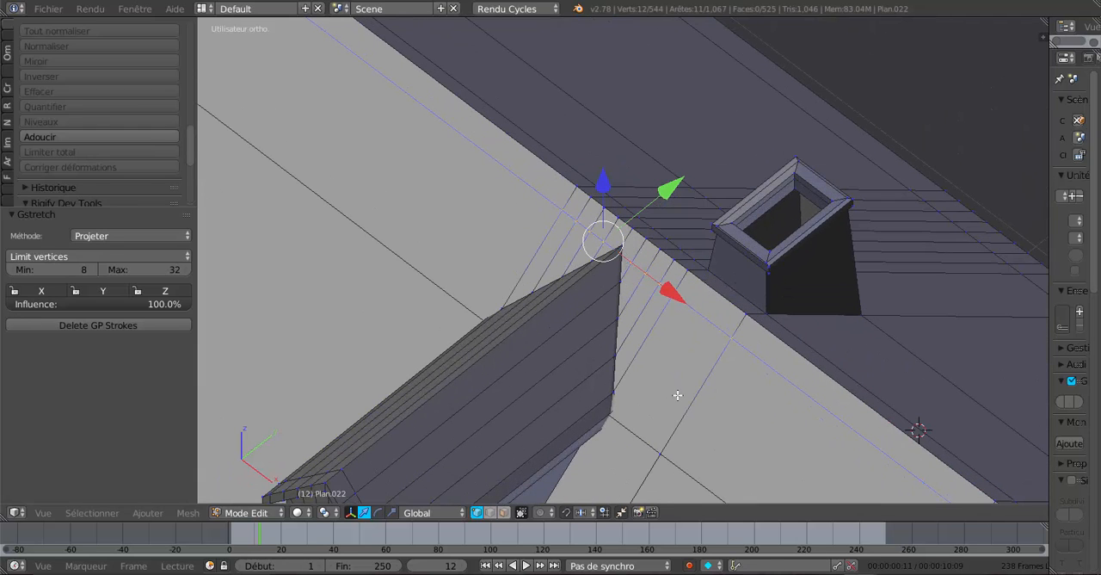
pyautogui.press('g')
pyautogui.press('g')
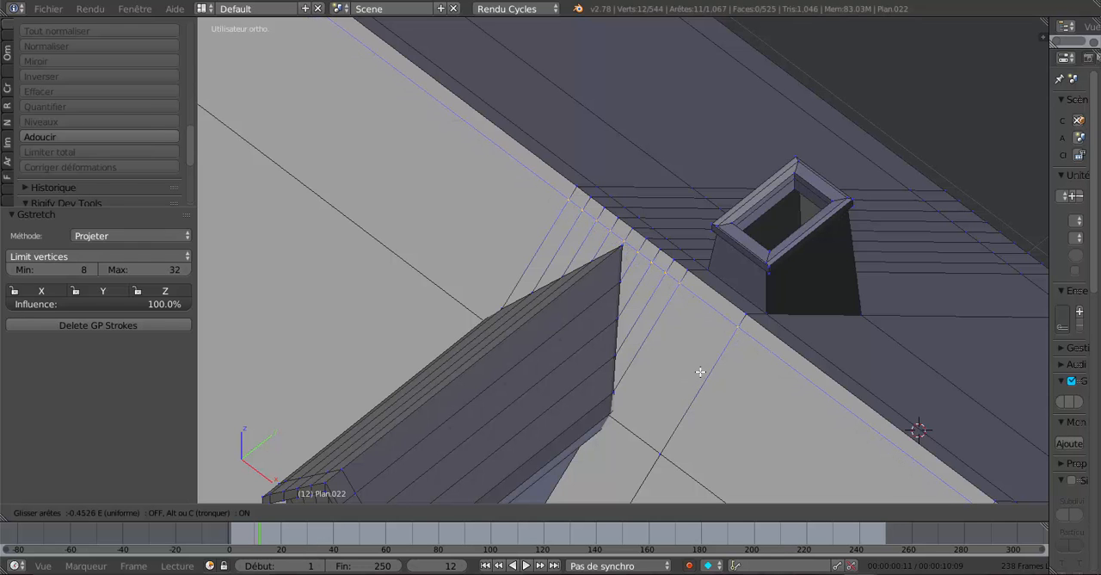
pyautogui.click(701, 370)
pyautogui.moveTo(701, 370); pyautogui.dragTo(647, 375, button='middle')
pyautogui.hotkey('ctrl', 'z')
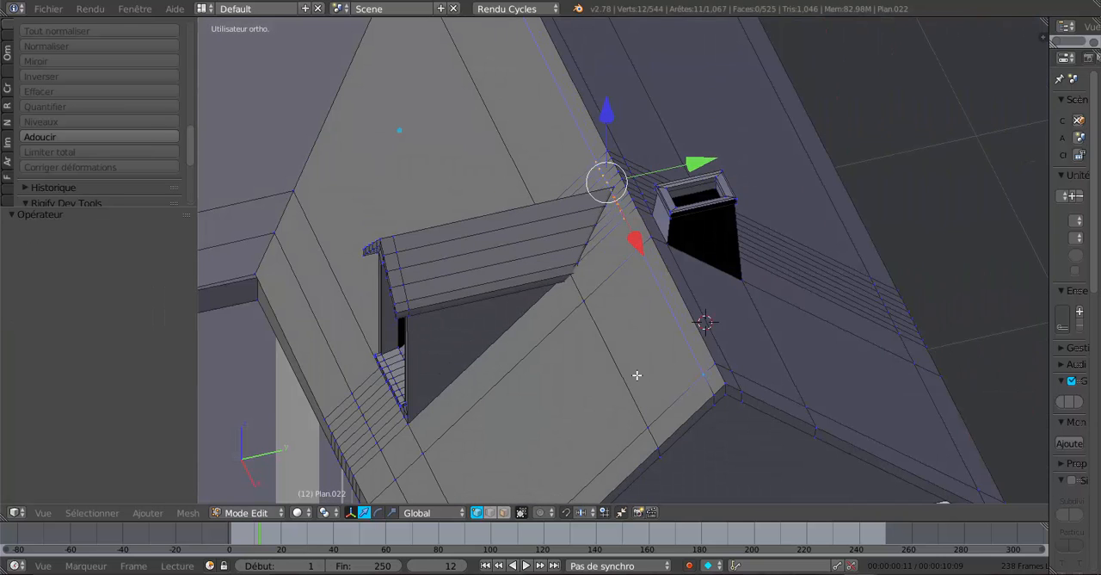
# Select the entire edge loop just below the ridge on the dormer side and slide it toward the ridge by a factor of -0.472.
pyautogui.press('a')
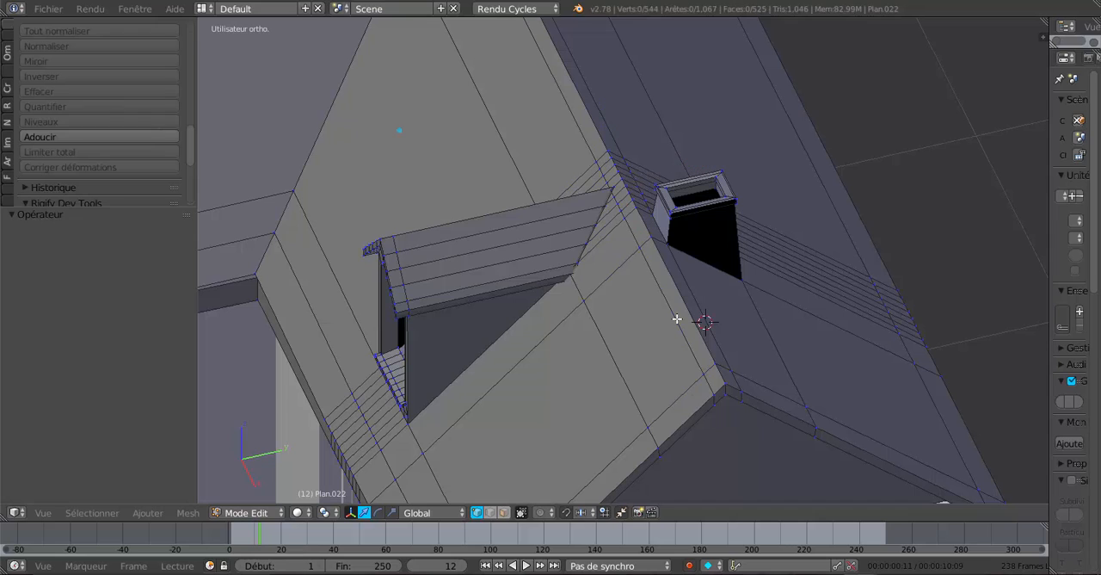
pyautogui.keyDown('alt'); pyautogui.rightClick(677, 319); pyautogui.keyUp('alt')
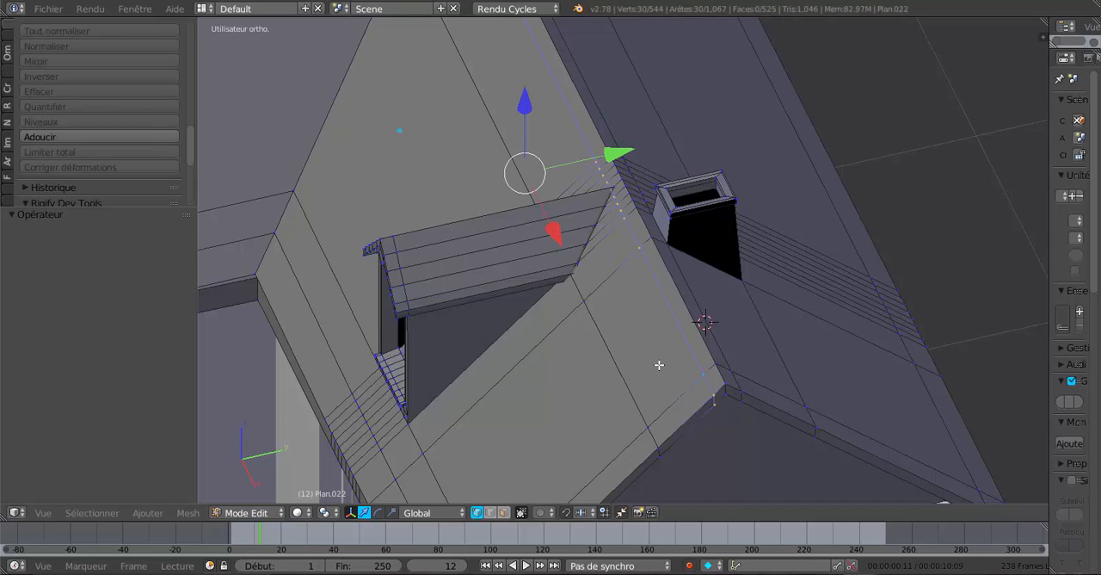
pyautogui.press('g')
pyautogui.press('g')
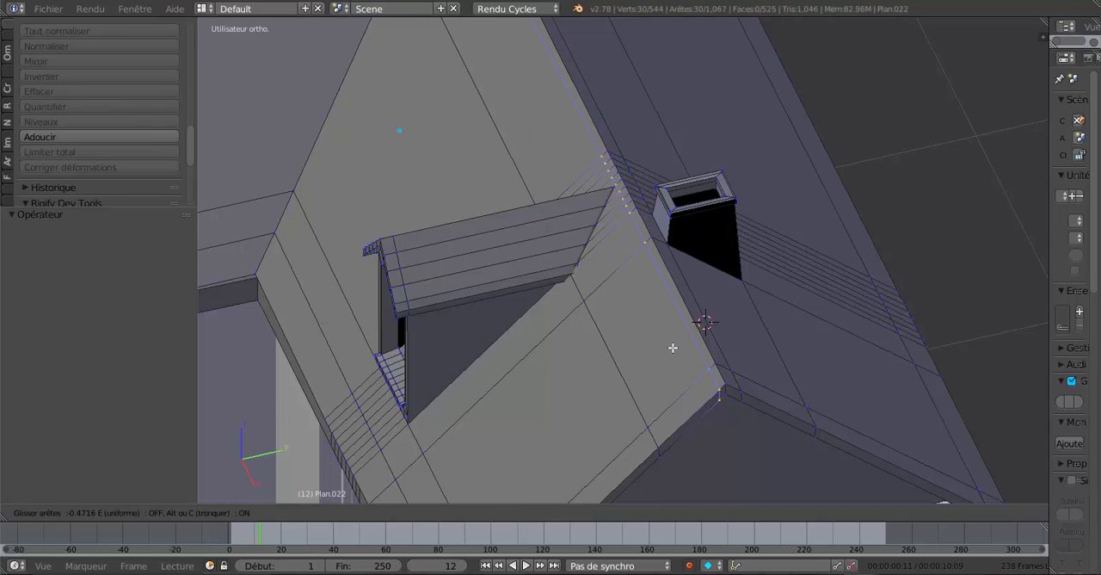
pyautogui.click(673, 347)
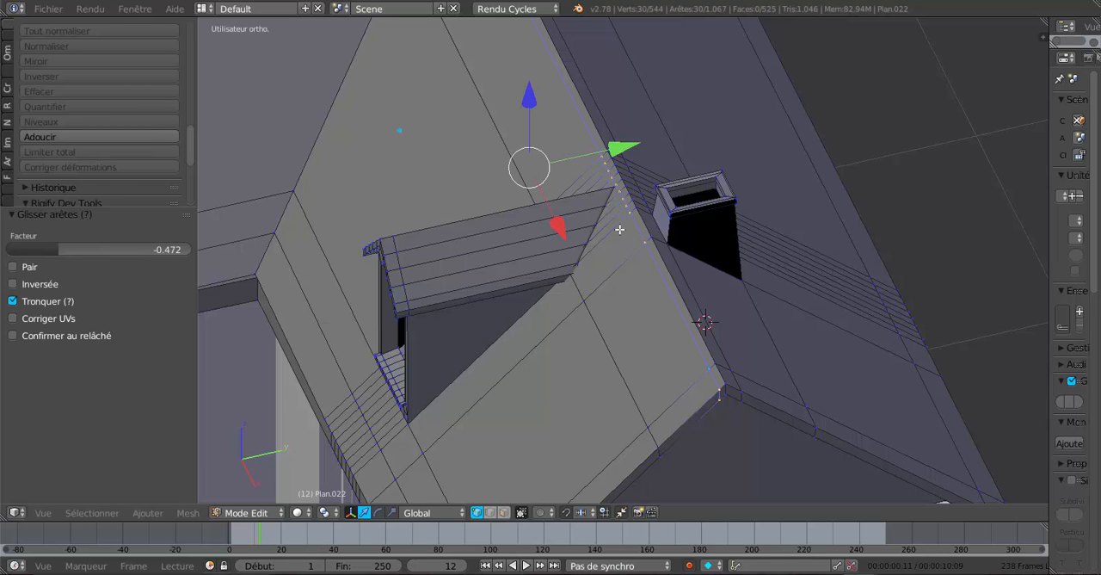
# Try a single centred loop cut in the narrow strip beside the ridge on the chimney side.
pyautogui.moveTo(676, 295)
pyautogui.mouseDown(button='middle')
pyautogui.moveTo(740, 299)
pyautogui.moveTo(666, 281)
pyautogui.mouseUp(button='middle')
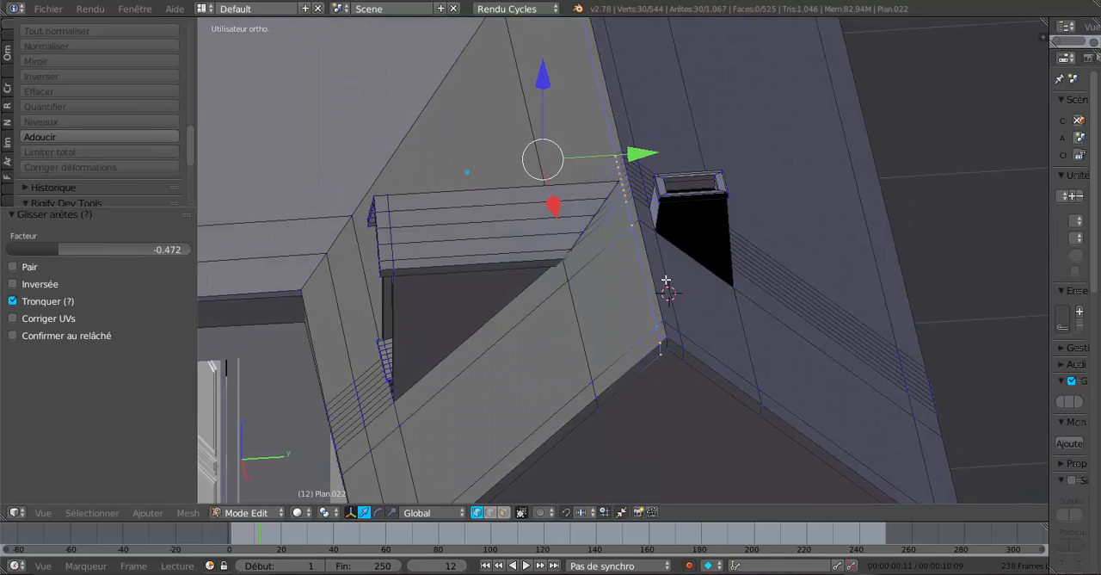
pyautogui.moveTo(681, 318); pyautogui.dragTo(663, 320, button='middle')
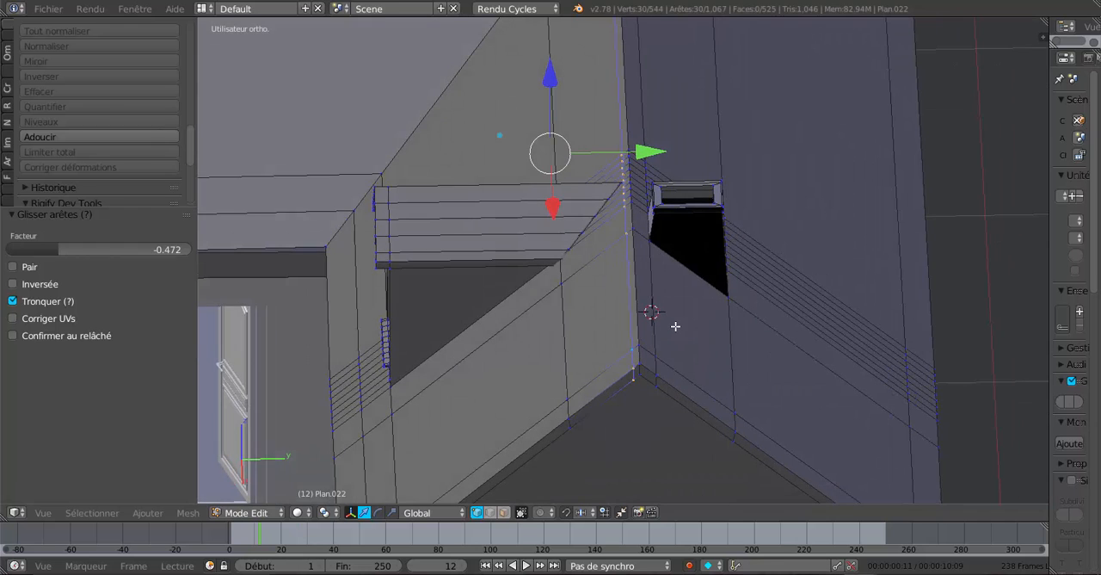
pyautogui.keyDown('alt'); pyautogui.rightClick(650, 290); pyautogui.keyUp('alt')
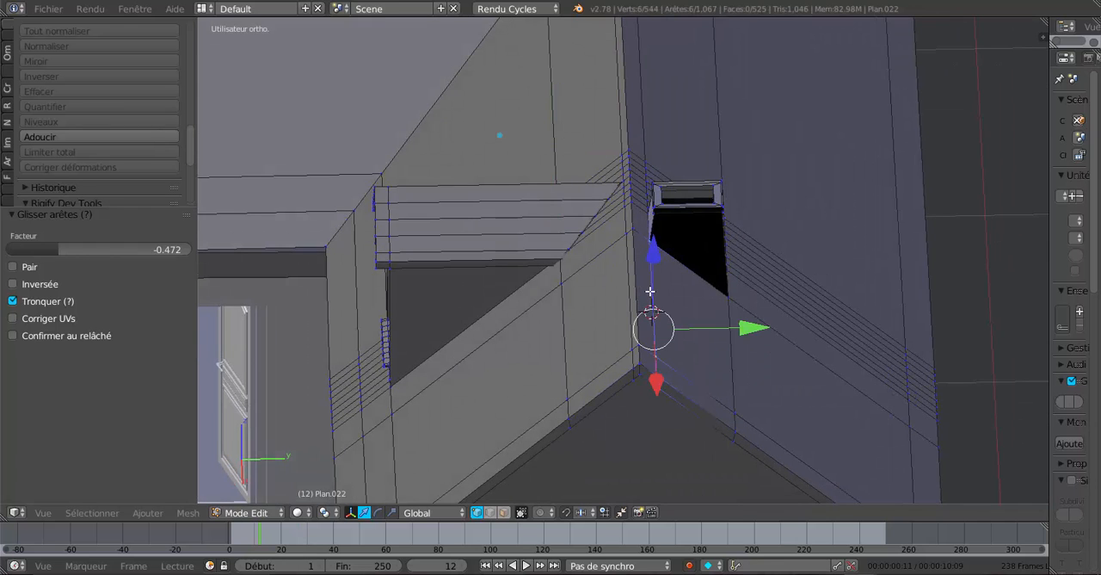
pyautogui.moveTo(645, 248); pyautogui.dragTo(650, 248, button='middle')
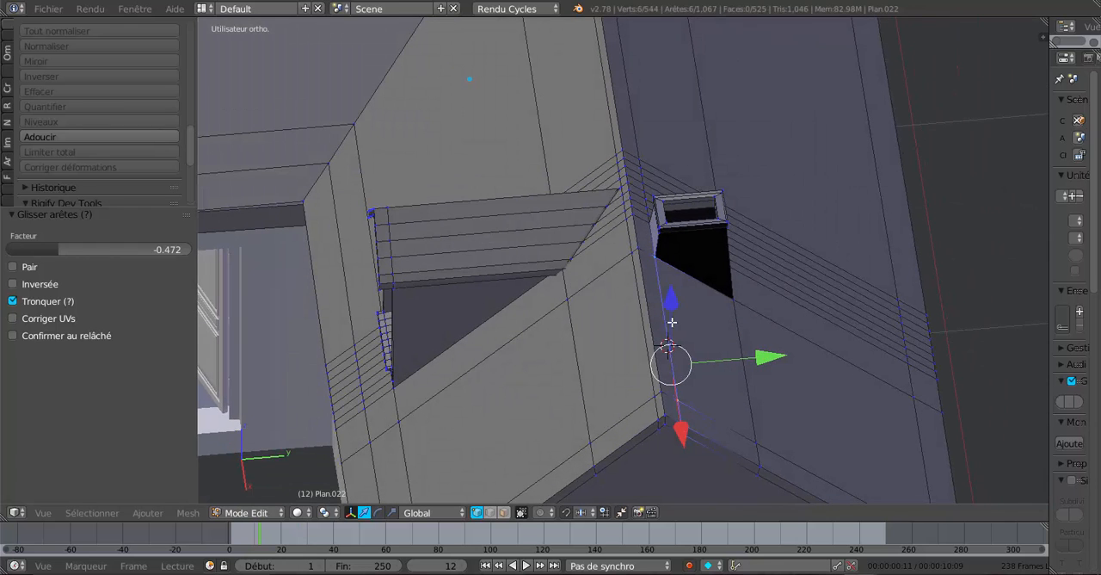
pyautogui.moveTo(671, 321); pyautogui.dragTo(647, 315, button='middle')
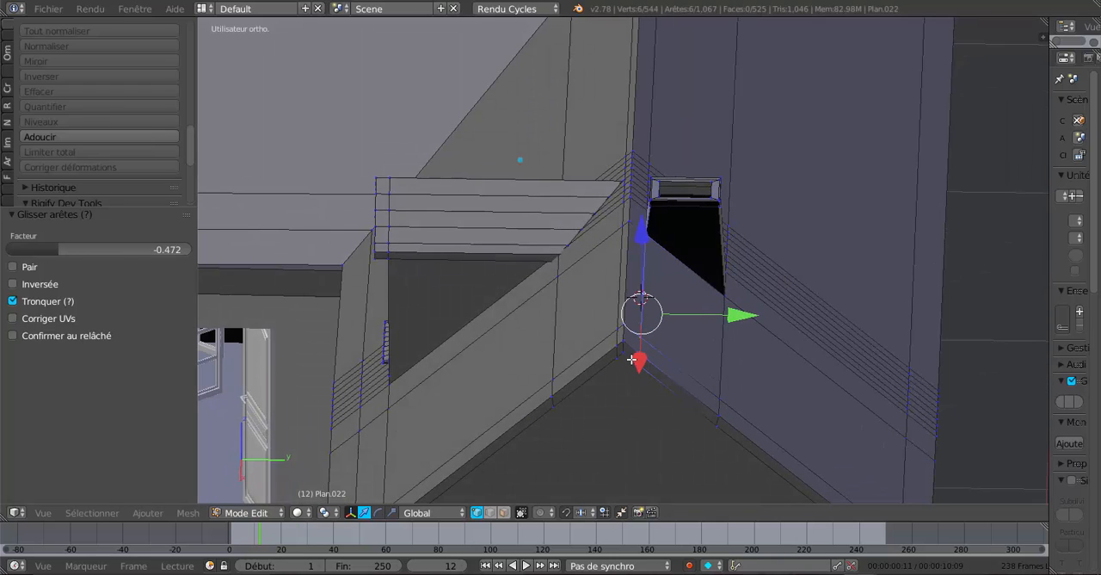
pyautogui.hotkey('ctrl', 'r')
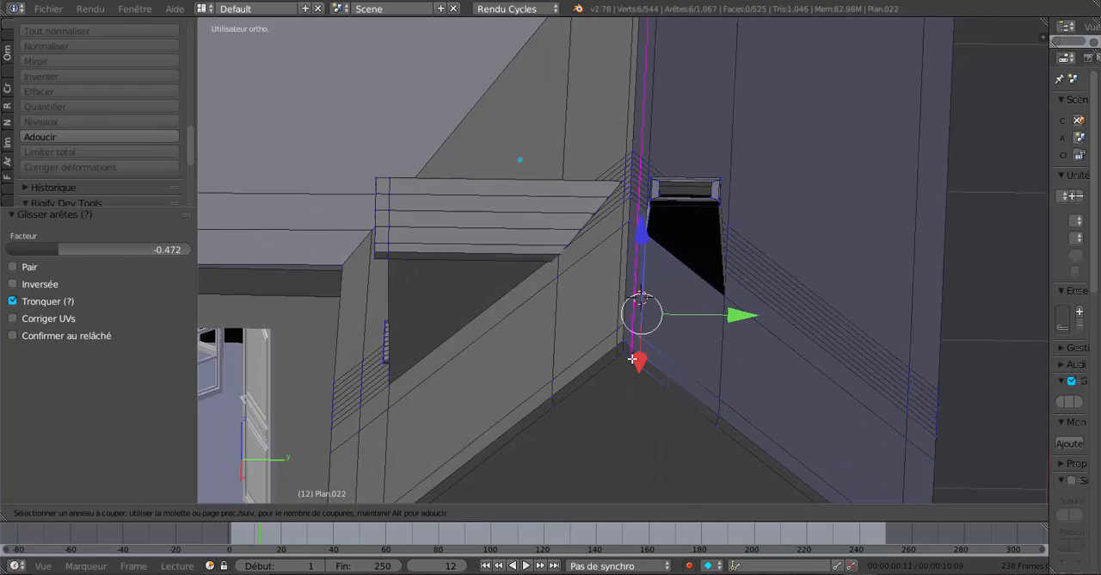
pyautogui.click(633, 359)
pyautogui.rightClick(633, 359)
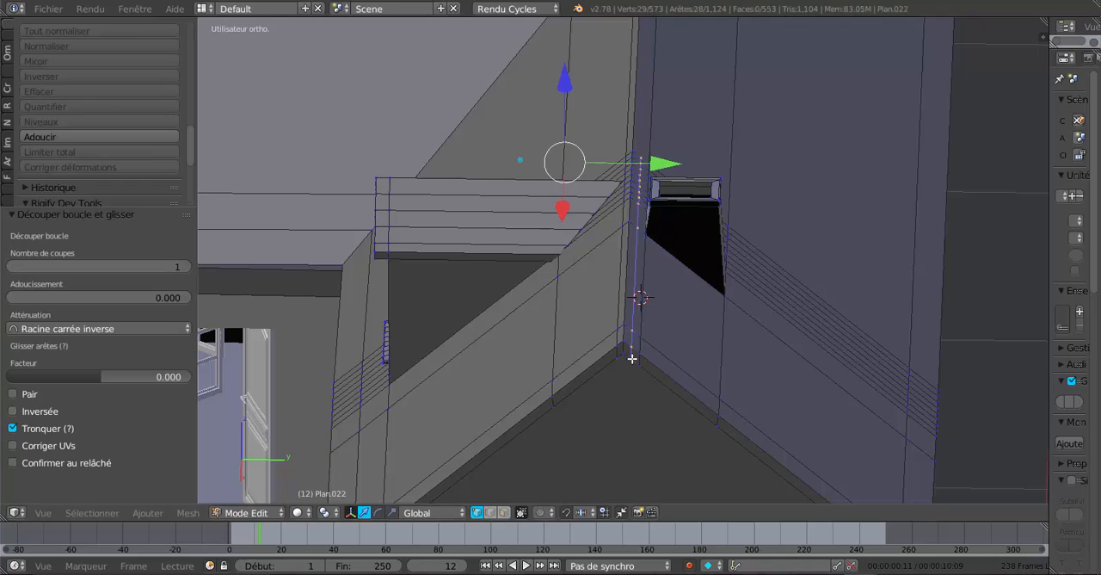
pyautogui.moveTo(623, 362); pyautogui.dragTo(541, 400, button='middle')
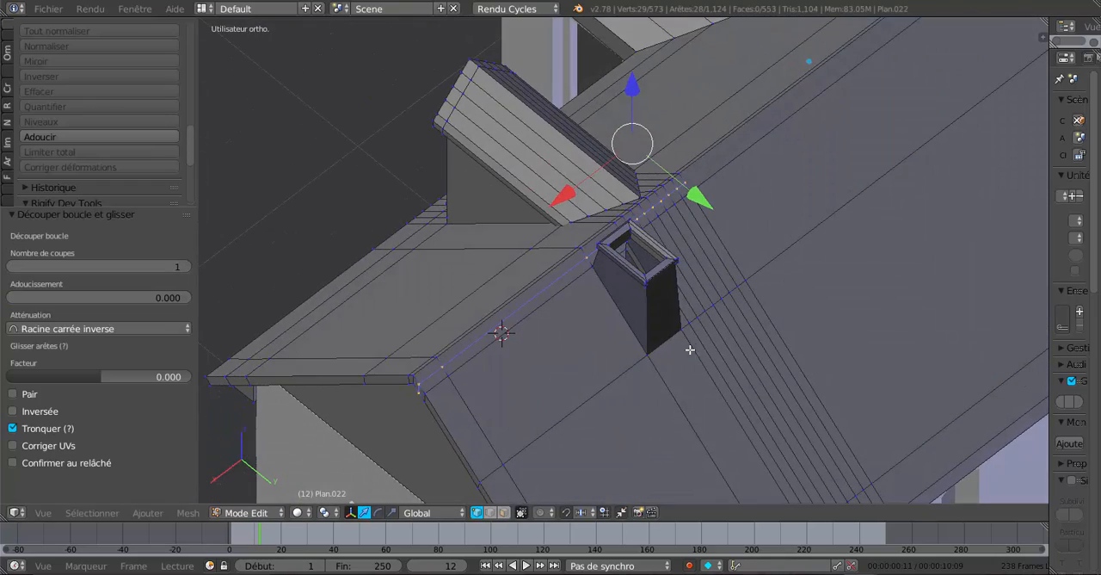
pyautogui.moveTo(690, 349); pyautogui.dragTo(586, 337, button='middle')
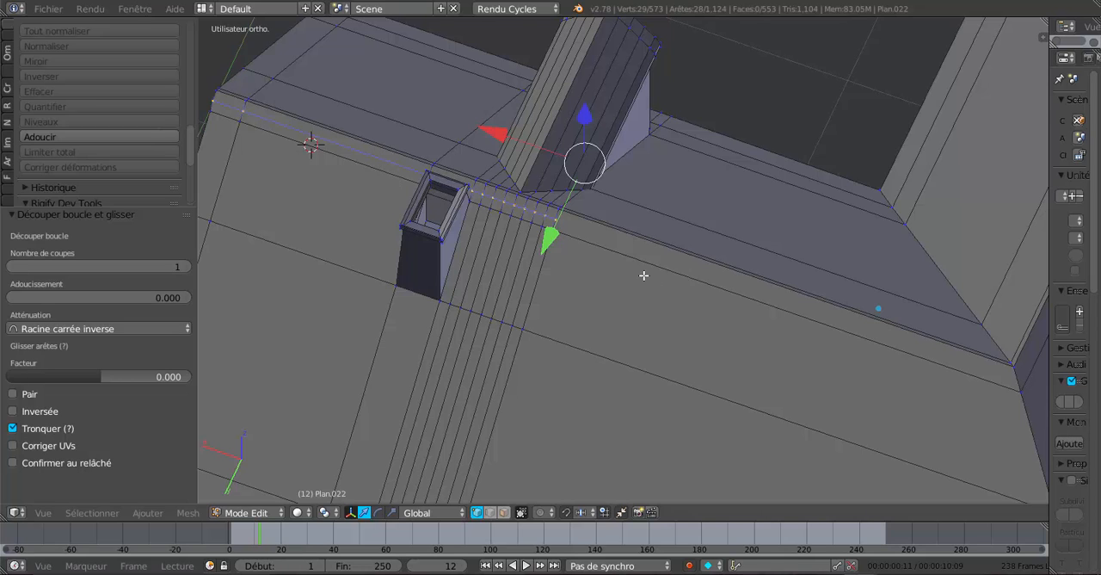
pyautogui.scroll(2, 644, 275)
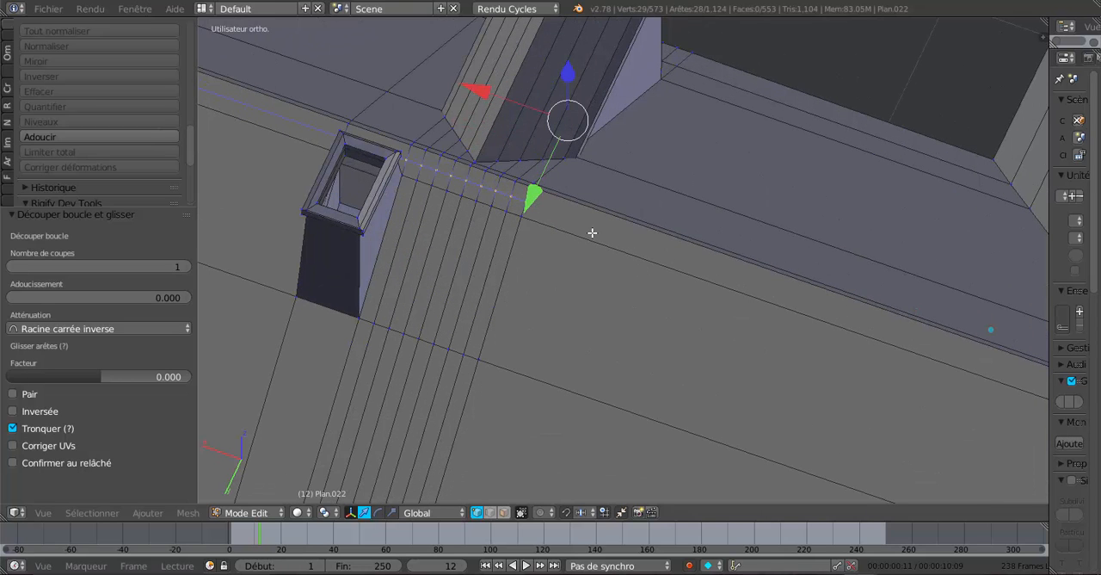
pyautogui.hotkey('ctrl', 'z')
pyautogui.scroll(-2, 592, 232)
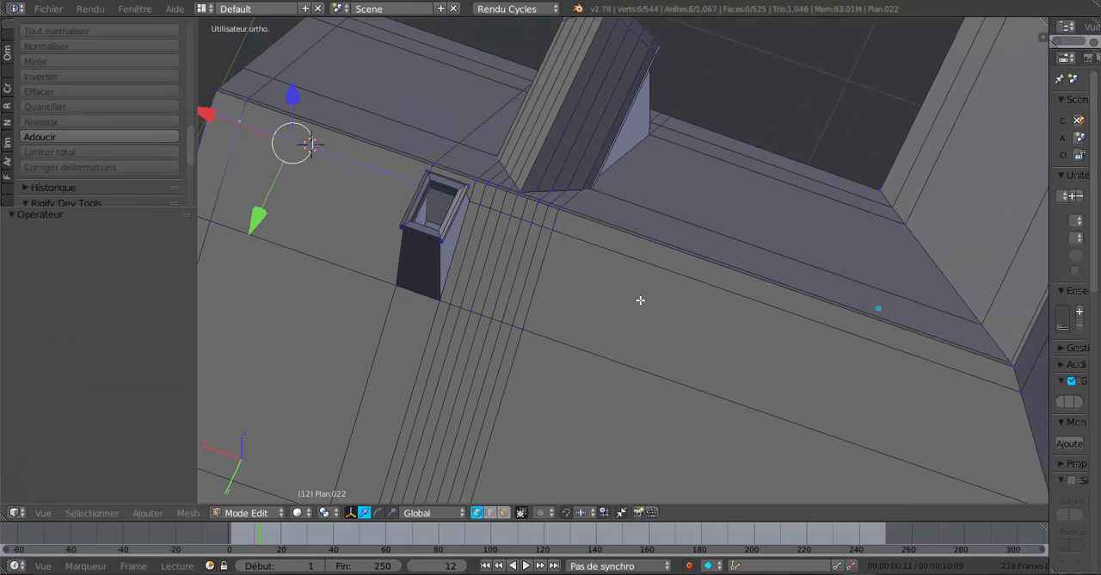
# Delete the long narrow face just below the ridge, on the chimney-side slope between the dense edge lines and the roof's far end.
pyautogui.click(504, 512)
pyautogui.rightClick(678, 268)
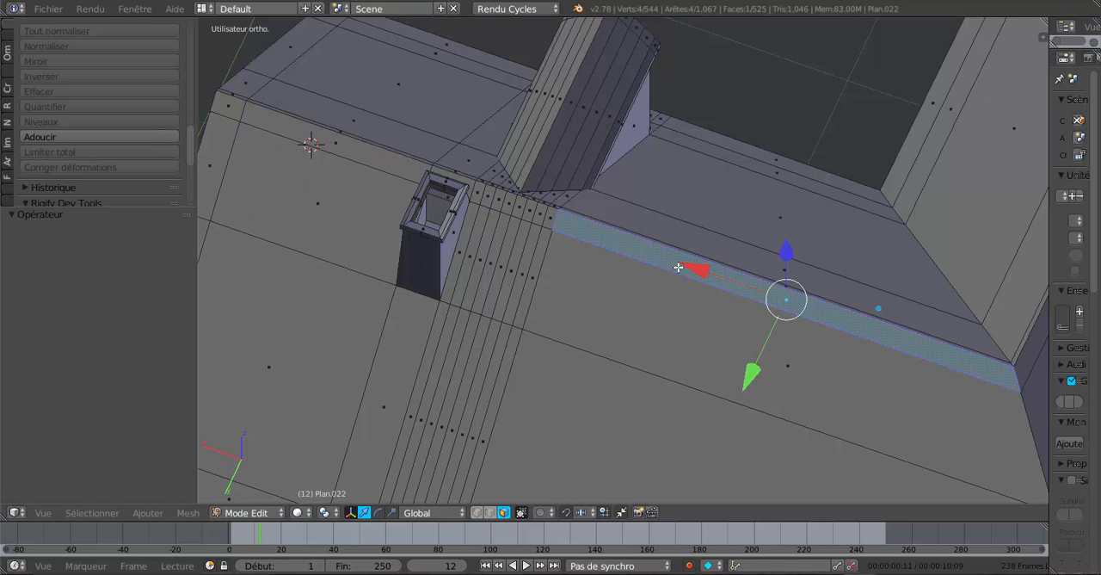
pyautogui.moveTo(722, 321)
pyautogui.mouseDown(button='middle')
pyautogui.moveTo(824, 312)
pyautogui.moveTo(657, 344)
pyautogui.moveTo(706, 323)
pyautogui.mouseUp(button='middle')
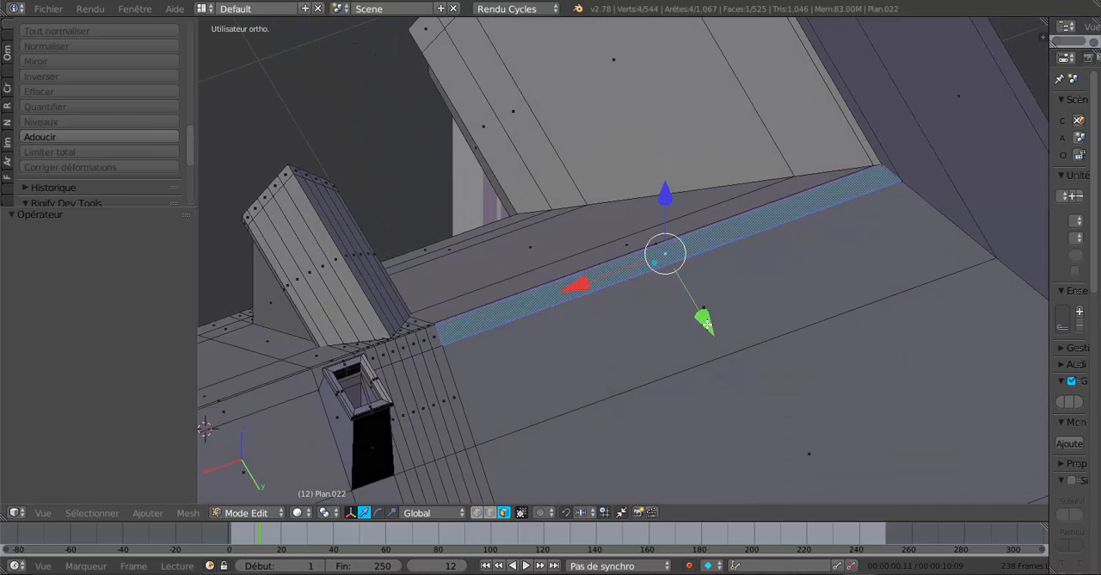
pyautogui.press('x')
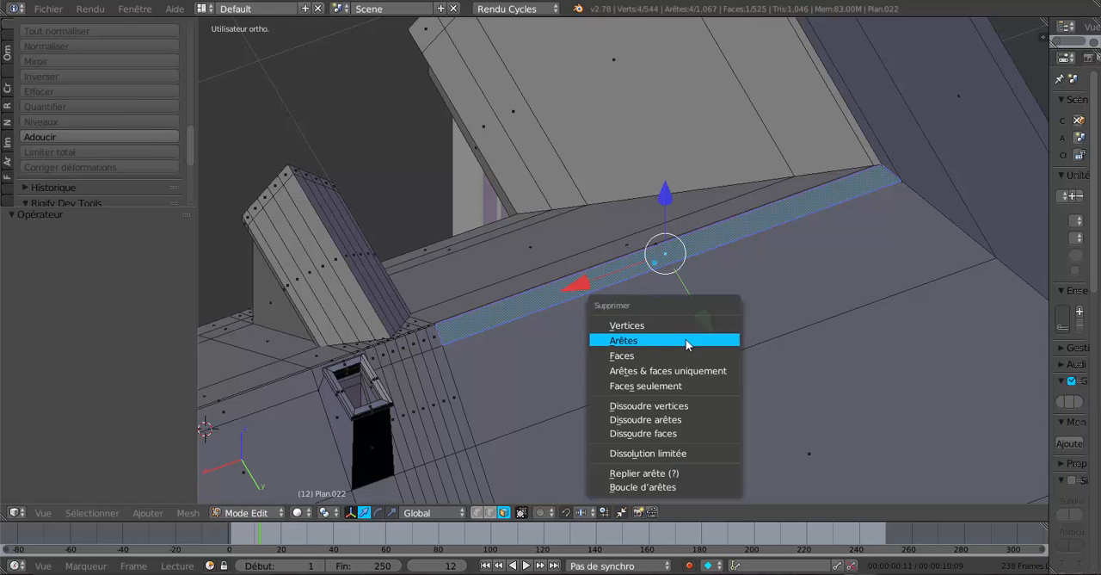
pyautogui.click(678, 357)
# Delete the small face inside the roof thickness at the far end of the ridge.
pyautogui.moveTo(680, 346)
pyautogui.mouseDown(button='middle')
pyautogui.moveTo(620, 310)
pyautogui.moveTo(591, 304)
pyautogui.moveTo(573, 322)
pyautogui.moveTo(570, 349)
pyautogui.moveTo(622, 322)
pyautogui.moveTo(678, 320)
pyautogui.moveTo(599, 379)
pyautogui.moveTo(691, 354)
pyautogui.moveTo(731, 309)
pyautogui.moveTo(664, 455)
pyautogui.moveTo(647, 410)
pyautogui.moveTo(659, 395)
pyautogui.moveTo(625, 428)
pyautogui.moveTo(696, 386)
pyautogui.moveTo(679, 391)
pyautogui.moveTo(713, 347)
pyautogui.moveTo(691, 342)
pyautogui.moveTo(720, 403)
pyautogui.moveTo(706, 442)
pyautogui.moveTo(748, 389)
pyautogui.moveTo(745, 366)
pyautogui.moveTo(723, 389)
pyautogui.moveTo(691, 383)
pyautogui.mouseUp(button='middle')
pyautogui.rightClick(696, 339)
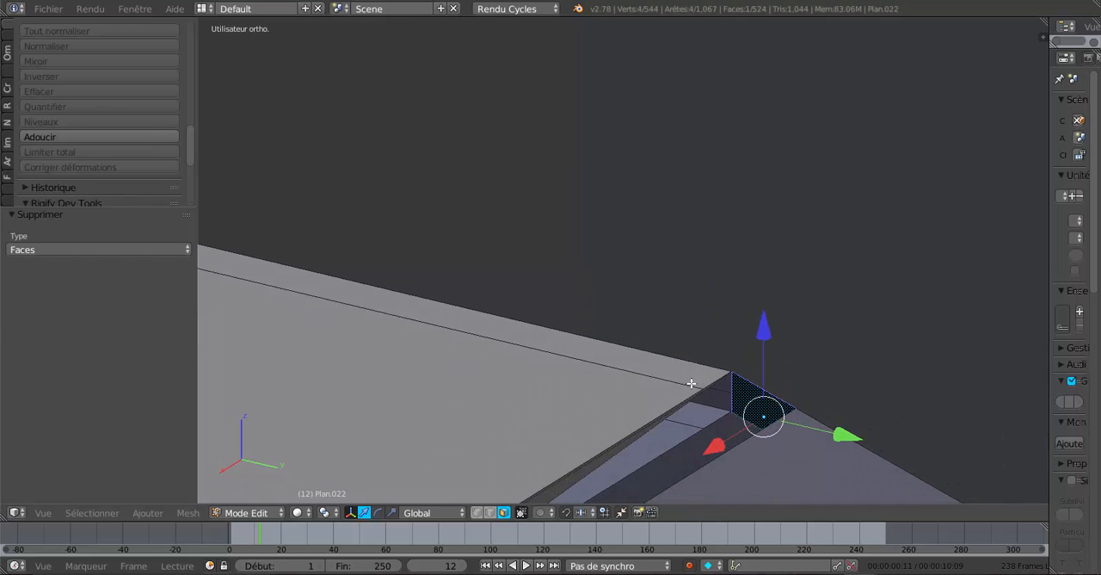
pyautogui.press('x')
pyautogui.click(724, 423)
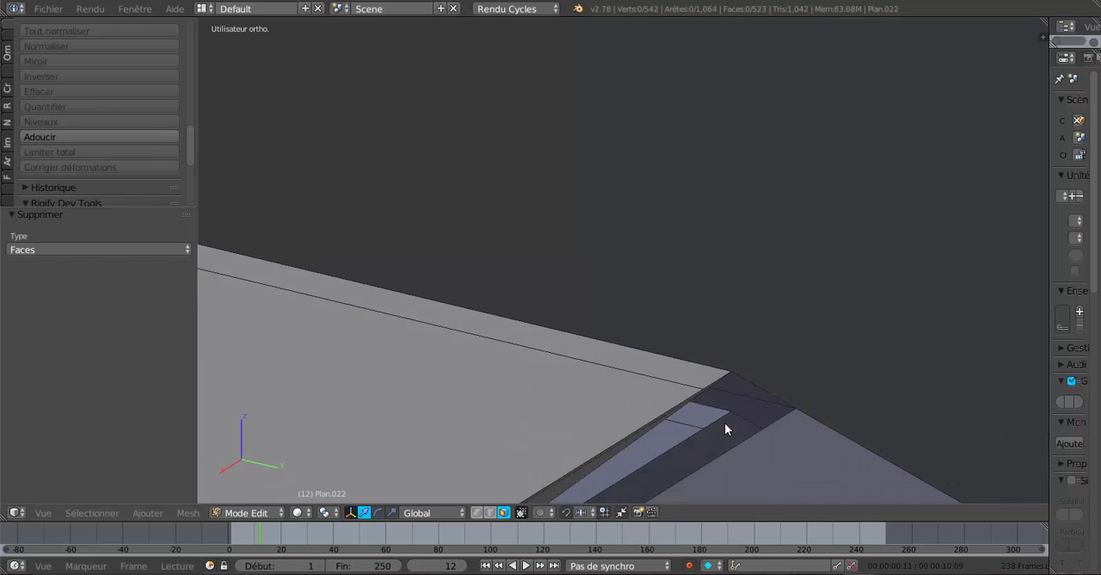
# Select the two long edges bordering the gap beside the ridge and fill it with a new face.
pyautogui.scroll(-2, 724, 423)
pyautogui.moveTo(726, 423); pyautogui.dragTo(679, 344, button='middle')
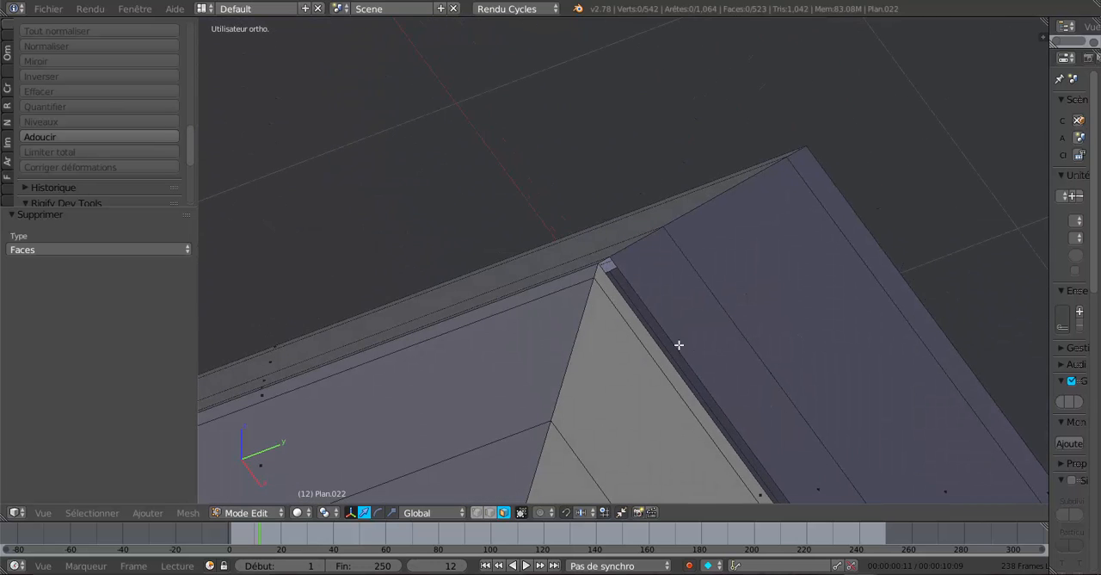
pyautogui.rightClick(652, 340)
pyautogui.keyDown('shift'); pyautogui.rightClick(657, 381); pyautogui.keyUp('shift')
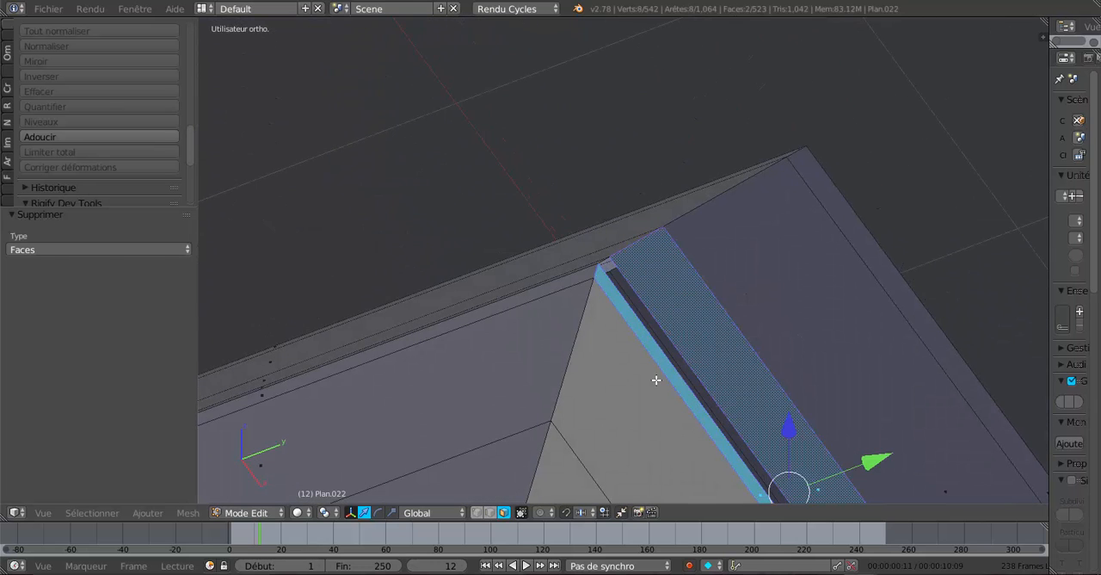
pyautogui.click(490, 513)
pyautogui.rightClick(644, 334)
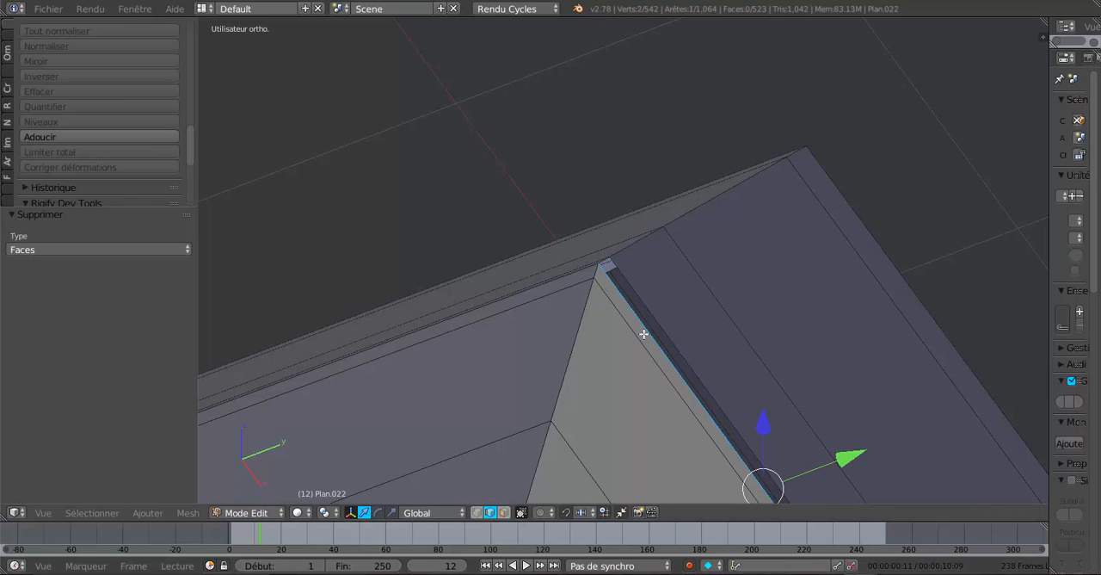
pyautogui.keyDown('shift'); pyautogui.rightClick(660, 320); pyautogui.keyUp('shift')
pyautogui.moveTo(730, 363); pyautogui.dragTo(611, 349, button='middle')
pyautogui.press('f')
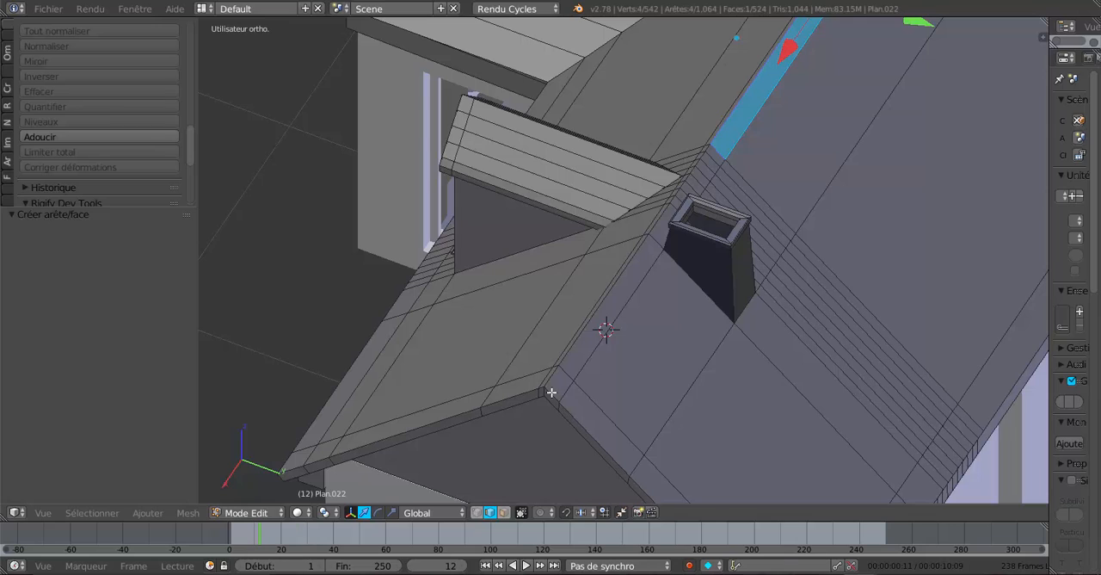
# Add a single loop cut along the chimney-side strip beside the ridge and slide it toward the ridge at a factor of -0.318.
pyautogui.hotkey('ctrl', 'r')
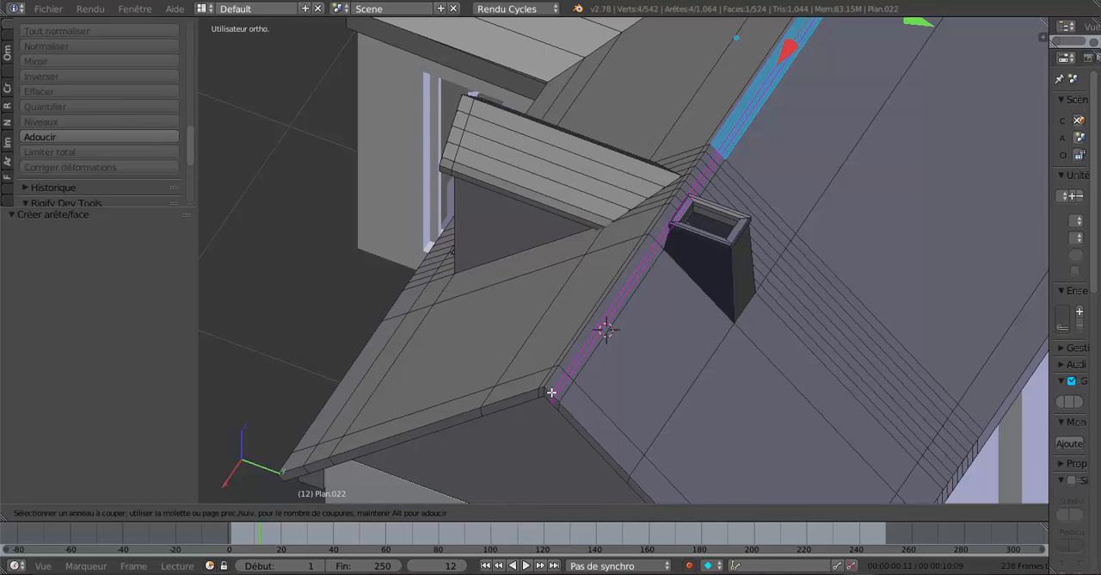
pyautogui.click(551, 393)
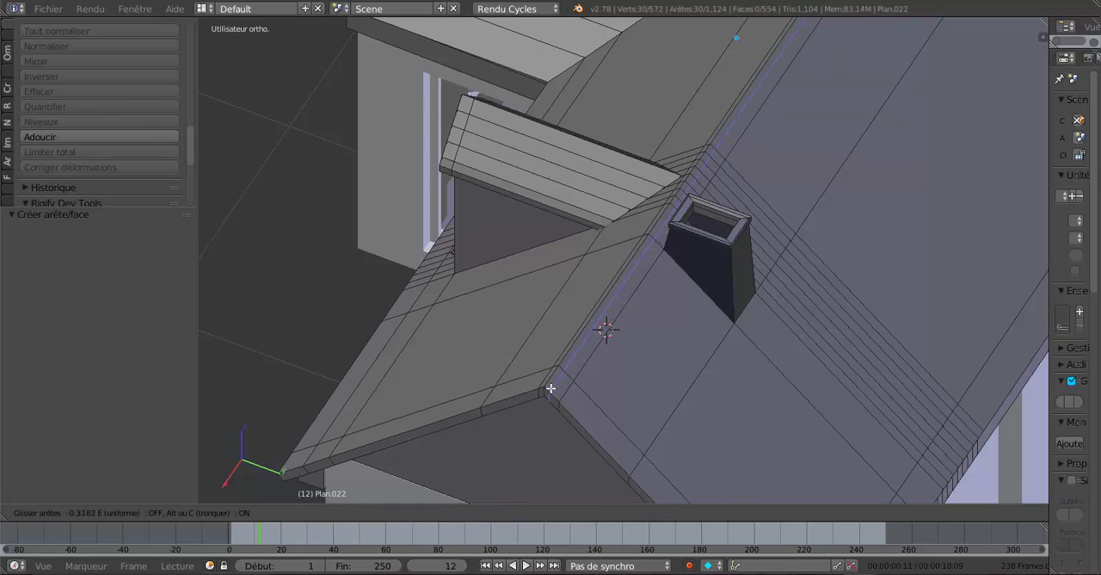
pyautogui.click(551, 388)
pyautogui.moveTo(599, 368); pyautogui.dragTo(753, 308, button='middle')
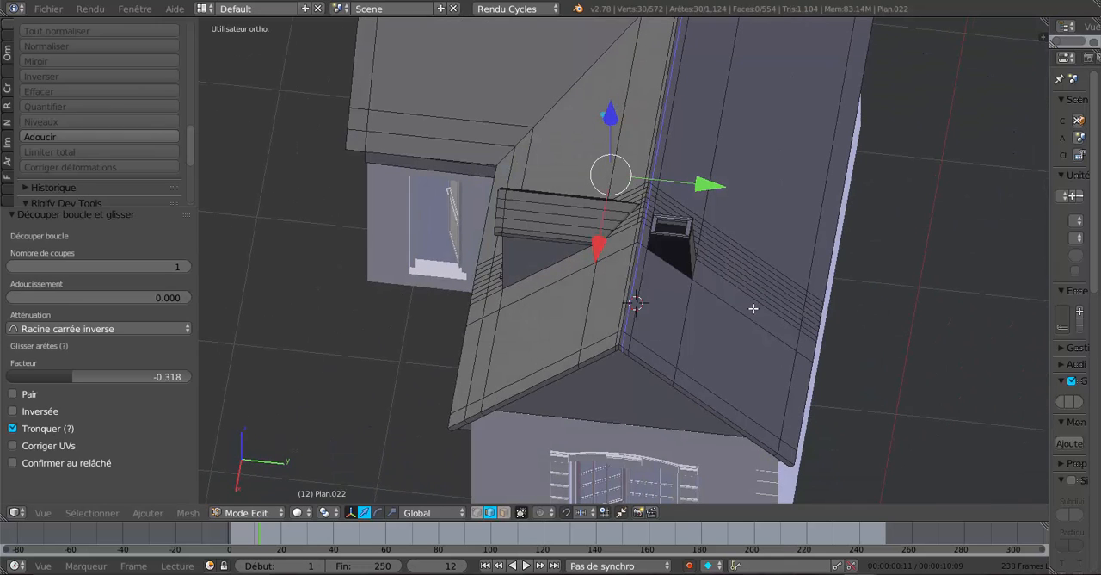
pyautogui.moveTo(715, 338); pyautogui.dragTo(670, 400, button='middle')
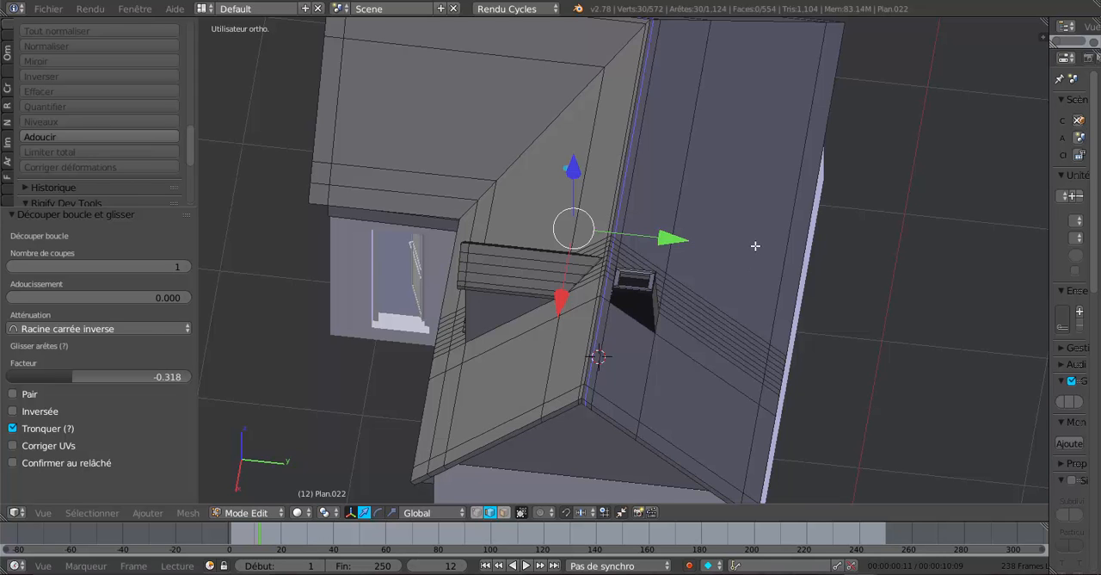
# Switch the roof mesh to face selection and check the roof in wireframe and solid shading.
pyautogui.moveTo(756, 246)
pyautogui.mouseDown(button='middle')
pyautogui.moveTo(629, 339)
pyautogui.moveTo(562, 456)
pyautogui.moveTo(546, 456)
pyautogui.mouseUp(button='middle')
pyautogui.press('z')
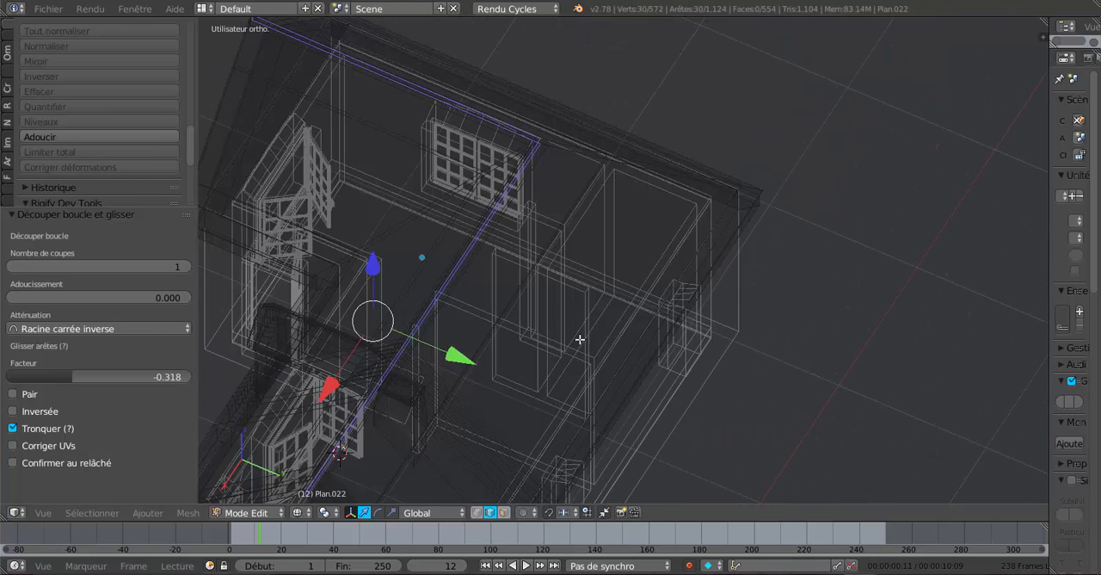
pyautogui.moveTo(580, 339); pyautogui.dragTo(539, 461, button='middle')
pyautogui.click(507, 513)
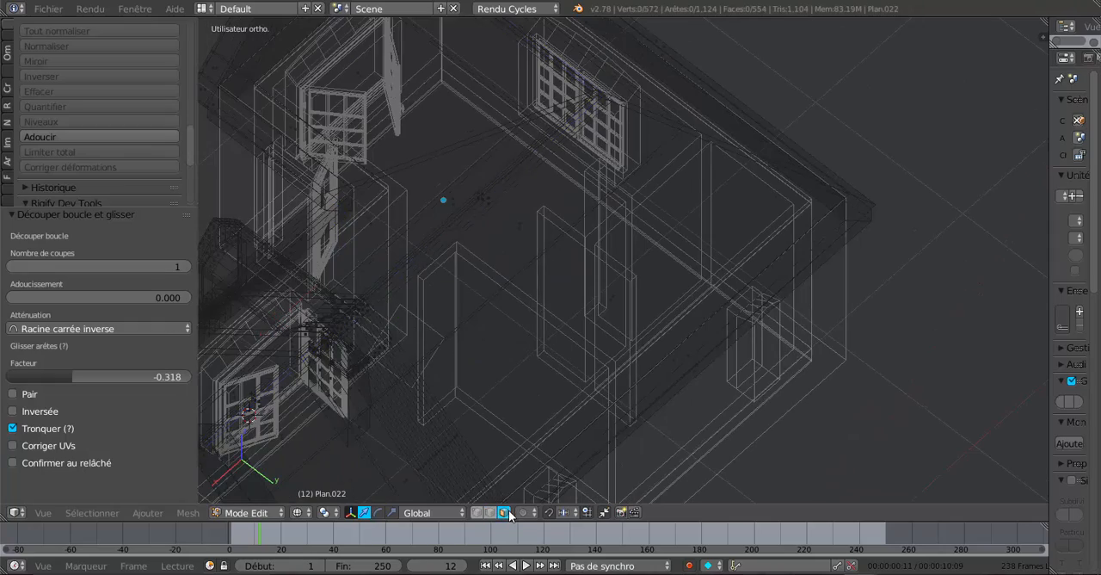
pyautogui.moveTo(642, 386); pyautogui.dragTo(601, 373, button='middle')
pyautogui.moveTo(736, 345); pyautogui.dragTo(795, 322, button='middle')
pyautogui.scroll(-4, 679, 358)
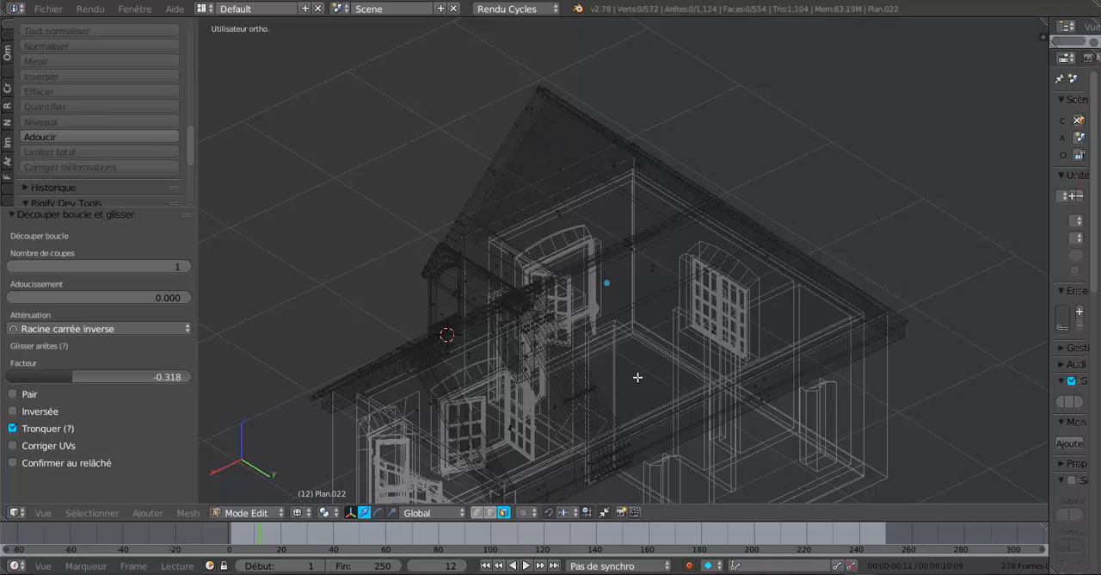
pyautogui.moveTo(638, 377); pyautogui.dragTo(737, 308, button='middle')
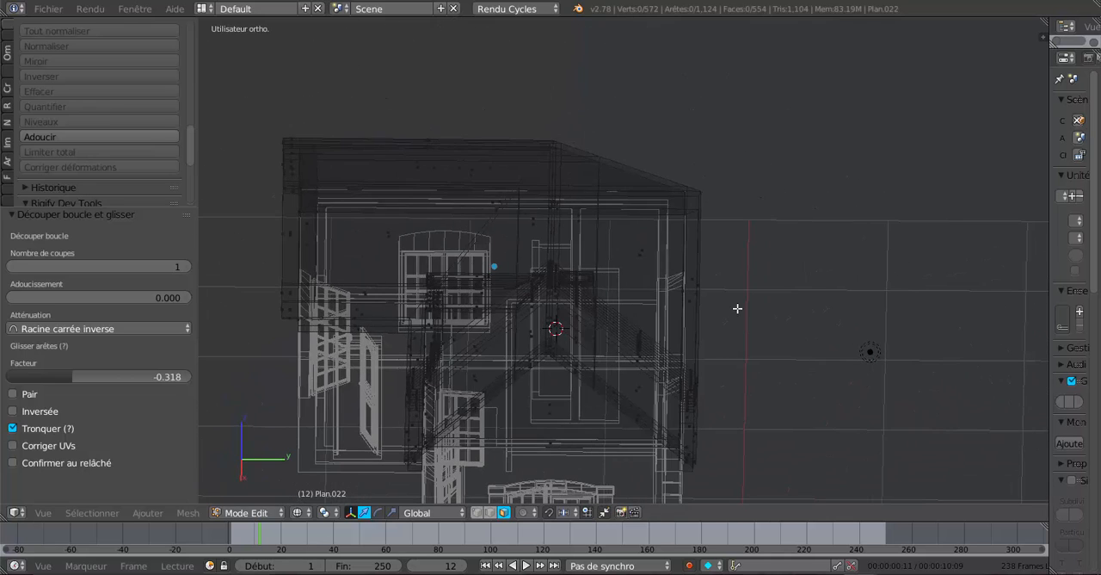
pyautogui.press('Tab')
pyautogui.press('z')
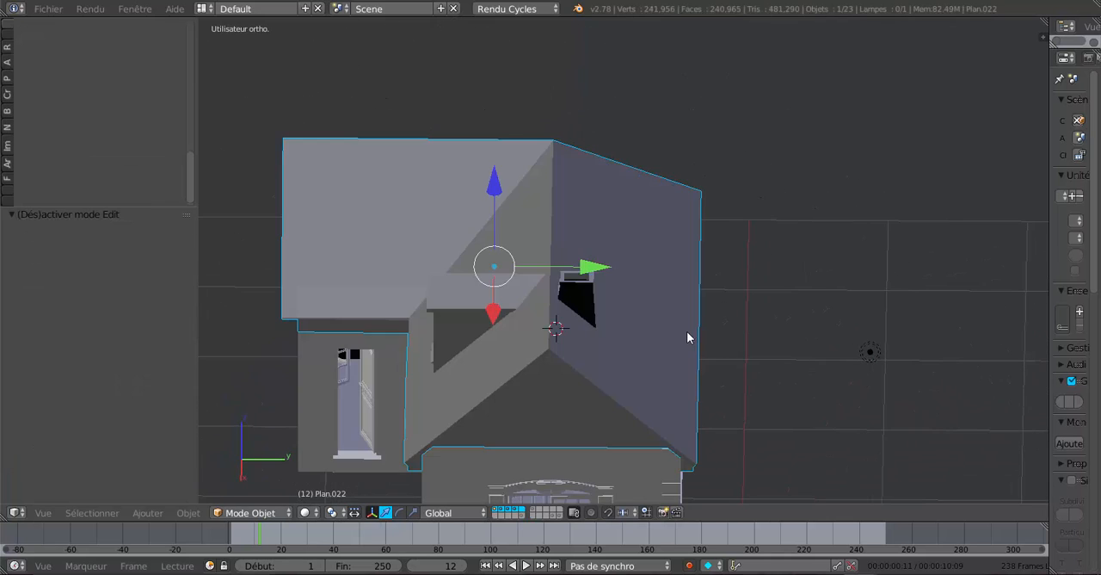
pyautogui.moveTo(686, 339)
pyautogui.mouseDown(button='middle')
pyautogui.moveTo(738, 325)
pyautogui.moveTo(740, 295)
pyautogui.moveTo(676, 329)
pyautogui.moveTo(573, 339)
pyautogui.moveTo(589, 328)
pyautogui.mouseUp(button='middle')
pyautogui.press('Tab')
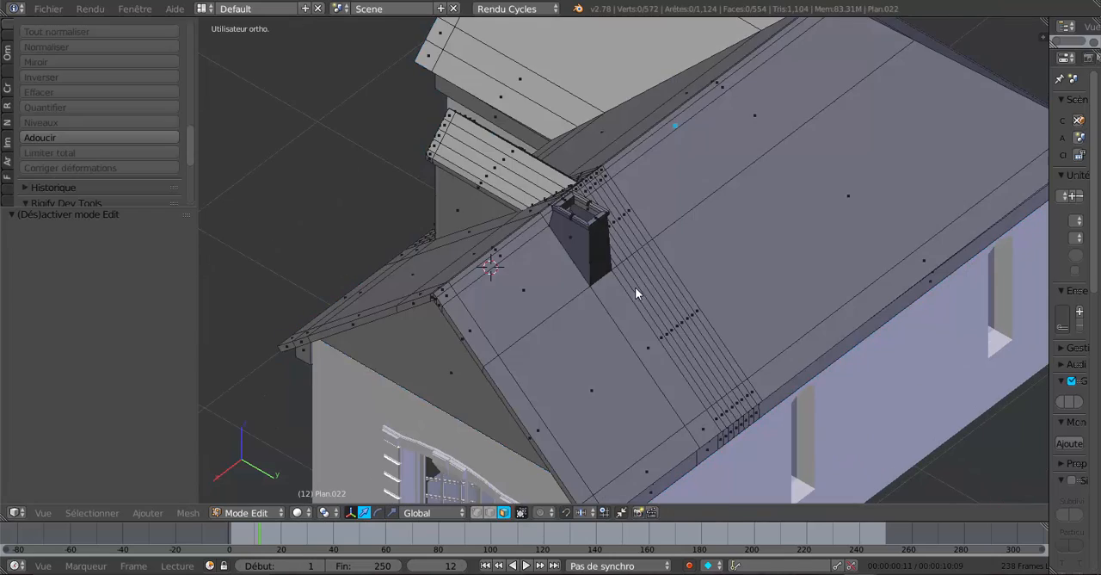
# Select the narrow faces on both sides of the main ridge, from the gable end up to the chimney.
pyautogui.moveTo(676, 248); pyautogui.dragTo(623, 308, button='middle')
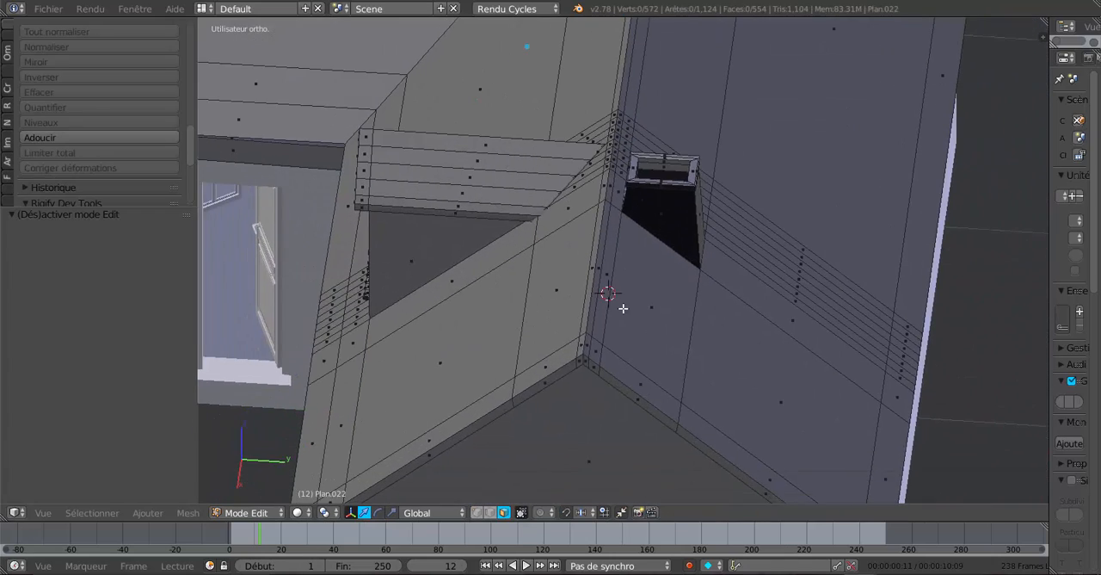
pyautogui.click(586, 344)
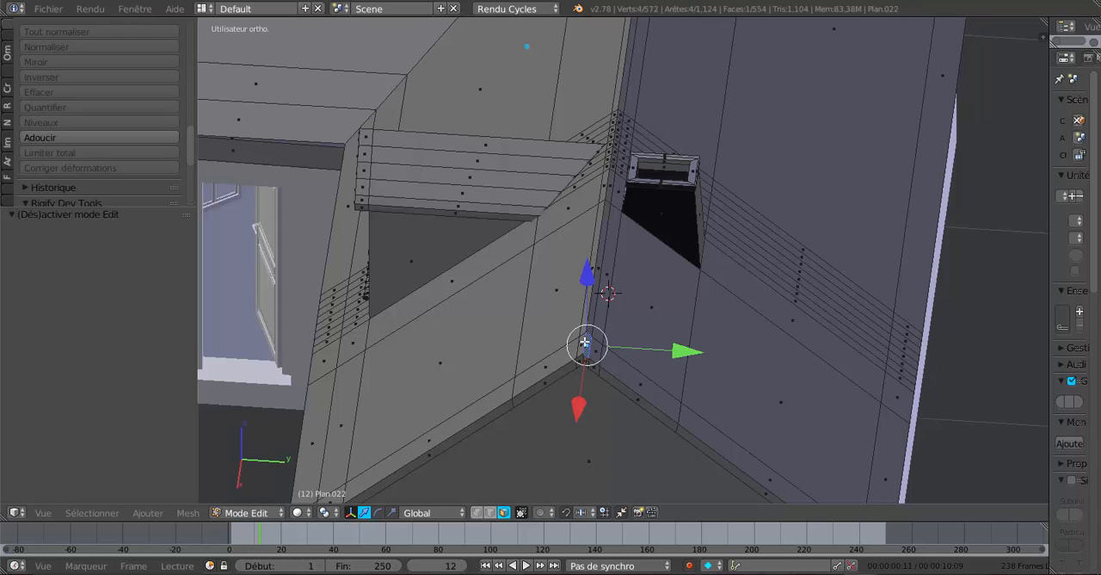
pyautogui.keyDown('shift'); pyautogui.click(581, 342); pyautogui.keyUp('shift')
pyautogui.keyDown('shift'); pyautogui.click(592, 315); pyautogui.keyUp('shift')
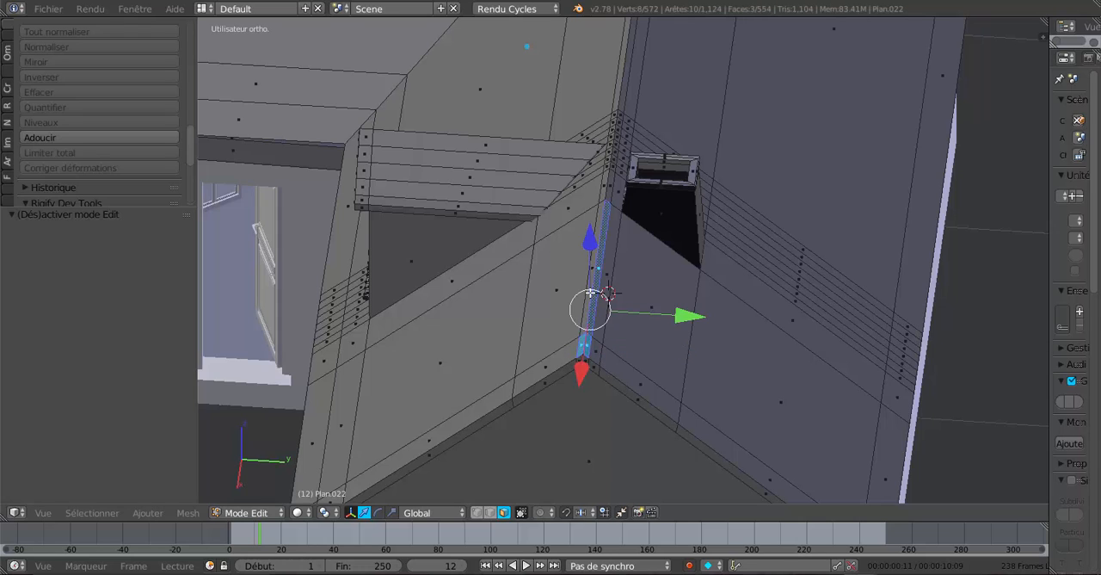
pyautogui.keyDown('shift'); pyautogui.click(609, 240); pyautogui.keyUp('shift')
# Extend the face selection along the main ridge past the chimney and the dense edge lines to the wing corner.
pyautogui.moveTo(775, 265); pyautogui.dragTo(667, 278, button='middle')
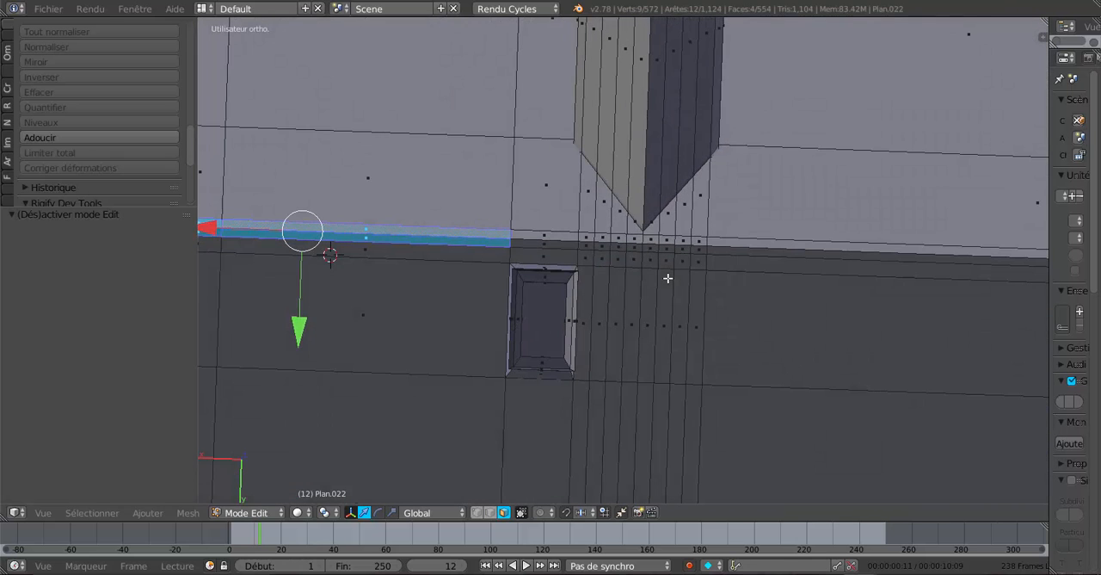
pyautogui.click(668, 278)
pyautogui.keyDown('shift'); pyautogui.rightClick(544, 242); pyautogui.keyUp('shift')
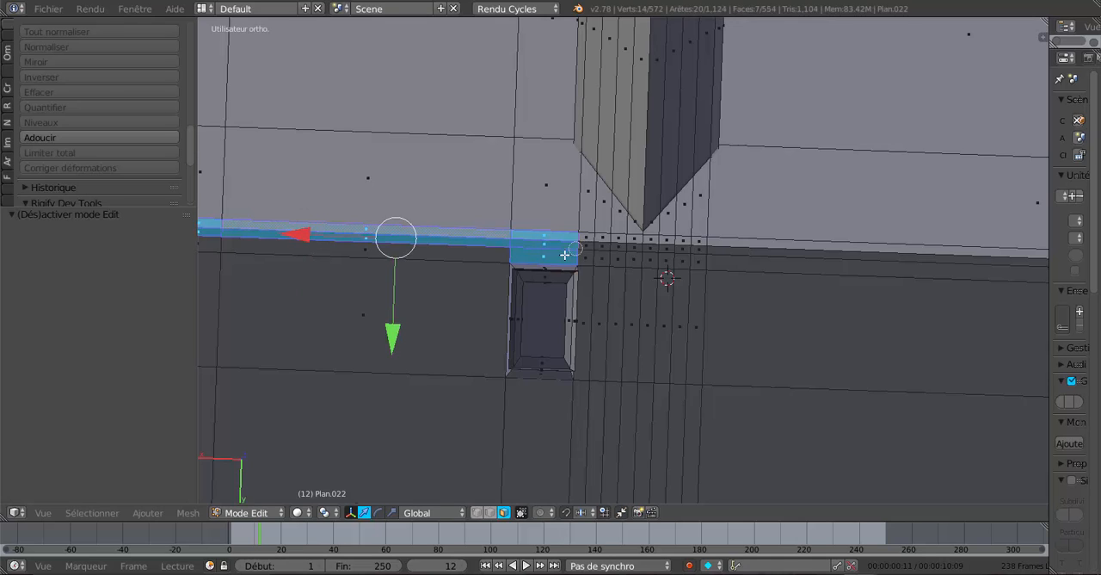
pyautogui.keyDown('shift'); pyautogui.rightClick(550, 260); pyautogui.keyUp('shift')
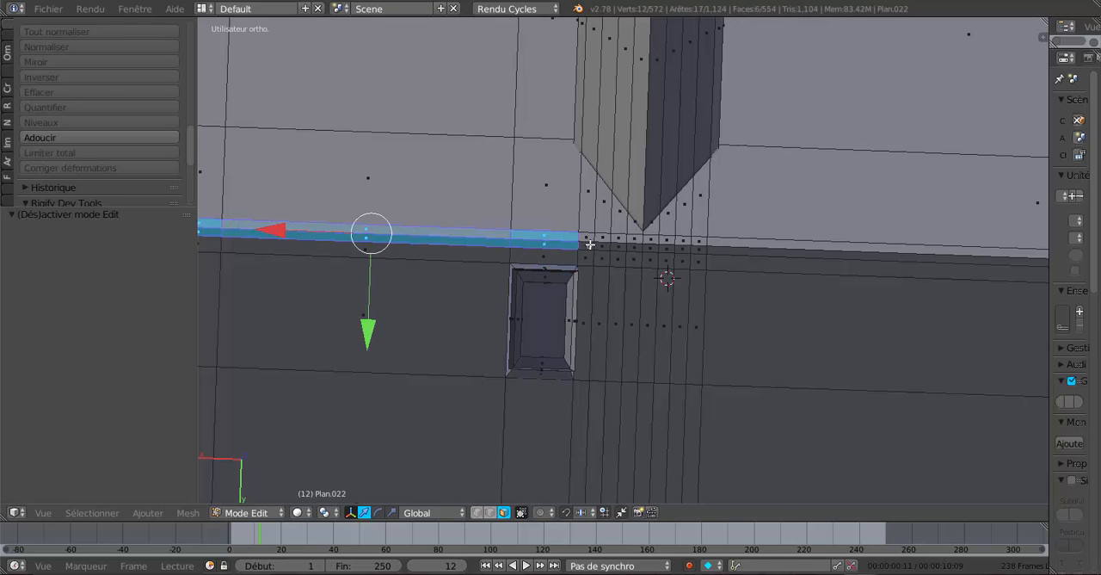
pyautogui.moveTo(585, 242); pyautogui.dragTo(717, 246)
pyautogui.scroll(-5, 717, 246)
pyautogui.moveTo(852, 291); pyautogui.dragTo(687, 307, button='middle')
pyautogui.scroll(3, 790, 349)
# Add the narrow ridge faces of the side wing to the selection, including the short pair at its gable end.
pyautogui.moveTo(790, 348); pyautogui.dragTo(879, 245, button='middle')
pyautogui.keyDown('shift'); pyautogui.rightClick(923, 202); pyautogui.keyUp('shift')
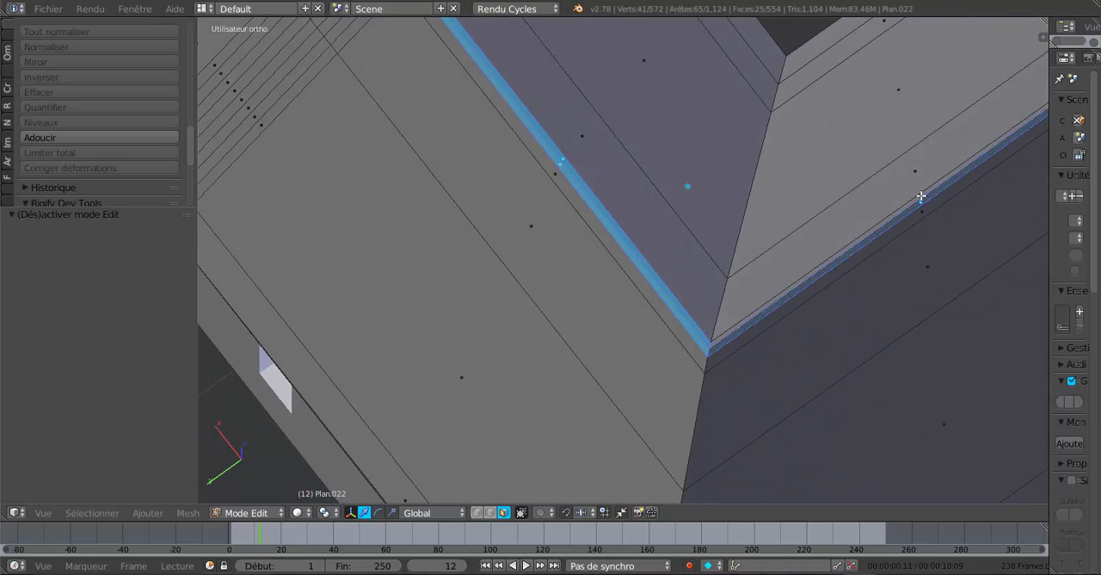
pyautogui.keyDown('shift'); pyautogui.rightClick(923, 197); pyautogui.keyUp('shift')
pyautogui.scroll(-4, 865, 262)
pyautogui.moveTo(821, 274); pyautogui.dragTo(684, 246, button='middle')
pyautogui.scroll(4, 684, 294)
pyautogui.keyDown('shift'); pyautogui.rightClick(683, 309); pyautogui.keyUp('shift')
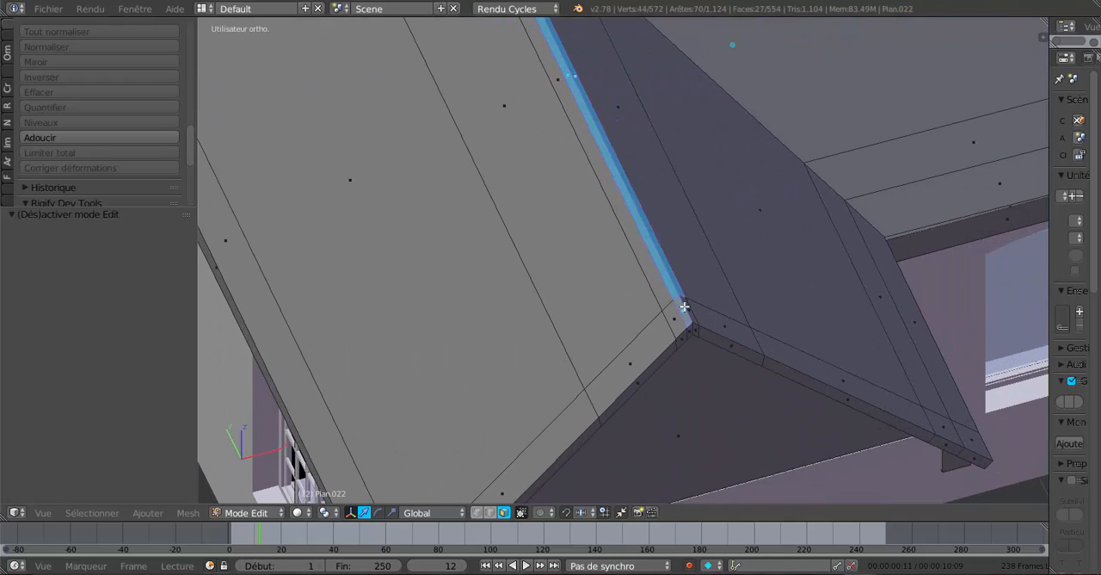
pyautogui.keyDown('shift'); pyautogui.rightClick(689, 307); pyautogui.keyUp('shift')
pyautogui.scroll(-4, 684, 334)
pyautogui.moveTo(664, 346); pyautogui.dragTo(676, 287, button='middle')
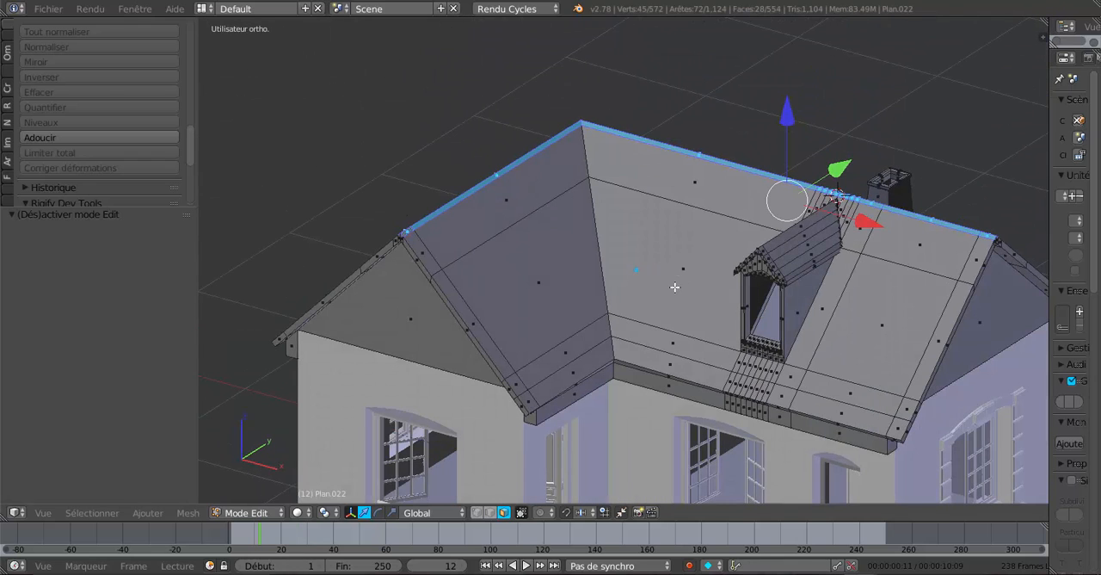
# Extrude the selected ridge faces in place, raise them slightly along Z, and check the ridge in object mode.
pyautogui.press('e')
pyautogui.rightClick(718, 253)
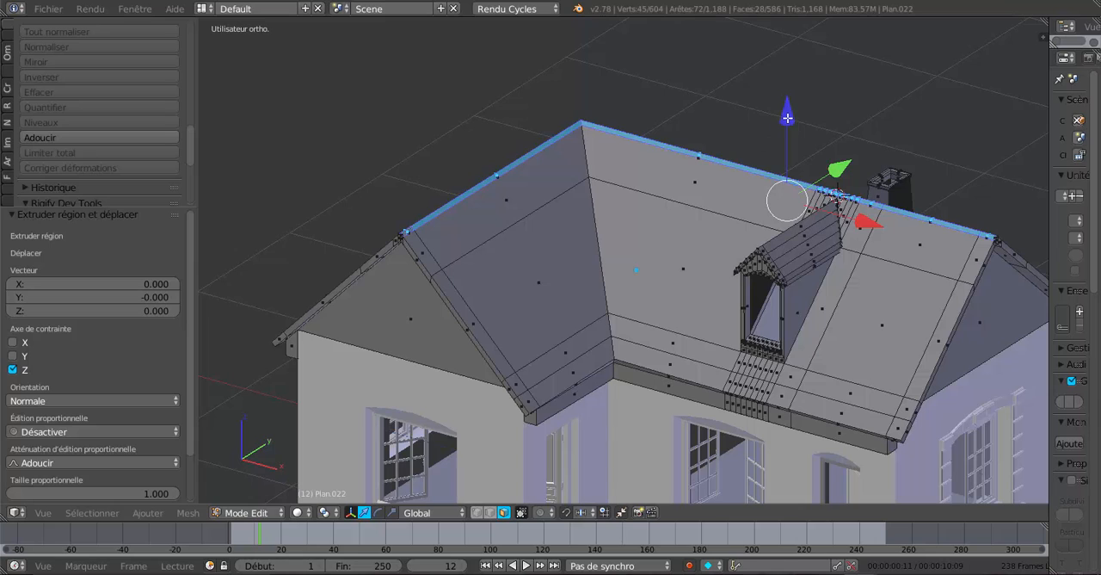
pyautogui.moveTo(787, 118); pyautogui.dragTo(790, 120)
pyautogui.moveTo(734, 230); pyautogui.dragTo(821, 327, button='middle')
pyautogui.scroll(3, 650, 243)
pyautogui.press('Tab')
pyautogui.scroll(-4, 650, 243)
pyautogui.scroll(2, 844, 249)
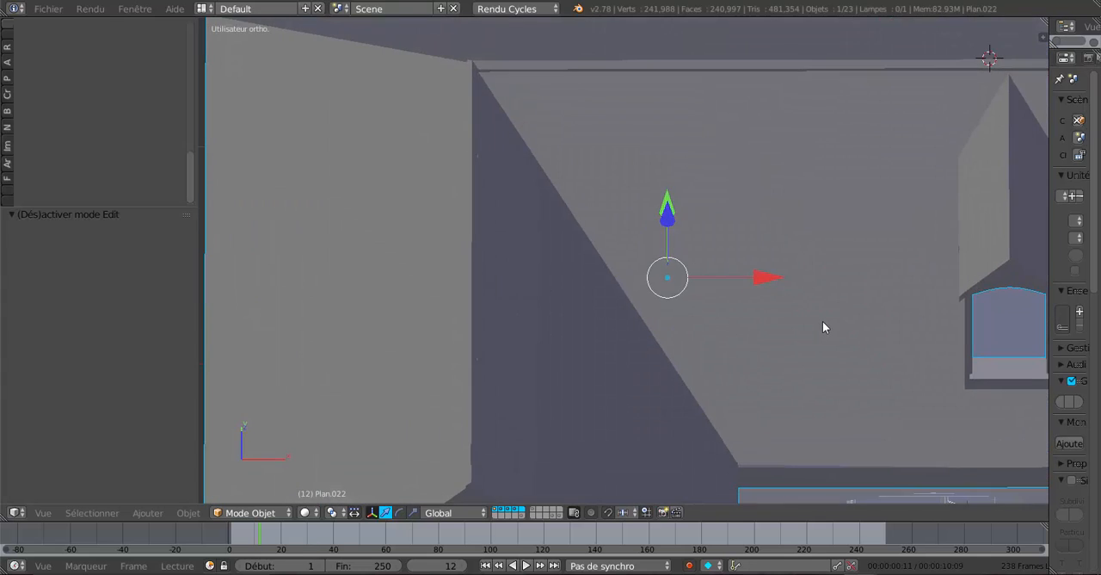
# Deselect the side wing's raised ridge faces on both slopes, keeping only the main ridge faces selected.
pyautogui.press('Tab')
pyautogui.moveTo(701, 310)
pyautogui.keyDown('shift'); pyautogui.mouseDown(button='middle')
pyautogui.moveTo(758, 310)
pyautogui.moveTo(711, 319)
pyautogui.mouseUp(button='middle'); pyautogui.keyUp('shift')
pyautogui.scroll(-5, 730, 301)
pyautogui.scroll(3, 626, 289)
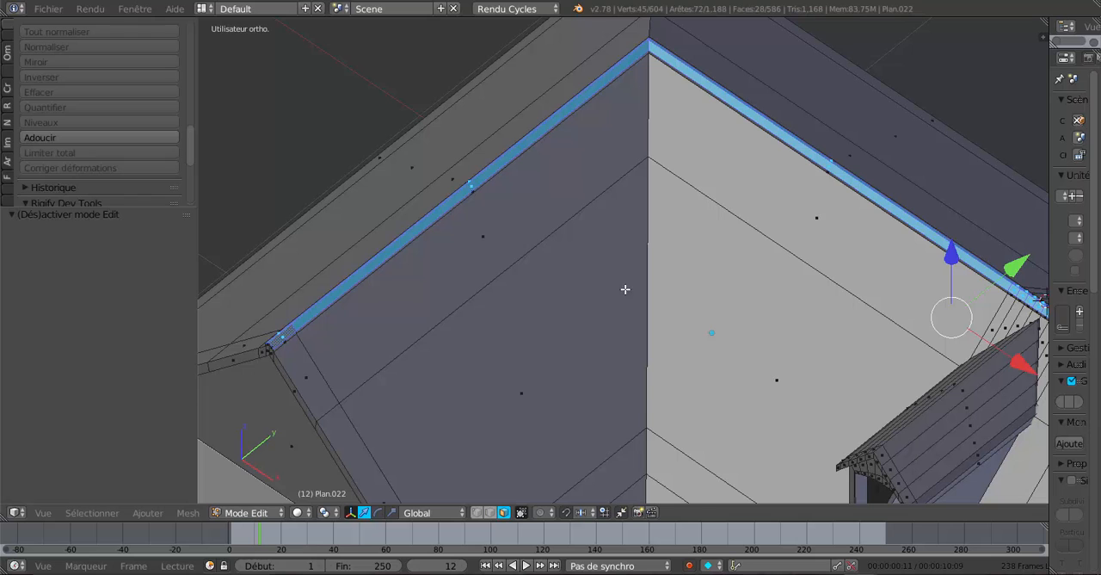
pyautogui.keyDown('shift'); pyautogui.rightClick(475, 190); pyautogui.keyUp('shift')
pyautogui.keyDown('shift'); pyautogui.rightClick(288, 334); pyautogui.keyUp('shift')
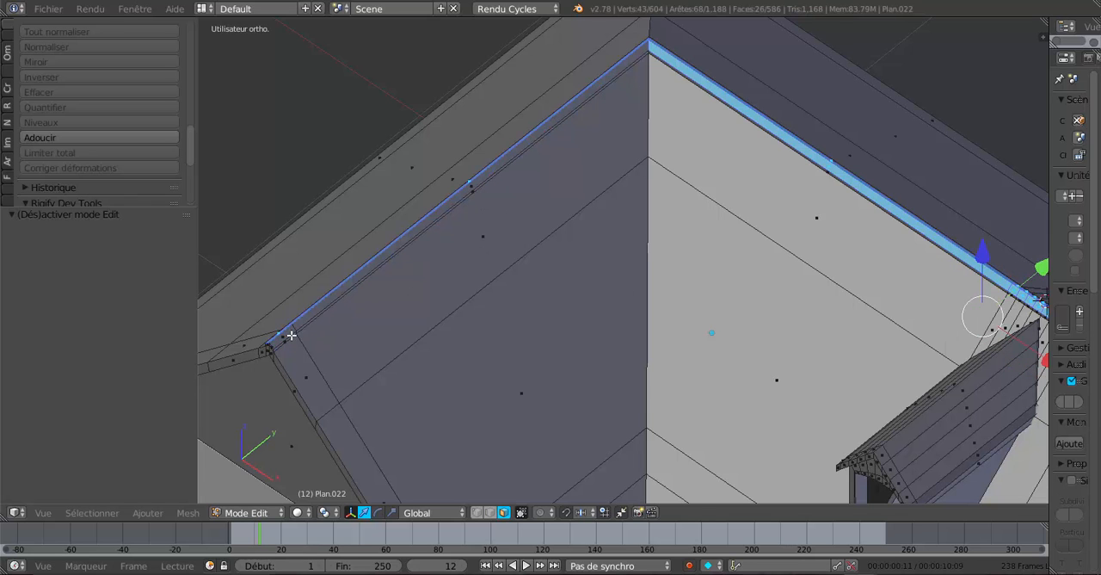
pyautogui.moveTo(358, 329); pyautogui.dragTo(576, 310, button='middle')
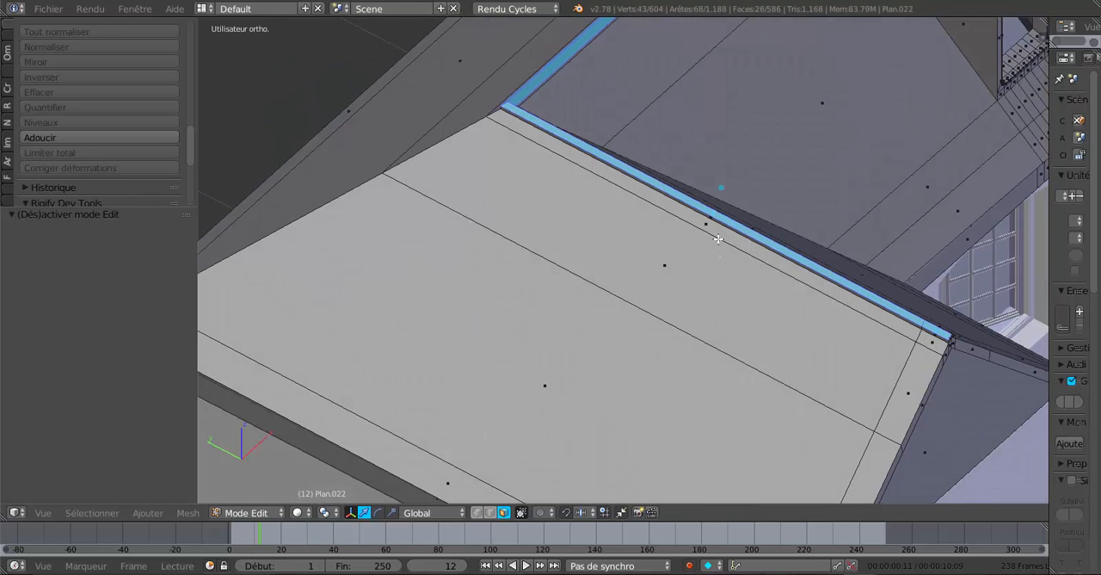
pyautogui.keyDown('shift'); pyautogui.rightClick(705, 211); pyautogui.keyUp('shift')
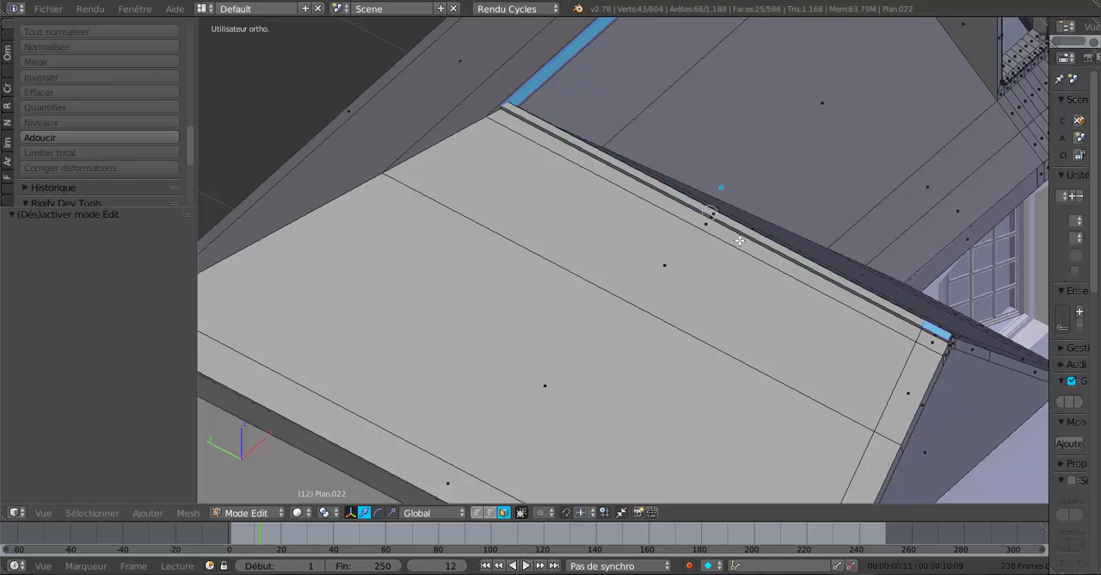
pyautogui.keyDown('shift'); pyautogui.rightClick(935, 332); pyautogui.keyUp('shift')
pyautogui.keyDown('shift'); pyautogui.rightClick(936, 331); pyautogui.keyUp('shift')
# Widen the main ridge cap by scaling its selected faces by 1.454 along Y, and check it in object mode.
pyautogui.moveTo(938, 315); pyautogui.dragTo(549, 343, button='middle')
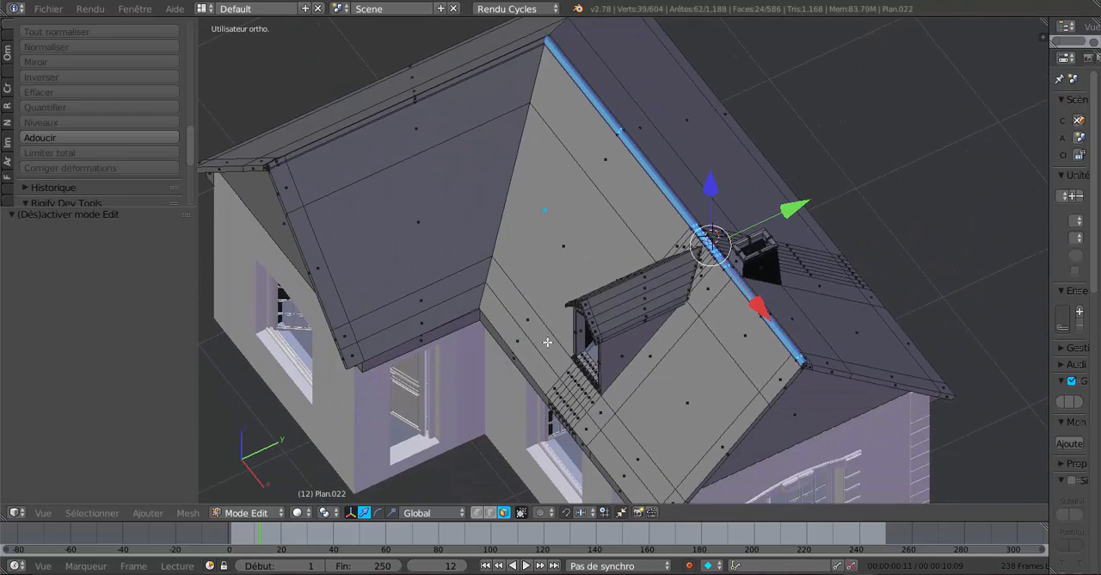
pyautogui.click(393, 511)
pyautogui.scroll(2, 696, 342)
pyautogui.scroll(1, 696, 343)
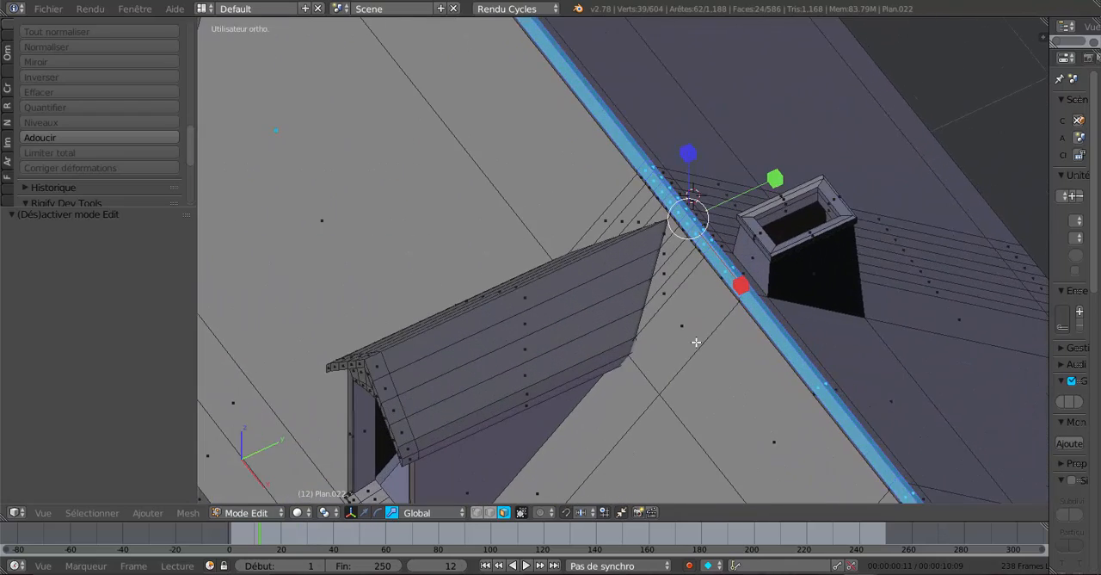
pyautogui.moveTo(776, 178); pyautogui.dragTo(820, 166)
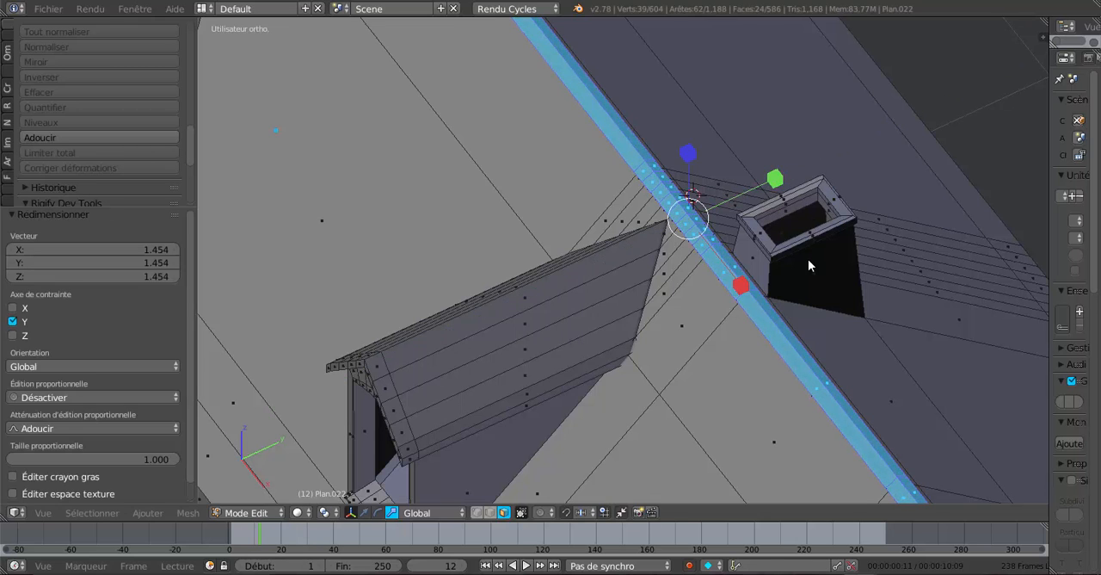
pyautogui.press('Tab')
pyautogui.moveTo(736, 351); pyautogui.dragTo(726, 313, button='middle')
pyautogui.scroll(-2, 718, 319)
pyautogui.scroll(-5, 726, 317)
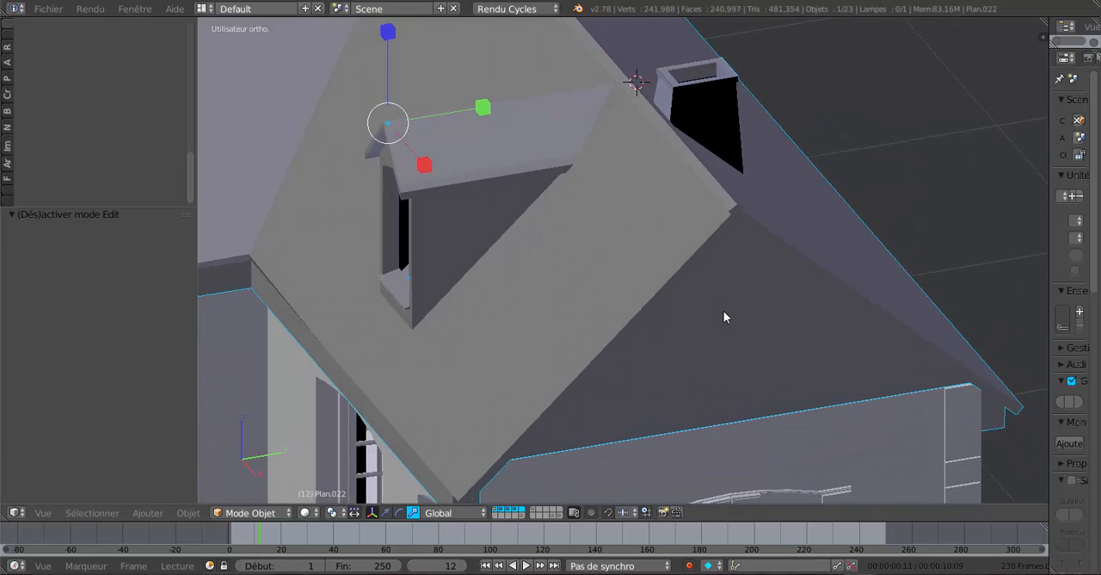
pyautogui.moveTo(617, 327); pyautogui.dragTo(730, 355, button='middle')
# Select only the side wing's four raised ridge faces, including the two short ones at its gable end.
pyautogui.press('Tab')
pyautogui.scroll(2, 550, 327)
pyautogui.moveTo(550, 326); pyautogui.dragTo(659, 278, button='middle')
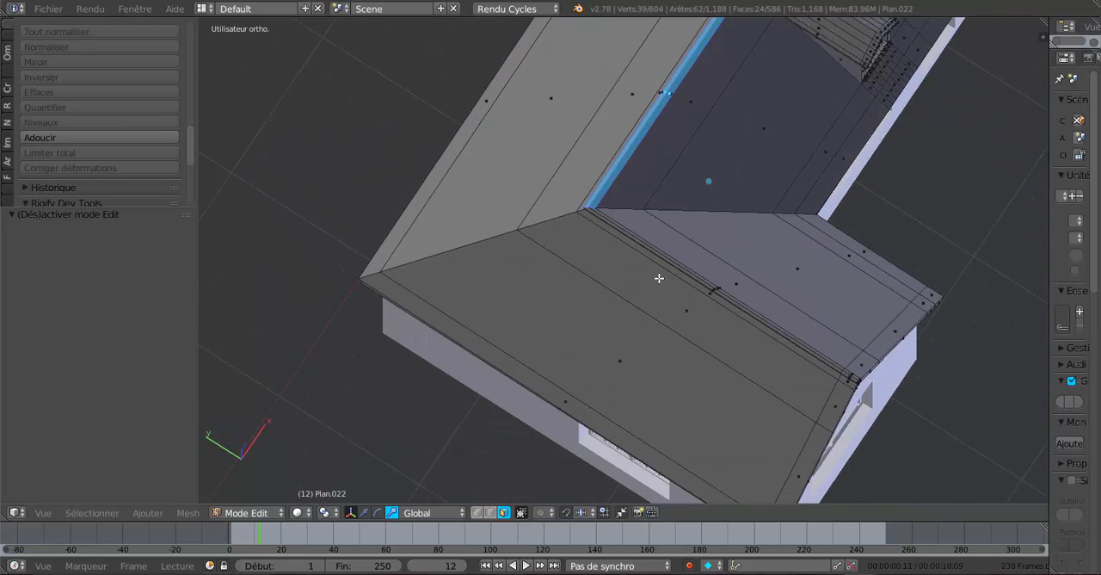
pyautogui.scroll(2, 654, 250)
pyautogui.scroll(4, 685, 270)
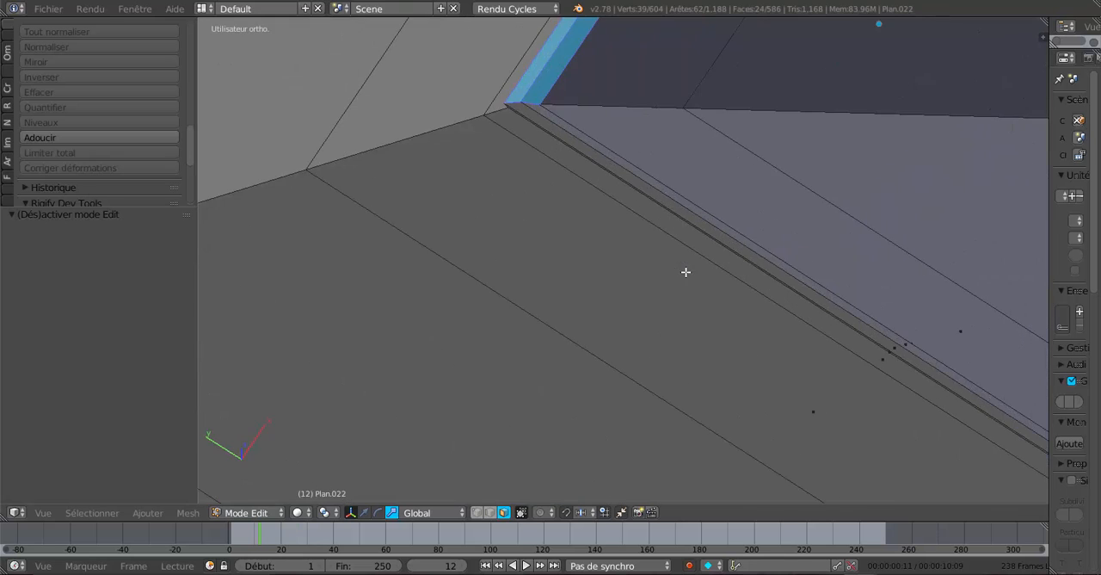
pyautogui.scroll(1, 686, 284)
pyautogui.keyDown('shift'); pyautogui.moveTo(686, 287); pyautogui.dragTo(702, 390, button='middle'); pyautogui.keyUp('shift')
pyautogui.rightClick(609, 271)
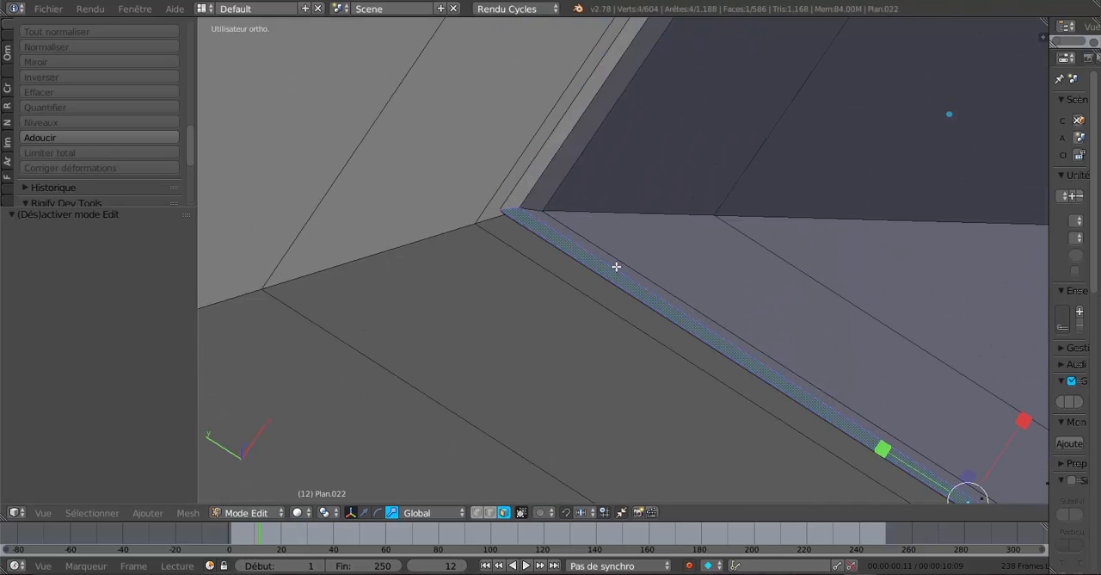
pyautogui.keyDown('shift'); pyautogui.rightClick(616, 266); pyautogui.keyUp('shift')
pyautogui.moveTo(728, 344); pyautogui.dragTo(604, 204, button='middle')
pyautogui.scroll(2, 740, 344)
pyautogui.keyDown('shift'); pyautogui.rightClick(771, 351); pyautogui.keyUp('shift')
pyautogui.keyDown('shift'); pyautogui.rightClick(787, 354); pyautogui.keyUp('shift')
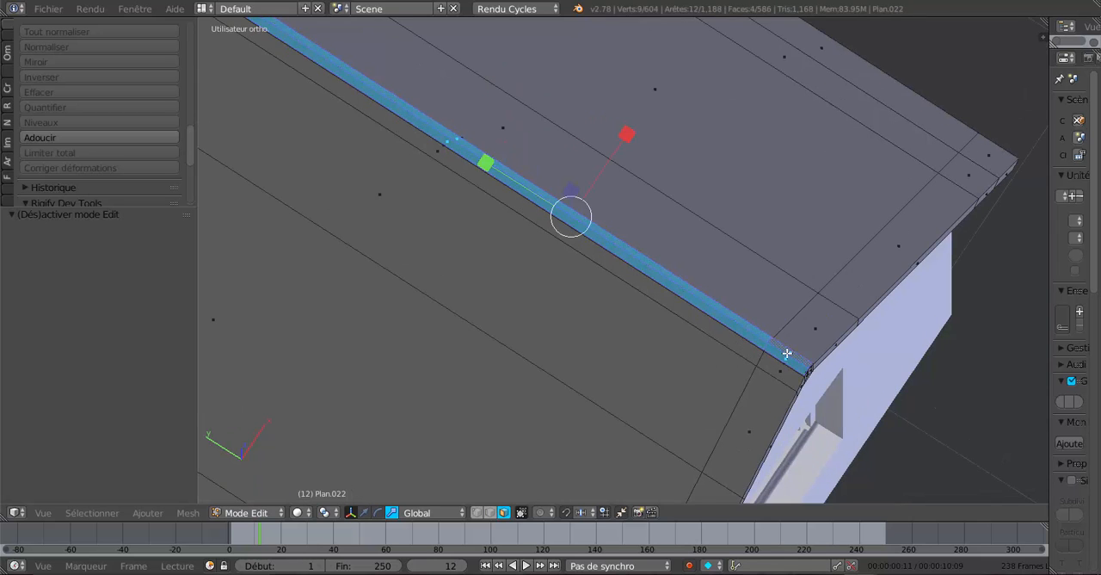
# Widen the wing's ridge cap in top view by scaling its faces by 1.767 along X, and return to object mode.
pyautogui.moveTo(788, 353); pyautogui.dragTo(749, 392, button='middle')
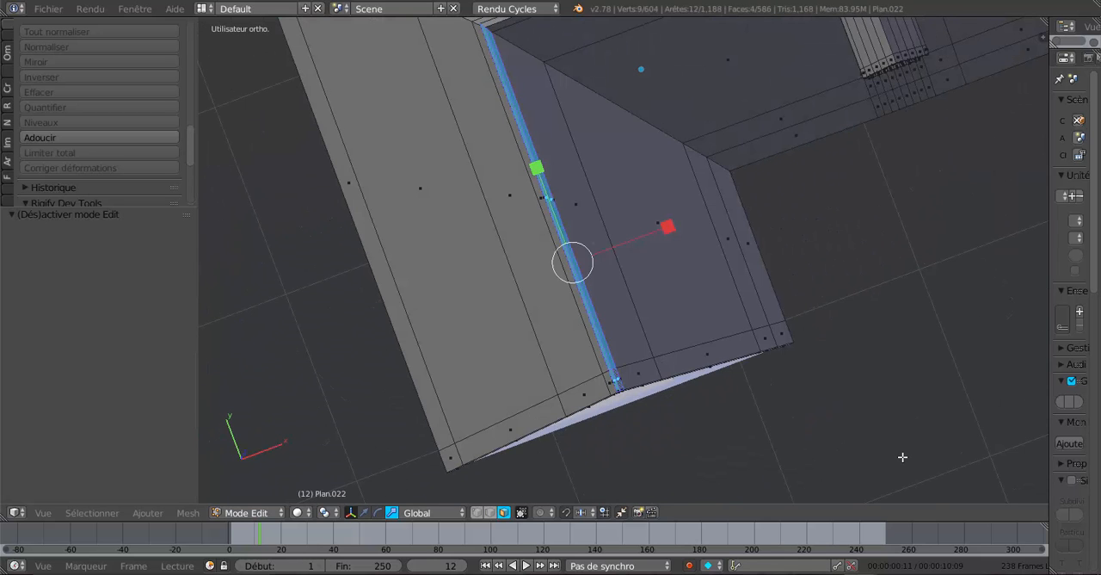
pyautogui.press('KP_7')
pyautogui.keyDown('shift'); pyautogui.scroll(5, 887, 399); pyautogui.keyUp('shift')
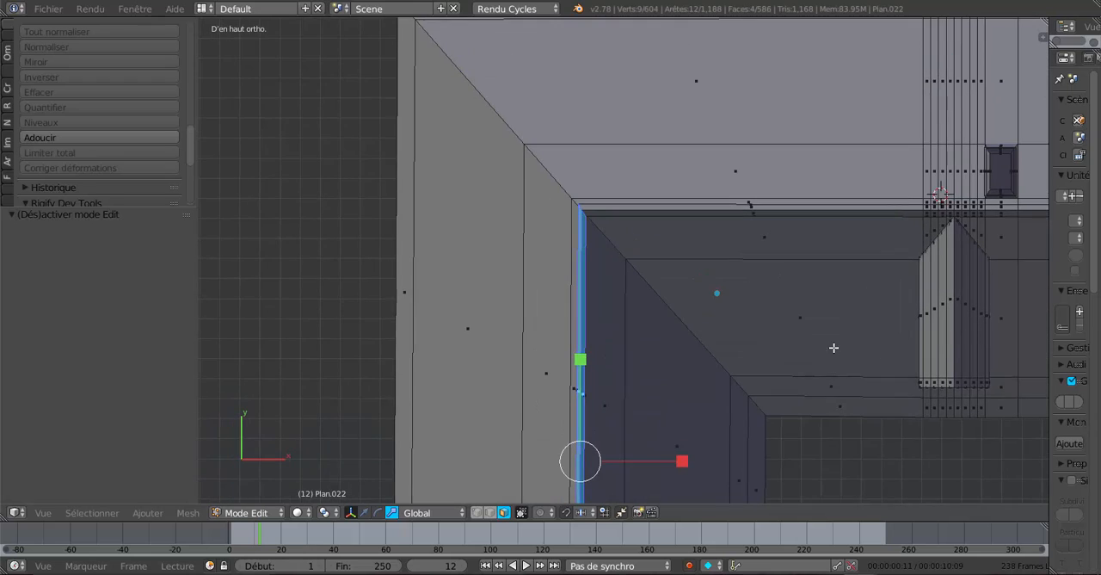
pyautogui.keyDown('shift'); pyautogui.scroll(-2, 834, 348); pyautogui.keyUp('shift')
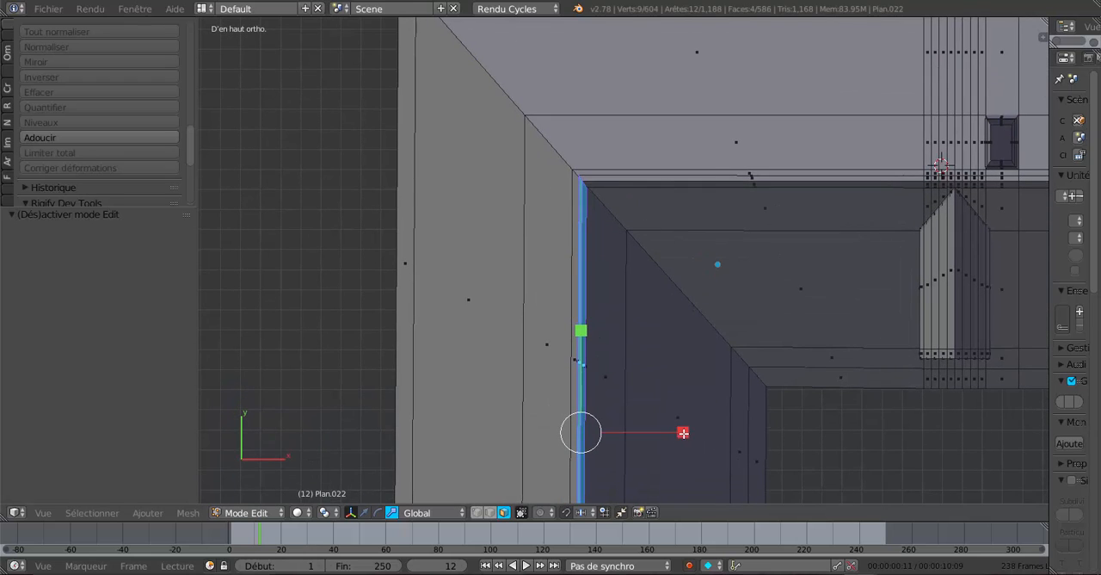
pyautogui.press('s')
pyautogui.press('x')
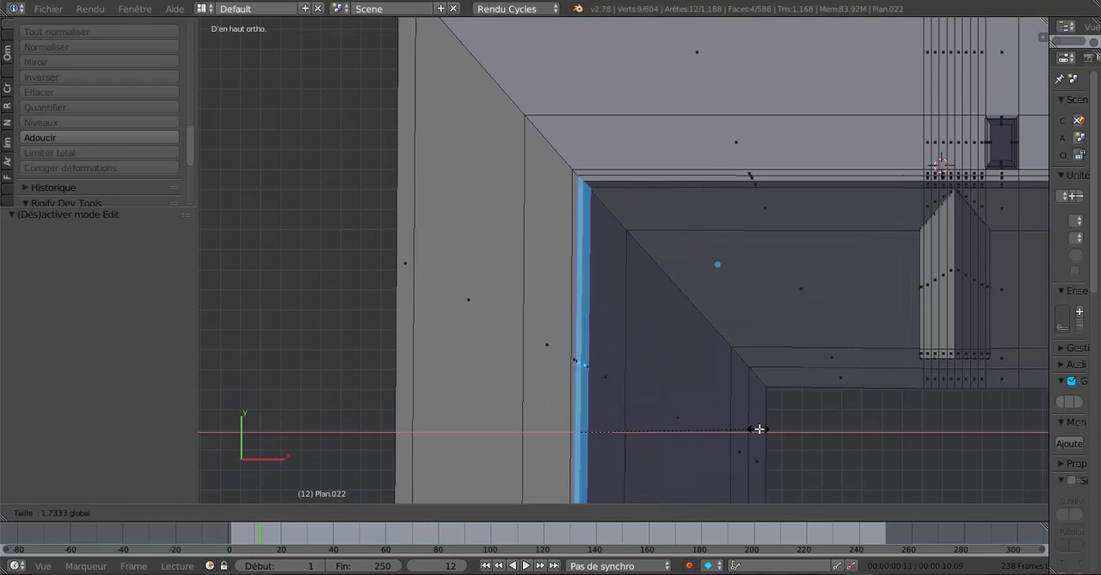
pyautogui.click(761, 428)
pyautogui.scroll(3, 609, 223)
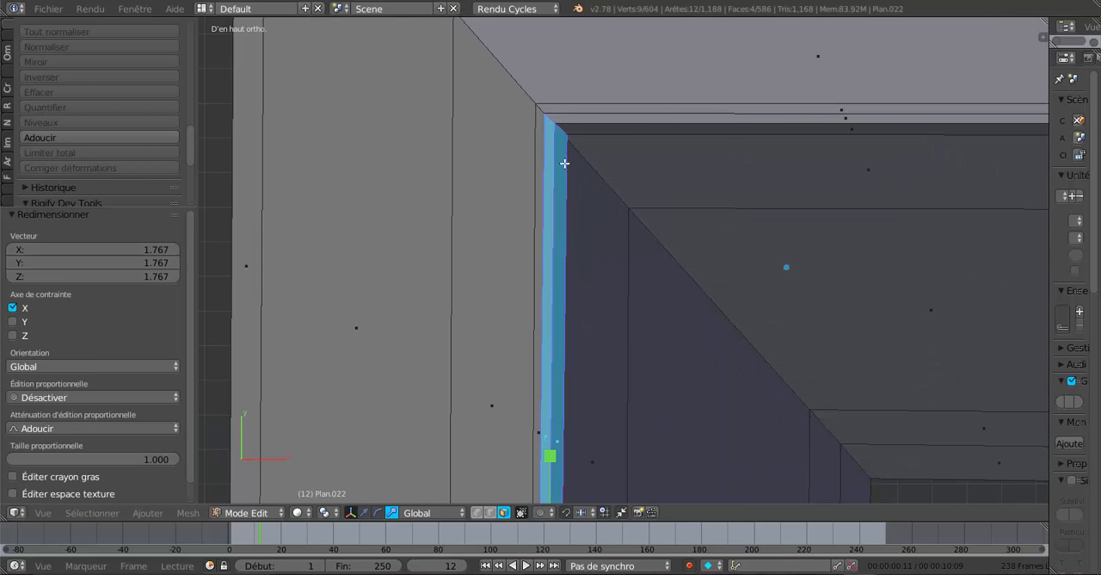
pyautogui.press('Tab')
pyautogui.scroll(-5, 755, 346)
pyautogui.moveTo(732, 388); pyautogui.dragTo(708, 264, button='middle')
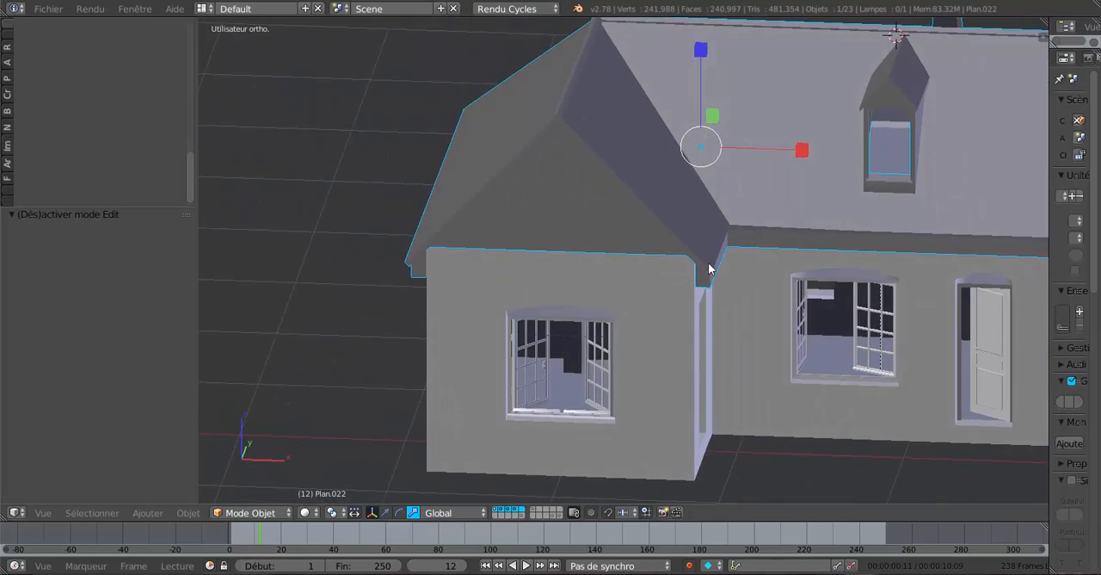
# Add the main ridge cap's faces on both slopes, from the gable end up to the chimney, to the selected wing ridge faces.
pyautogui.press('Tab')
pyautogui.moveTo(724, 207); pyautogui.dragTo(581, 229, button='middle')
pyautogui.scroll(2, 591, 242)
pyautogui.scroll(4, 602, 253)
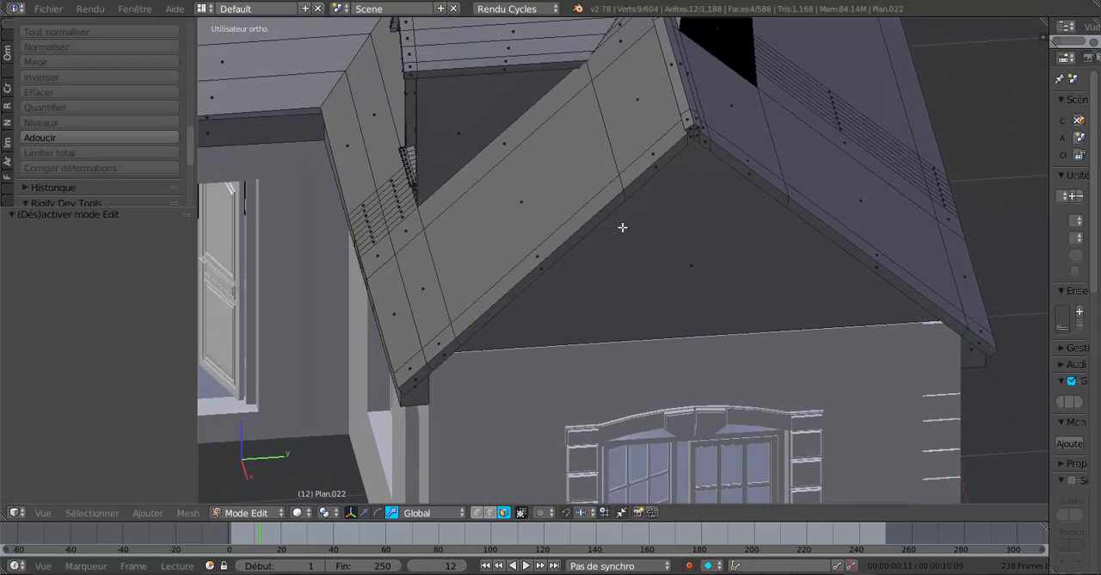
pyautogui.moveTo(656, 209); pyautogui.dragTo(660, 266, button='middle')
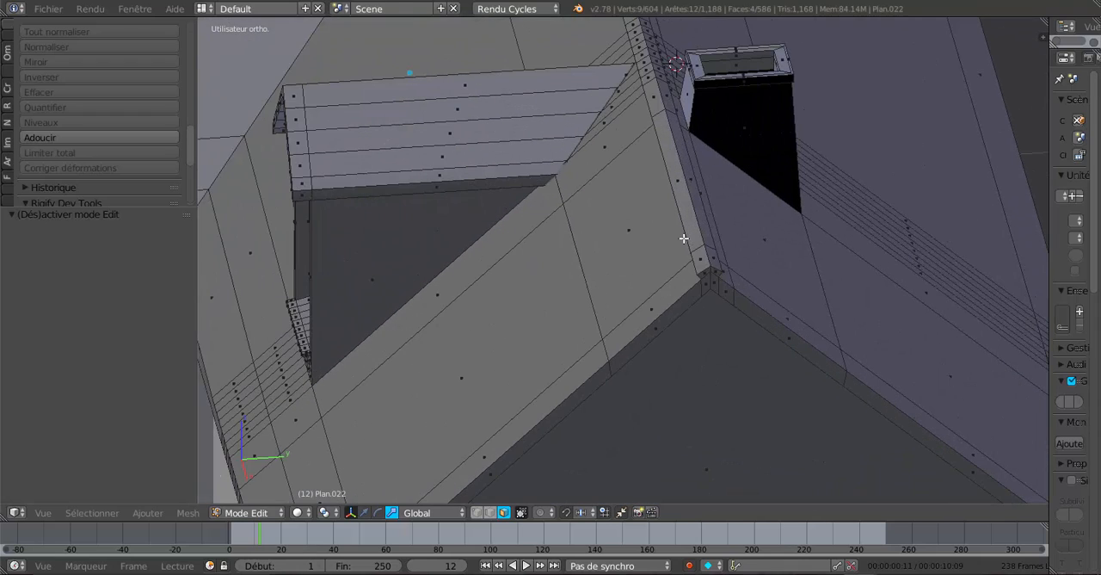
pyautogui.keyDown('shift'); pyautogui.rightClick(703, 260); pyautogui.keyUp('shift')
pyautogui.keyDown('shift'); pyautogui.rightClick(710, 249); pyautogui.keyUp('shift')
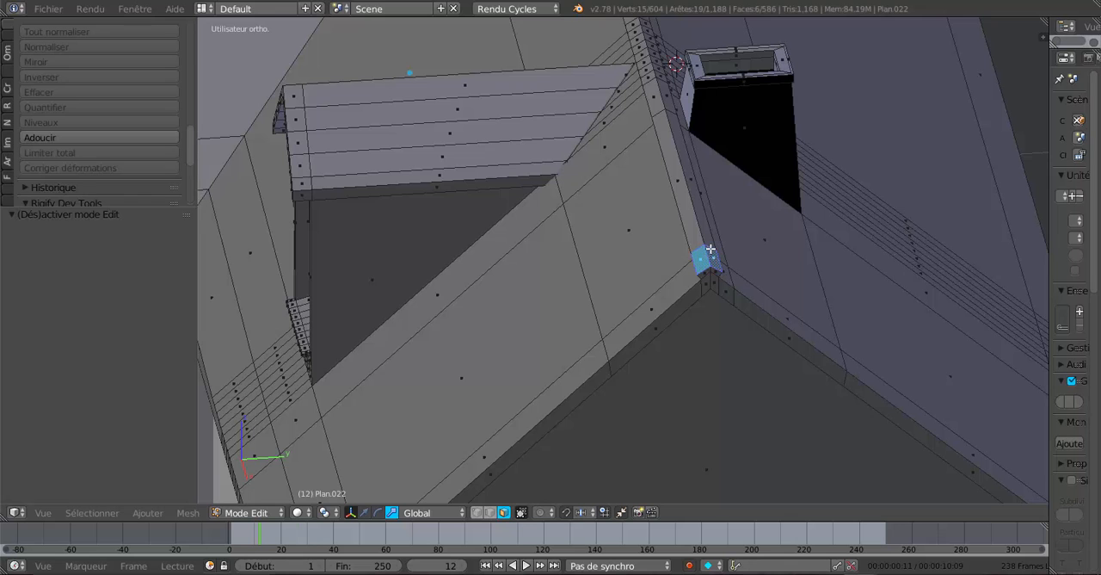
pyautogui.keyDown('shift'); pyautogui.rightClick(701, 232); pyautogui.keyUp('shift')
pyautogui.keyDown('shift'); pyautogui.rightClick(689, 216); pyautogui.keyUp('shift')
pyautogui.keyDown('shift'); pyautogui.rightClick(659, 106); pyautogui.keyUp('shift')
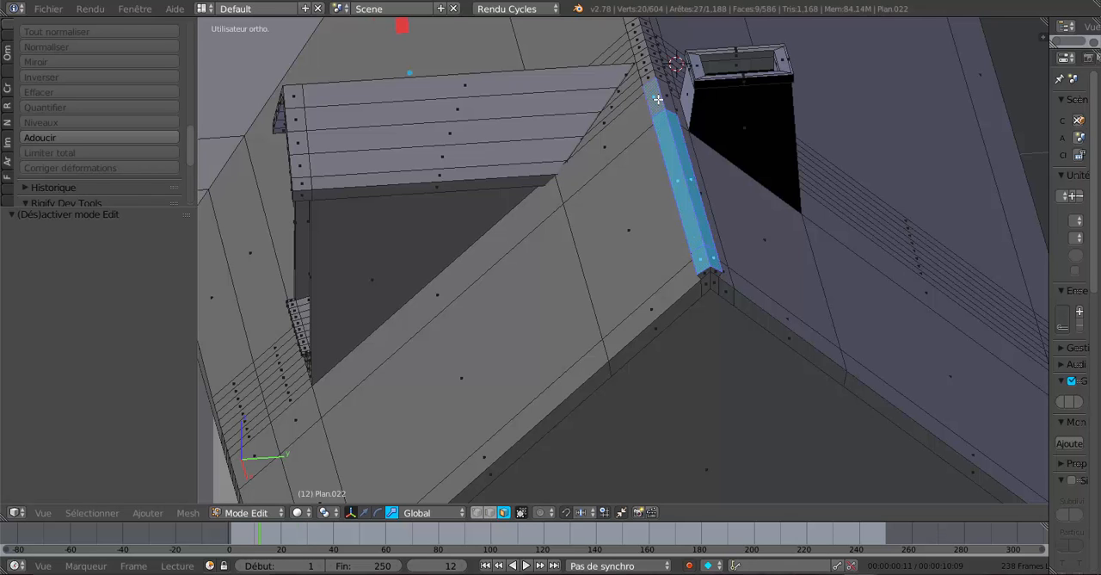
pyautogui.keyDown('shift'); pyautogui.rightClick(664, 95); pyautogui.keyUp('shift')
# Extend the selection along both slopes of the main ridge cap, past the chimney and dormer, until the whole ridge cap is selected.
pyautogui.moveTo(663, 95); pyautogui.dragTo(869, 303, button='middle')
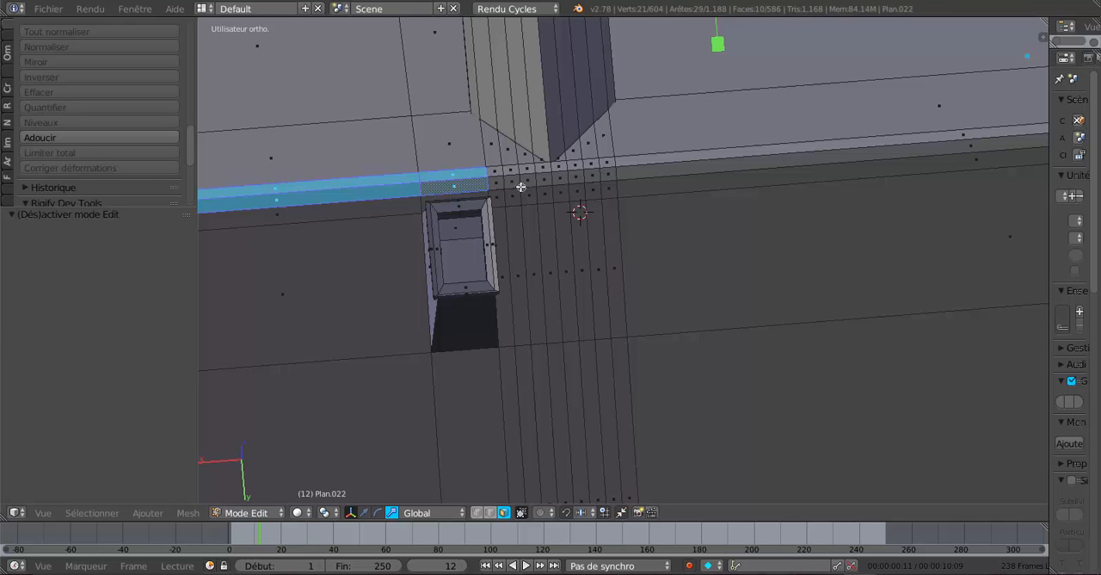
pyautogui.keyDown('shift'); pyautogui.rightClick(496, 179); pyautogui.keyUp('shift')
pyautogui.keyDown('shift'); pyautogui.rightClick(514, 177); pyautogui.keyUp('shift')
pyautogui.moveTo(525, 177); pyautogui.dragTo(639, 165)
pyautogui.moveTo(682, 187); pyautogui.dragTo(694, 289, button='middle')
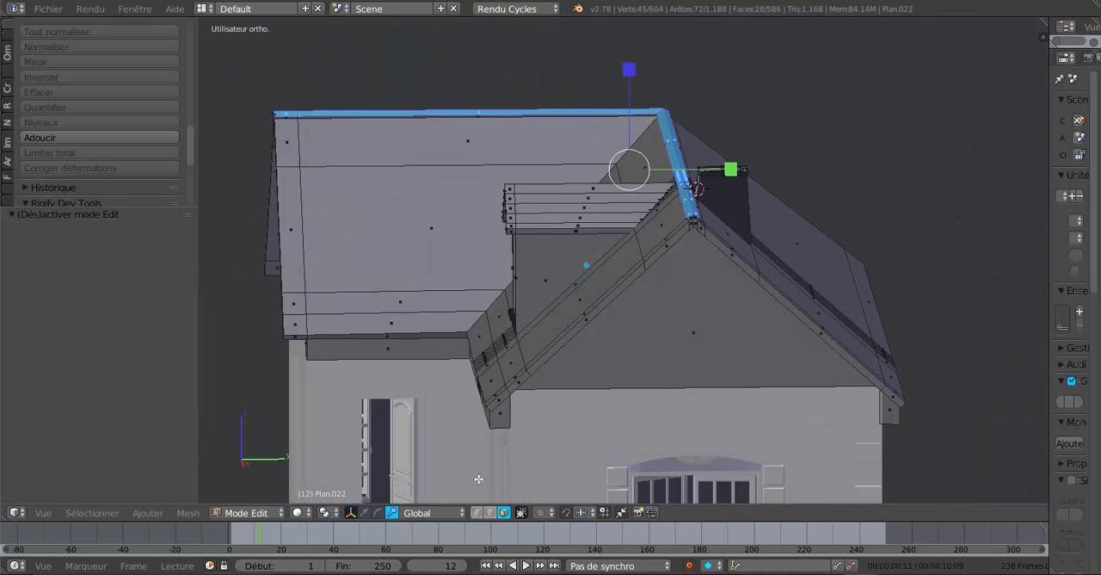
# Lower the whole selected ridge cap slightly along Z and check the roof in object mode.
pyautogui.click(365, 513)
pyautogui.scroll(3, 582, 305)
pyautogui.keyDown('shift'); pyautogui.moveTo(755, 256); pyautogui.dragTo(691, 346, button='middle'); pyautogui.keyUp('shift')
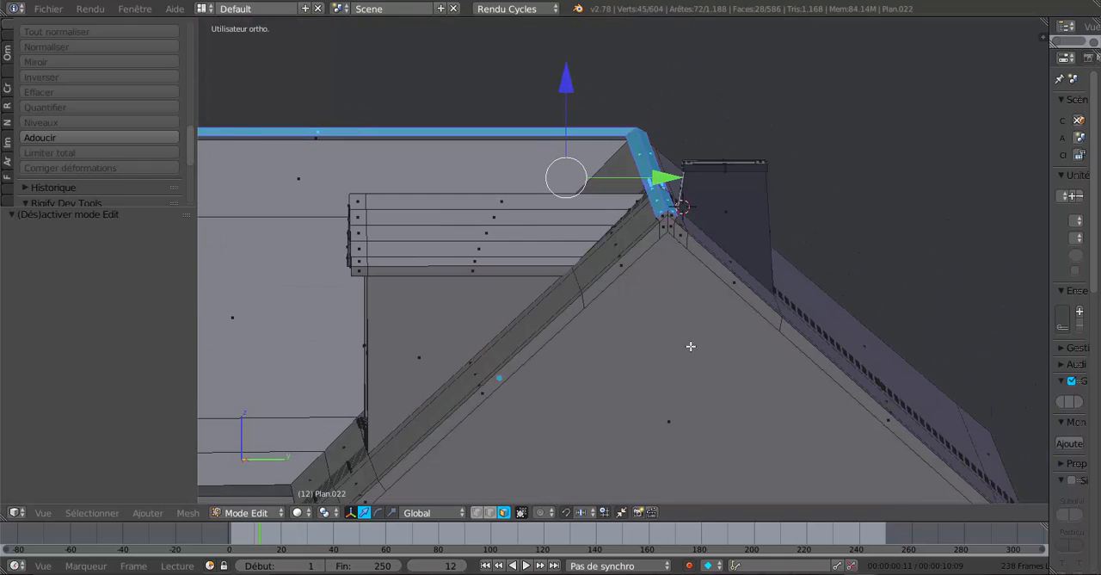
pyautogui.scroll(3, 677, 299)
pyautogui.keyDown('shift'); pyautogui.moveTo(679, 308); pyautogui.dragTo(682, 382, button='middle'); pyautogui.keyUp('shift')
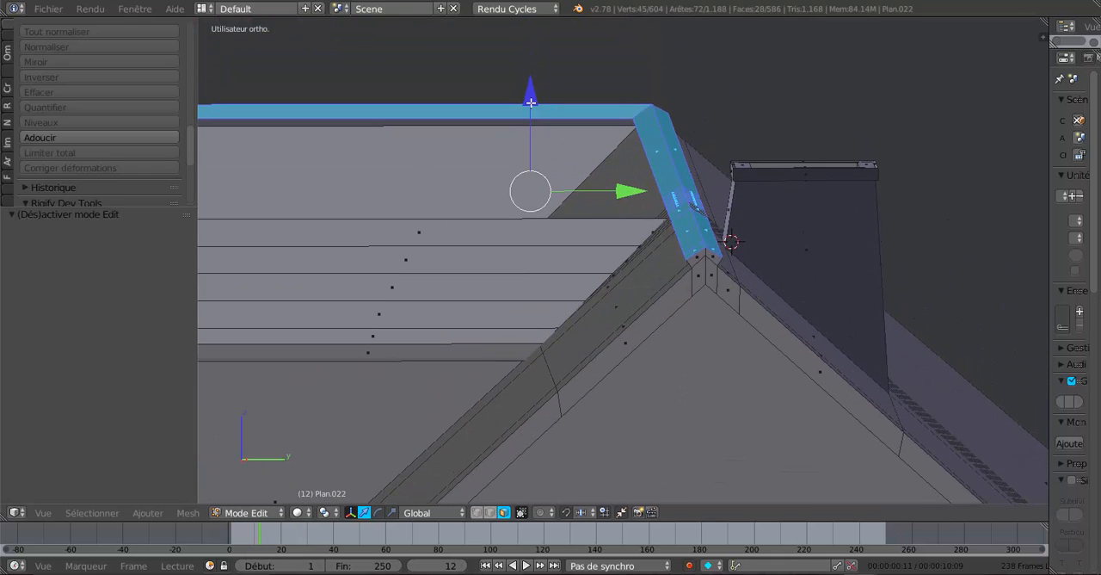
pyautogui.moveTo(530, 101); pyautogui.dragTo(534, 106)
pyautogui.press('Tab')
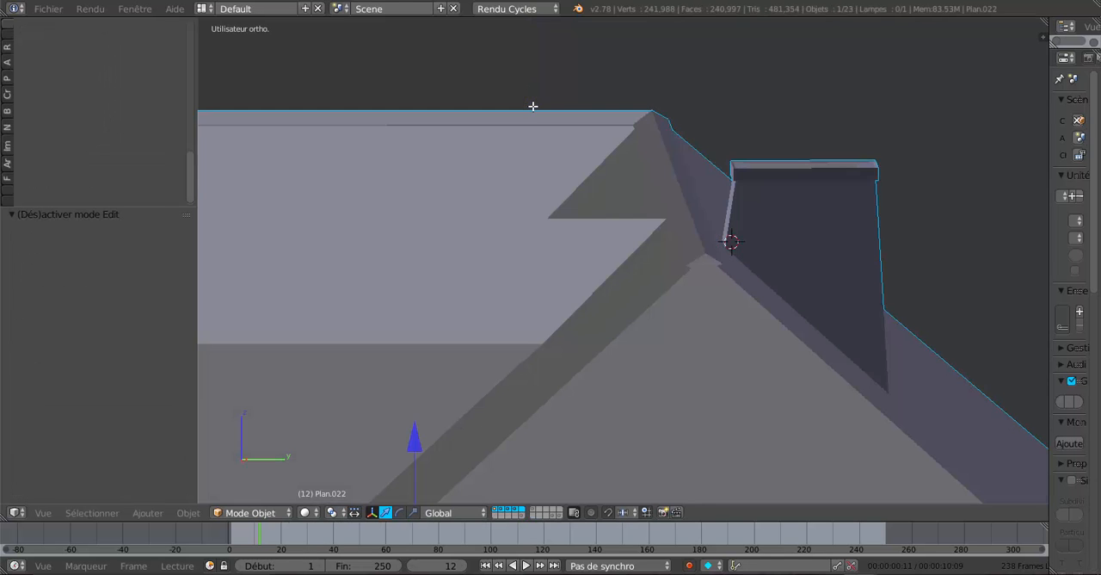
pyautogui.moveTo(533, 105); pyautogui.dragTo(718, 295, button='middle')
pyautogui.press('Tab')
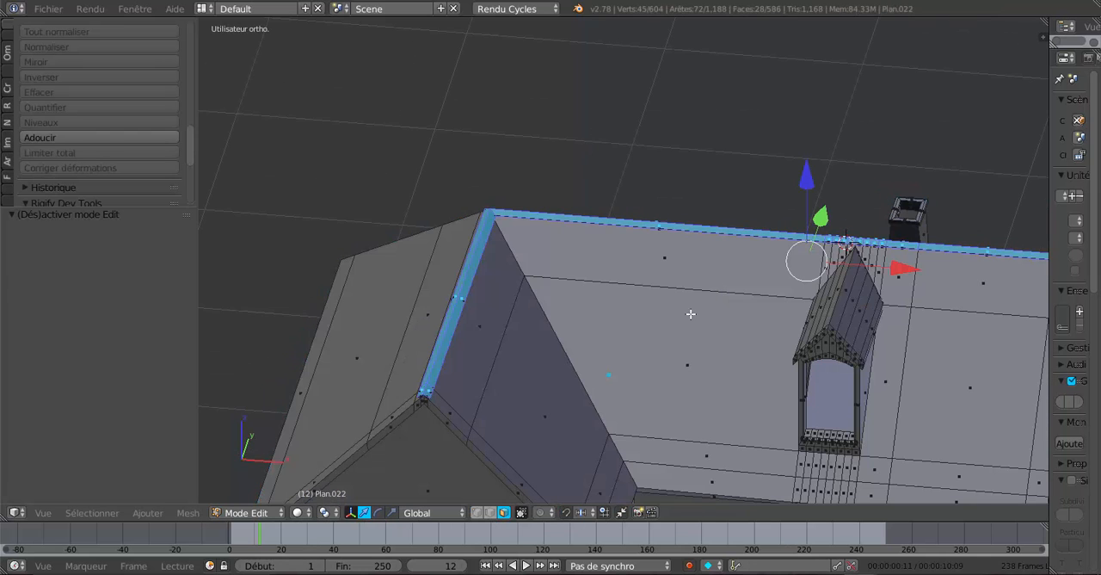
# Raise the selected ridge cap by 0.010 along Z.
pyautogui.keyDown('shift'); pyautogui.moveTo(579, 368); pyautogui.dragTo(666, 234, button='middle'); pyautogui.keyUp('shift')
pyautogui.scroll(2, 611, 258)
pyautogui.moveTo(612, 259); pyautogui.dragTo(646, 240, button='middle')
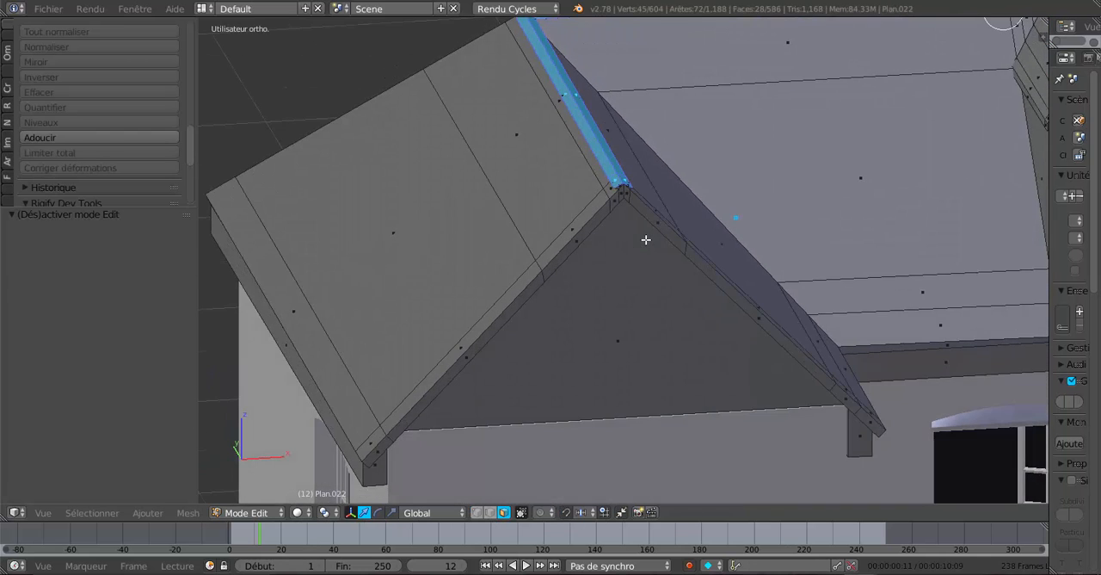
pyautogui.scroll(5, 645, 214)
pyautogui.keyDown('shift'); pyautogui.moveTo(640, 200); pyautogui.dragTo(641, 325, button='middle'); pyautogui.keyUp('shift')
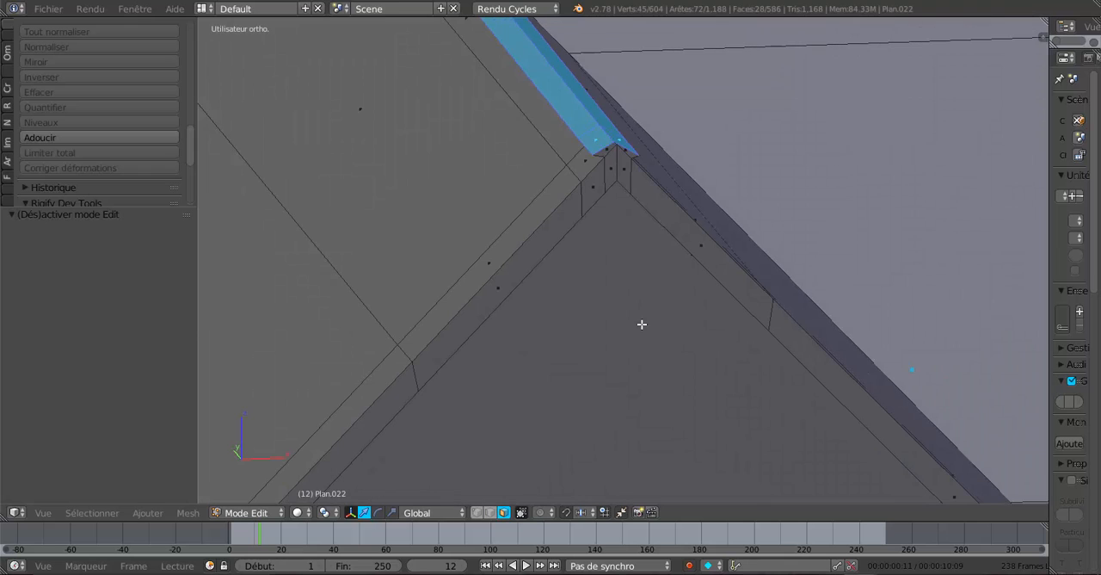
pyautogui.moveTo(606, 152); pyautogui.dragTo(656, 195, button='middle')
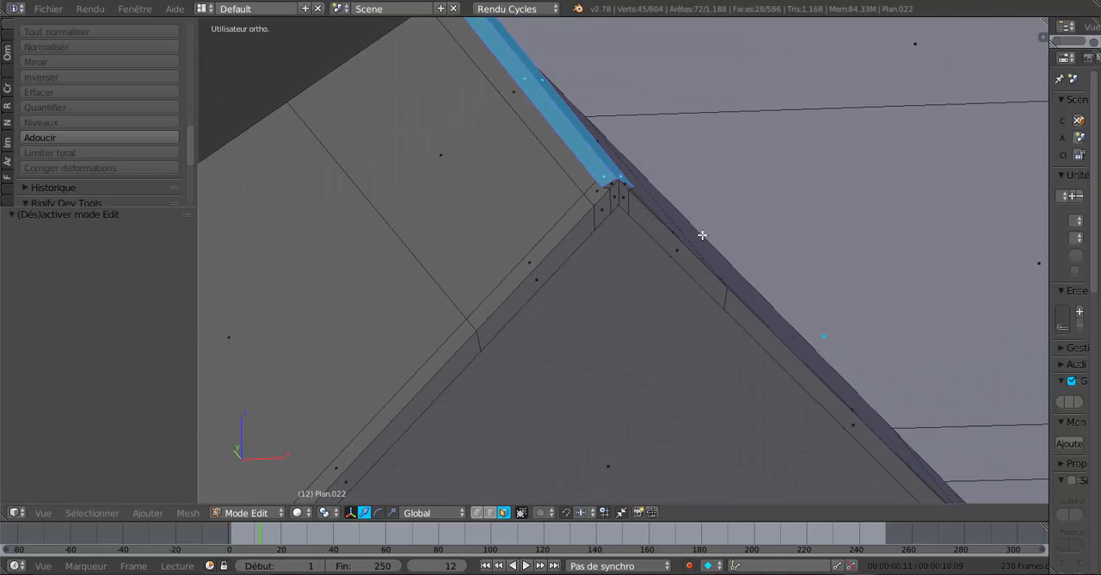
pyautogui.scroll(-3, 702, 235)
pyautogui.keyDown('shift'); pyautogui.moveTo(731, 241); pyautogui.dragTo(638, 279, button='middle'); pyautogui.keyUp('shift')
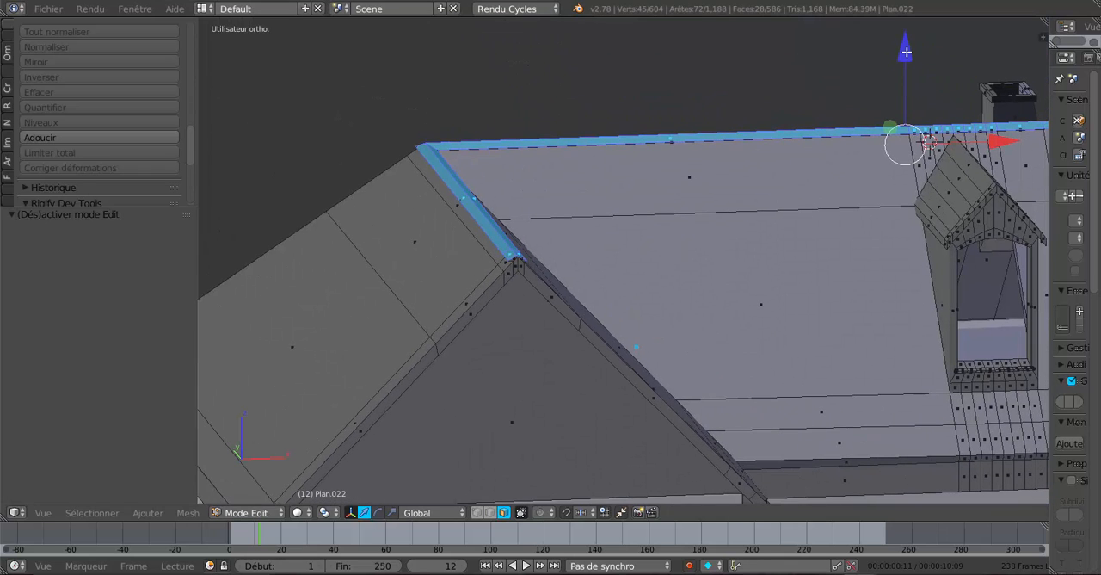
pyautogui.moveTo(906, 52); pyautogui.dragTo(908, 48)
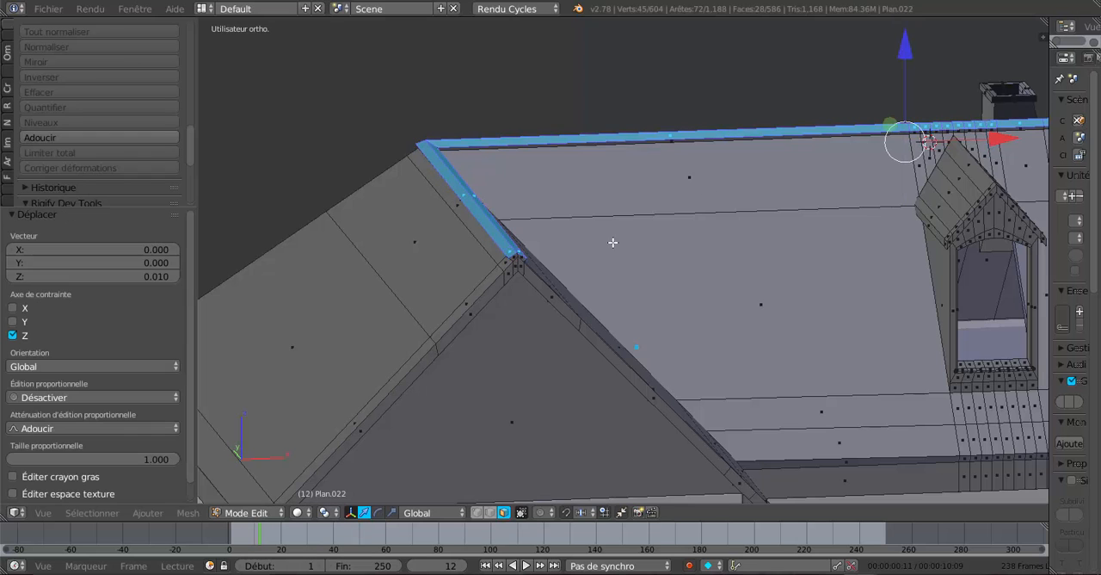
# Select only the four small end faces of the side wing's ridge at its gable peak.
pyautogui.scroll(3, 456, 280)
pyautogui.scroll(2, 373, 272)
pyautogui.rightClick(349, 252)
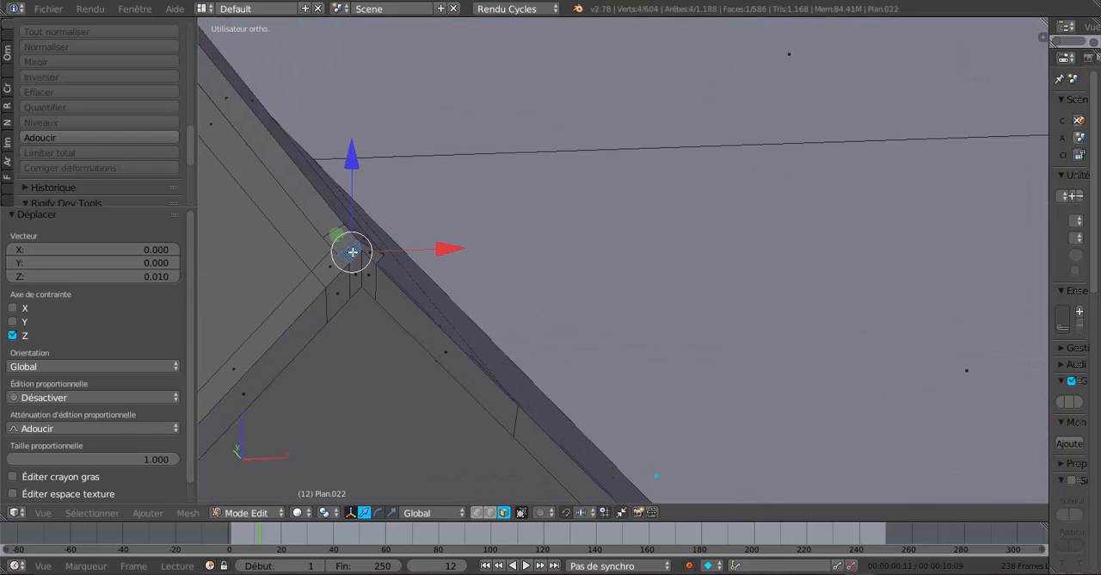
pyautogui.keyDown('shift'); pyautogui.rightClick(367, 253); pyautogui.keyUp('shift')
pyautogui.keyDown('shift'); pyautogui.rightClick(366, 274); pyautogui.keyUp('shift')
pyautogui.scroll(-5, 370, 280)
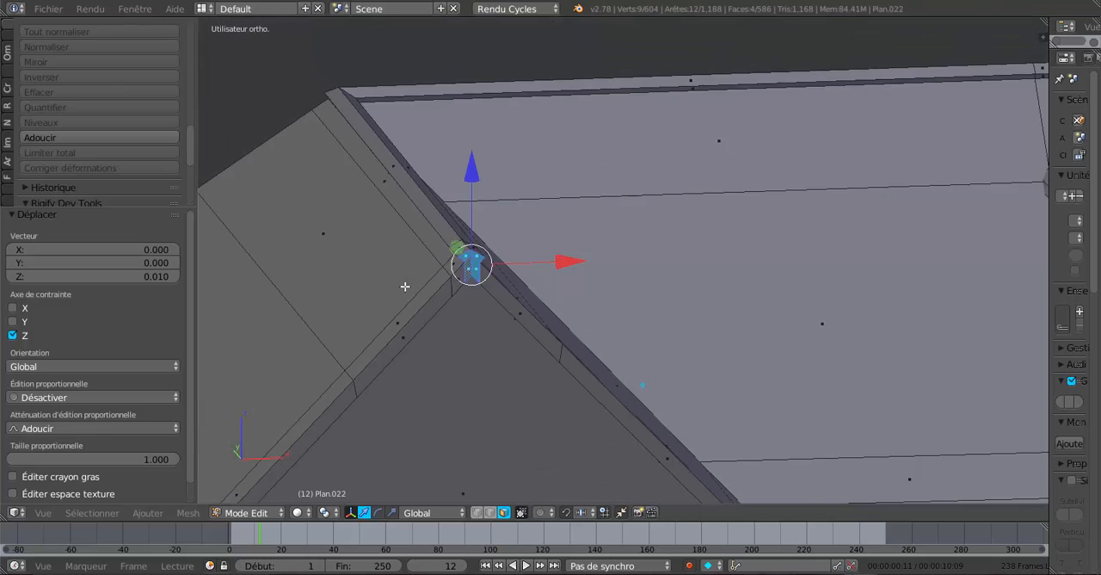
# Extrude the four ridge end faces of the side wing and move them outward by -0.014 along Y.
pyautogui.moveTo(719, 298); pyautogui.dragTo(529, 247, button='middle')
pyautogui.moveTo(612, 269); pyautogui.dragTo(688, 277, button='middle')
pyautogui.scroll(5, 689, 278)
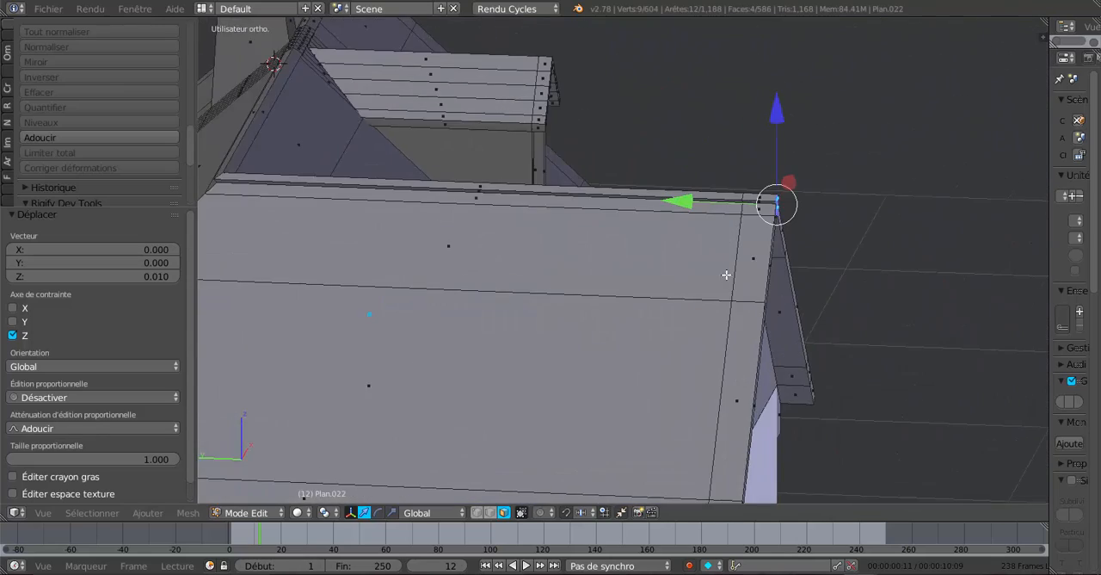
pyautogui.keyDown('shift'); pyautogui.moveTo(617, 320); pyautogui.dragTo(572, 353, button='middle'); pyautogui.keyUp('shift')
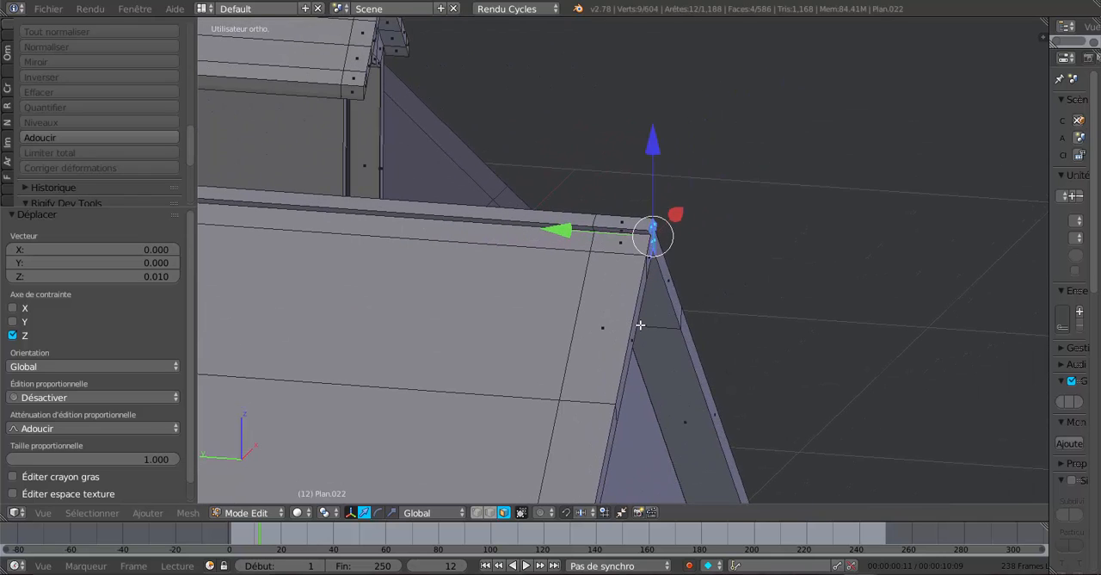
pyautogui.press('e')
pyautogui.click(653, 305)
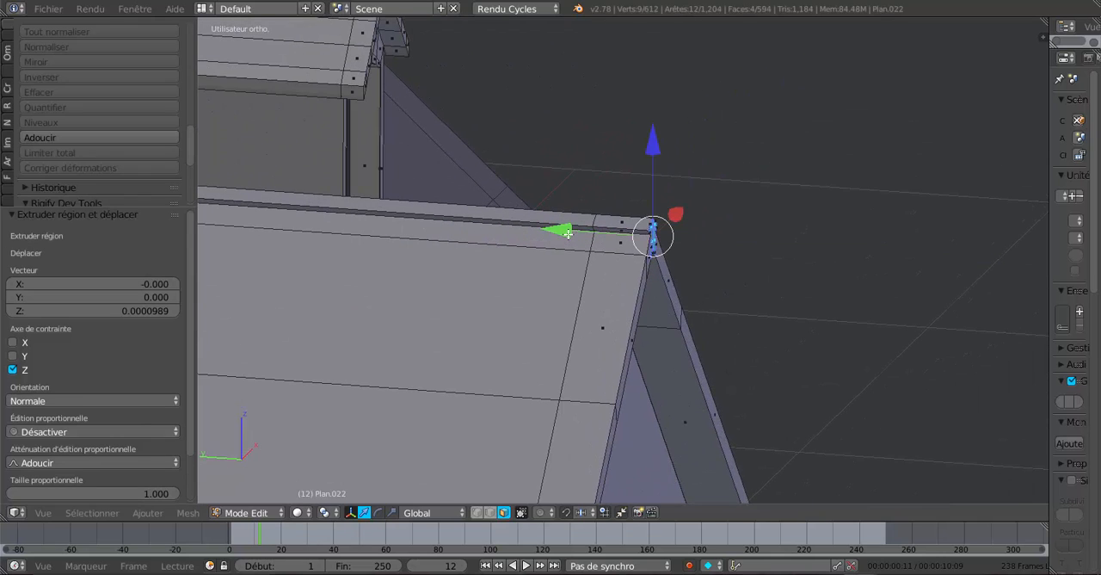
pyautogui.moveTo(568, 234); pyautogui.dragTo(575, 235)
pyautogui.scroll(-4, 881, 272)
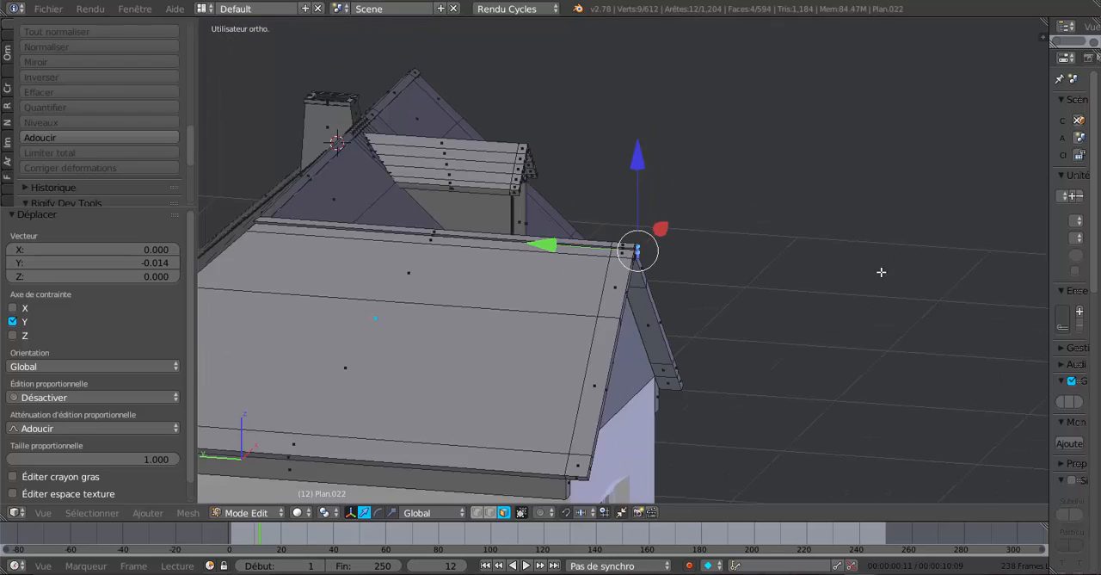
# Select only the four small end faces of the main ridge at its gable peak.
pyautogui.moveTo(881, 272); pyautogui.dragTo(618, 292, button='middle')
pyautogui.keyDown('shift'); pyautogui.moveTo(791, 301); pyautogui.dragTo(467, 318, button='middle'); pyautogui.keyUp('shift')
pyautogui.scroll(2, 797, 290)
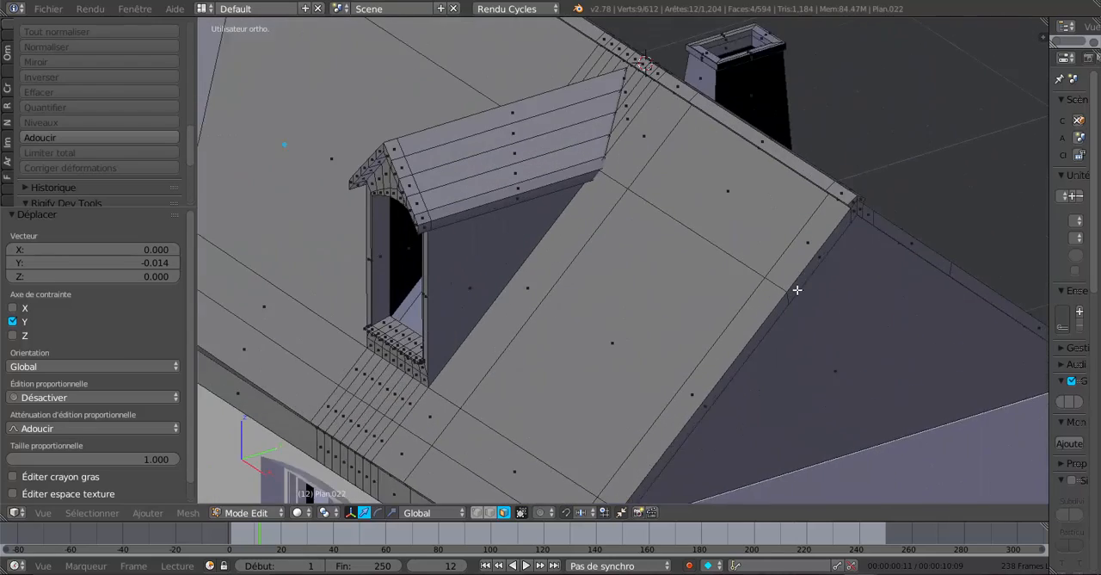
pyautogui.scroll(1, 796, 290)
pyautogui.keyDown('shift'); pyautogui.moveTo(896, 239); pyautogui.dragTo(768, 313, button='middle'); pyautogui.keyUp('shift')
pyautogui.rightClick(772, 276)
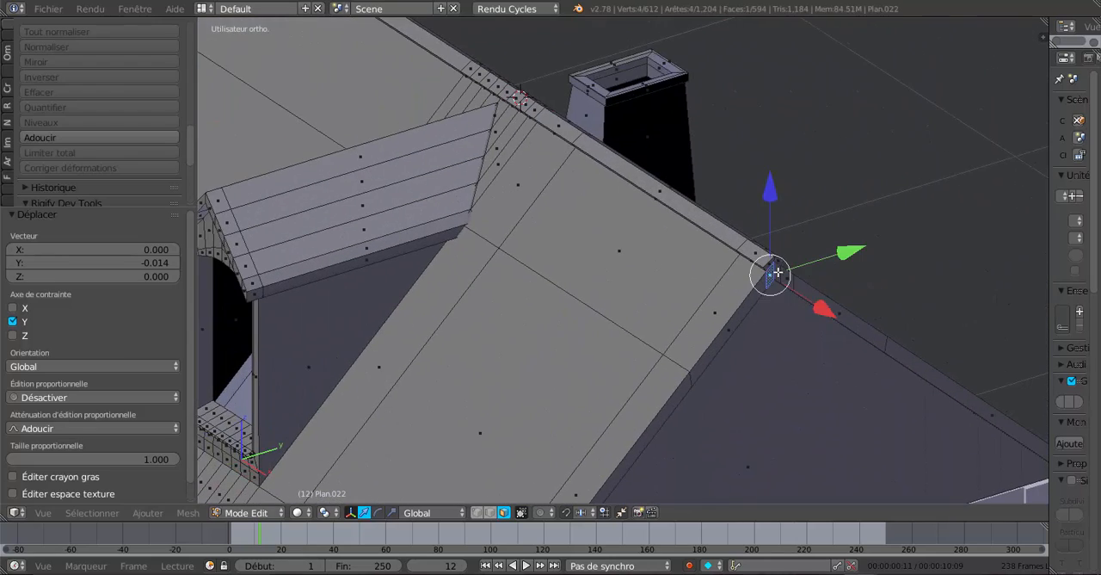
pyautogui.keyDown('shift'); pyautogui.rightClick(779, 272); pyautogui.keyUp('shift')
pyautogui.keyDown('shift'); pyautogui.rightClick(778, 263); pyautogui.keyUp('shift')
pyautogui.keyDown('shift'); pyautogui.rightClick(775, 266); pyautogui.keyUp('shift')
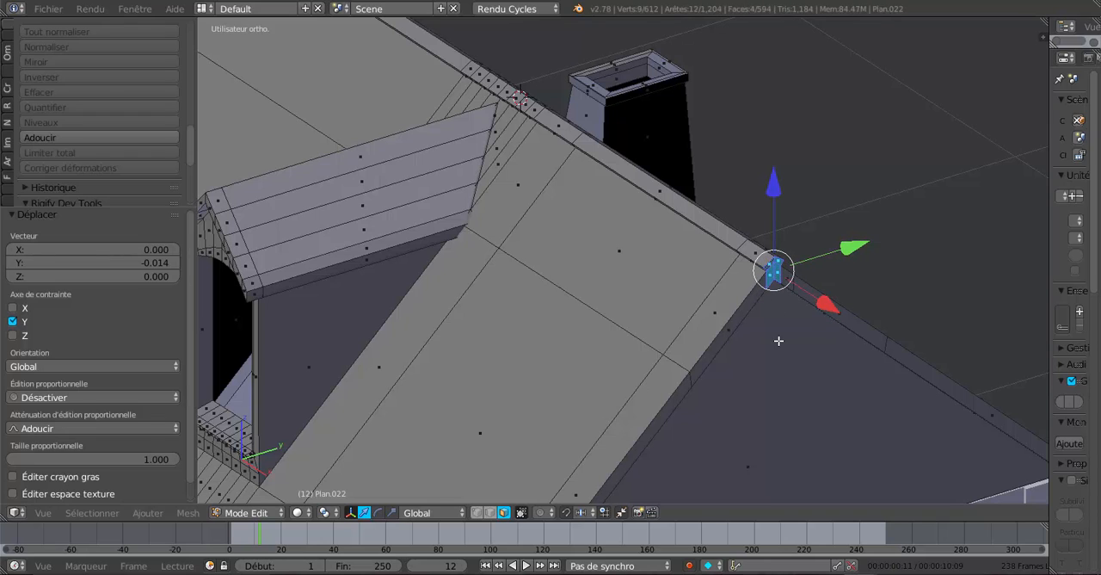
# Extrude the main ridge's end faces and move them slightly outward along X, checking the result in object mode.
pyautogui.press('e')
pyautogui.click(785, 340)
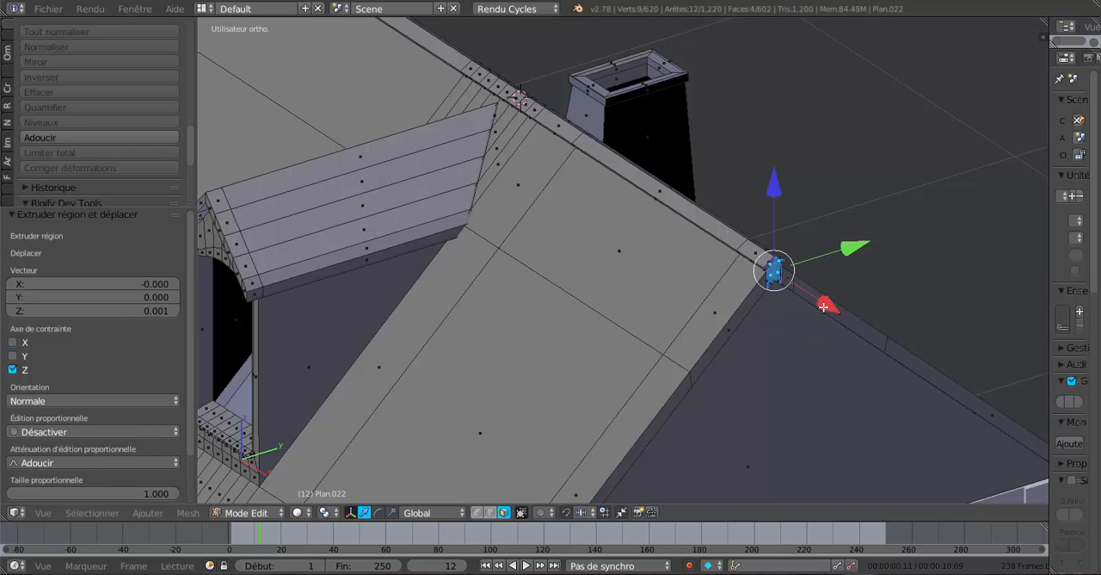
pyautogui.moveTo(823, 307); pyautogui.dragTo(829, 310)
pyautogui.press('Tab')
pyautogui.scroll(-3, 818, 339)
pyautogui.moveTo(816, 340); pyautogui.dragTo(605, 337, button='middle')
pyautogui.scroll(2, 671, 306)
pyautogui.press('Tab')
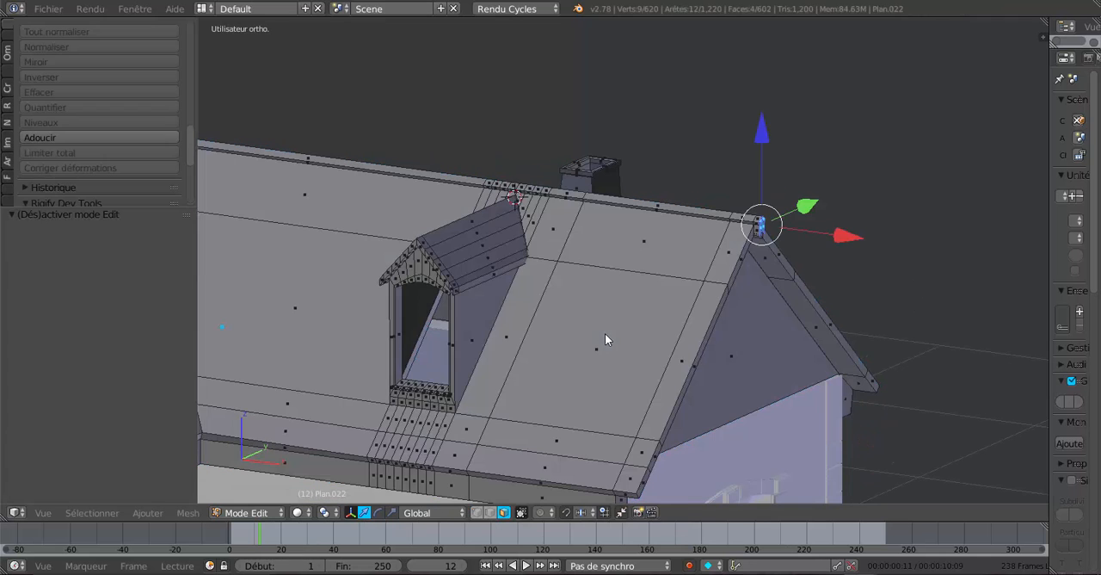
# Select the small outer side face at the front end of the dormer roof's eave on both sides.
pyautogui.keyDown('shift'); pyautogui.moveTo(529, 332); pyautogui.dragTo(715, 285, button='middle'); pyautogui.keyUp('shift')
pyautogui.scroll(3, 772, 349)
pyautogui.scroll(2, 732, 296)
pyautogui.rightClick(739, 299)
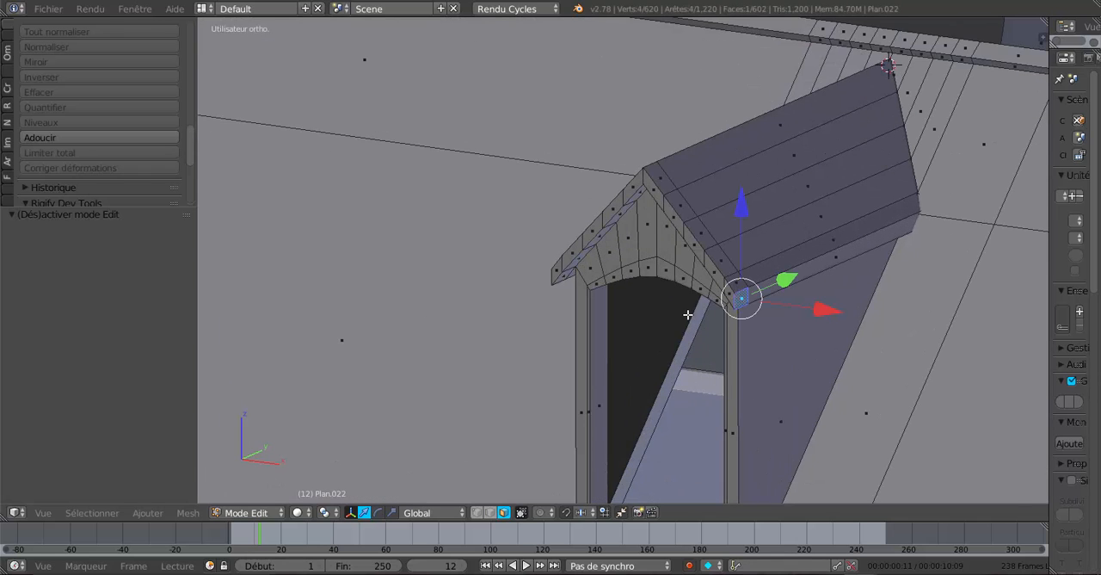
pyautogui.moveTo(736, 314); pyautogui.dragTo(803, 304, button='middle')
pyautogui.keyDown('shift'); pyautogui.rightClick(784, 275); pyautogui.keyUp('shift')
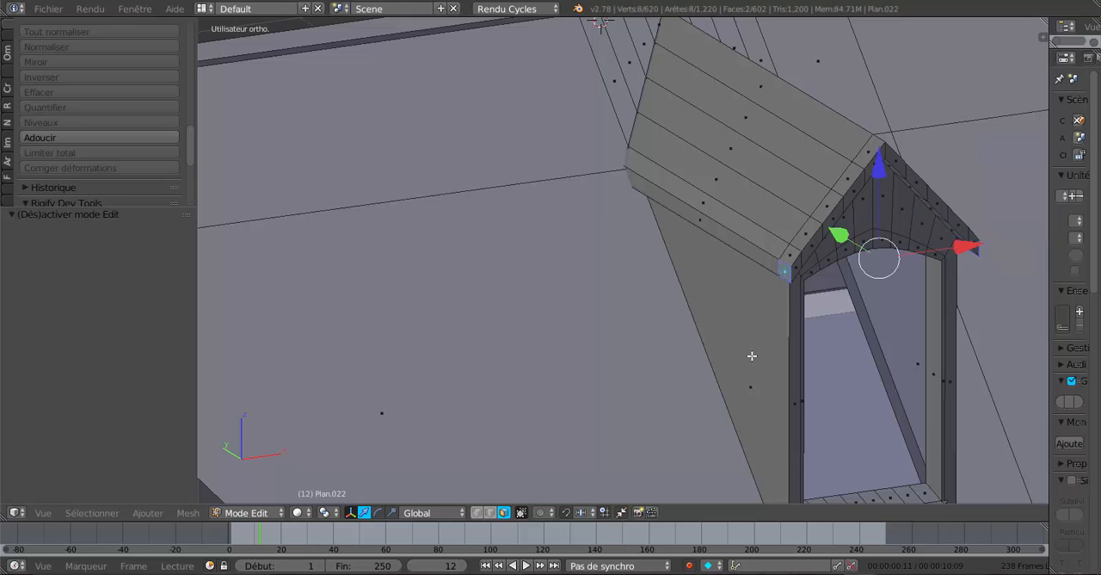
pyautogui.moveTo(755, 356); pyautogui.dragTo(673, 344, button='middle')
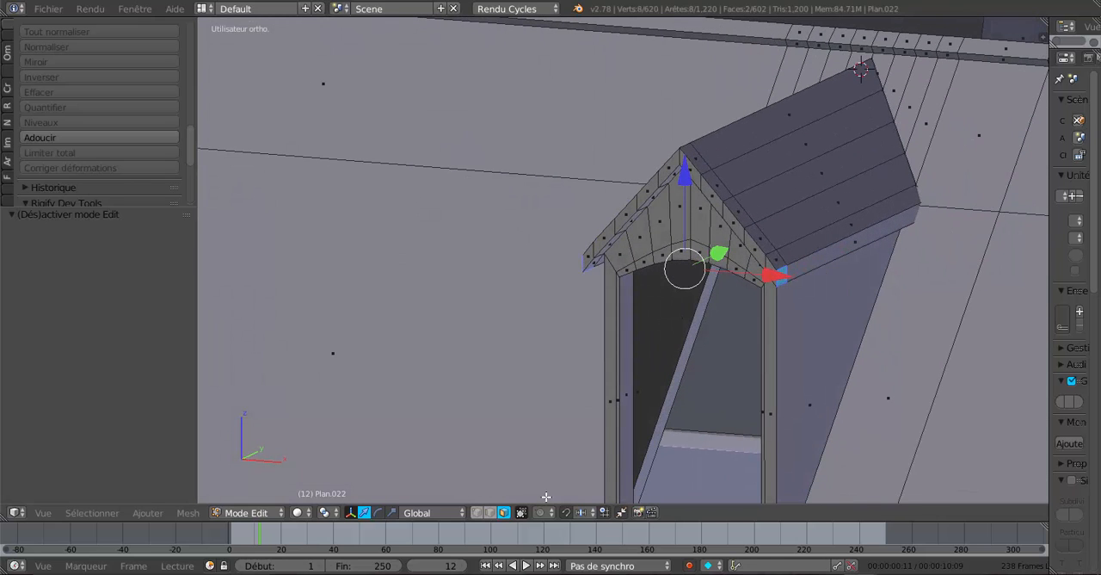
# Extrude the two dormer eave faces in place and scale them by 1.032 along X.
pyautogui.click(392, 513)
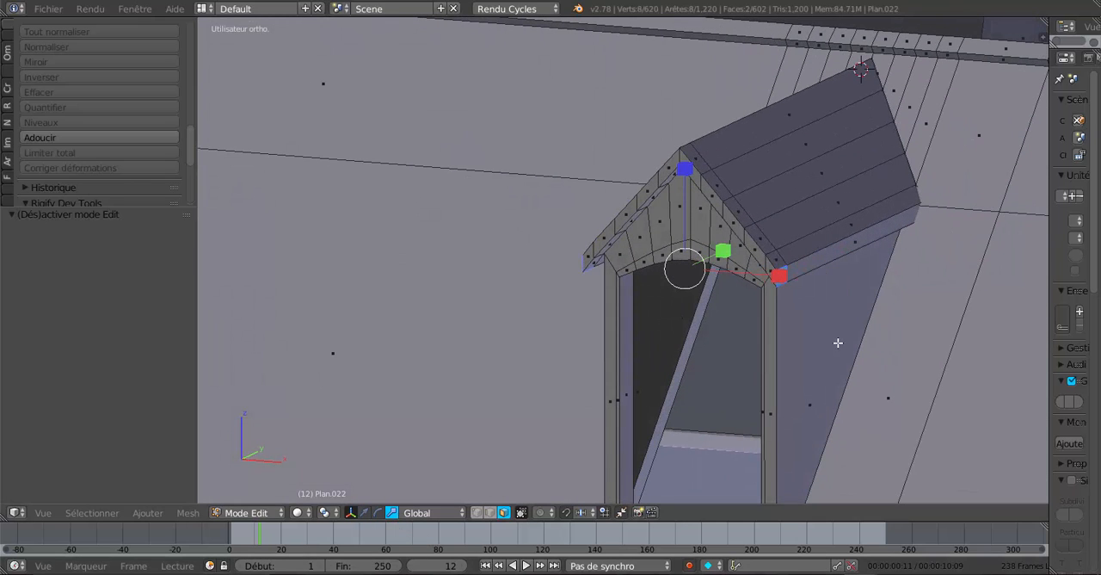
pyautogui.moveTo(768, 306); pyautogui.dragTo(695, 354, button='middle')
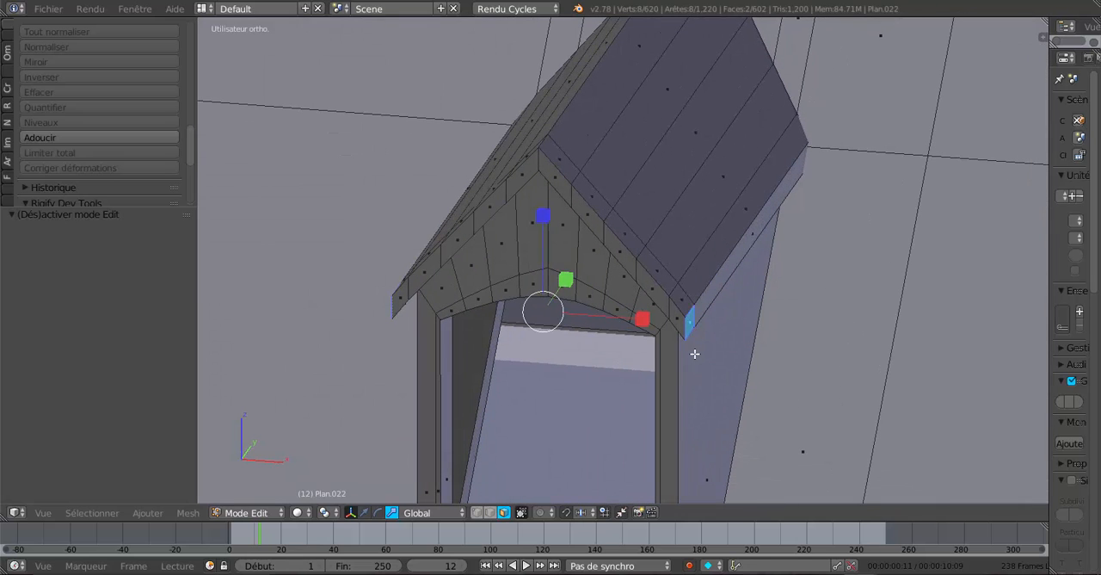
pyautogui.press('e')
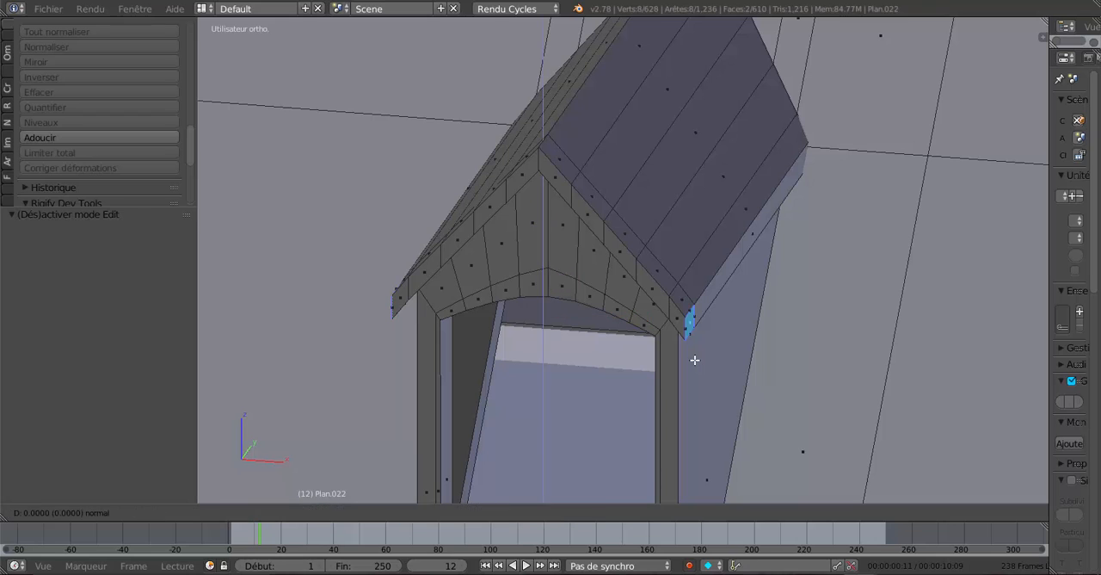
pyautogui.rightClick(605, 337)
pyautogui.press('s')
pyautogui.press('x')
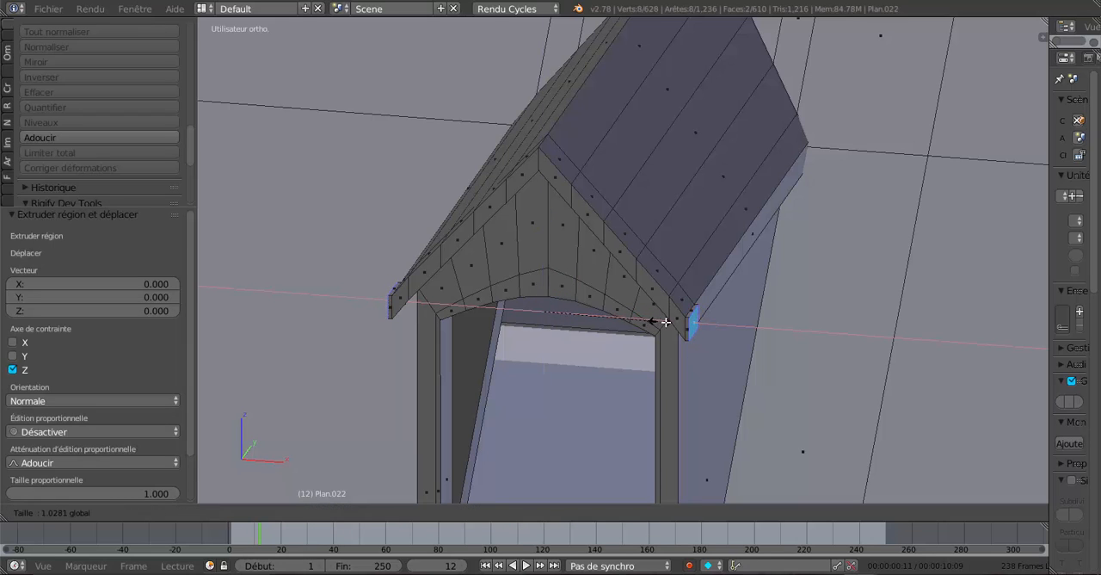
pyautogui.click(662, 322)
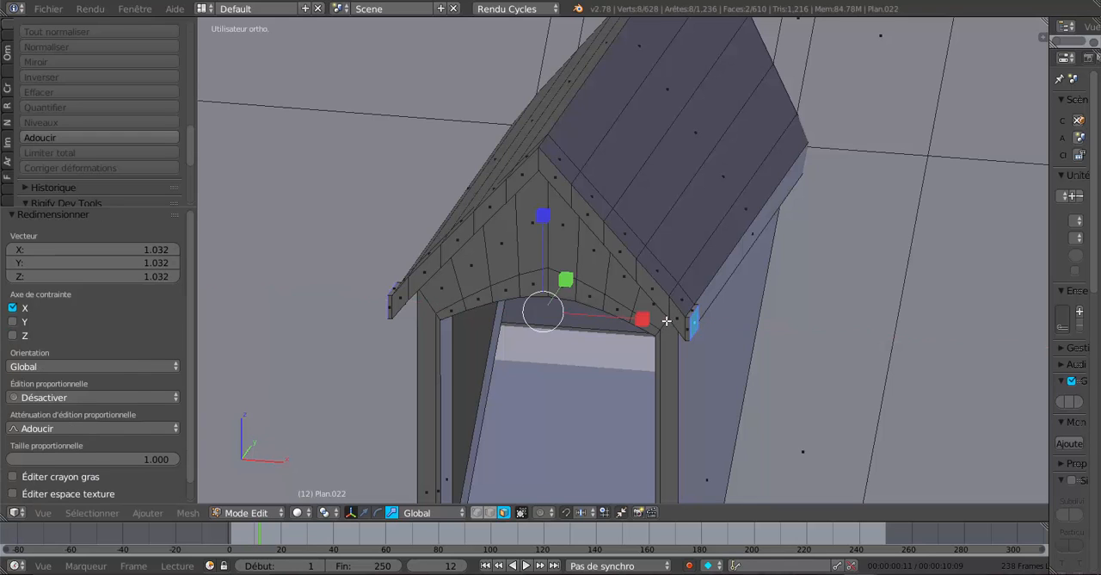
# Select the small front-facing faces of the dormer roof's eave ends on both sides.
pyautogui.rightClick(675, 320)
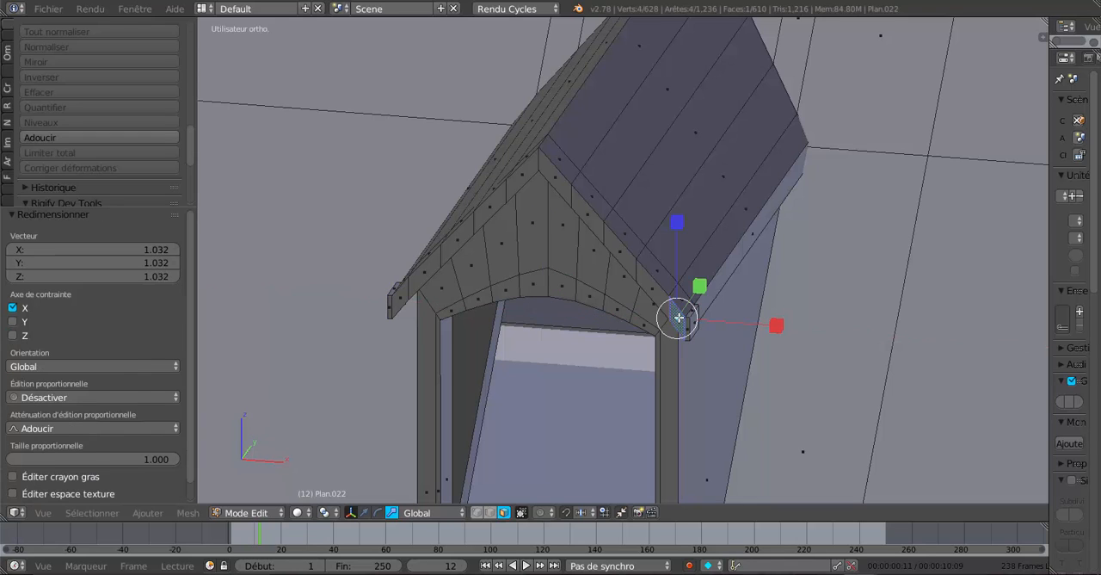
pyautogui.keyDown('shift'); pyautogui.rightClick(402, 299); pyautogui.keyUp('shift')
pyautogui.keyDown('shift'); pyautogui.rightClick(391, 308); pyautogui.keyUp('shift')
# Extrude the dormer eave ends' front faces and move them slightly forward along Y, checking the result in object mode.
pyautogui.moveTo(445, 331); pyautogui.dragTo(437, 419, button='middle')
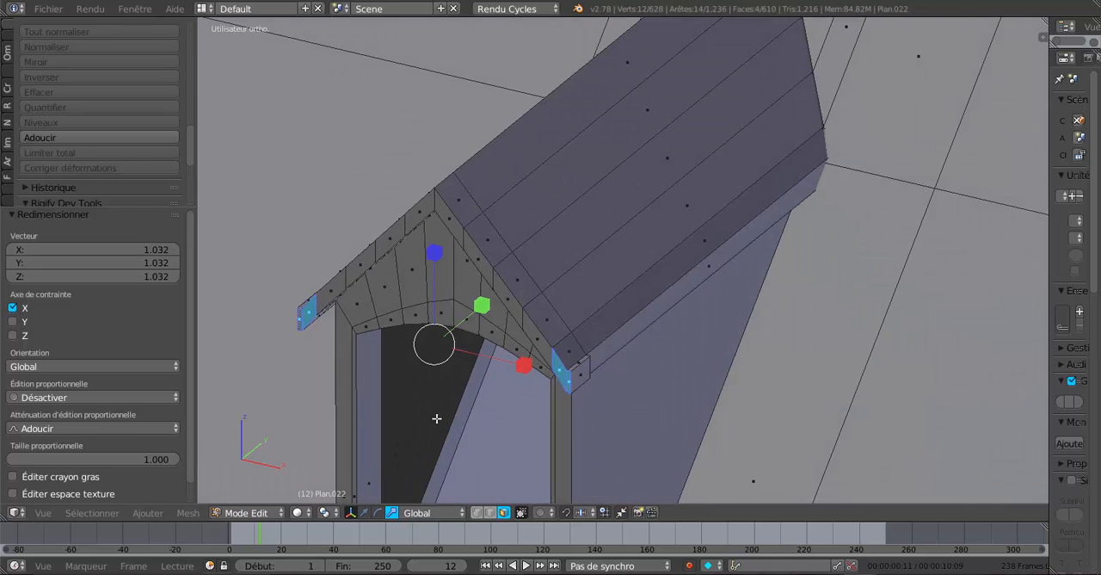
pyautogui.click(364, 512)
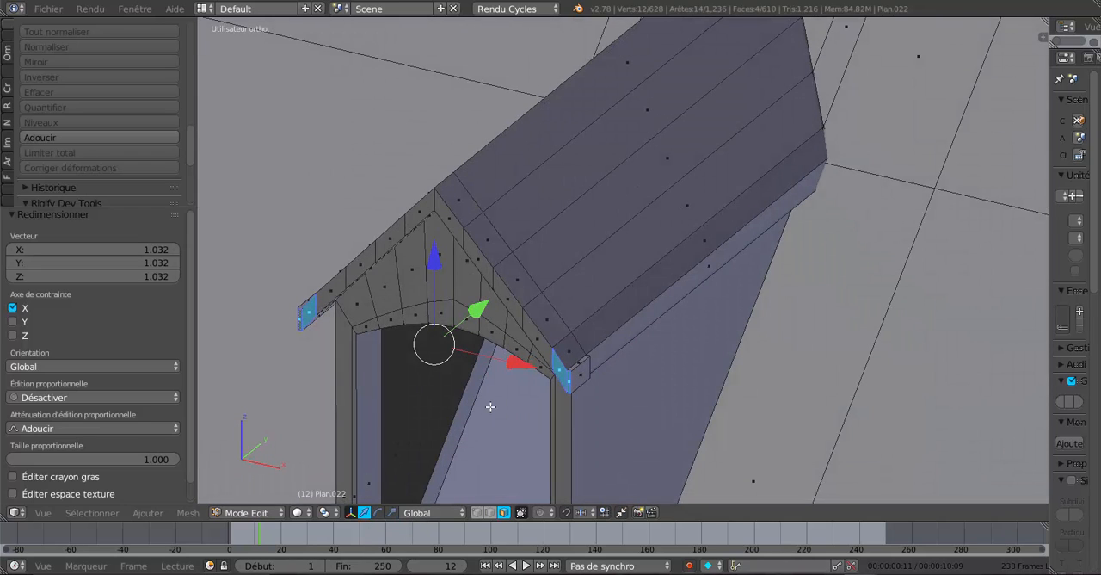
pyautogui.press('e')
pyautogui.click(487, 369)
pyautogui.moveTo(478, 311); pyautogui.dragTo(477, 318)
pyautogui.press('Tab')
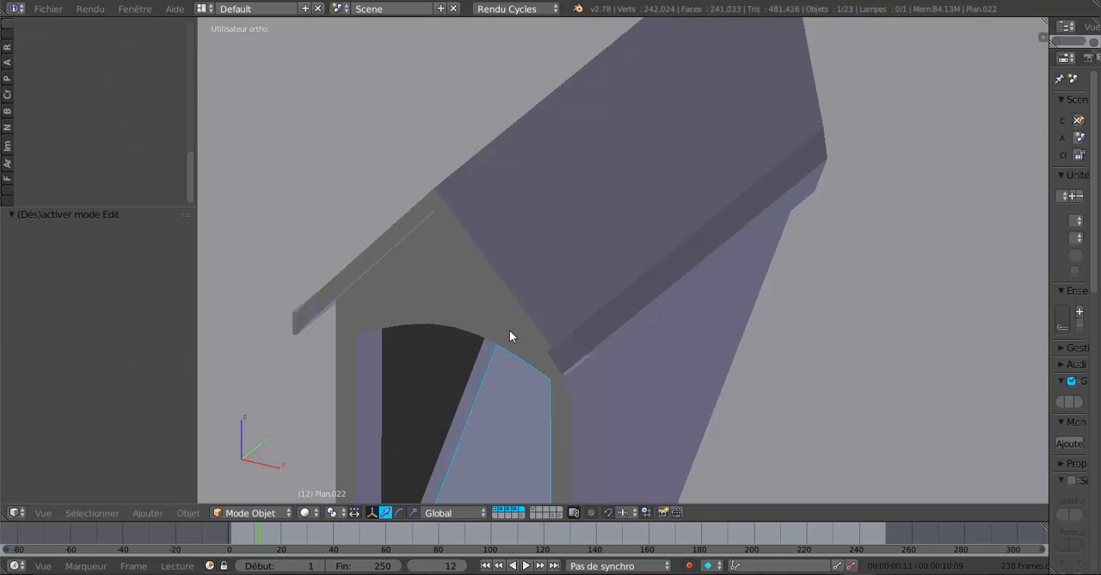
pyautogui.scroll(-3, 594, 323)
pyautogui.moveTo(669, 322); pyautogui.dragTo(615, 355, button='middle')
# Select the four small upper faces of the dormer eave end on the +X side.
pyautogui.press('Tab')
pyautogui.rightClick(549, 336)
pyautogui.keyDown('shift'); pyautogui.rightClick(564, 326); pyautogui.keyUp('shift')
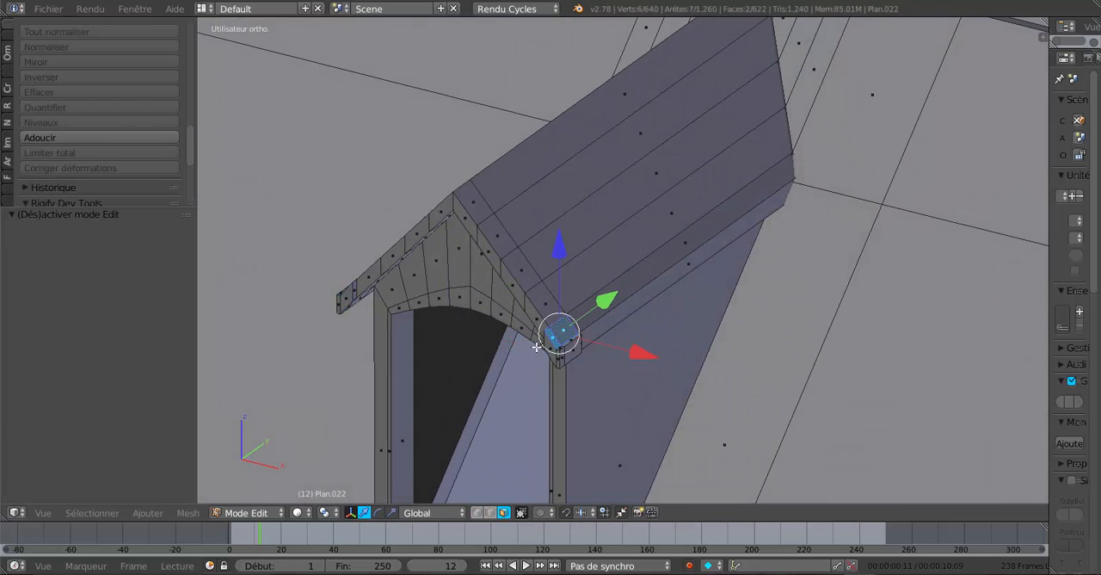
pyautogui.moveTo(542, 364); pyautogui.dragTo(626, 359, button='middle')
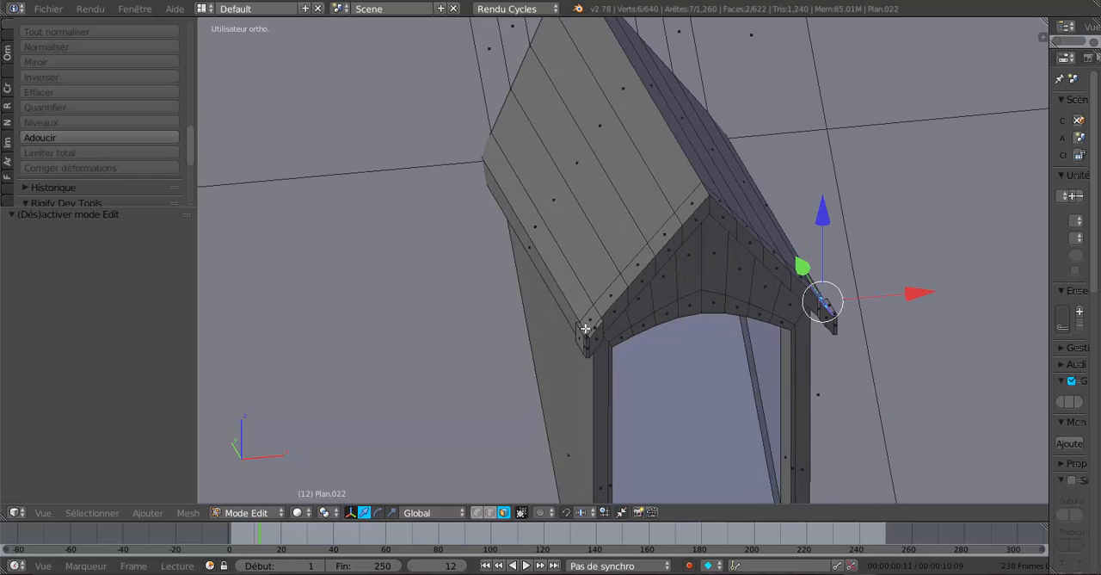
pyautogui.moveTo(606, 327); pyautogui.dragTo(678, 274, button='middle')
pyautogui.scroll(2, 785, 312)
pyautogui.moveTo(785, 313); pyautogui.dragTo(733, 322, button='middle')
pyautogui.scroll(2, 686, 362)
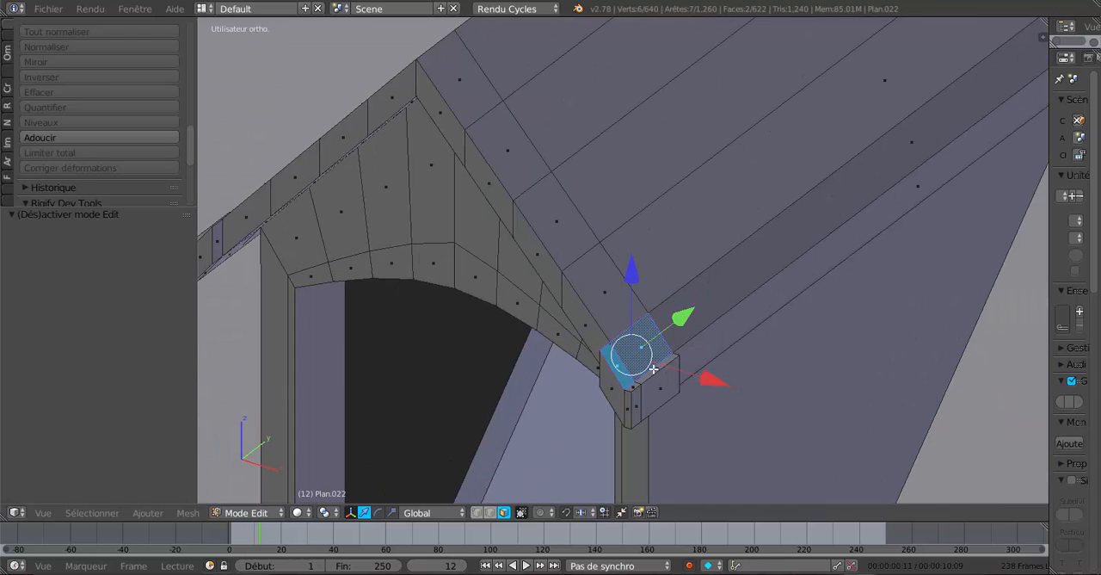
pyautogui.keyDown('shift'); pyautogui.rightClick(658, 367); pyautogui.keyUp('shift')
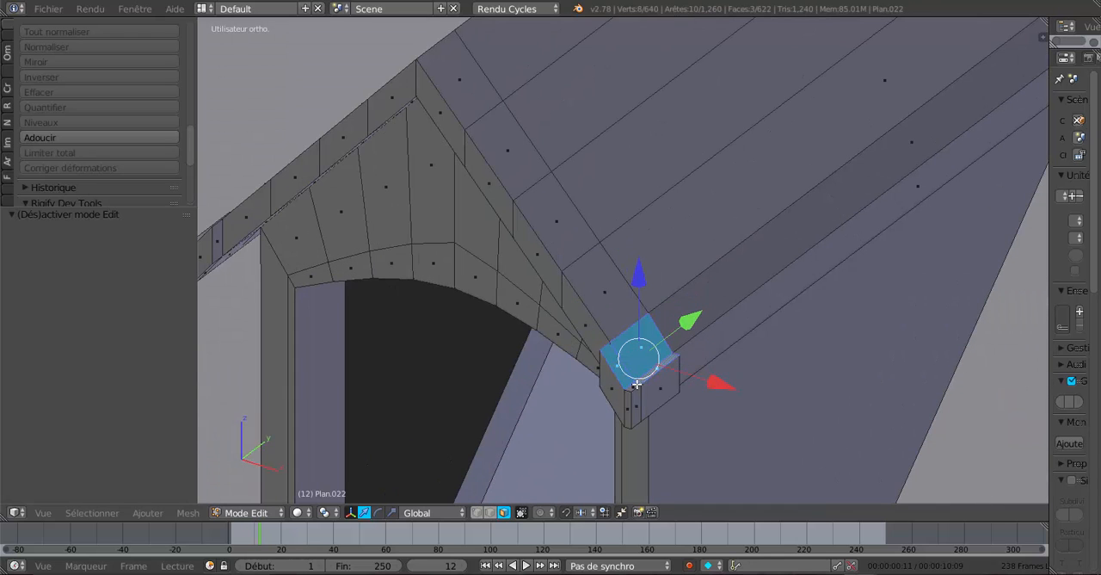
pyautogui.keyDown('shift'); pyautogui.rightClick(635, 384); pyautogui.keyUp('shift')
# Add the four matching upper faces of the opposite dormer eave end to the selection.
pyautogui.moveTo(634, 382); pyautogui.dragTo(704, 380, button='middle')
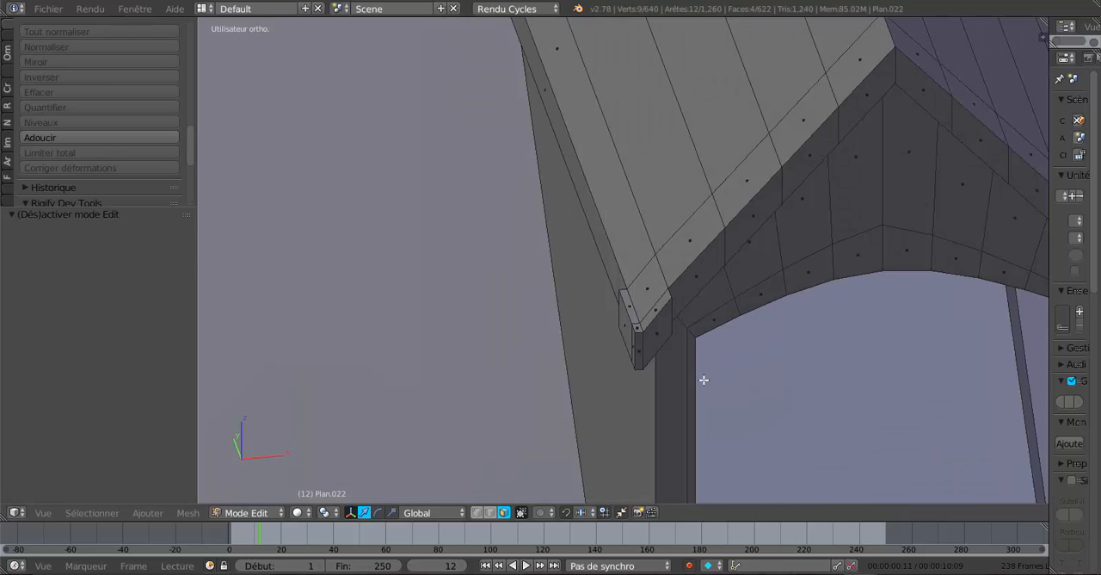
pyautogui.keyDown('shift'); pyautogui.rightClick(638, 328); pyautogui.keyUp('shift')
pyautogui.keyDown('shift'); pyautogui.rightClick(642, 320); pyautogui.keyUp('shift')
pyautogui.keyDown('shift'); pyautogui.rightClick(643, 298); pyautogui.keyUp('shift')
pyautogui.keyDown('shift'); pyautogui.rightClick(636, 305); pyautogui.keyUp('shift')
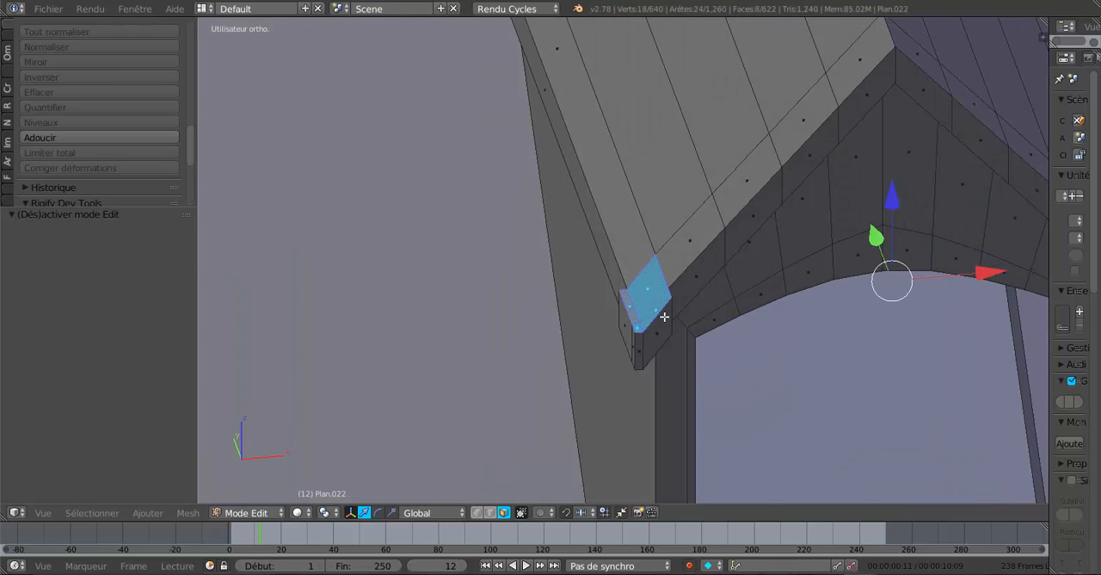
# Extrude the selected upper faces of both eave ends in place and raise them slightly along Z, checking in object mode.
pyautogui.keyDown('shift'); pyautogui.moveTo(695, 370); pyautogui.dragTo(572, 376, button='middle'); pyautogui.keyUp('shift')
pyautogui.press('e')
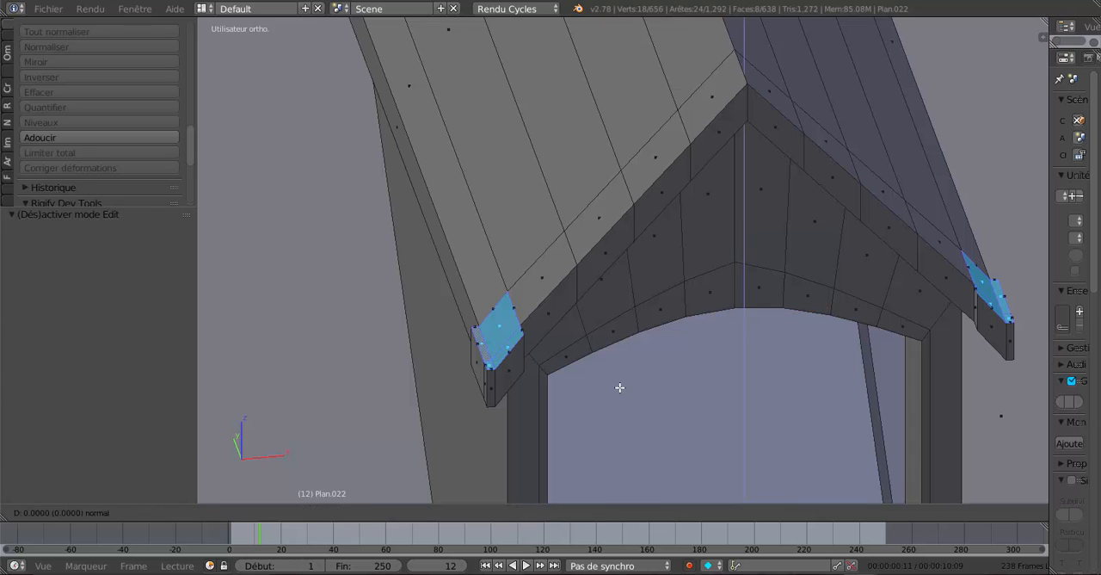
pyautogui.rightClick(619, 387)
pyautogui.moveTo(752, 237); pyautogui.dragTo(754, 228)
pyautogui.press('Tab')
pyautogui.scroll(-4, 758, 299)
pyautogui.moveTo(758, 299); pyautogui.dragTo(734, 325, button='middle')
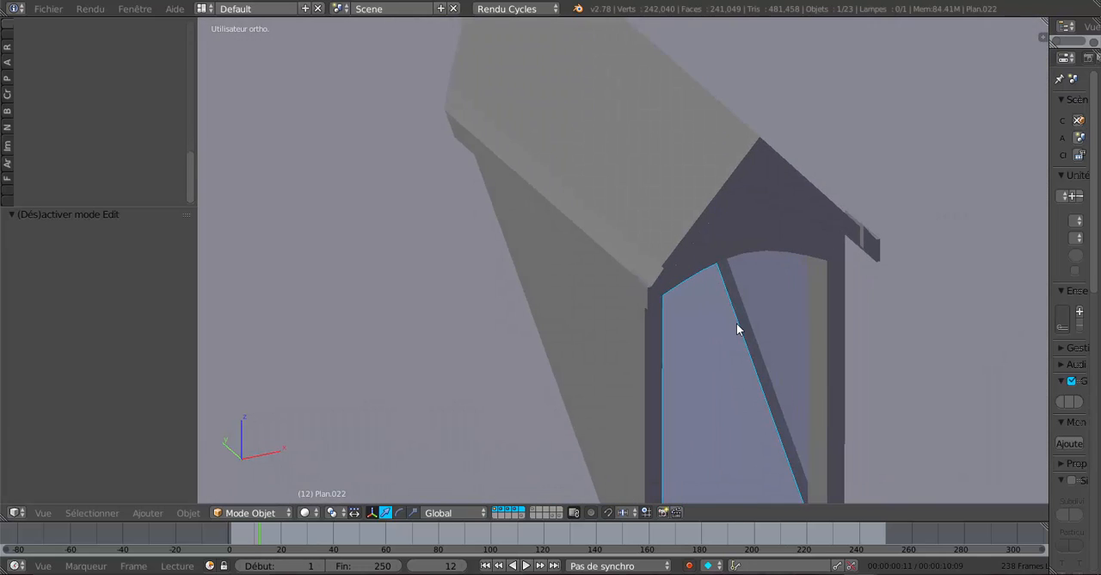
# Try raising the extruded eave-end faces a little further along Z, then undo the move and the extrusion.
pyautogui.press('Tab')
pyautogui.moveTo(764, 172); pyautogui.dragTo(760, 165)
pyautogui.moveTo(761, 165); pyautogui.dragTo(672, 332, button='middle')
pyautogui.press('Tab')
pyautogui.press('Tab')
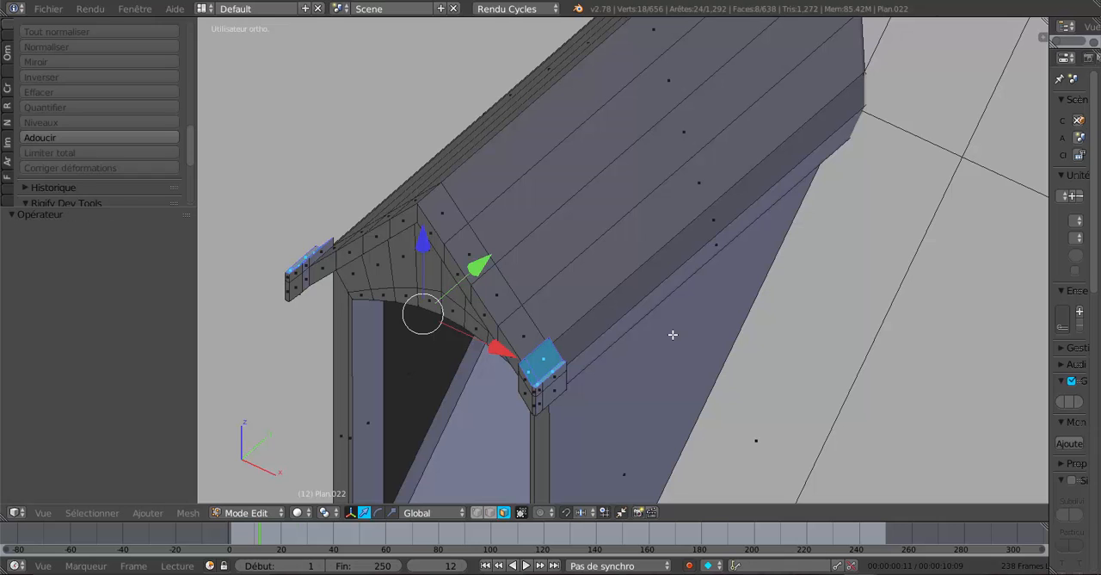
pyautogui.hotkey('ctrl', 'z')
pyautogui.hotkey('ctrl', 'z')
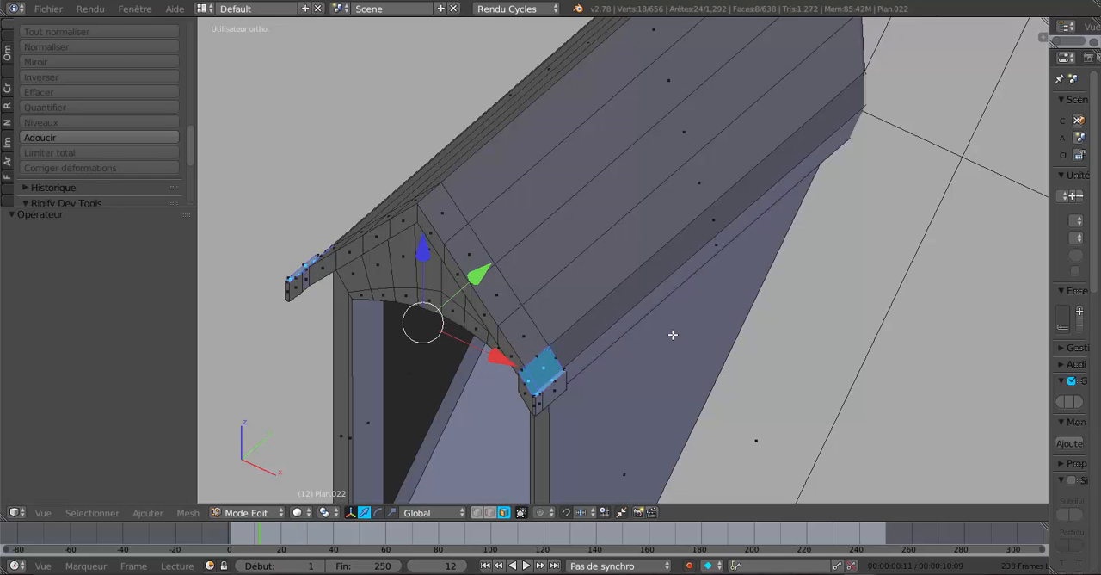
# Extrude the upper faces of both dormer eave ends in place and move them 0.010 up along Z.
pyautogui.scroll(4, 634, 336)
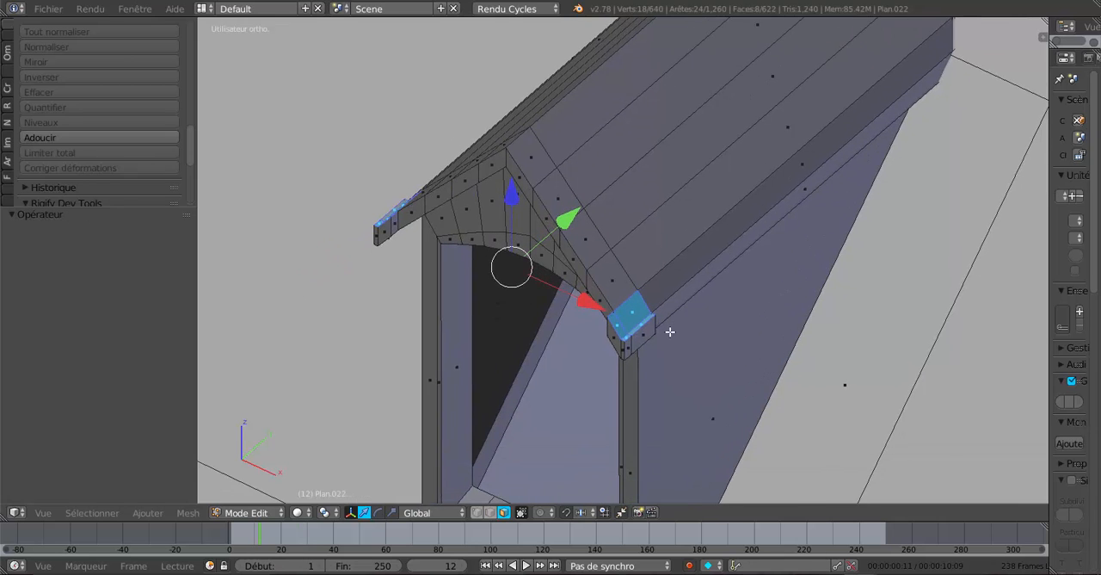
pyautogui.moveTo(718, 346); pyautogui.dragTo(741, 342, button='middle')
pyautogui.moveTo(629, 326); pyautogui.dragTo(662, 327, button='middle')
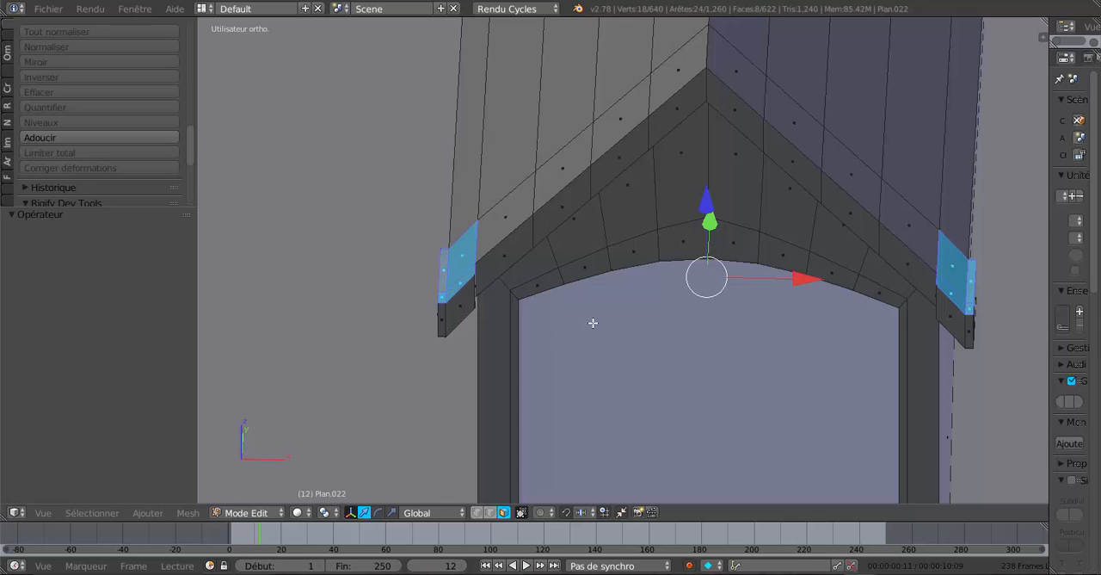
pyautogui.moveTo(593, 323); pyautogui.dragTo(555, 310, button='middle')
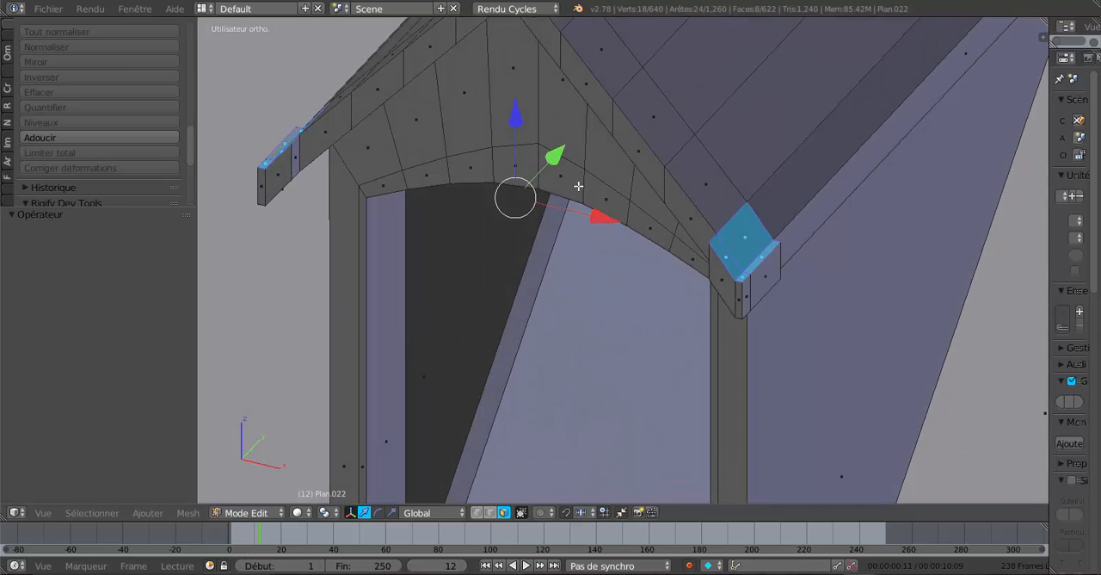
pyautogui.moveTo(519, 120); pyautogui.dragTo(526, 143)
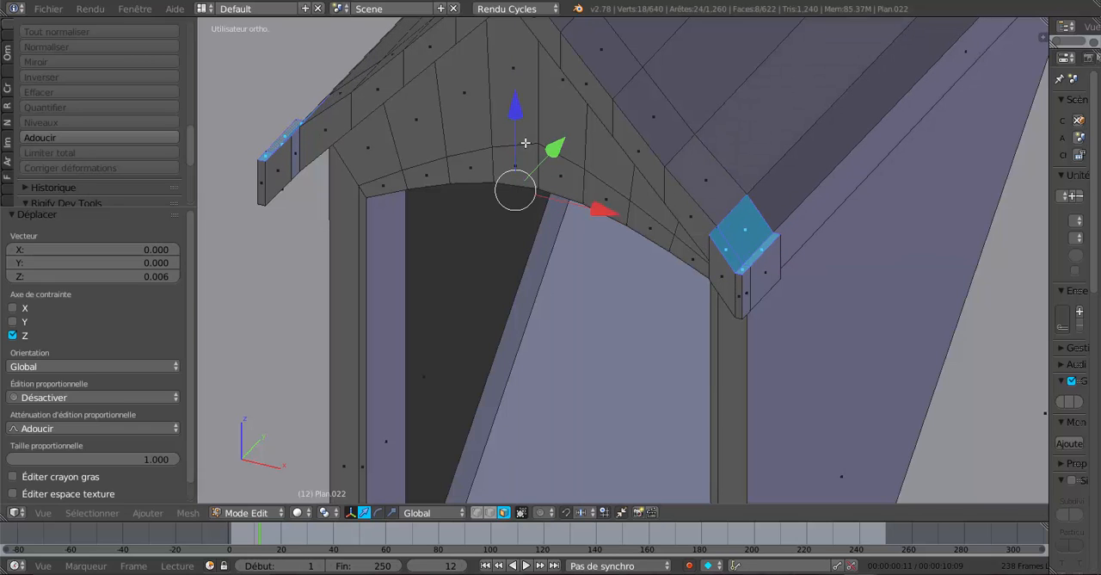
pyautogui.press('e')
pyautogui.rightClick(534, 183)
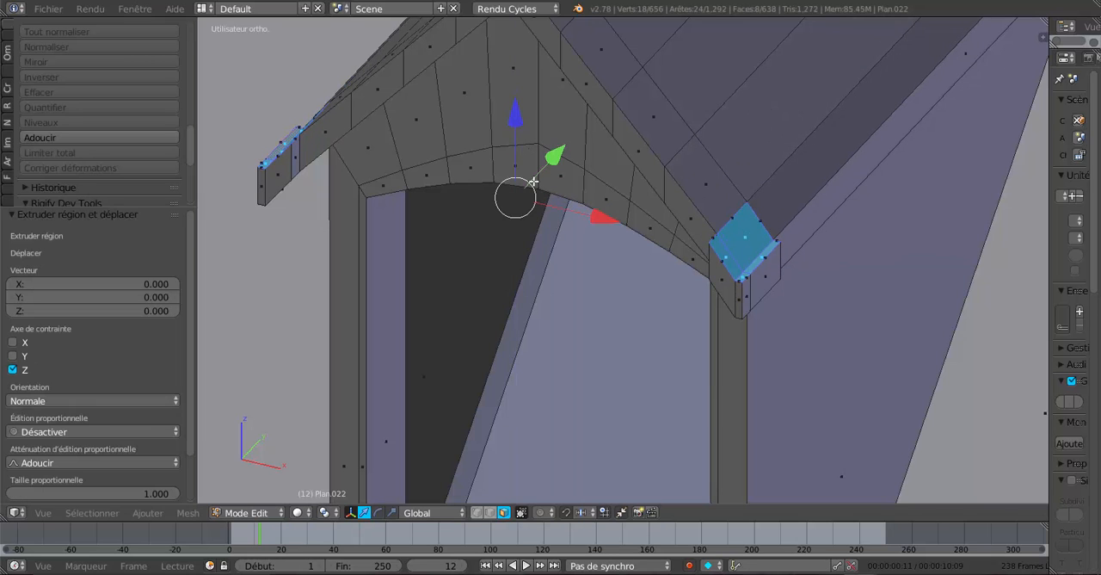
pyautogui.moveTo(520, 124); pyautogui.dragTo(523, 111)
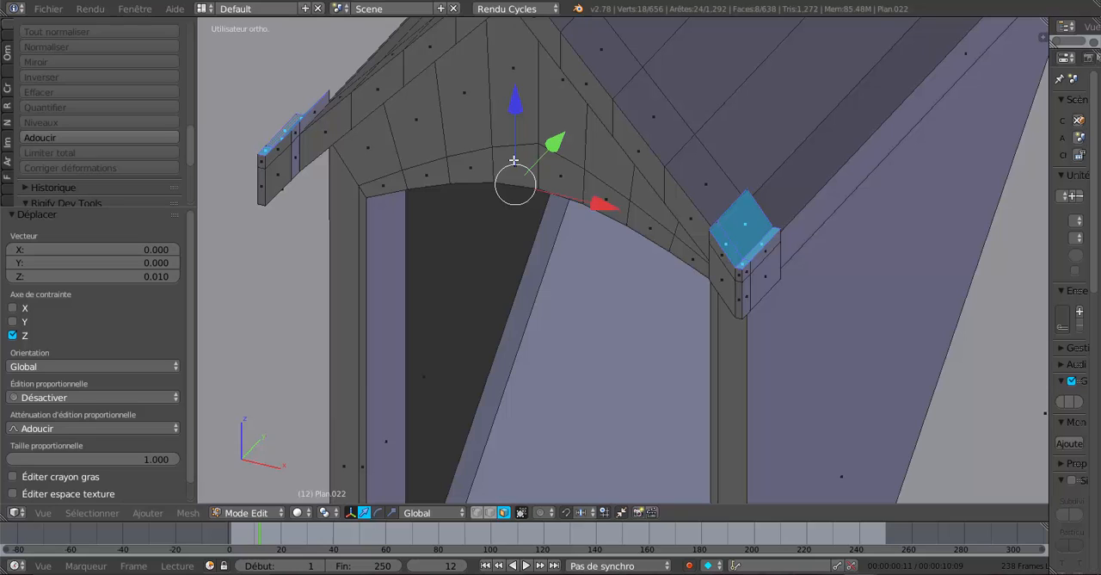
# Set the transform pivot point to individual origins (Origines individuelles).
pyautogui.click(256, 514)
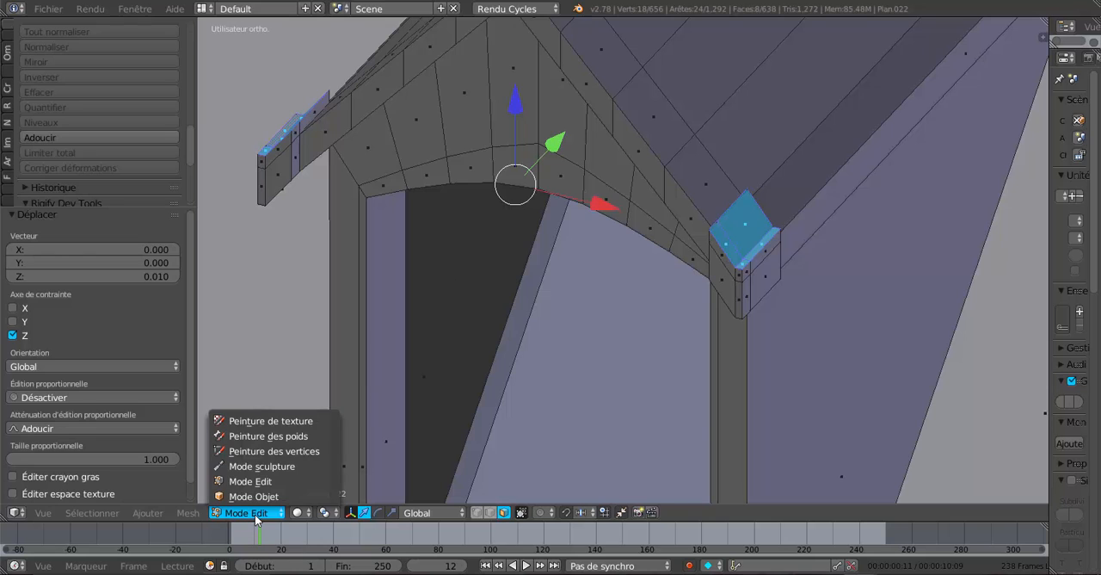
pyautogui.click(299, 513)
pyautogui.click(325, 513)
pyautogui.click(325, 514)
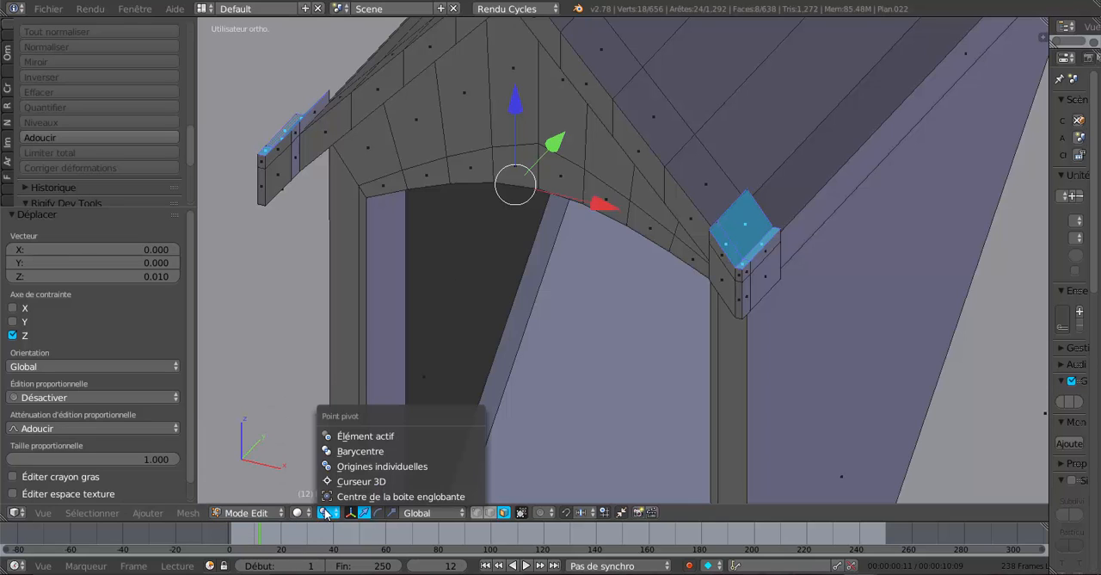
pyautogui.click(340, 465)
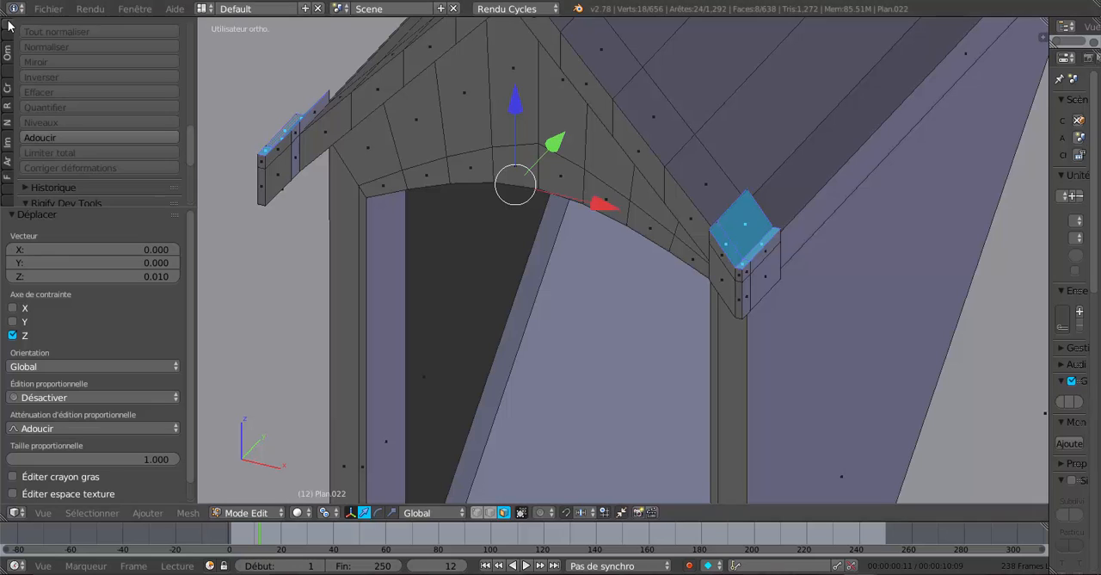
# Flatten the selected upper faces of both dormer eave ends with LoopTools, using the best-fit plane.
pyautogui.scroll(5, 51, 35)
pyautogui.moveTo(188, 53); pyautogui.dragTo(160, 376)
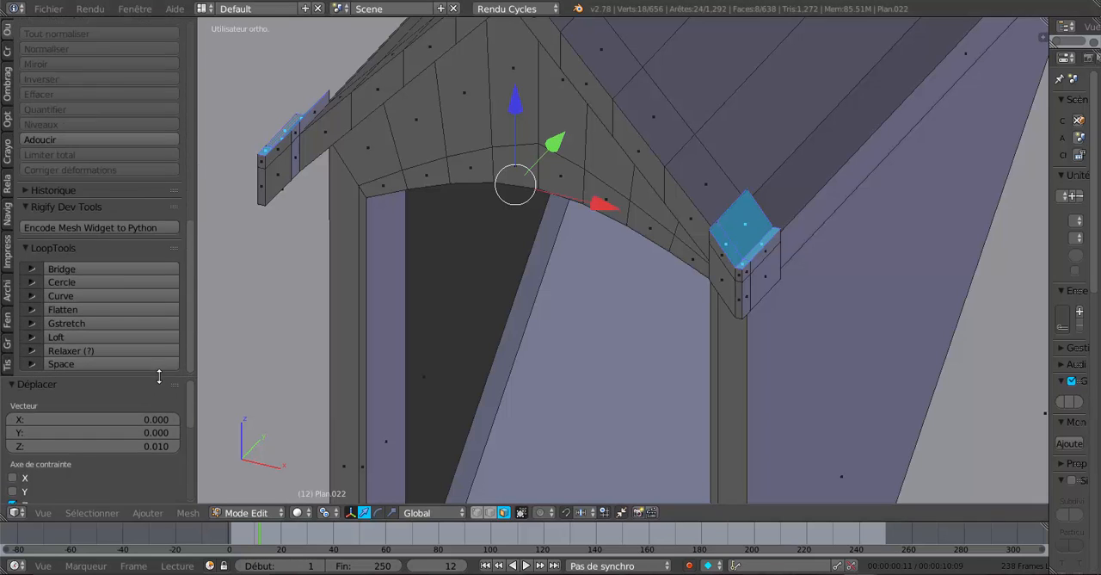
pyautogui.click(73, 308)
pyautogui.moveTo(543, 280); pyautogui.dragTo(595, 285, button='middle')
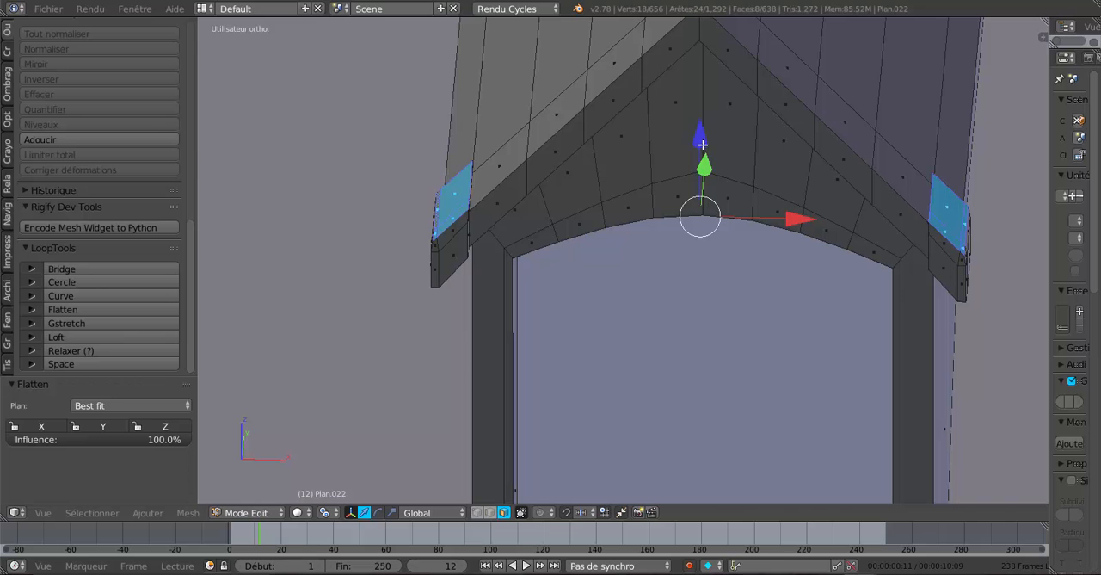
pyautogui.moveTo(692, 293); pyautogui.dragTo(579, 189, button='middle')
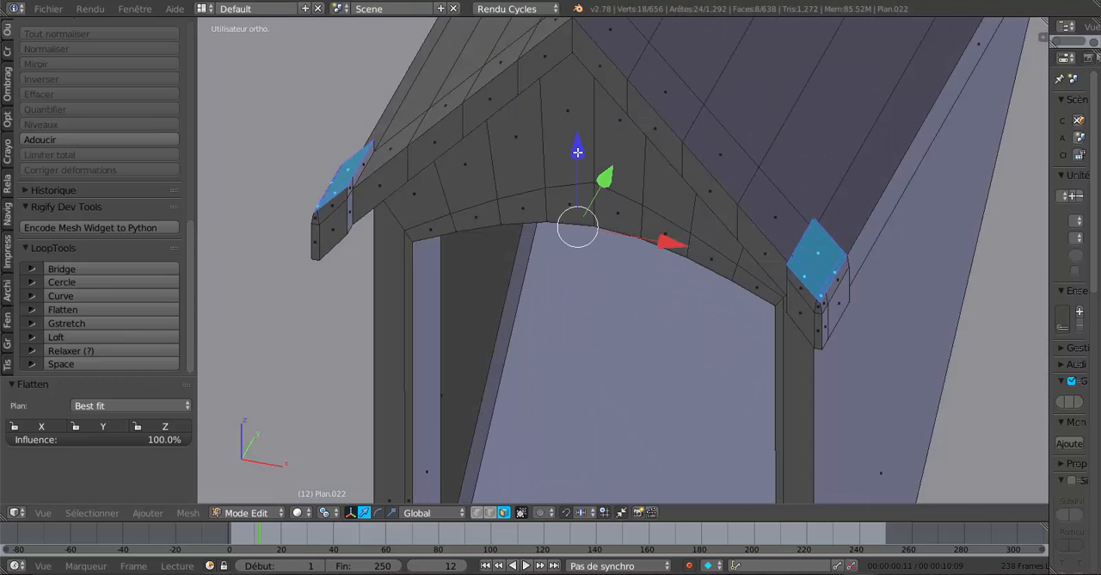
# Raise the flattened eave-end faces 0.002 along Z and inspect the dormer in object mode.
pyautogui.moveTo(577, 151); pyautogui.dragTo(579, 151)
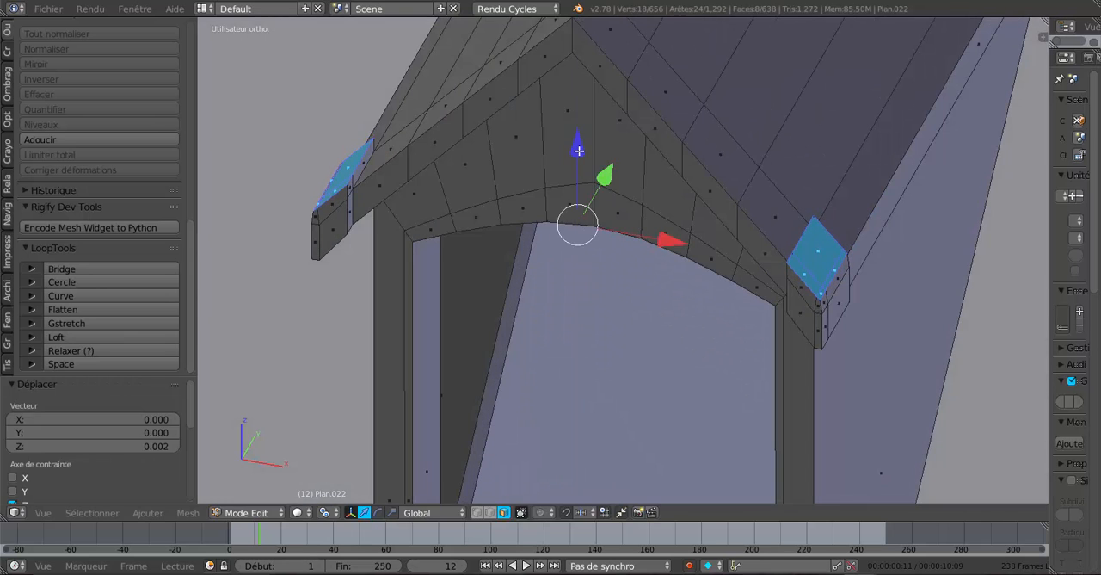
pyautogui.press('Tab')
pyautogui.moveTo(579, 151); pyautogui.dragTo(494, 307, button='middle')
# Select the rear-facing side faces of both eave-end blocks and move them -0.027 along Y, checking in object mode.
pyautogui.press('Tab')
pyautogui.rightClick(393, 259)
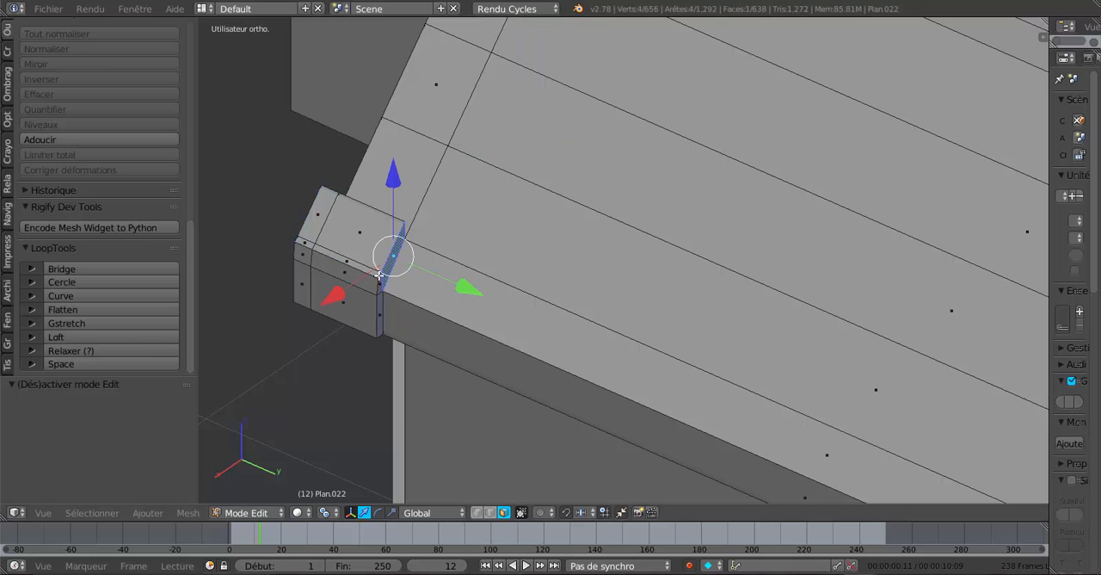
pyautogui.keyDown('shift'); pyautogui.rightClick(379, 309); pyautogui.keyUp('shift')
pyautogui.scroll(-3, 430, 322)
pyautogui.moveTo(695, 291)
pyautogui.mouseDown(button='middle')
pyautogui.moveTo(590, 290)
pyautogui.moveTo(676, 291)
pyautogui.mouseUp(button='middle')
pyautogui.scroll(3, 857, 270)
pyautogui.keyDown('shift'); pyautogui.rightClick(801, 208); pyautogui.keyUp('shift')
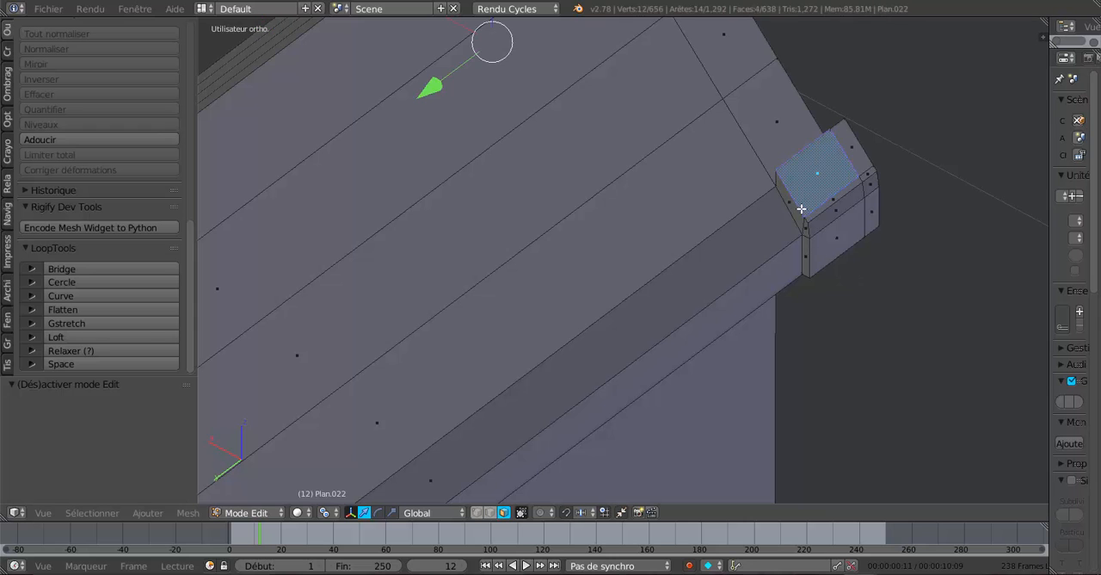
pyautogui.keyDown('shift'); pyautogui.rightClick(797, 218); pyautogui.keyUp('shift')
pyautogui.keyDown('shift'); pyautogui.rightClick(802, 222); pyautogui.keyUp('shift')
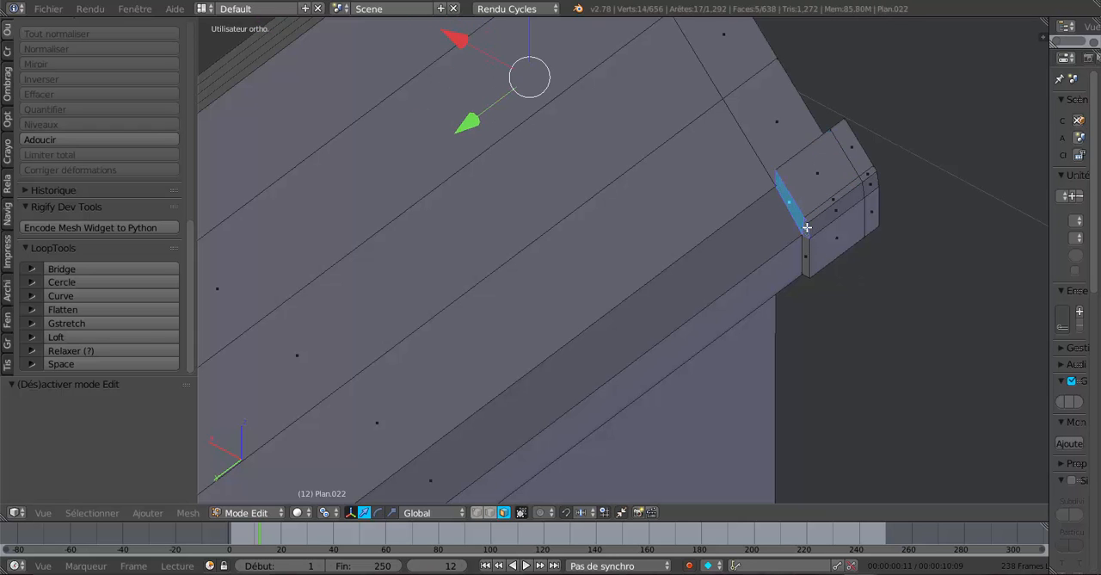
pyautogui.keyDown('shift'); pyautogui.rightClick(806, 250); pyautogui.keyUp('shift')
pyautogui.moveTo(499, 350); pyautogui.dragTo(755, 345, button='middle')
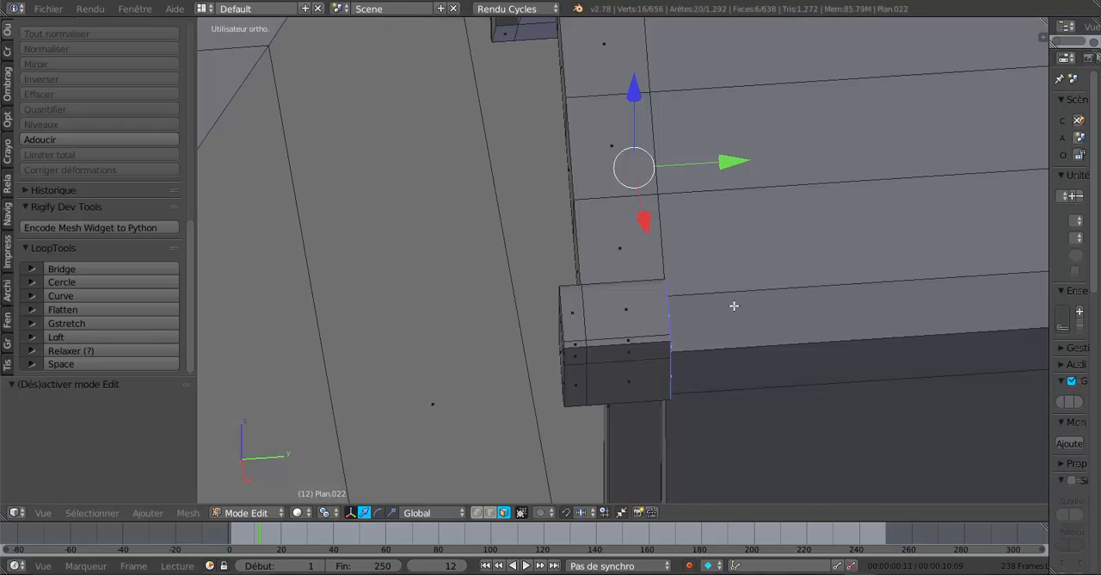
pyautogui.moveTo(719, 175); pyautogui.dragTo(676, 192)
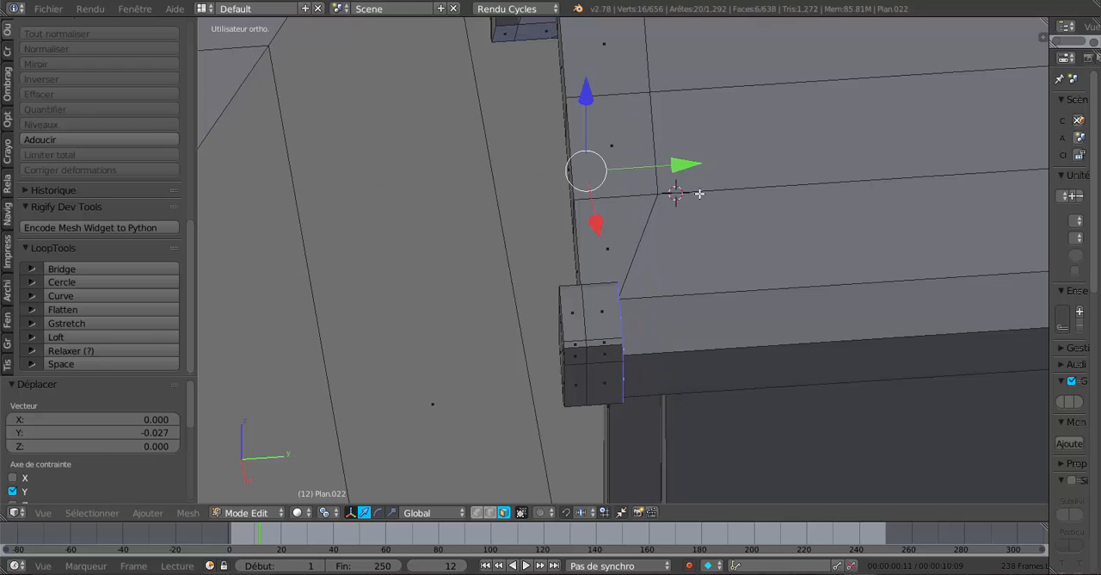
pyautogui.press('Tab')
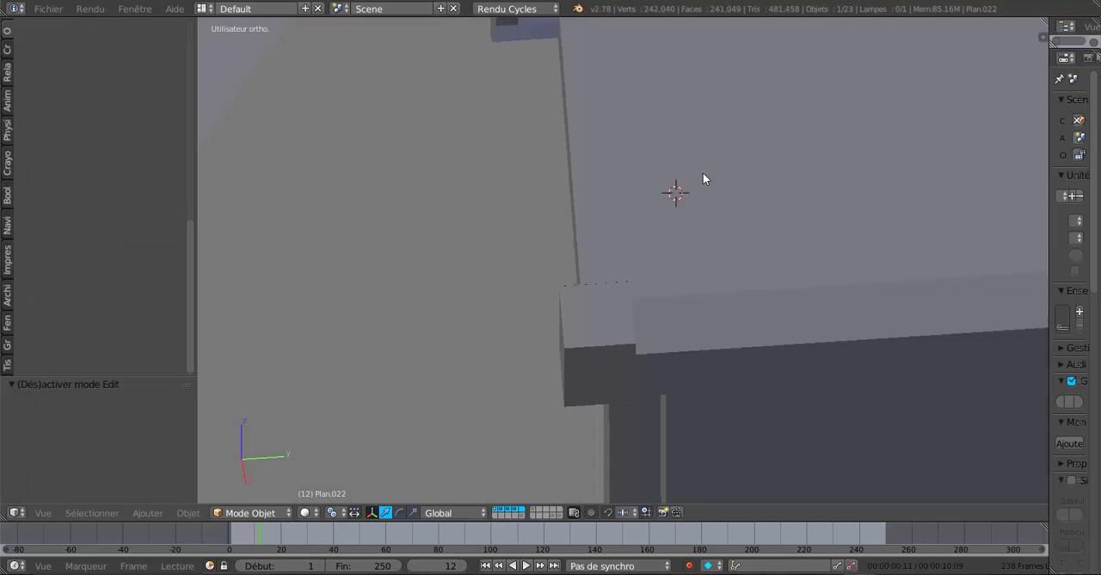
pyautogui.moveTo(706, 177); pyautogui.dragTo(590, 207, button='middle')
# Select the edges crossing the dormer roof between the two eave ends and move them -0.022 along Y.
pyautogui.press('Tab')
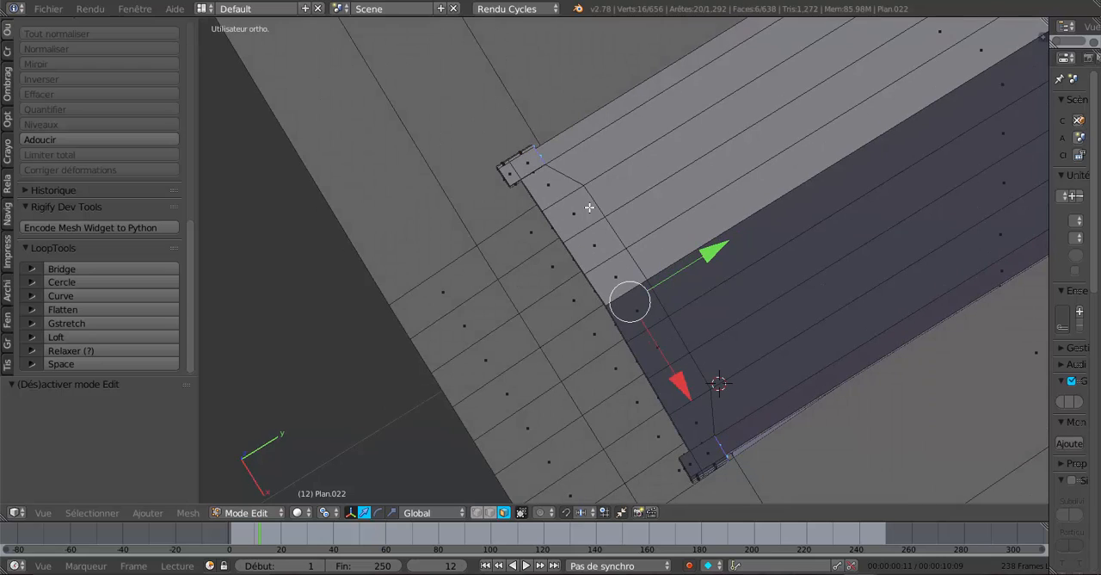
pyautogui.rightClick(594, 201)
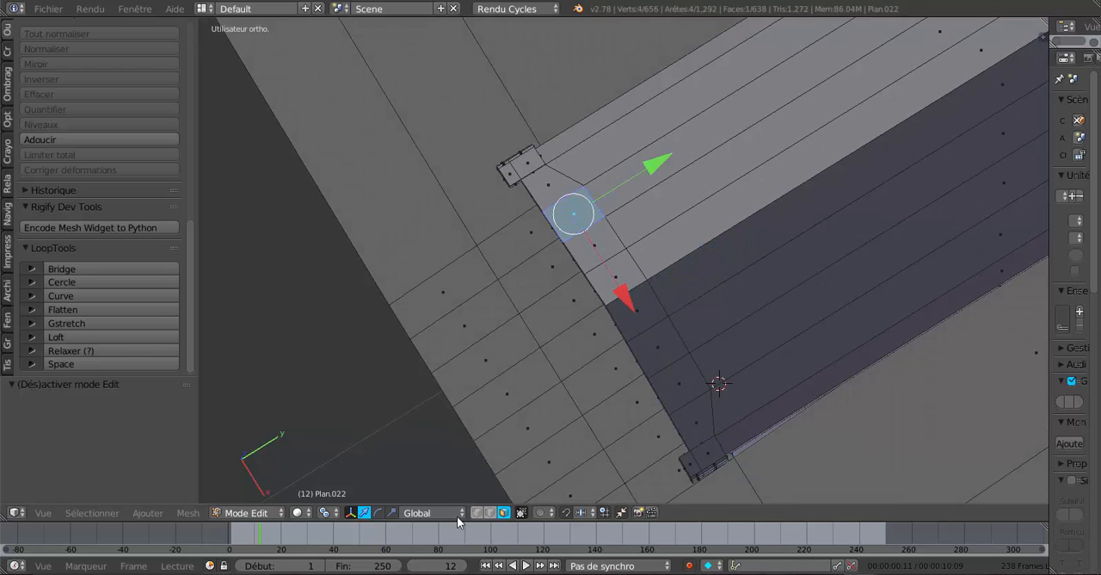
pyautogui.rightClick(594, 202)
pyautogui.keyDown('shift'); pyautogui.rightClick(615, 230); pyautogui.keyUp('shift')
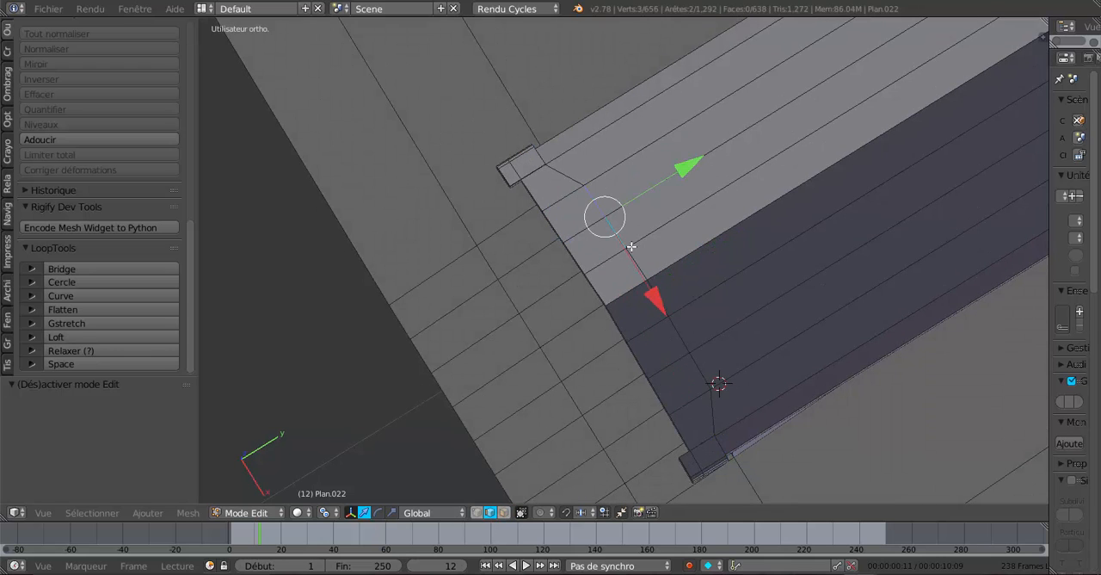
pyautogui.keyDown('shift'); pyautogui.rightClick(636, 257); pyautogui.keyUp('shift')
pyautogui.keyDown('shift'); pyautogui.rightClick(658, 290); pyautogui.keyUp('shift')
pyautogui.keyDown('shift'); pyautogui.rightClick(680, 340); pyautogui.keyUp('shift')
pyautogui.keyDown('shift'); pyautogui.rightClick(700, 370); pyautogui.keyUp('shift')
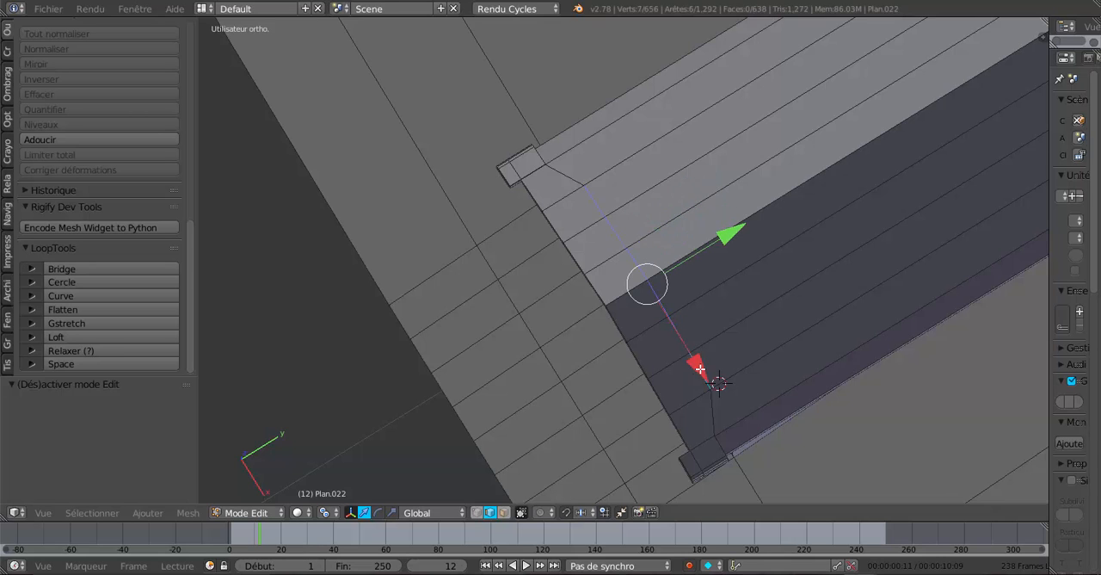
pyautogui.moveTo(702, 364); pyautogui.dragTo(670, 352, button='middle')
pyautogui.moveTo(718, 271); pyautogui.dragTo(699, 284)
pyautogui.moveTo(699, 284); pyautogui.dragTo(699, 284)
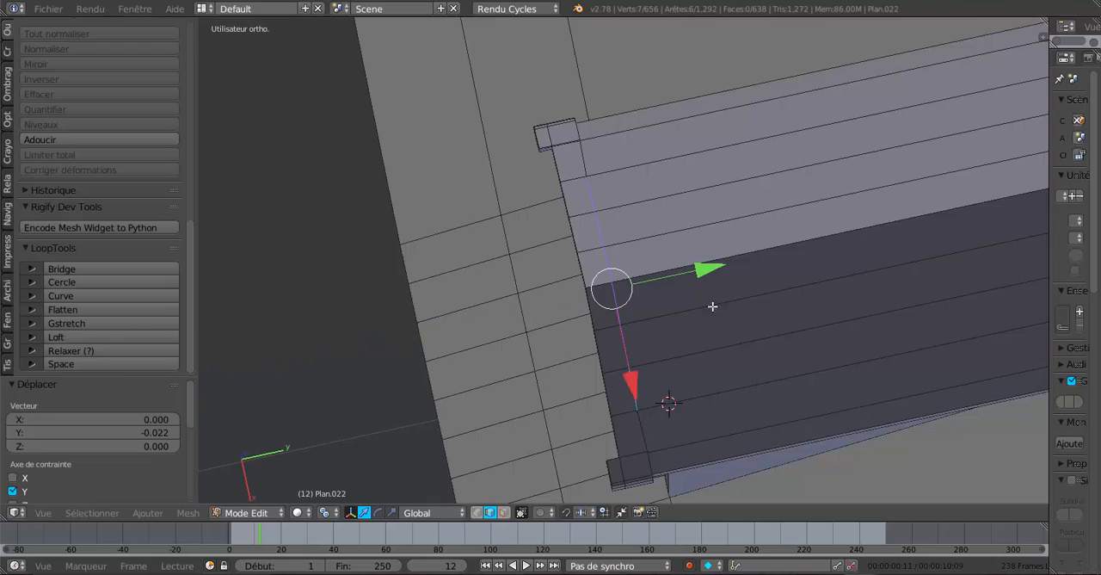
# Extrude the two front roof faces beside the dormer ridge in place and raise them 0.011 along Z.
pyautogui.moveTo(713, 307); pyautogui.dragTo(758, 307, button='middle')
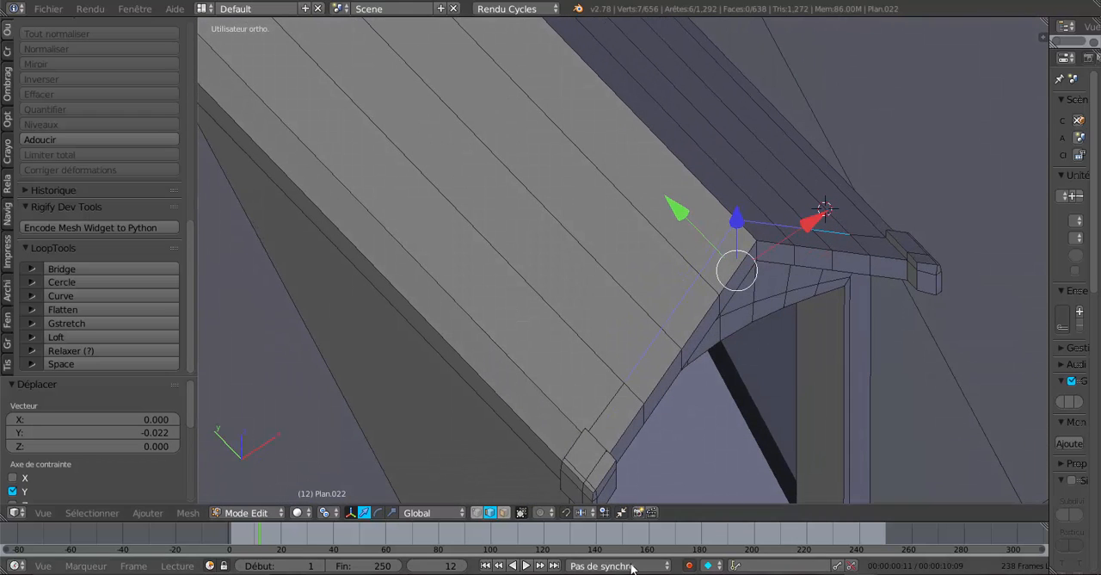
pyautogui.click(504, 513)
pyautogui.rightClick(728, 250)
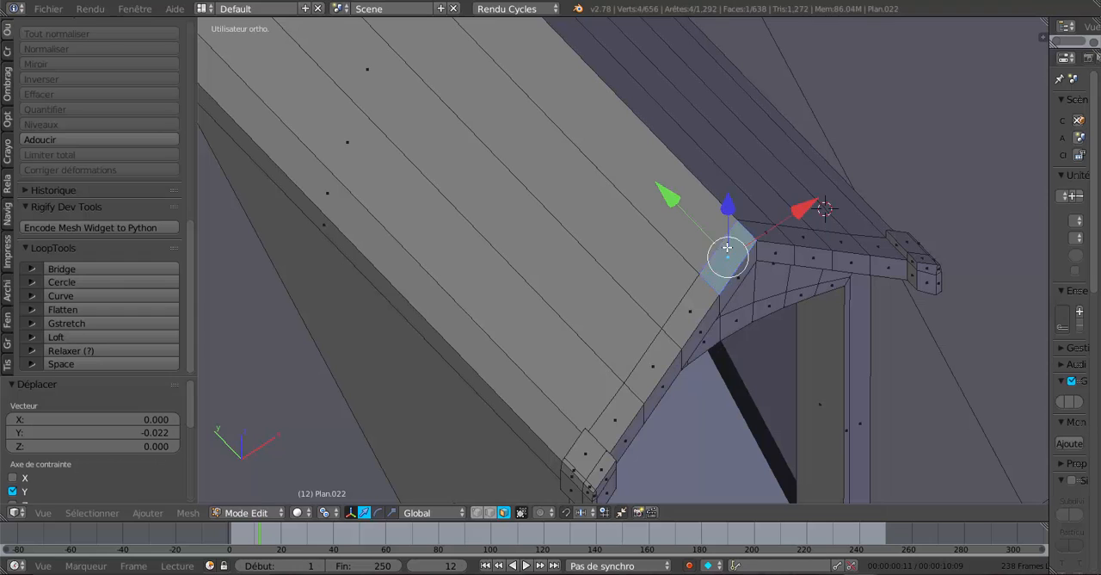
pyautogui.keyDown('shift'); pyautogui.rightClick(764, 231); pyautogui.keyUp('shift')
pyautogui.press('e')
pyautogui.click(793, 368)
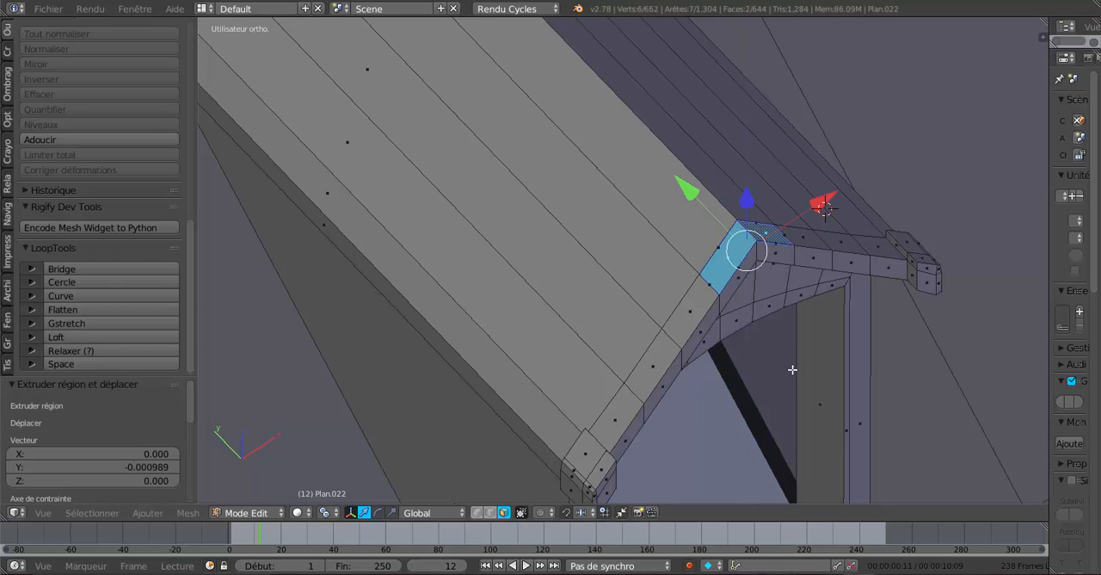
pyautogui.moveTo(741, 201); pyautogui.dragTo(752, 199)
# Extrude the four front faces at the ridge peak in place and pull them forward along Y, checking in object mode.
pyautogui.rightClick(771, 240)
pyautogui.keyDown('shift'); pyautogui.rightClick(771, 246); pyautogui.keyUp('shift')
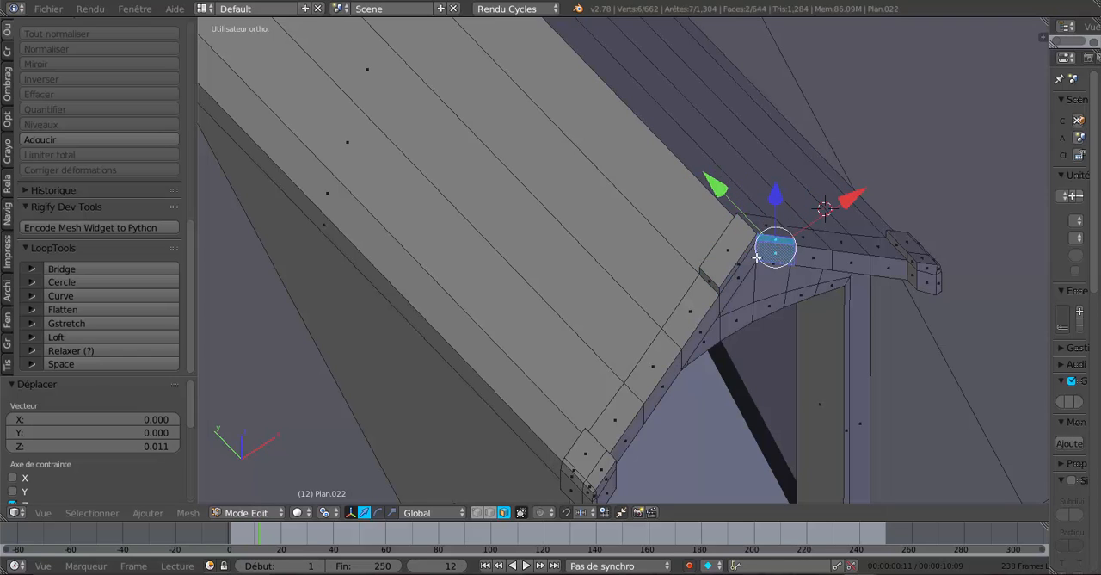
pyautogui.keyDown('shift'); pyautogui.rightClick(750, 262); pyautogui.keyUp('shift')
pyautogui.keyDown('shift'); pyautogui.rightClick(746, 255); pyautogui.keyUp('shift')
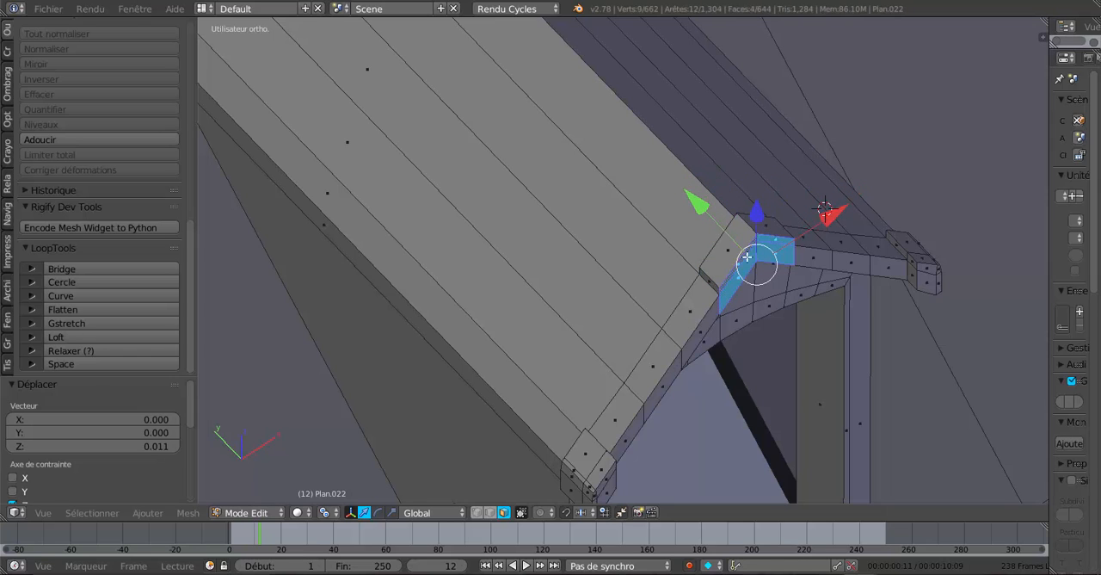
pyautogui.press('e')
pyautogui.click(765, 342)
pyautogui.moveTo(704, 204); pyautogui.dragTo(711, 211)
pyautogui.press('Tab')
pyautogui.moveTo(710, 210); pyautogui.dragTo(649, 279, button='middle')
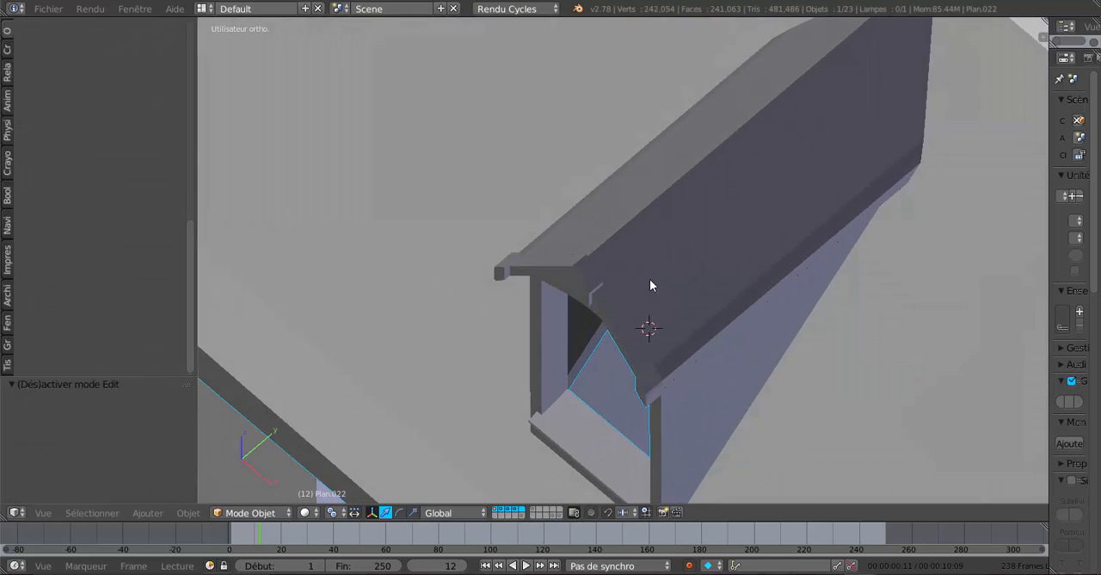
# Add one centred loop cut on each dormer roof slope in the strip next to the ridge.
pyautogui.press('Tab')
pyautogui.moveTo(735, 260); pyautogui.dragTo(703, 345, button='middle')
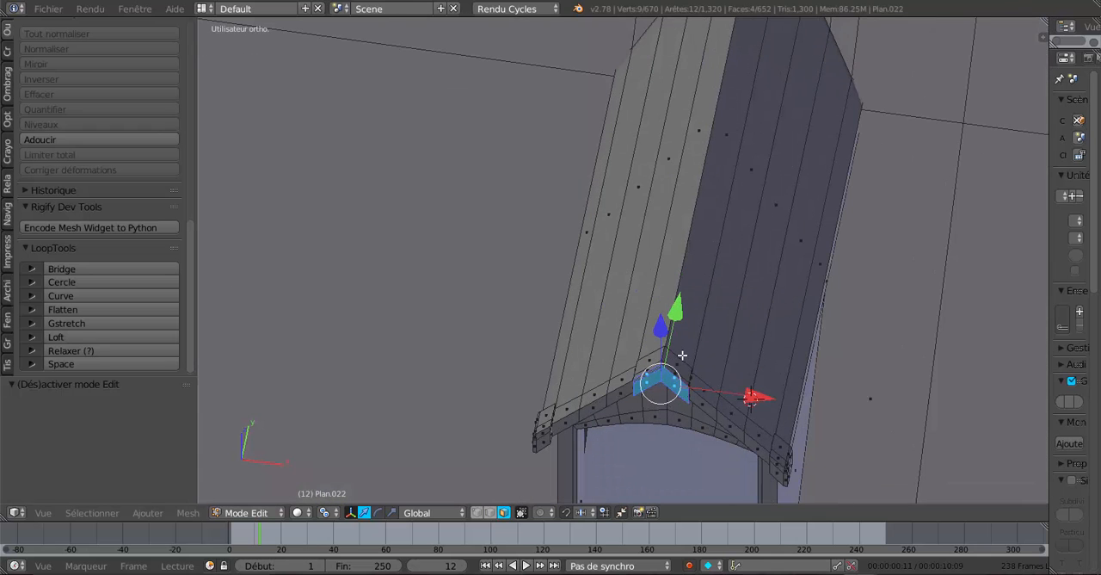
pyautogui.hotkey('ctrl', 'r')
pyautogui.click(683, 355)
pyautogui.rightClick(682, 355)
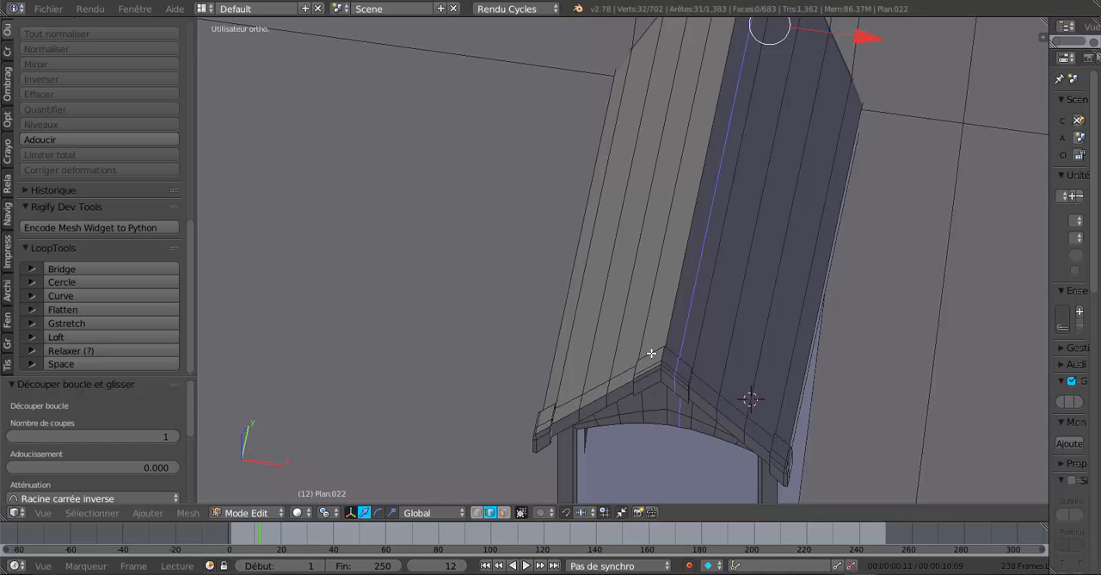
pyautogui.hotkey('ctrl', 'r')
pyautogui.click(651, 353)
pyautogui.rightClick(652, 353)
# Extrude the two narrow face strips along the dormer ridge and raise them slightly along Z, checking in object mode.
pyautogui.moveTo(673, 370); pyautogui.dragTo(588, 467, button='middle')
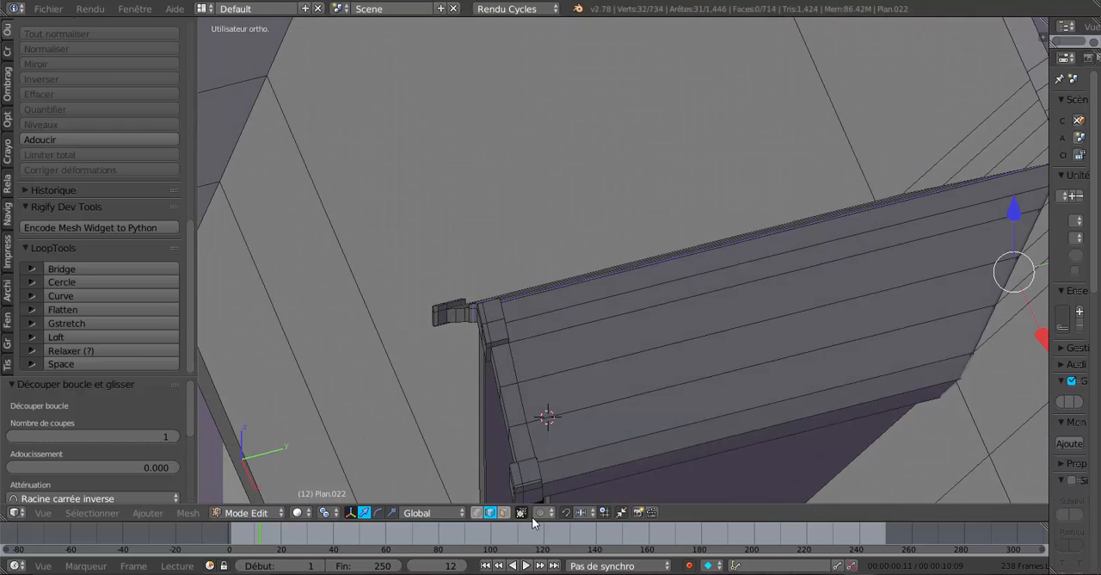
pyautogui.click(504, 512)
pyautogui.rightClick(576, 300)
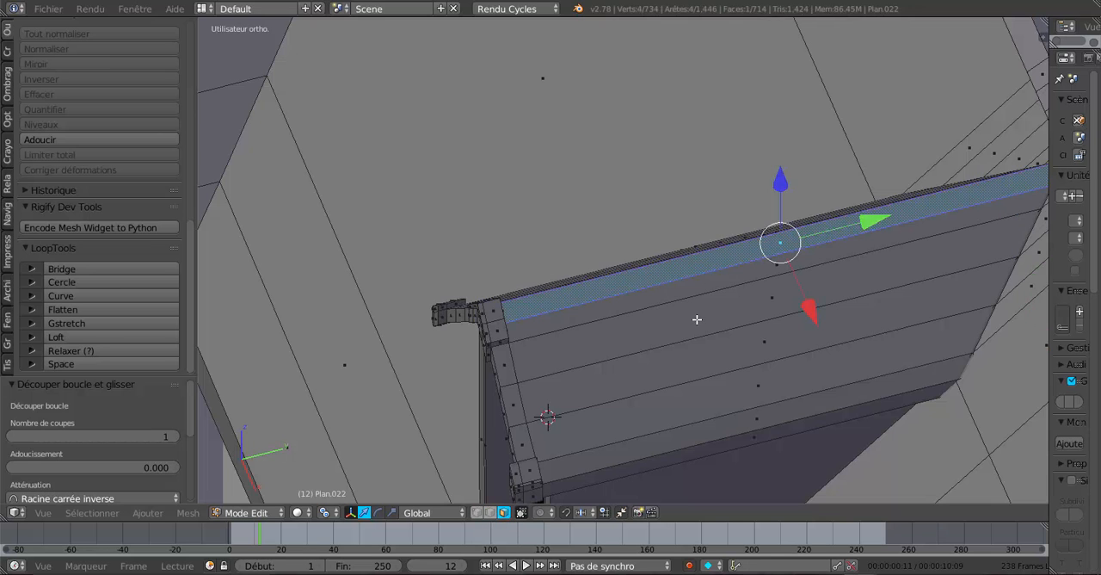
pyautogui.moveTo(697, 319); pyautogui.dragTo(696, 293, button='middle')
pyautogui.keyDown('shift'); pyautogui.rightClick(678, 265); pyautogui.keyUp('shift')
pyautogui.moveTo(808, 367); pyautogui.dragTo(734, 326, button='middle')
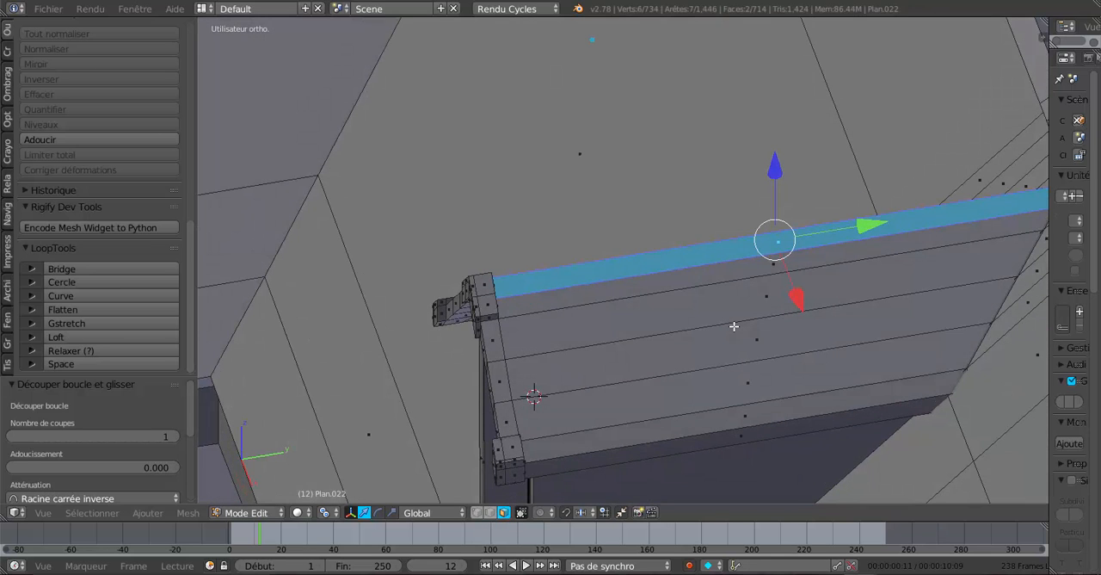
pyautogui.press('e')
pyautogui.click(747, 293)
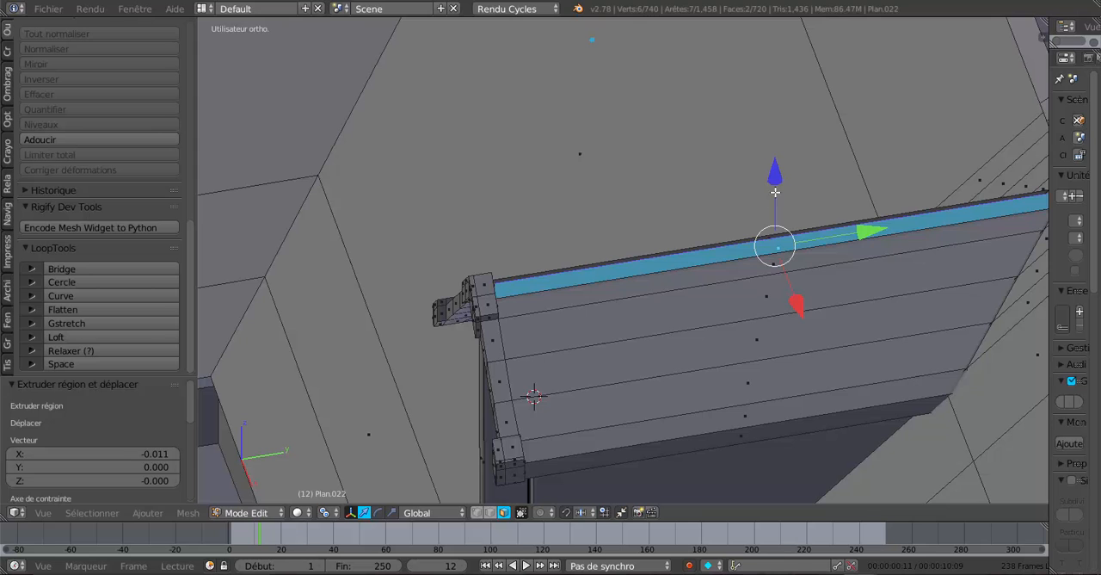
pyautogui.press('Tab')
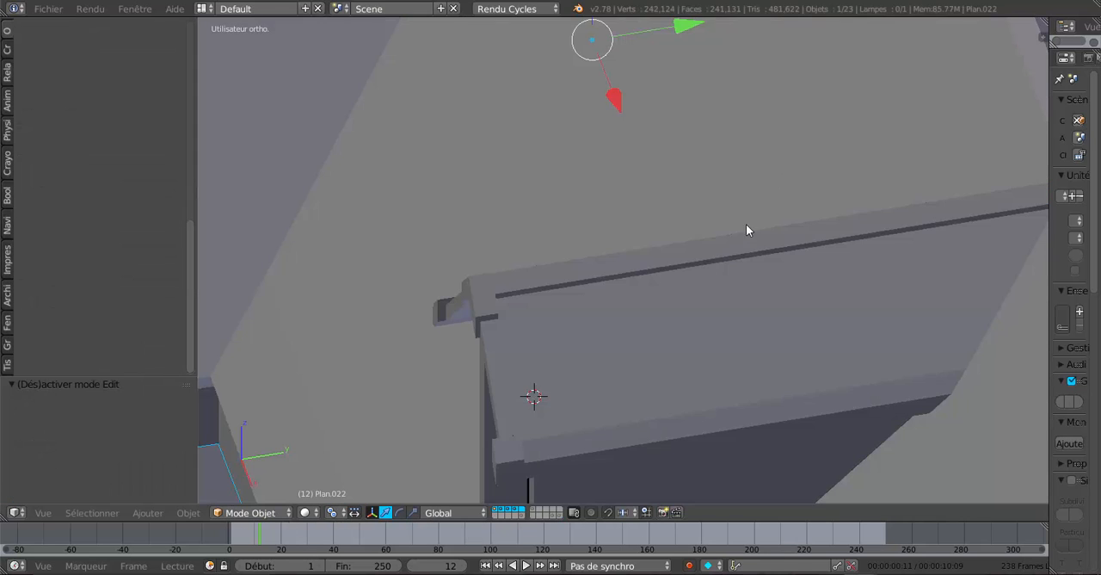
pyautogui.moveTo(746, 231); pyautogui.dragTo(921, 391, button='middle')
# Select the two side-wall faces of the dormer and inset them with a thickness of 0.3891.
pyautogui.press('Tab')
pyautogui.rightClick(722, 381)
pyautogui.keyDown('shift'); pyautogui.rightClick(652, 363); pyautogui.keyUp('shift')
pyautogui.moveTo(826, 393); pyautogui.dragTo(752, 420, button='middle')
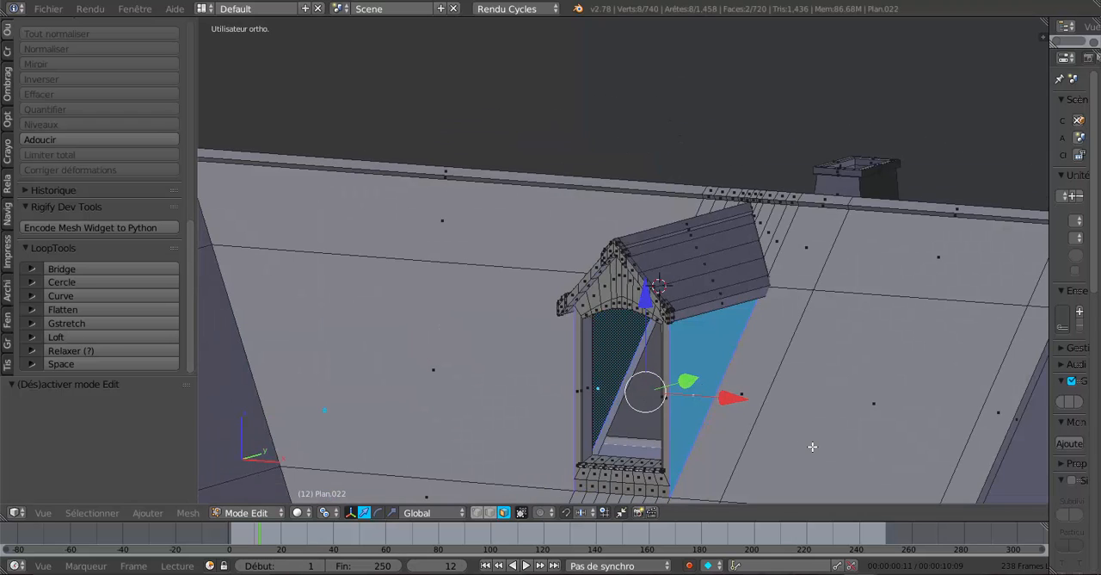
pyautogui.press('i')
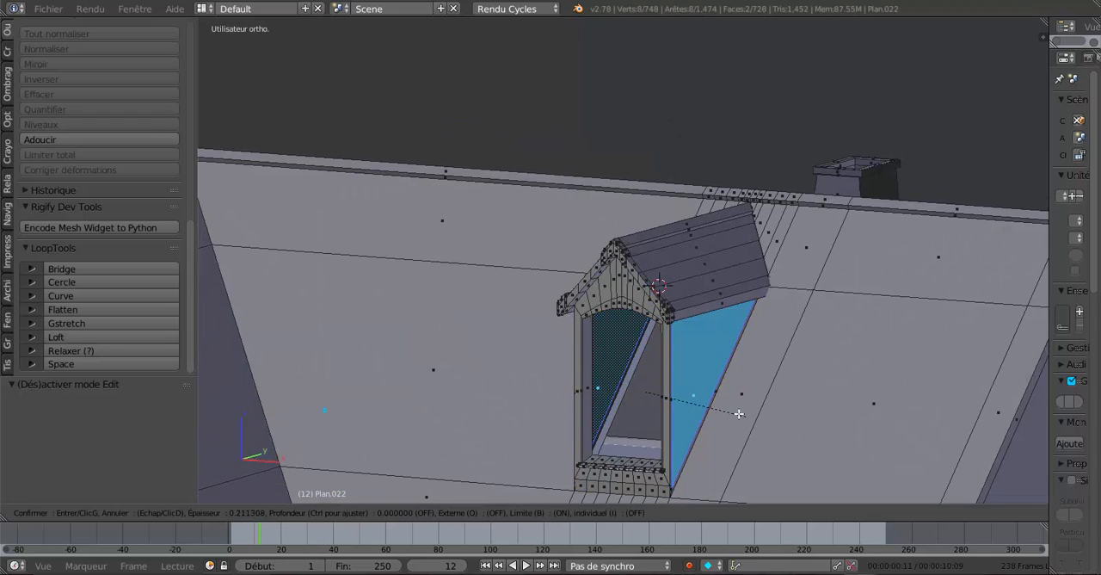
pyautogui.click(689, 401)
# Switch the manipulator to scaling, extrude the inset side-wall faces in place and scale them to 0.972 along X.
pyautogui.moveTo(722, 413); pyautogui.dragTo(782, 433, button='middle')
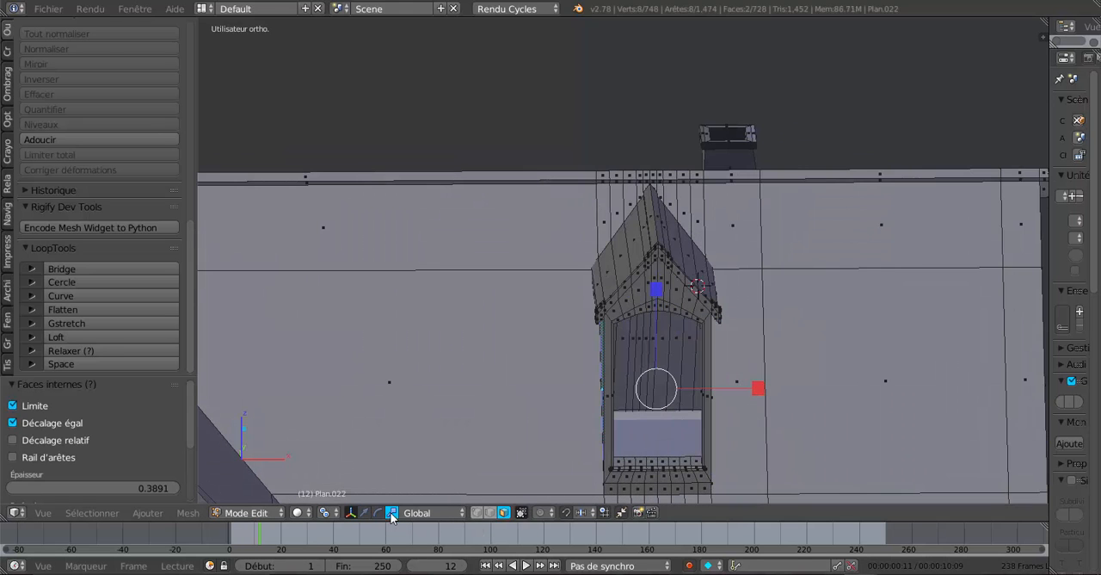
pyautogui.moveTo(784, 402); pyautogui.dragTo(737, 409, button='middle')
pyautogui.scroll(2, 736, 406)
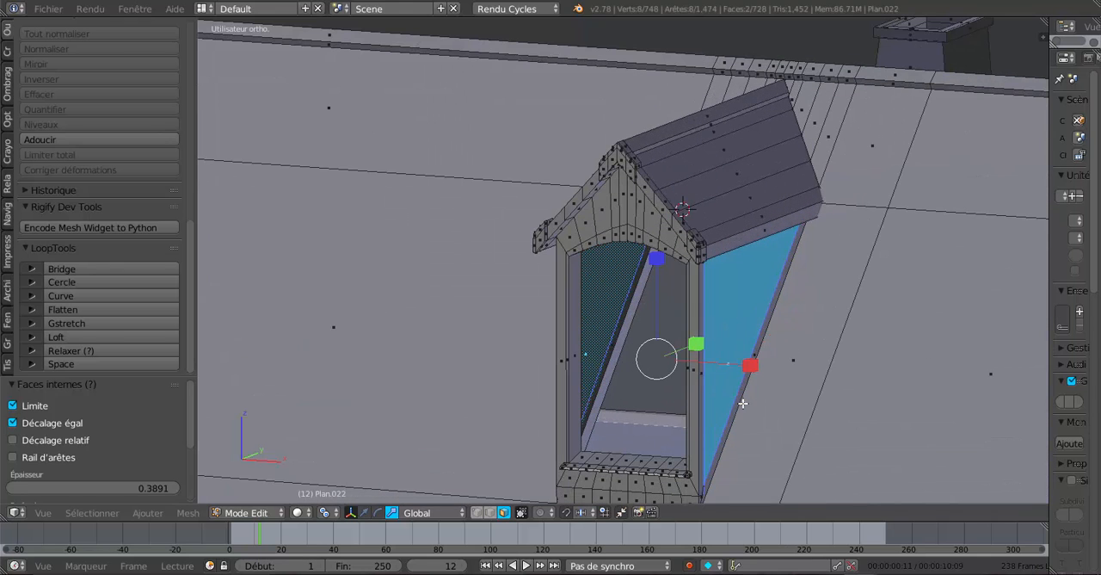
pyautogui.click(749, 406)
pyautogui.press('e')
pyautogui.rightClick(761, 382)
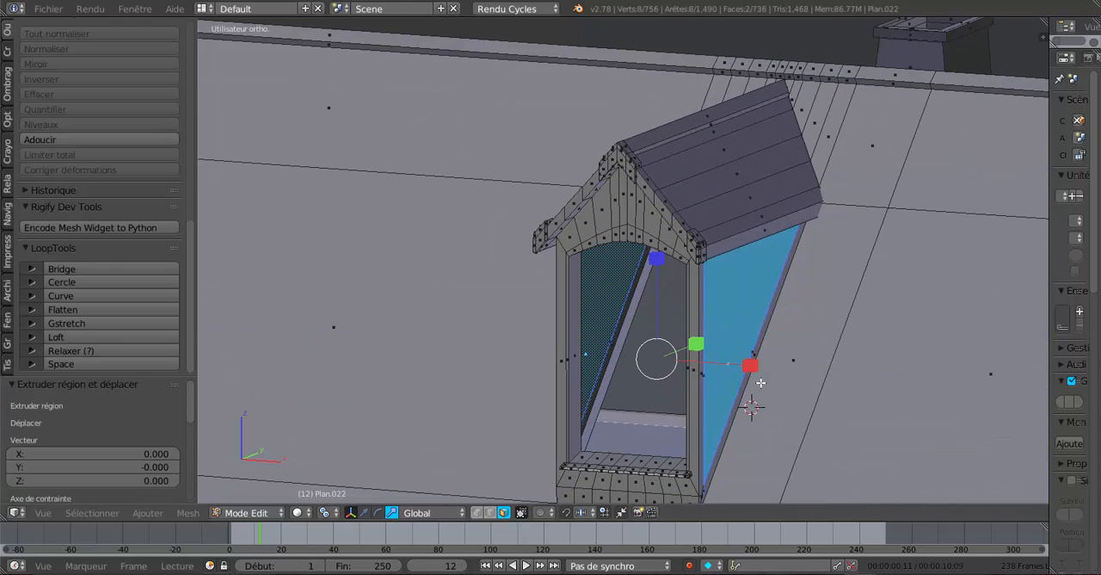
pyautogui.moveTo(749, 368)
pyautogui.mouseDown()
pyautogui.moveTo(762, 363)
pyautogui.moveTo(713, 361)
pyautogui.moveTo(731, 365)
pyautogui.mouseUp()
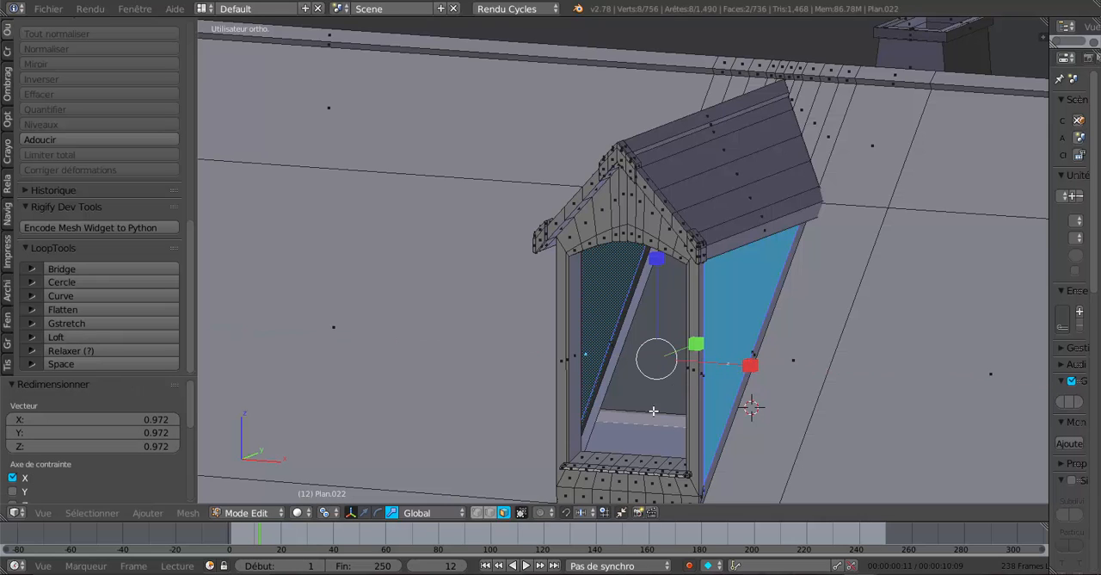
# Set the pivot point to the median point (Barycentre) and scale the dormer's inset side-wall faces inward slightly along X.
pyautogui.click(331, 512)
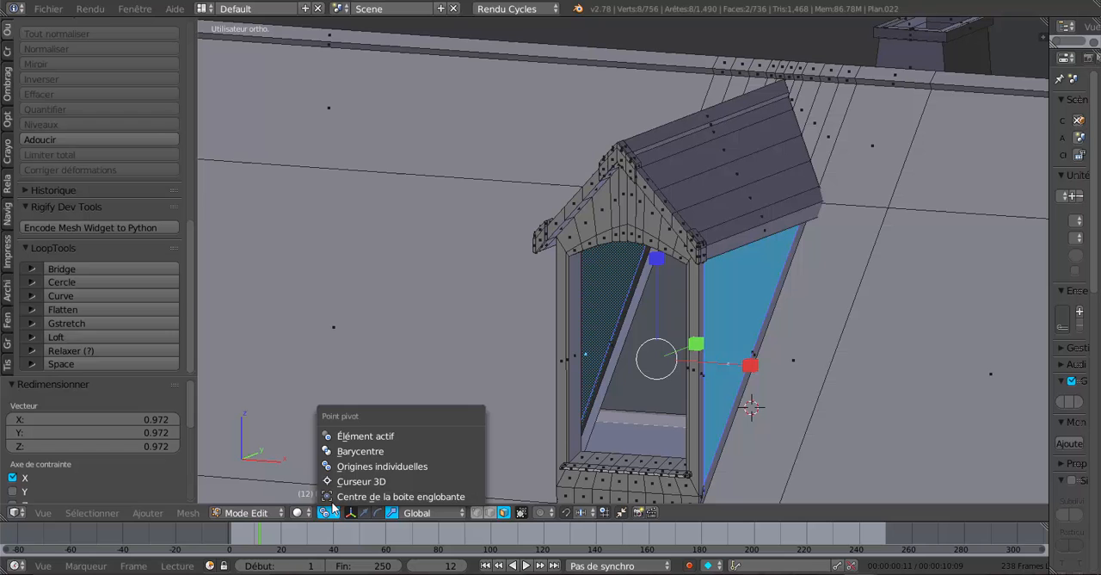
pyautogui.click(346, 451)
pyautogui.moveTo(811, 425); pyautogui.dragTo(832, 419, button='middle')
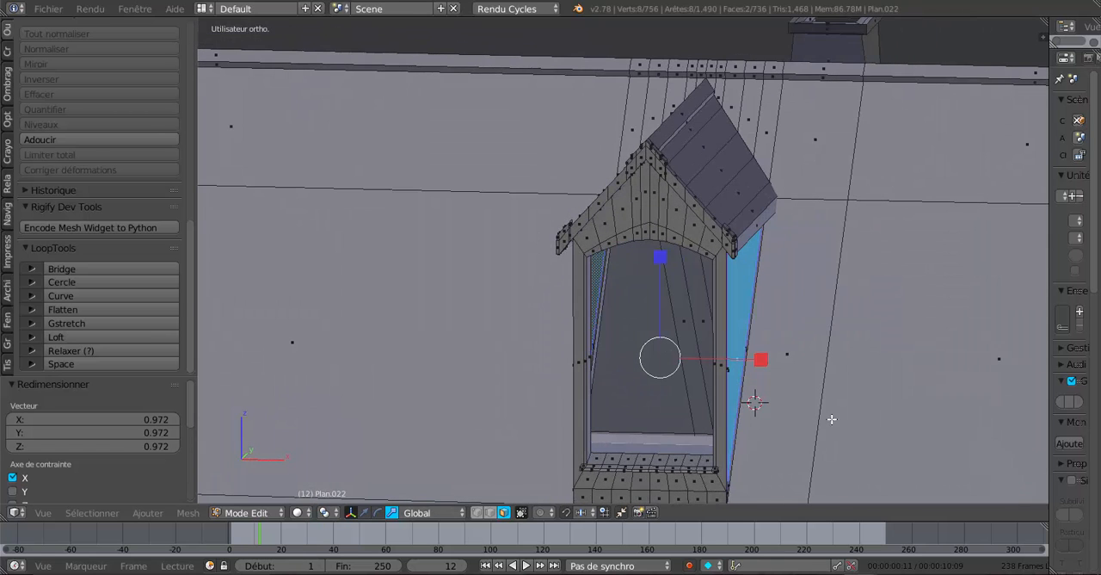
pyautogui.moveTo(763, 360)
pyautogui.mouseDown()
pyautogui.moveTo(749, 363)
pyautogui.moveTo(757, 366)
pyautogui.mouseUp()
# Examine the dormer and the whole house from several sides in object mode.
pyautogui.press('Tab')
pyautogui.moveTo(831, 422); pyautogui.dragTo(757, 335, button='middle')
pyautogui.moveTo(708, 372); pyautogui.dragTo(721, 417, button='middle')
pyautogui.scroll(-3, 735, 413)
pyautogui.press('Tab')
pyautogui.press('Tab')
pyautogui.scroll(-3, 721, 411)
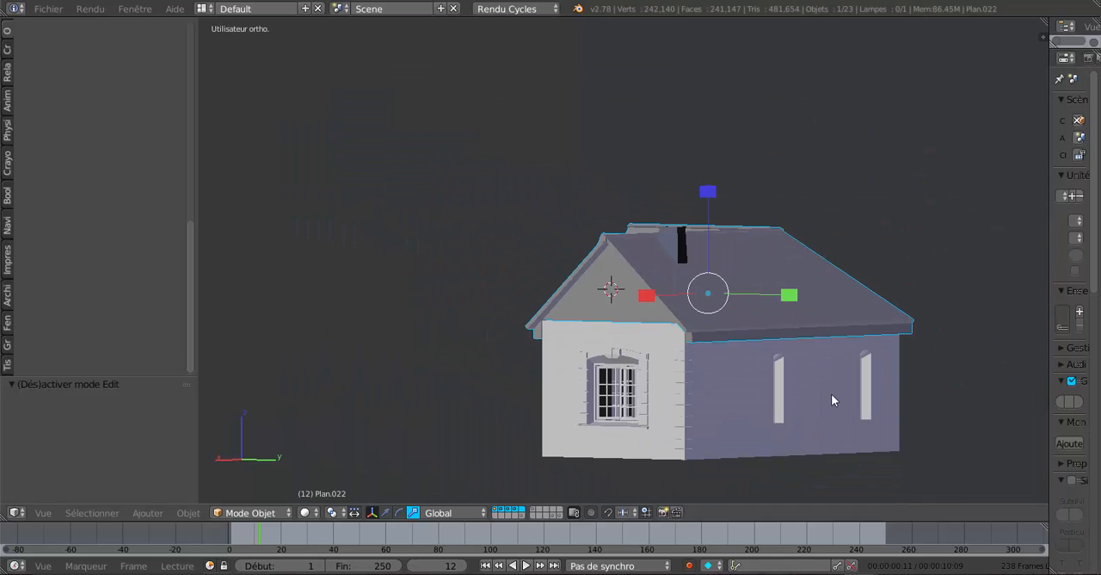
pyautogui.moveTo(647, 402); pyautogui.dragTo(842, 414, button='middle')
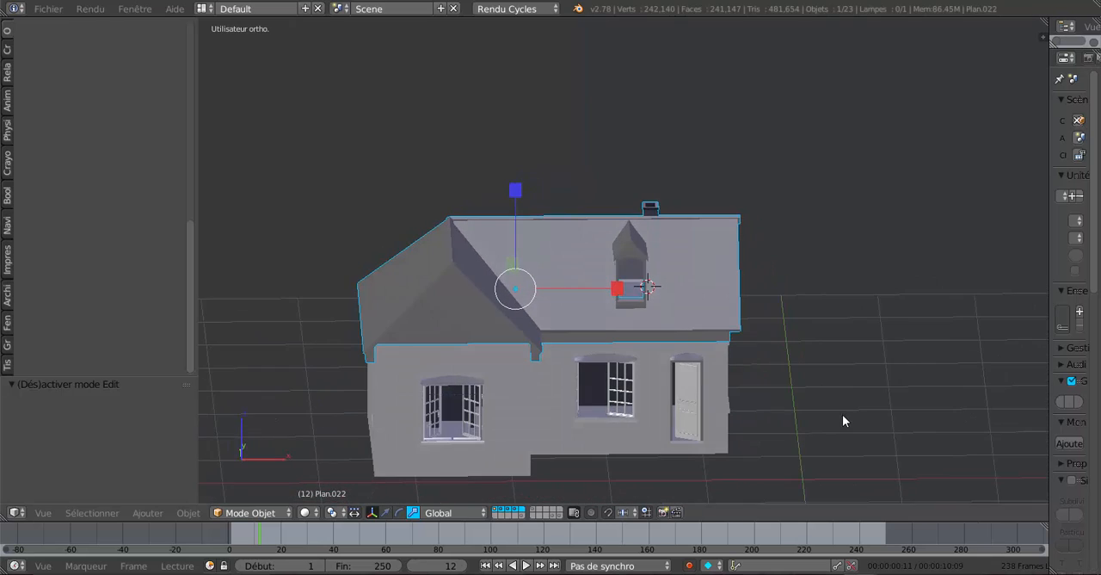
pyautogui.scroll(2, 729, 363)
pyautogui.moveTo(730, 363); pyautogui.dragTo(761, 365, button='middle')
# Box-select all roof vertices in the strip containing the dormer and chimney, using vertex mode in the top wireframe view.
pyautogui.press('Tab')
pyautogui.scroll(3, 705, 379)
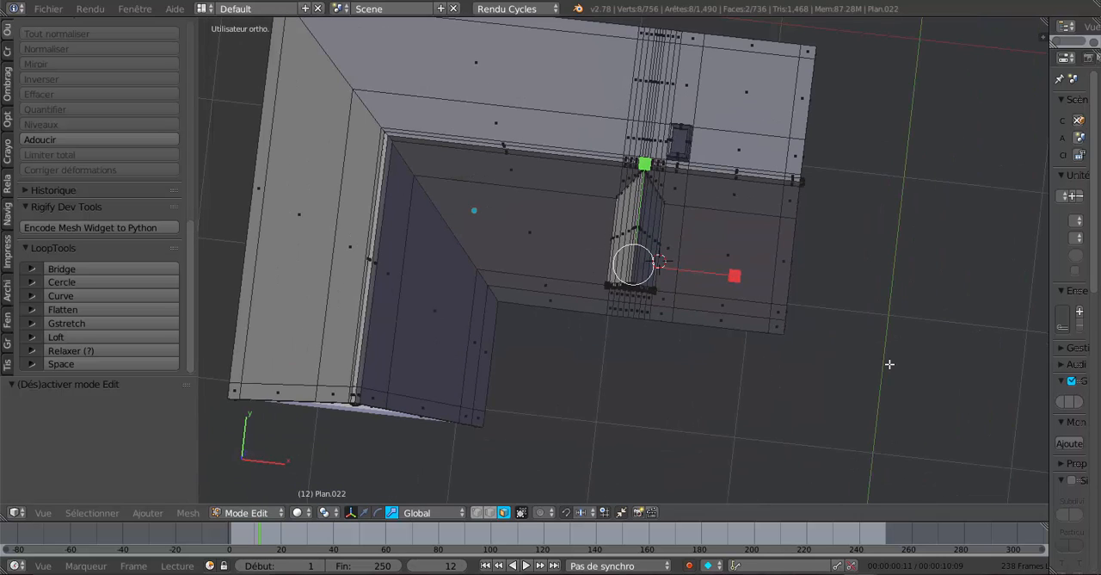
pyautogui.press('KP_7')
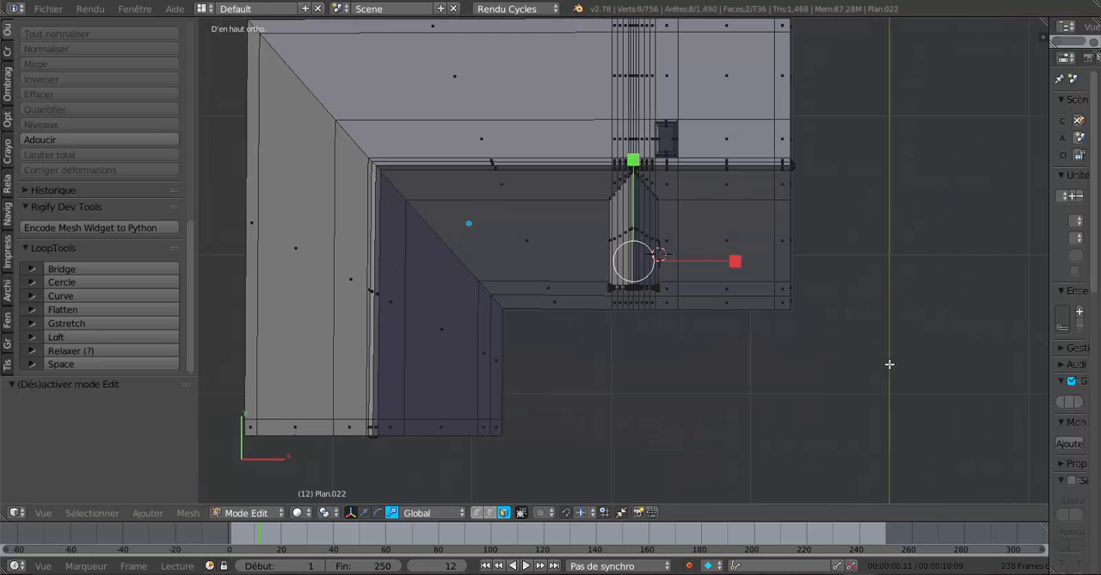
pyautogui.scroll(-2, 890, 364)
pyautogui.press('z')
pyautogui.scroll(2, 714, 259)
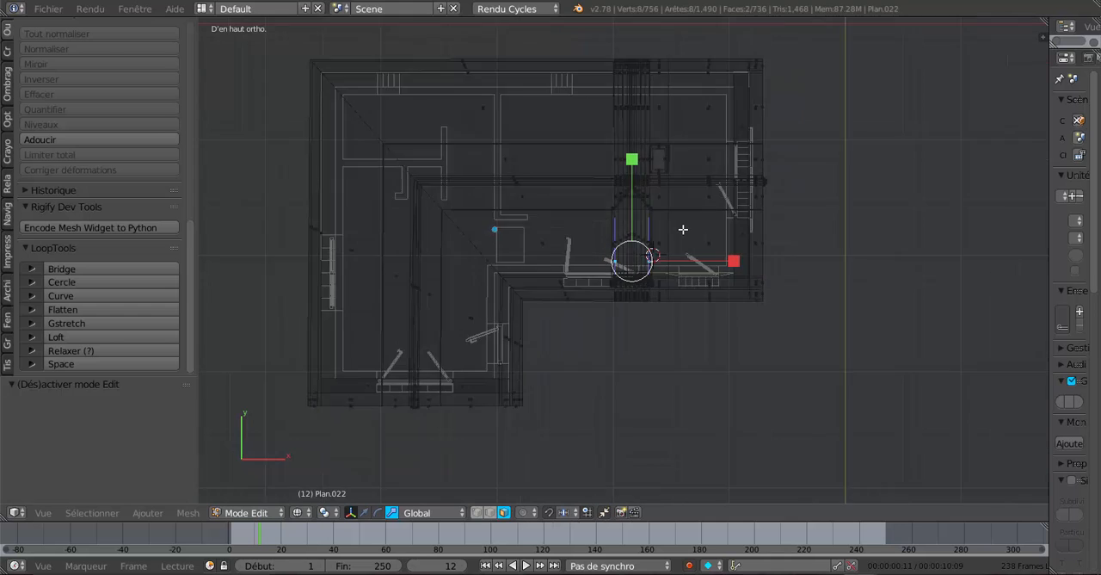
pyautogui.click(478, 512)
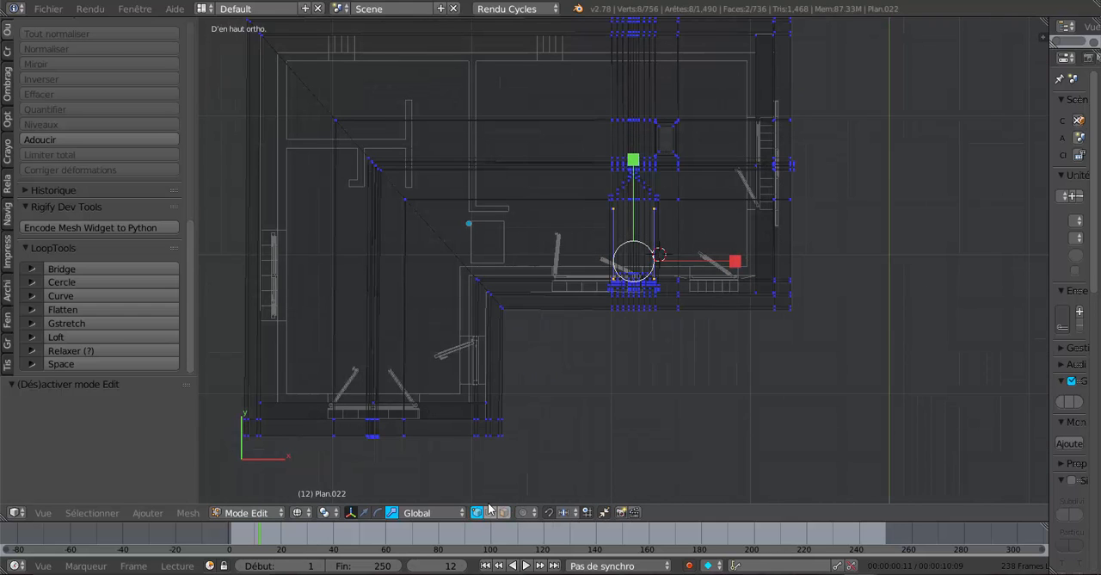
pyautogui.press('a')
pyautogui.press('a')
pyautogui.scroll(-2, 642, 389)
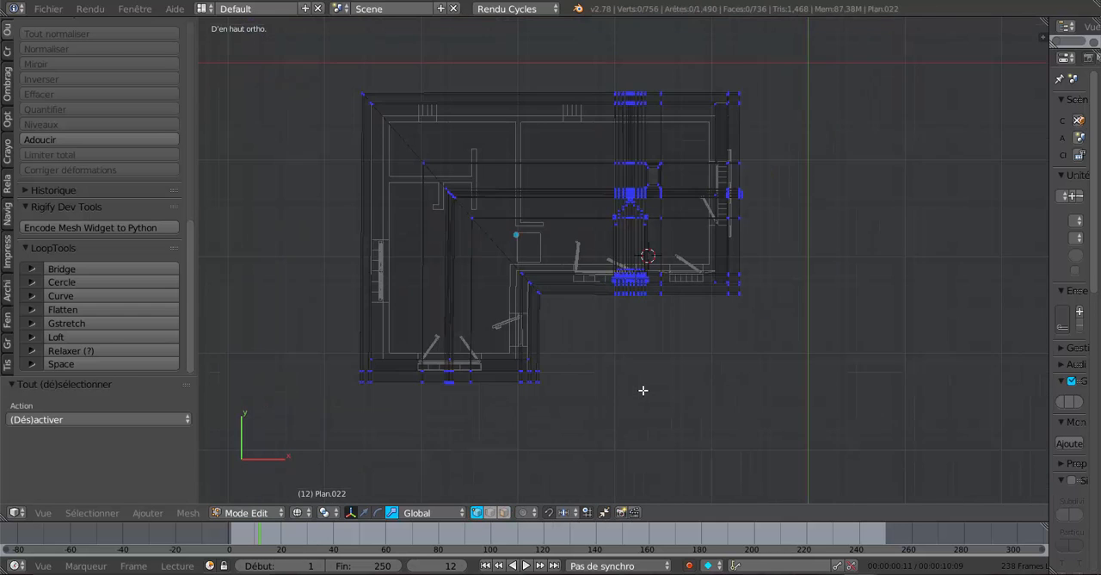
pyautogui.press('b')
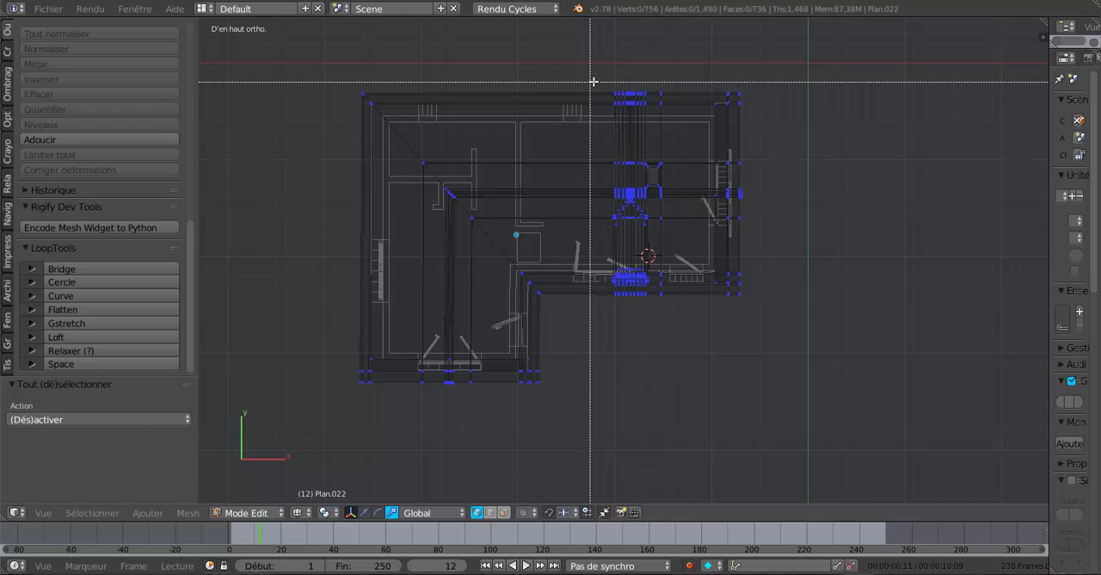
pyautogui.moveTo(605, 76); pyautogui.dragTo(666, 318)
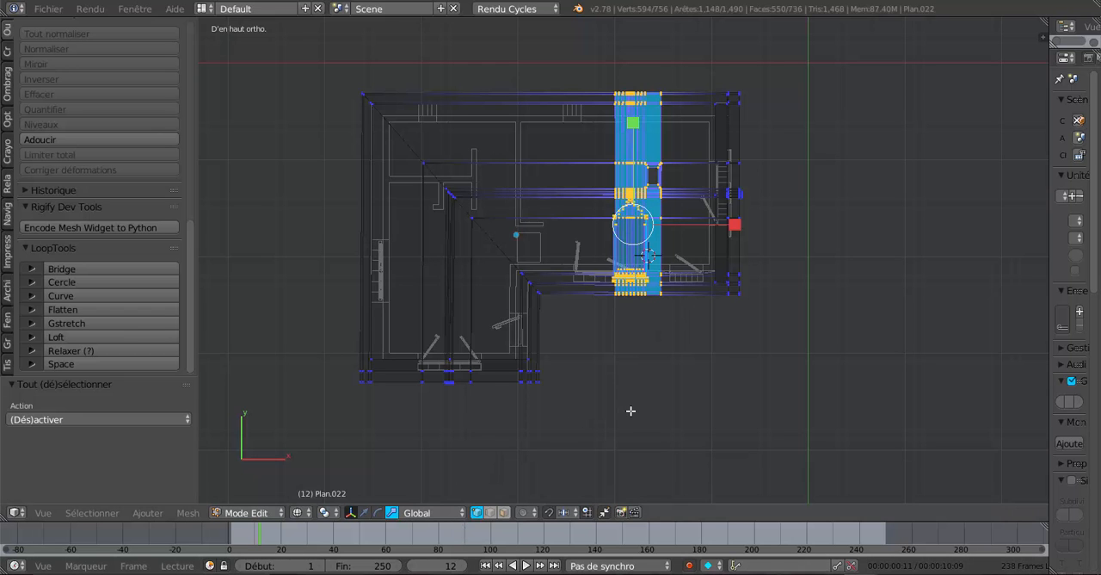
# Scale the selected dormer and chimney strip to 1.119 along X in solid shading, and check it in object mode.
pyautogui.press('z')
pyautogui.moveTo(634, 408); pyautogui.dragTo(594, 278, button='middle')
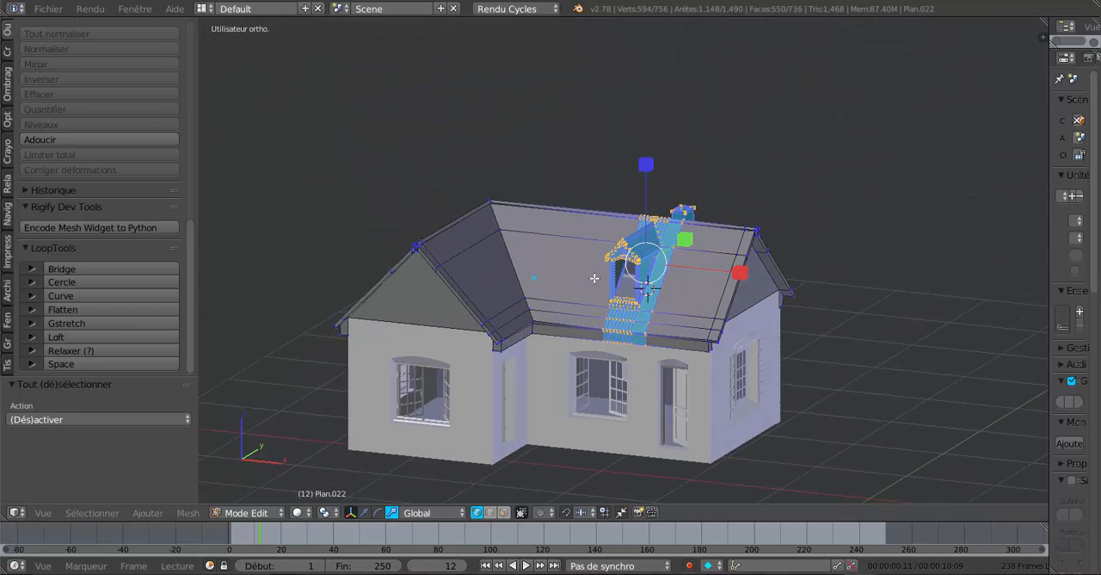
pyautogui.scroll(3, 593, 278)
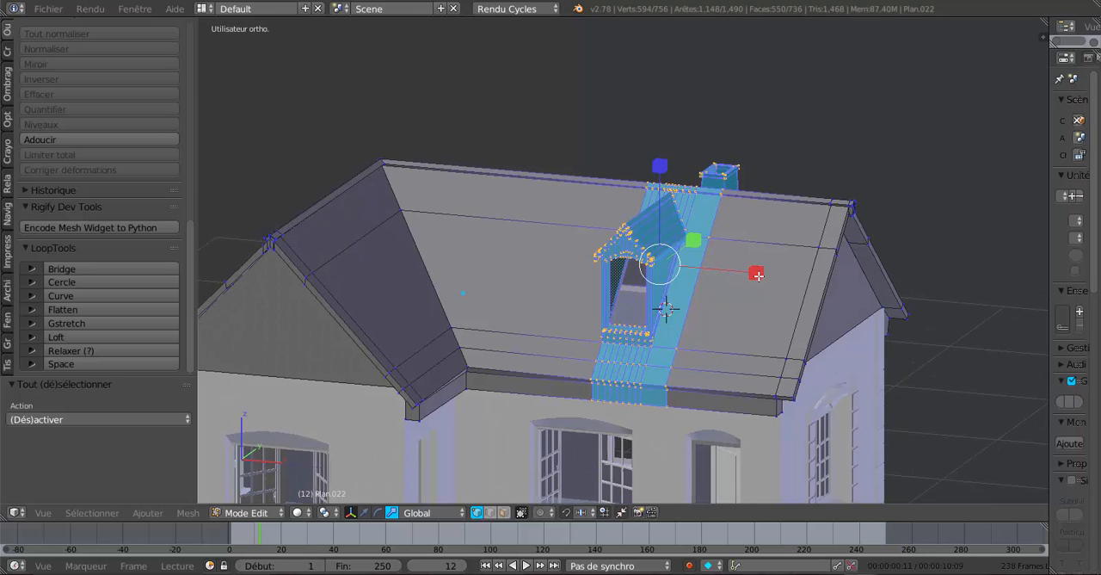
pyautogui.moveTo(757, 274); pyautogui.dragTo(769, 277)
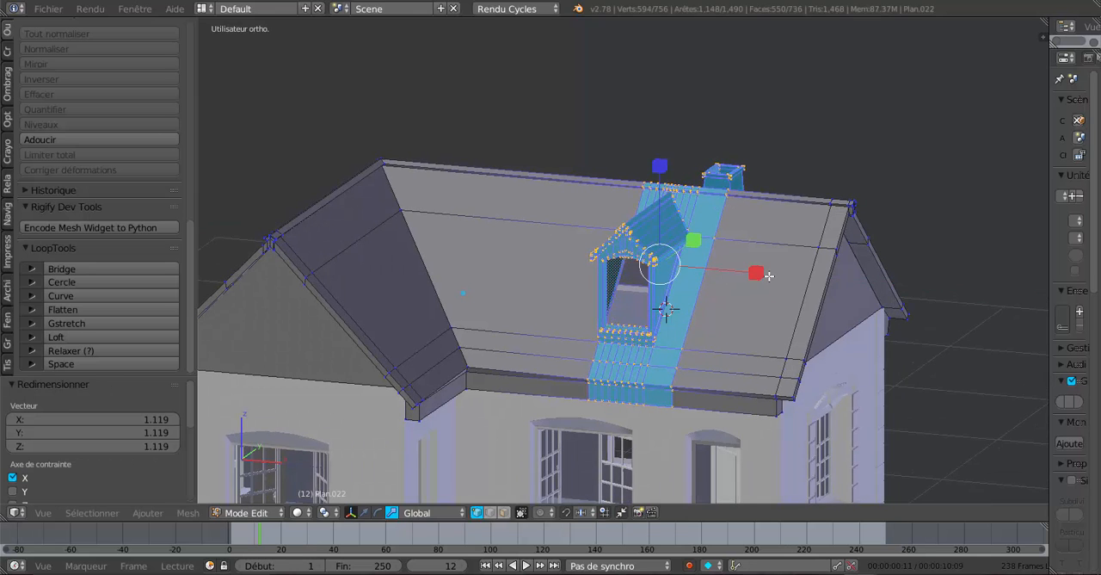
pyautogui.press('Tab')
pyautogui.moveTo(741, 308); pyautogui.dragTo(584, 347, button='middle')
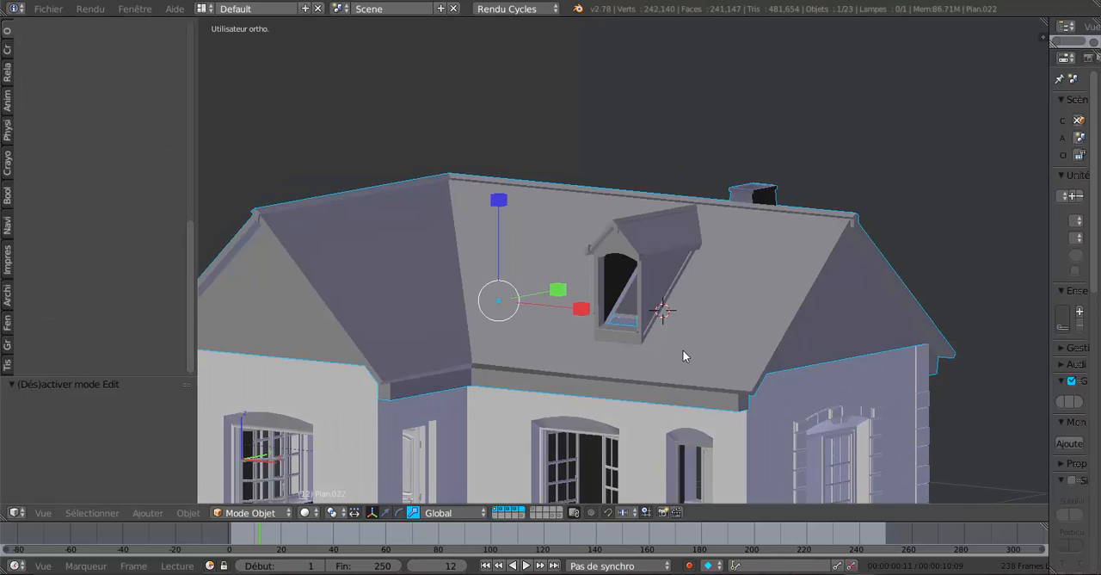
pyautogui.moveTo(682, 352); pyautogui.dragTo(486, 365, button='middle')
pyautogui.scroll(-1, 486, 359)
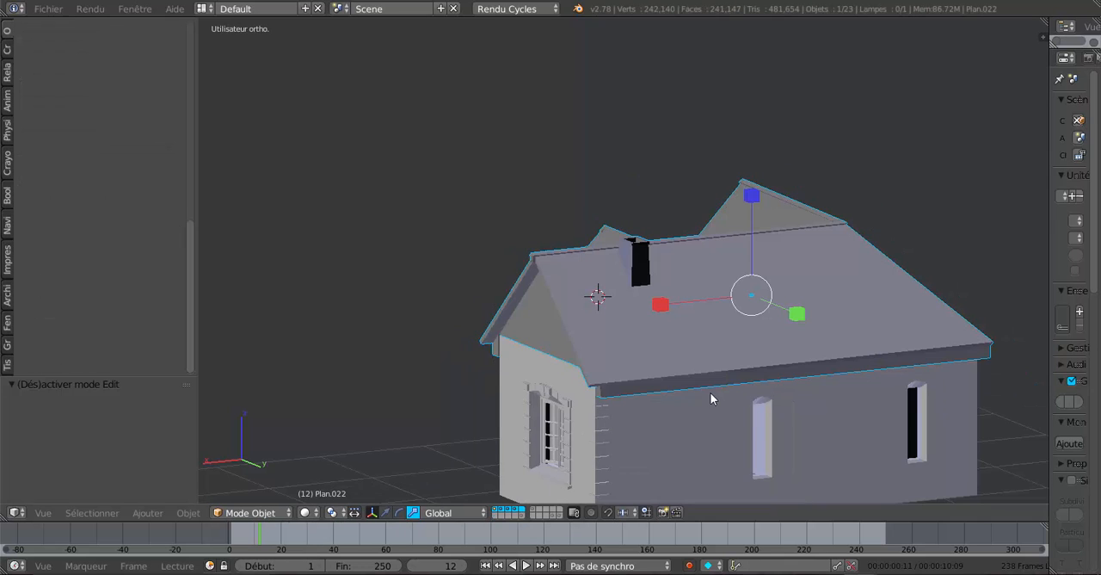
pyautogui.moveTo(709, 398); pyautogui.dragTo(673, 378, button='middle')
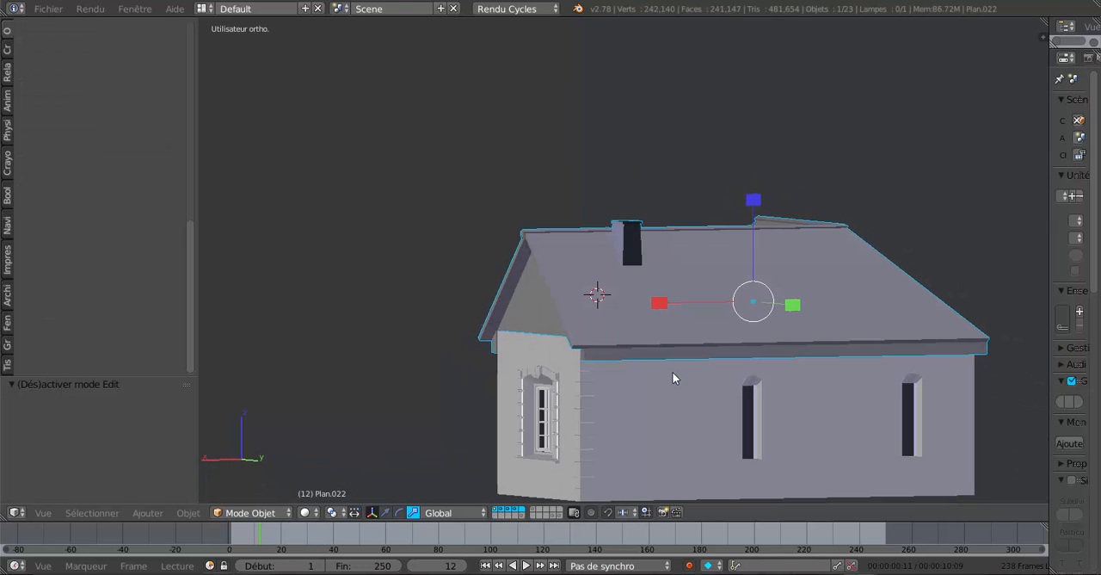
pyautogui.press('Tab')
# Edit the house wall mesh and add five centred horizontal loop cuts between the two narrow windows.
pyautogui.press('Tab')
pyautogui.rightClick(684, 413)
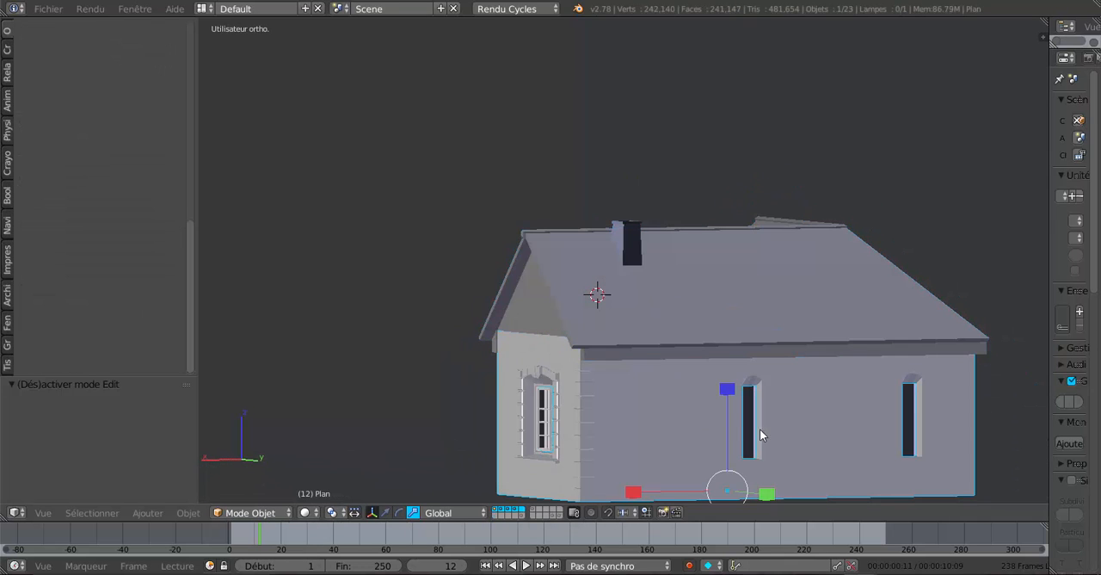
pyautogui.keyDown('shift'); pyautogui.moveTo(758, 376); pyautogui.dragTo(780, 341, button='middle'); pyautogui.keyUp('shift')
pyautogui.scroll(3, 726, 342)
pyautogui.press('Tab')
pyautogui.moveTo(734, 390); pyautogui.dragTo(630, 424, button='middle')
pyautogui.scroll(1, 692, 367)
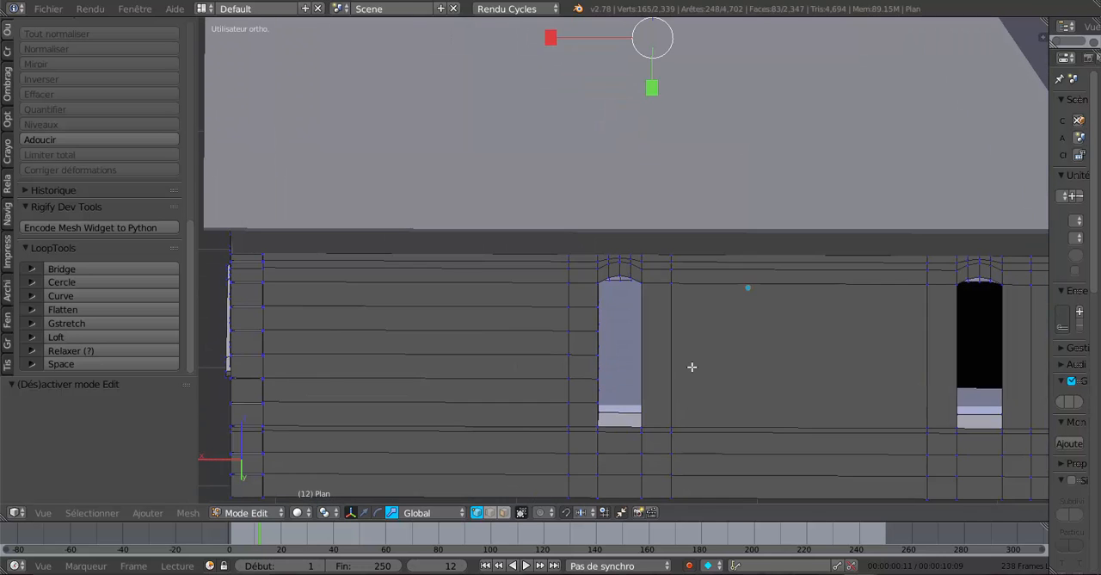
pyautogui.moveTo(692, 366); pyautogui.dragTo(713, 363, button='middle')
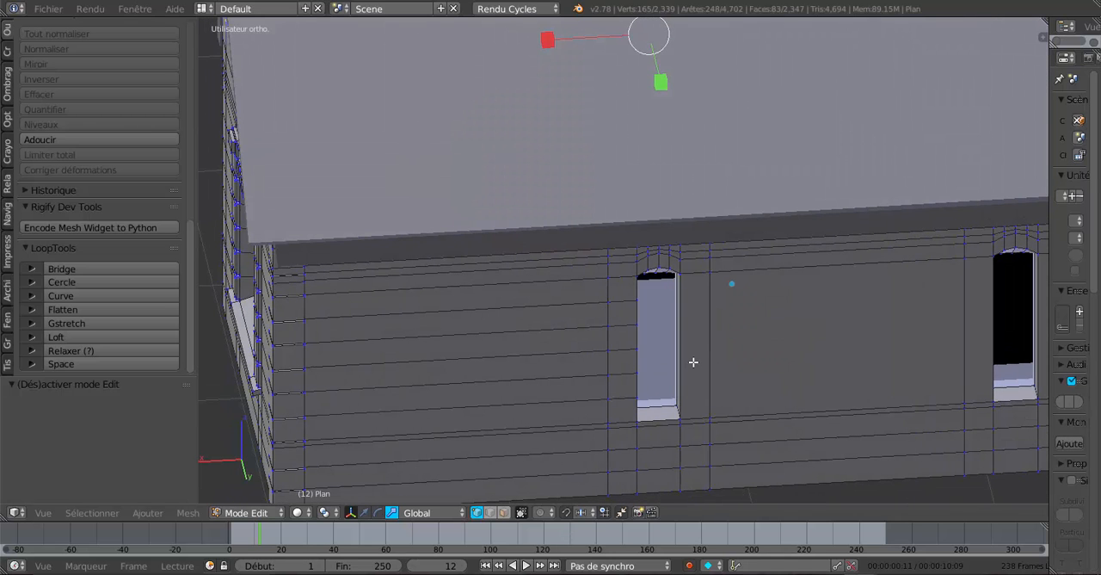
pyautogui.hotkey('ctrl', 'r')
pyautogui.scroll(1, 704, 364)
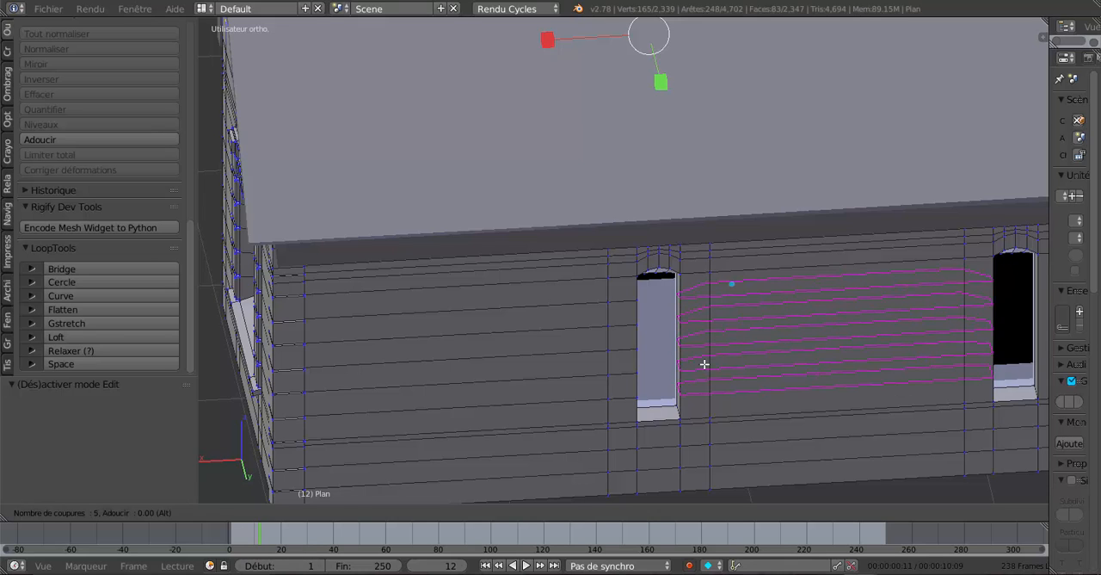
pyautogui.click(704, 364)
pyautogui.rightClick(704, 364)
# Add five centred horizontal loop cuts to the wall section between the second narrow window and the house corner.
pyautogui.moveTo(693, 377); pyautogui.dragTo(677, 354, button='middle')
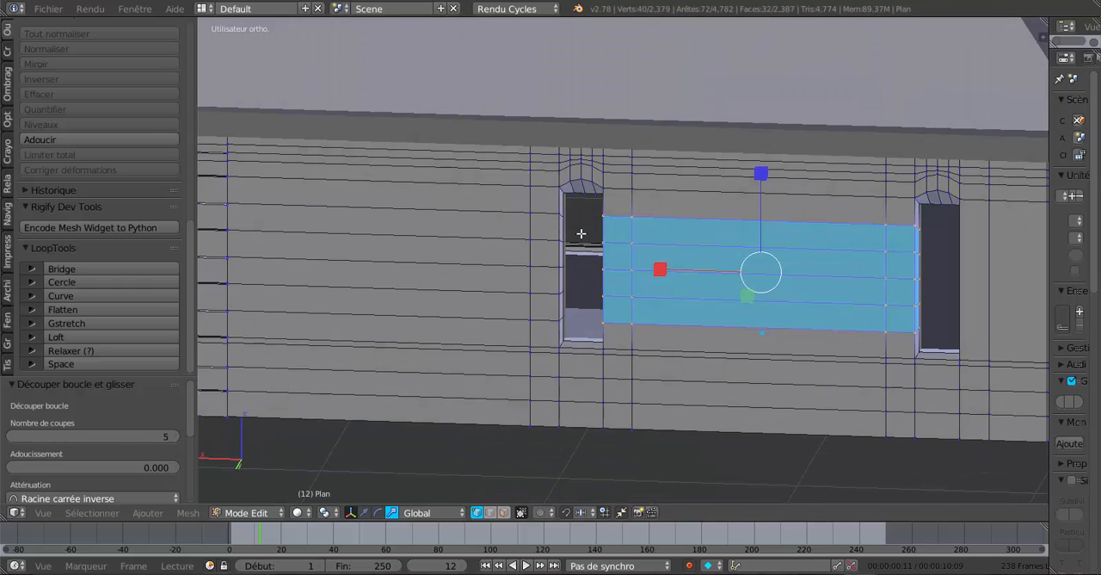
pyautogui.moveTo(580, 234); pyautogui.dragTo(597, 193, button='middle')
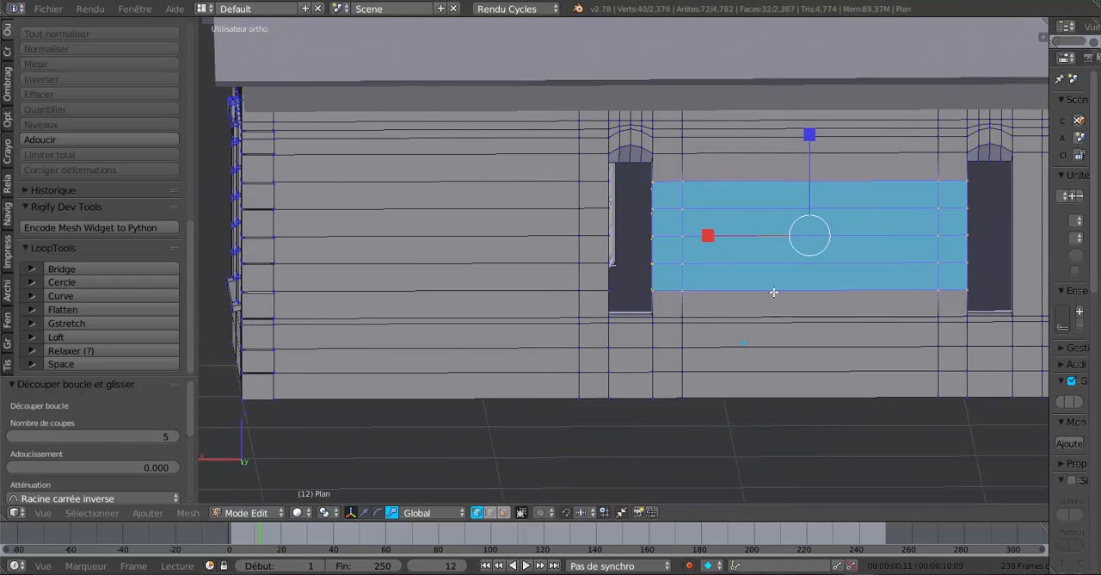
pyautogui.keyDown('shift'); pyautogui.moveTo(774, 291); pyautogui.dragTo(536, 333, button='middle'); pyautogui.keyUp('shift')
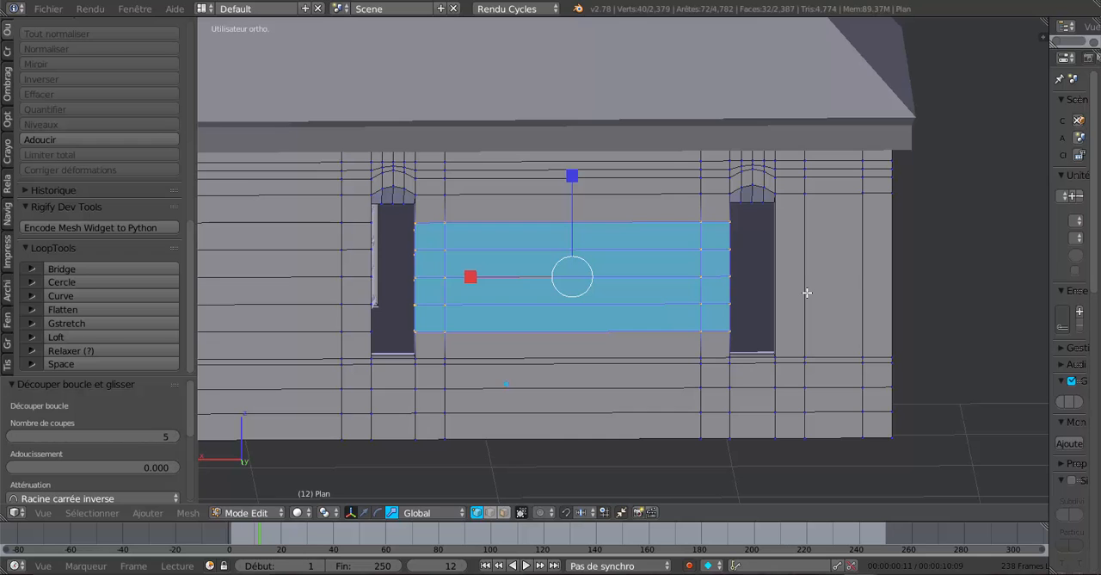
pyautogui.hotkey('ctrl', 'r')
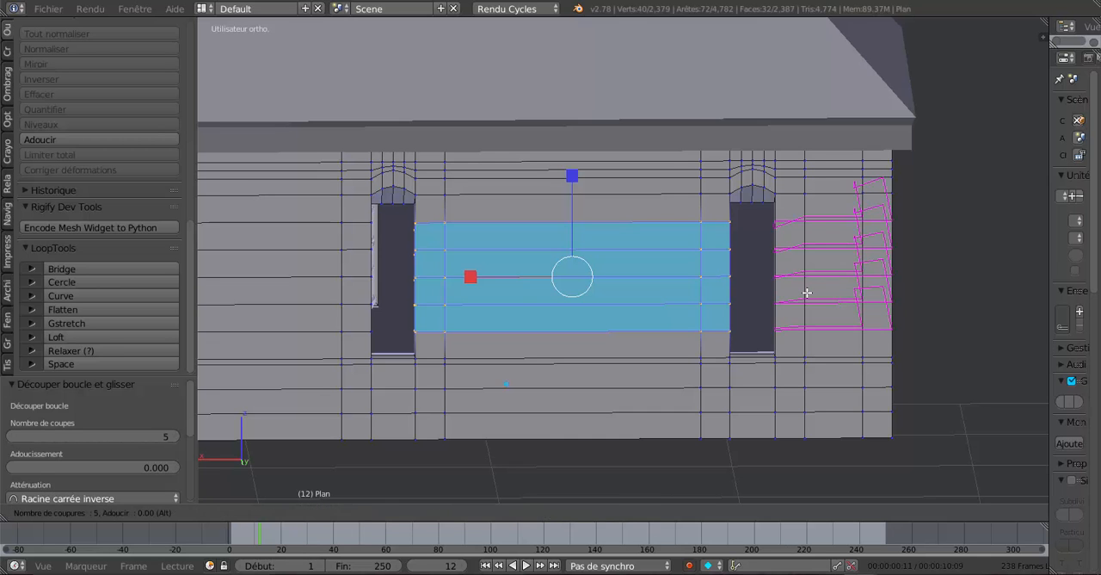
pyautogui.click(807, 293)
pyautogui.rightClick(766, 325)
# Delete the sill face and the lower reveal faces on both sides of the two narrow windows, working in face mode.
pyautogui.moveTo(710, 350); pyautogui.dragTo(765, 347, button='middle')
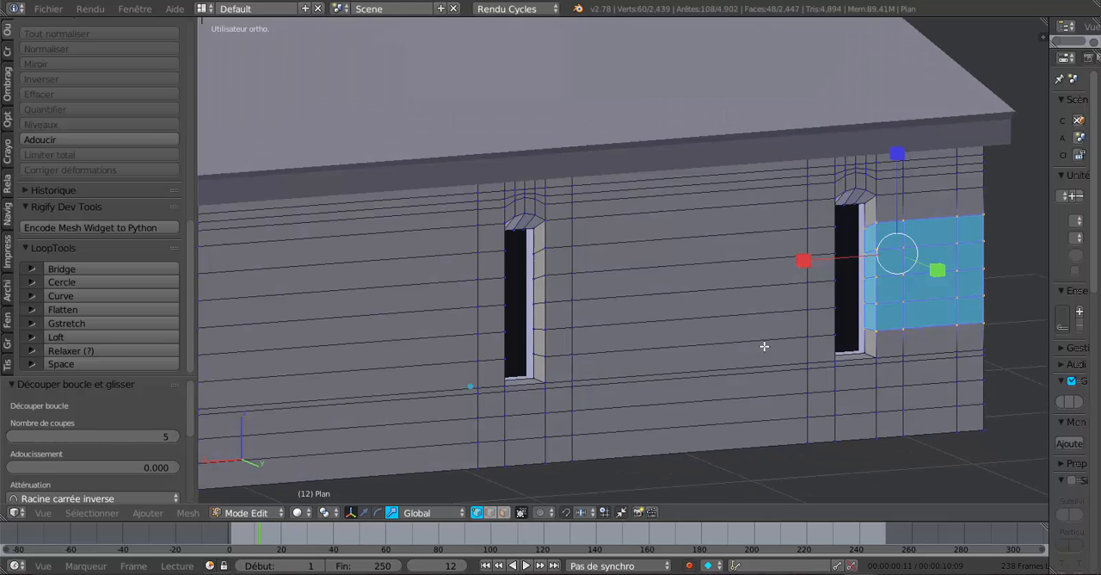
pyautogui.click(505, 512)
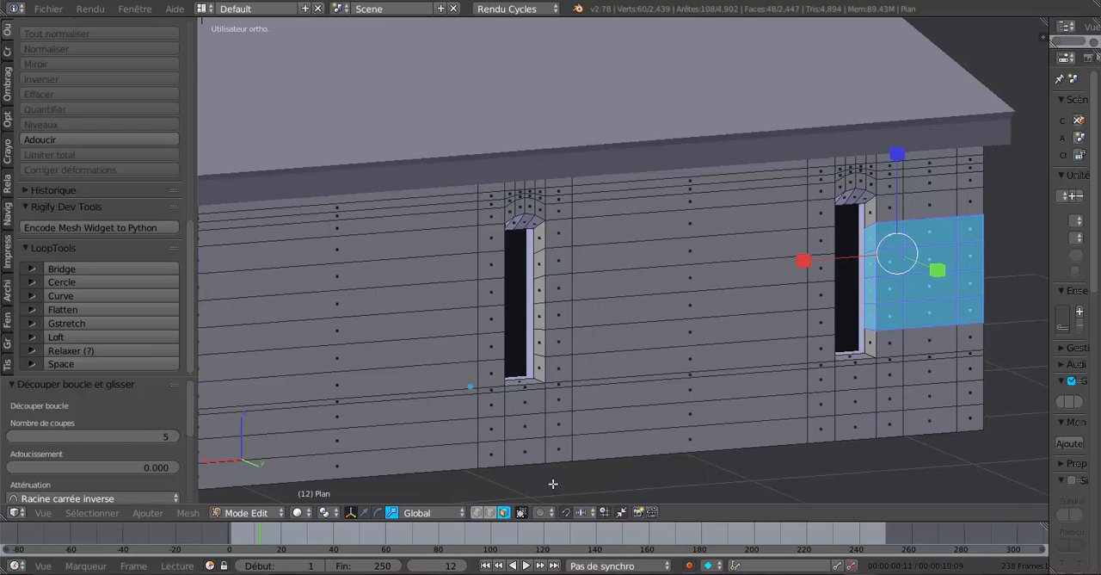
pyautogui.moveTo(822, 409); pyautogui.dragTo(657, 330, button='middle')
pyautogui.rightClick(812, 274)
pyautogui.keyDown('shift'); pyautogui.rightClick(801, 291); pyautogui.keyUp('shift')
pyautogui.keyDown('shift'); pyautogui.rightClick(814, 261); pyautogui.keyUp('shift')
pyautogui.keyDown('shift'); pyautogui.rightClick(475, 308); pyautogui.keyUp('shift')
pyautogui.keyDown('shift'); pyautogui.rightClick(475, 287); pyautogui.keyUp('shift')
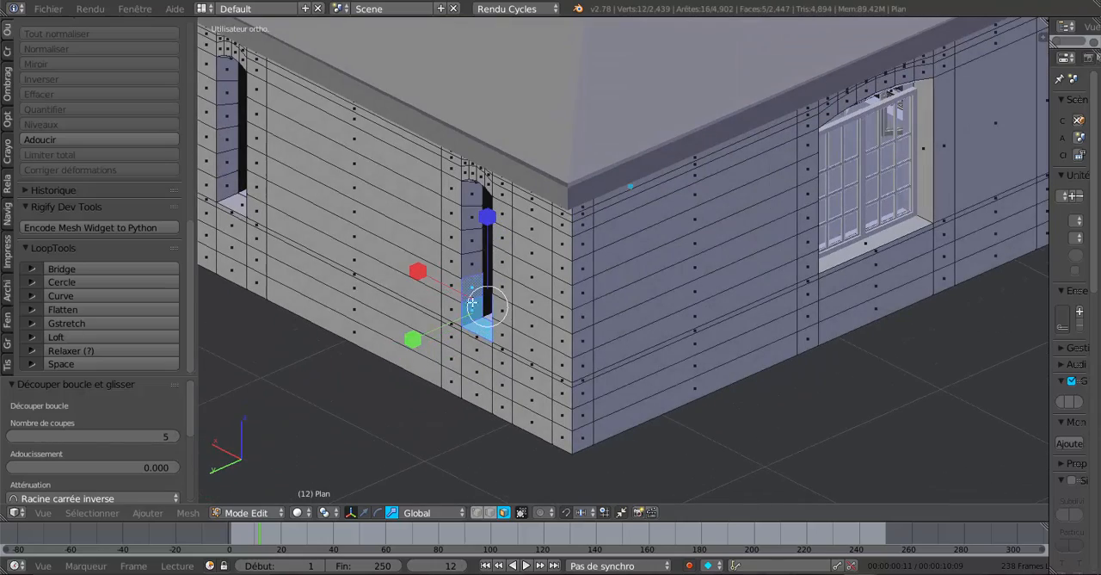
pyautogui.moveTo(518, 317); pyautogui.dragTo(599, 315, button='middle')
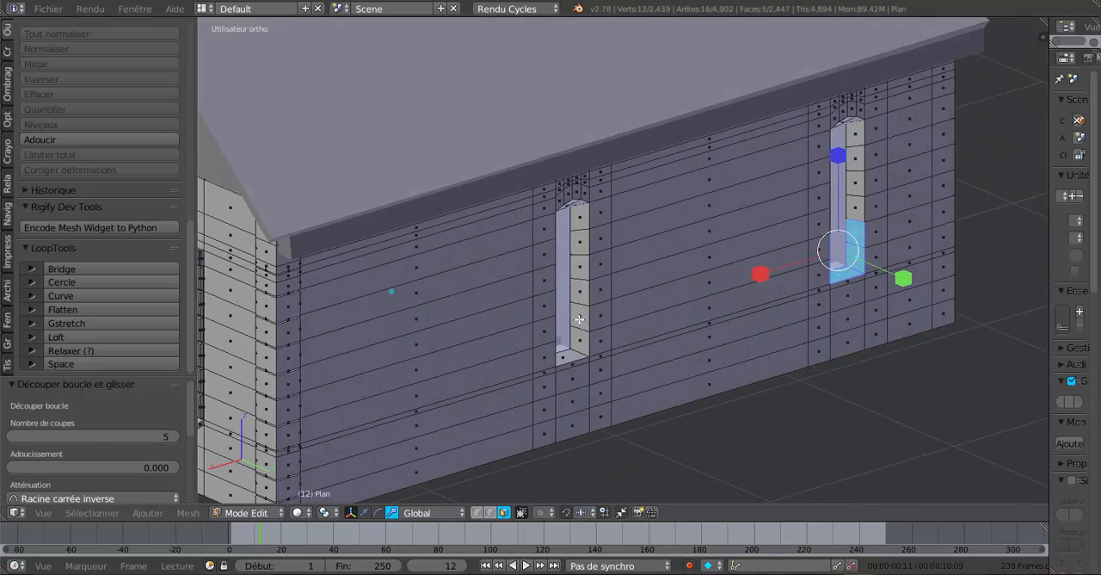
pyautogui.keyDown('shift'); pyautogui.rightClick(579, 319); pyautogui.keyUp('shift')
pyautogui.keyDown('shift'); pyautogui.rightClick(578, 342); pyautogui.keyUp('shift')
pyautogui.keyDown('shift'); pyautogui.rightClick(576, 349); pyautogui.keyUp('shift')
pyautogui.keyDown('shift'); pyautogui.rightClick(578, 346); pyautogui.keyUp('shift')
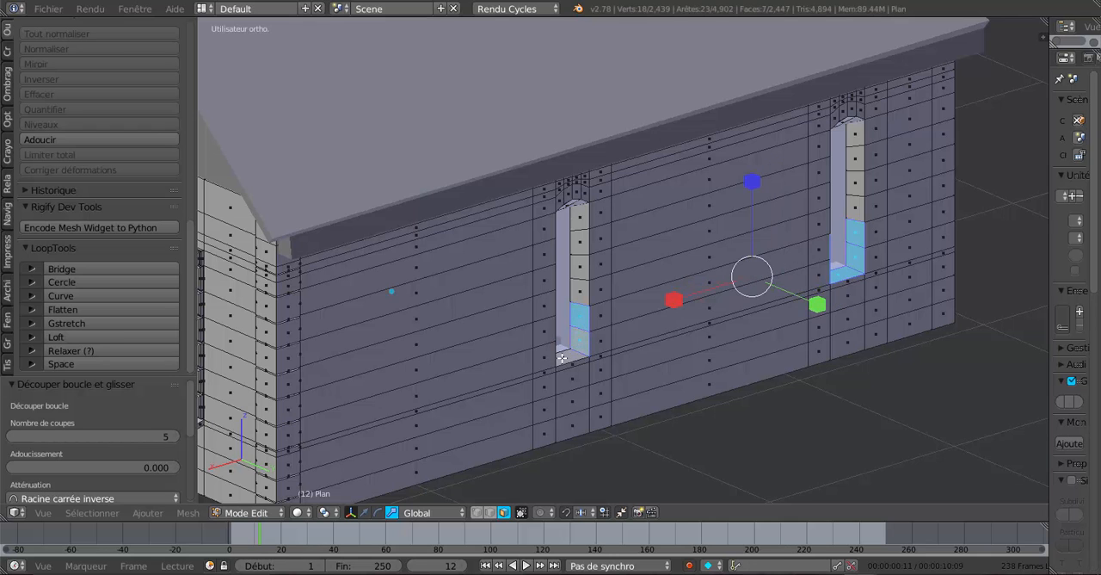
pyautogui.keyDown('shift'); pyautogui.rightClick(561, 357); pyautogui.keyUp('shift')
pyautogui.moveTo(610, 349); pyautogui.dragTo(533, 362, button='middle')
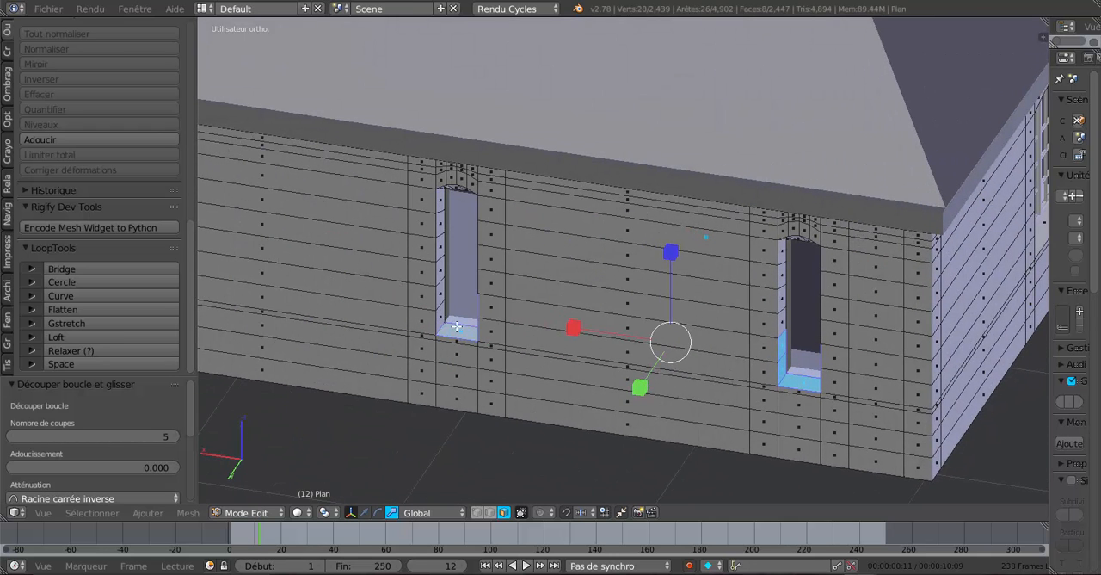
pyautogui.keyDown('shift'); pyautogui.rightClick(441, 318); pyautogui.keyUp('shift')
pyautogui.keyDown('shift'); pyautogui.rightClick(441, 300); pyautogui.keyUp('shift')
pyautogui.moveTo(537, 308); pyautogui.dragTo(654, 314, button='middle')
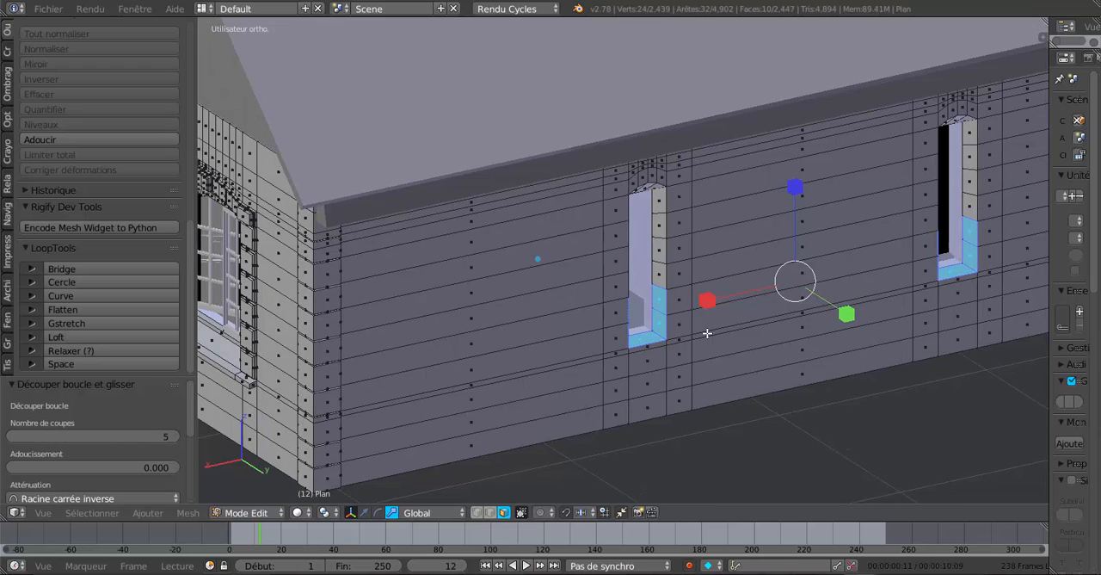
pyautogui.press('x')
pyautogui.click(733, 343)
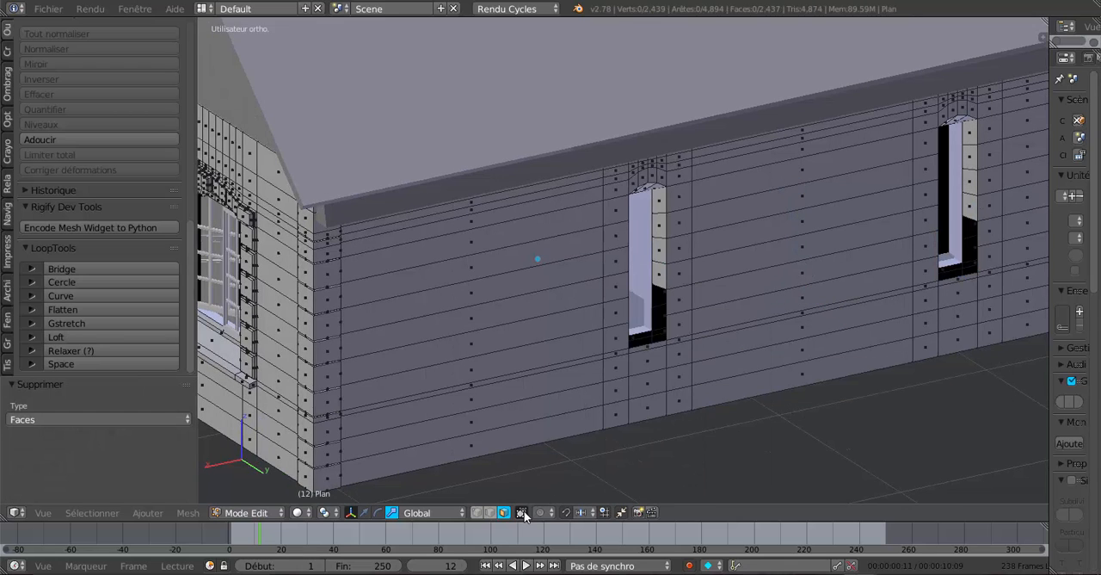
# In edge selection mode, fill the lower inner wall face of the first narrow window between its two opposite vertical edges.
pyautogui.click(491, 513)
pyautogui.moveTo(647, 384); pyautogui.dragTo(645, 381, button='middle')
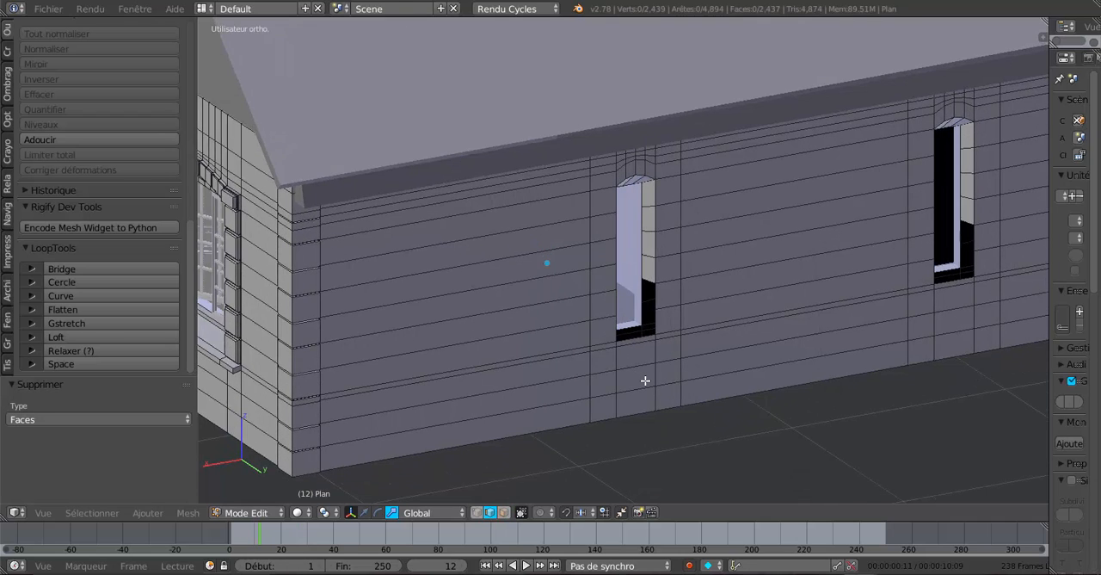
pyautogui.scroll(2, 645, 380)
pyautogui.rightClick(614, 358)
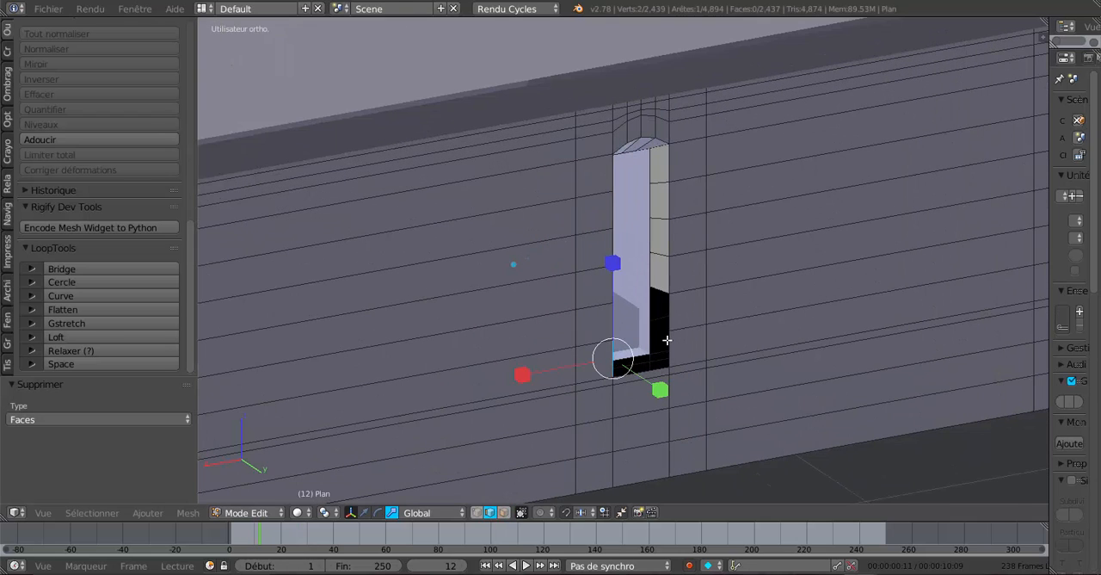
pyautogui.keyDown('shift'); pyautogui.rightClick(670, 340); pyautogui.keyUp('shift')
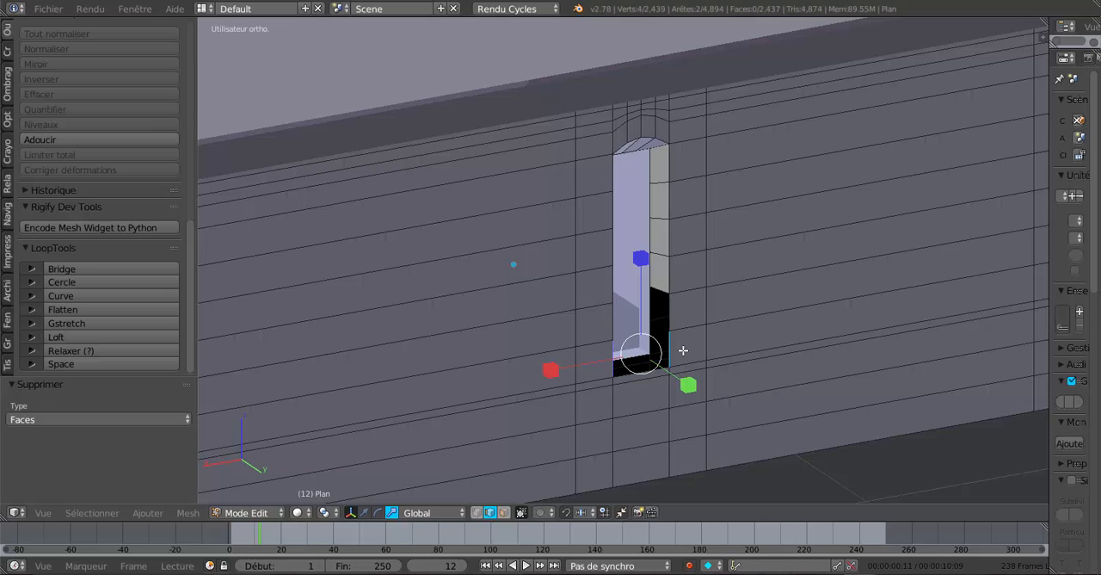
pyautogui.moveTo(683, 350); pyautogui.dragTo(709, 359, button='middle')
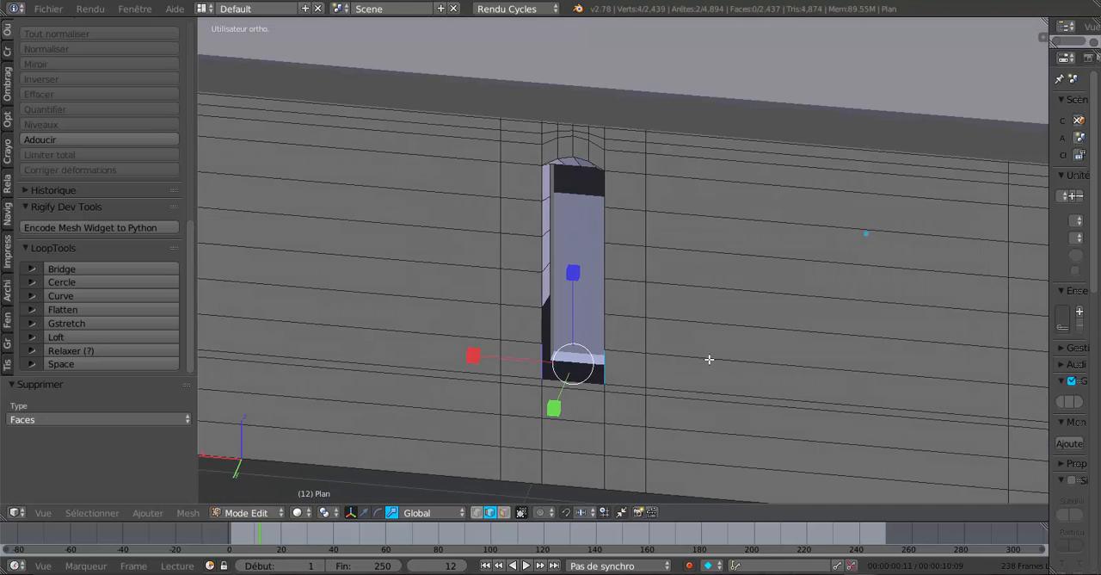
pyautogui.scroll(3, 589, 383)
pyautogui.rightClick(506, 407)
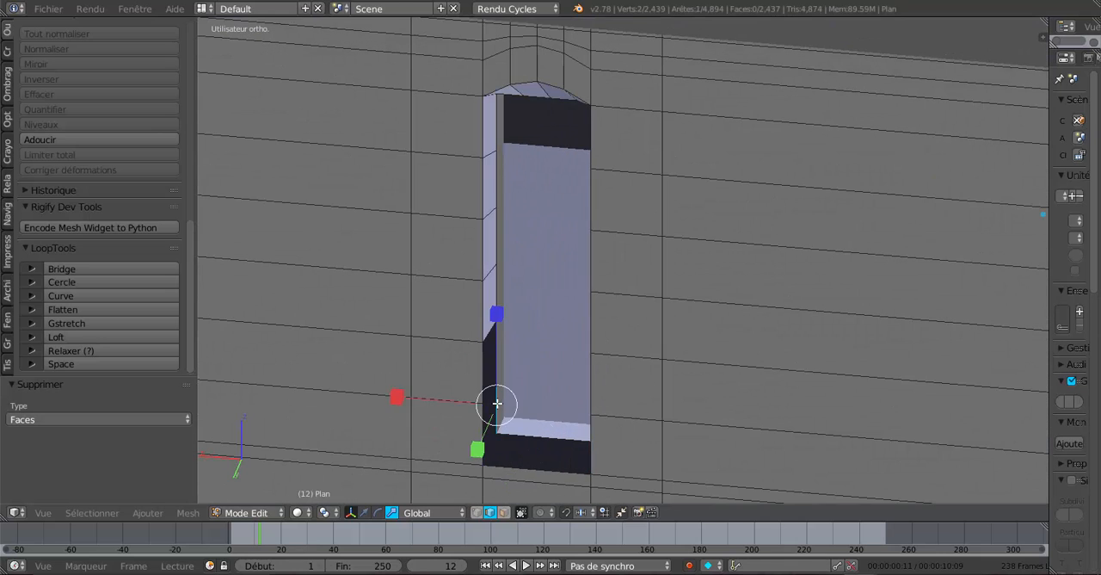
pyautogui.moveTo(649, 394); pyautogui.dragTo(698, 393, button='middle')
pyautogui.keyDown('shift'); pyautogui.rightClick(775, 405); pyautogui.keyUp('shift')
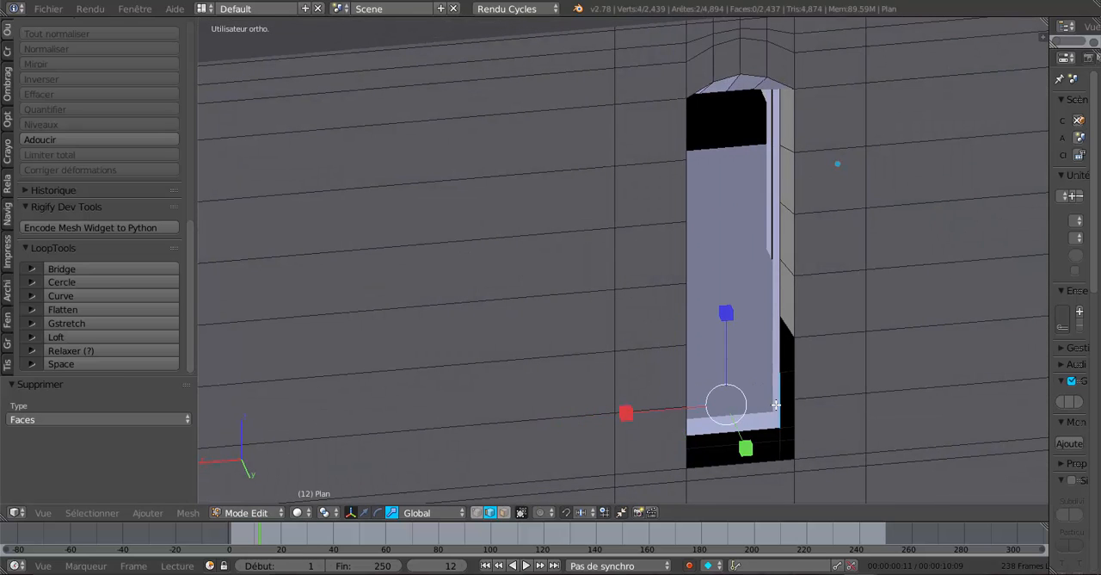
pyautogui.press('f')
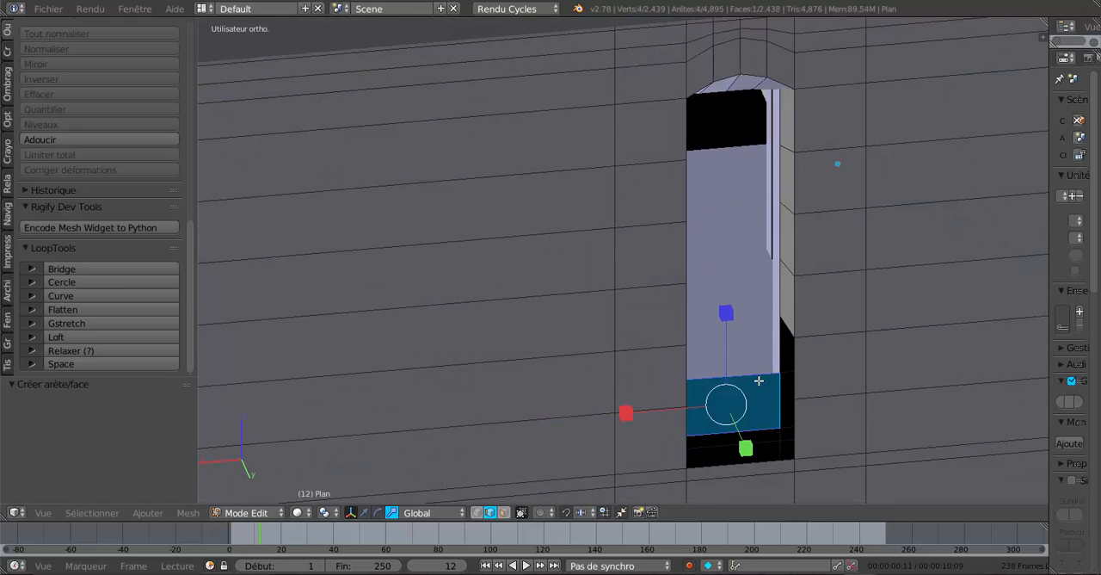
# Fill a second inner wall face of the first narrow window, directly above the lower one.
pyautogui.rightClick(776, 348)
pyautogui.moveTo(697, 380); pyautogui.dragTo(510, 357, button='middle')
pyautogui.keyDown('shift'); pyautogui.rightClick(504, 355); pyautogui.keyUp('shift')
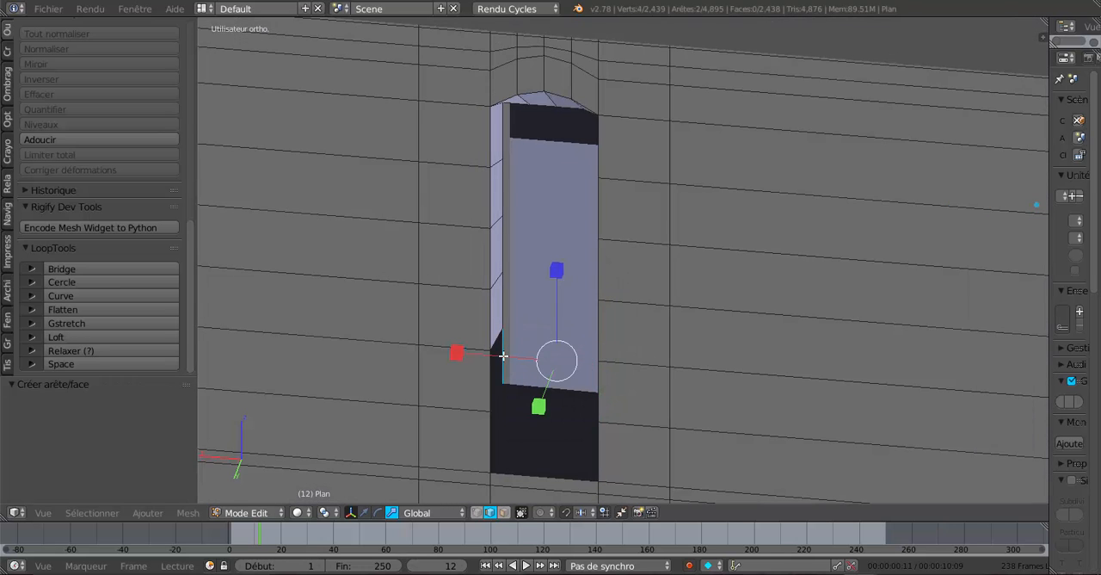
pyautogui.press('f')
# Fill the two stacked outer wall faces at the bottom of the first narrow window from their opposite vertical edges.
pyautogui.moveTo(669, 369); pyautogui.dragTo(711, 366, button='middle')
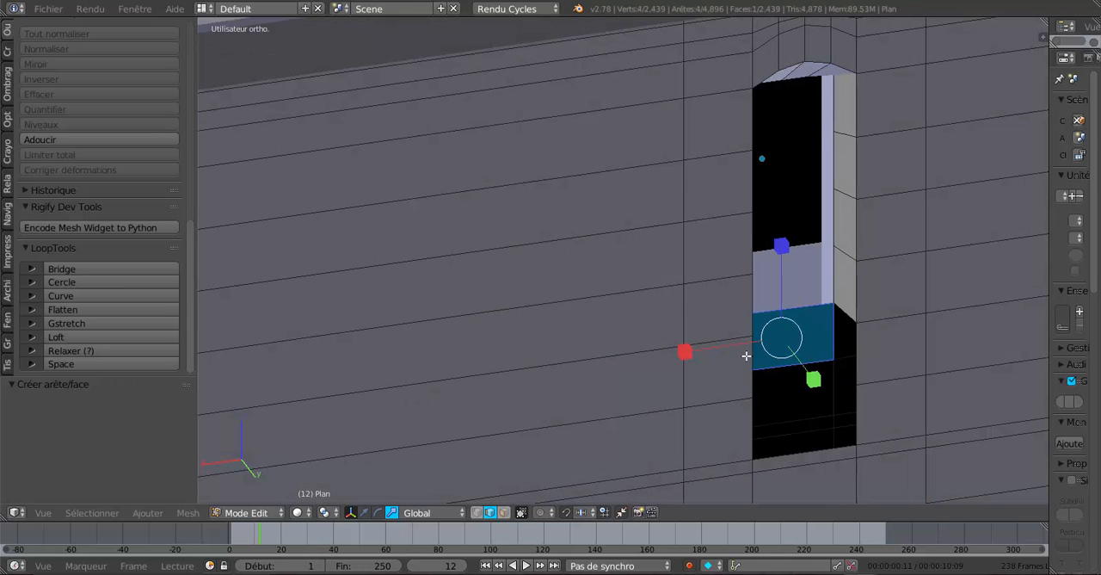
pyautogui.rightClick(746, 356)
pyautogui.keyDown('shift'); pyautogui.rightClick(865, 352); pyautogui.keyUp('shift')
pyautogui.press('f')
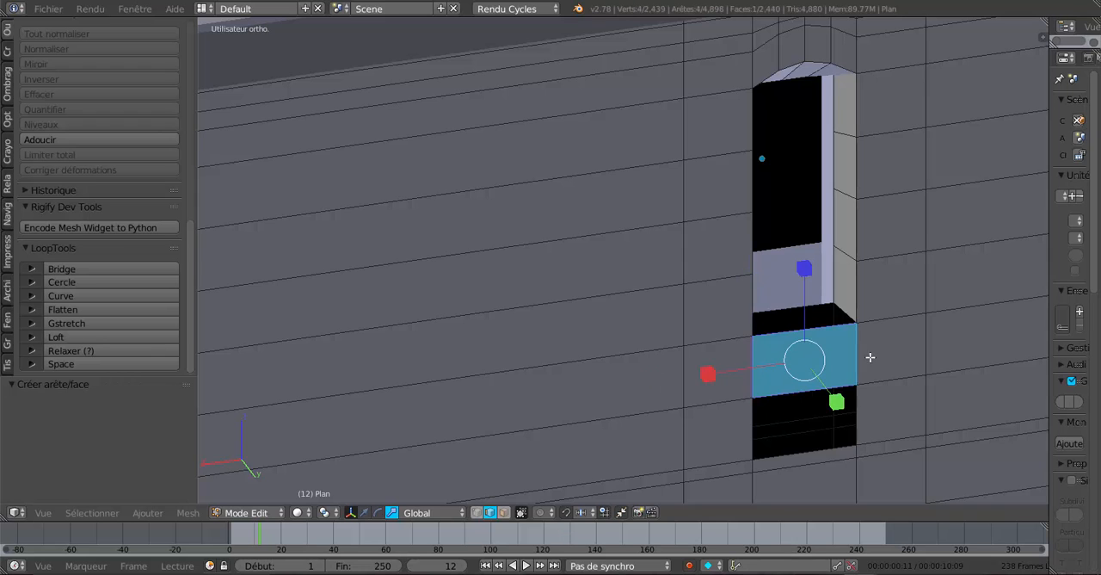
pyautogui.rightClick(738, 435)
pyautogui.keyDown('shift'); pyautogui.rightClick(868, 410); pyautogui.keyUp('shift')
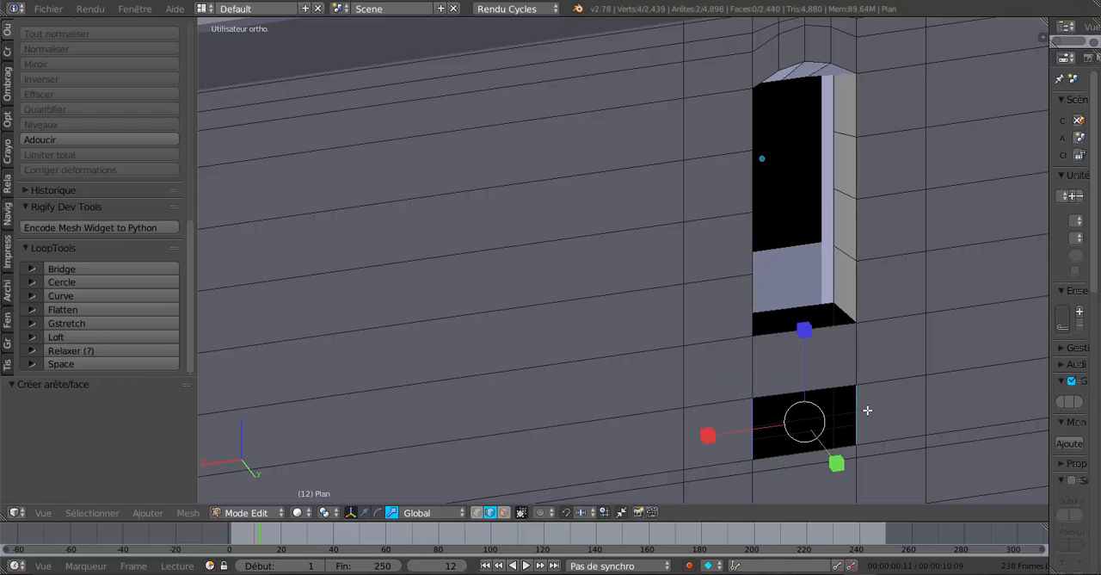
pyautogui.press('f')
# Create the sill face of the first narrow window between the inner and outer horizontal edges of the raised opening.
pyautogui.moveTo(867, 410); pyautogui.dragTo(783, 457, button='middle')
pyautogui.rightClick(659, 464)
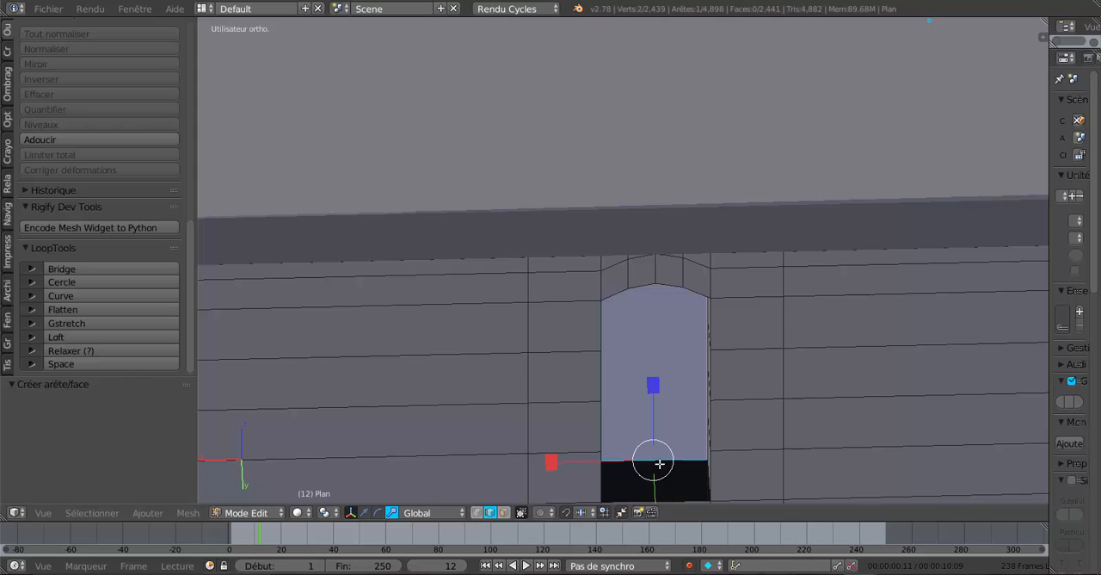
pyautogui.keyDown('shift'); pyautogui.scroll(-2, 683, 384); pyautogui.keyUp('shift')
pyautogui.keyDown('shift'); pyautogui.rightClick(675, 406); pyautogui.keyUp('shift')
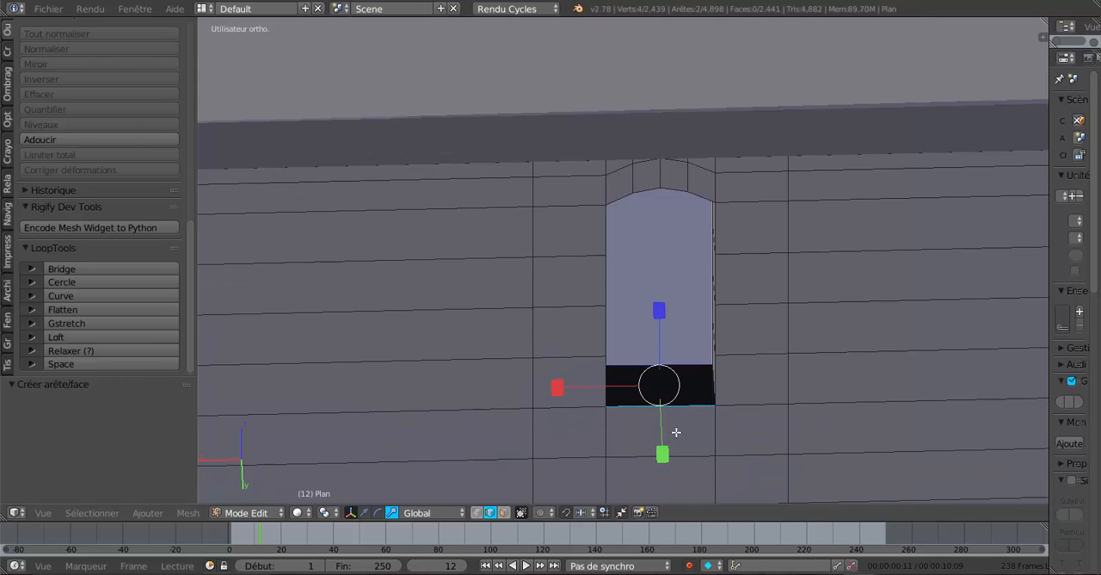
pyautogui.press('f')
# Fill the lower inner wall face of the second narrow window between its two opposite vertical edges.
pyautogui.moveTo(678, 438); pyautogui.dragTo(577, 378, button='middle')
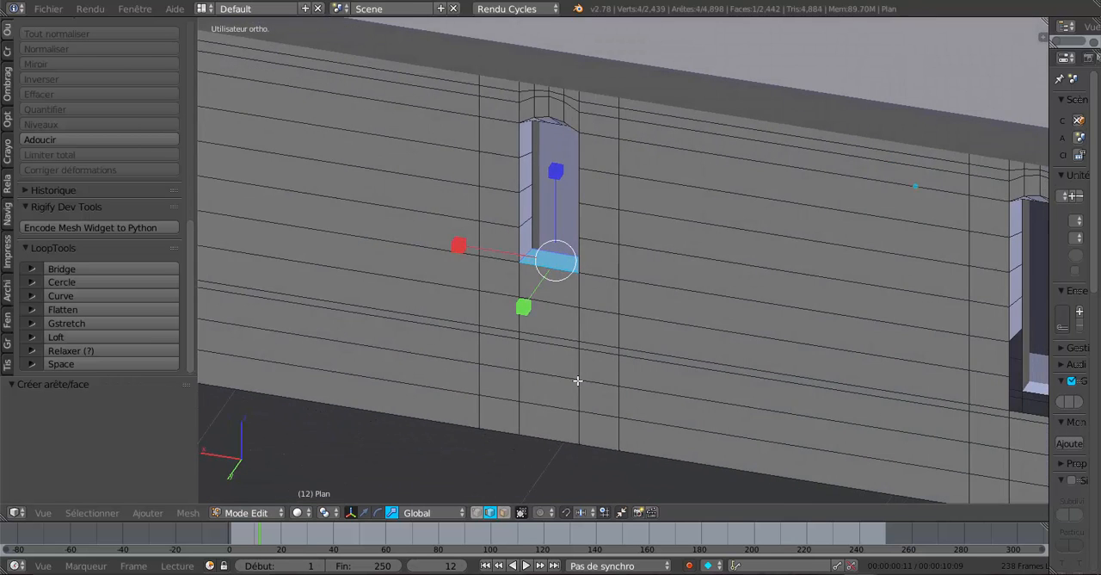
pyautogui.moveTo(652, 337); pyautogui.dragTo(501, 311, button='middle')
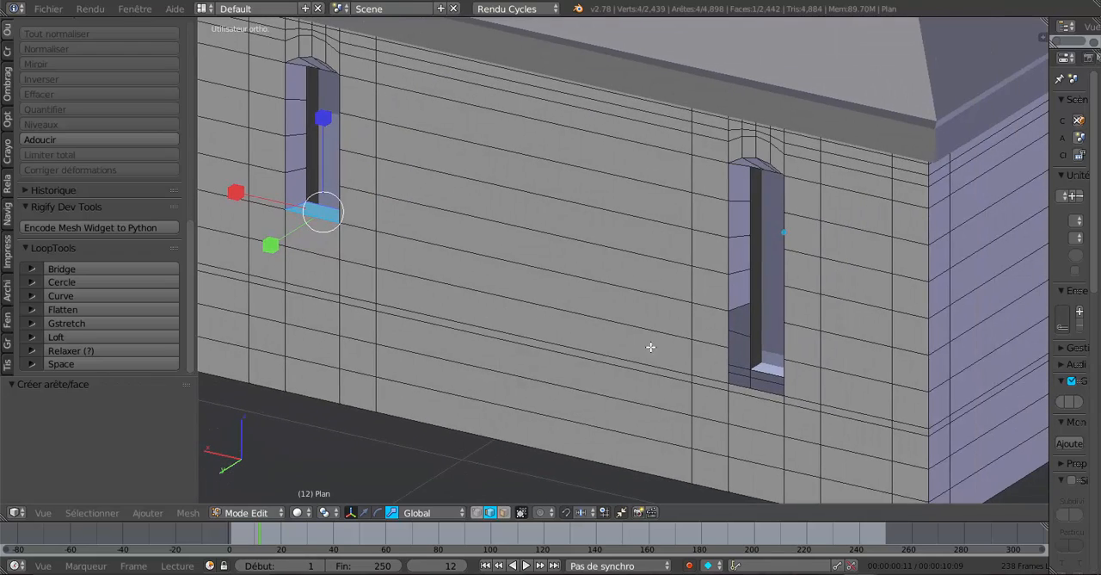
pyautogui.moveTo(751, 392); pyautogui.dragTo(597, 334, button='middle')
pyautogui.rightClick(782, 288)
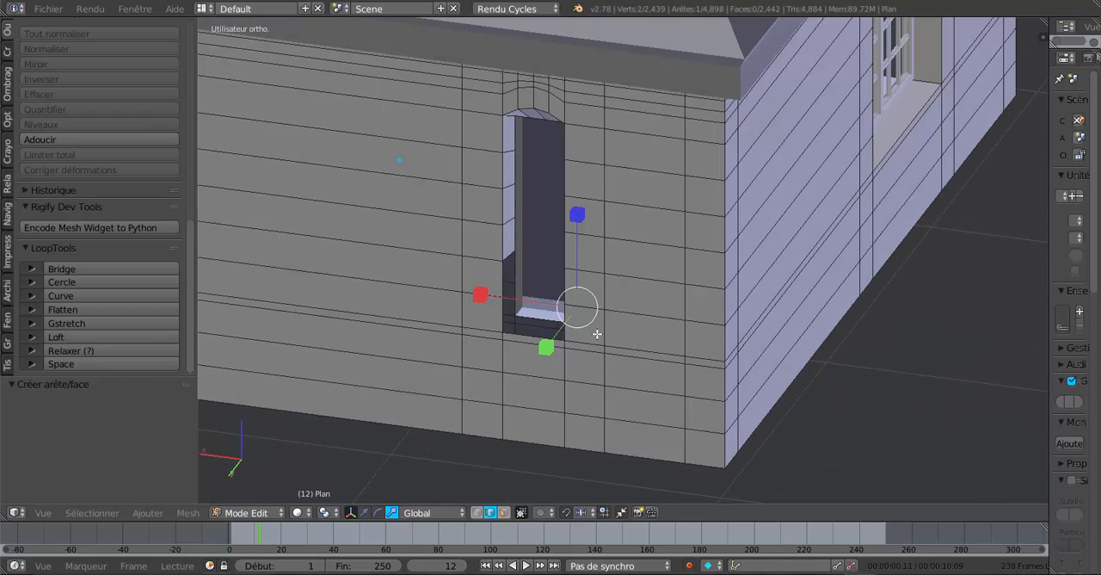
pyautogui.keyDown('shift'); pyautogui.rightClick(508, 298); pyautogui.keyUp('shift')
pyautogui.keyDown('shift'); pyautogui.rightClick(507, 301); pyautogui.keyUp('shift')
pyautogui.keyDown('shift'); pyautogui.rightClick(513, 298); pyautogui.keyUp('shift')
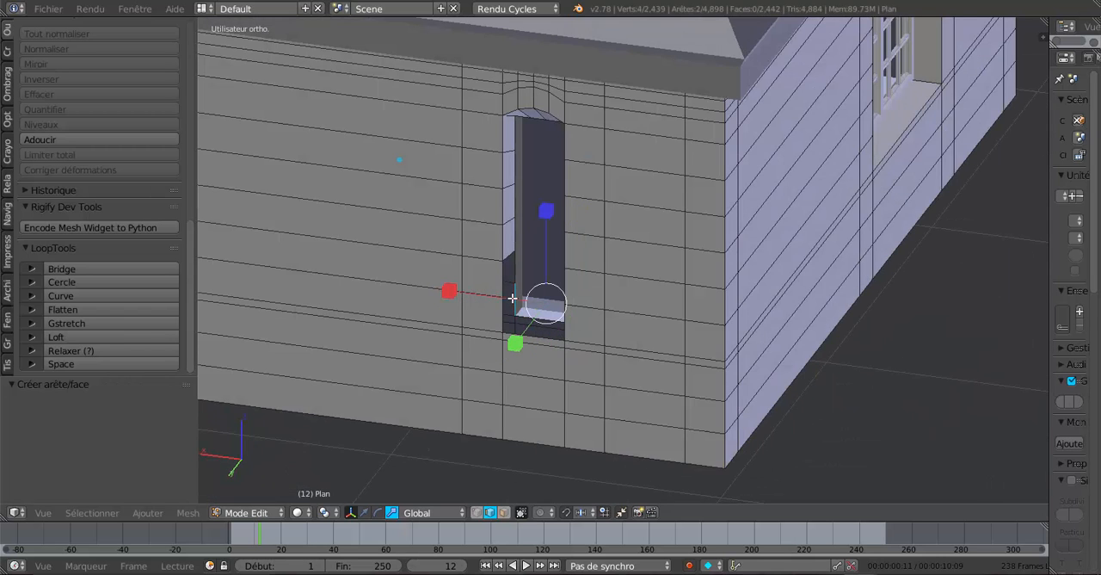
pyautogui.press('f')
# Fill another inner wall face of the second narrow window, just above the lower one.
pyautogui.rightClick(515, 269)
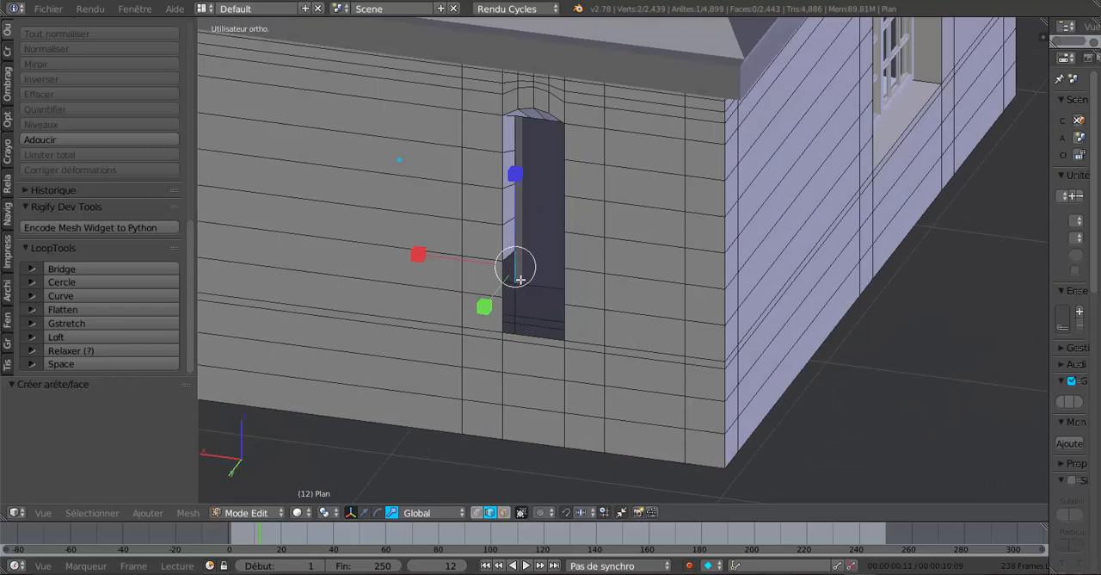
pyautogui.moveTo(607, 298); pyautogui.dragTo(664, 301, button='middle')
pyautogui.keyDown('shift'); pyautogui.rightClick(843, 277); pyautogui.keyUp('shift')
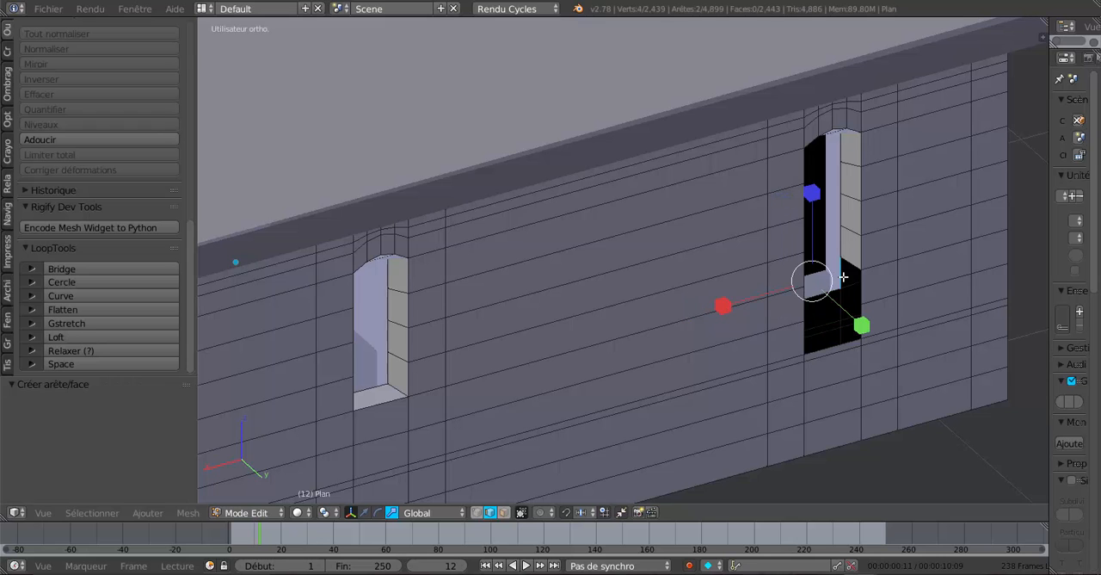
pyautogui.press('f')
# Fill the two stacked outer wall faces at the bottom of the second narrow window from their opposite vertical edges.
pyautogui.moveTo(843, 278); pyautogui.dragTo(718, 285, button='middle')
pyautogui.rightClick(583, 310)
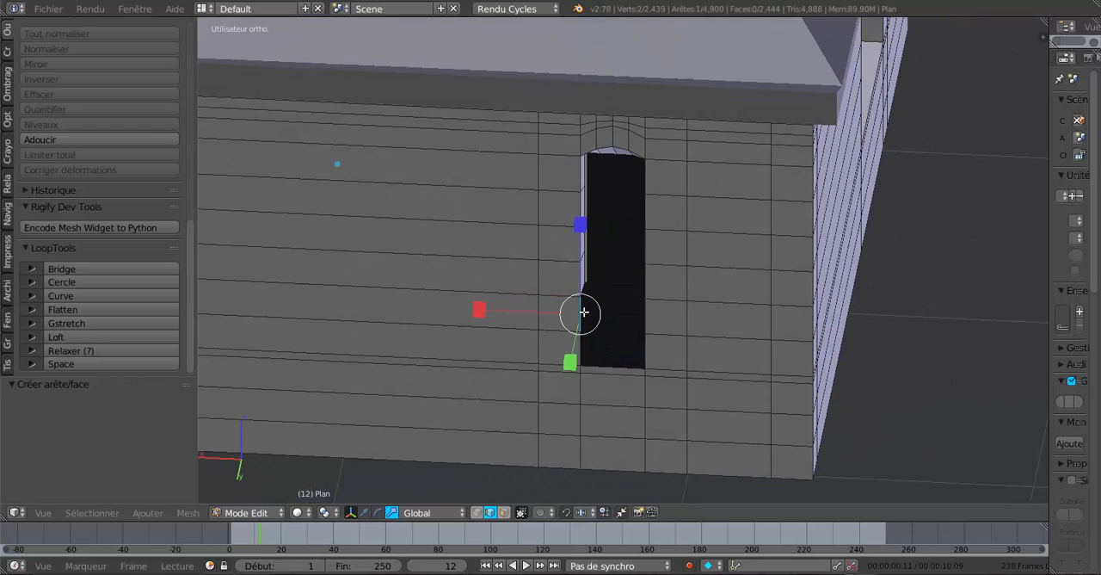
pyautogui.keyDown('shift'); pyautogui.rightClick(644, 317); pyautogui.keyUp('shift')
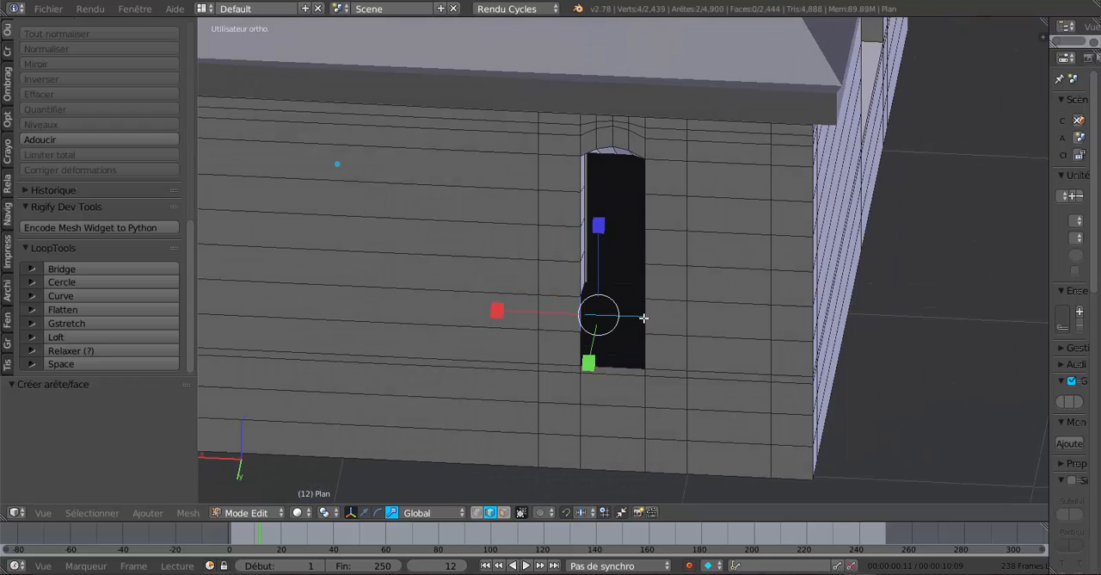
pyautogui.rightClick(573, 314)
pyautogui.keyDown('shift'); pyautogui.rightClick(648, 320); pyautogui.keyUp('shift')
pyautogui.press('f')
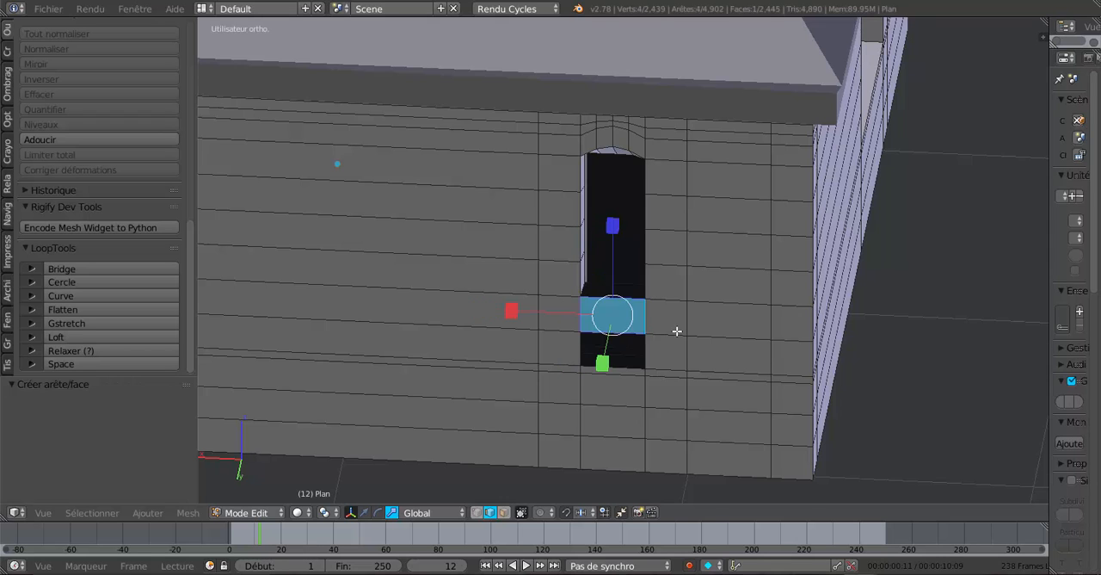
pyautogui.moveTo(676, 327); pyautogui.dragTo(681, 359, button='middle')
pyautogui.rightClick(657, 209)
pyautogui.keyDown('shift'); pyautogui.rightClick(599, 210); pyautogui.keyUp('shift')
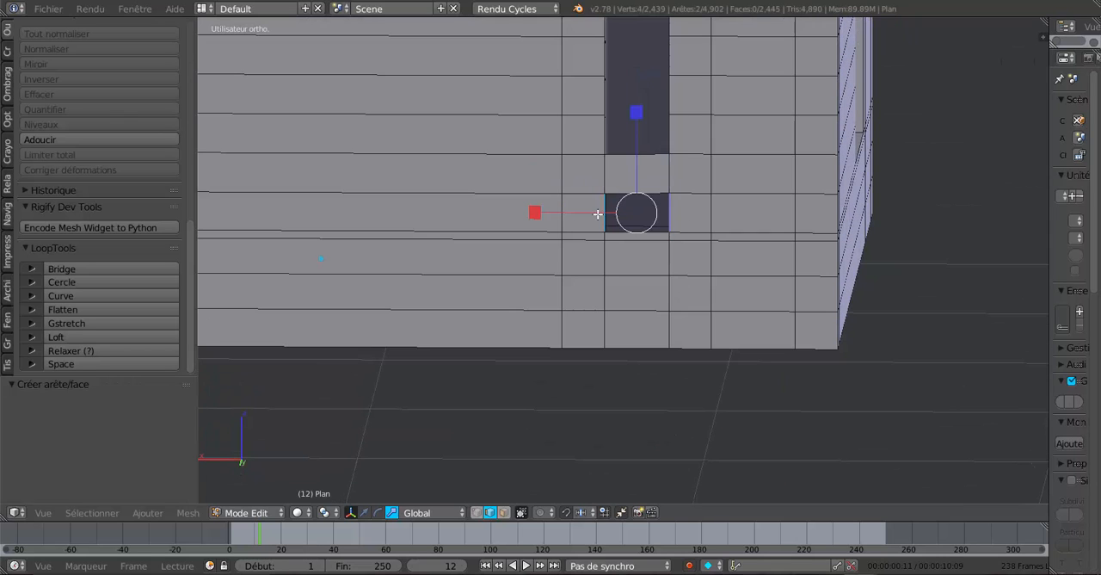
pyautogui.press('f')
# Create the second narrow window's sill face between its inner and outer horizontal edges.
pyautogui.moveTo(646, 271); pyautogui.dragTo(641, 314, button='middle')
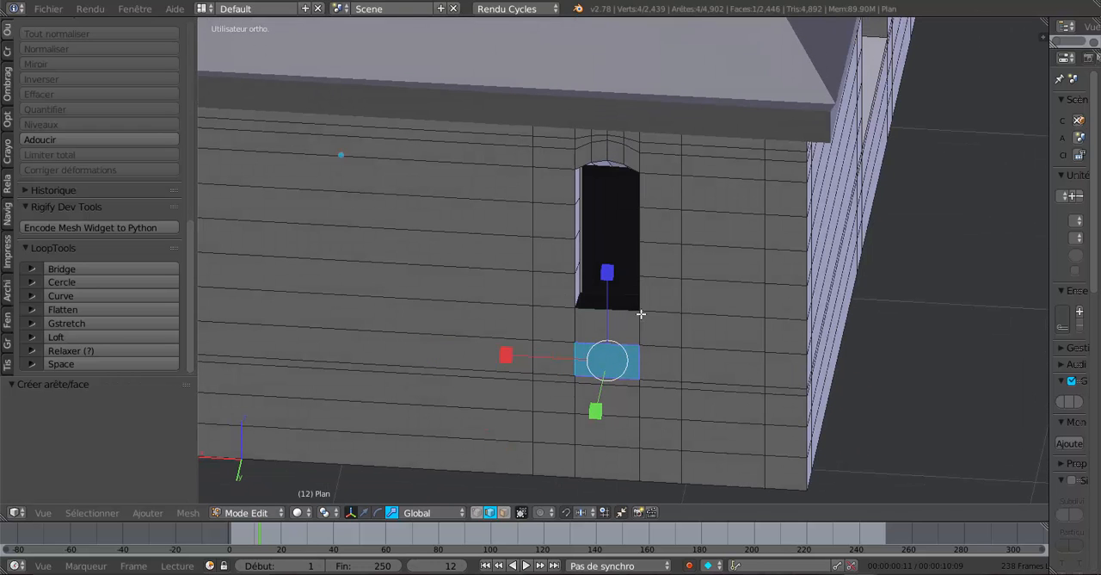
pyautogui.press('e')
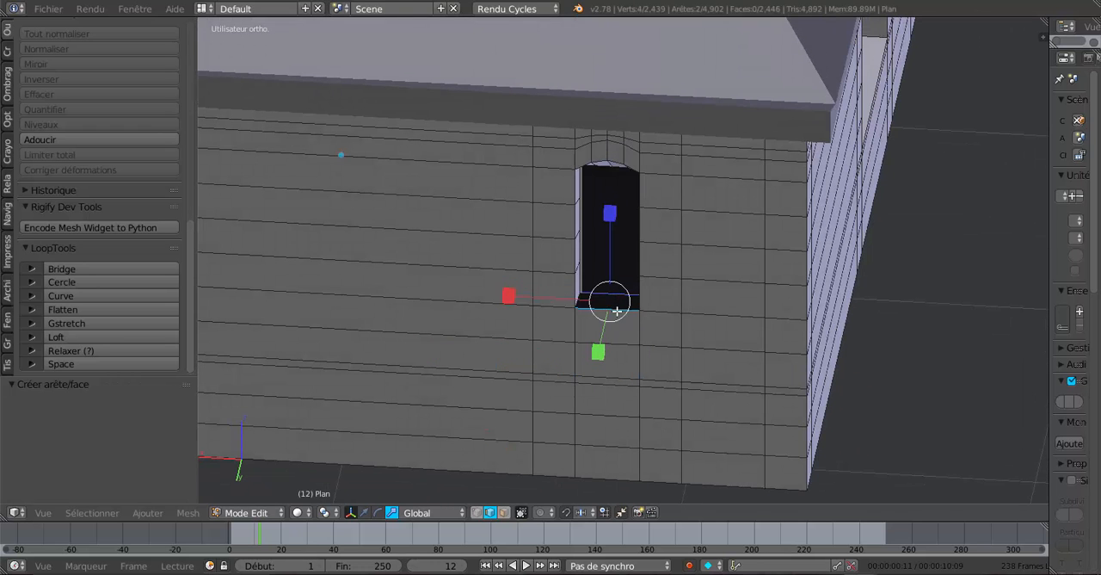
pyautogui.click(625, 335)
# Examine both shortened window openings from several angles, in edit mode and in object mode.
pyautogui.moveTo(625, 335); pyautogui.dragTo(804, 415, button='middle')
pyautogui.moveTo(626, 393); pyautogui.dragTo(699, 369, button='middle')
pyautogui.scroll(-4, 675, 376)
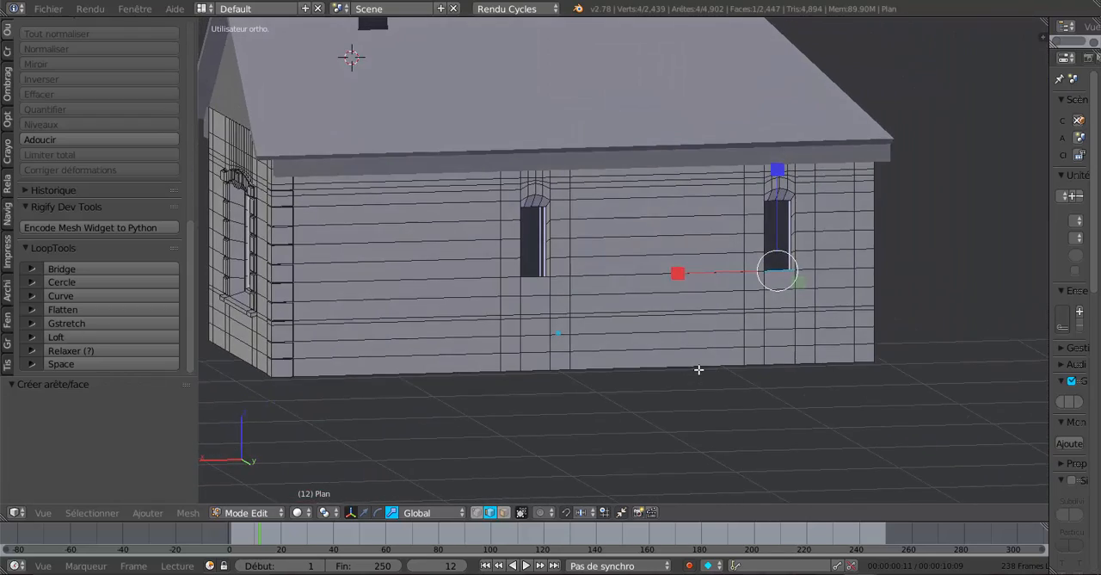
pyautogui.scroll(6, 654, 344)
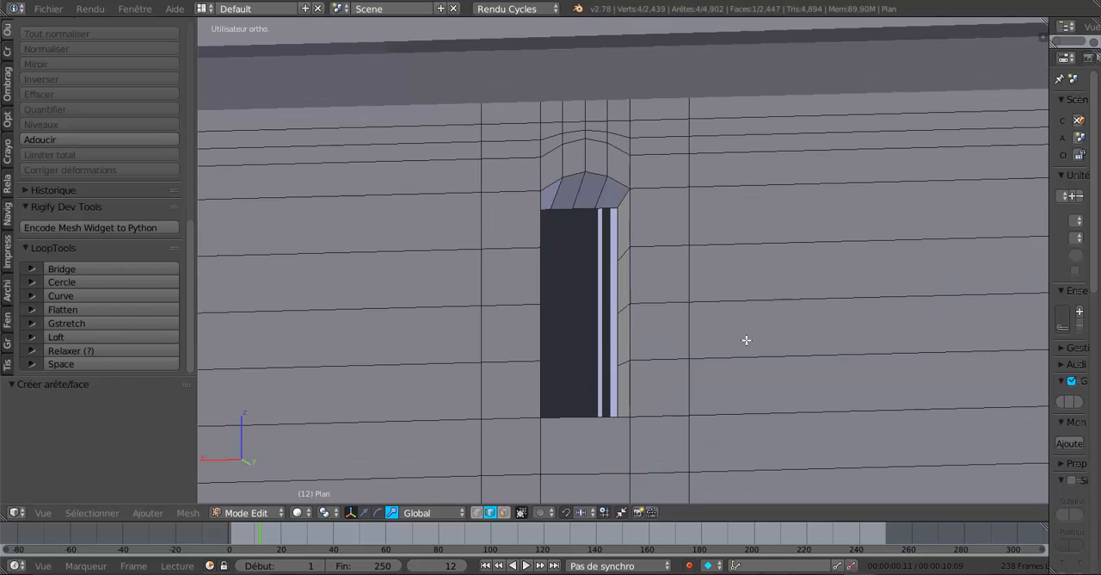
pyautogui.press('Tab')
pyautogui.scroll(-5, 746, 340)
pyautogui.moveTo(736, 337); pyautogui.dragTo(675, 364, button='middle')
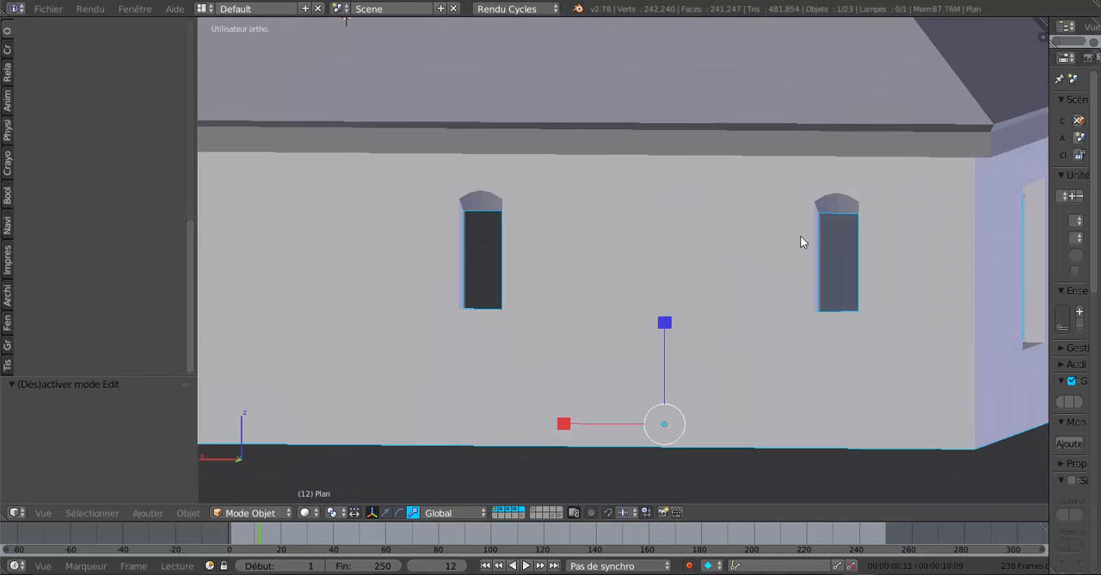
pyautogui.scroll(3, 649, 238)
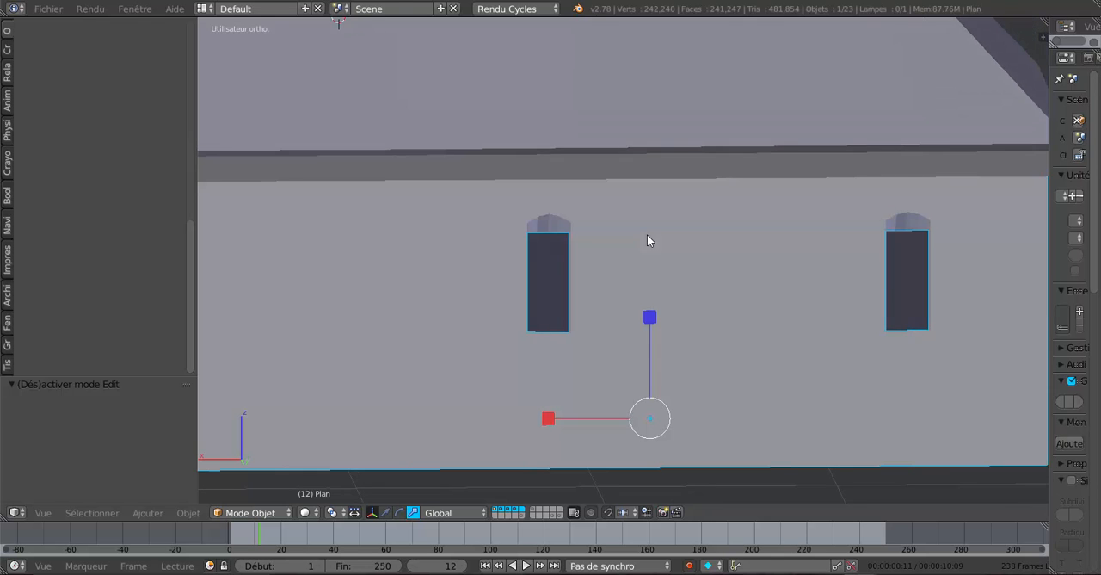
# Edit the wall mesh and add one loop cut around the first narrow window's reveal, slid close to its inner edge.
pyautogui.press('Tab')
pyautogui.keyDown('shift'); pyautogui.moveTo(633, 256); pyautogui.dragTo(663, 291, button='middle'); pyautogui.keyUp('shift')
pyautogui.scroll(2, 719, 290)
pyautogui.scroll(1, 518, 308)
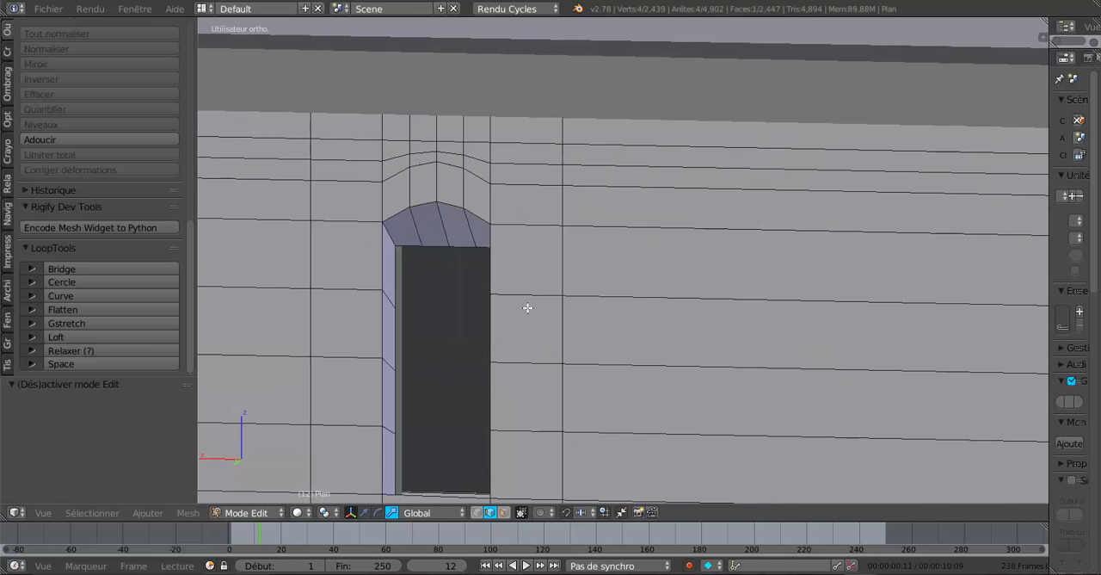
pyautogui.moveTo(528, 307)
pyautogui.mouseDown(button='middle')
pyautogui.moveTo(538, 307)
pyautogui.moveTo(507, 307)
pyautogui.mouseUp(button='middle')
pyautogui.scroll(-1, 539, 308)
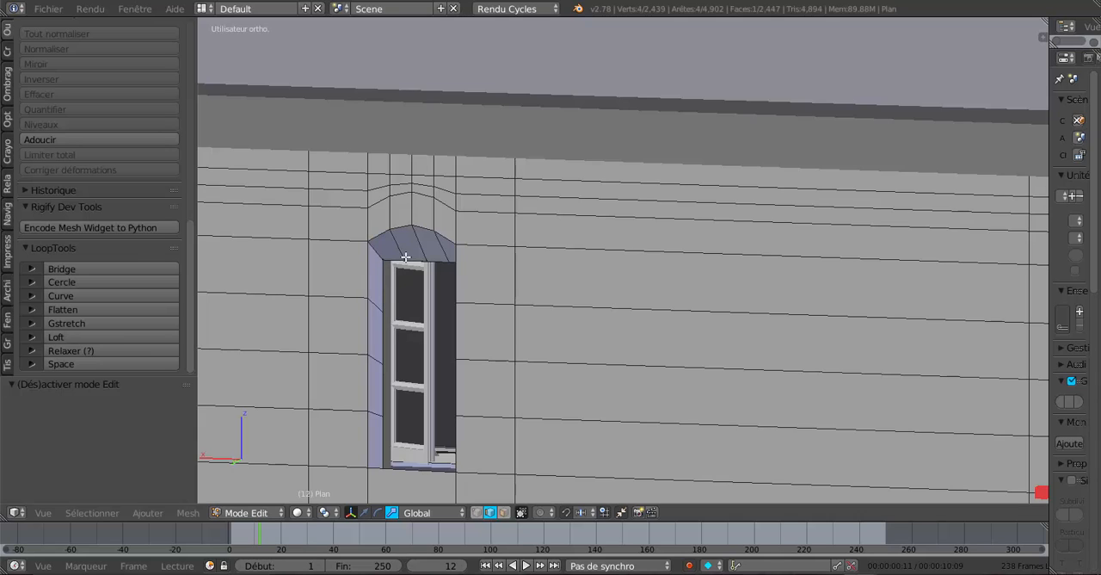
pyautogui.hotkey('ctrl', 'r')
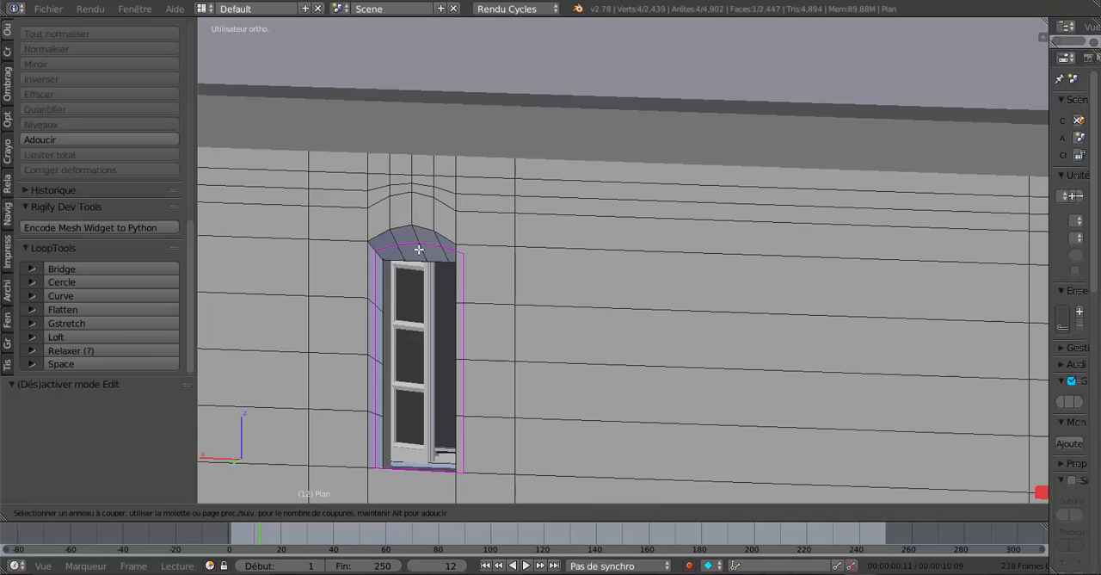
pyautogui.click(419, 250)
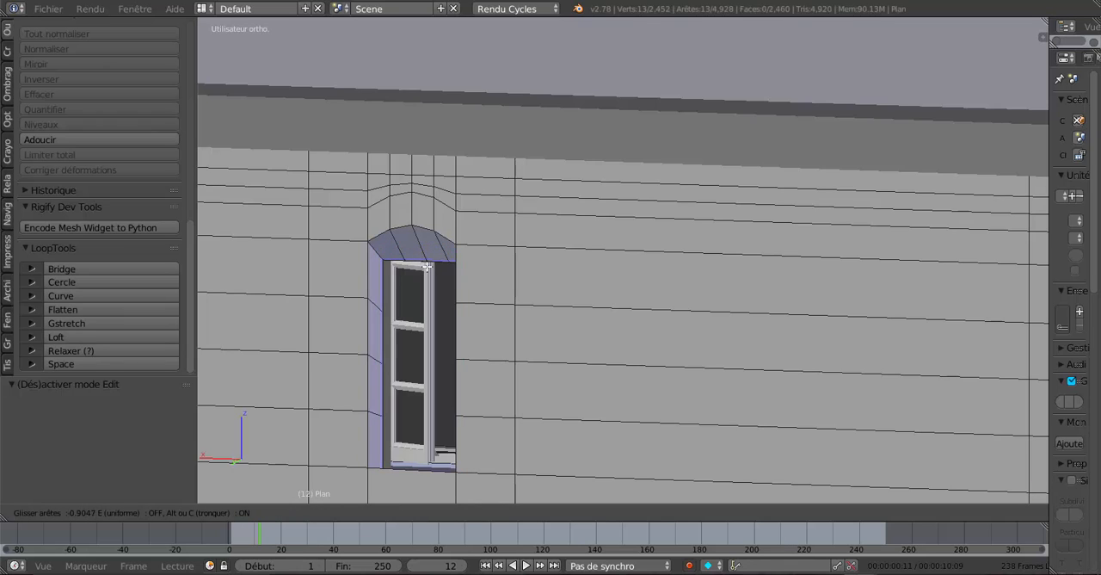
pyautogui.click(427, 268)
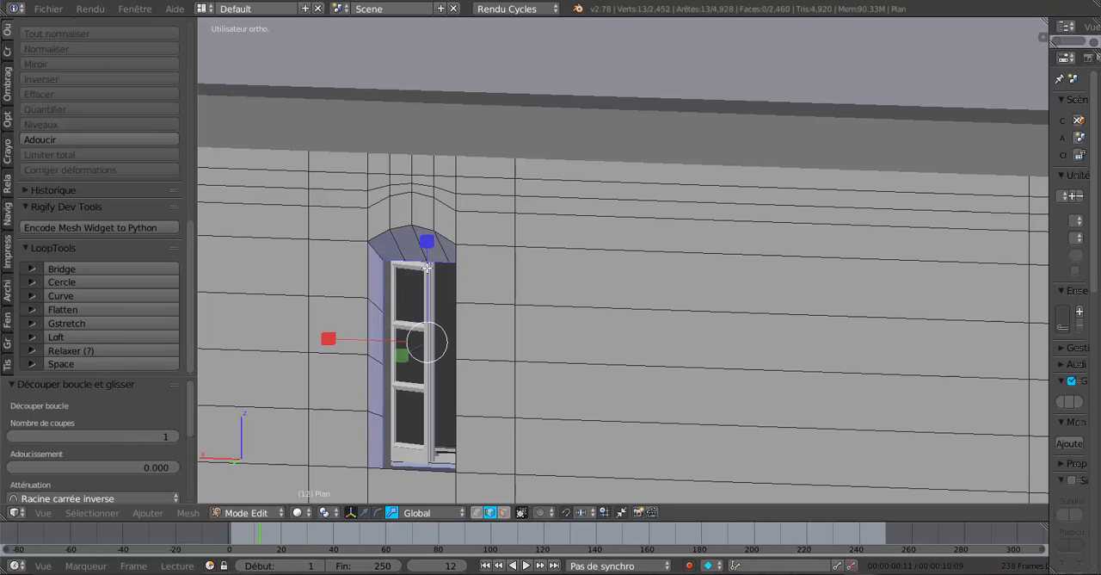
# Enable the move manipulator and add one loop cut around the second narrow window's reveal, slid close to its inner edge.
pyautogui.keyDown('shift'); pyautogui.moveTo(449, 293); pyautogui.dragTo(610, 243, button='middle'); pyautogui.keyUp('shift')
pyautogui.click(364, 512)
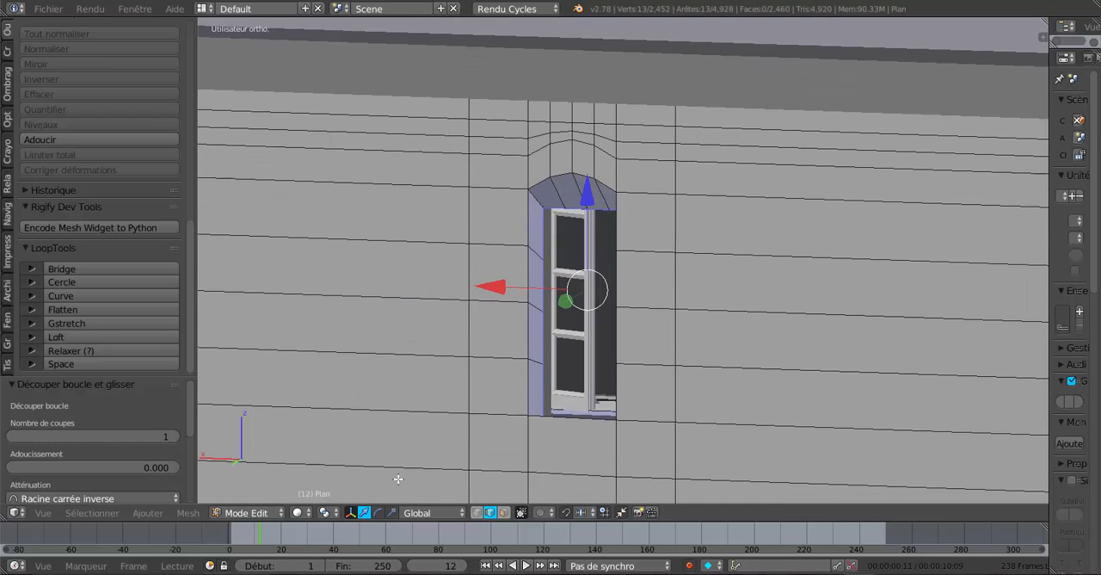
pyautogui.moveTo(433, 408); pyautogui.dragTo(389, 412, button='middle')
pyautogui.keyDown('shift'); pyautogui.moveTo(736, 359); pyautogui.dragTo(584, 345, button='middle'); pyautogui.keyUp('shift')
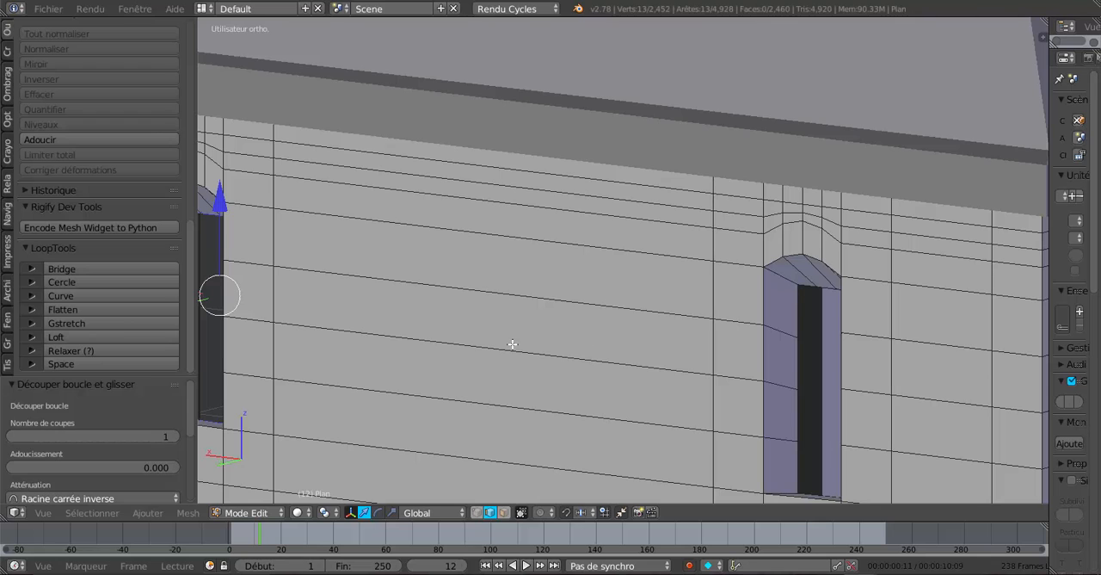
pyautogui.scroll(-1, 692, 332)
pyautogui.scroll(-1, 688, 336)
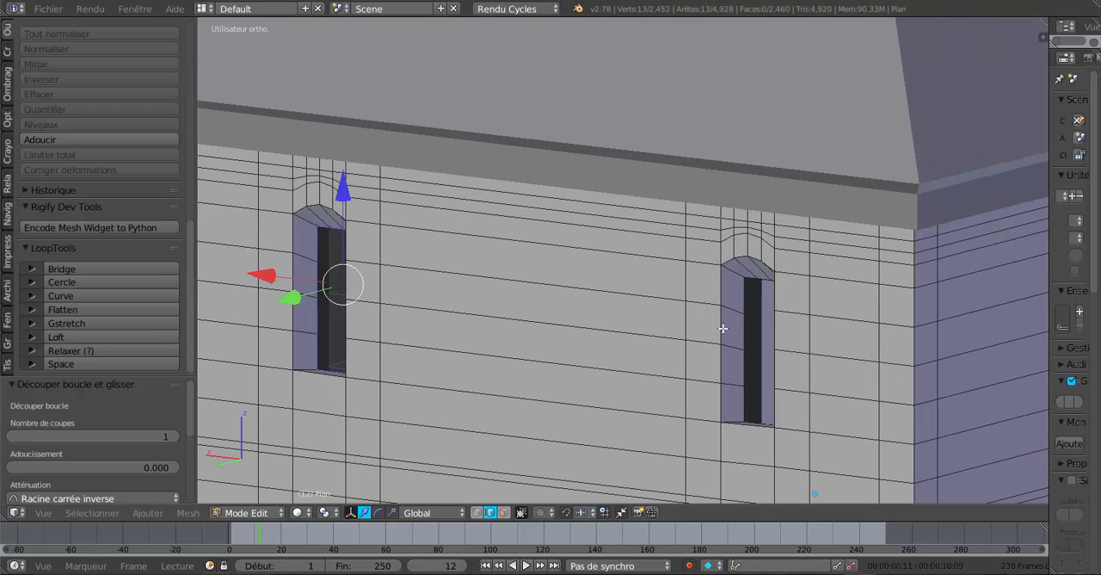
pyautogui.hotkey('ctrl', 'r')
pyautogui.click(742, 276)
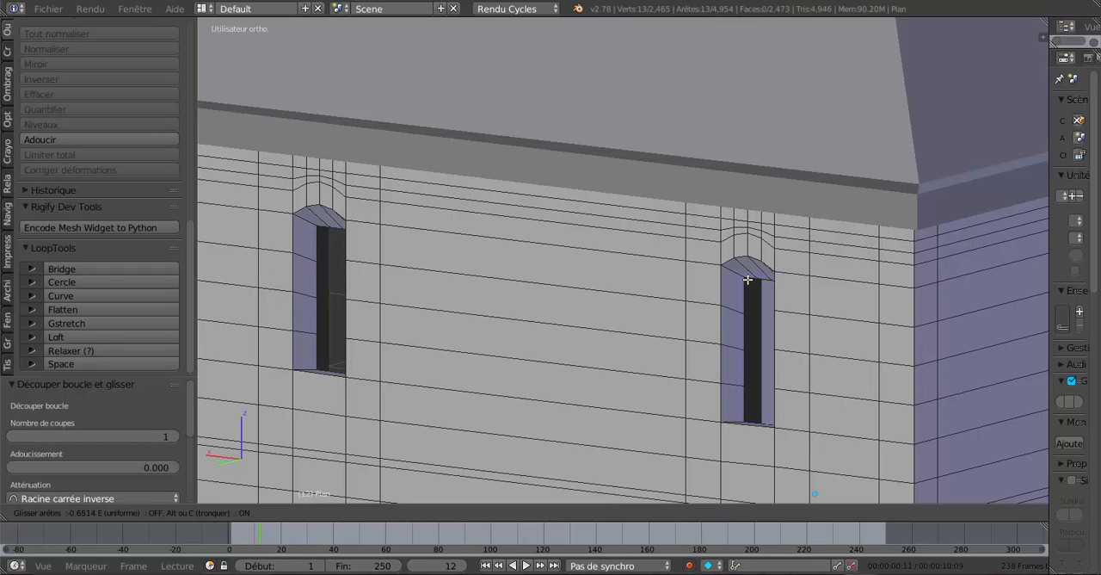
pyautogui.click(755, 285)
# Add the first narrow window's new reveal loop to the selection and move both loops 0.047 along Y.
pyautogui.moveTo(647, 345); pyautogui.dragTo(696, 350, button='middle')
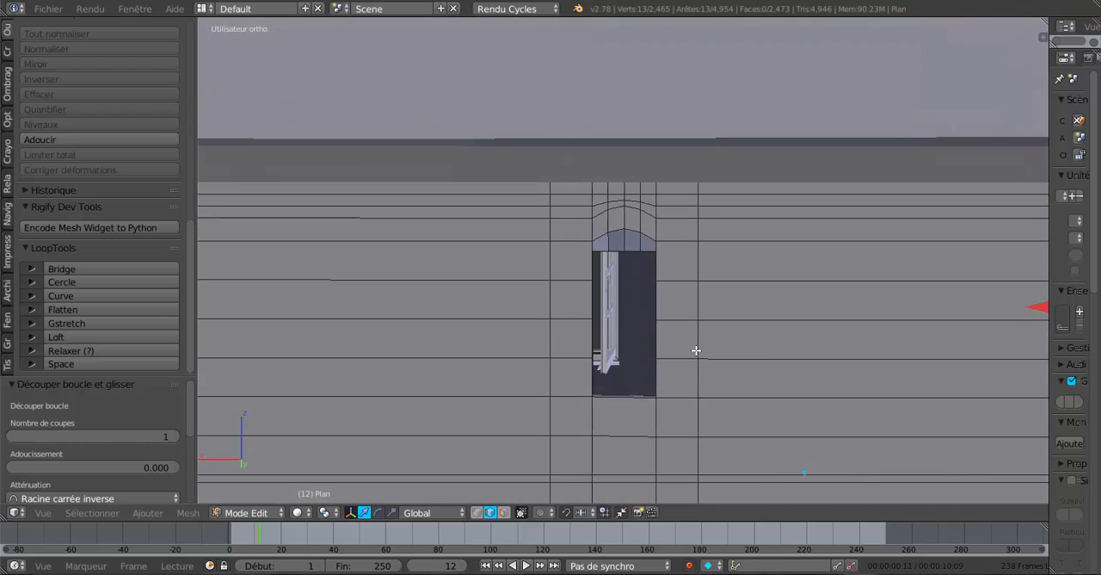
pyautogui.scroll(3, 686, 341)
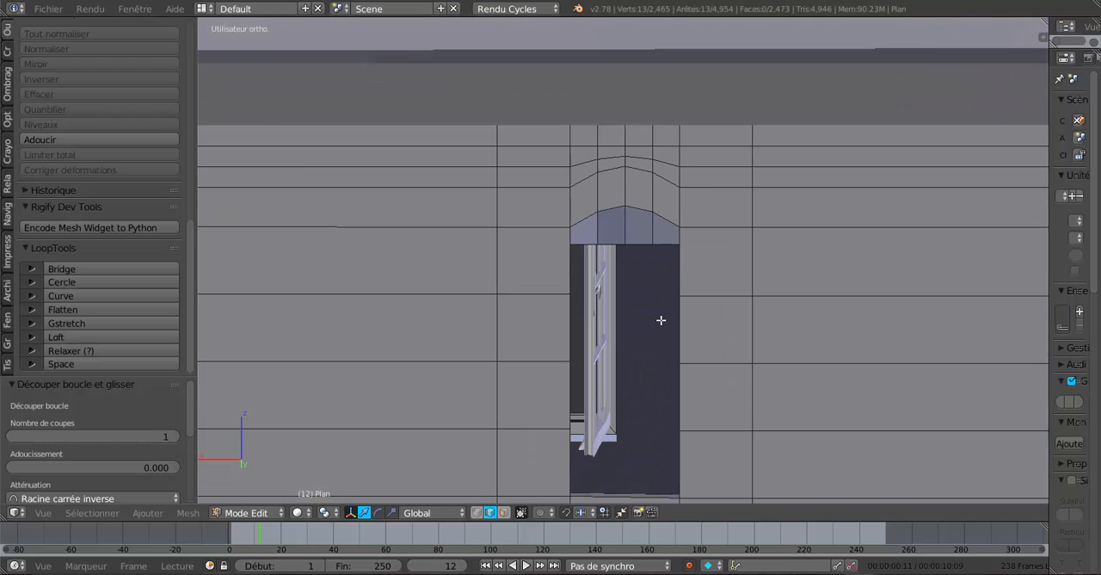
pyautogui.keyDown('alt'); pyautogui.keyDown('shift'); pyautogui.rightClick(638, 239); pyautogui.keyUp('shift'); pyautogui.keyUp('alt')
pyautogui.scroll(-3, 689, 281)
pyautogui.moveTo(680, 350); pyautogui.dragTo(695, 313, button='middle')
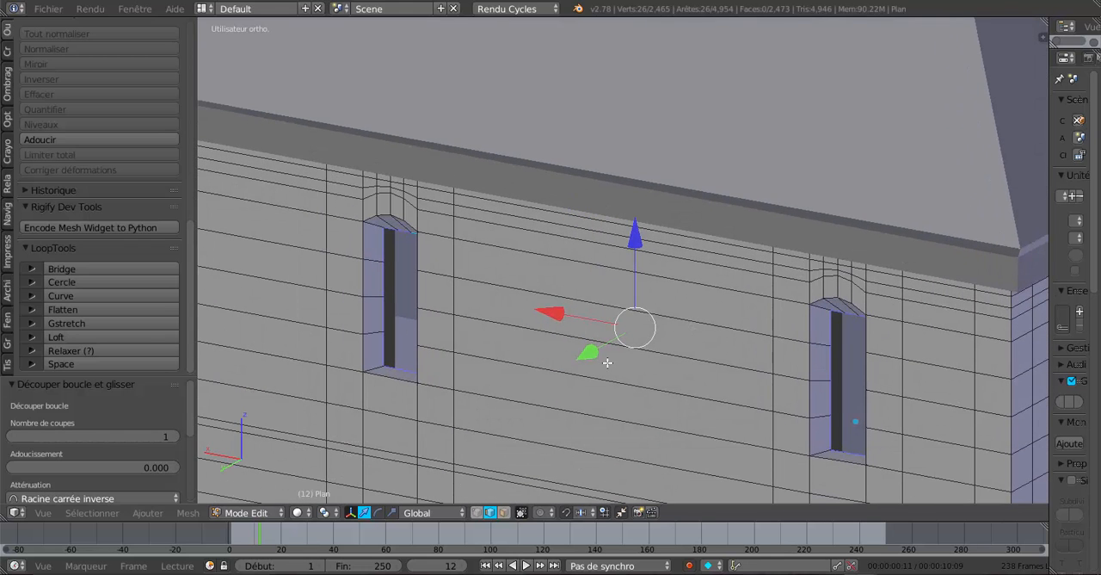
pyautogui.moveTo(592, 351); pyautogui.dragTo(584, 357)
# Examine the shifted reveal loops, sills and arch undersides of both narrow windows, in edit mode and in object mode.
pyautogui.scroll(2, 450, 369)
pyautogui.keyDown('shift'); pyautogui.moveTo(450, 366); pyautogui.dragTo(644, 332, button='middle'); pyautogui.keyUp('shift')
pyautogui.scroll(3, 537, 372)
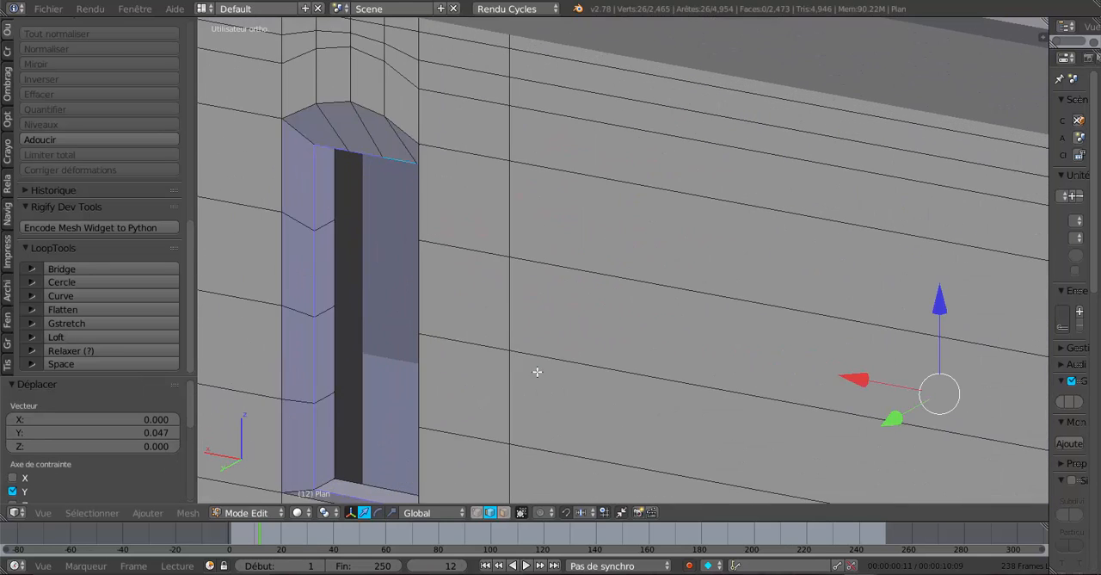
pyautogui.moveTo(525, 386); pyautogui.dragTo(723, 253, button='middle')
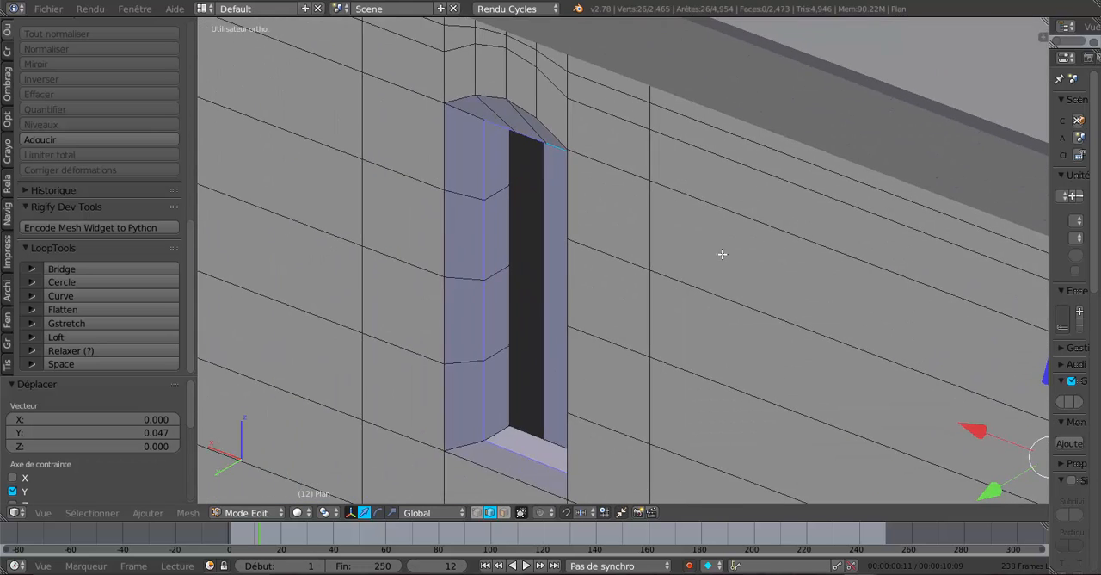
pyautogui.scroll(1, 584, 353)
pyautogui.keyDown('shift'); pyautogui.moveTo(531, 398); pyautogui.dragTo(550, 268, button='middle'); pyautogui.keyUp('shift')
pyautogui.scroll(2, 551, 267)
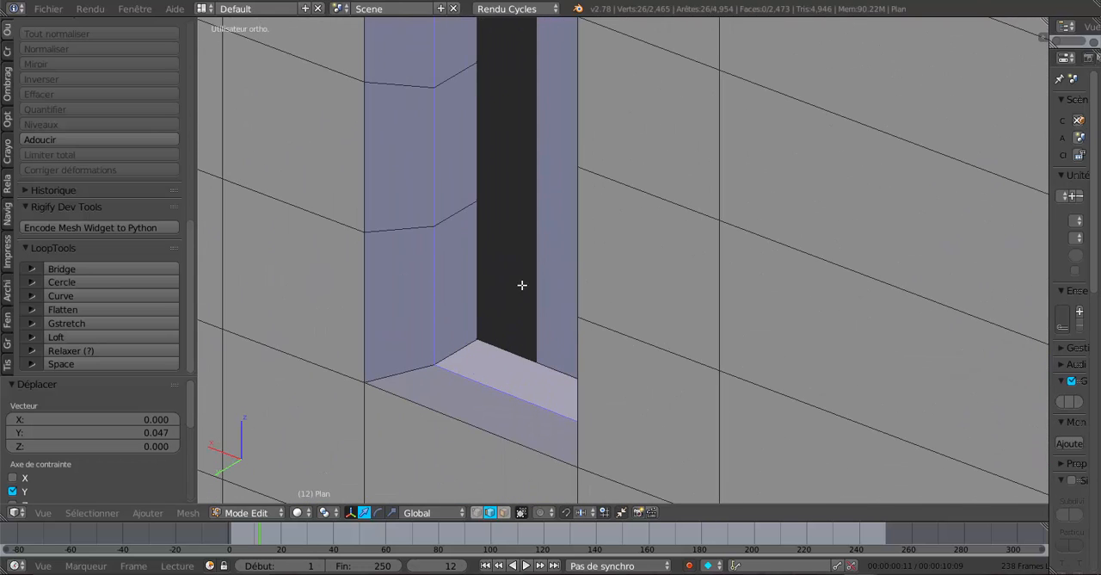
pyautogui.scroll(-3, 512, 301)
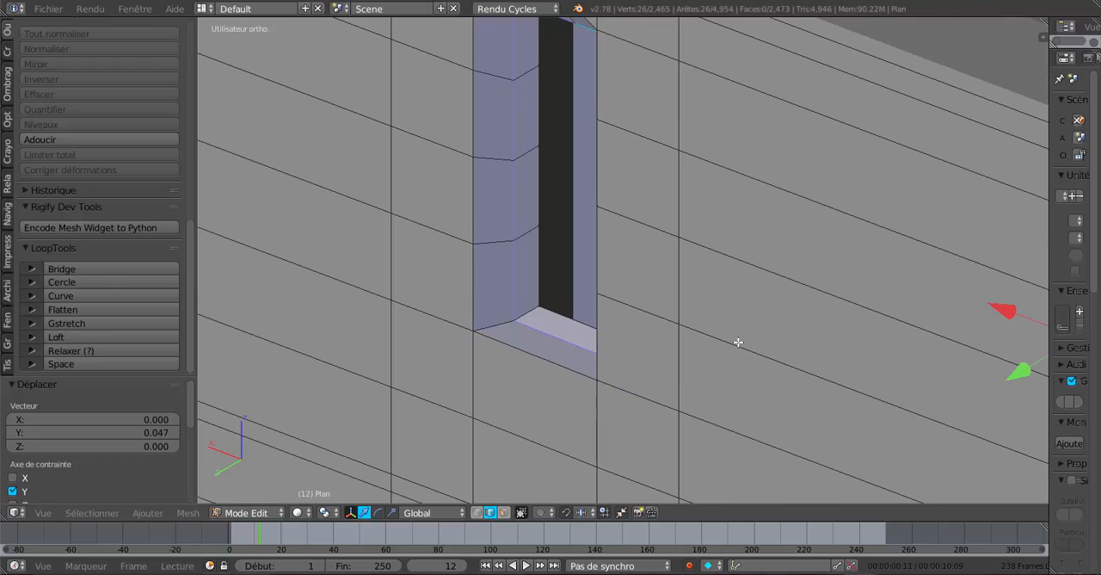
pyautogui.keyDown('shift'); pyautogui.moveTo(737, 342); pyautogui.dragTo(507, 253, button='middle'); pyautogui.keyUp('shift')
pyautogui.scroll(-3, 624, 300)
pyautogui.keyDown('shift'); pyautogui.moveTo(714, 333); pyautogui.dragTo(721, 409, button='middle'); pyautogui.keyUp('shift')
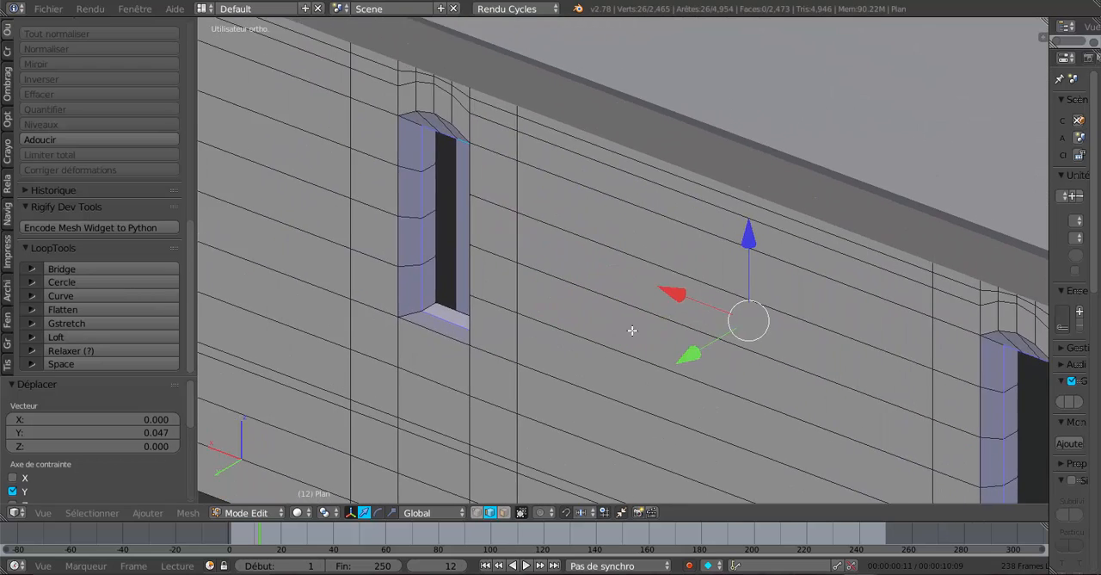
pyautogui.moveTo(632, 329); pyautogui.dragTo(672, 402, button='middle')
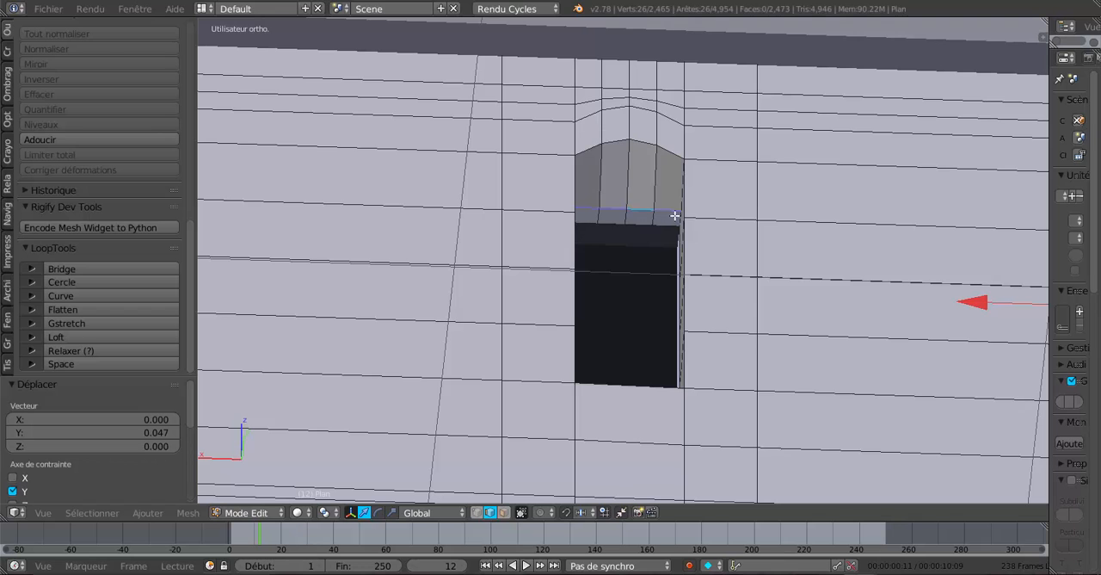
pyautogui.press('Tab')
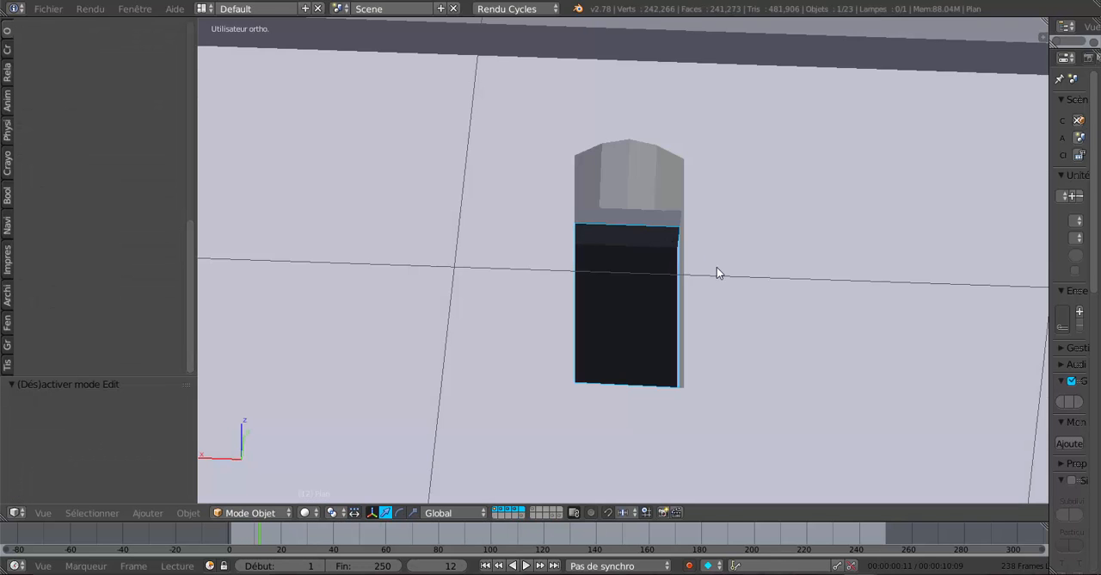
pyautogui.moveTo(717, 273); pyautogui.dragTo(662, 331, button='middle')
pyautogui.scroll(-2, 609, 316)
# Select the four outer arch edges of both narrow windows and move them down about 0.03 along Z in edit mode.
pyautogui.press('Tab')
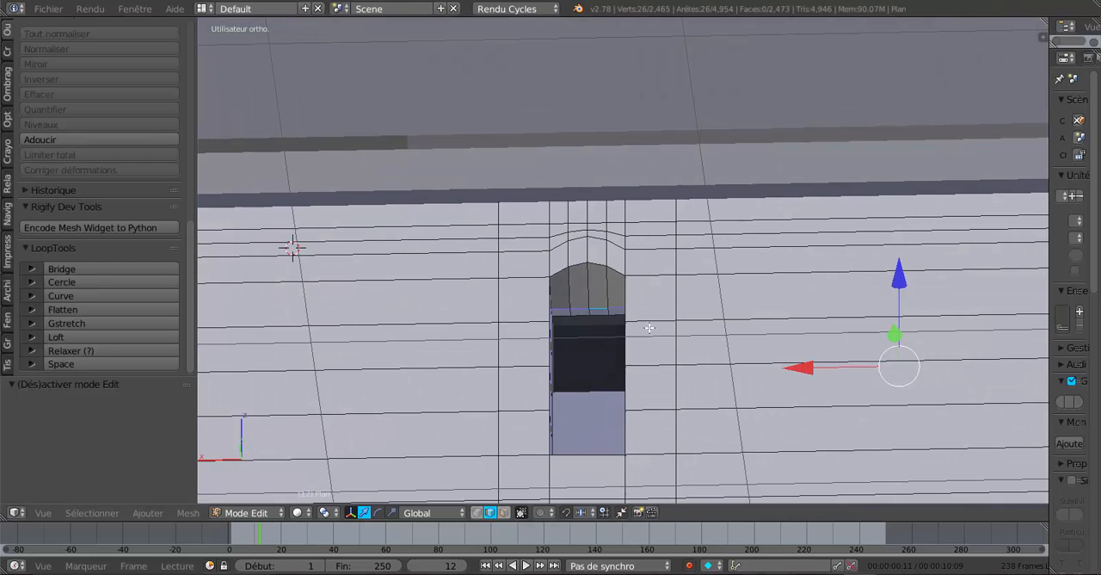
pyautogui.rightClick(561, 274)
pyautogui.keyDown('shift'); pyautogui.rightClick(581, 264); pyautogui.keyUp('shift')
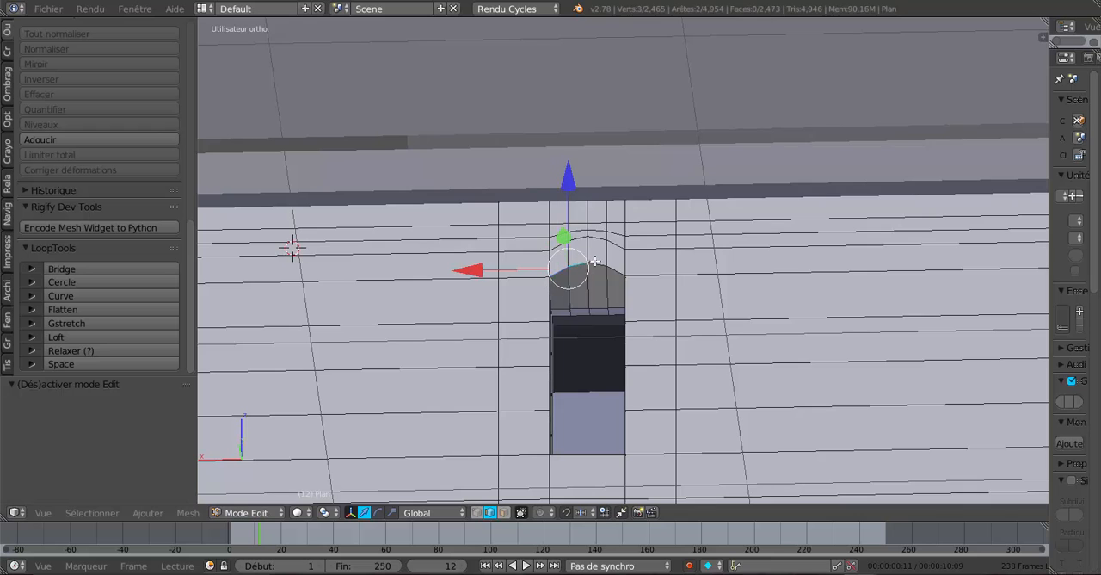
pyautogui.keyDown('shift'); pyautogui.rightClick(599, 263); pyautogui.keyUp('shift')
pyautogui.keyDown('shift'); pyautogui.rightClick(610, 269); pyautogui.keyUp('shift')
pyautogui.keyDown('shift'); pyautogui.moveTo(789, 312); pyautogui.dragTo(499, 321, button='middle'); pyautogui.keyUp('shift')
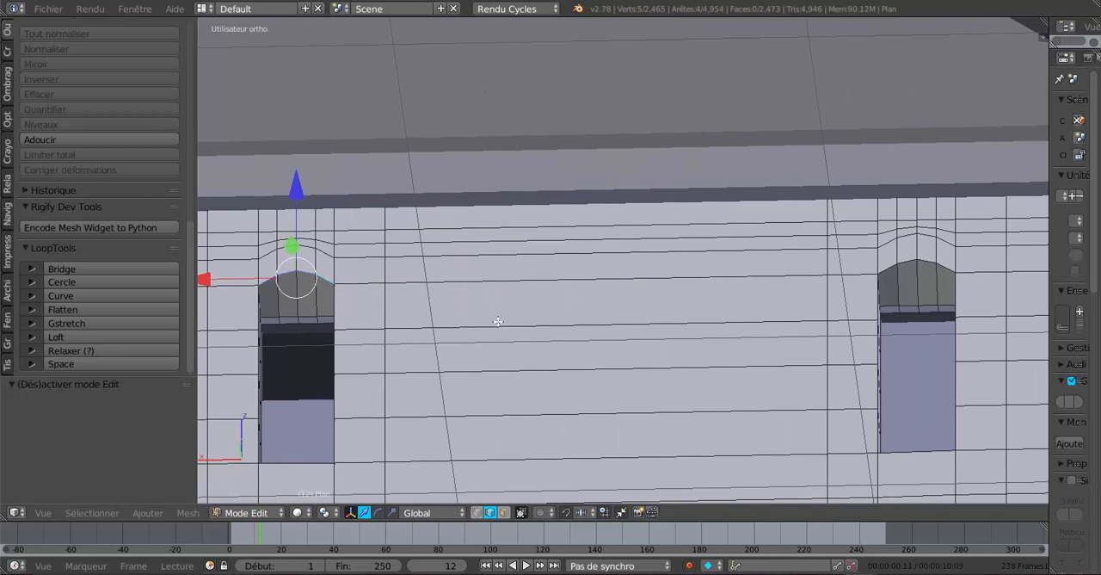
pyautogui.keyDown('shift'); pyautogui.rightClick(882, 274); pyautogui.keyUp('shift')
pyautogui.keyDown('shift'); pyautogui.rightClick(904, 263); pyautogui.keyUp('shift')
pyautogui.keyDown('shift'); pyautogui.rightClick(923, 260); pyautogui.keyUp('shift')
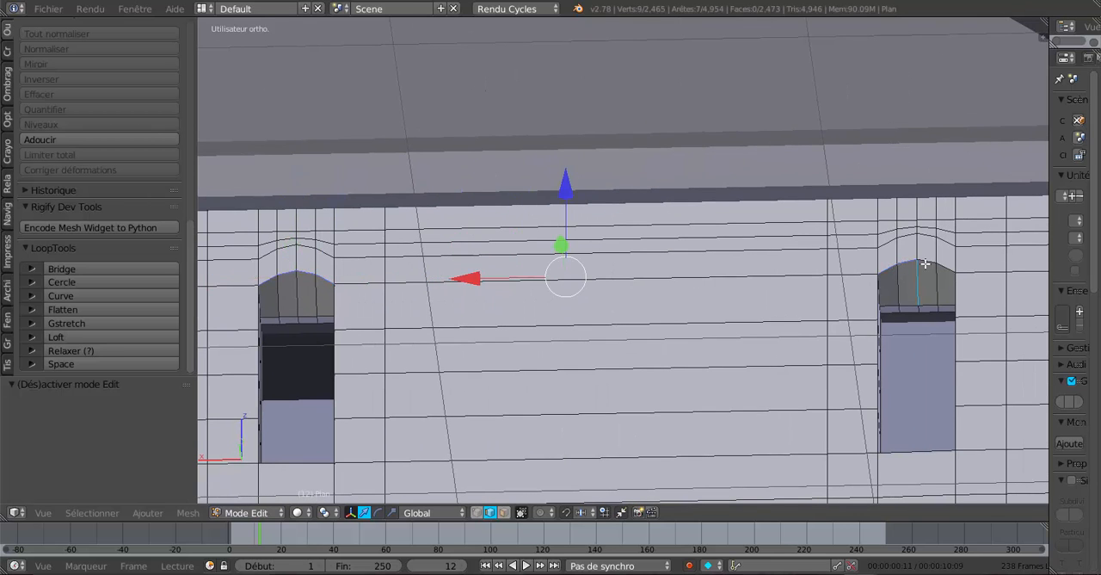
pyautogui.keyDown('shift'); pyautogui.rightClick(912, 262); pyautogui.keyUp('shift')
pyautogui.keyDown('shift'); pyautogui.rightClick(926, 260); pyautogui.keyUp('shift')
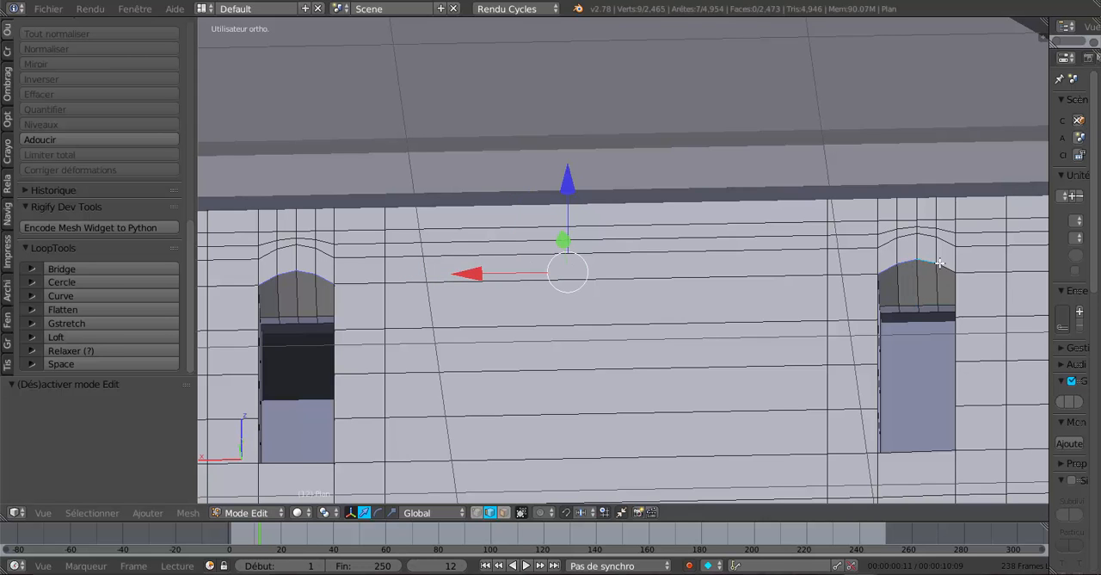
pyautogui.keyDown('shift'); pyautogui.rightClick(939, 265); pyautogui.keyUp('shift')
pyautogui.keyDown('shift'); pyautogui.scroll(2, 843, 305); pyautogui.keyUp('shift')
pyautogui.keyDown('shift'); pyautogui.moveTo(766, 378); pyautogui.dragTo(784, 298, button='middle'); pyautogui.keyUp('shift')
pyautogui.press('g')
pyautogui.press('z')
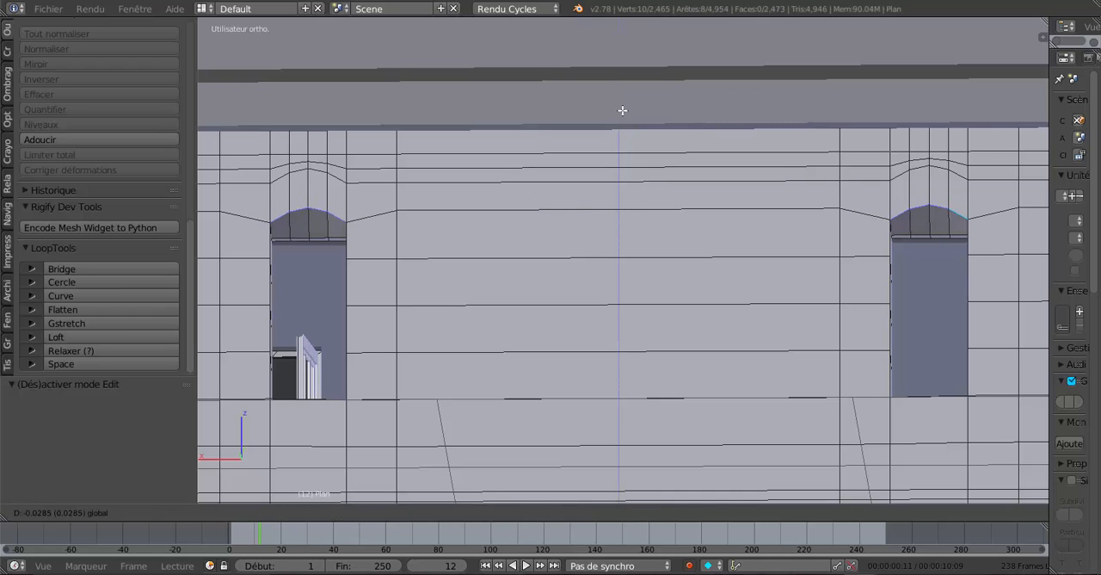
pyautogui.click(623, 113)
pyautogui.press('Tab')
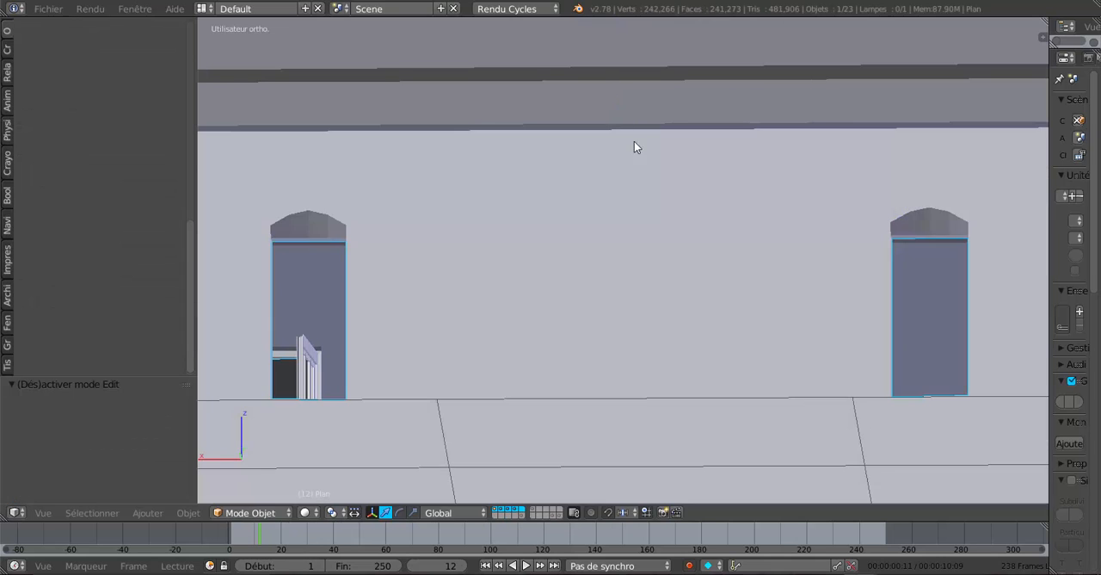
pyautogui.moveTo(634, 141); pyautogui.dragTo(576, 285, button='middle')
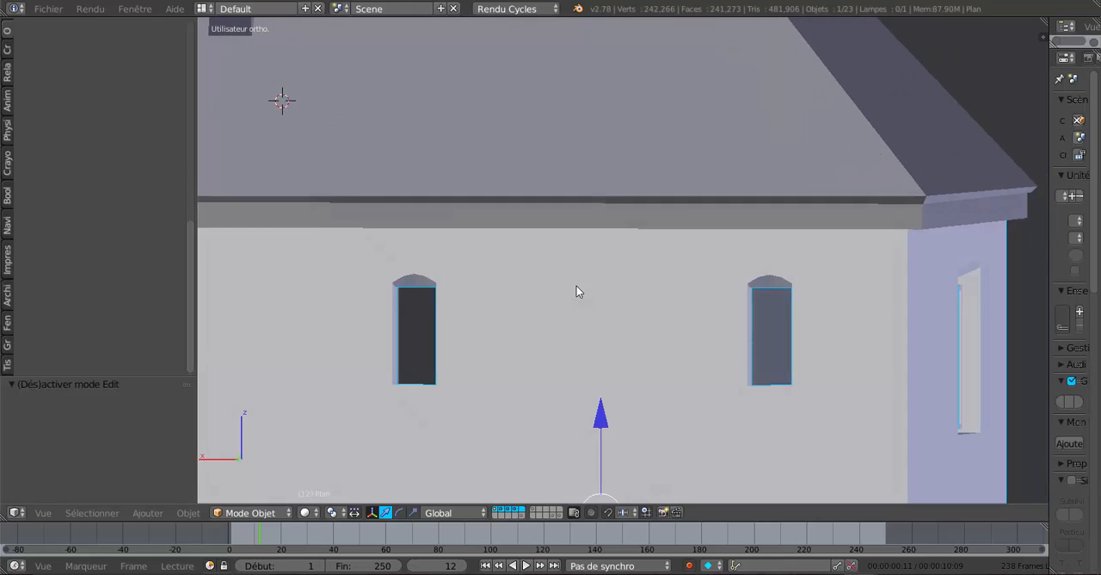
pyautogui.scroll(4, 592, 287)
# Add one centred vertical loop cut through each of the four arch segments of the first narrow window in edit mode.
pyautogui.press('Tab')
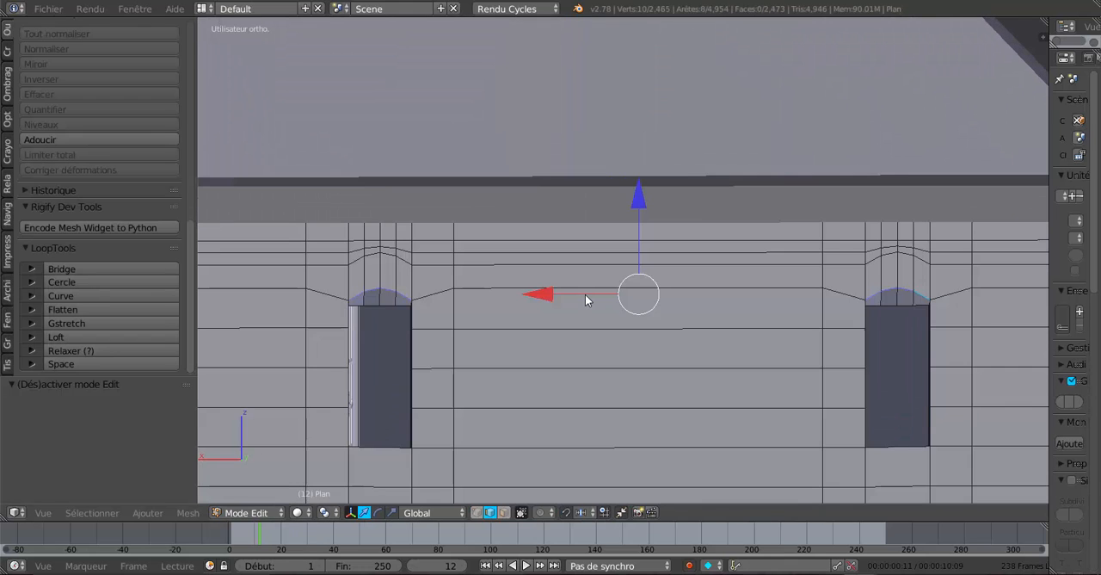
pyautogui.keyDown('shift'); pyautogui.moveTo(587, 297); pyautogui.dragTo(707, 258, button='middle'); pyautogui.keyUp('shift')
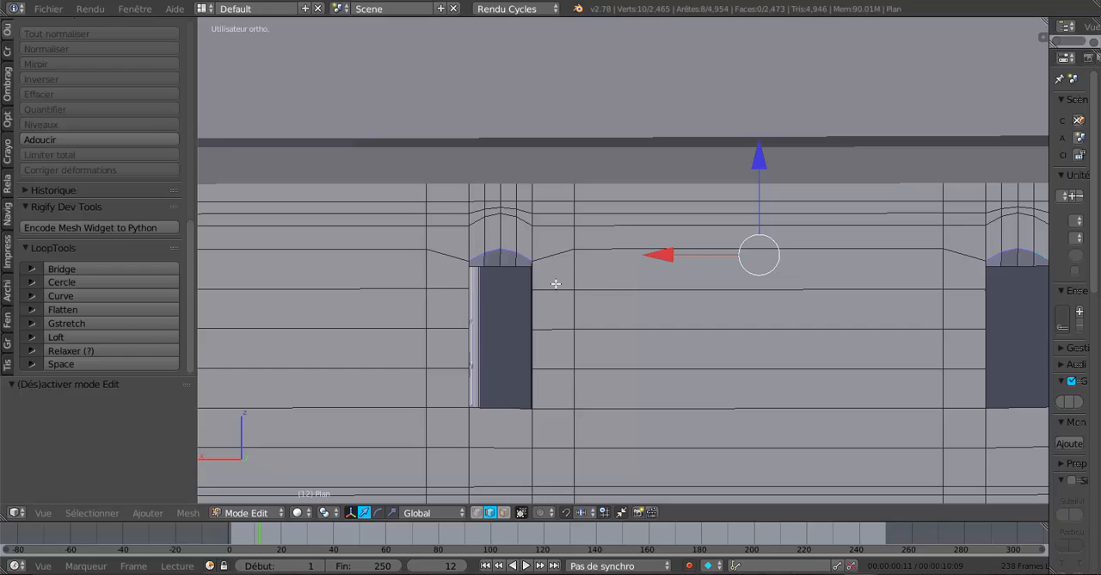
pyautogui.scroll(1, 542, 284)
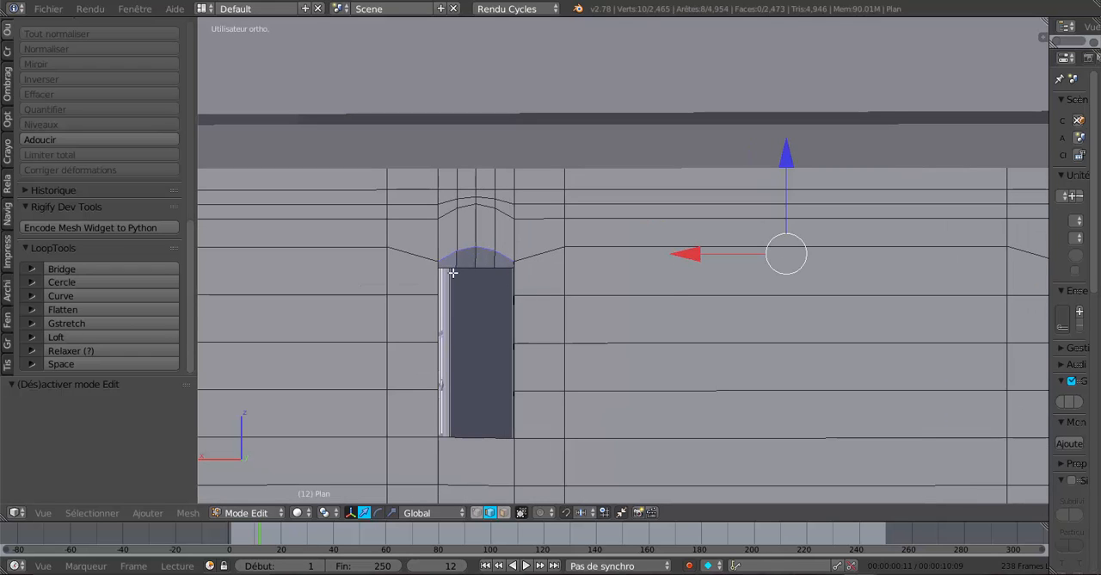
pyautogui.scroll(2, 452, 273)
pyautogui.hotkey('ctrl', 'r')
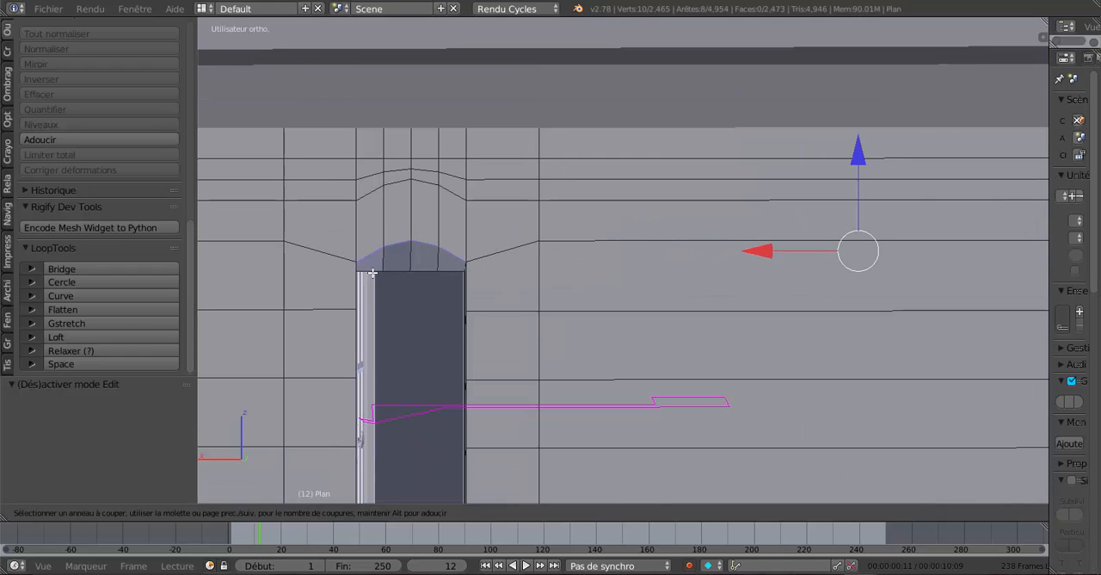
pyautogui.click(372, 263)
pyautogui.rightClick(374, 260)
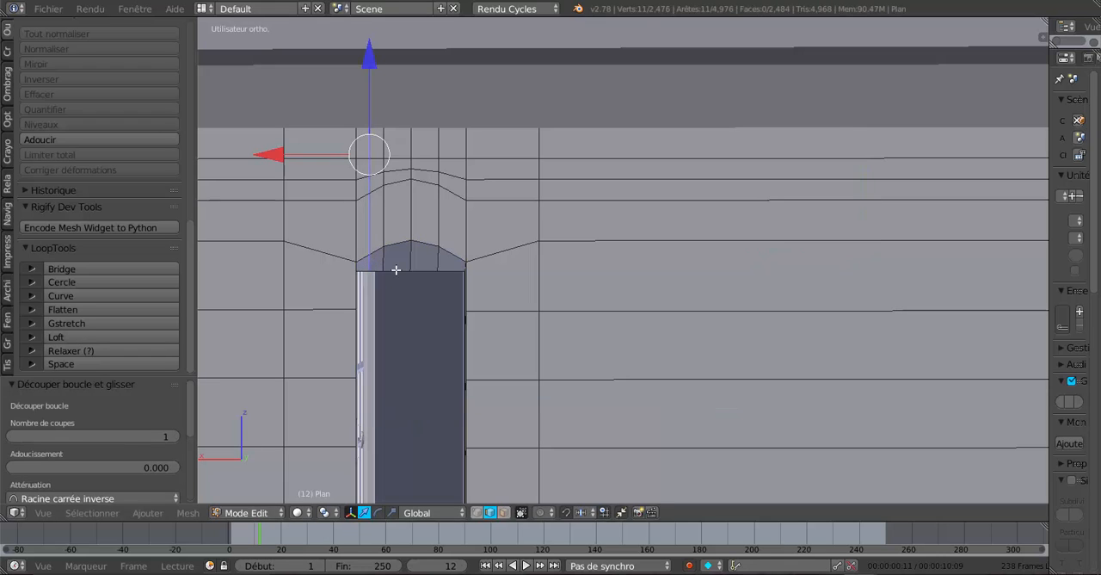
pyautogui.hotkey('ctrl', 'r')
pyautogui.click(396, 268)
pyautogui.rightClick(396, 268)
pyautogui.hotkey('ctrl', 'r')
pyautogui.click(415, 269)
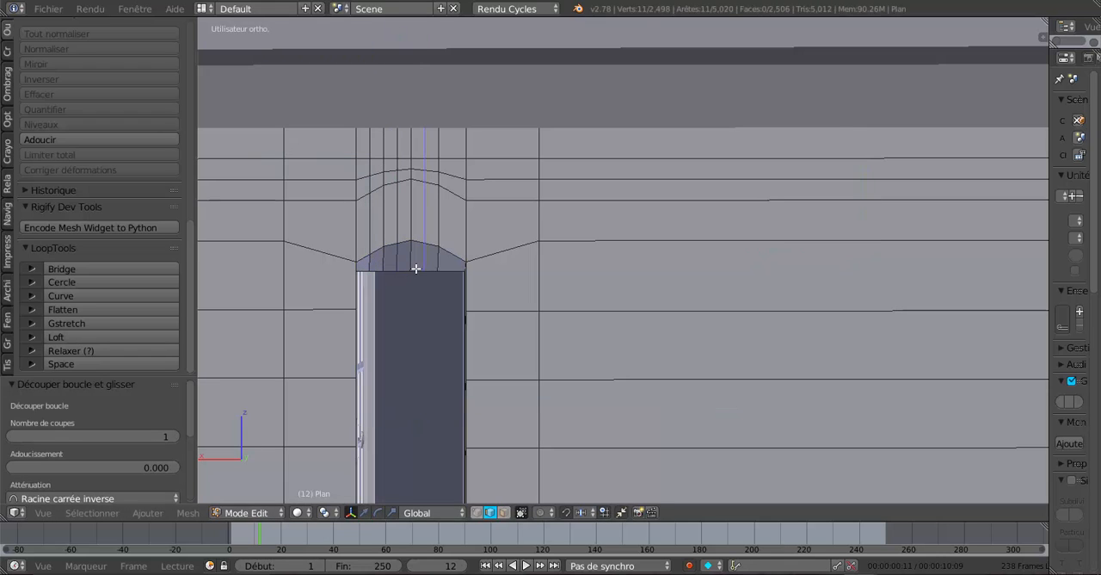
pyautogui.rightClick(415, 269)
pyautogui.hotkey('ctrl', 'r')
pyautogui.click(449, 268)
pyautogui.rightClick(449, 269)
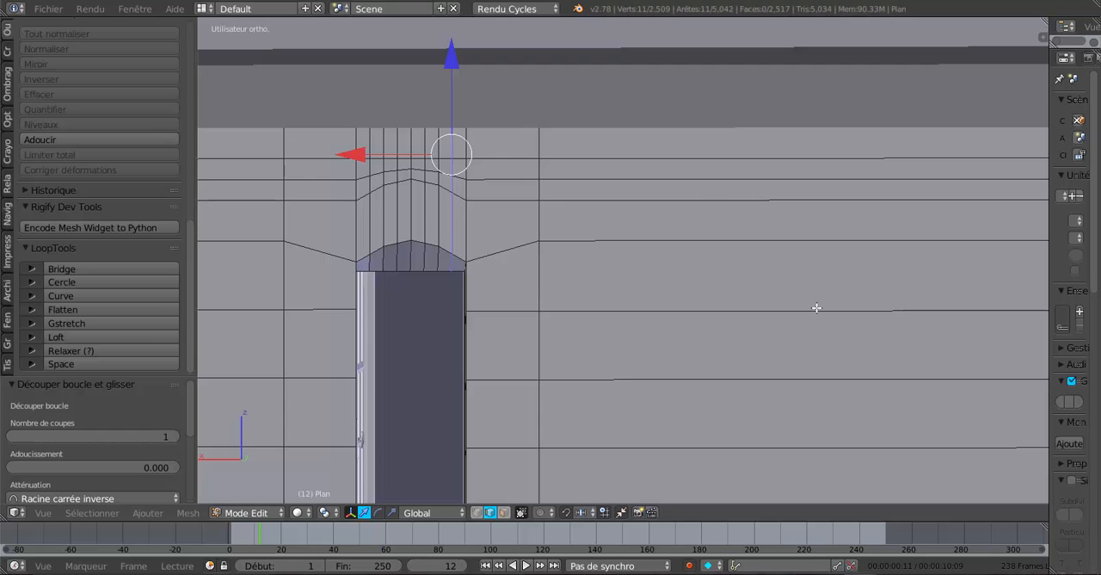
# Add one centred vertical loop cut through each of the four arch segments of the second narrow window.
pyautogui.scroll(-2, 817, 307)
pyautogui.keyDown('shift'); pyautogui.moveTo(848, 308); pyautogui.dragTo(564, 320, button='middle'); pyautogui.keyUp('shift')
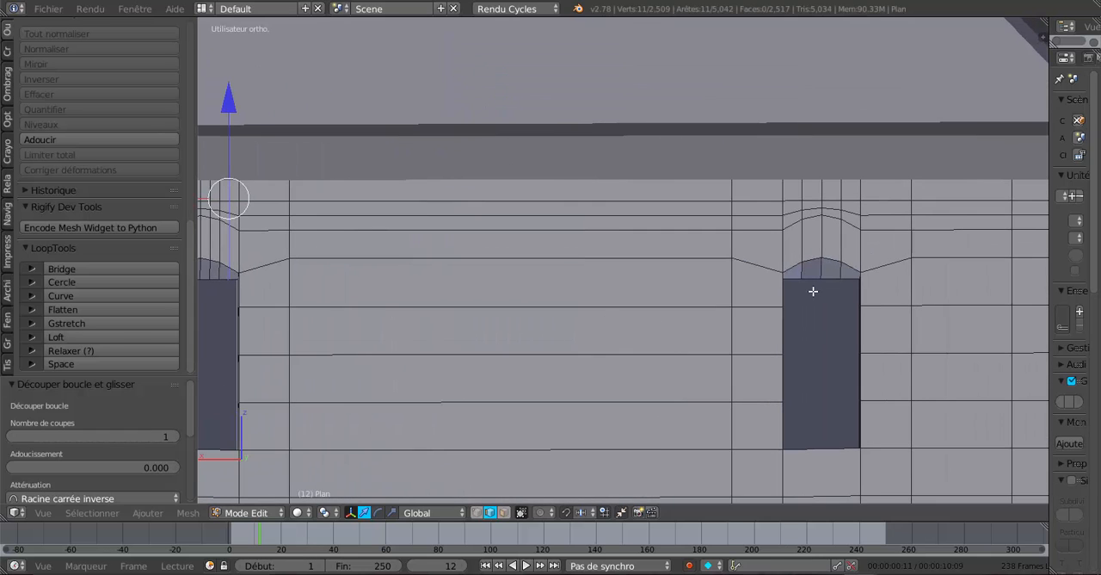
pyautogui.scroll(1, 802, 282)
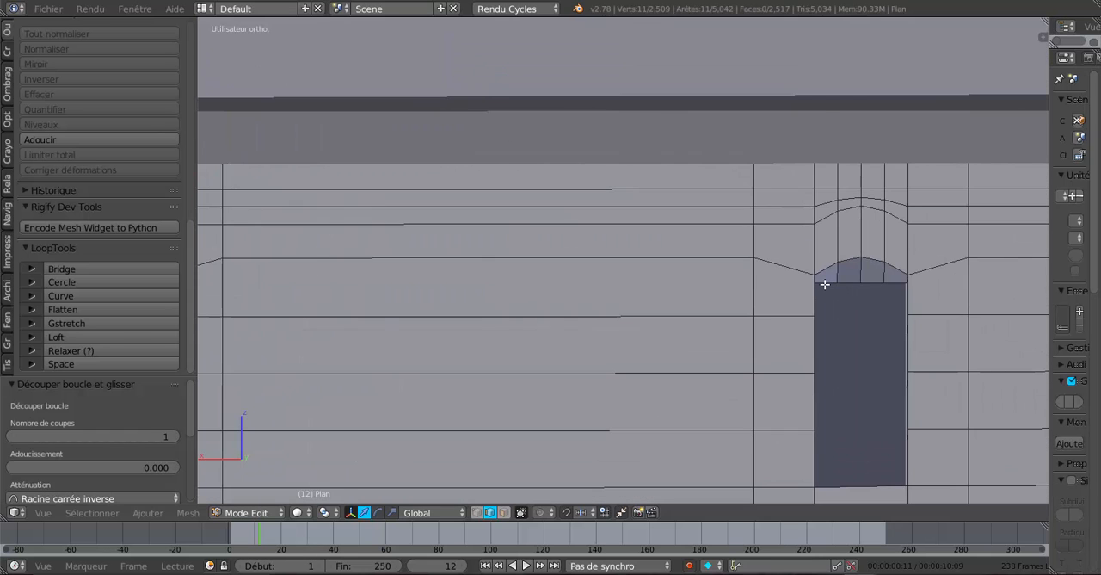
pyautogui.hotkey('ctrl', 'r')
pyautogui.click(824, 284)
pyautogui.rightClick(825, 284)
pyautogui.hotkey('ctrl', 'r')
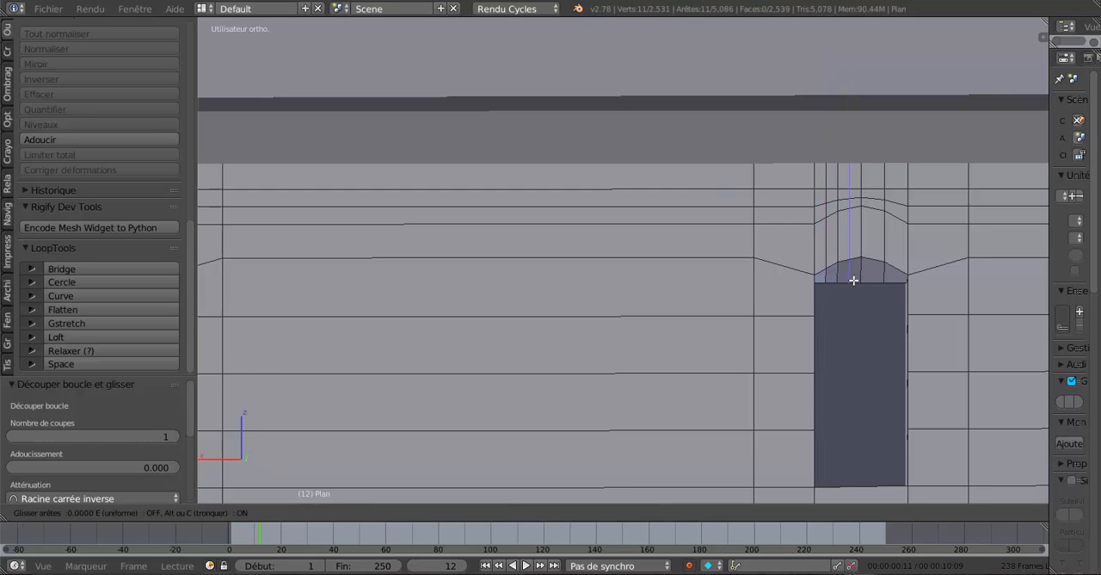
pyautogui.click(853, 281)
pyautogui.rightClick(854, 281)
pyautogui.hotkey('ctrl', 'r')
pyautogui.click(877, 282)
pyautogui.rightClick(878, 282)
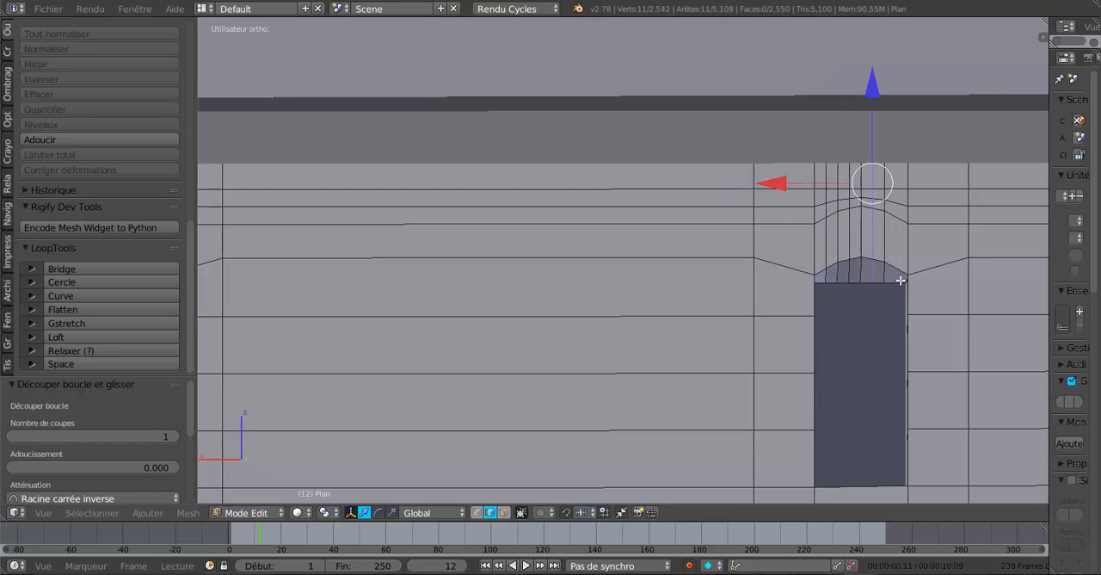
pyautogui.hotkey('ctrl', 'r')
pyautogui.click(900, 281)
pyautogui.rightClick(900, 282)
# In vertex mode, select the nine outer arch vertices of the second narrow window and smooth their curve with LoopTools Relax.
pyautogui.scroll(2, 900, 280)
pyautogui.keyDown('shift'); pyautogui.moveTo(900, 281); pyautogui.dragTo(682, 290, button='middle'); pyautogui.keyUp('shift')
pyautogui.click(478, 512)
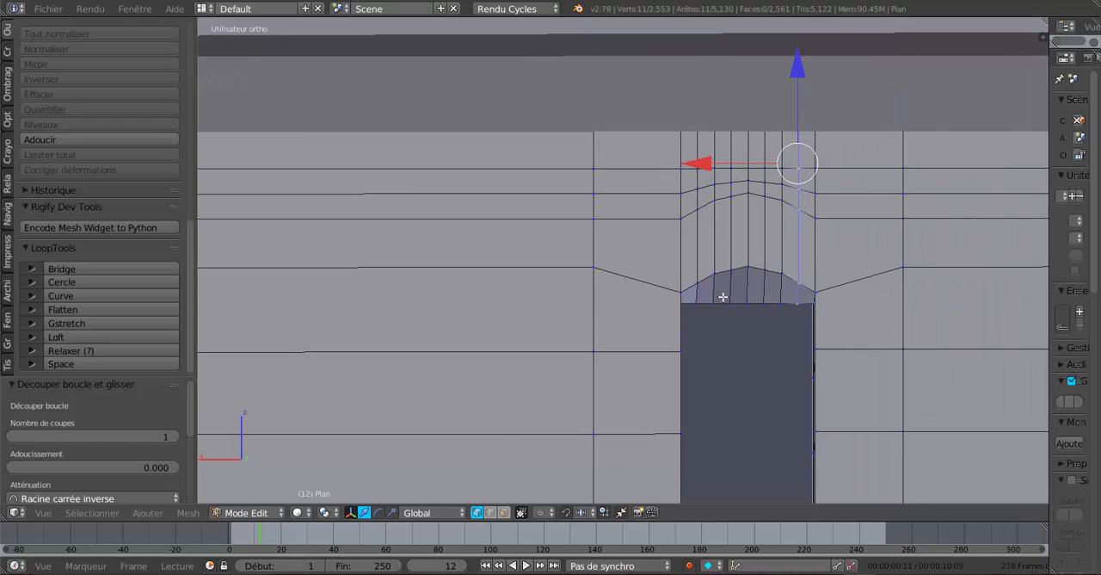
pyautogui.press('a')
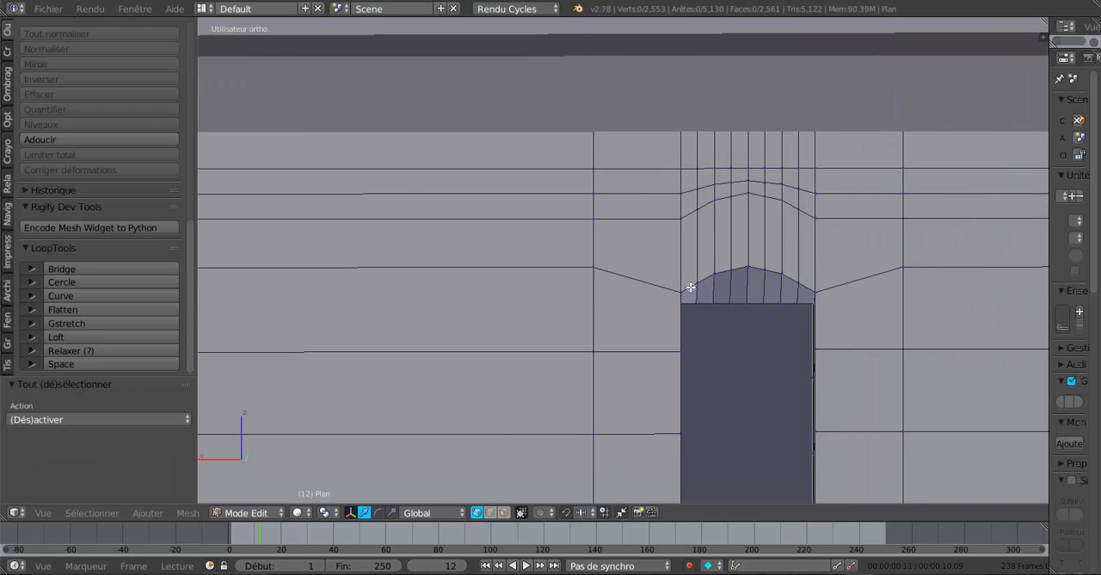
pyautogui.press('c')
pyautogui.moveTo(685, 290)
pyautogui.mouseDown()
pyautogui.moveTo(745, 265)
pyautogui.moveTo(782, 268)
pyautogui.moveTo(813, 289)
pyautogui.mouseUp()
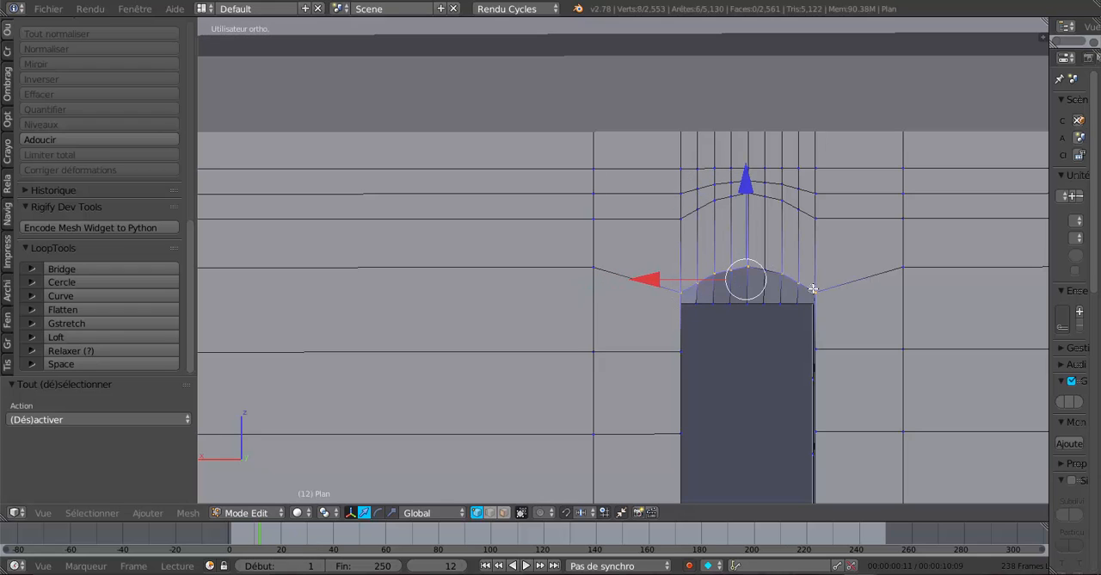
pyautogui.click(745, 277)
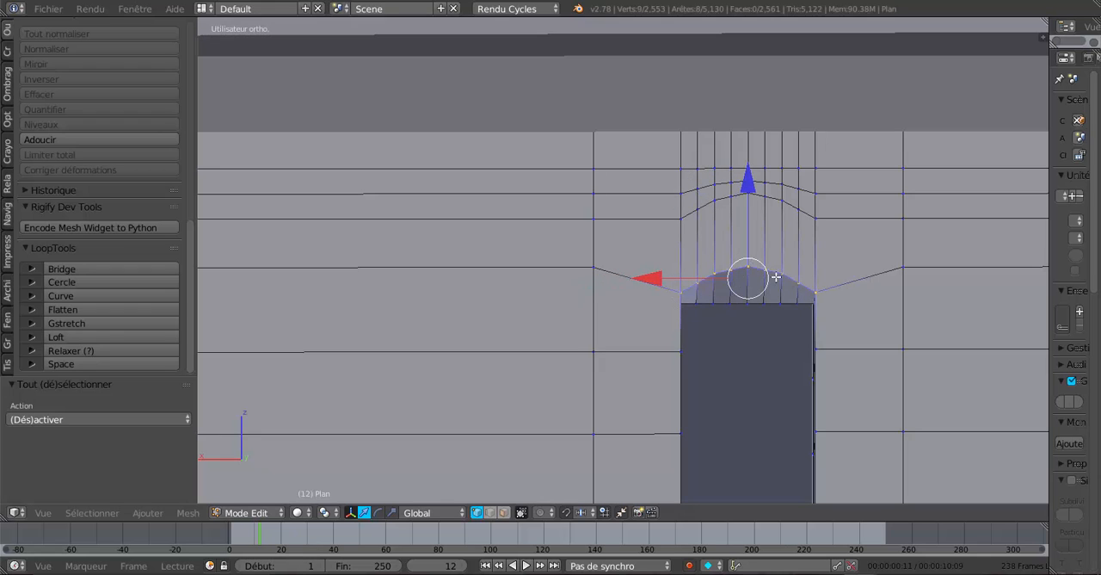
pyautogui.click(98, 349)
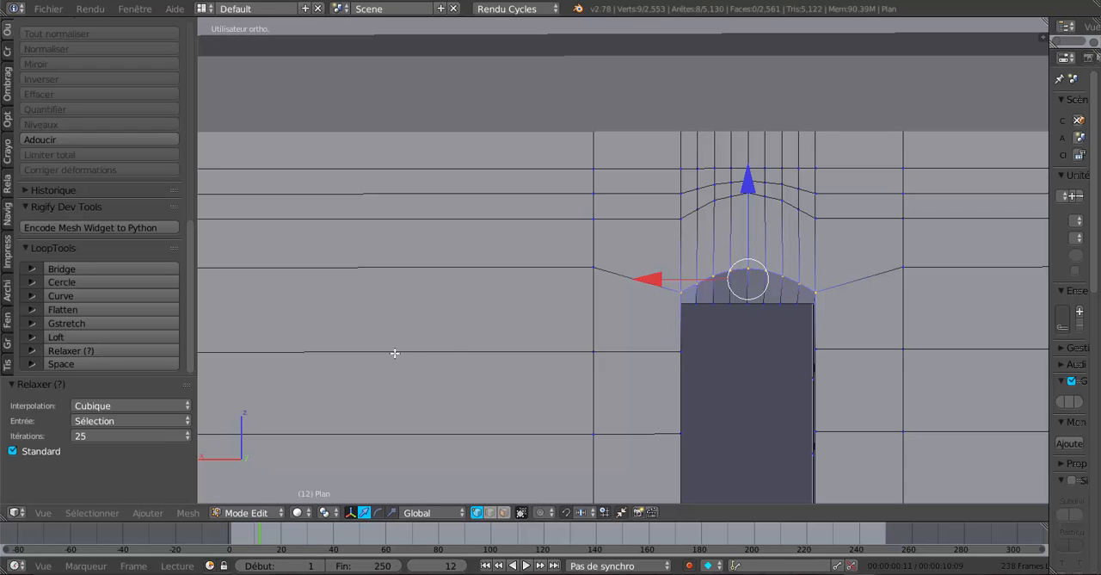
# Select the first narrow window's nine outer arch vertices, smooth their curve with LoopTools Relax, and check the arch in object mode.
pyautogui.keyDown('shift'); pyautogui.moveTo(472, 351); pyautogui.dragTo(863, 325, button='middle'); pyautogui.keyUp('shift')
pyautogui.scroll(-3, 448, 333)
pyautogui.keyDown('shift'); pyautogui.moveTo(462, 333); pyautogui.dragTo(730, 335, button='middle'); pyautogui.keyUp('shift')
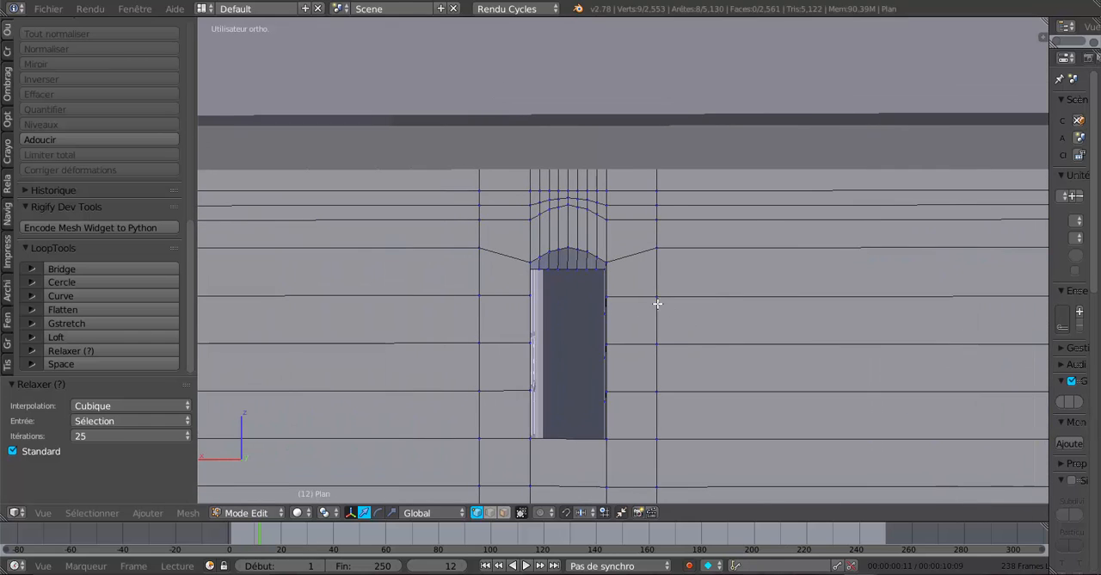
pyautogui.scroll(3, 658, 303)
pyautogui.keyDown('shift'); pyautogui.moveTo(663, 302); pyautogui.dragTo(703, 298, button='middle'); pyautogui.keyUp('shift')
pyautogui.press('a')
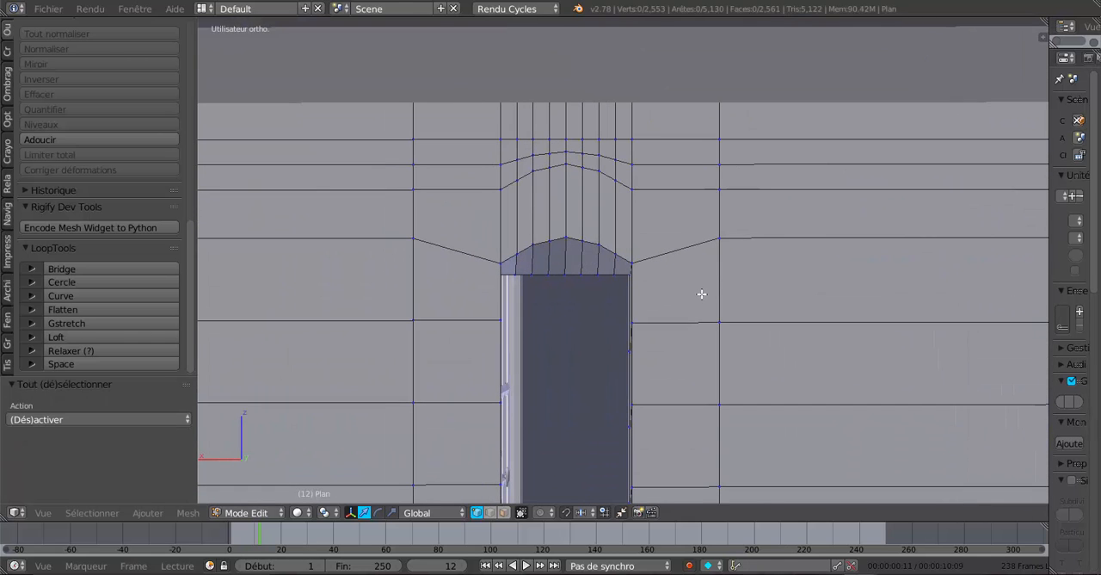
pyautogui.rightClick(507, 261)
pyautogui.keyDown('shift'); pyautogui.rightClick(567, 238); pyautogui.keyUp('shift')
pyautogui.keyDown('shift'); pyautogui.rightClick(584, 239); pyautogui.keyUp('shift')
pyautogui.keyDown('shift'); pyautogui.rightClick(599, 242); pyautogui.keyUp('shift')
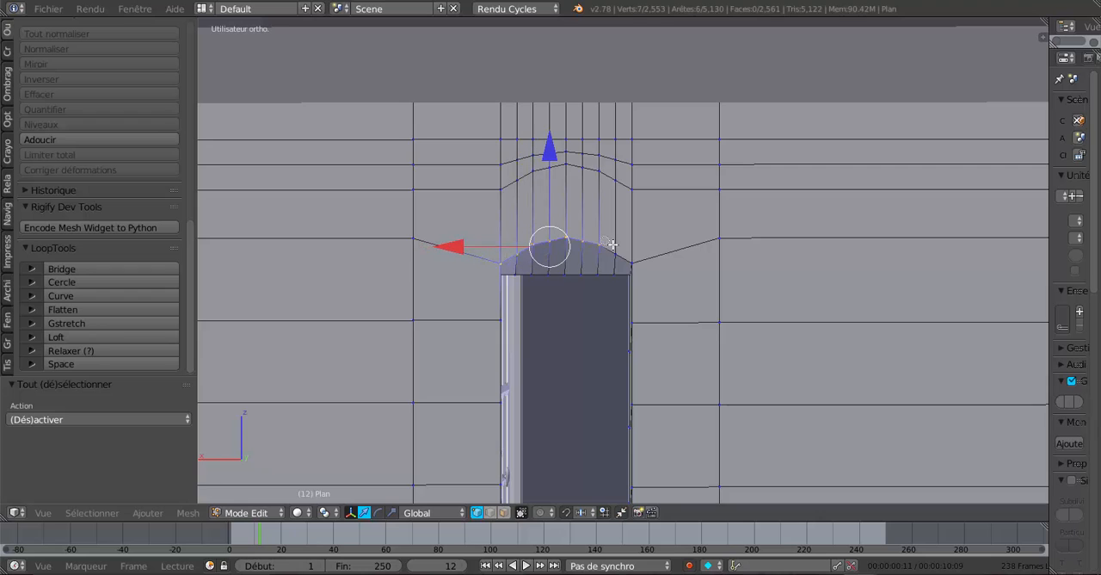
pyautogui.keyDown('shift'); pyautogui.rightClick(635, 264); pyautogui.keyUp('shift')
pyautogui.keyDown('shift'); pyautogui.rightClick(615, 254); pyautogui.keyUp('shift')
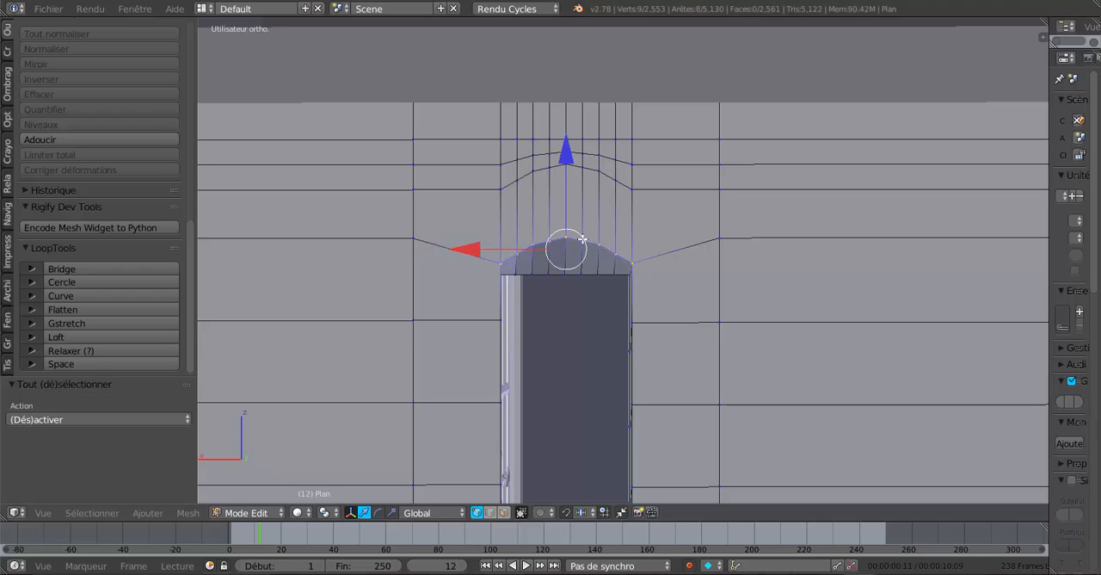
pyautogui.click(117, 339)
pyautogui.click(121, 350)
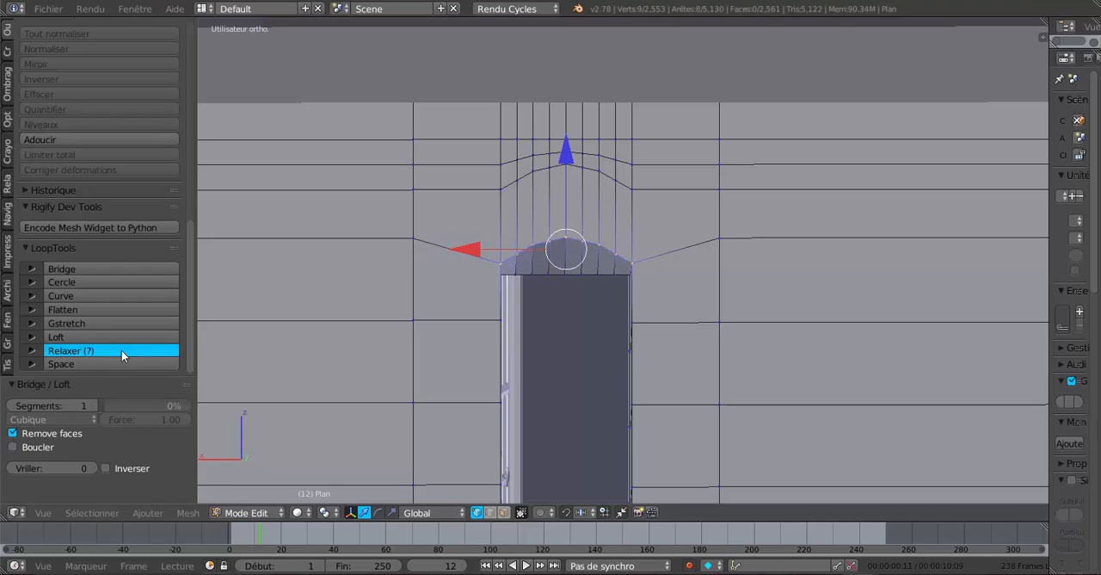
pyautogui.scroll(3, 342, 318)
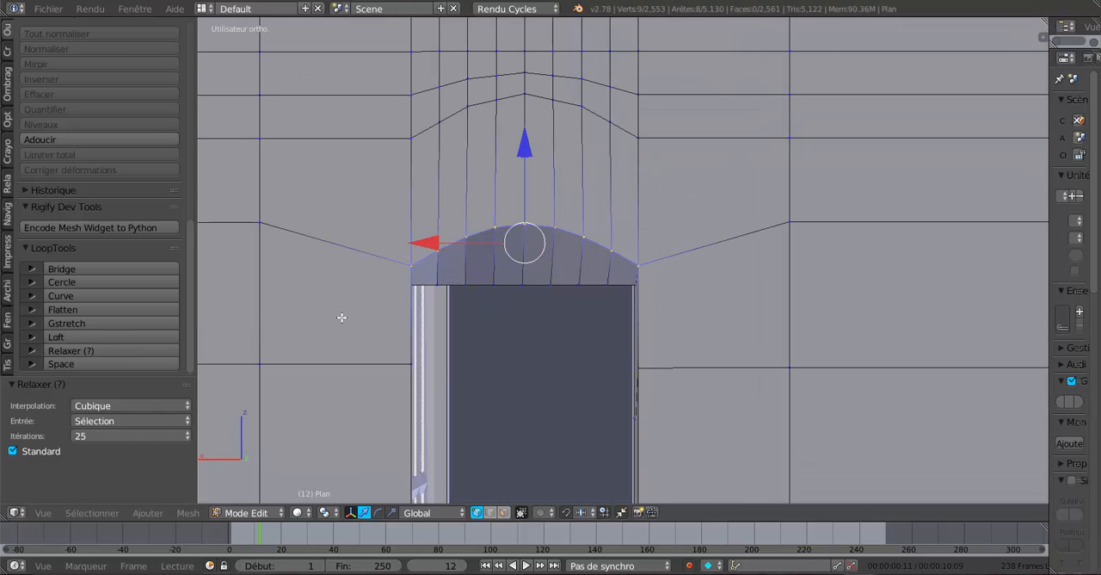
pyautogui.scroll(-3, 466, 308)
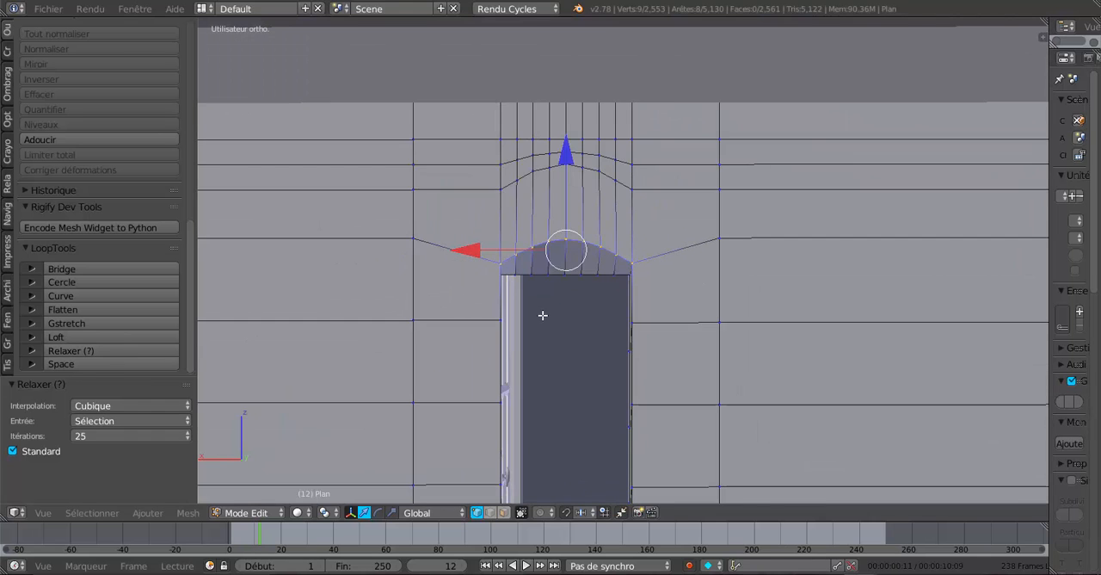
pyautogui.press('Tab')
pyautogui.moveTo(529, 326); pyautogui.dragTo(473, 320, button='middle')
pyautogui.scroll(1, 442, 318)
pyautogui.scroll(-2, 442, 319)
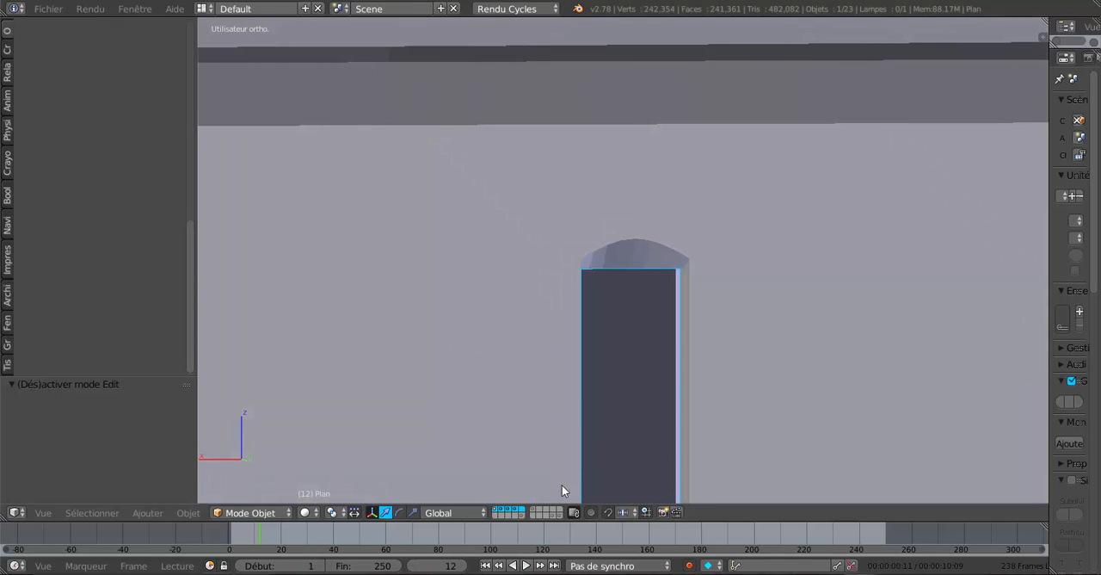
# In edit mode with face selection, select the eight underside faces of the first narrow window's arch.
pyautogui.press('Tab')
pyautogui.click(504, 512)
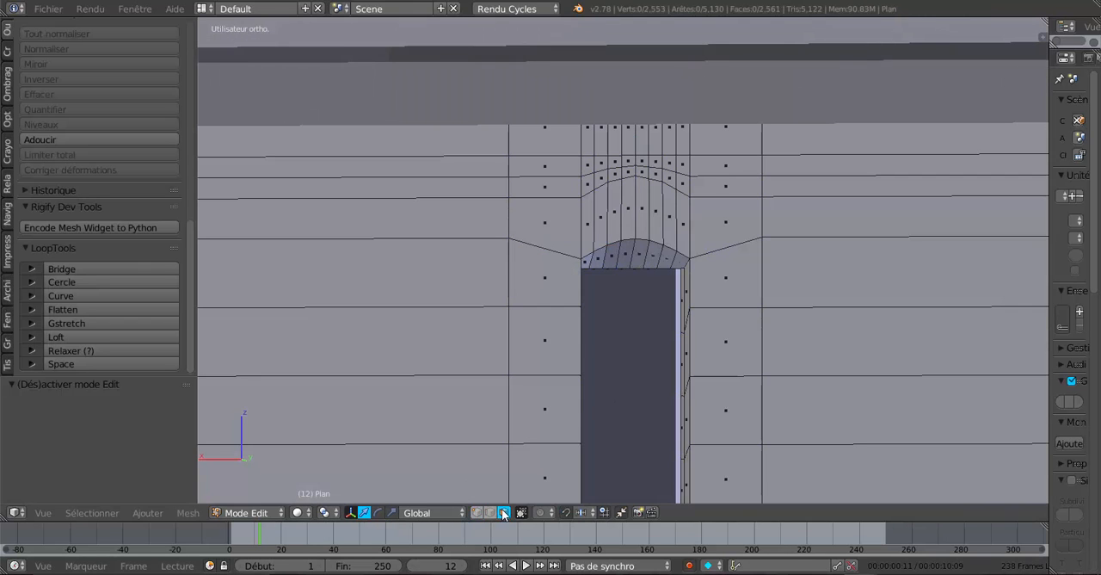
pyautogui.rightClick(594, 257)
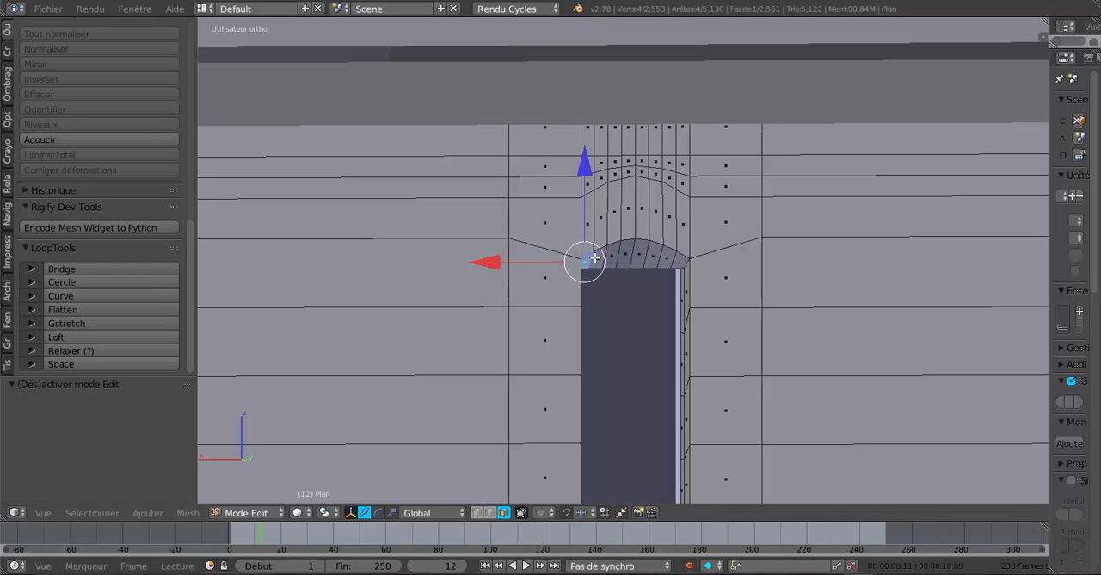
pyautogui.keyDown('ctrl'); pyautogui.rightClick(625, 257); pyautogui.keyUp('ctrl')
pyautogui.keyDown('ctrl'); pyautogui.rightClick(640, 258); pyautogui.keyUp('ctrl')
pyautogui.keyDown('ctrl'); pyautogui.rightClick(657, 259); pyautogui.keyUp('ctrl')
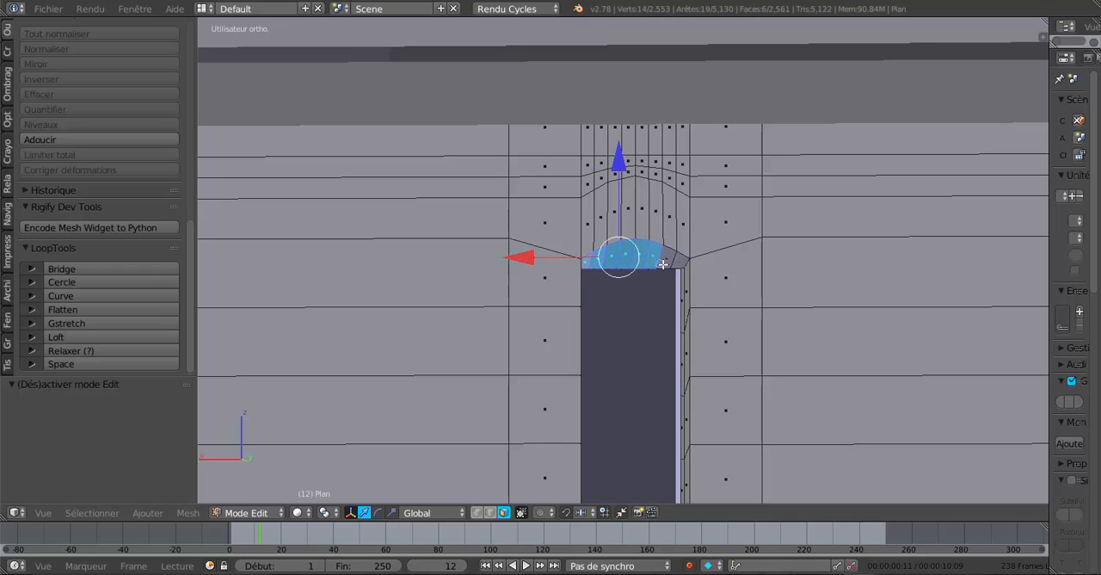
pyautogui.keyDown('ctrl'); pyautogui.rightClick(673, 261); pyautogui.keyUp('ctrl')
# Add the eight underside faces of the second narrow window's arch to the selection and apply smooth face shading to both arches.
pyautogui.keyDown('shift'); pyautogui.moveTo(769, 301); pyautogui.dragTo(409, 335, button='middle'); pyautogui.keyUp('shift')
pyautogui.moveTo(664, 321); pyautogui.dragTo(644, 323, button='middle')
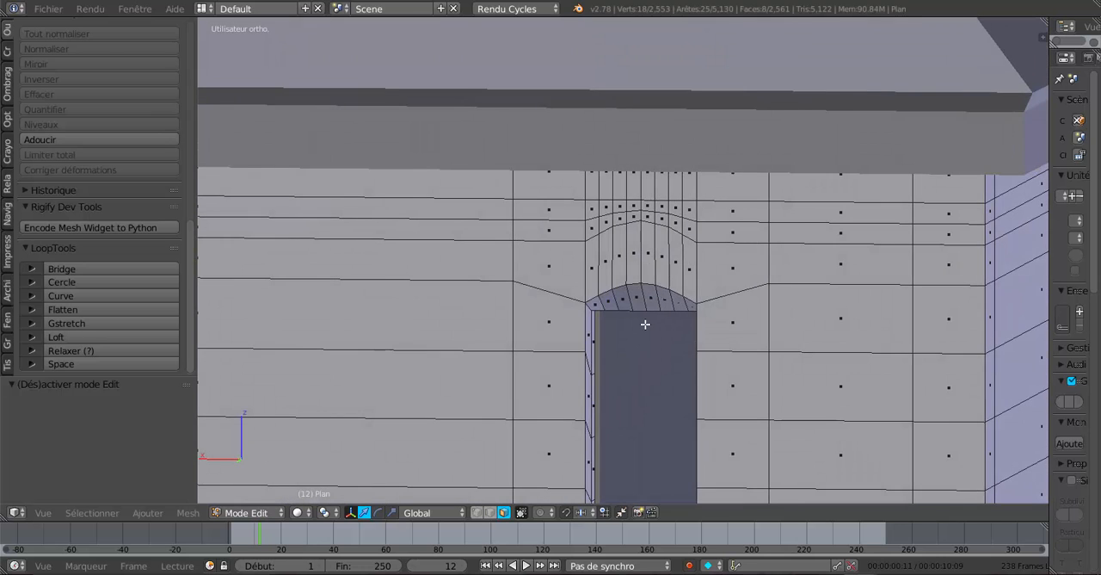
pyautogui.scroll(1, 637, 327)
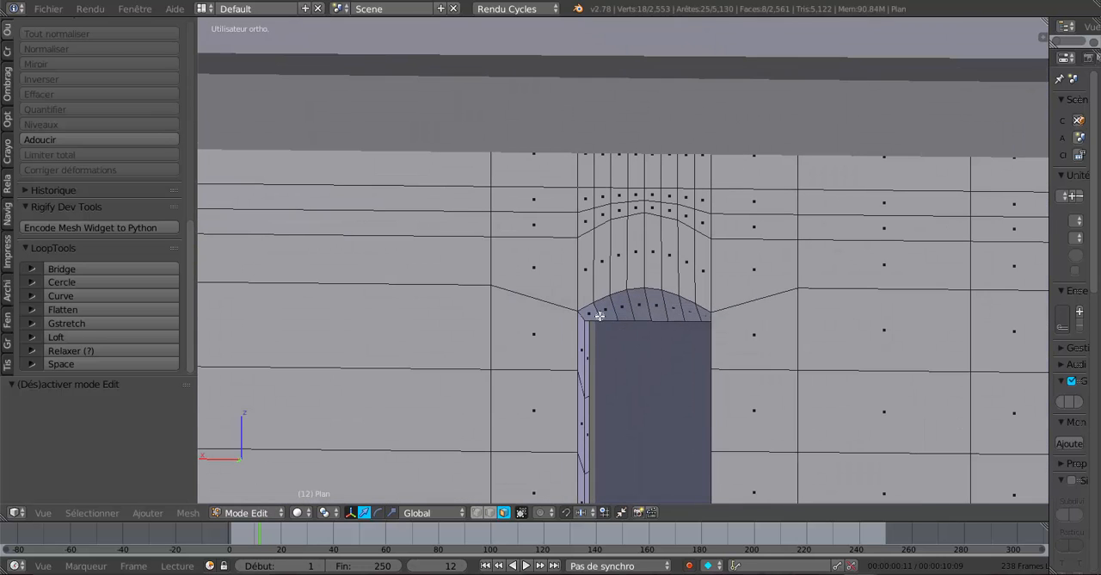
pyautogui.keyDown('shift'); pyautogui.rightClick(594, 312); pyautogui.keyUp('shift')
pyautogui.keyDown('shift'); pyautogui.rightClick(606, 309); pyautogui.keyUp('shift')
pyautogui.keyDown('shift'); pyautogui.rightClick(625, 307); pyautogui.keyUp('shift')
pyautogui.keyDown('shift'); pyautogui.rightClick(641, 306); pyautogui.keyUp('shift')
pyautogui.keyDown('shift'); pyautogui.rightClick(657, 308); pyautogui.keyUp('shift')
pyautogui.keyDown('shift'); pyautogui.rightClick(674, 310); pyautogui.keyUp('shift')
pyautogui.keyDown('shift'); pyautogui.rightClick(692, 312); pyautogui.keyUp('shift')
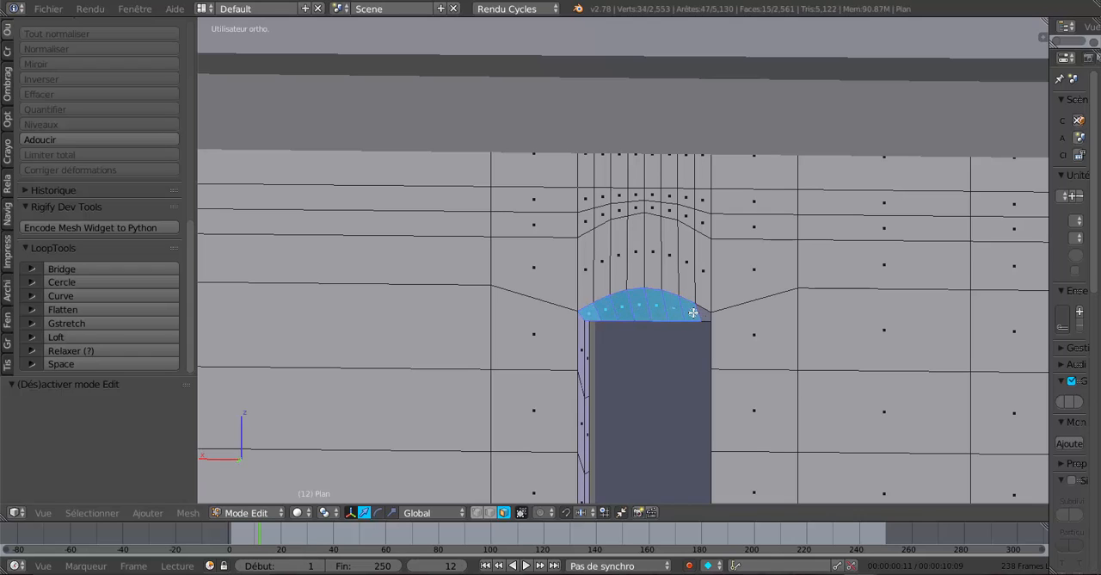
pyautogui.keyDown('shift'); pyautogui.rightClick(696, 312); pyautogui.keyUp('shift')
pyautogui.click(8, 90)
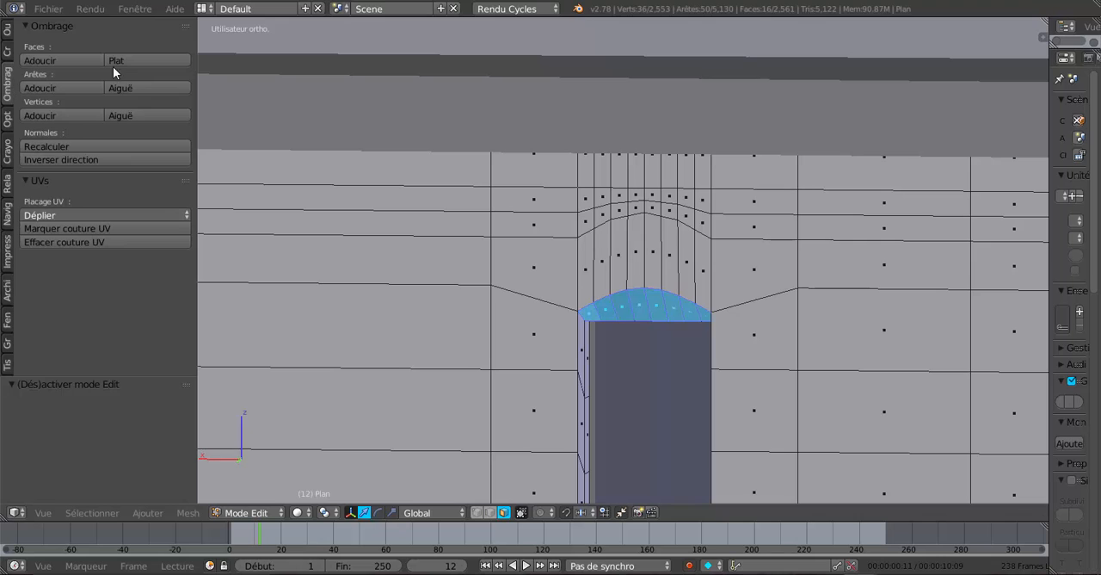
pyautogui.click(57, 60)
# Add two loop cuts around the second narrow window's outer reveal, one close to its outer edge and one close to its inner edge.
pyautogui.scroll(2, 532, 317)
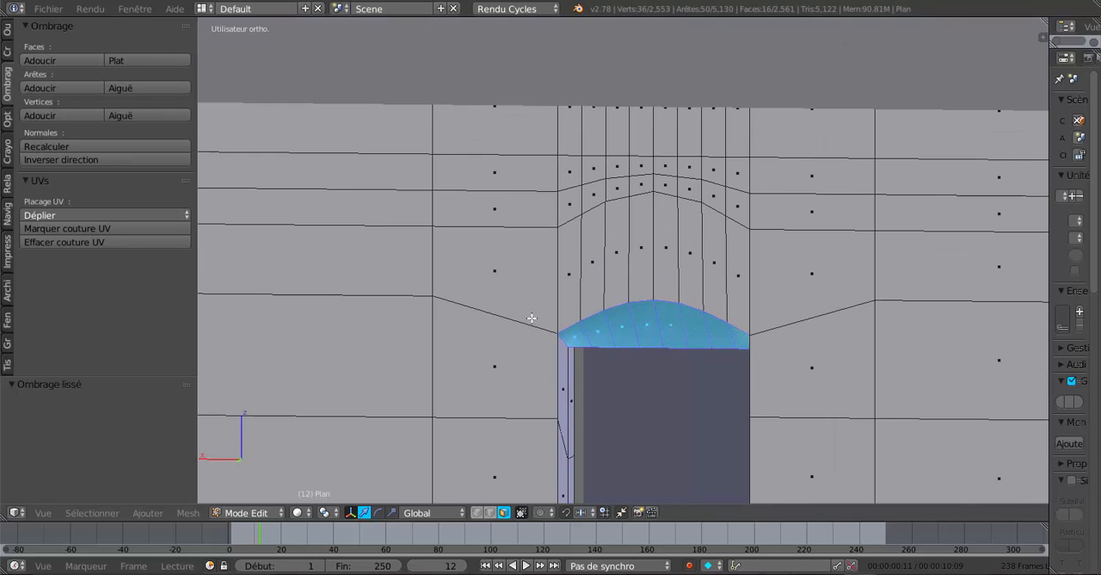
pyautogui.moveTo(531, 318); pyautogui.dragTo(458, 318, button='middle')
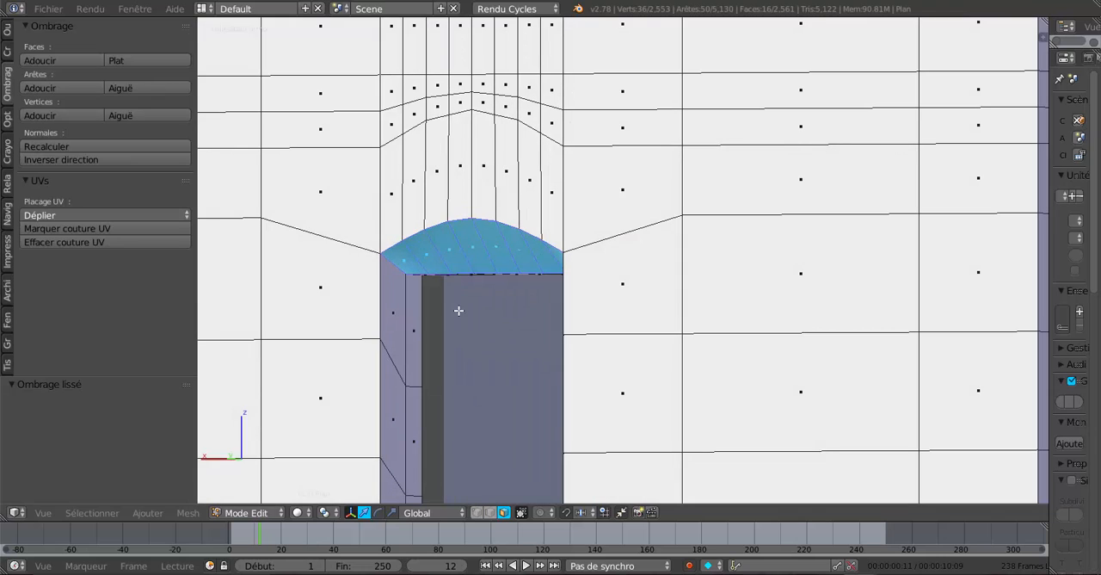
pyautogui.hotkey('ctrl', 'r')
pyautogui.click(395, 260)
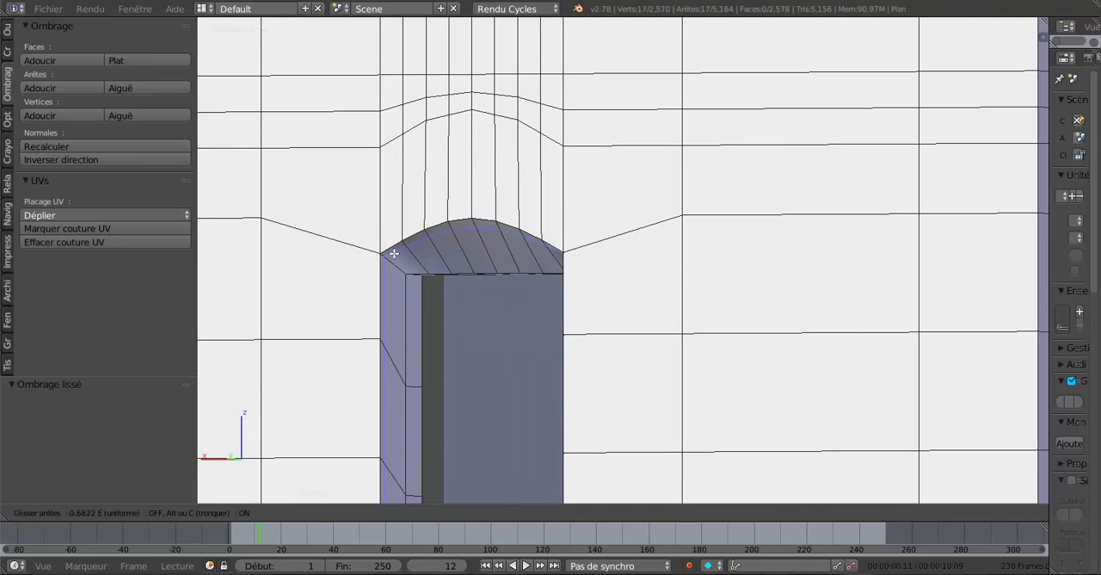
pyautogui.click(393, 250)
pyautogui.press('g')
pyautogui.press('g')
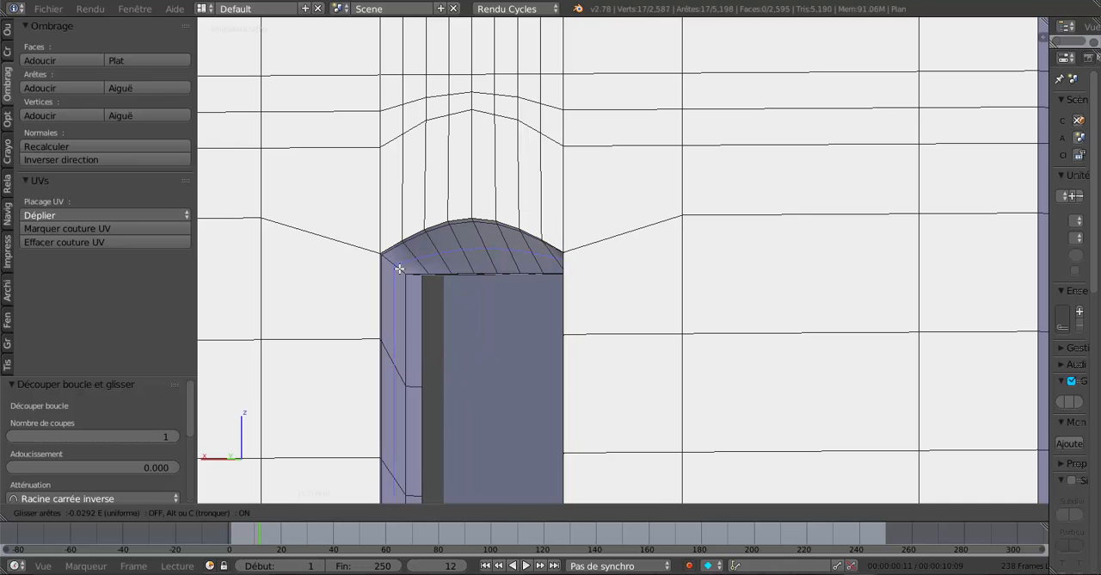
pyautogui.click(401, 272)
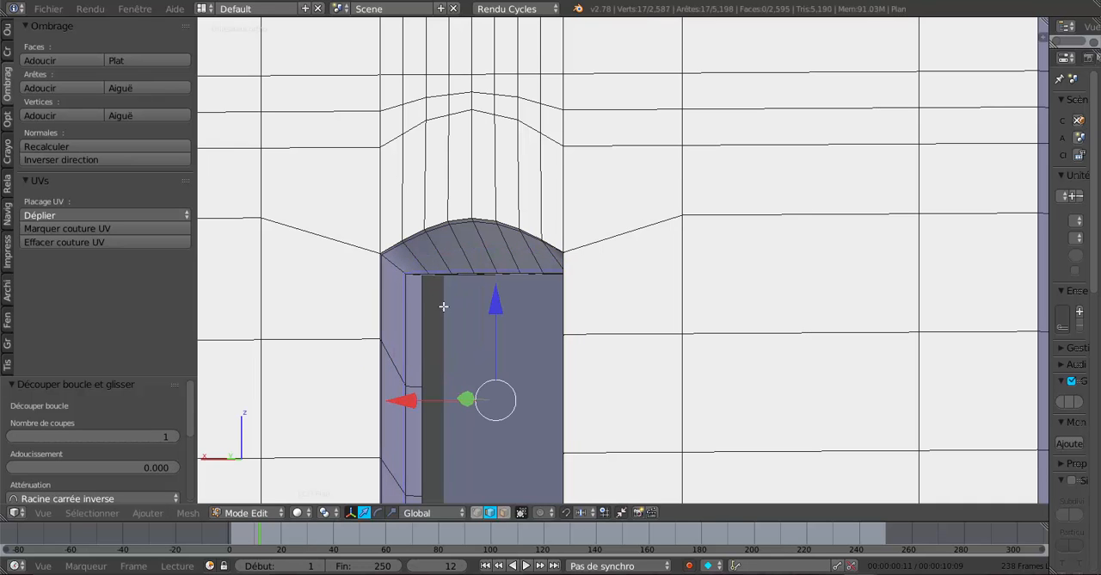
# Add two loop cuts around the first narrow window's outer reveal, one close to the wall face and one close to the inner corner.
pyautogui.scroll(-3, 443, 304)
pyautogui.scroll(-2, 466, 328)
pyautogui.keyDown('shift'); pyautogui.moveTo(466, 329); pyautogui.dragTo(831, 349, button='middle'); pyautogui.keyUp('shift')
pyautogui.scroll(-2, 599, 353)
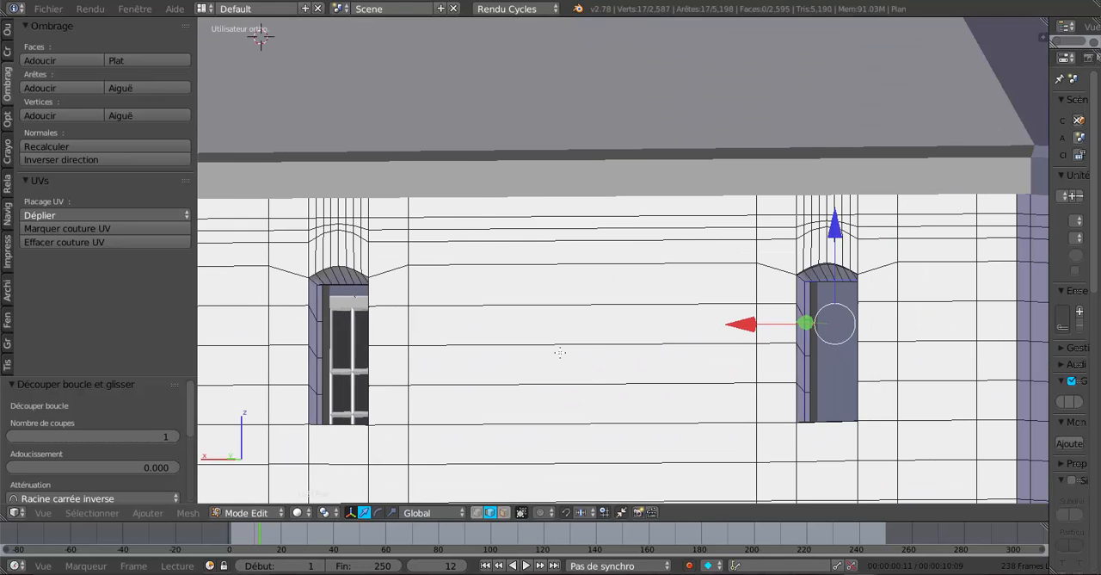
pyautogui.keyDown('shift'); pyautogui.moveTo(560, 352); pyautogui.dragTo(778, 340, button='middle'); pyautogui.keyUp('shift')
pyautogui.scroll(5, 615, 288)
pyautogui.keyDown('shift'); pyautogui.moveTo(555, 288); pyautogui.dragTo(723, 296, button='middle'); pyautogui.keyUp('shift')
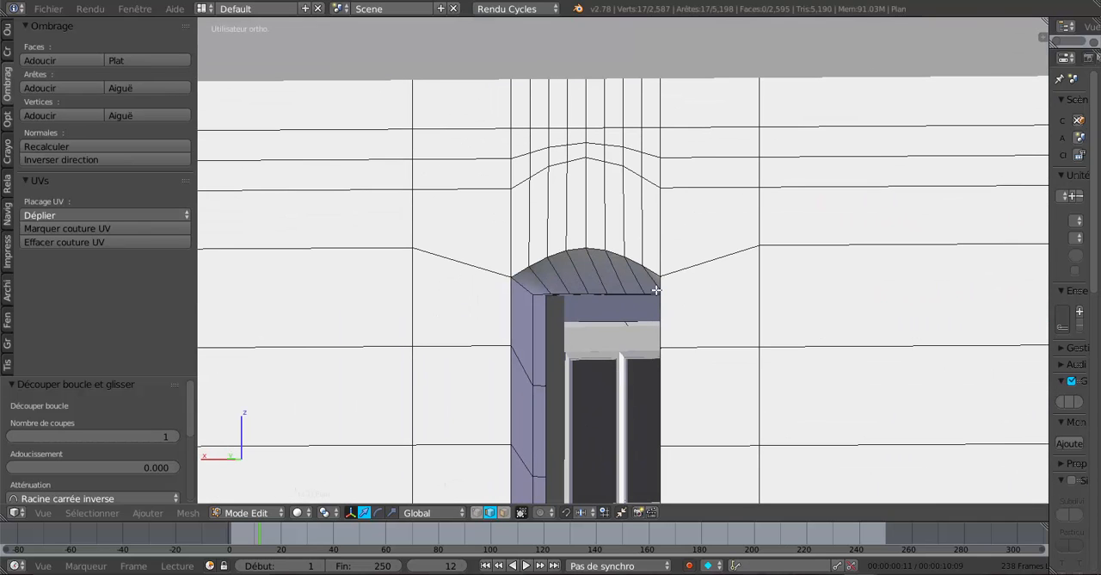
pyautogui.hotkey('ctrl', 'r')
pyautogui.click(579, 277)
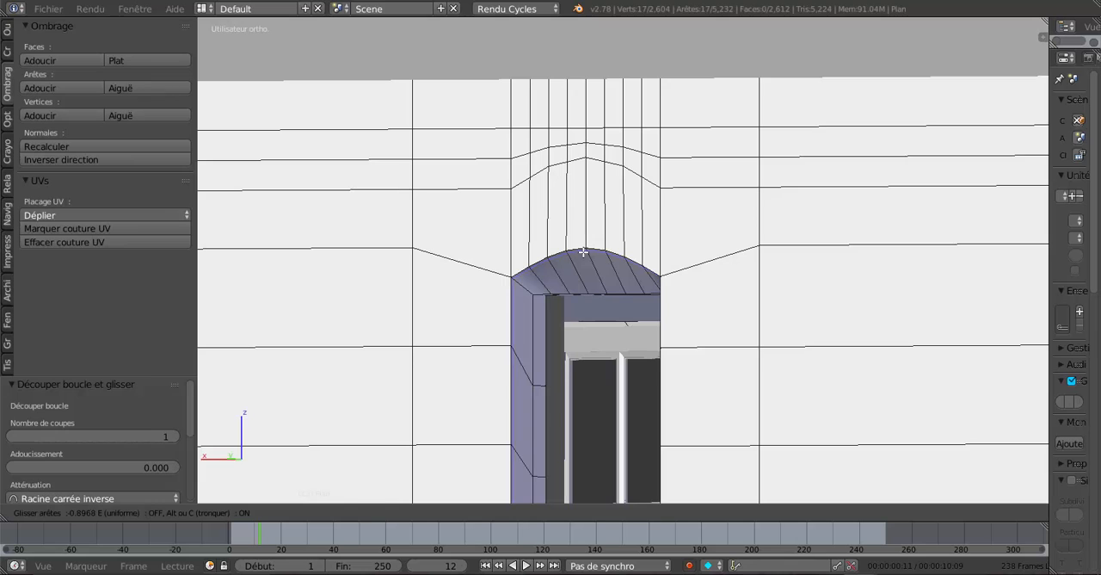
pyautogui.click(579, 261)
pyautogui.hotkey('ctrl', 'r')
pyautogui.click(579, 268)
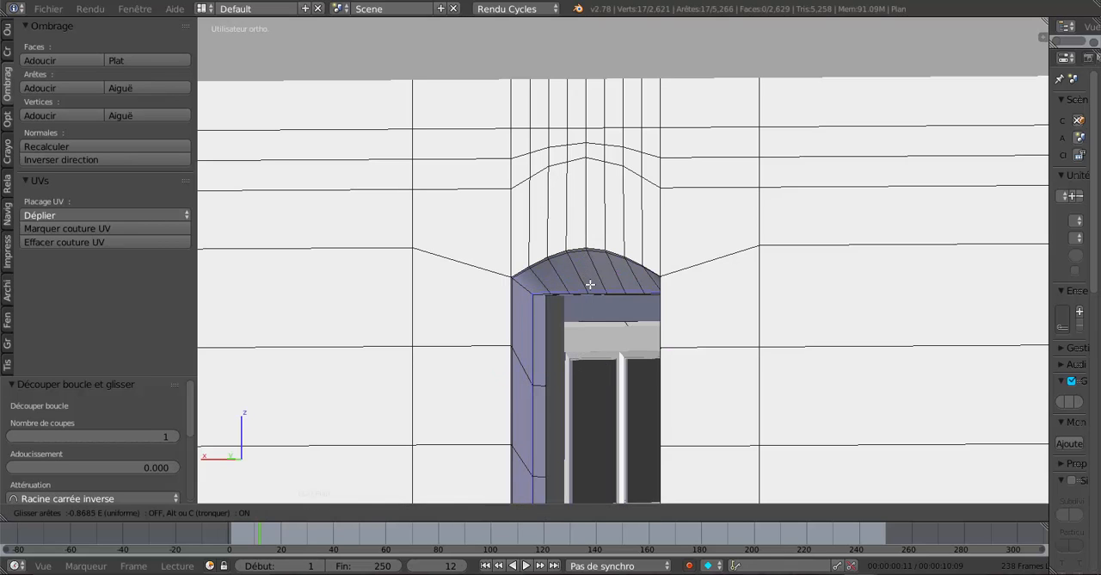
pyautogui.click(591, 284)
# Add a loop cut around the first narrow window's inner reveal, slid about 0.83 toward the corner with the outer reveal.
pyautogui.moveTo(590, 284)
pyautogui.mouseDown(button='middle')
pyautogui.moveTo(499, 352)
pyautogui.moveTo(530, 295)
pyautogui.moveTo(527, 255)
pyautogui.mouseUp(button='middle')
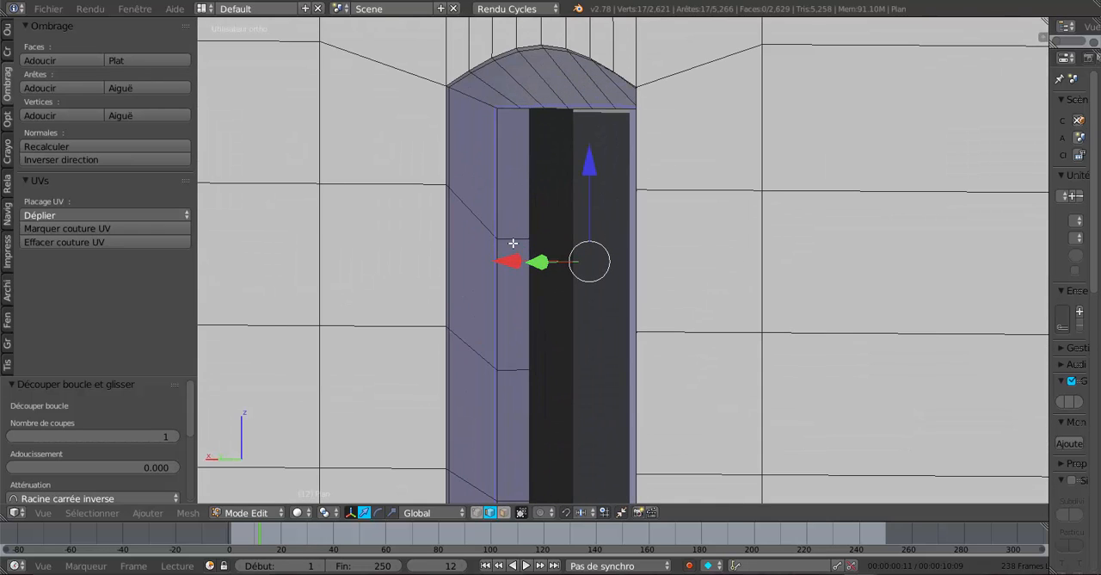
pyautogui.hotkey('ctrl', 'r')
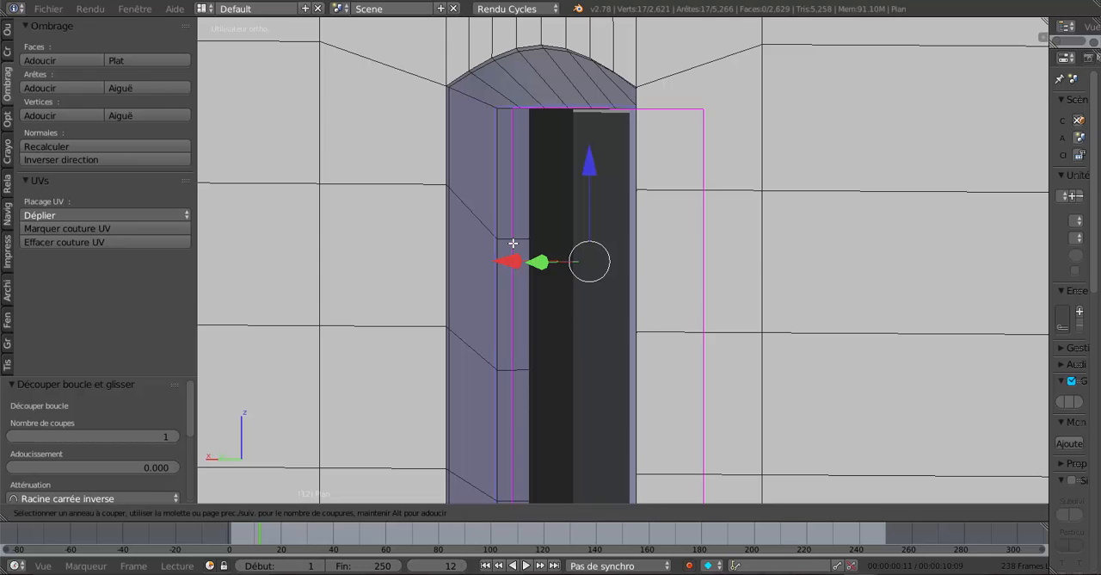
pyautogui.click(510, 243)
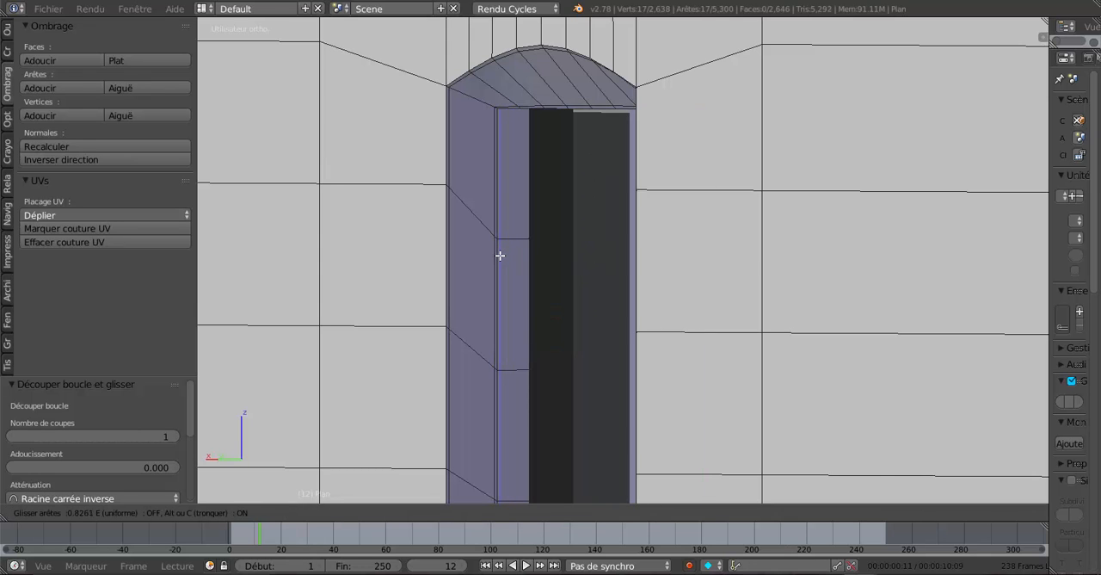
pyautogui.click(500, 256)
# Add a loop cut around the second narrow window's inner reveal, slid about 0.81 toward the corner with the outer reveal.
pyautogui.scroll(-3, 556, 298)
pyautogui.moveTo(627, 320); pyautogui.dragTo(672, 367, button='middle')
pyautogui.keyDown('shift'); pyautogui.moveTo(573, 332); pyautogui.dragTo(216, 207, button='middle'); pyautogui.keyUp('shift')
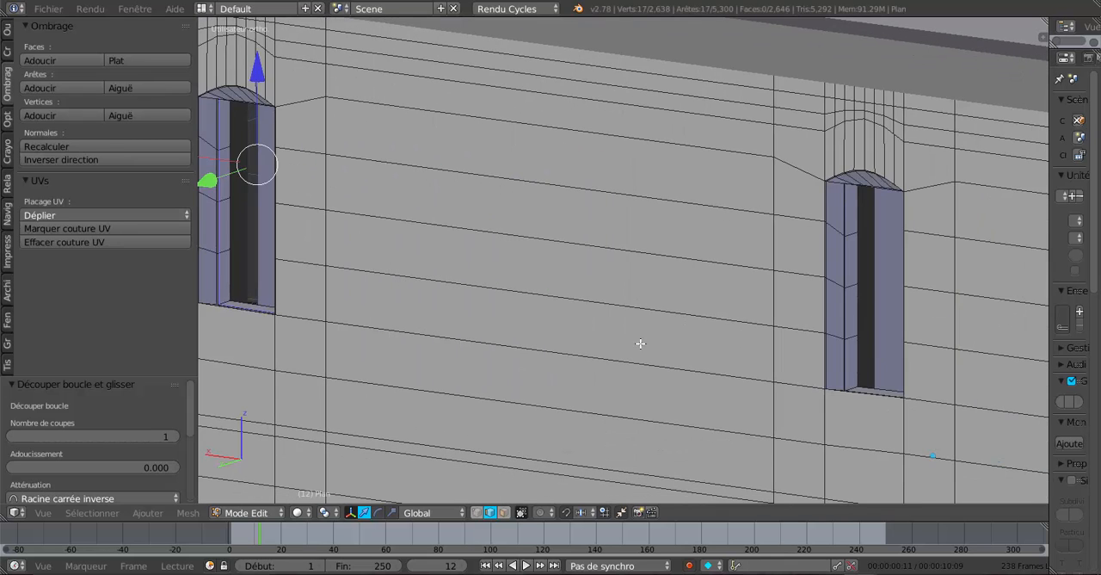
pyautogui.keyDown('shift'); pyautogui.moveTo(696, 356); pyautogui.dragTo(557, 338, button='middle'); pyautogui.keyUp('shift')
pyautogui.scroll(2, 710, 334)
pyautogui.moveTo(709, 334); pyautogui.dragTo(694, 334, button='middle')
pyautogui.scroll(2, 680, 319)
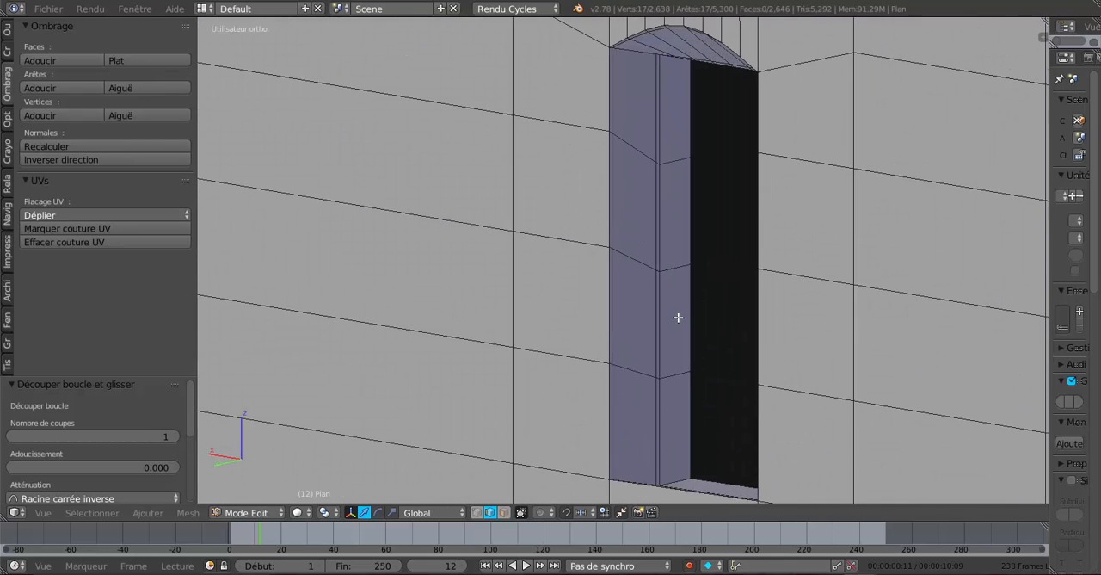
pyautogui.hotkey('ctrl', 'r')
pyautogui.click(674, 273)
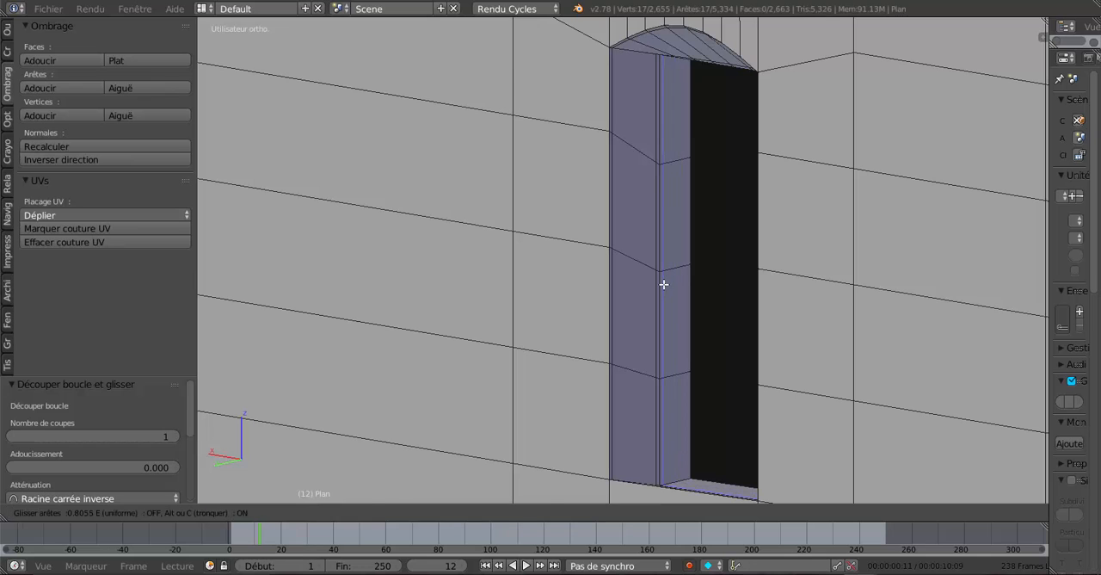
pyautogui.click(664, 284)
pyautogui.scroll(-1, 663, 284)
pyautogui.press('Tab')
pyautogui.scroll(-4, 673, 319)
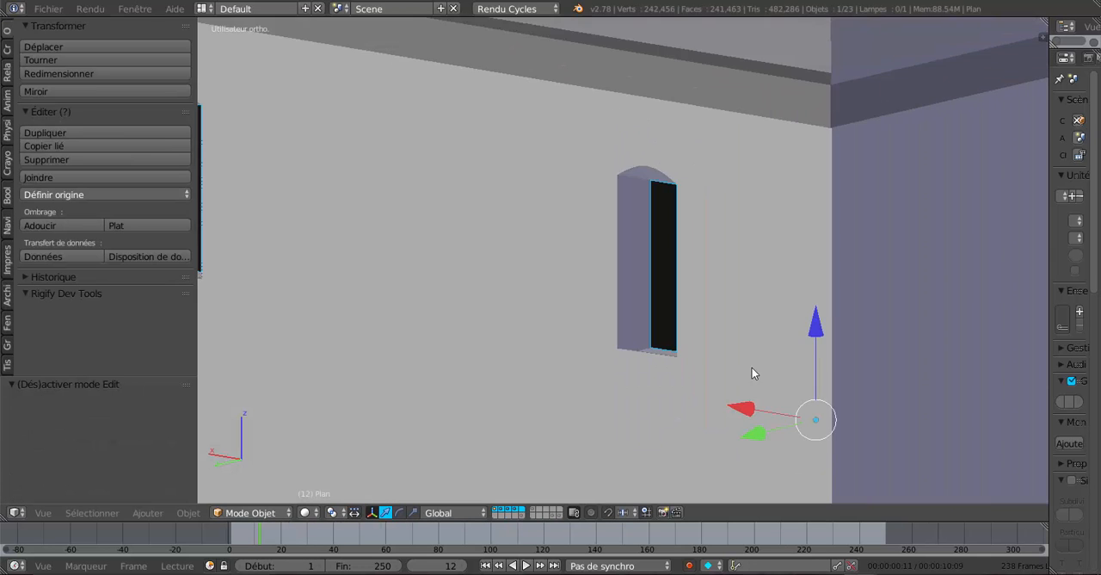
pyautogui.moveTo(757, 370)
pyautogui.mouseDown(button='middle')
pyautogui.moveTo(831, 408)
pyautogui.moveTo(782, 352)
pyautogui.moveTo(847, 365)
pyautogui.moveTo(813, 297)
pyautogui.moveTo(809, 470)
pyautogui.moveTo(720, 450)
pyautogui.moveTo(757, 448)
pyautogui.moveTo(758, 428)
pyautogui.moveTo(740, 421)
pyautogui.moveTo(720, 428)
pyautogui.moveTo(721, 462)
pyautogui.moveTo(783, 480)
pyautogui.moveTo(743, 373)
pyautogui.moveTo(703, 344)
pyautogui.moveTo(747, 383)
pyautogui.mouseUp(button='middle')
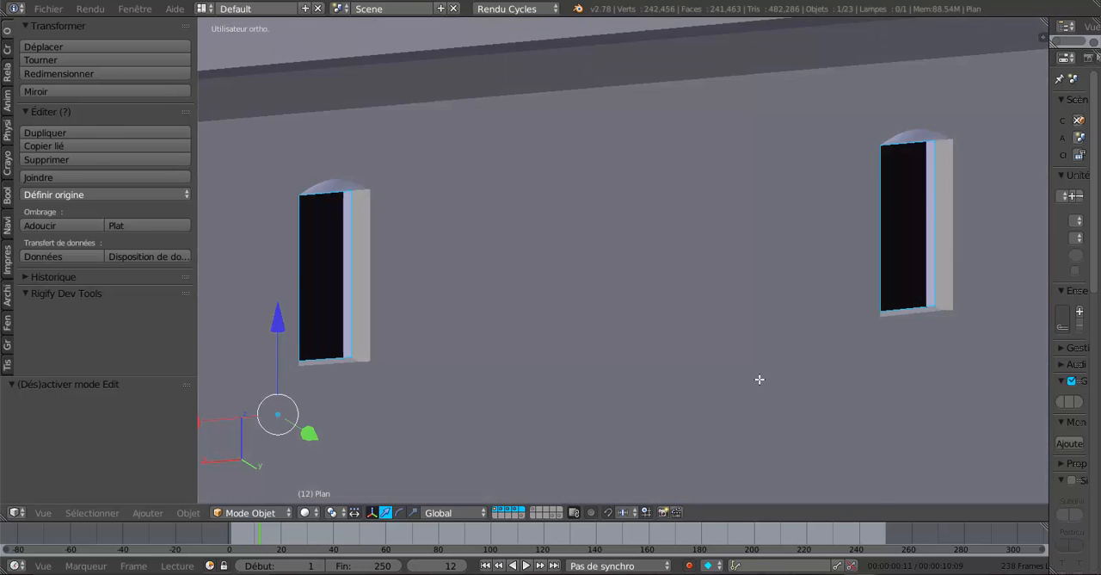
# Select the three closely spaced edges running along the sill's inner corner on the second narrow window.
pyautogui.press('Tab')
pyautogui.moveTo(830, 393); pyautogui.dragTo(676, 352, button='middle')
pyautogui.scroll(2, 677, 353)
pyautogui.scroll(2, 677, 353)
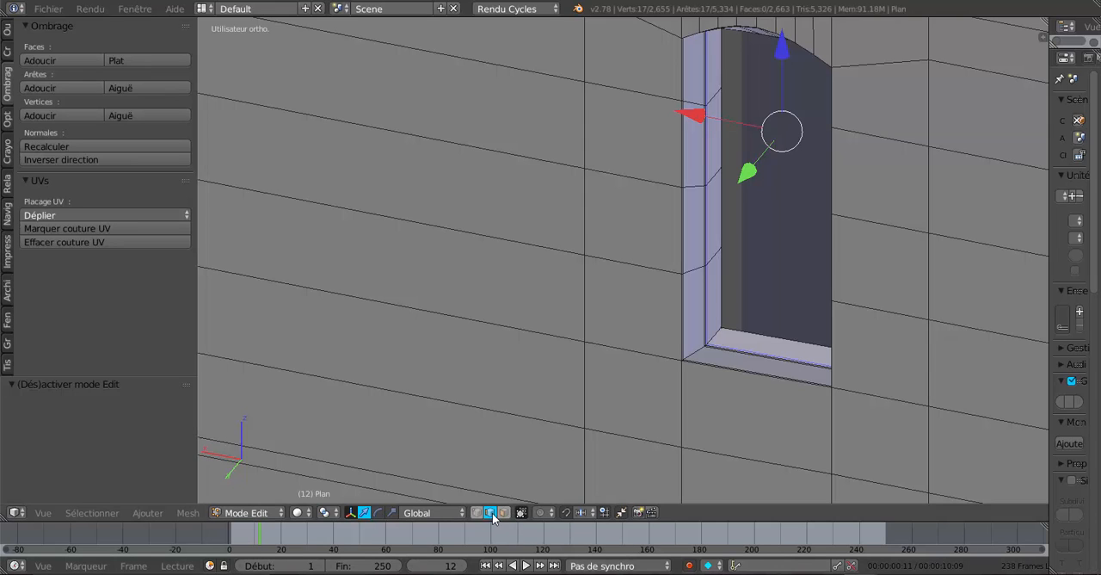
pyautogui.rightClick(753, 354)
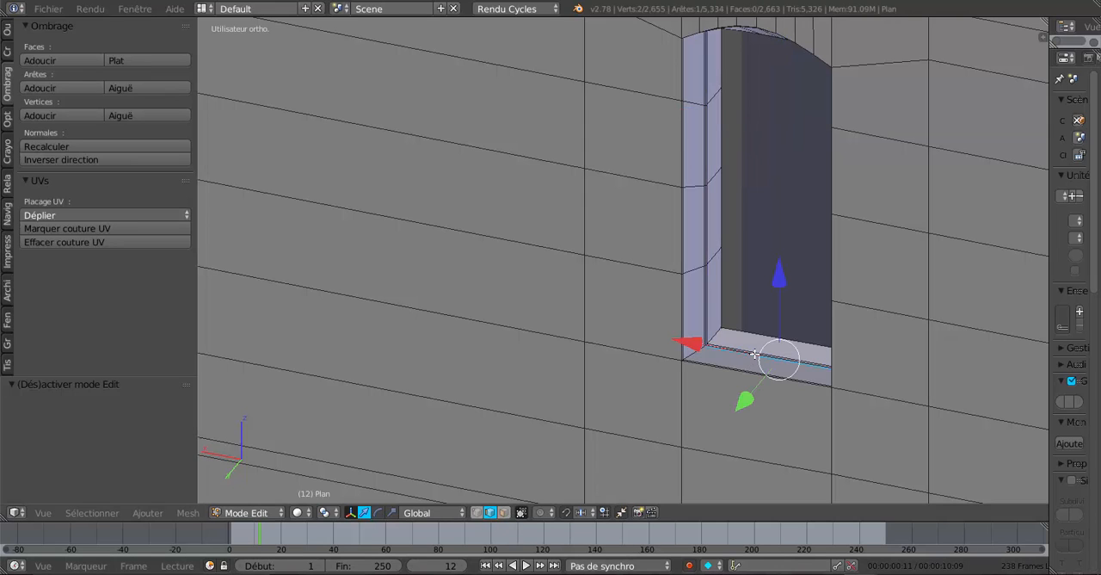
pyautogui.keyDown('shift'); pyautogui.rightClick(758, 356); pyautogui.keyUp('shift')
pyautogui.scroll(4, 752, 384)
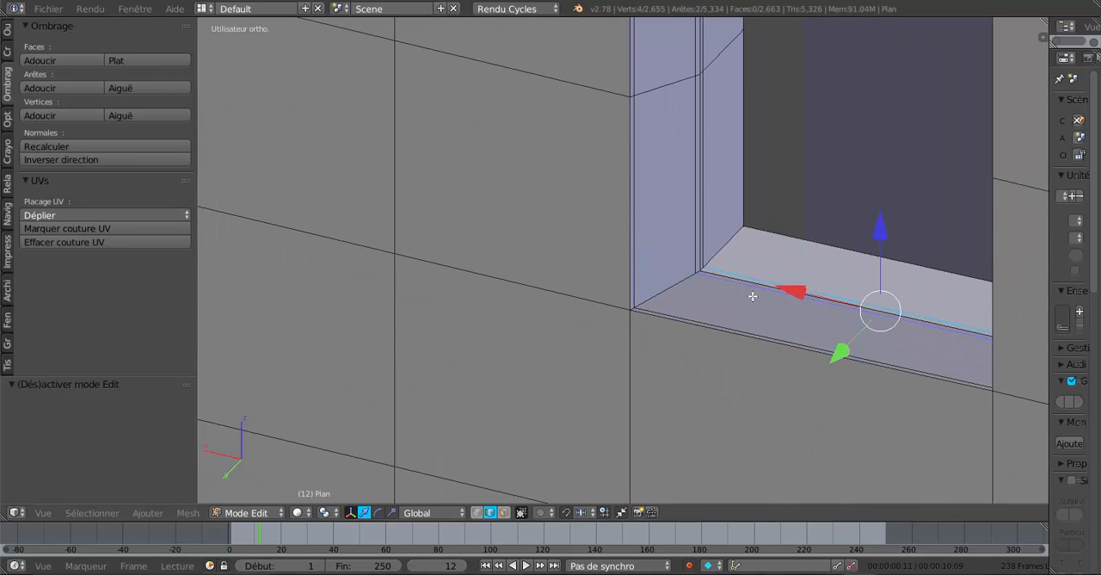
pyautogui.scroll(2, 753, 296)
pyautogui.keyDown('shift'); pyautogui.rightClick(730, 313); pyautogui.keyUp('shift')
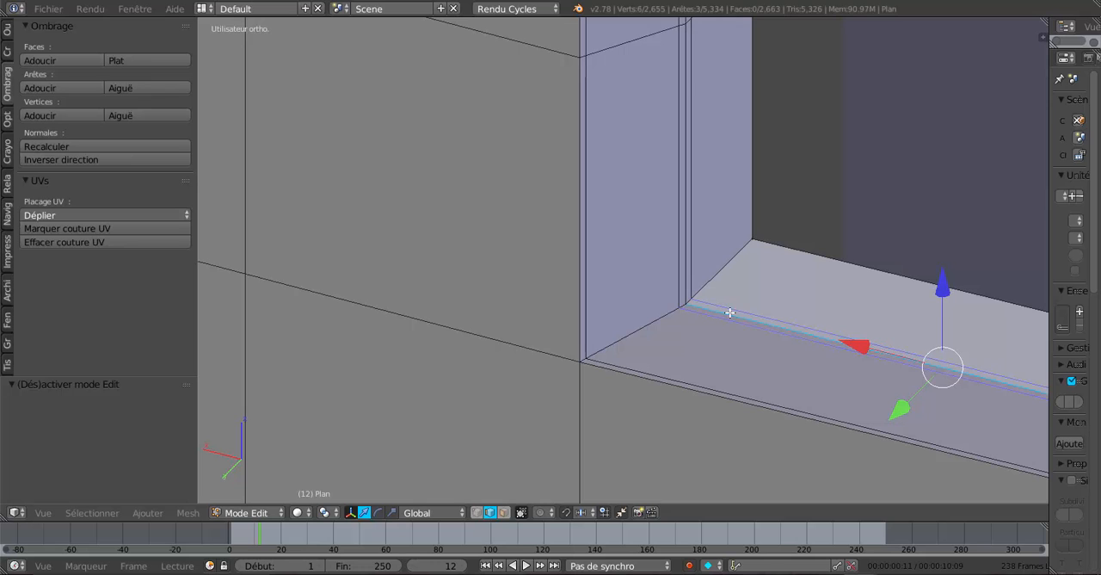
# Add the three matching inner-corner sill edges of the first narrow window to the selection.
pyautogui.scroll(-5, 701, 330)
pyautogui.moveTo(554, 354); pyautogui.dragTo(637, 356, button='middle')
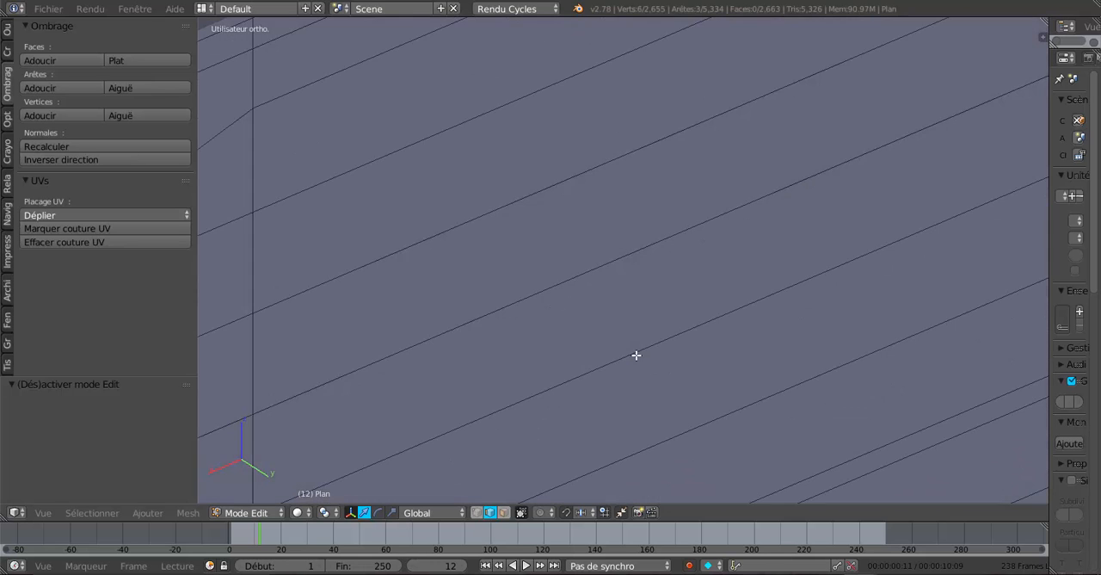
pyautogui.scroll(-5, 585, 370)
pyautogui.keyDown('shift'); pyautogui.moveTo(549, 381); pyautogui.dragTo(883, 297, button='middle'); pyautogui.keyUp('shift')
pyautogui.moveTo(746, 344); pyautogui.dragTo(640, 357, button='middle')
pyautogui.scroll(3, 520, 361)
pyautogui.keyDown('shift'); pyautogui.moveTo(447, 384); pyautogui.dragTo(618, 331, button='middle'); pyautogui.keyUp('shift')
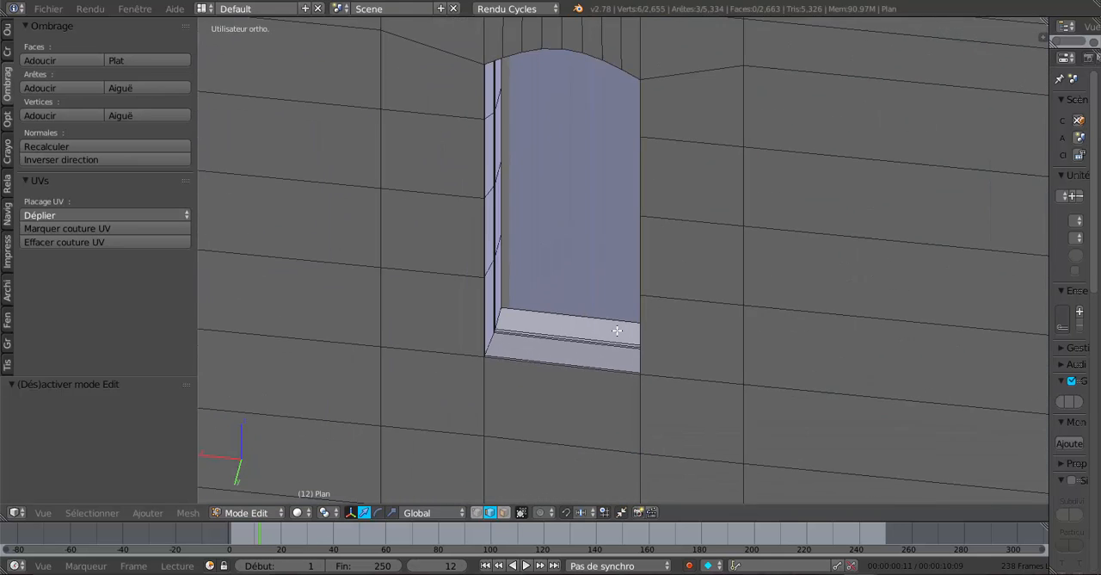
pyautogui.scroll(4, 577, 354)
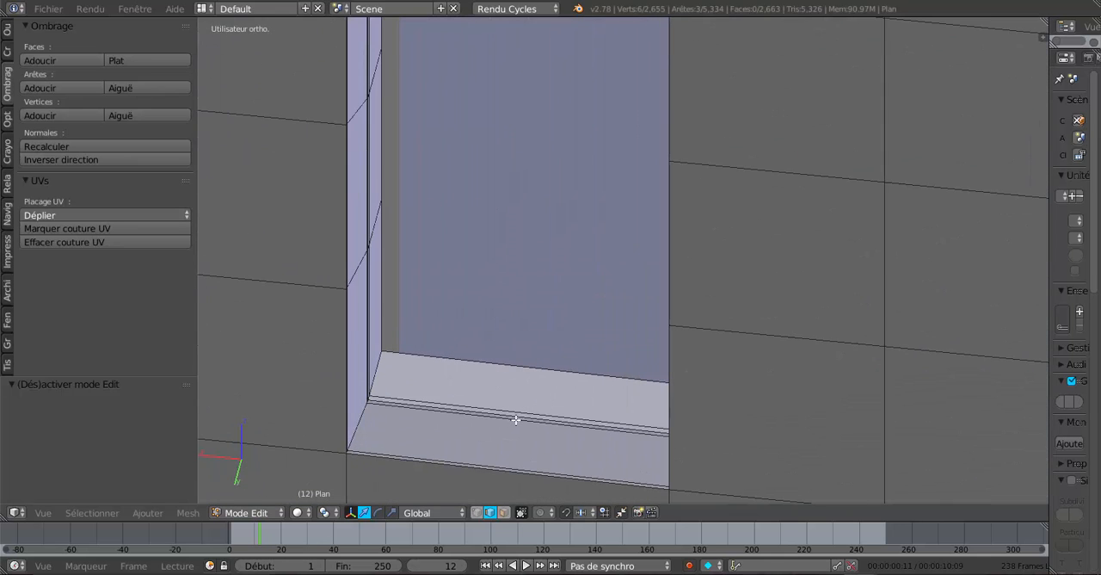
pyautogui.keyDown('alt'); pyautogui.keyDown('shift'); pyautogui.click(516, 419); pyautogui.keyUp('shift'); pyautogui.keyUp('alt')
# Examine the selected sill edges' height against the rear wall's horizontal edges from behind, in wireframe and solid display.
pyautogui.scroll(-3, 778, 419)
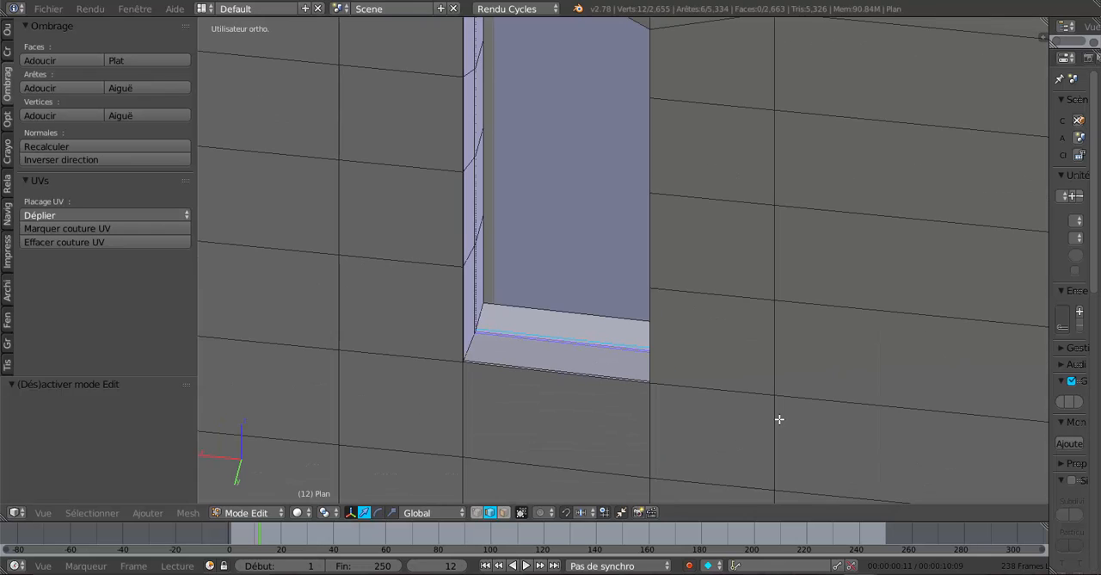
pyautogui.press('KP_1')
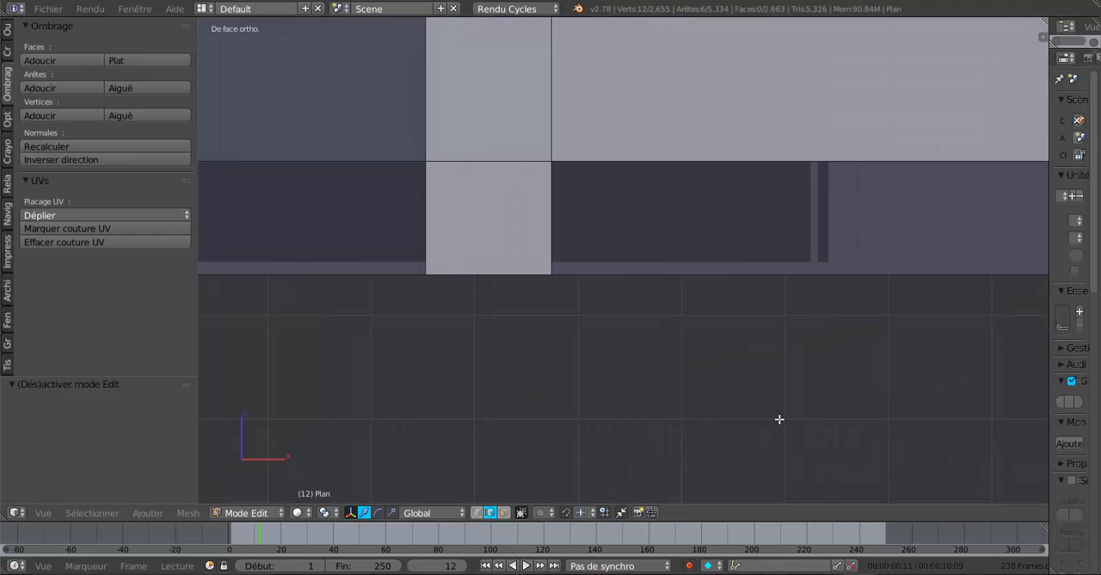
pyautogui.press('KP_3')
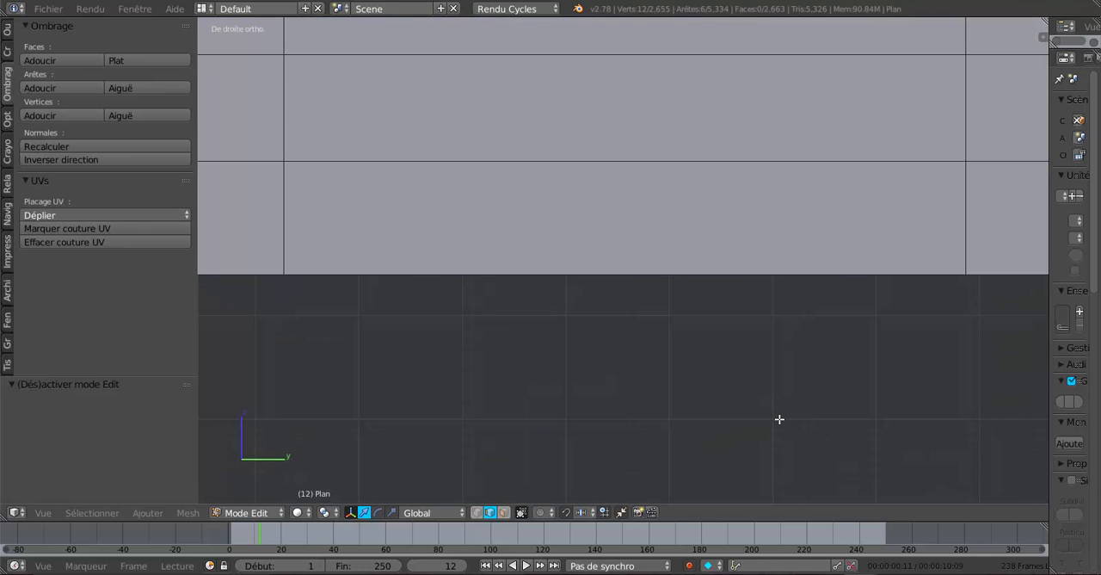
pyautogui.scroll(-5, 779, 419)
pyautogui.press('ctrl+KP_1')
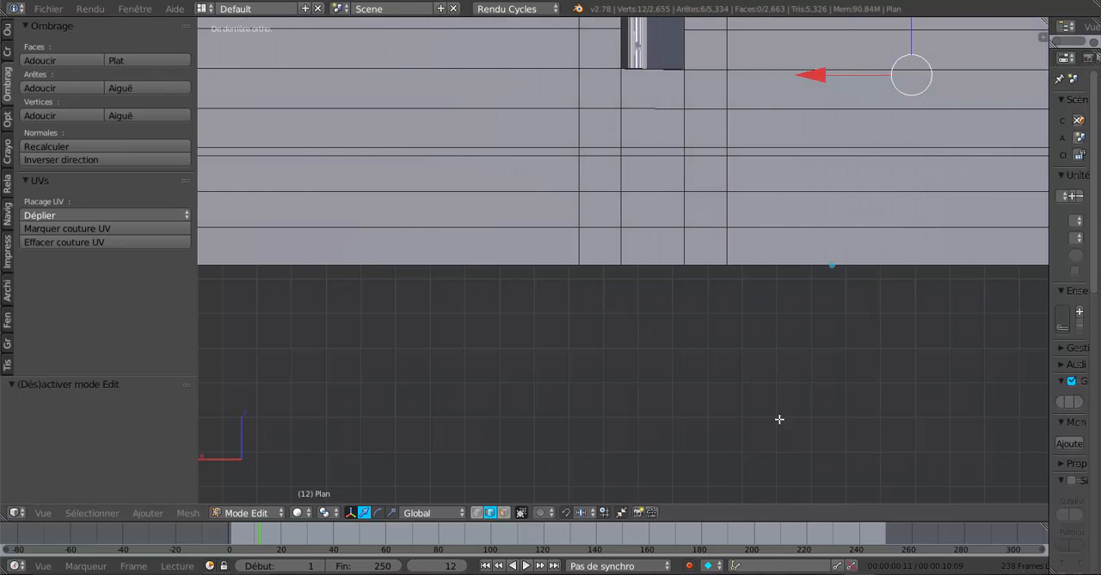
pyautogui.press('ctrl+KP_3')
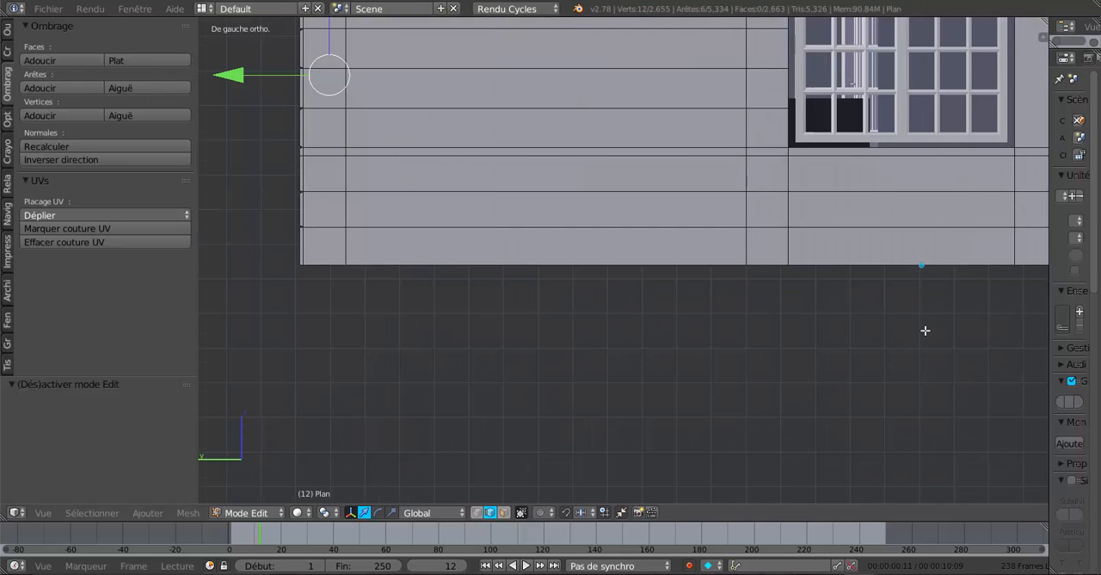
pyautogui.keyDown('shift'); pyautogui.moveTo(921, 302); pyautogui.dragTo(642, 420, button='middle'); pyautogui.keyUp('shift')
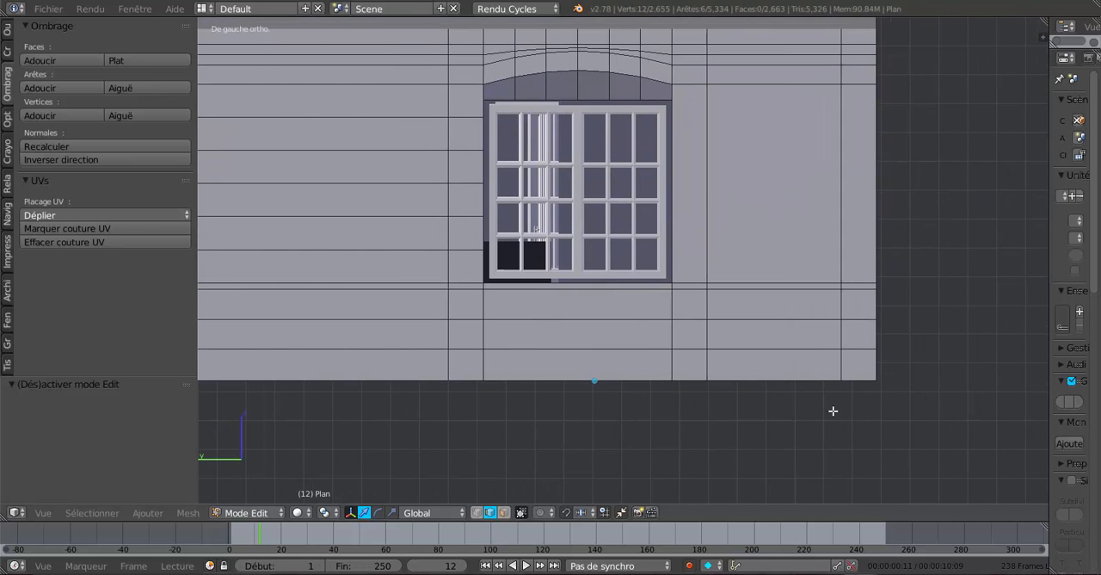
pyautogui.press('ctrl+KP_1')
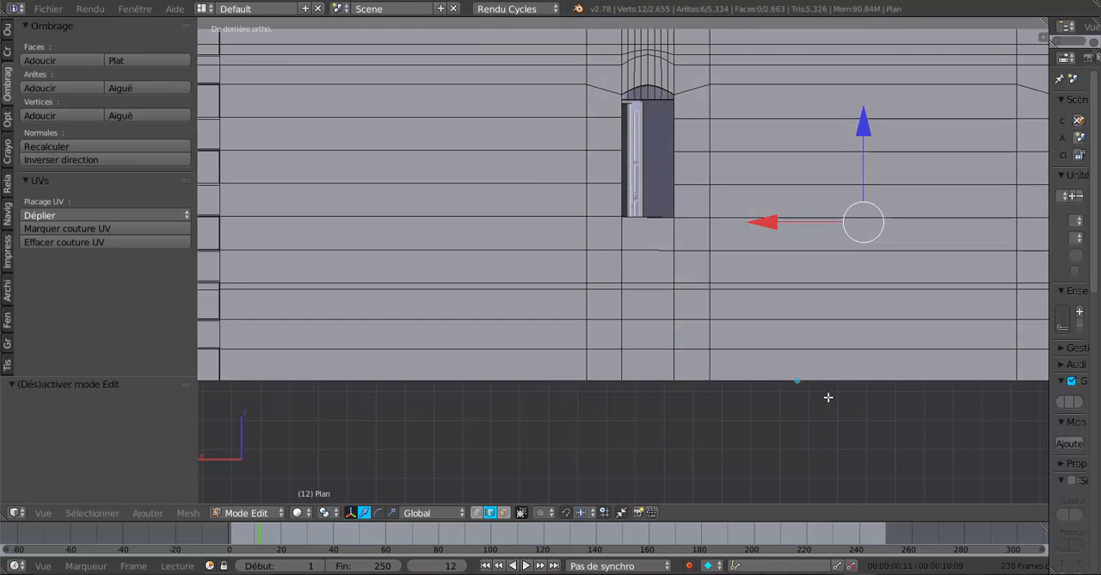
pyautogui.press('z')
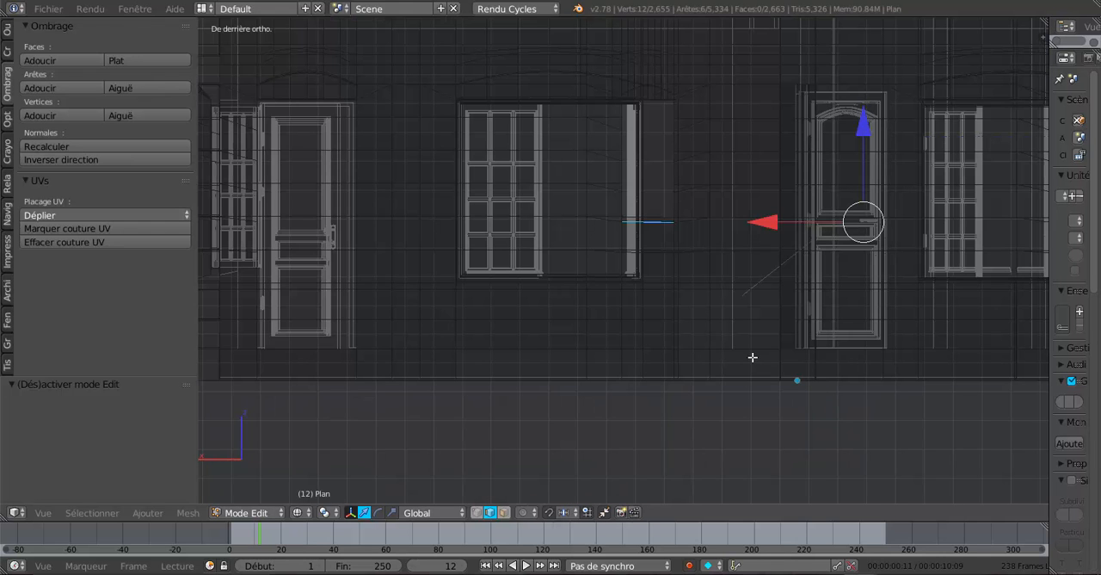
pyautogui.keyDown('shift'); pyautogui.moveTo(742, 349); pyautogui.dragTo(850, 353, button='middle'); pyautogui.keyUp('shift')
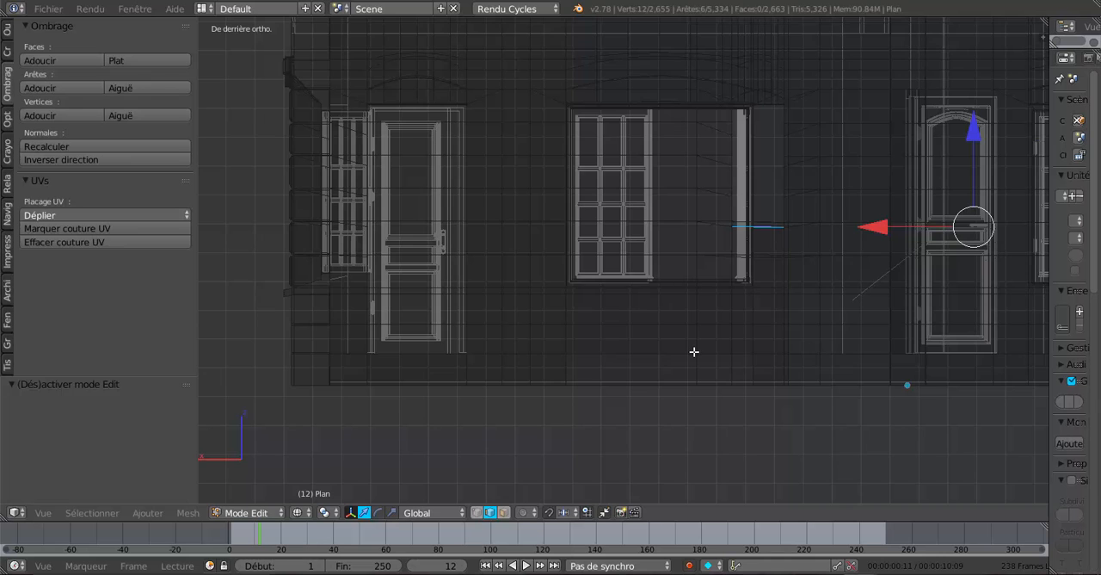
pyautogui.keyDown('shift'); pyautogui.moveTo(694, 351); pyautogui.dragTo(615, 391, button='middle'); pyautogui.keyUp('shift')
pyautogui.scroll(2, 699, 308)
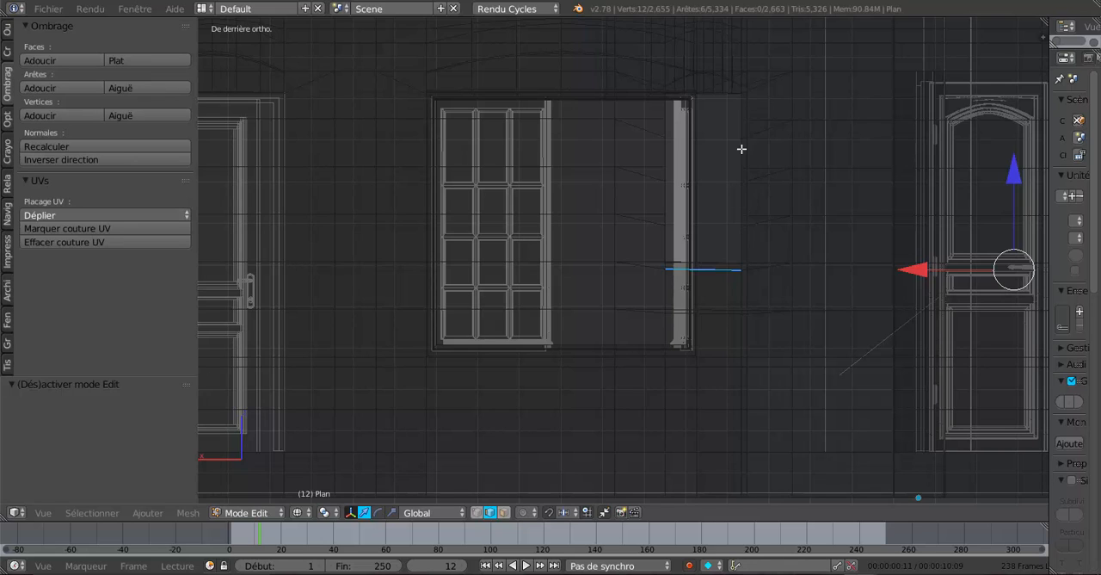
pyautogui.scroll(1, 729, 280)
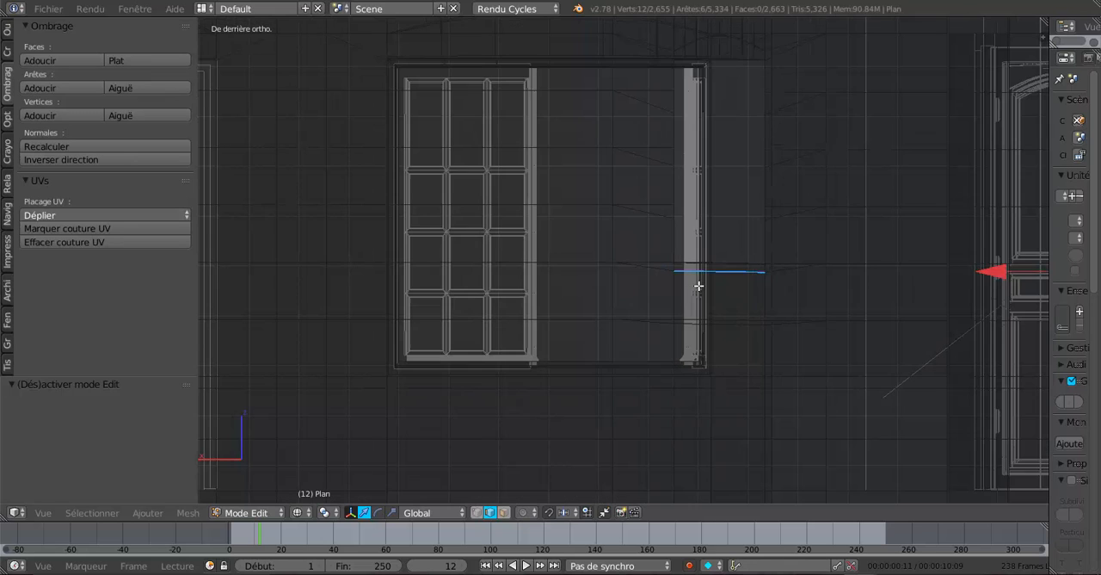
pyautogui.scroll(1, 706, 289)
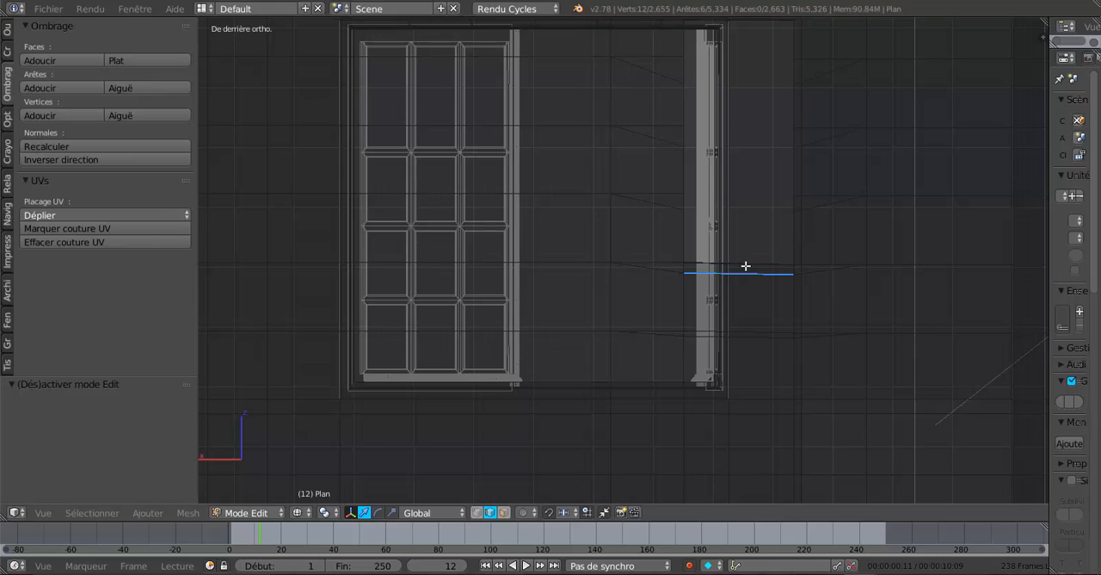
pyautogui.press('z')
pyautogui.press('z')
pyautogui.press('z')
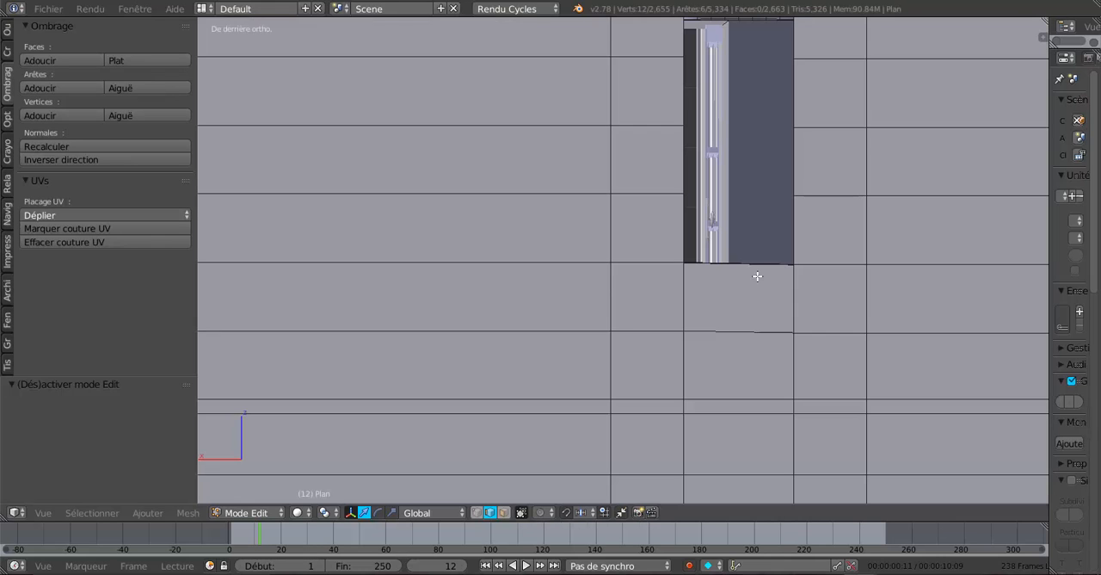
pyautogui.press('z')
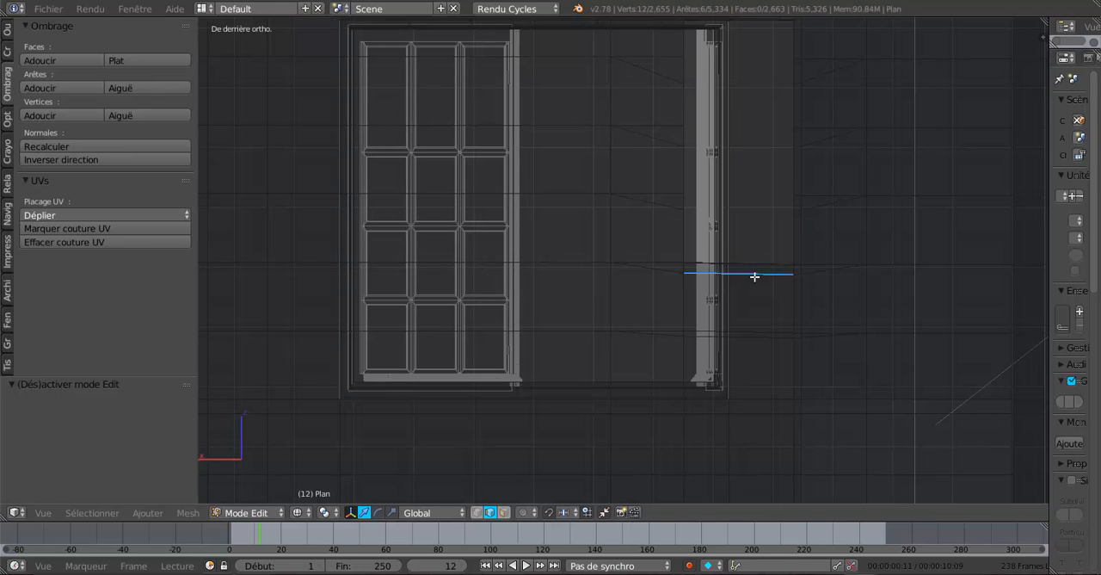
pyautogui.scroll(-5, 754, 276)
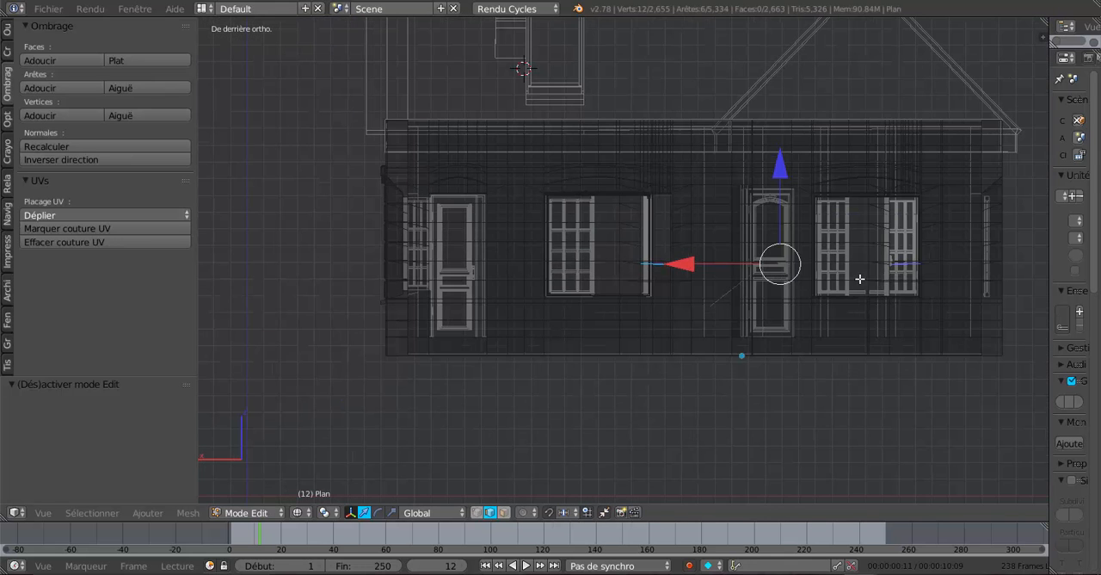
pyautogui.scroll(5, 747, 286)
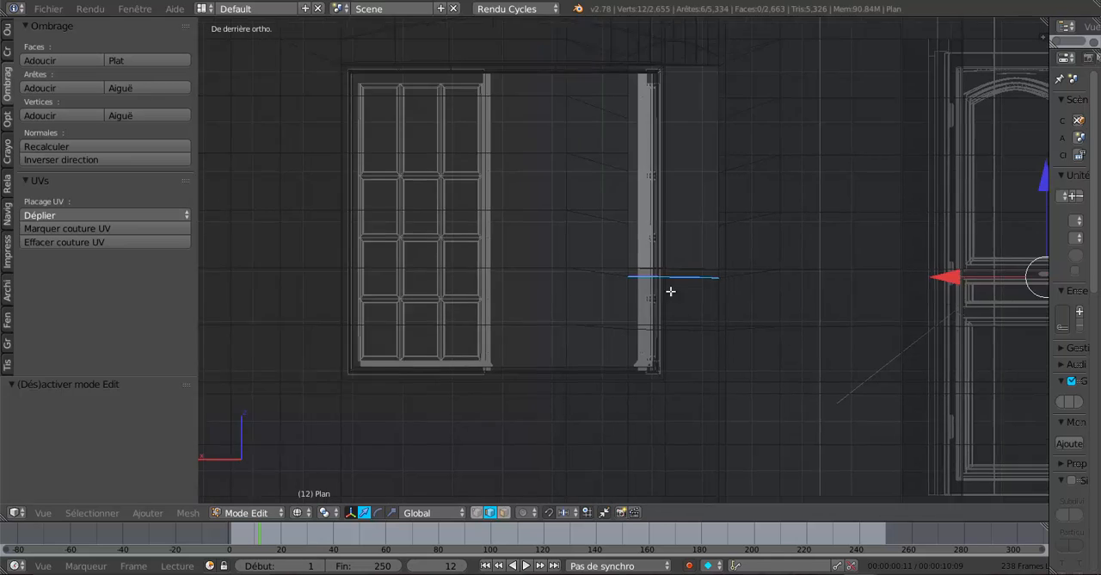
# Raise the six selected sill edges slightly along the Z axis and clear the selection.
pyautogui.keyDown('shift'); pyautogui.moveTo(671, 292); pyautogui.dragTo(561, 288, button='middle'); pyautogui.keyUp('shift')
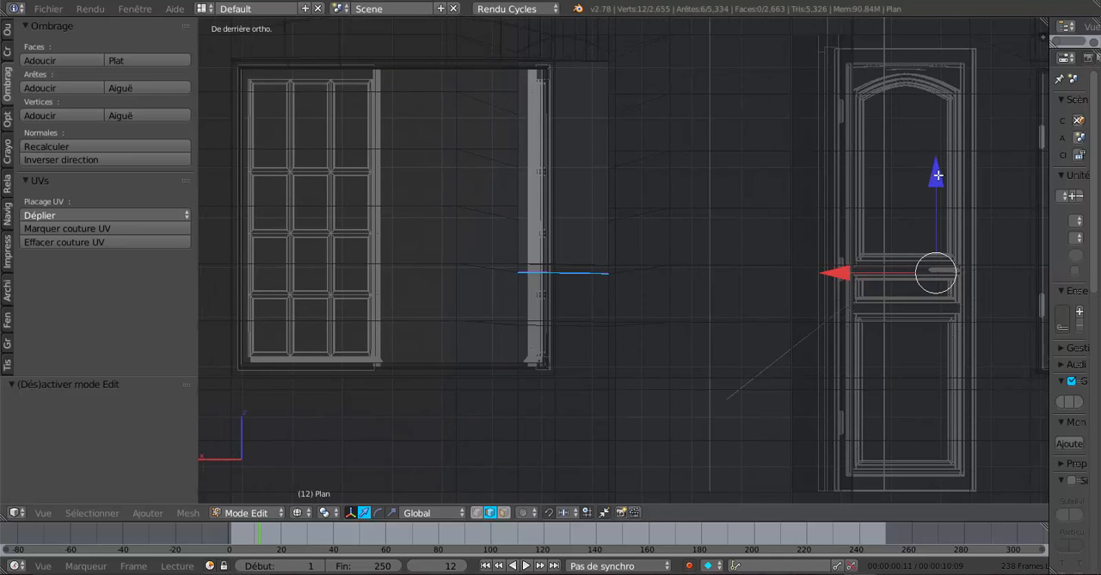
pyautogui.moveTo(938, 176); pyautogui.dragTo(941, 168)
pyautogui.scroll(1, 622, 310)
pyautogui.press('a')
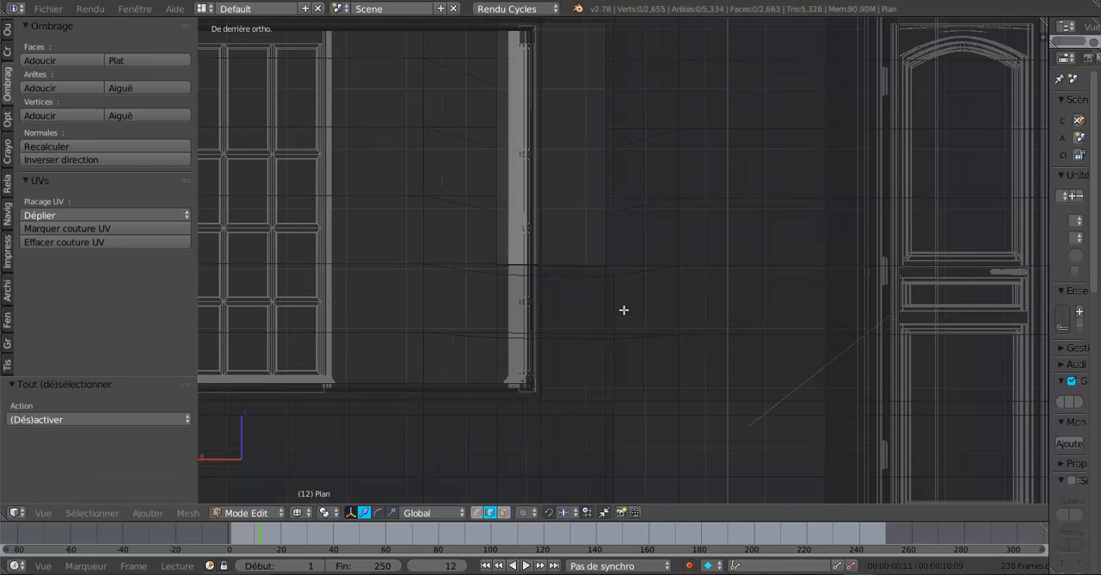
pyautogui.press('a')
pyautogui.press('a')
# Examine both narrow windows' sills and reveals in solid display, in Object Mode and Edit Mode.
pyautogui.press('z')
pyautogui.moveTo(624, 310)
pyautogui.mouseDown(button='middle')
pyautogui.moveTo(623, 319)
pyautogui.moveTo(669, 327)
pyautogui.mouseUp(button='middle')
pyautogui.press('Tab')
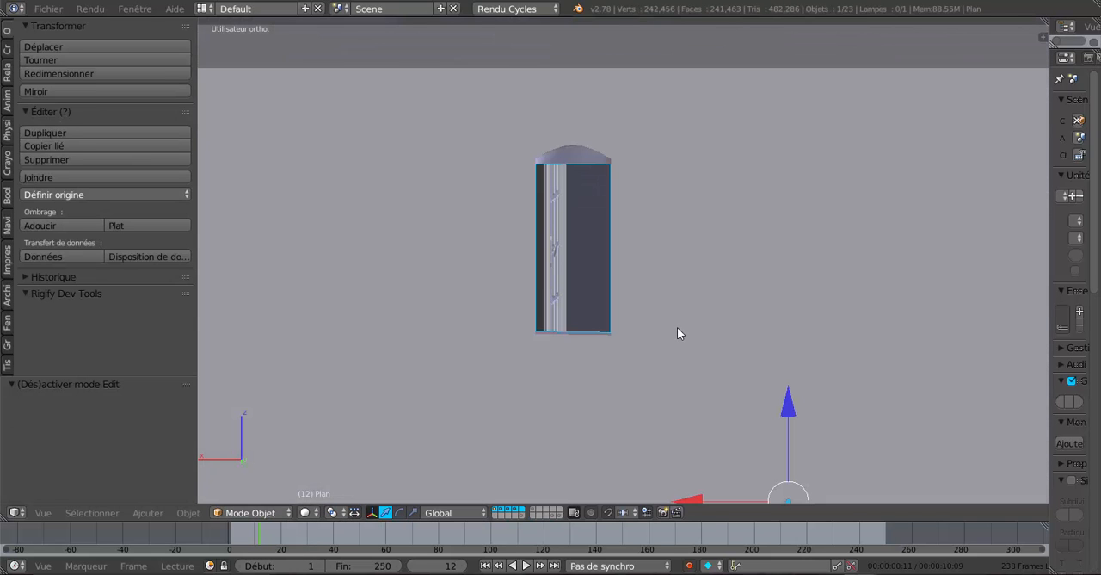
pyautogui.scroll(-2, 746, 325)
pyautogui.keyDown('shift'); pyautogui.moveTo(786, 310); pyautogui.dragTo(721, 207, button='middle'); pyautogui.keyUp('shift')
pyautogui.press('Tab')
pyautogui.scroll(4, 654, 245)
pyautogui.moveTo(645, 246); pyautogui.dragTo(677, 310, button='middle')
pyautogui.scroll(-1, 677, 317)
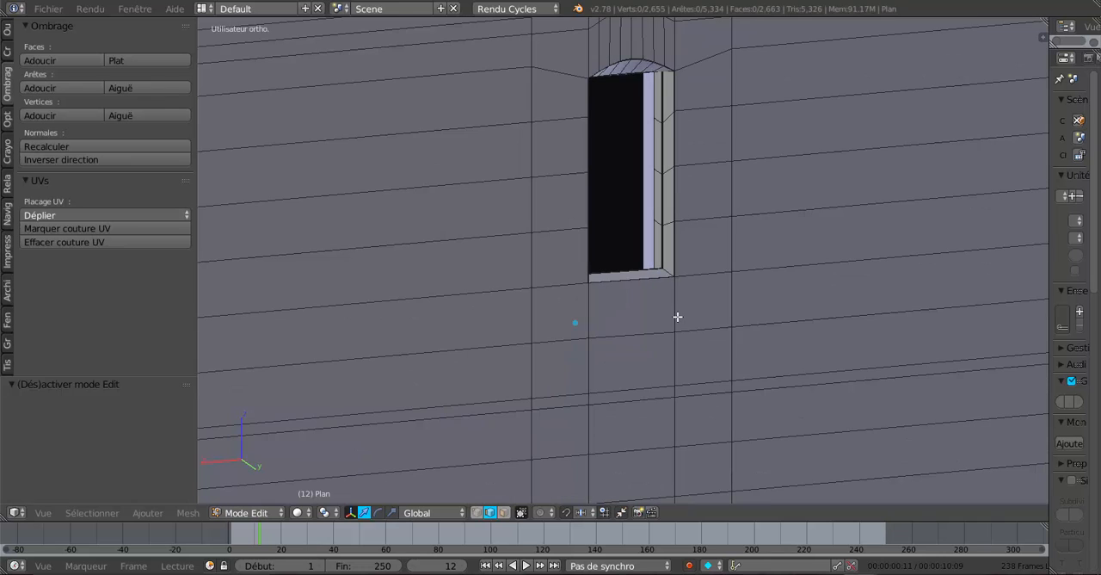
pyautogui.press('Tab')
pyautogui.press('Tab')
pyautogui.moveTo(677, 316)
pyautogui.mouseDown(button='middle')
pyautogui.moveTo(622, 319)
pyautogui.moveTo(601, 335)
pyautogui.mouseUp(button='middle')
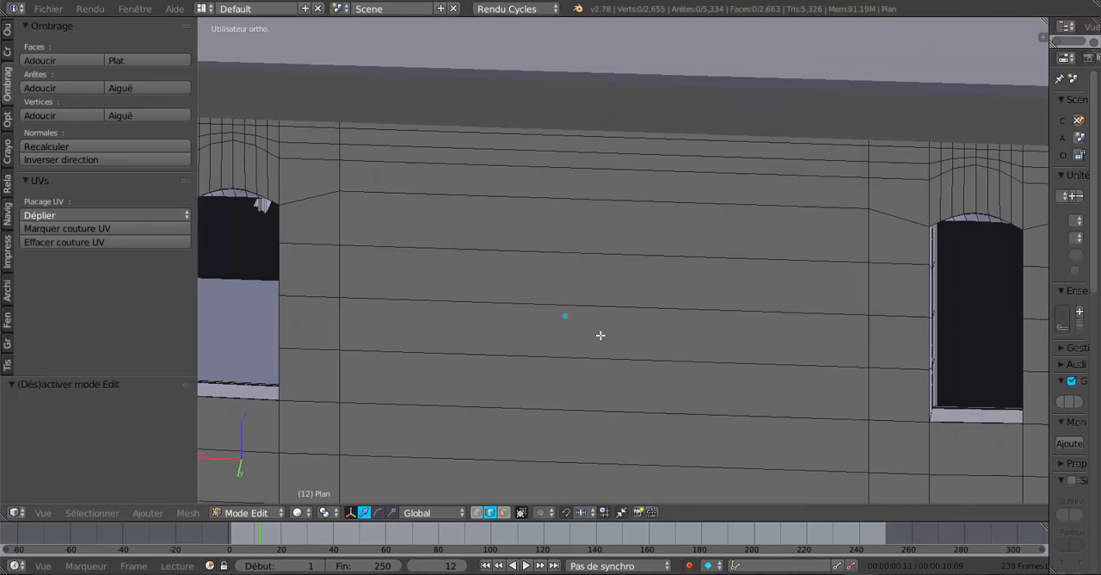
# Undo the last selection changes back to the six inner-corner sill edges of both narrow windows.
pyautogui.hotkey('ctrl', 'z')
pyautogui.press('a')
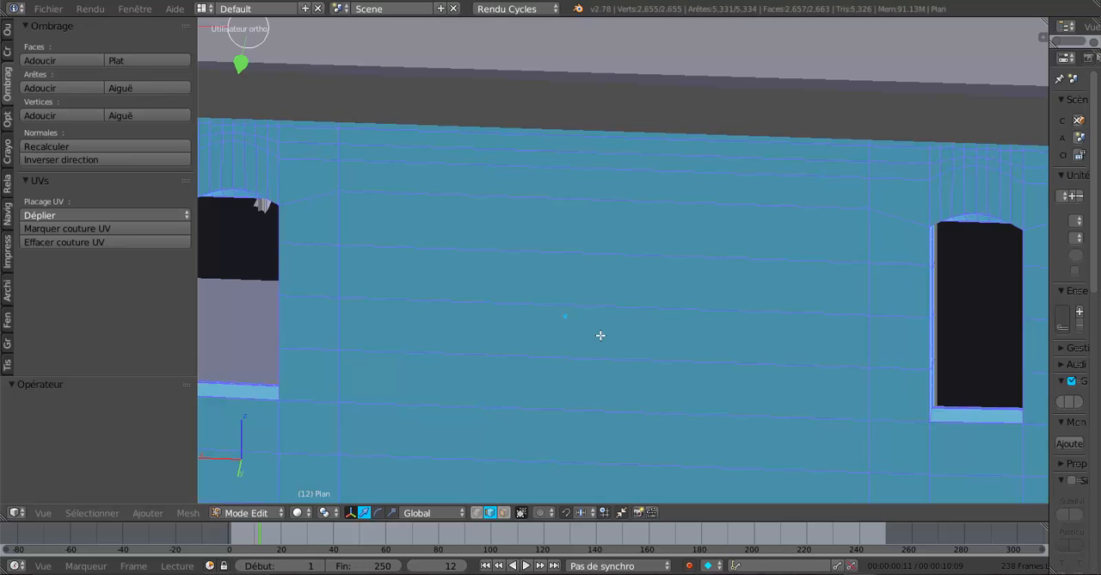
pyautogui.hotkey('ctrl', 'z')
pyautogui.hotkey('ctrl', 'z')
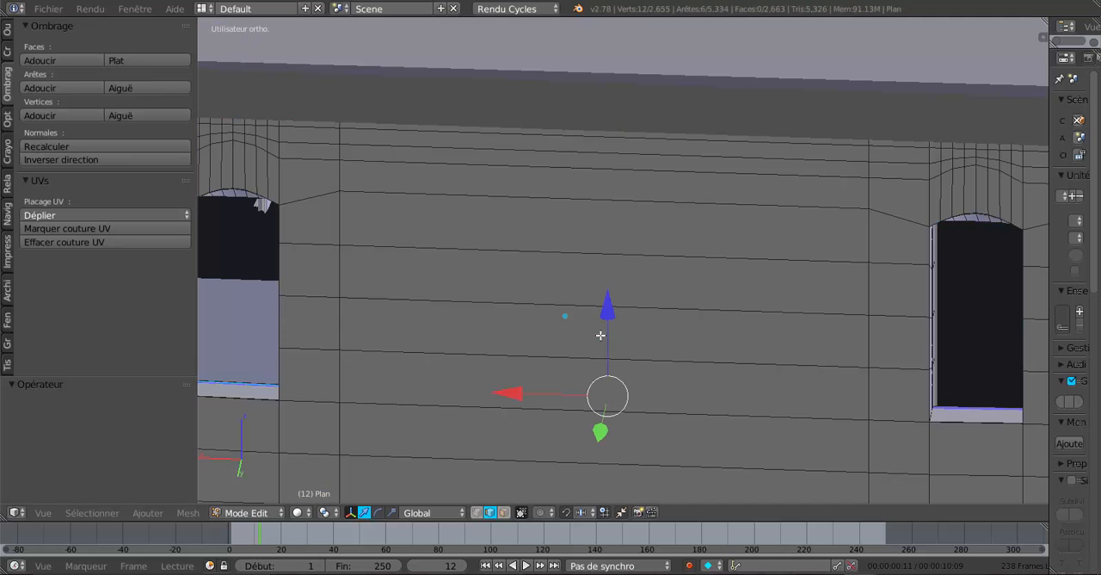
# Undo the last Z raise of the six sill edges and check the narrow window's sill from outside.
pyautogui.moveTo(617, 326); pyautogui.dragTo(669, 322, button='middle')
pyautogui.scroll(2, 669, 310)
pyautogui.keyDown('shift'); pyautogui.moveTo(671, 486); pyautogui.dragTo(638, 319, button='middle'); pyautogui.keyUp('shift')
pyautogui.keyDown('shift'); pyautogui.moveTo(641, 373); pyautogui.dragTo(632, 183, button='middle'); pyautogui.keyUp('shift')
pyautogui.moveTo(618, 251); pyautogui.dragTo(619, 259, button='middle')
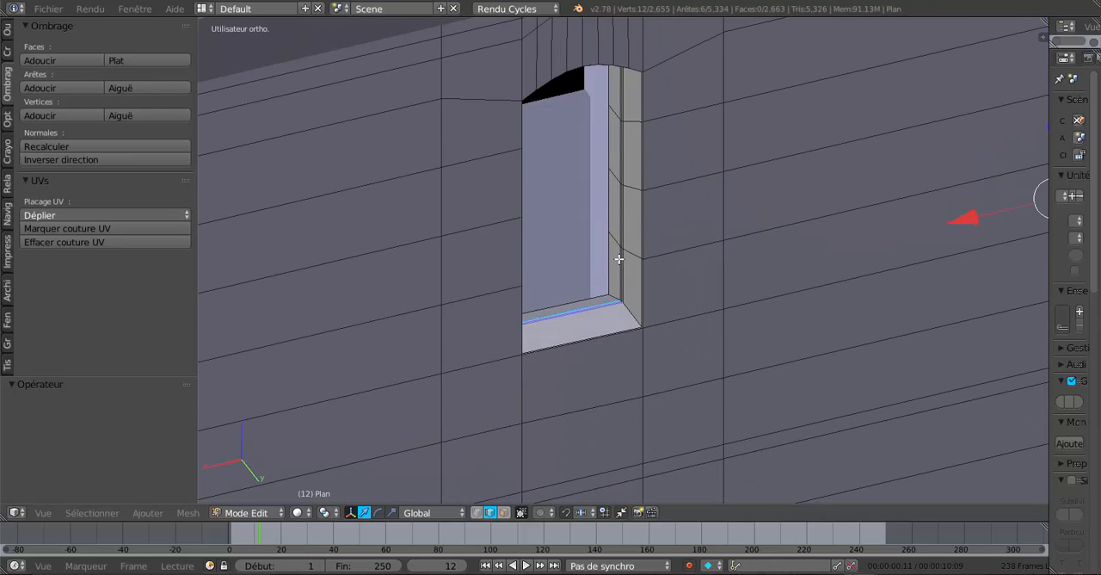
pyautogui.scroll(3, 626, 326)
pyautogui.scroll(1, 542, 355)
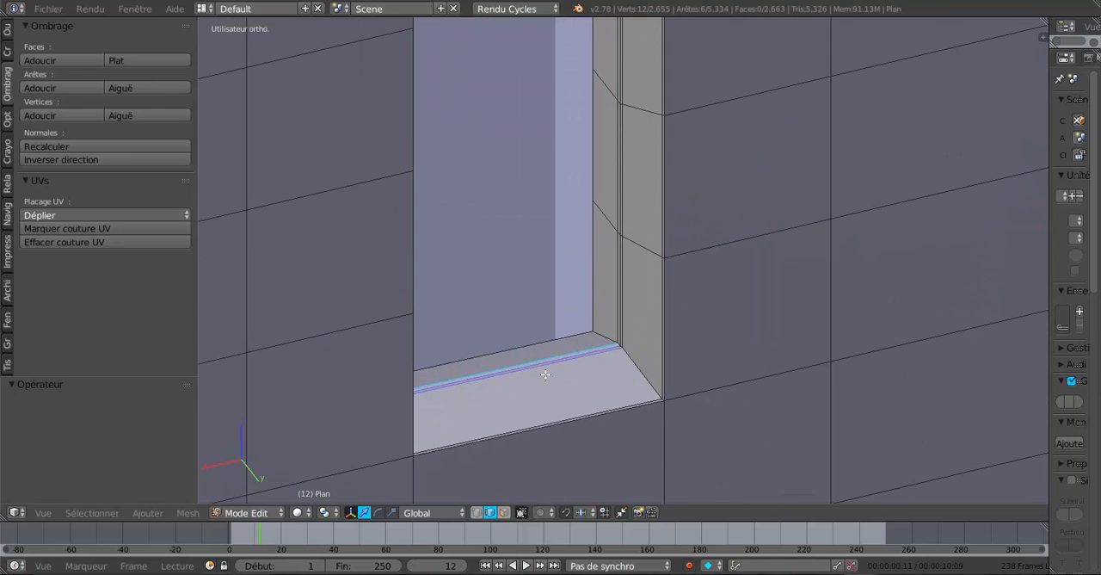
pyautogui.hotkey('ctrl', 'z')
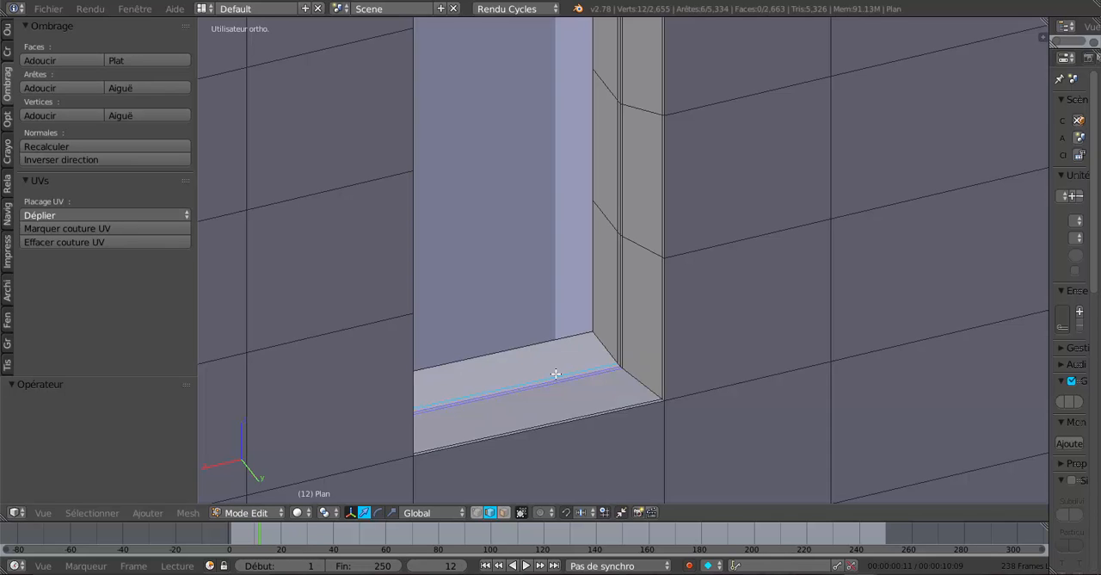
pyautogui.keyDown('ctrl'); pyautogui.scroll(-2, 556, 373); pyautogui.keyUp('ctrl')
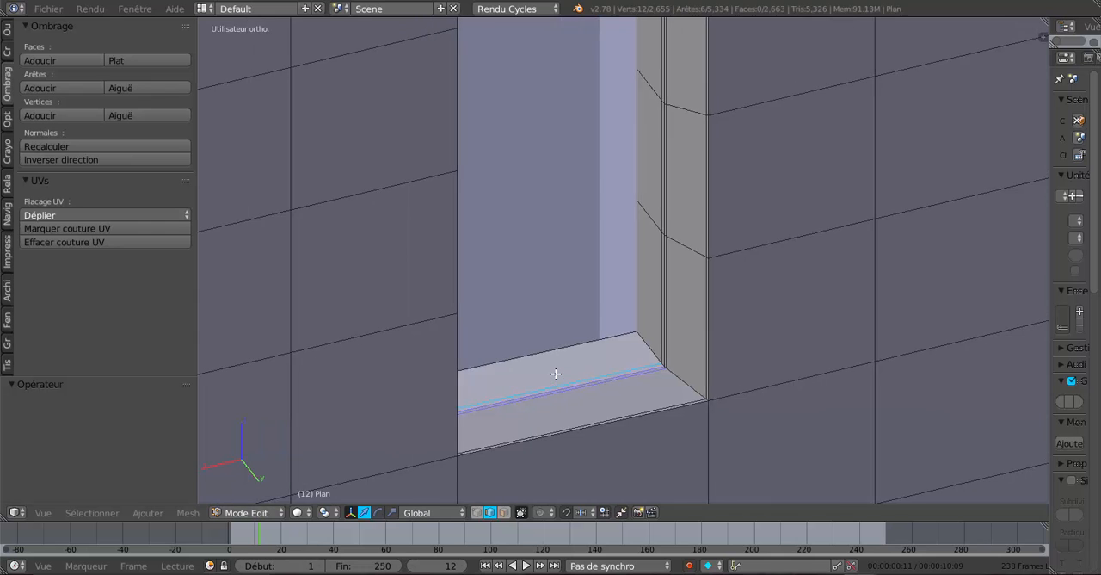
pyautogui.scroll(-2, 556, 374)
pyautogui.moveTo(540, 379)
pyautogui.mouseDown(button='middle')
pyautogui.moveTo(507, 381)
pyautogui.moveTo(525, 379)
pyautogui.mouseUp(button='middle')
pyautogui.scroll(1, 512, 377)
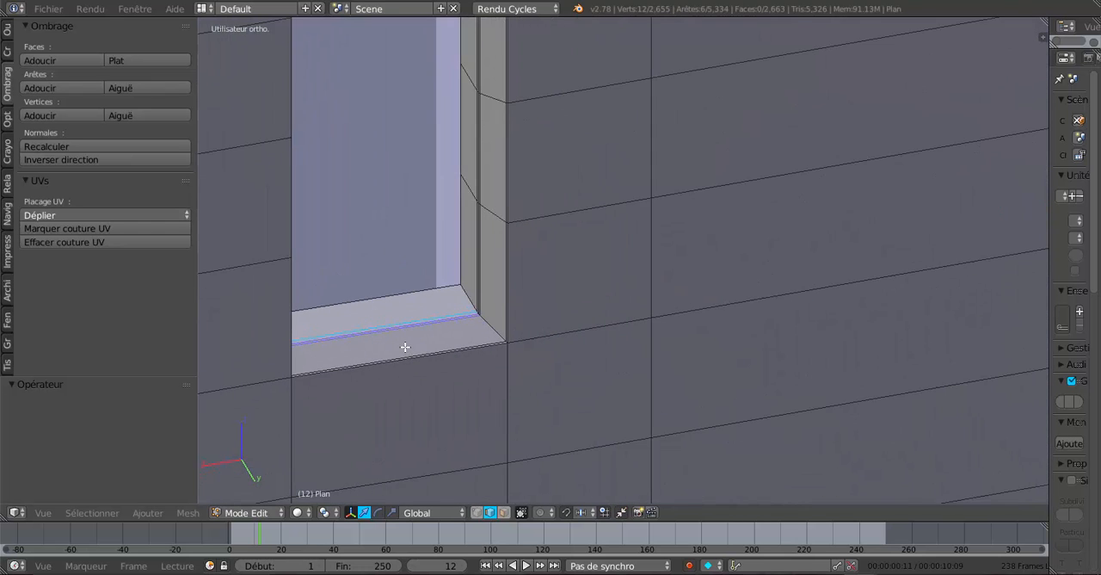
pyautogui.scroll(-1, 407, 346)
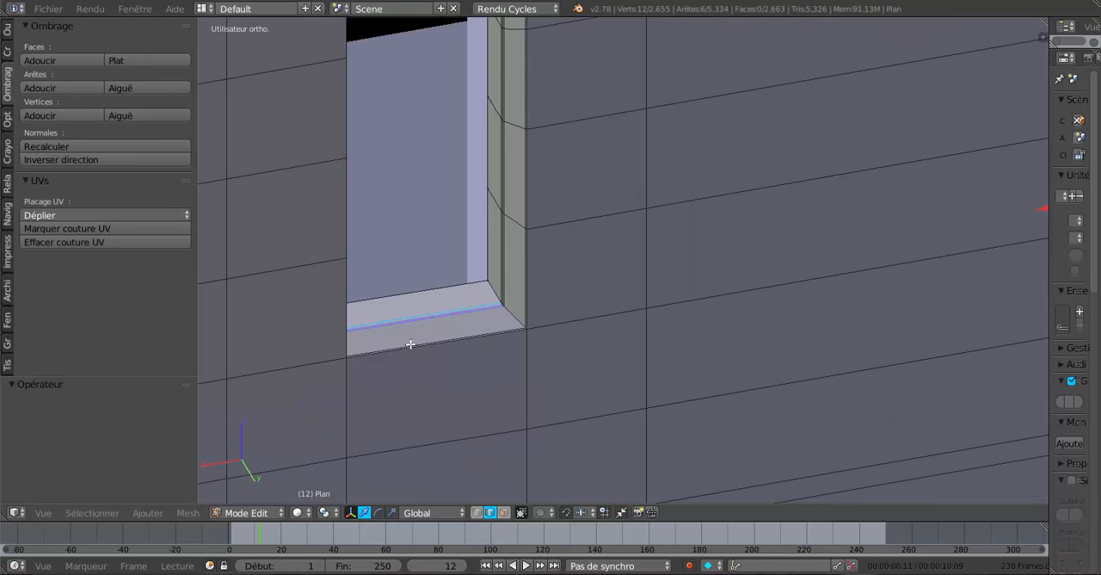
pyautogui.scroll(-1, 465, 325)
pyautogui.moveTo(531, 307); pyautogui.dragTo(537, 307, button='middle')
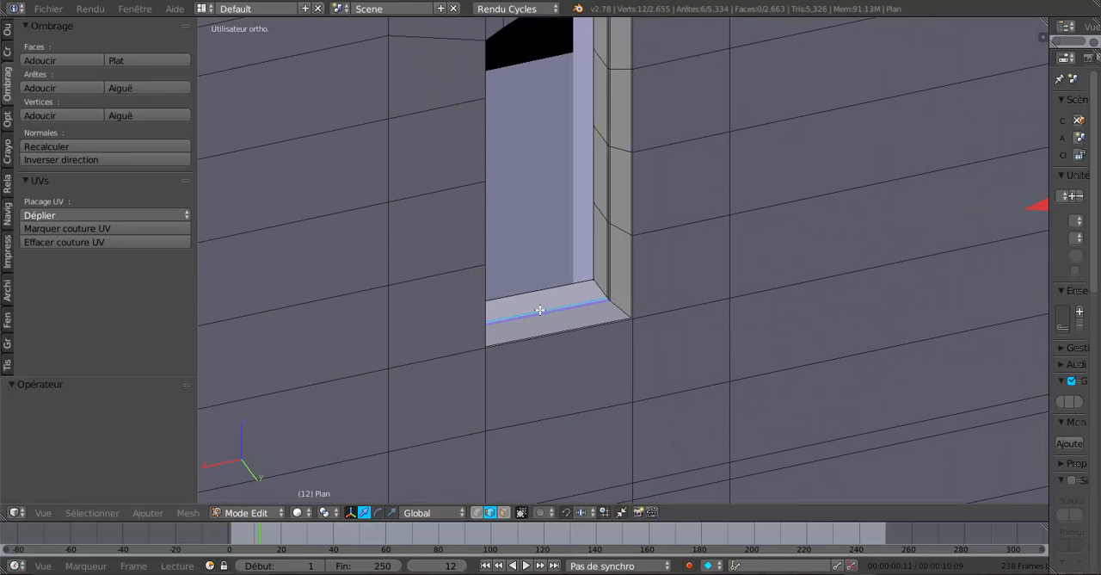
# Select the four sill faces of each narrow window in face selection mode.
pyautogui.click(504, 512)
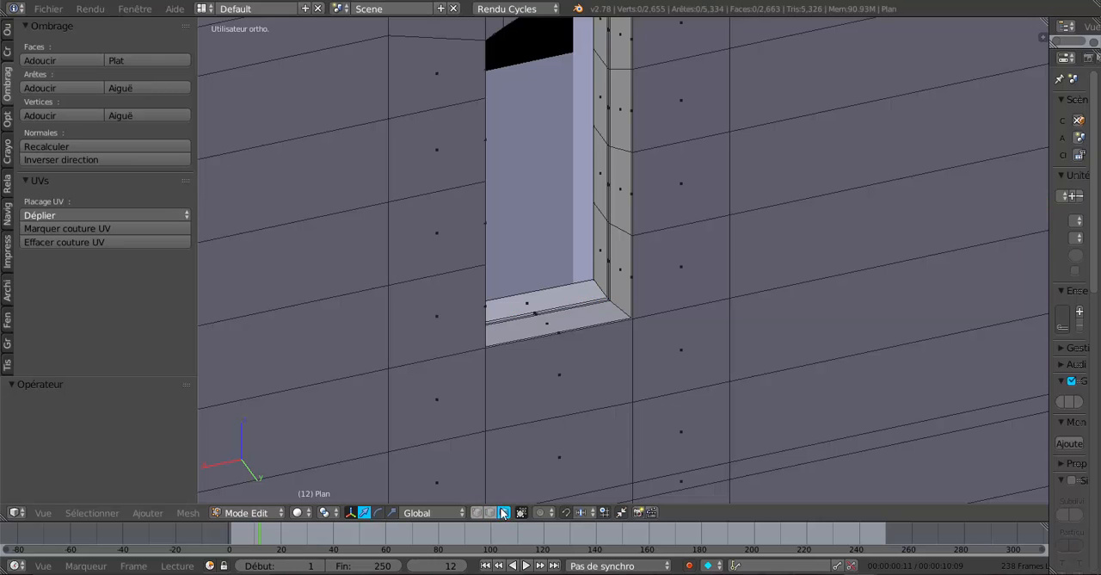
pyautogui.rightClick(531, 305)
pyautogui.keyDown('ctrl'); pyautogui.rightClick(542, 313); pyautogui.keyUp('ctrl')
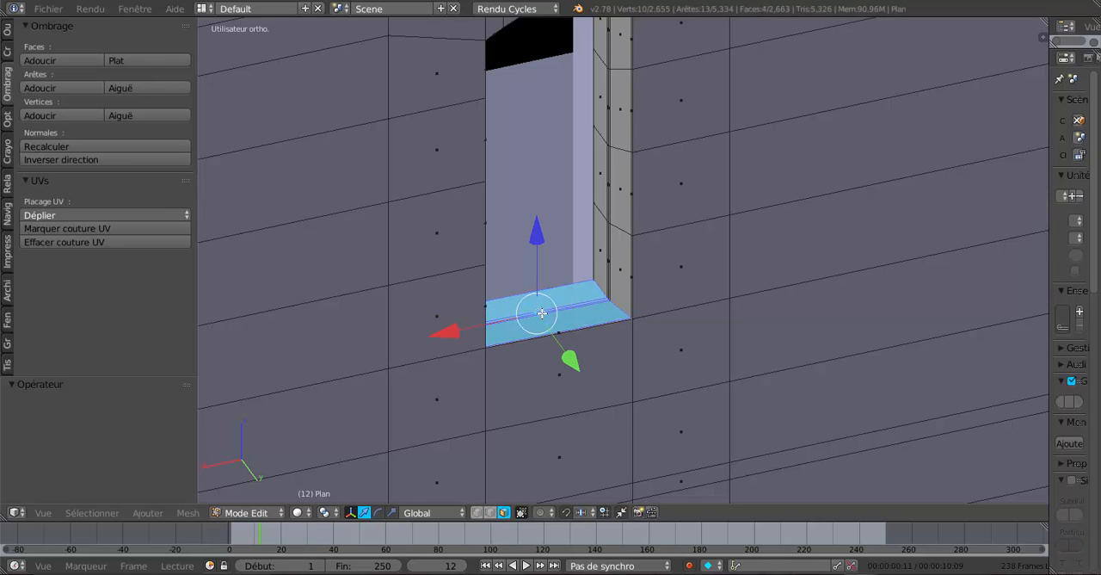
pyautogui.scroll(-4, 544, 316)
pyautogui.moveTo(756, 305); pyautogui.dragTo(698, 313, button='middle')
pyautogui.scroll(5, 698, 313)
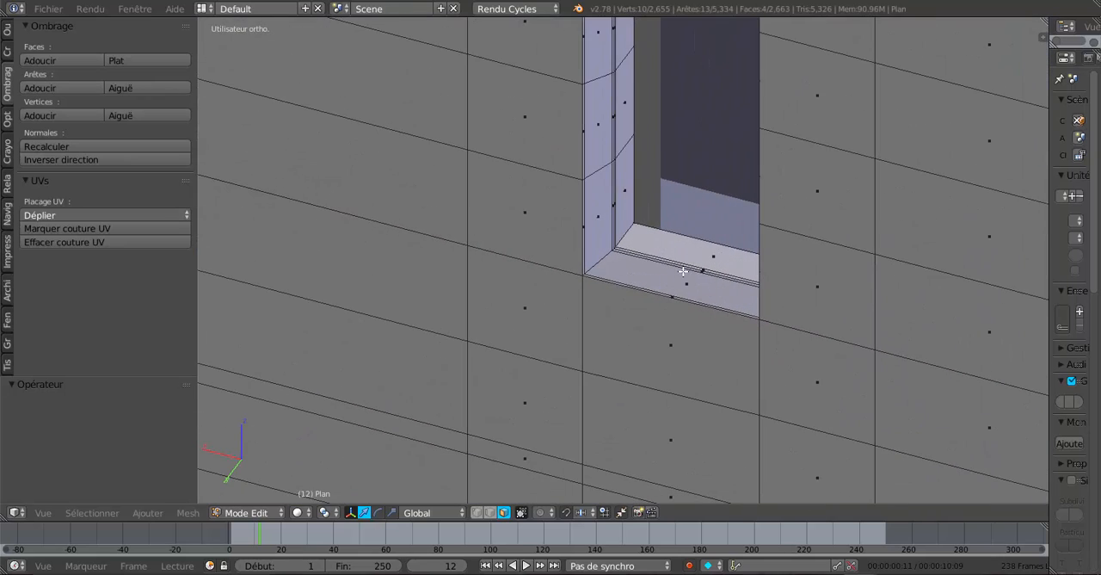
pyautogui.keyDown('shift'); pyautogui.rightClick(710, 258); pyautogui.keyUp('shift')
pyautogui.keyDown('ctrl'); pyautogui.rightClick(695, 276); pyautogui.keyUp('ctrl')
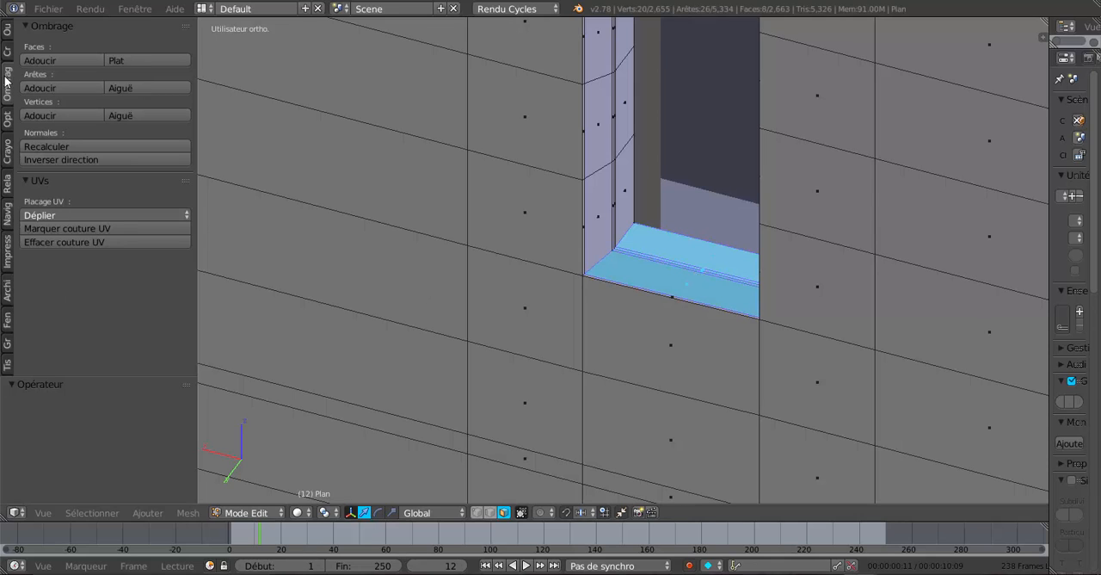
# Flatten the selected sill faces with LoopTools on the best-fit plane and check the sill in Object Mode.
pyautogui.click(7, 31)
pyautogui.scroll(-10, 84, 285)
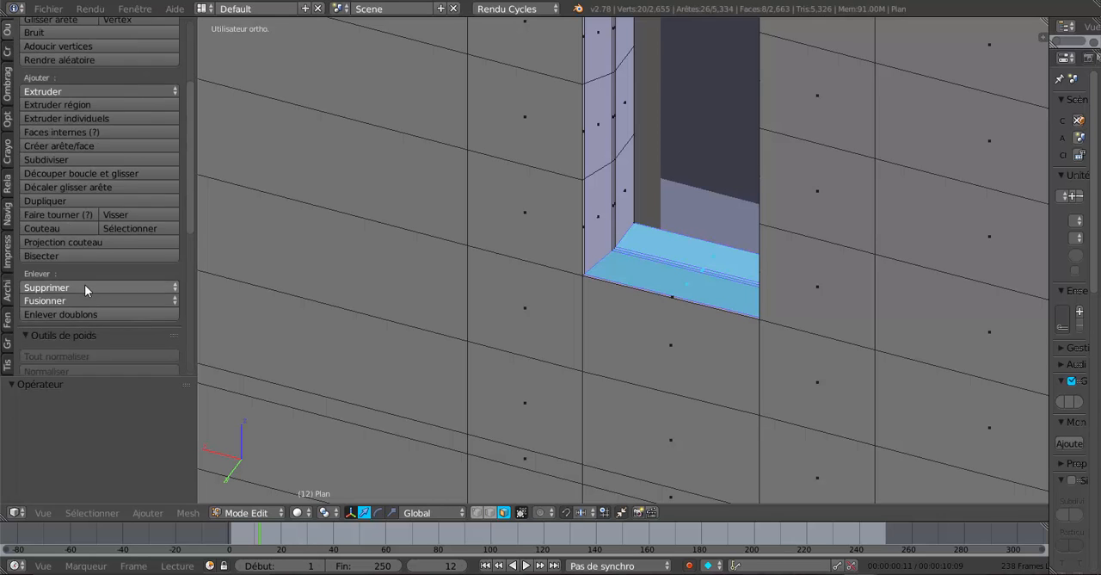
pyautogui.scroll(-8, 84, 287)
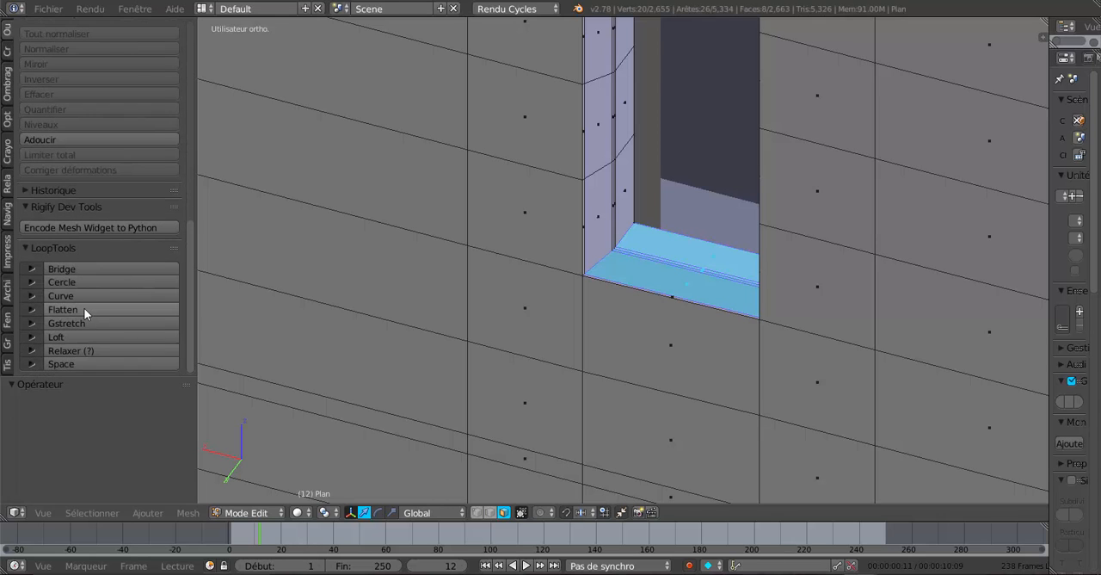
pyautogui.click(83, 308)
pyautogui.scroll(-4, 488, 316)
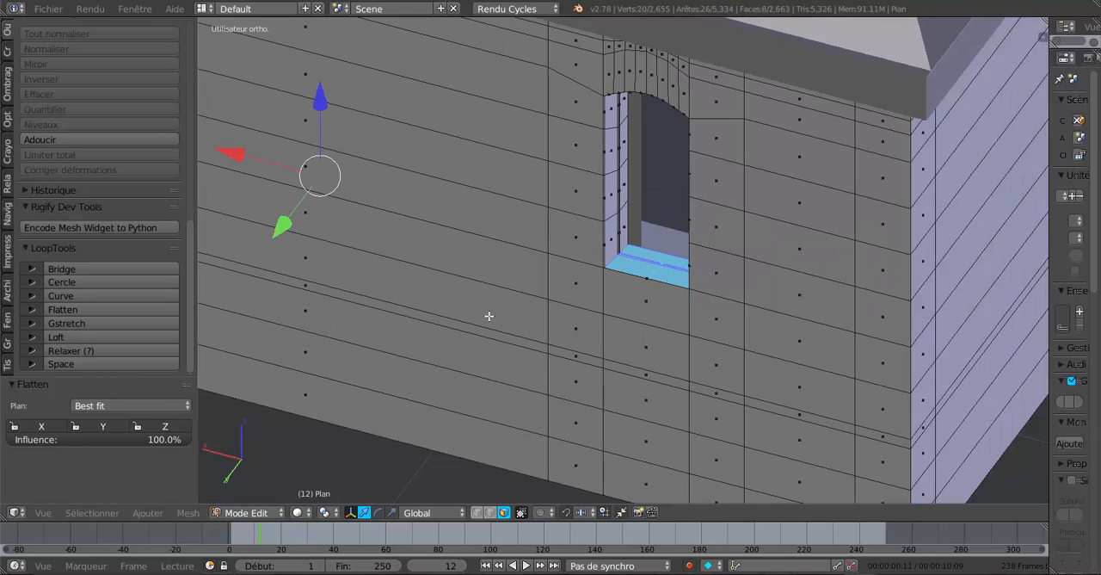
pyautogui.press('Tab')
pyautogui.moveTo(503, 319); pyautogui.dragTo(538, 313, button='middle')
pyautogui.scroll(2, 584, 254)
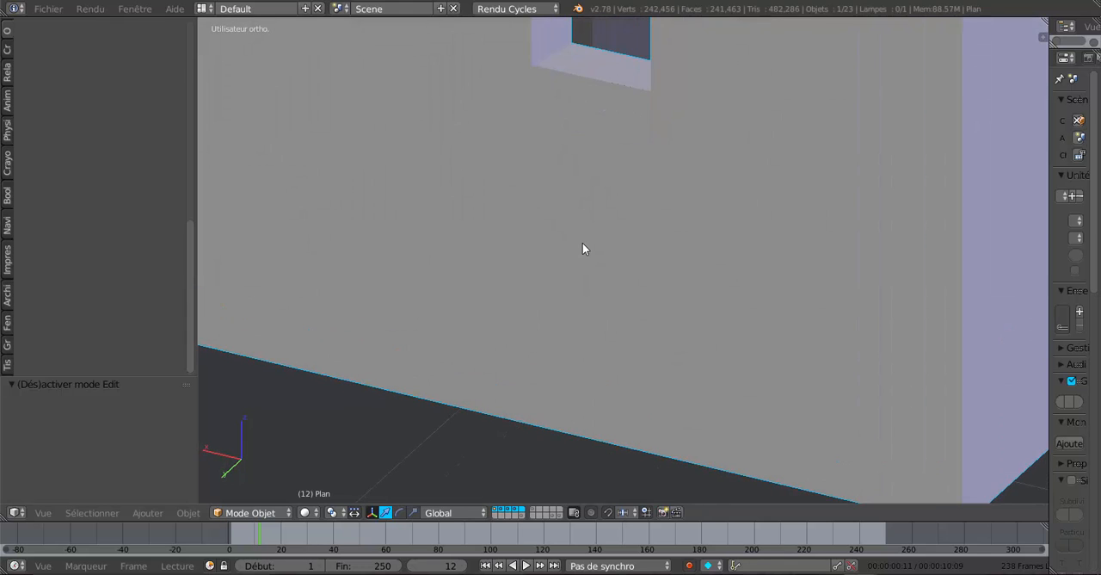
pyautogui.press('Tab')
# Add a single horizontal loop cut just below the narrow windows' sills, with an edge slide of about -0.81.
pyautogui.moveTo(586, 243); pyautogui.dragTo(661, 321, button='middle')
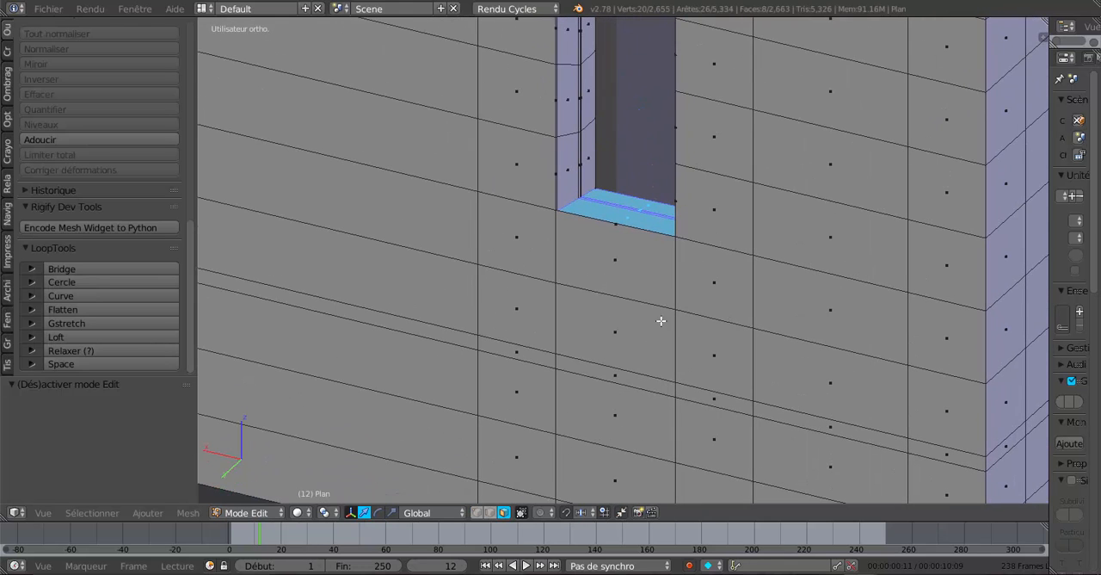
pyautogui.hotkey('ctrl', 'r')
pyautogui.click(671, 283)
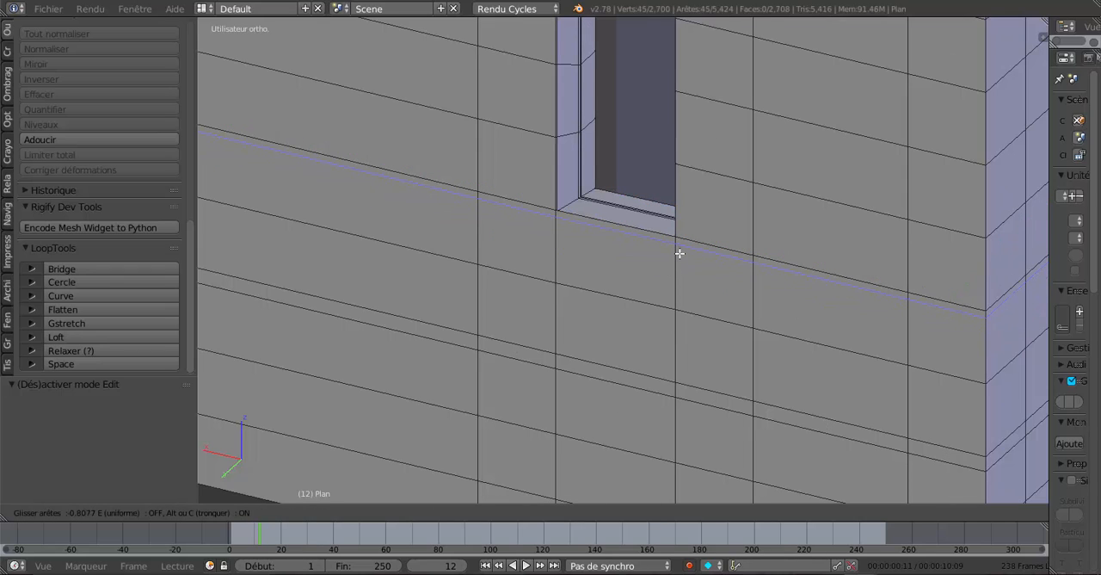
pyautogui.click(680, 253)
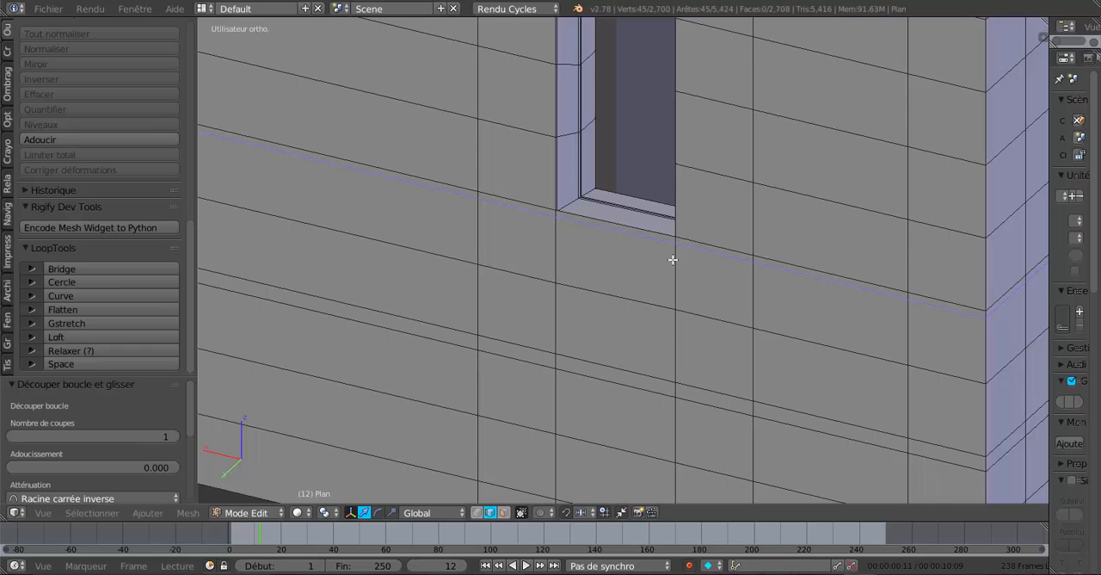
# Select the thin wall face directly beneath the sill of each narrow window.
pyautogui.click(505, 512)
pyautogui.rightClick(614, 225)
pyautogui.scroll(-4, 529, 319)
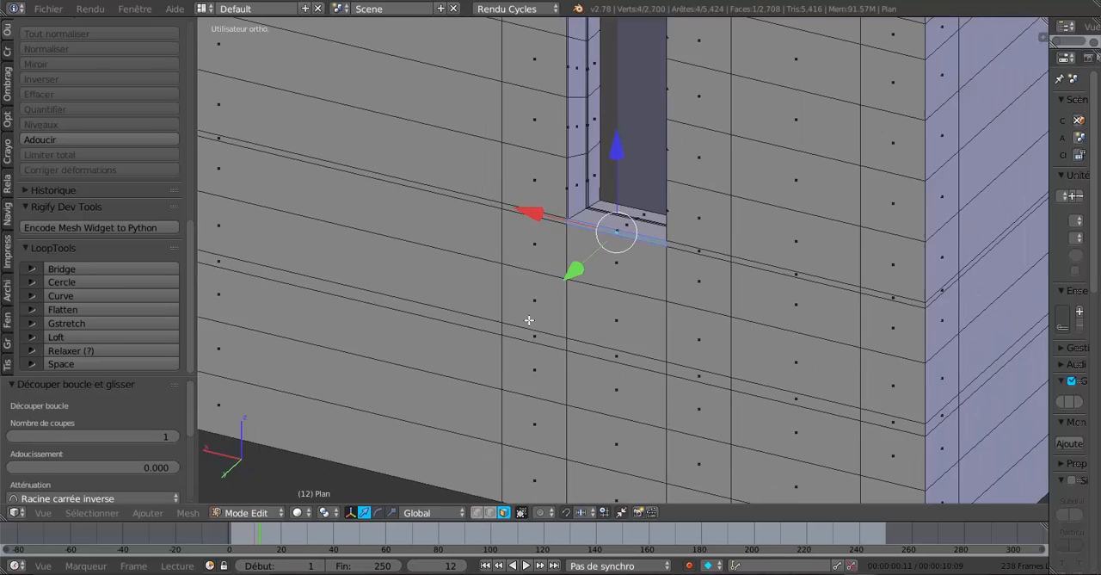
pyautogui.moveTo(472, 338); pyautogui.dragTo(534, 332, button='middle')
pyautogui.scroll(3, 523, 272)
pyautogui.keyDown('shift'); pyautogui.rightClick(476, 212); pyautogui.keyUp('shift')
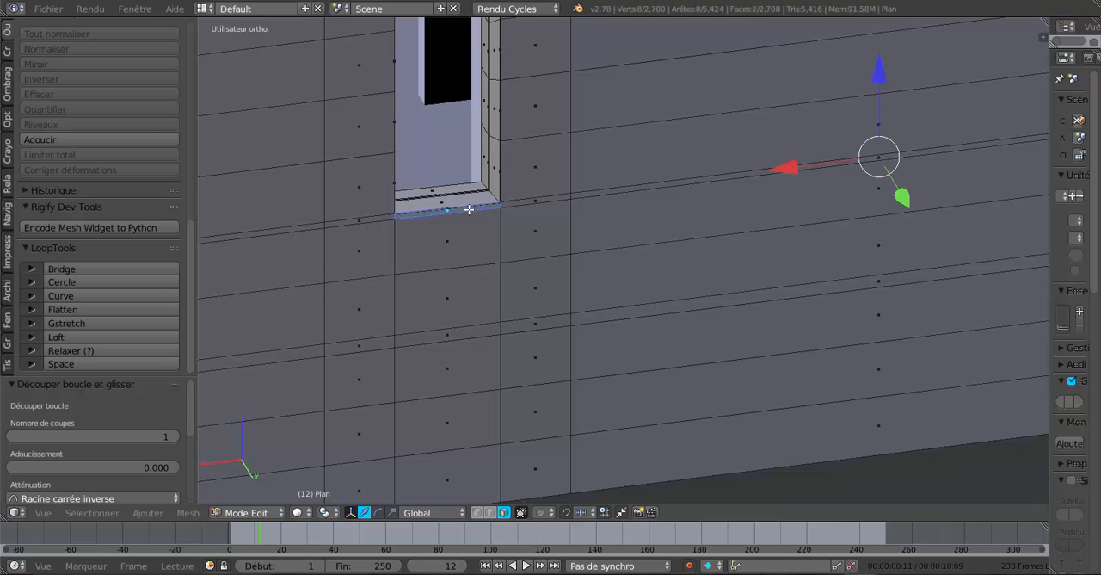
# Extrude the two thin faces beneath the sills and move them outward 0.010 along the Y axis.
pyautogui.moveTo(590, 282); pyautogui.dragTo(484, 308, button='middle')
pyautogui.scroll(-2, 616, 277)
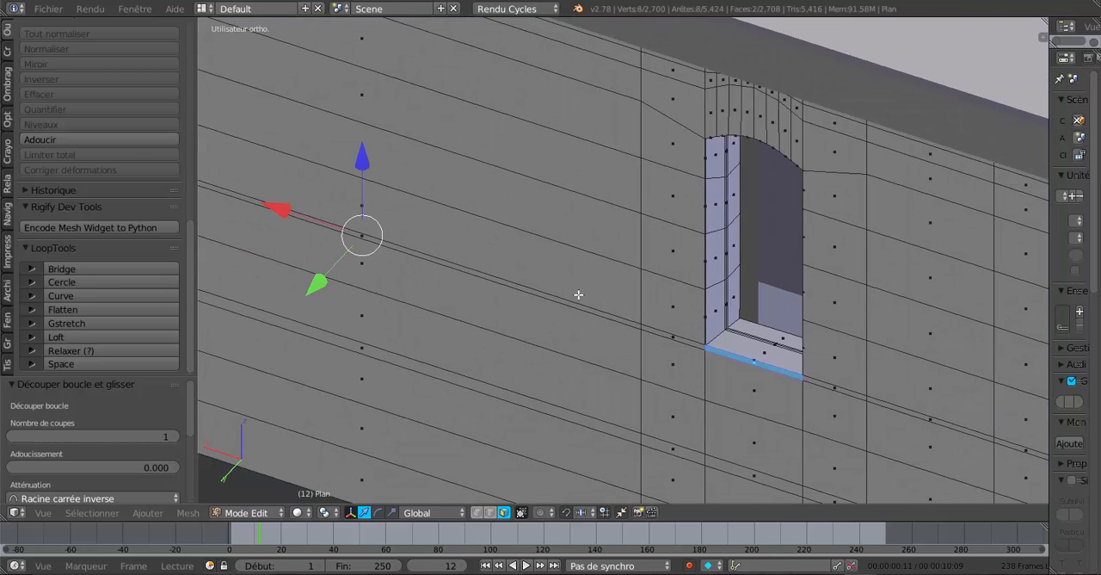
pyautogui.scroll(2, 578, 295)
pyautogui.press('e')
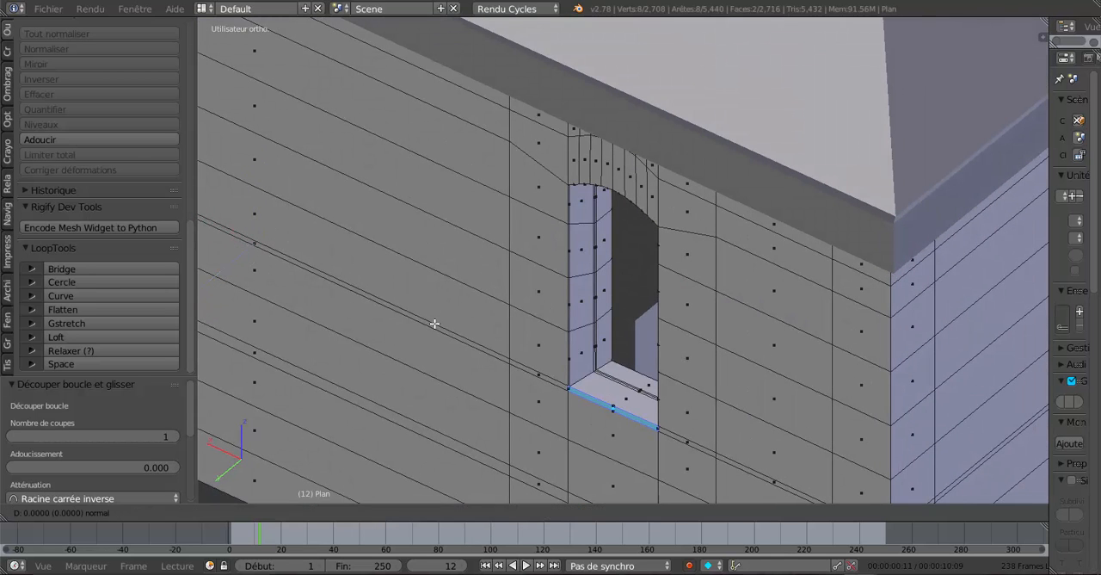
pyautogui.rightClick(434, 322)
pyautogui.scroll(-2, 327, 293)
pyautogui.moveTo(312, 296); pyautogui.dragTo(311, 301)
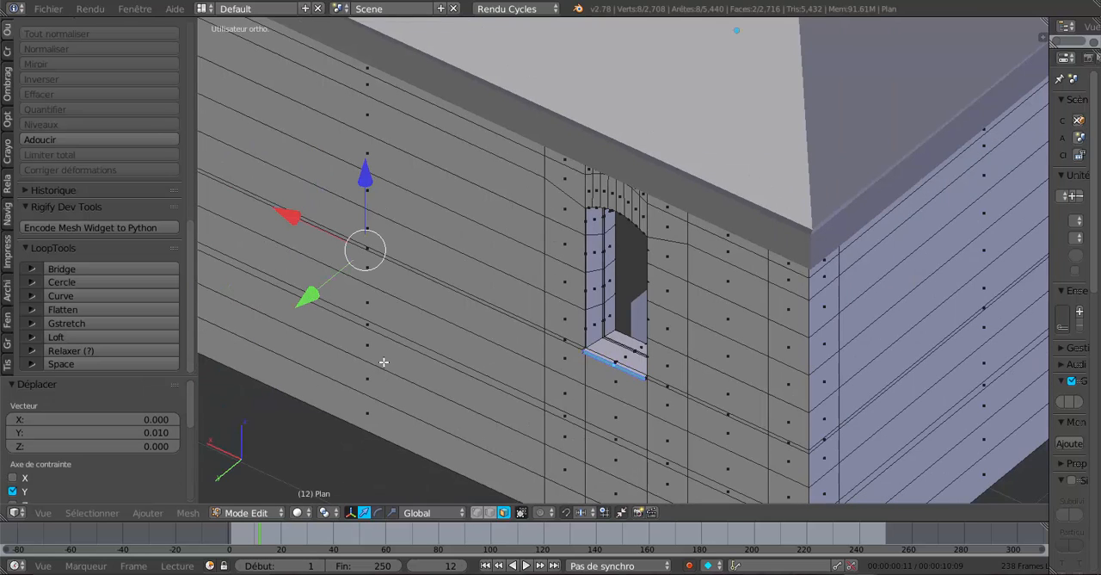
# Examine both narrow windows' projecting sills on the rear wall, mainly in Object Mode.
pyautogui.press('Tab')
pyautogui.moveTo(373, 360); pyautogui.dragTo(360, 346, button='middle')
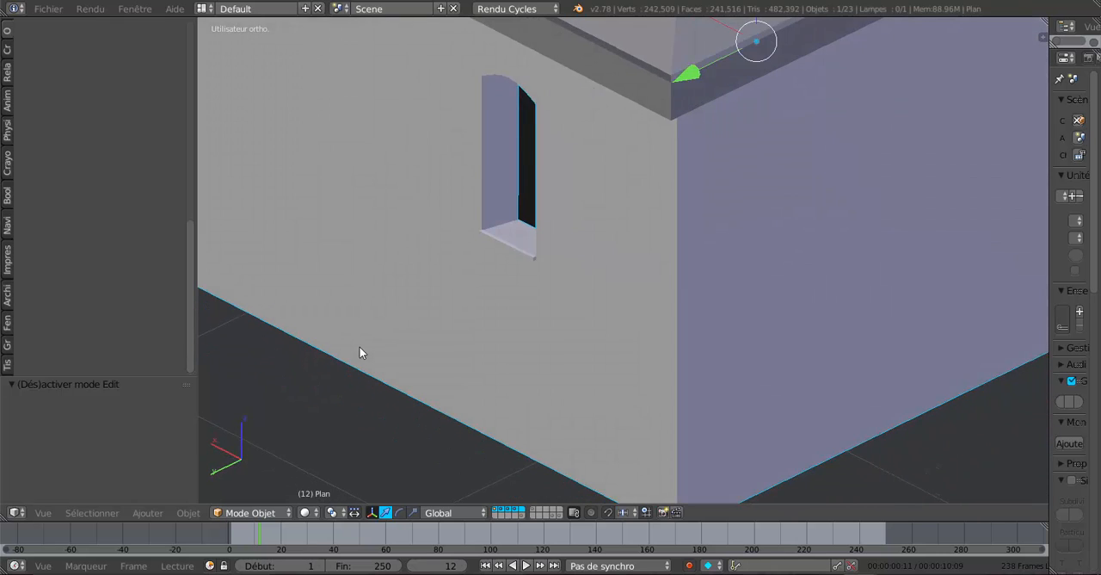
pyautogui.scroll(1, 360, 346)
pyautogui.press('Tab')
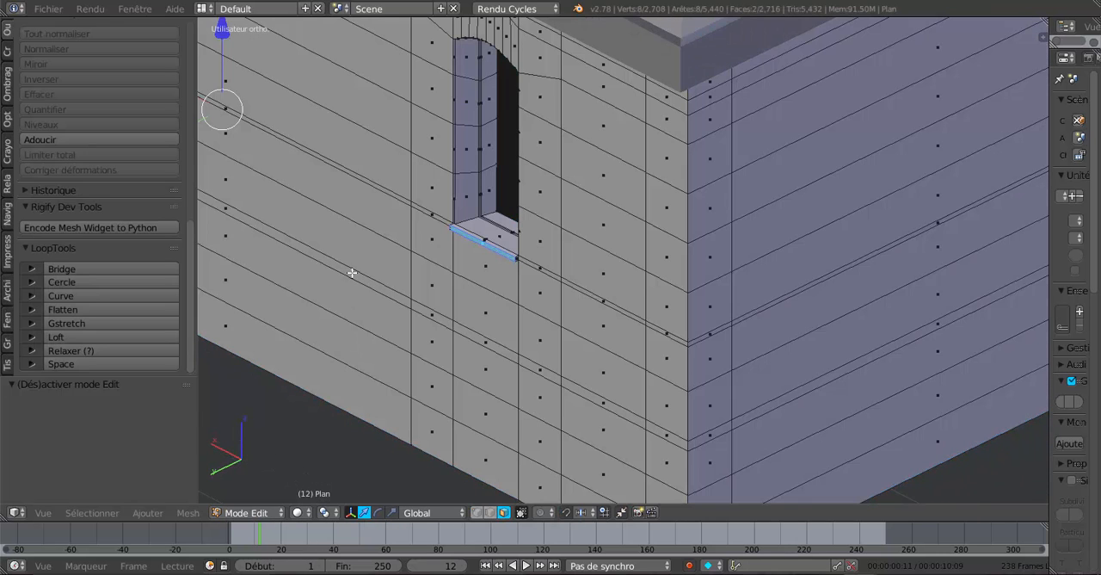
pyautogui.moveTo(351, 273); pyautogui.dragTo(507, 405, button='middle')
pyautogui.moveTo(305, 272); pyautogui.dragTo(293, 291)
pyautogui.press('Tab')
pyautogui.scroll(-3, 292, 291)
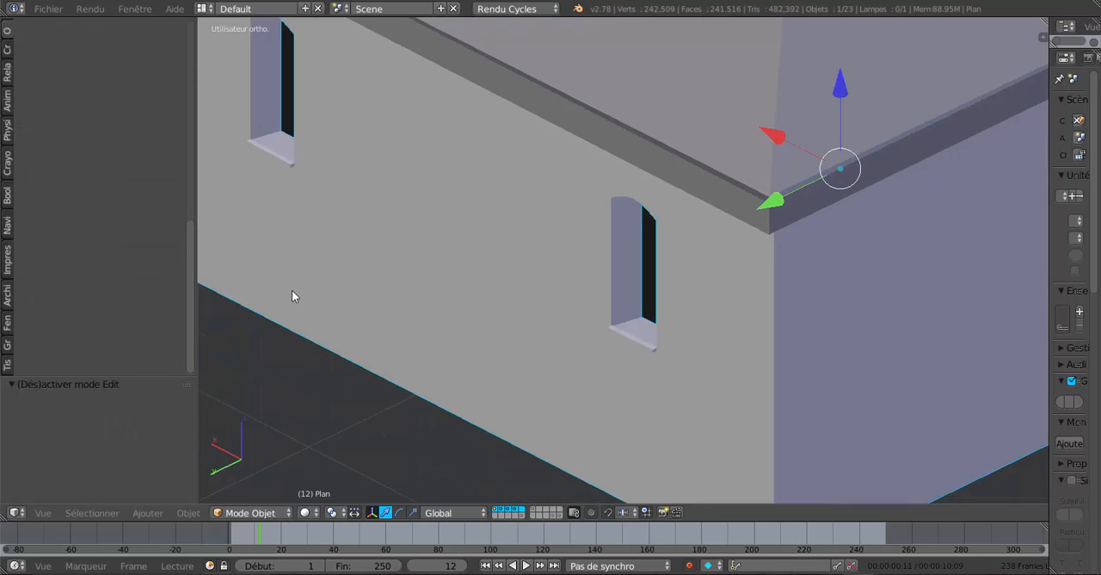
pyautogui.moveTo(295, 293); pyautogui.dragTo(475, 284, button='middle')
pyautogui.scroll(-4, 476, 284)
pyautogui.moveTo(560, 281); pyautogui.dragTo(507, 290, button='middle')
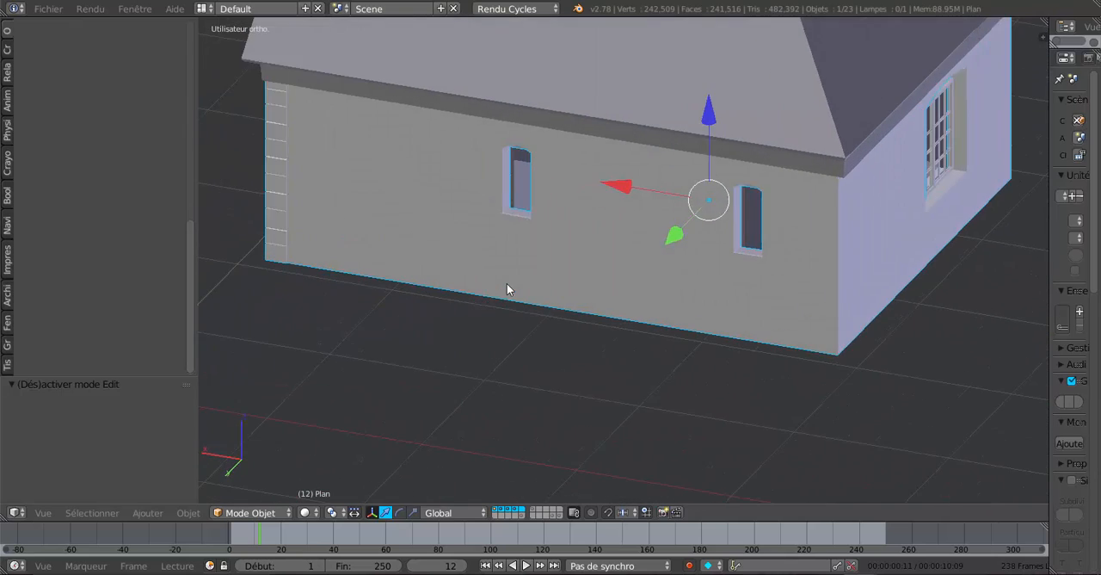
# Examine the mesh around the narrow windows and the large side window in Edit Mode.
pyautogui.scroll(3, 504, 275)
pyautogui.press('Tab')
pyautogui.keyDown('shift'); pyautogui.moveTo(523, 246); pyautogui.dragTo(605, 340, button='middle'); pyautogui.keyUp('shift')
pyautogui.scroll(2, 607, 365)
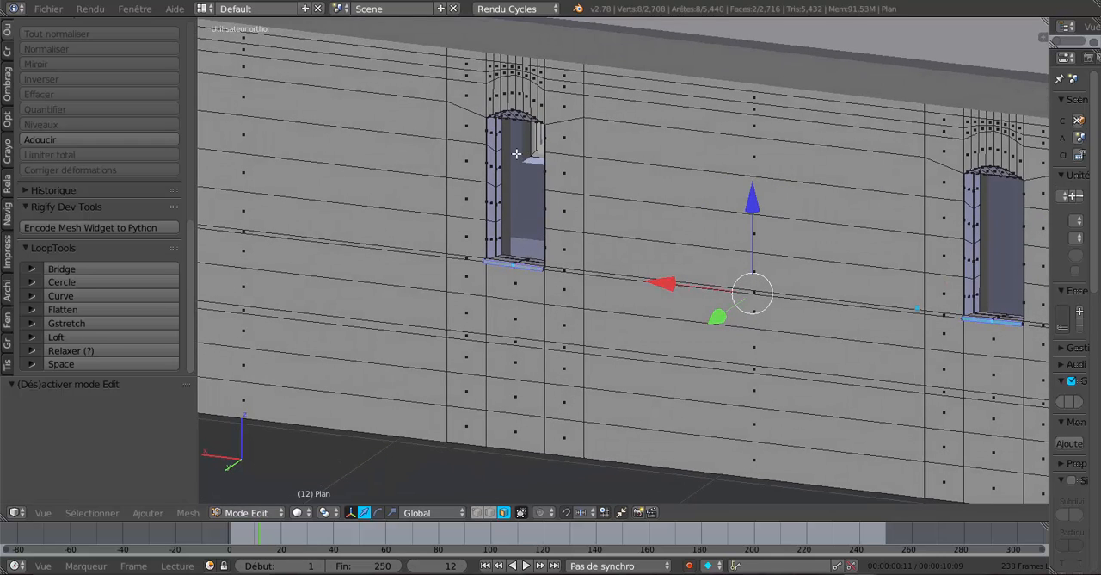
pyautogui.scroll(2, 481, 202)
pyautogui.keyDown('shift'); pyautogui.moveTo(480, 201); pyautogui.dragTo(537, 287, button='middle'); pyautogui.keyUp('shift')
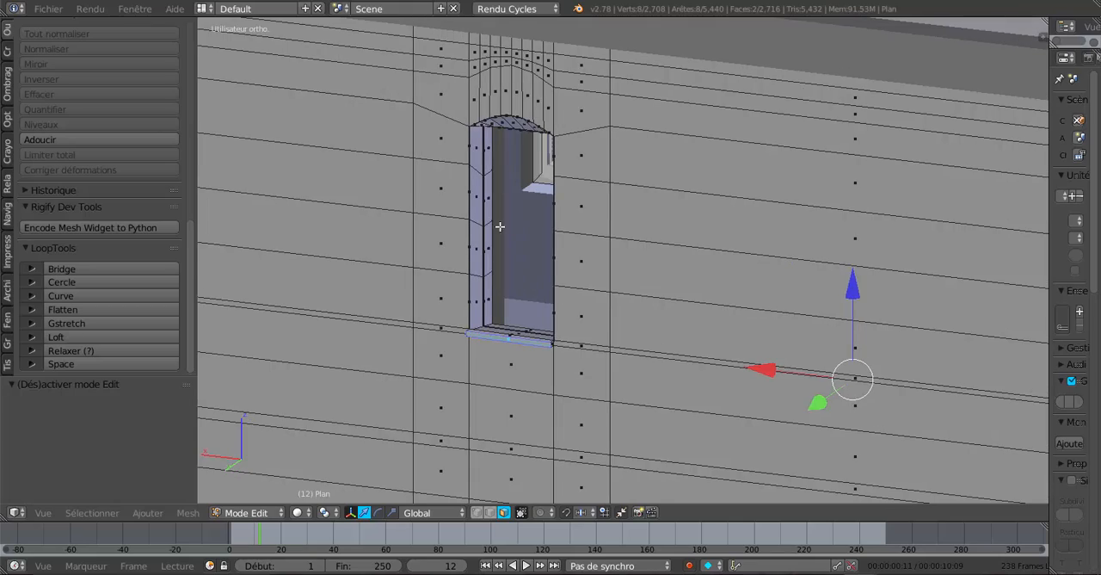
pyautogui.scroll(-3, 500, 227)
pyautogui.moveTo(480, 322); pyautogui.dragTo(599, 320, button='middle')
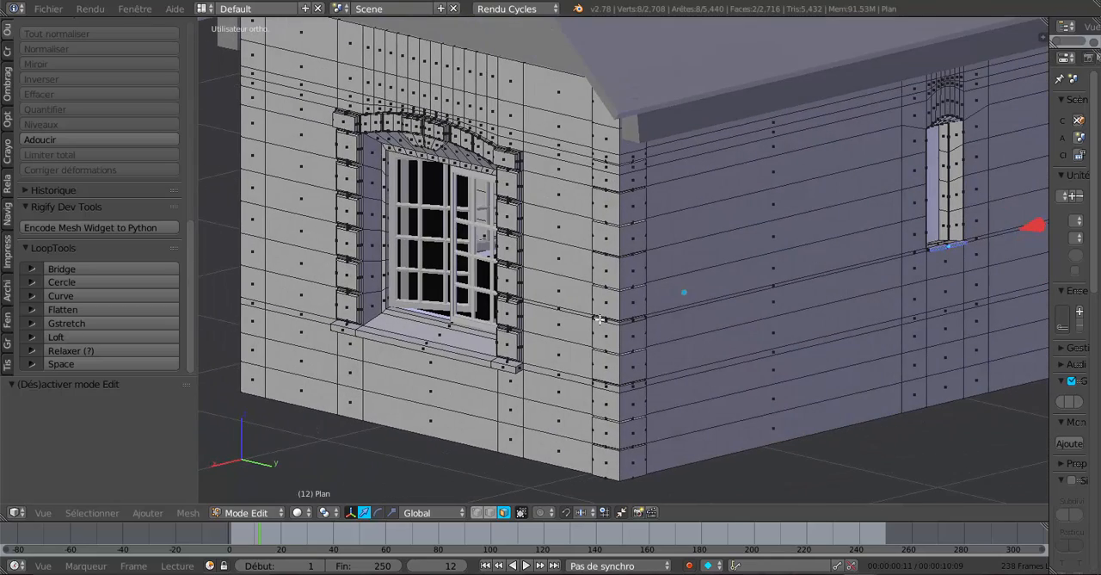
pyautogui.scroll(-3, 600, 319)
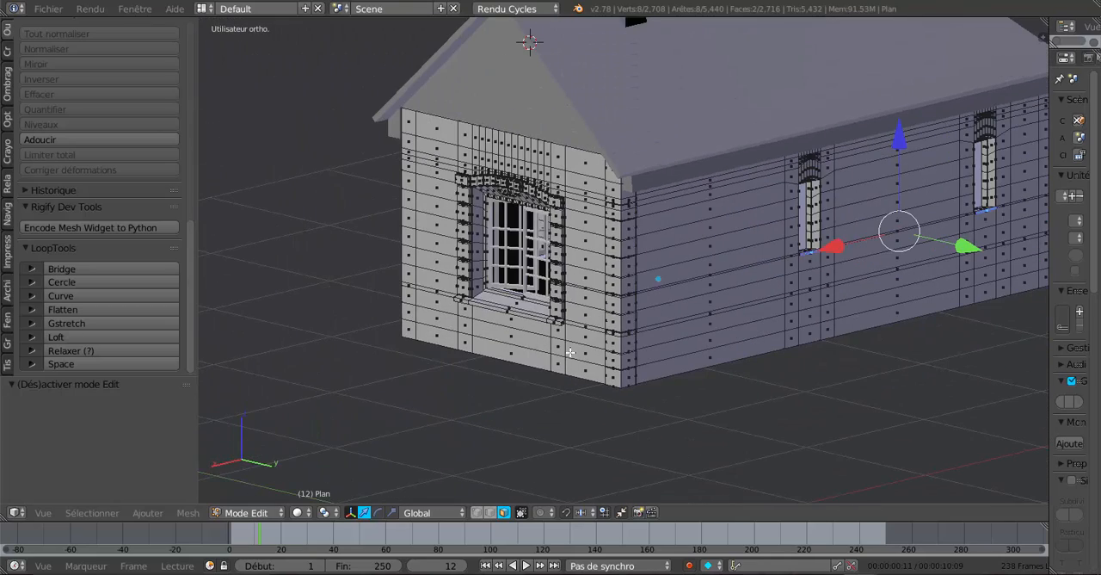
# Examine the whole house and its front facade in Object Mode, then the facade's mesh in Edit Mode.
pyautogui.press('Tab')
pyautogui.scroll(-3, 568, 350)
pyautogui.moveTo(568, 350); pyautogui.dragTo(693, 308, button='middle')
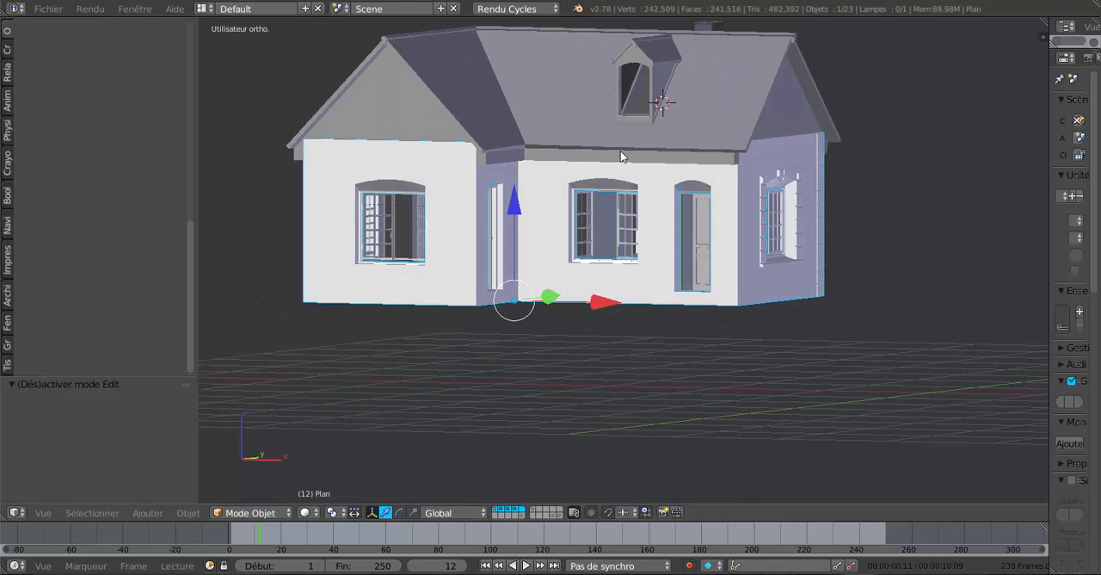
pyautogui.moveTo(676, 300); pyautogui.dragTo(511, 238, button='middle')
pyautogui.scroll(1, 645, 298)
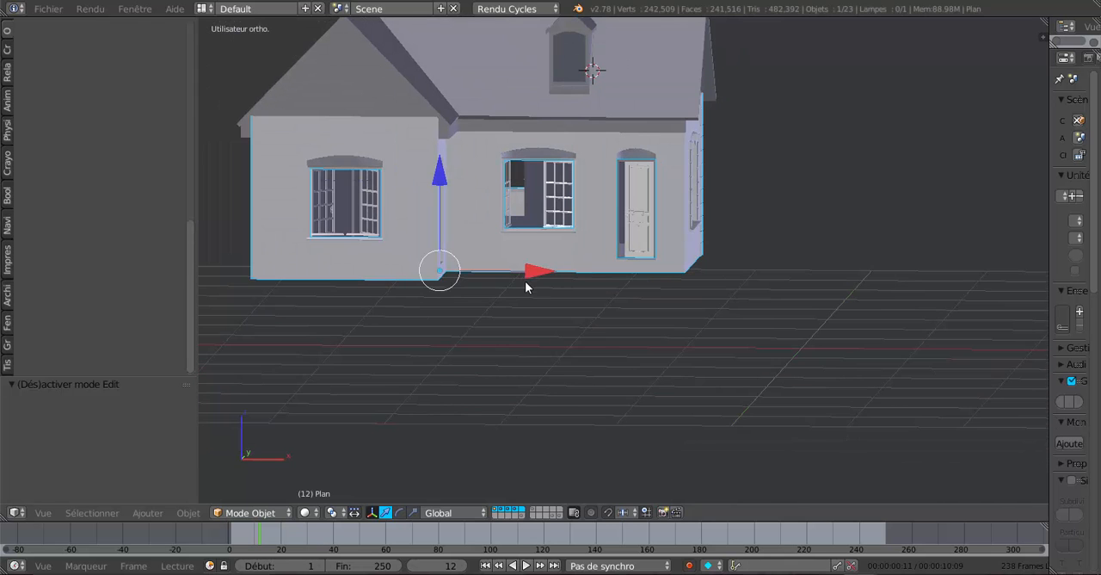
pyautogui.moveTo(526, 285); pyautogui.dragTo(602, 307, button='middle')
pyautogui.scroll(1, 601, 307)
pyautogui.scroll(2, 601, 307)
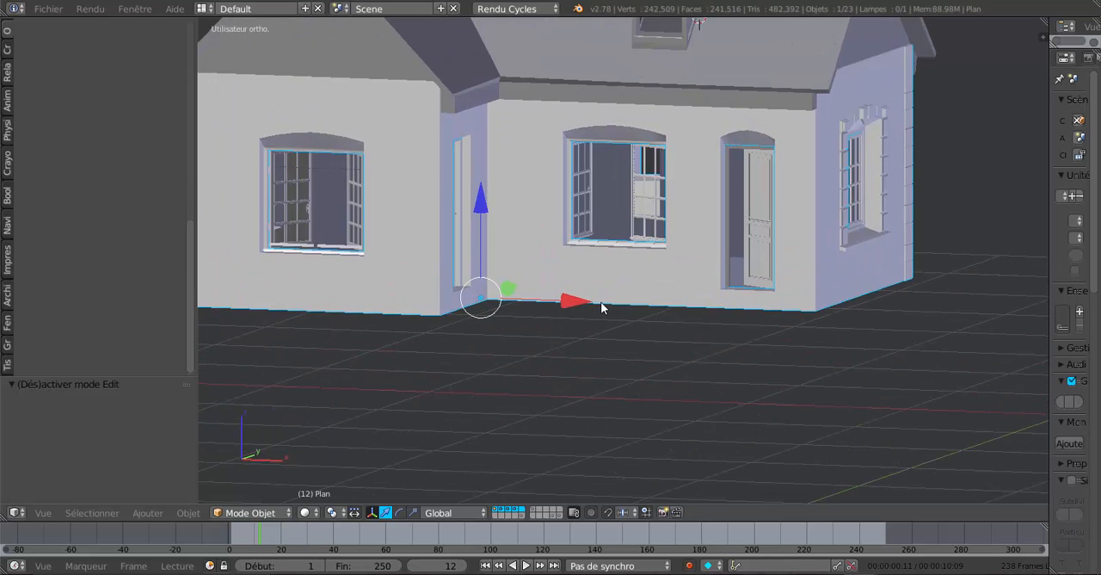
pyautogui.press('Tab')
pyautogui.scroll(2, 600, 301)
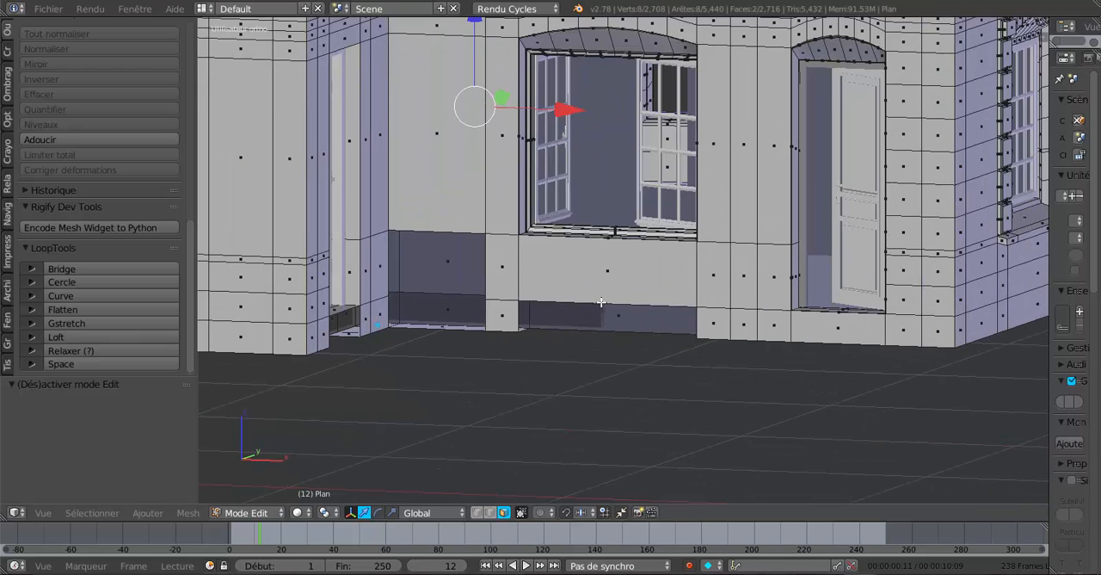
# Reveal the hidden faces at the base of the house's front walls and deselect all of the mesh.
pyautogui.hotkey('alt', 'h')
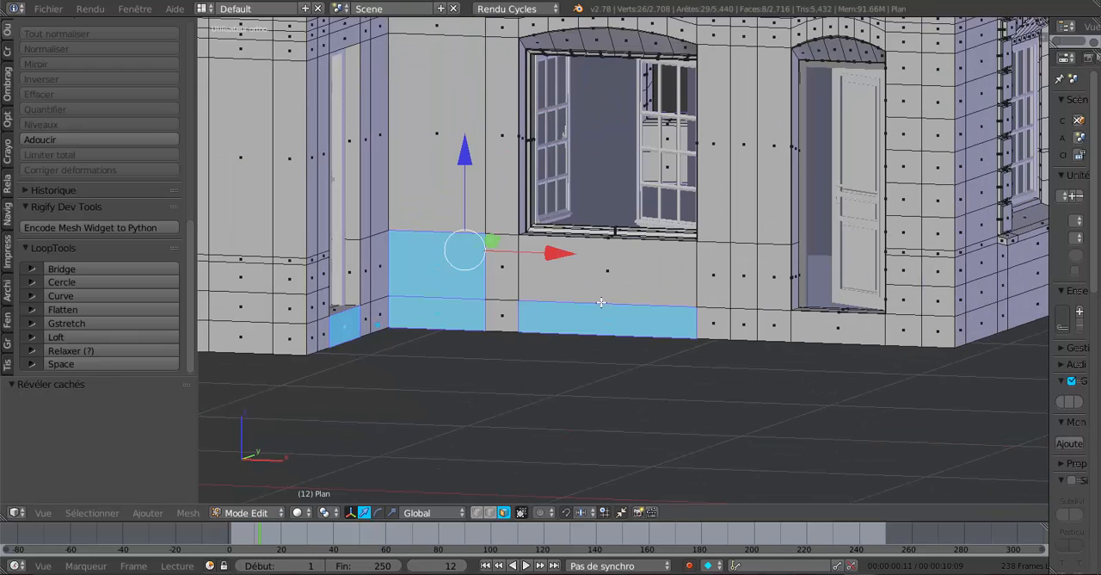
pyautogui.press('a')
pyautogui.moveTo(595, 302); pyautogui.dragTo(556, 315, button='middle')
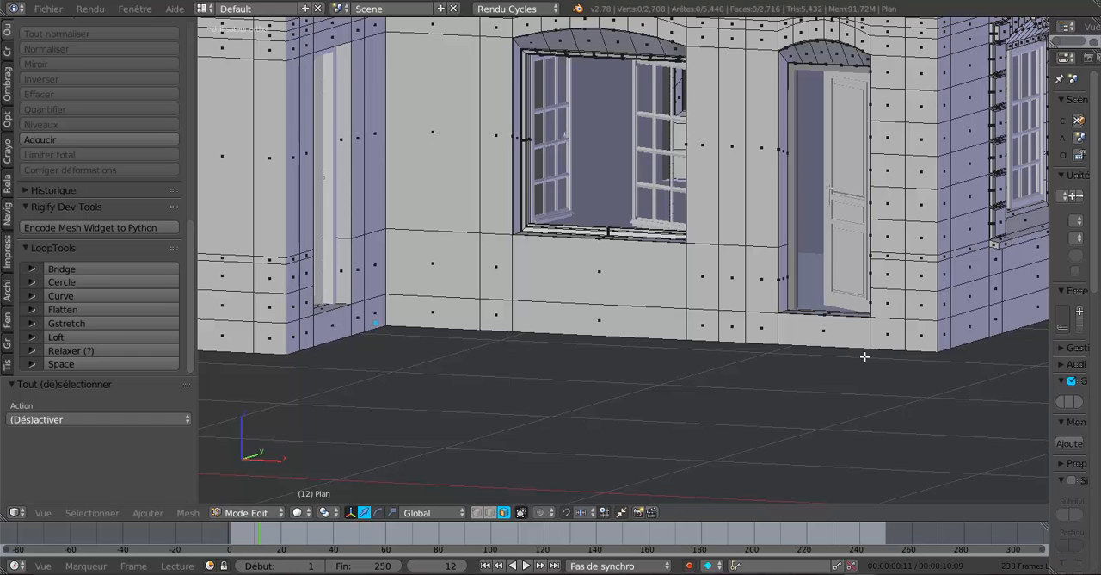
# Examine the front facade's walls, windows and doors from several angles, alternating between Edit Mode and Object Mode.
pyautogui.scroll(-2, 865, 356)
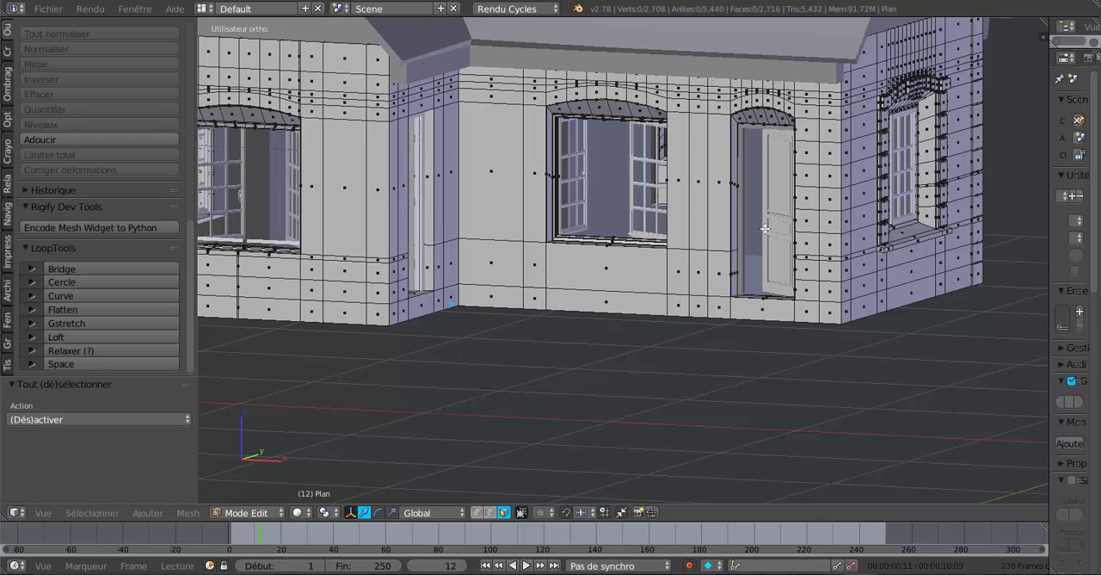
pyautogui.moveTo(768, 293); pyautogui.dragTo(742, 247, button='middle')
pyautogui.press('Tab')
pyautogui.moveTo(680, 285); pyautogui.dragTo(696, 342, button='middle')
pyautogui.press('Tab')
pyautogui.scroll(3, 696, 342)
pyautogui.press('Tab')
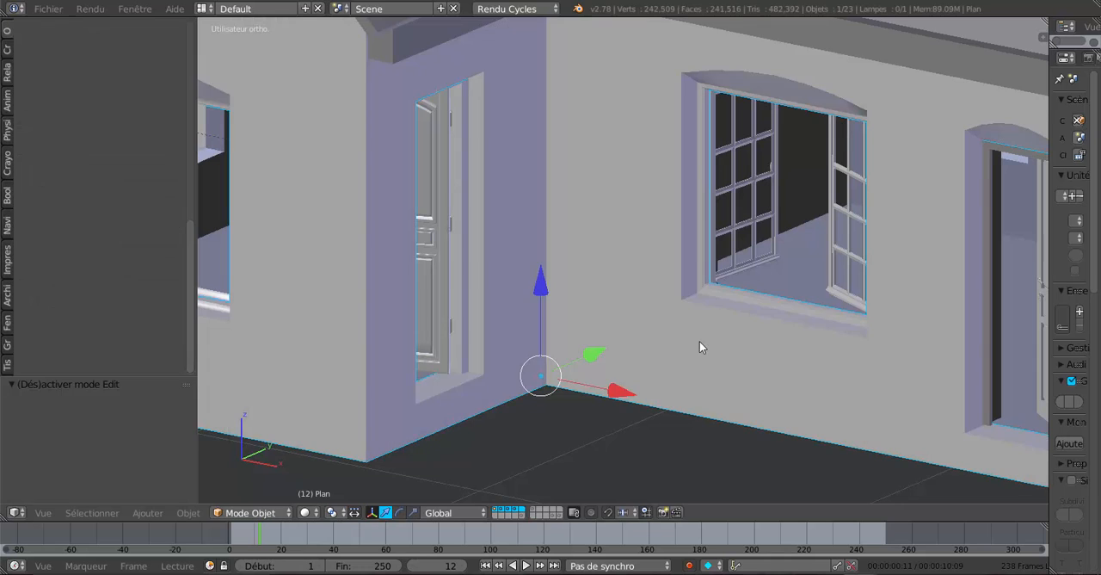
pyautogui.press('Tab')
pyautogui.keyDown('shift'); pyautogui.moveTo(733, 336); pyautogui.dragTo(680, 292, button='middle'); pyautogui.keyUp('shift')
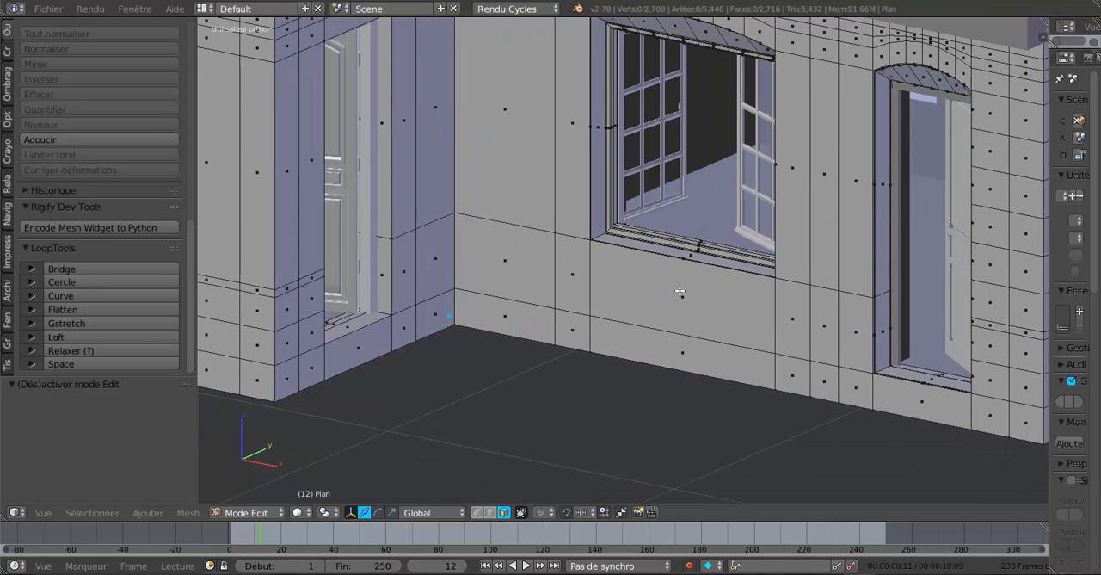
pyautogui.press('Tab')
pyautogui.moveTo(592, 312); pyautogui.dragTo(673, 290, button='middle')
pyautogui.scroll(-3, 598, 297)
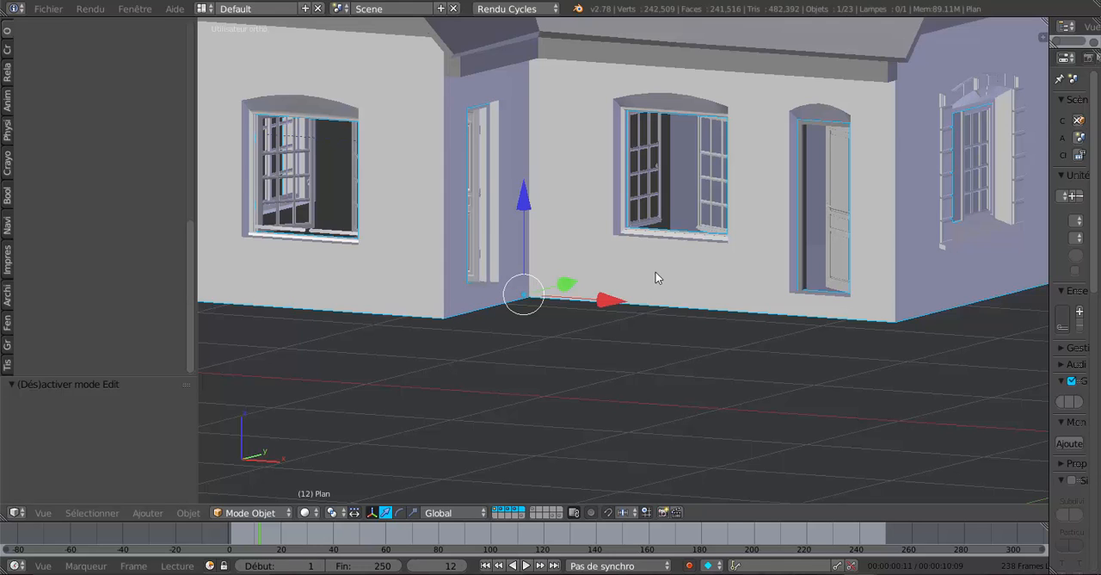
# In Edit Mode, cut a horizontal edge loop just below the recessed front wall's window and raise it 0.007 along Z.
pyautogui.moveTo(656, 275); pyautogui.dragTo(642, 291, button='middle')
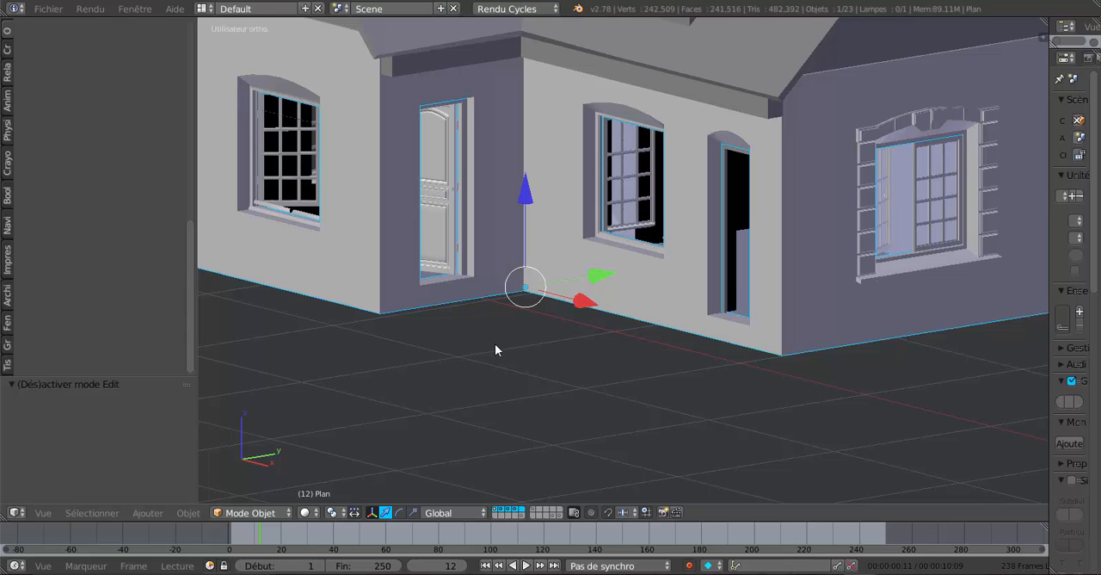
pyautogui.press('Tab')
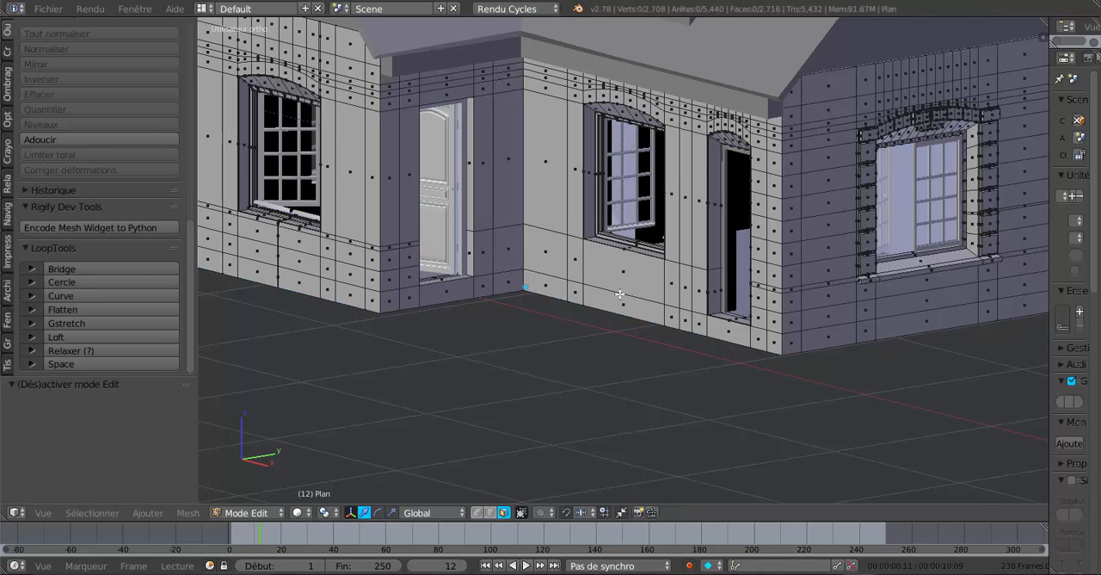
pyautogui.scroll(4, 625, 276)
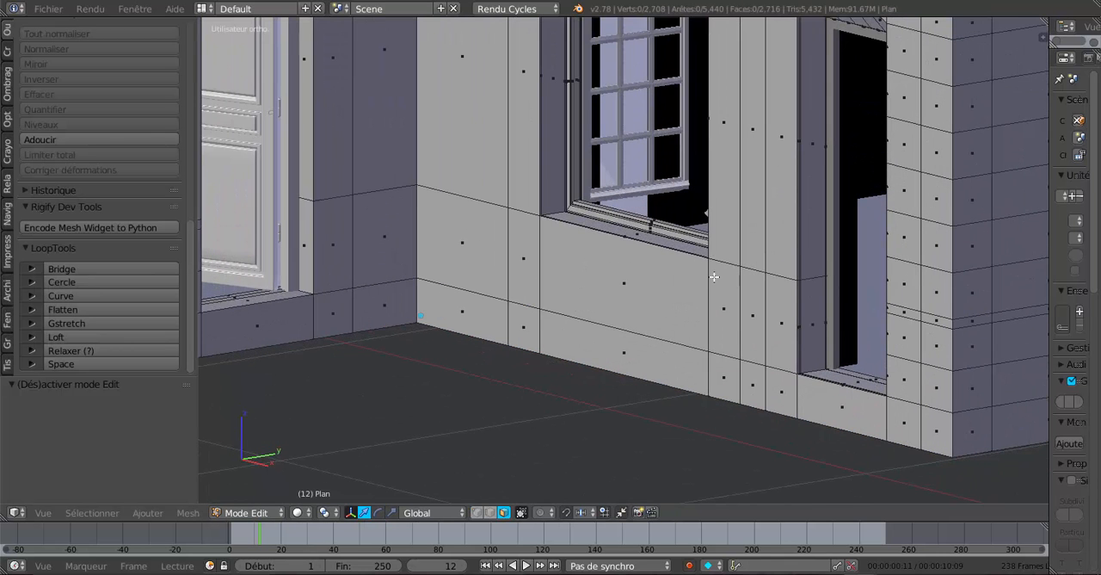
pyautogui.hotkey('ctrl', 'r')
pyautogui.click(713, 268)
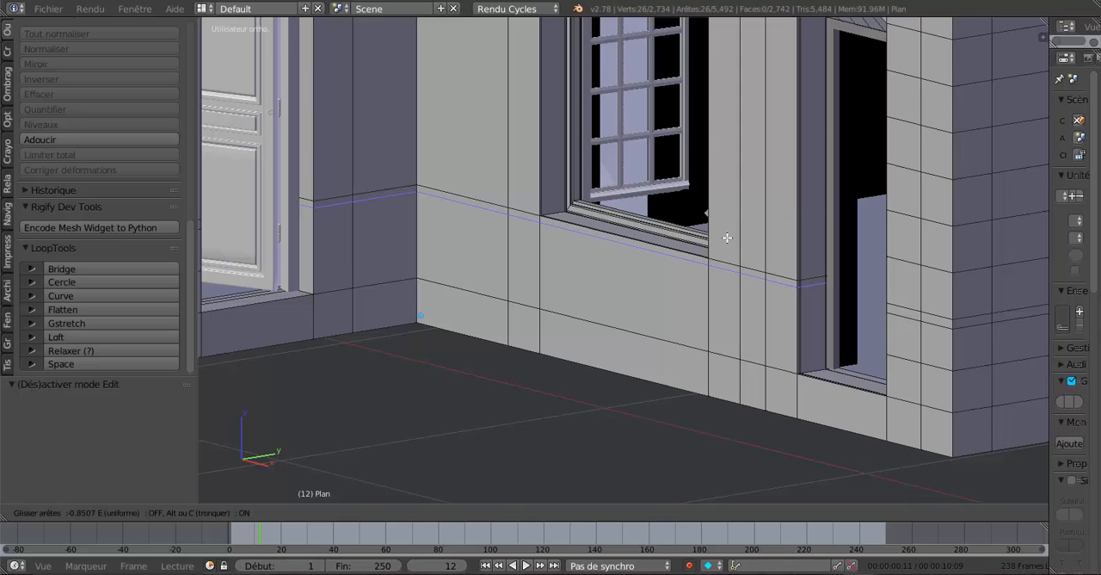
pyautogui.click(726, 238)
pyautogui.scroll(1, 669, 307)
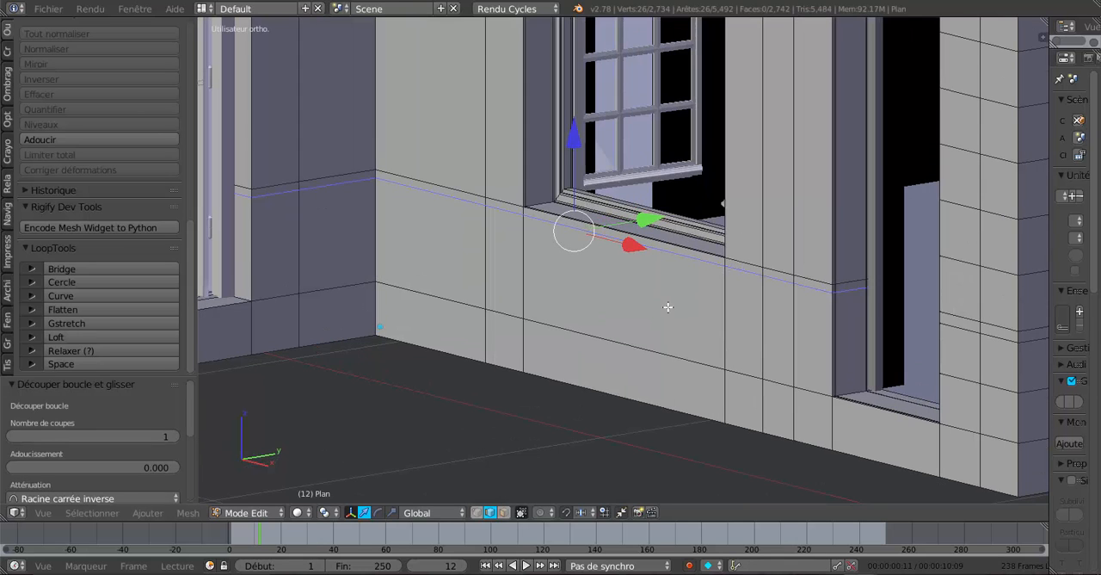
pyautogui.scroll(1, 638, 306)
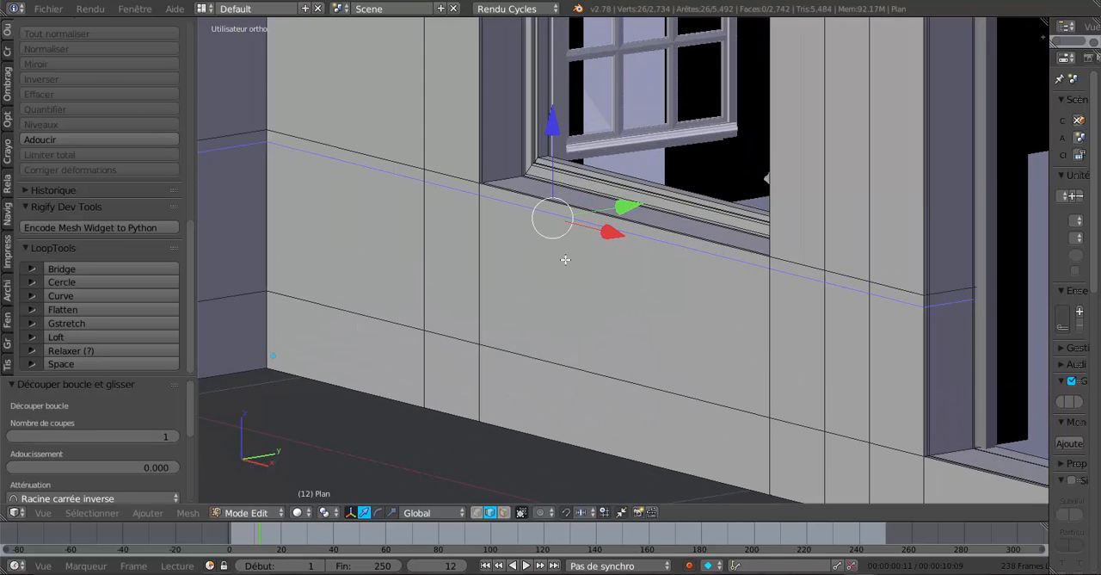
pyautogui.moveTo(551, 132); pyautogui.dragTo(553, 129)
pyautogui.scroll(1, 604, 282)
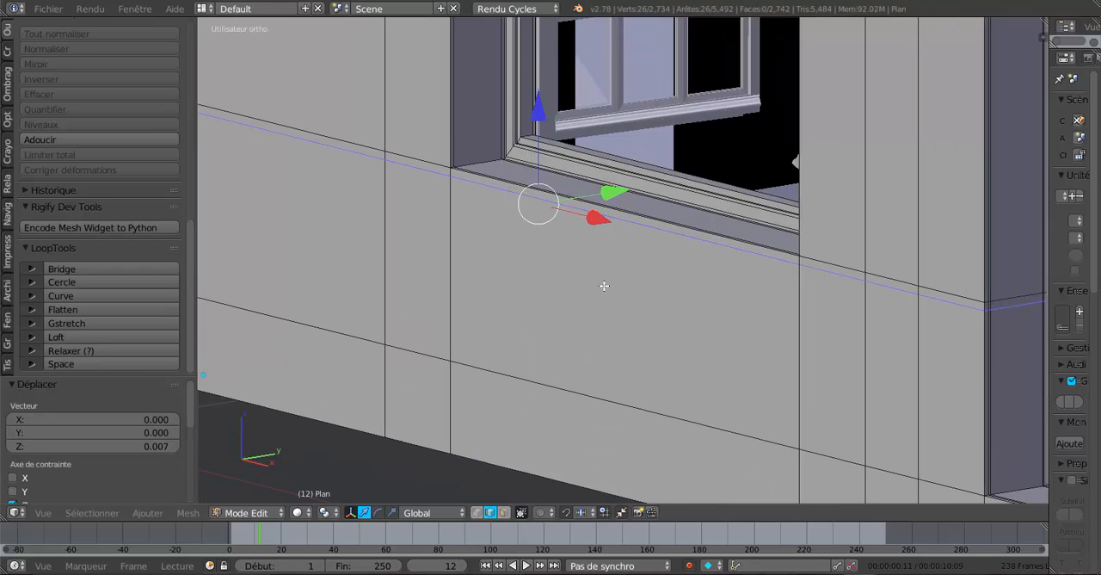
# Extrude the narrow wall face under the window and move it -0.013 along Y to form a projecting sill.
pyautogui.click(505, 512)
pyautogui.rightClick(620, 221)
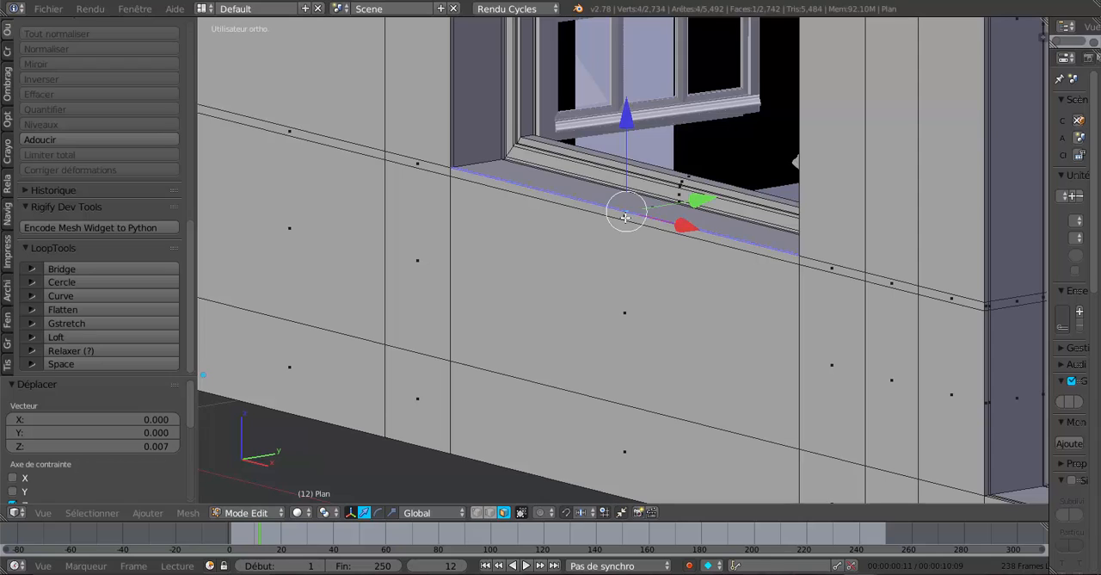
pyautogui.press('e')
pyautogui.rightClick(616, 315)
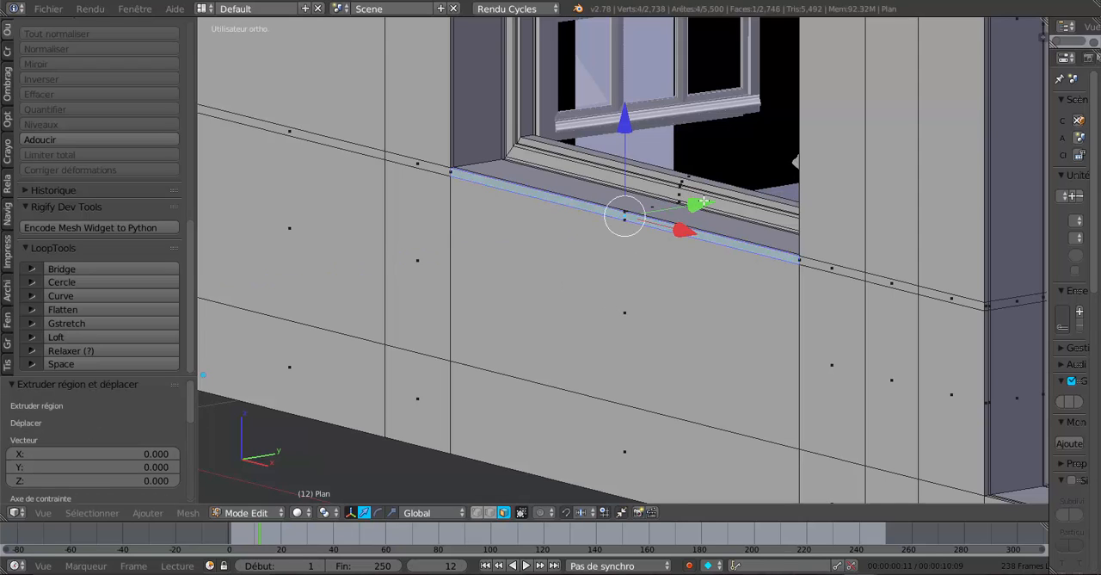
pyautogui.moveTo(704, 202); pyautogui.dragTo(695, 211)
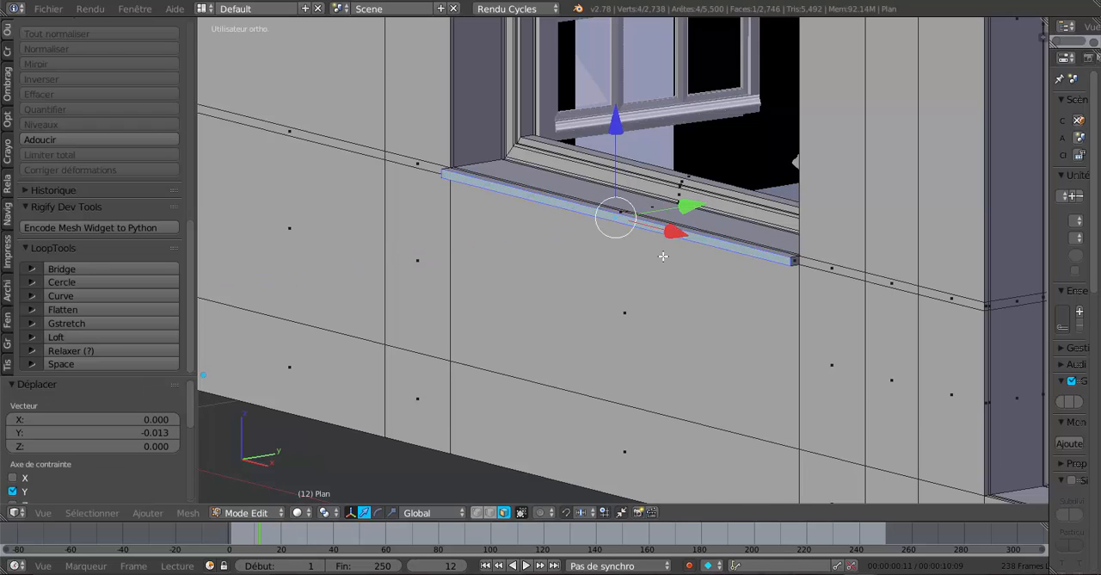
# Try lowering the sill's front face by 0.006 and flattening its three top faces with LoopTools Flatten.
pyautogui.scroll(-1, 664, 257)
pyautogui.moveTo(664, 270); pyautogui.dragTo(651, 308, button='middle')
pyautogui.scroll(2, 637, 312)
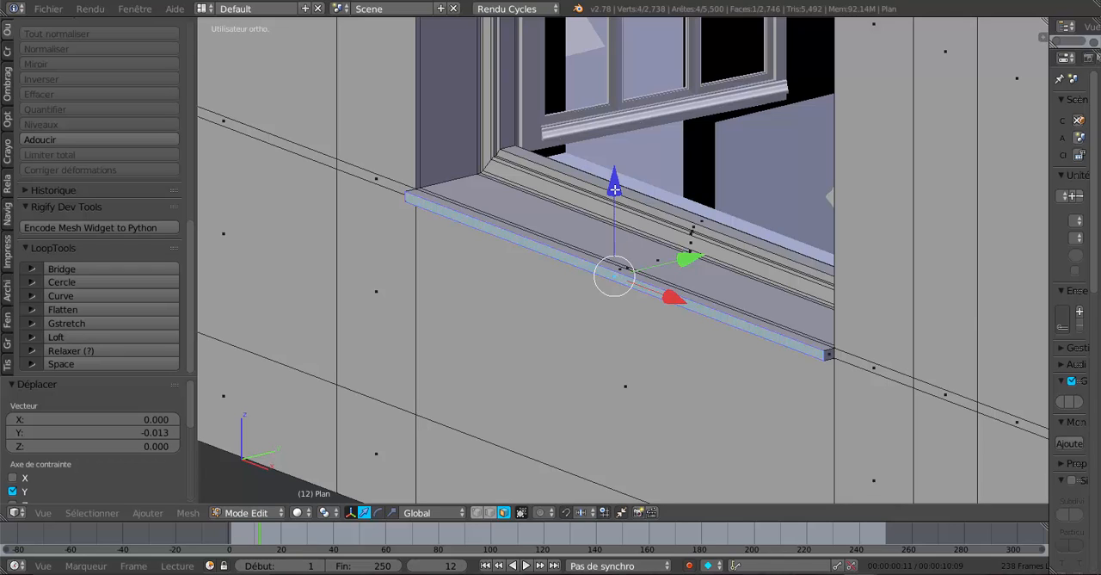
pyautogui.moveTo(614, 188); pyautogui.dragTo(625, 275)
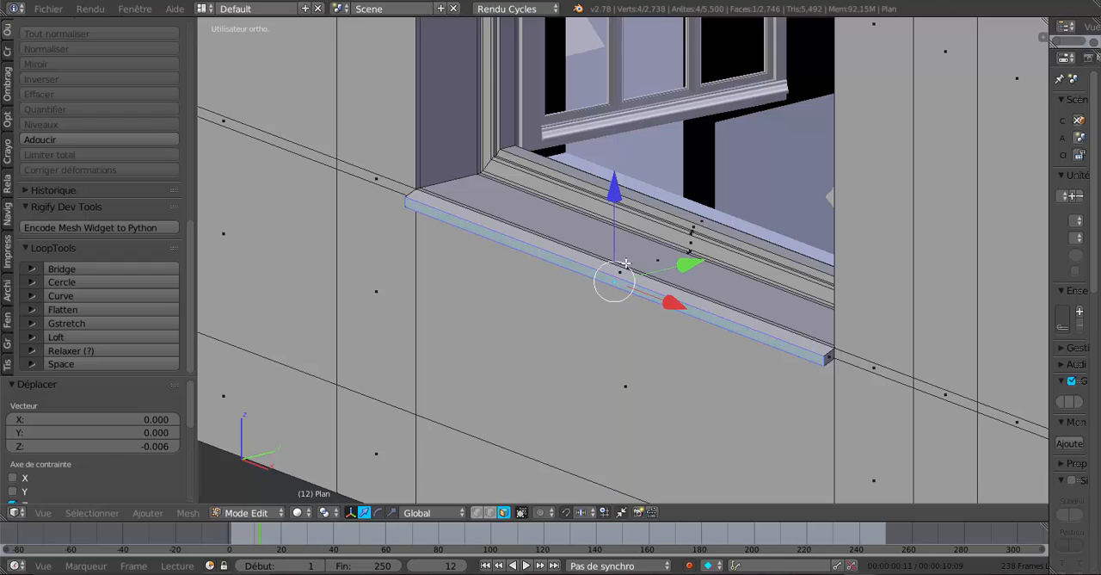
pyautogui.keyDown('shift'); pyautogui.rightClick(628, 268); pyautogui.keyUp('shift')
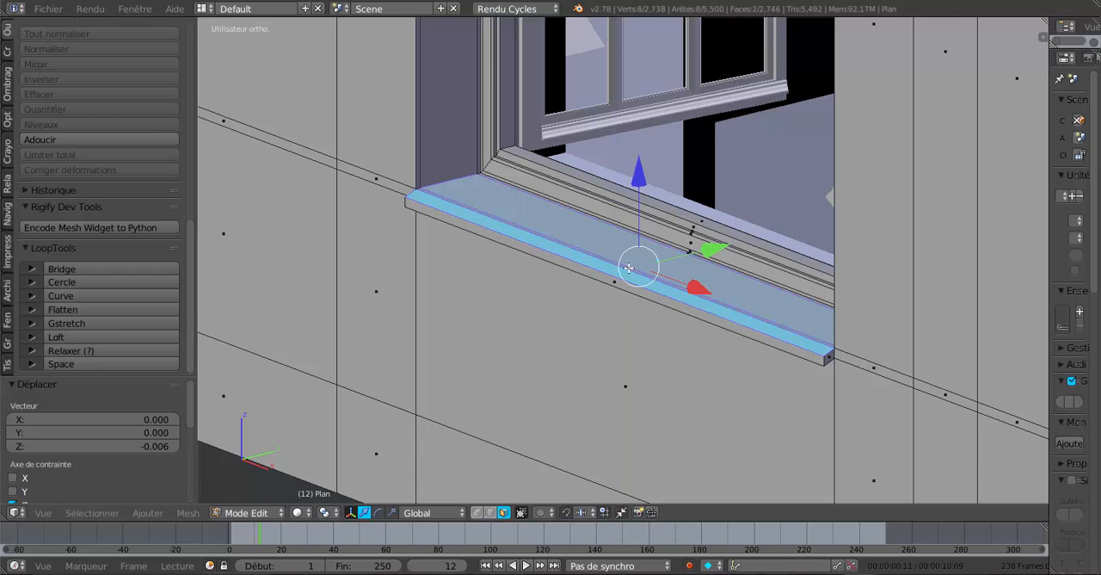
pyautogui.keyDown('shift'); pyautogui.rightClick(629, 268); pyautogui.keyUp('shift')
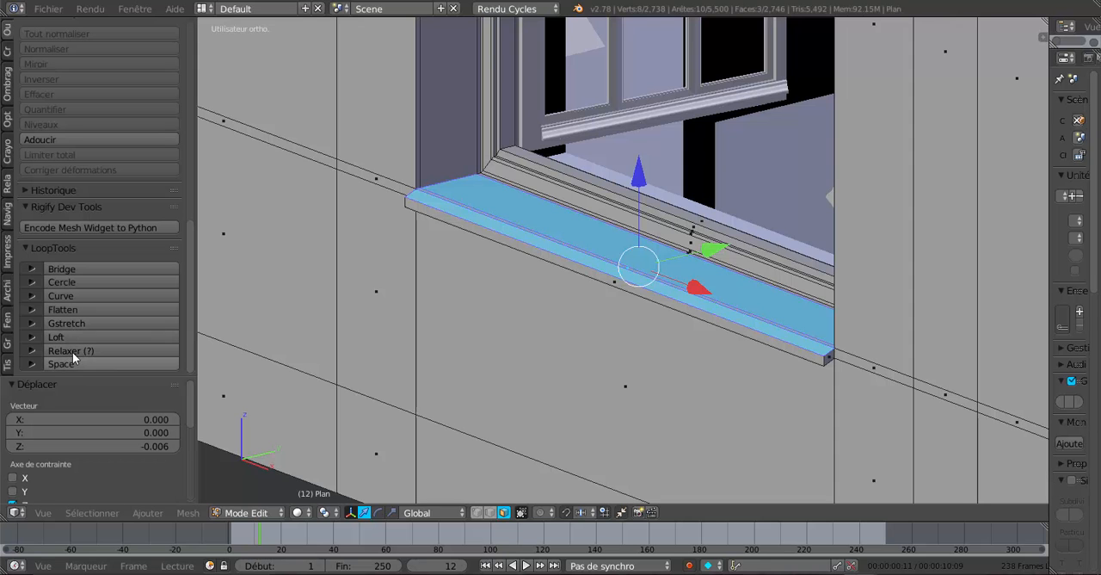
pyautogui.click(73, 309)
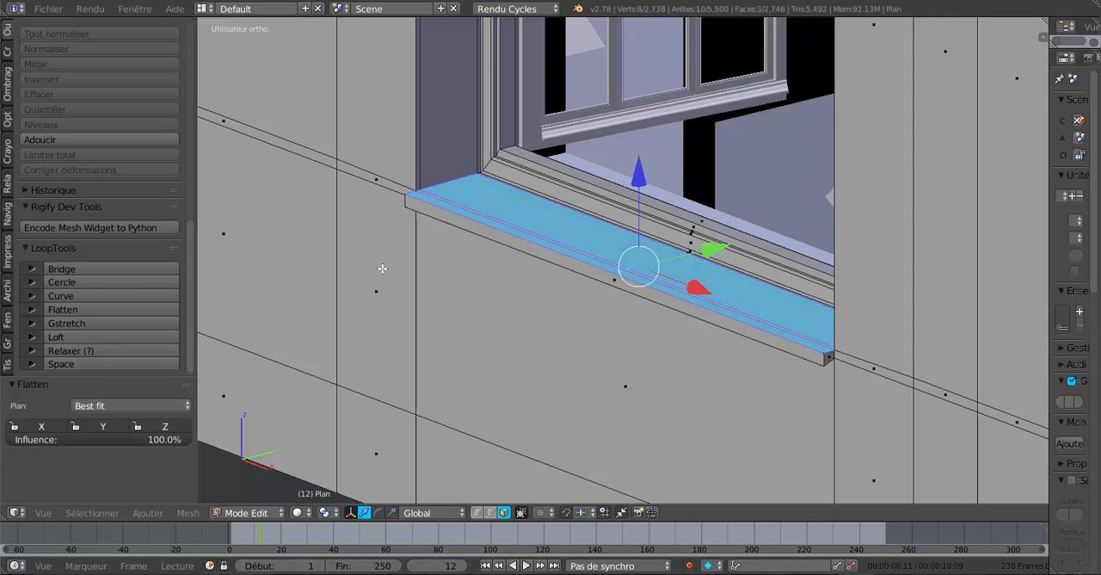
pyautogui.scroll(-2, 382, 268)
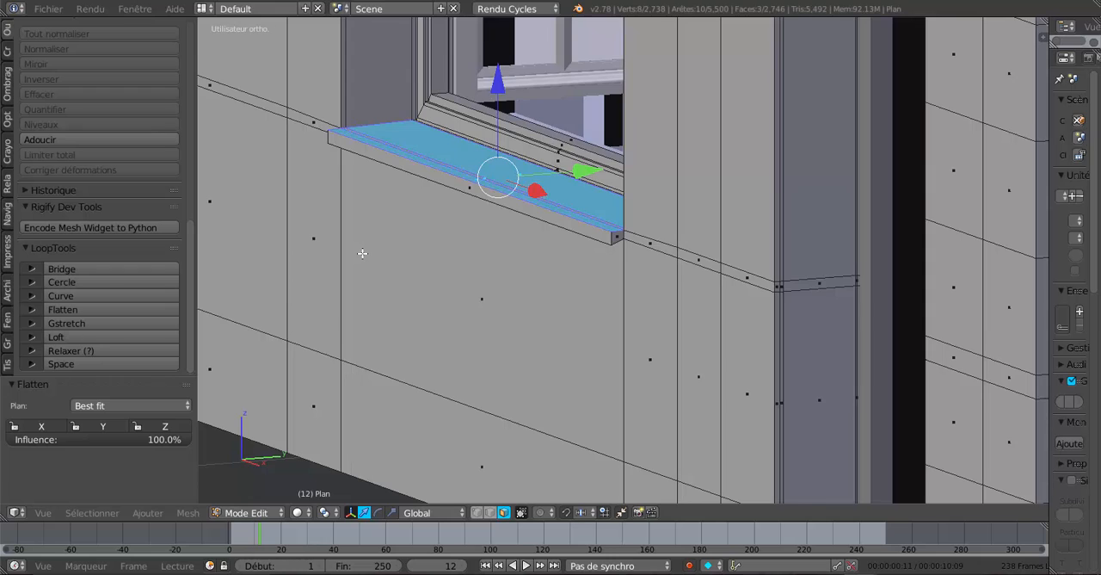
pyautogui.scroll(1, 362, 253)
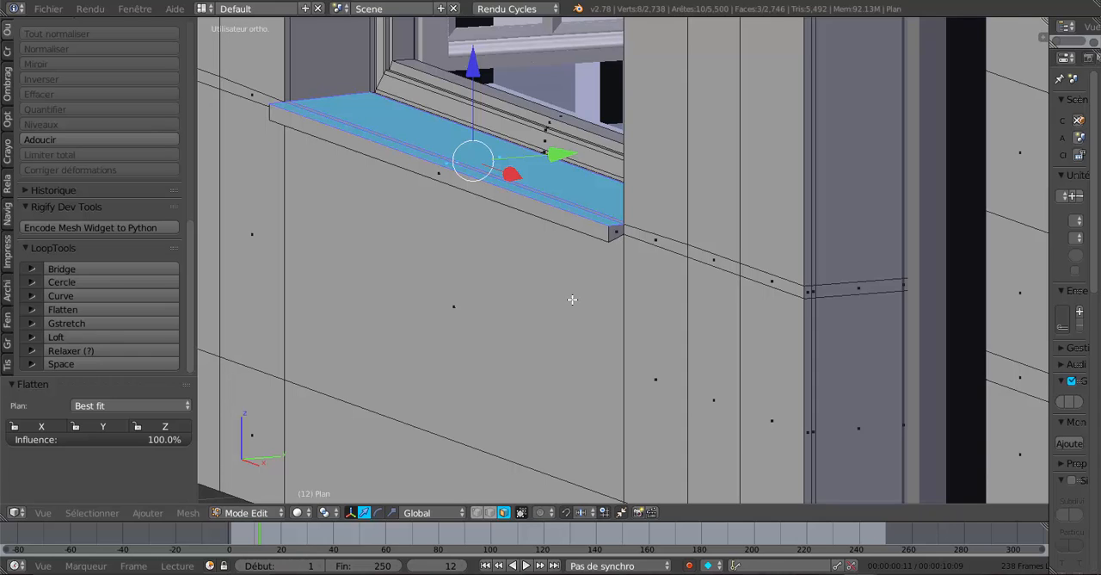
# Undo the flattening, the top face selection and the lowering of the sill's front face.
pyautogui.hotkey('ctrl', 'z')
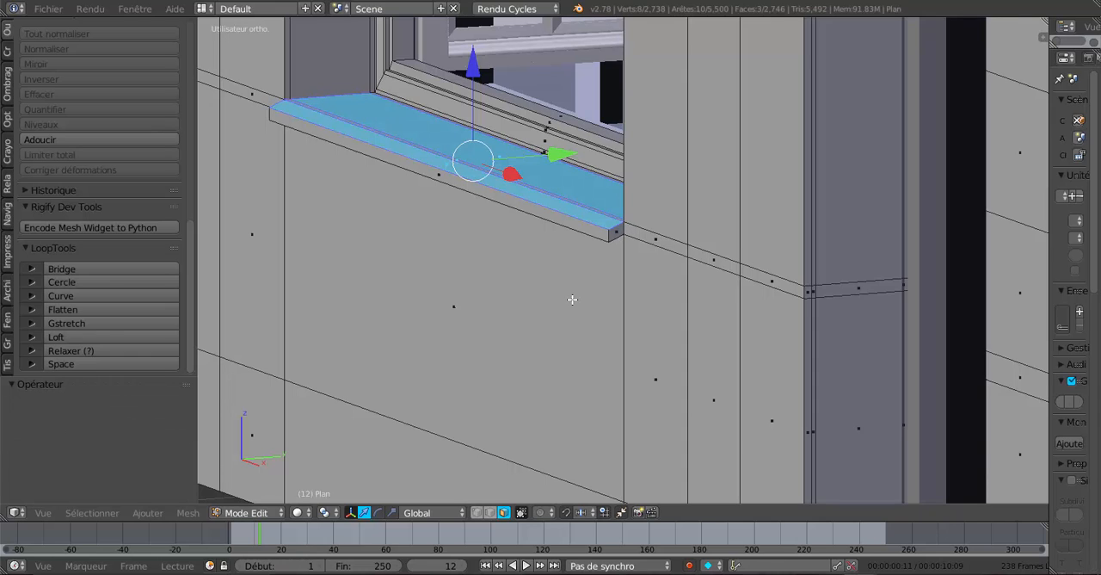
pyautogui.hotkey('ctrl', 'z')
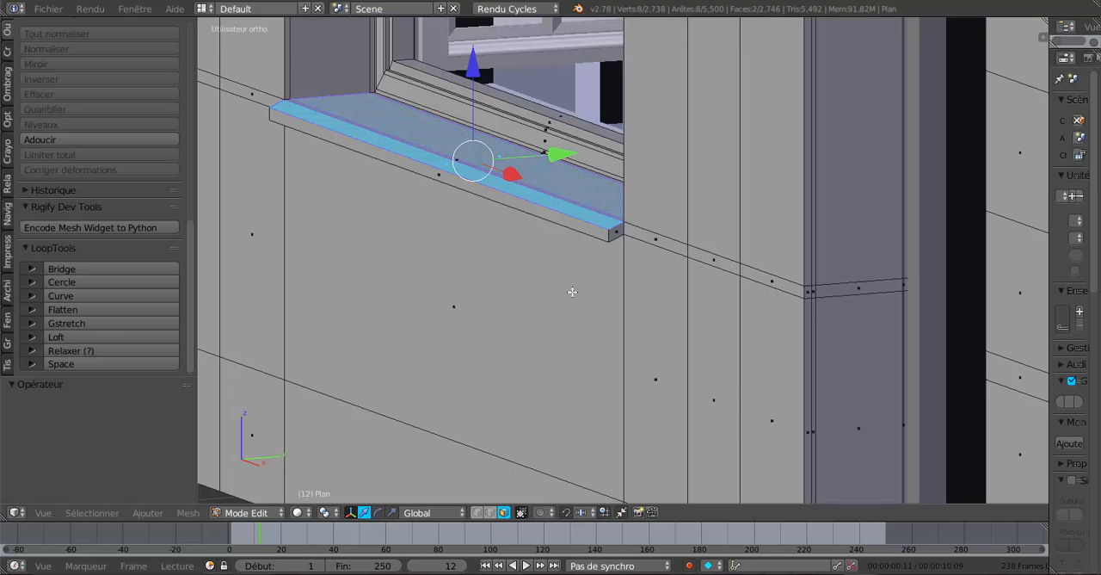
pyautogui.hotkey('ctrl', 'z')
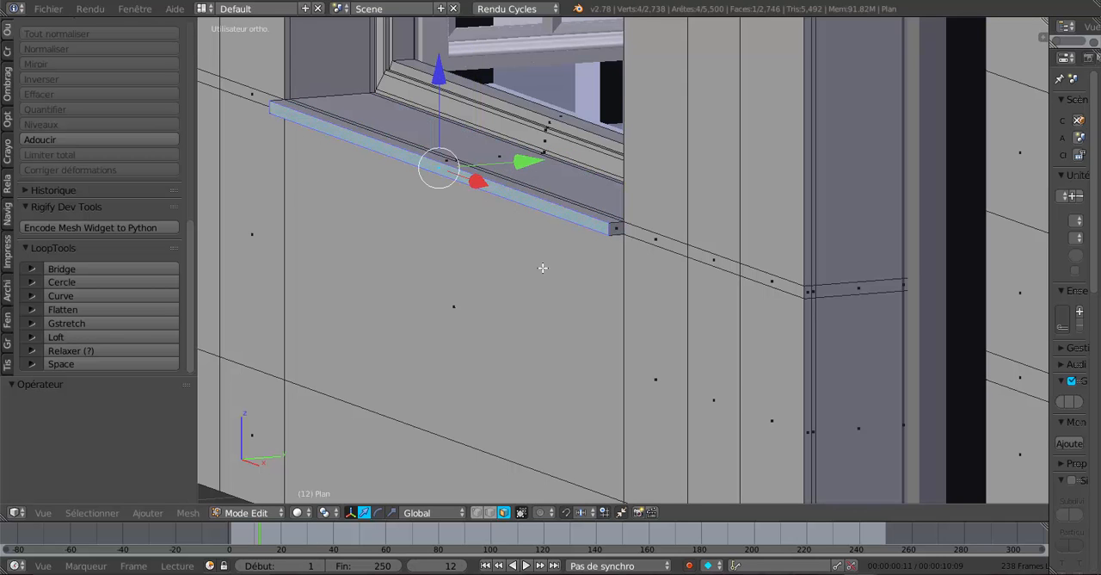
# Select the three top faces of the window sill and rotate them 6.324° about the global X axis.
pyautogui.moveTo(544, 272); pyautogui.dragTo(548, 292, button='middle')
pyautogui.rightClick(489, 256)
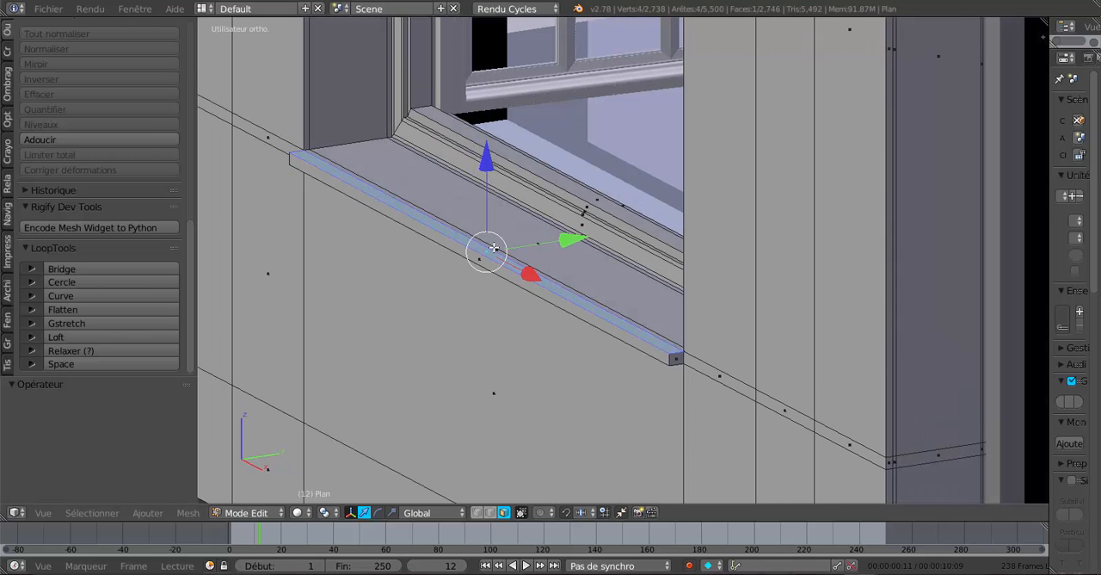
pyautogui.keyDown('shift'); pyautogui.rightClick(494, 252); pyautogui.keyUp('shift')
pyautogui.keyDown('shift'); pyautogui.rightClick(521, 246); pyautogui.keyUp('shift')
pyautogui.moveTo(521, 246); pyautogui.dragTo(527, 316, button='middle')
pyautogui.scroll(2, 526, 289)
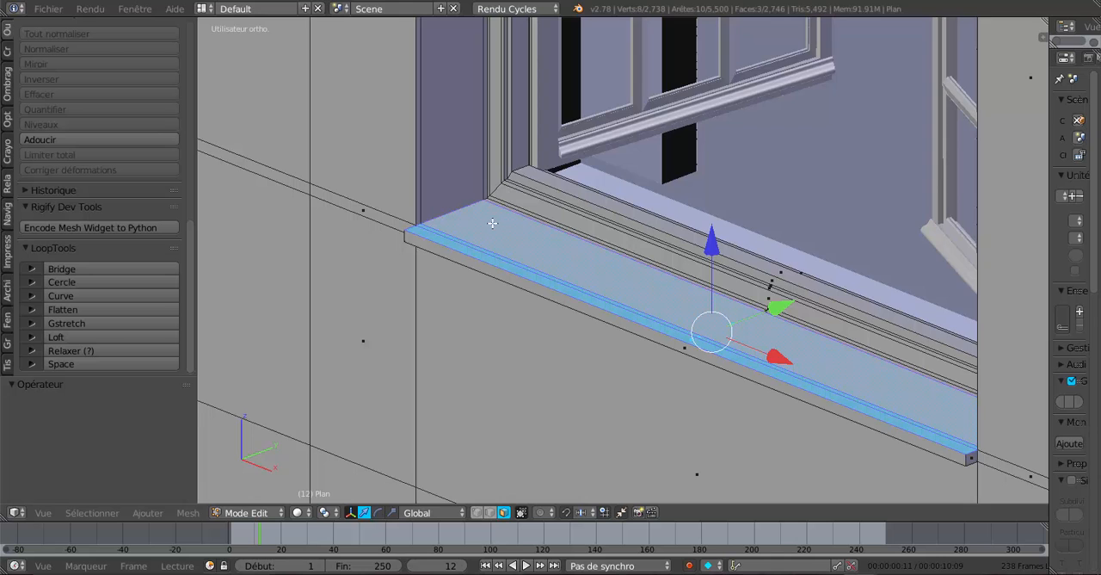
pyautogui.moveTo(492, 222); pyautogui.dragTo(479, 226, button='middle')
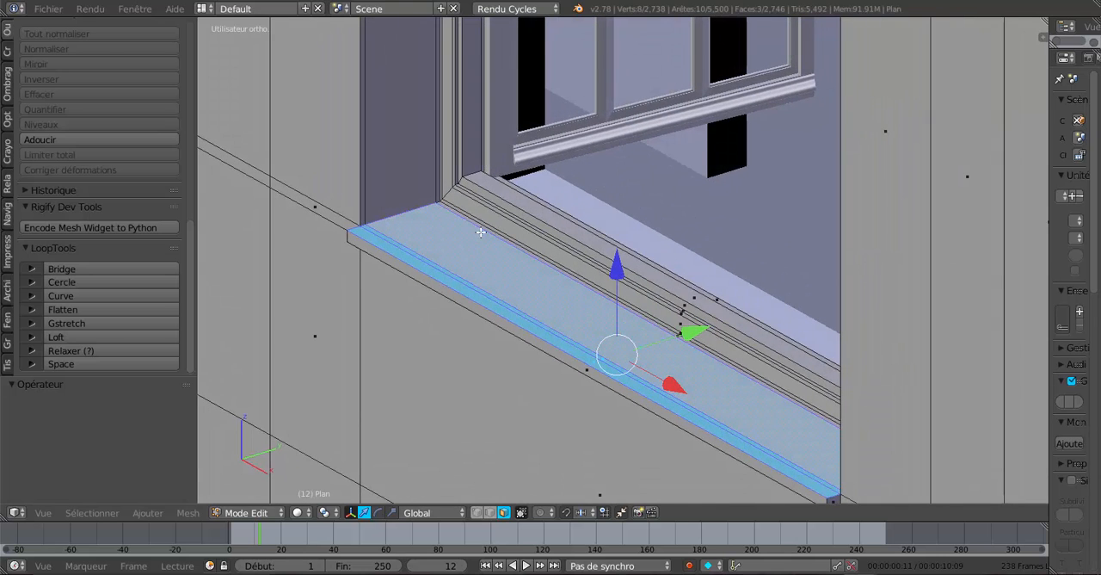
pyautogui.scroll(2, 481, 231)
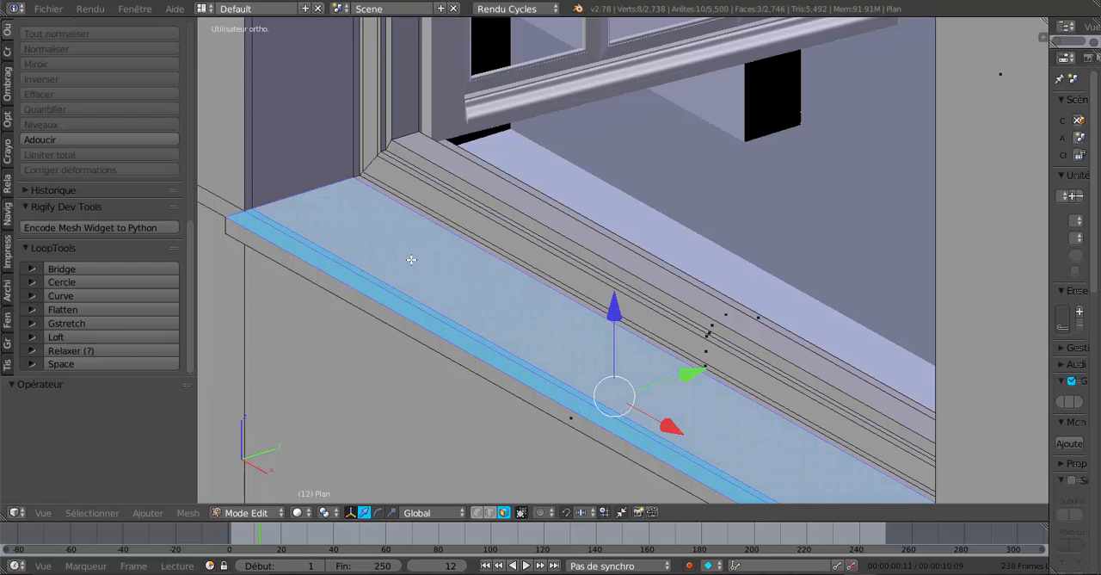
pyautogui.scroll(-2, 418, 260)
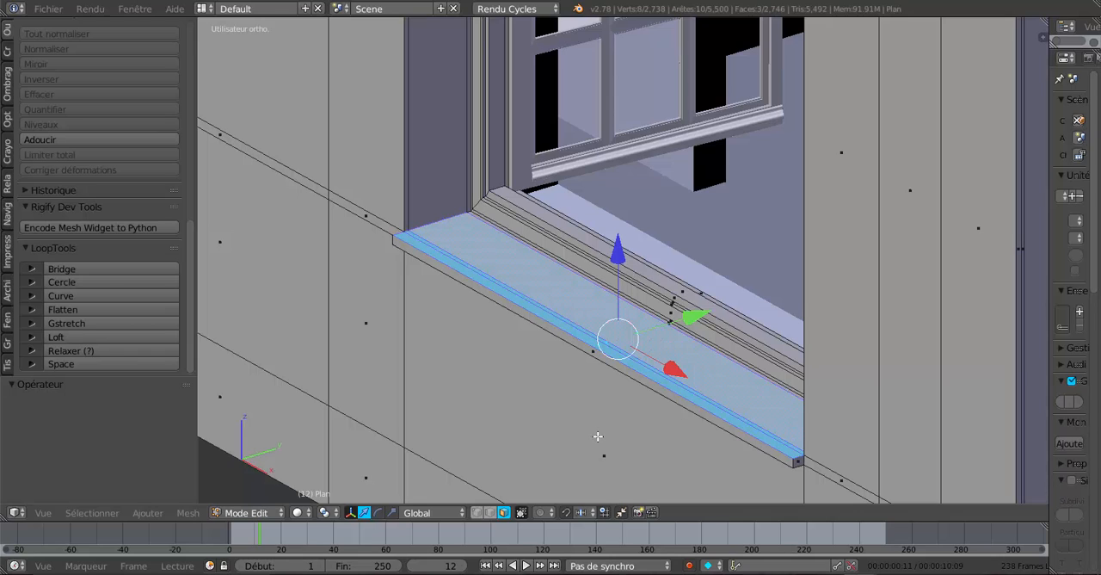
pyautogui.press('r')
pyautogui.press('x')
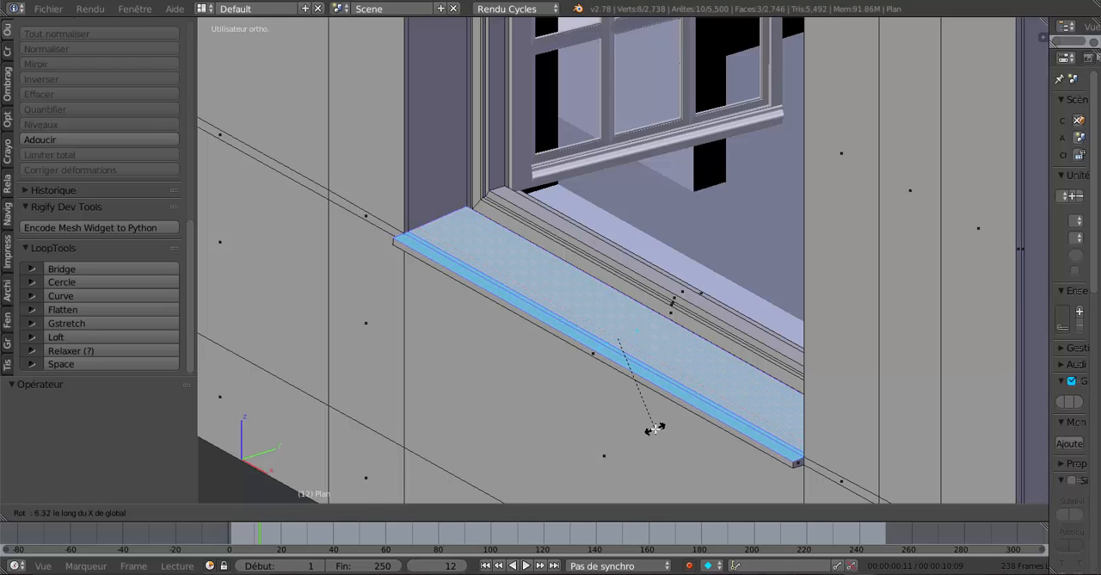
pyautogui.click(655, 428)
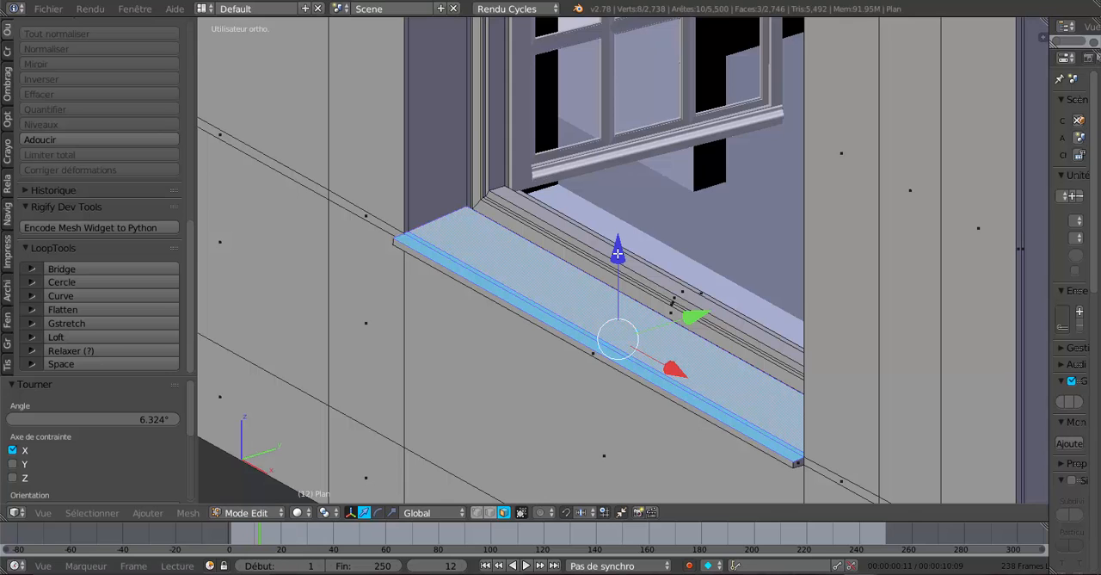
# Lower the sill's top faces along Z by 0.004 and another 0.001, and switch to edge selection.
pyautogui.moveTo(618, 254); pyautogui.dragTo(622, 288)
pyautogui.scroll(4, 478, 245)
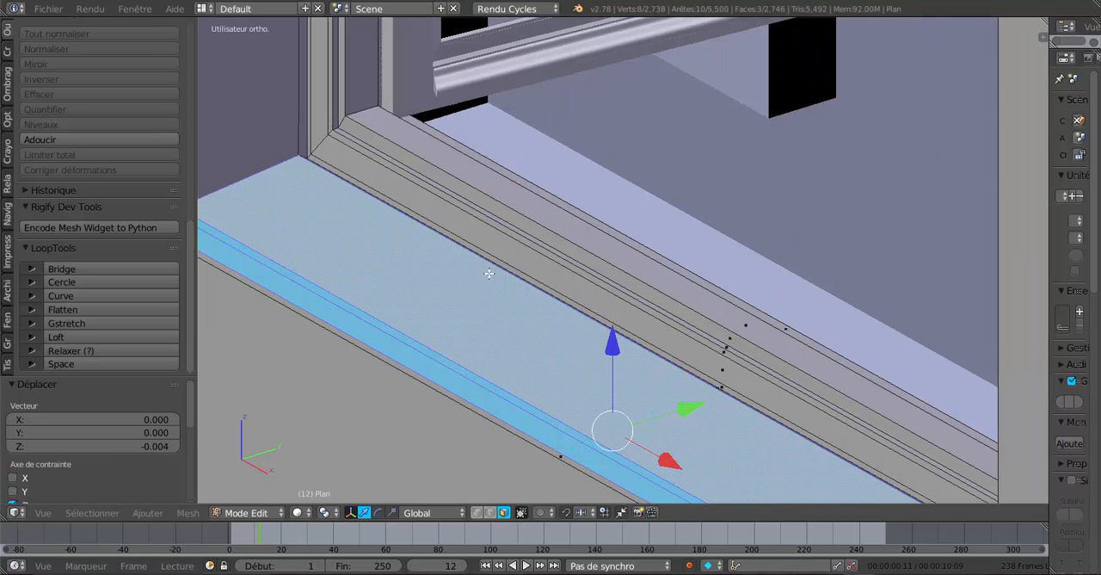
pyautogui.moveTo(610, 351); pyautogui.dragTo(612, 350)
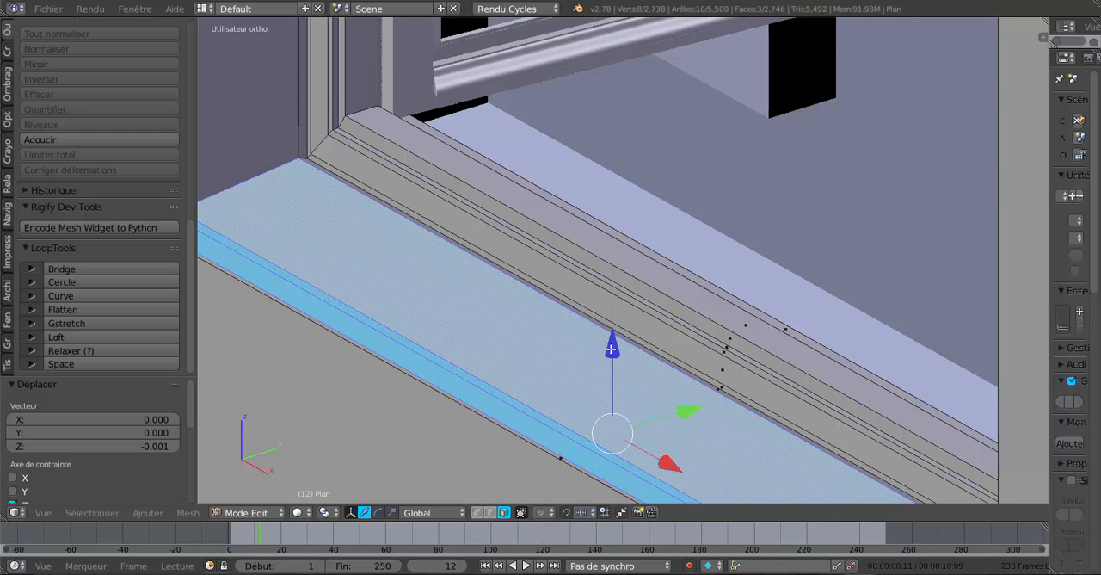
pyautogui.scroll(-3, 613, 351)
pyautogui.moveTo(626, 357); pyautogui.dragTo(675, 339, button='middle')
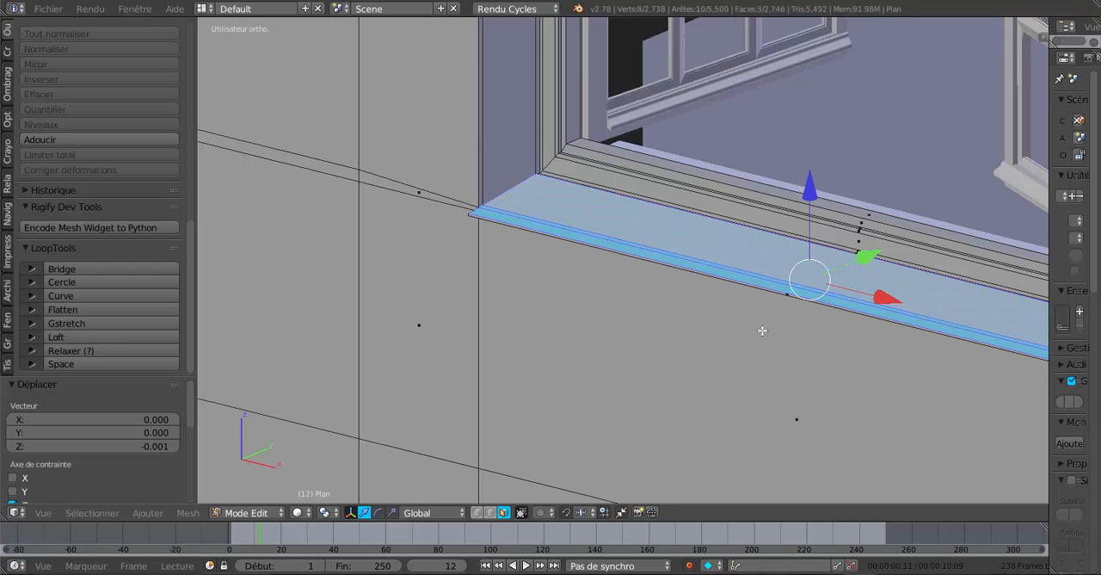
pyautogui.click(490, 512)
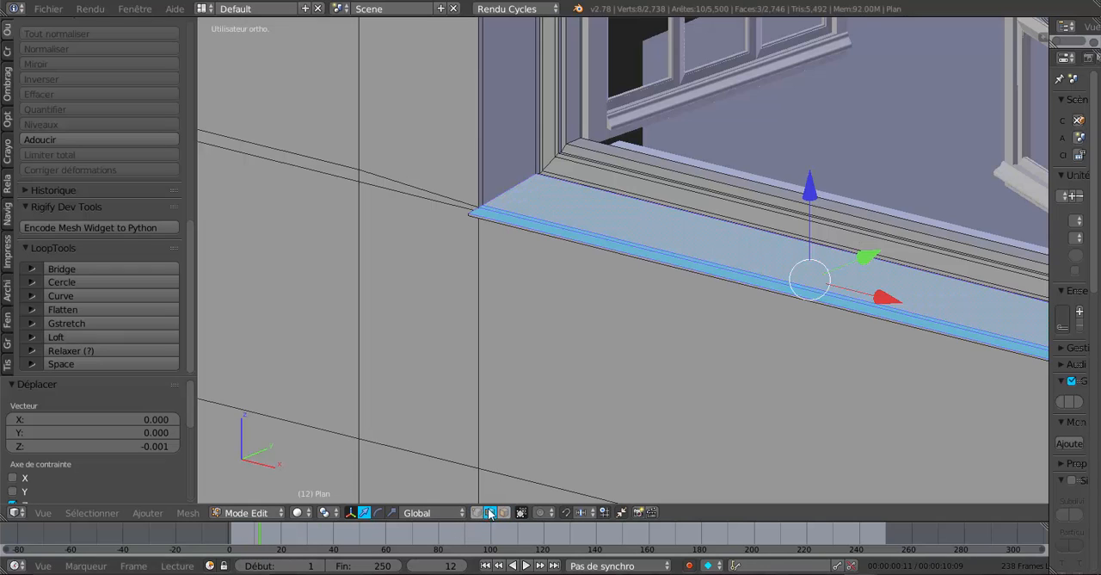
# Try to lower only the sill's bottom front edge along Z.
pyautogui.rightClick(756, 298)
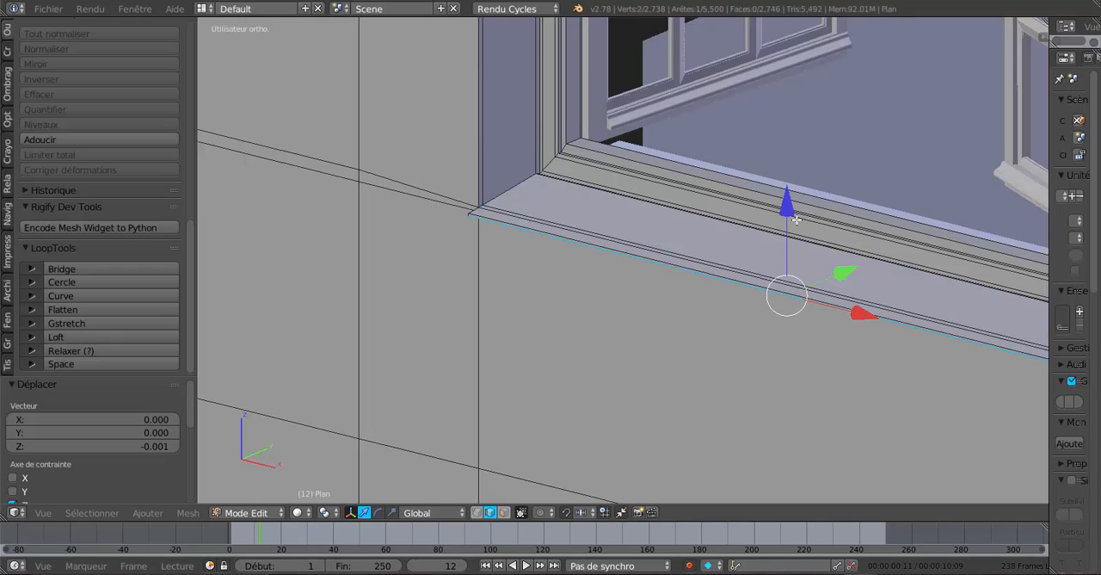
pyautogui.keyDown('shift'); pyautogui.moveTo(783, 284); pyautogui.dragTo(624, 258, button='middle'); pyautogui.keyUp('shift')
pyautogui.moveTo(636, 199); pyautogui.dragTo(638, 206)
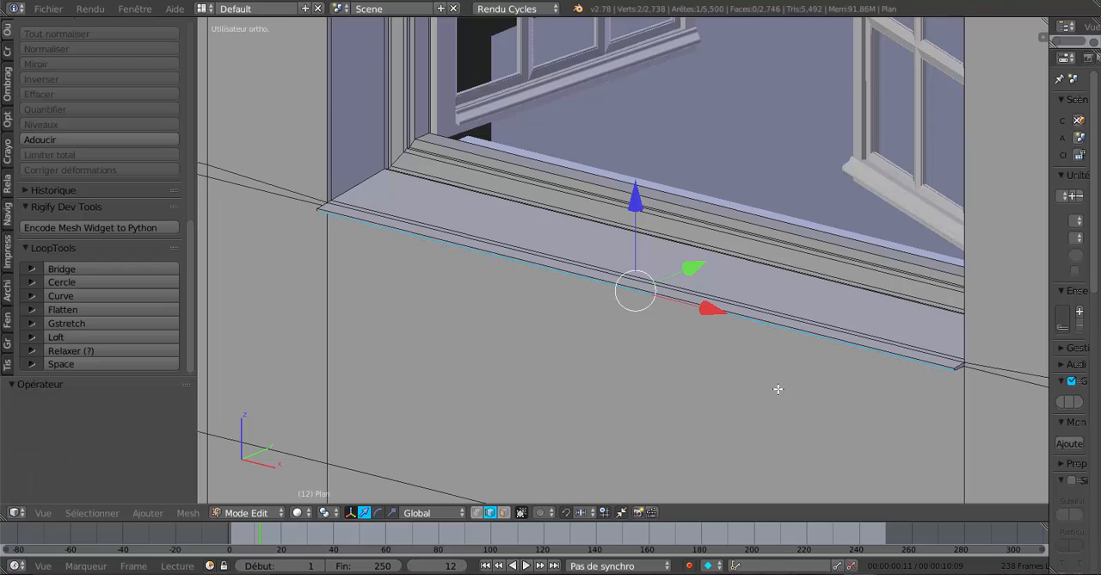
# Select the edge loop running along the sill's bottom edge and the adjoining walls, and lower it 0.006 along Z.
pyautogui.click(888, 398)
pyautogui.keyDown('alt'); pyautogui.rightClick(1002, 383); pyautogui.keyUp('alt')
pyautogui.scroll(-1, 717, 415)
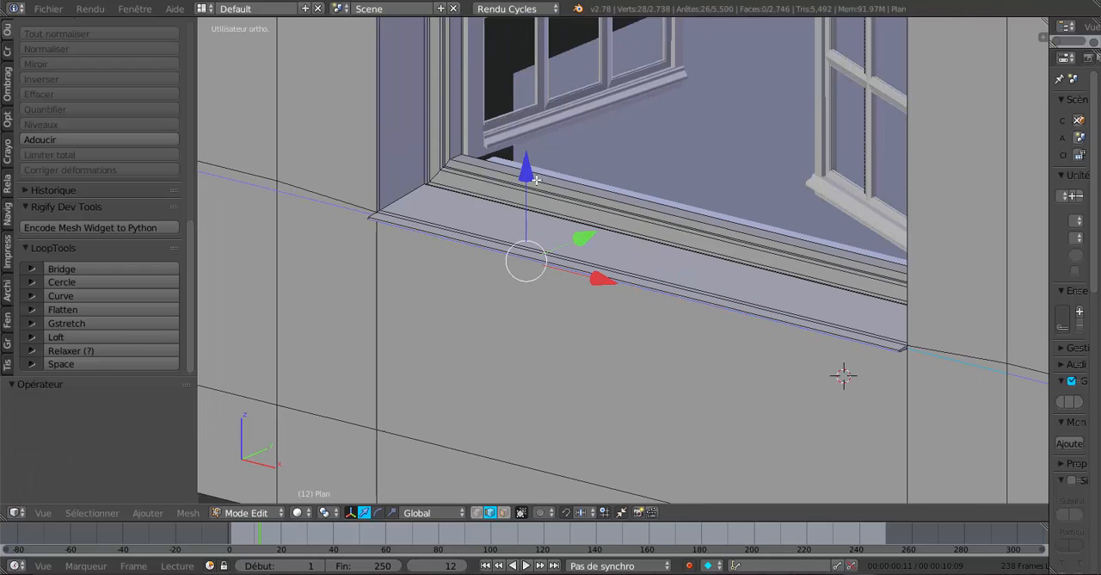
pyautogui.press('g')
pyautogui.press('z')
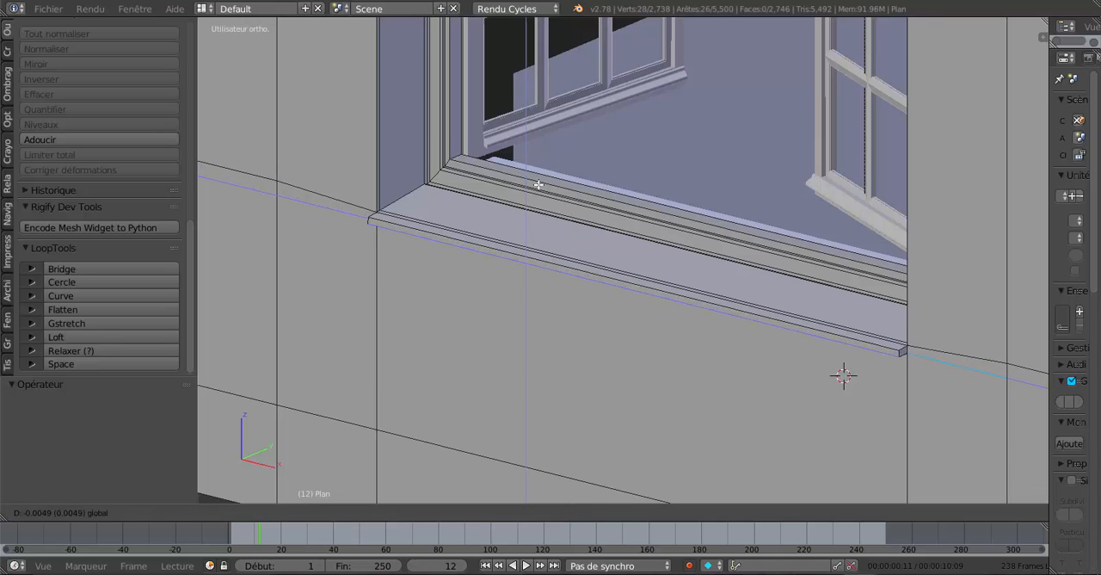
pyautogui.click(539, 184)
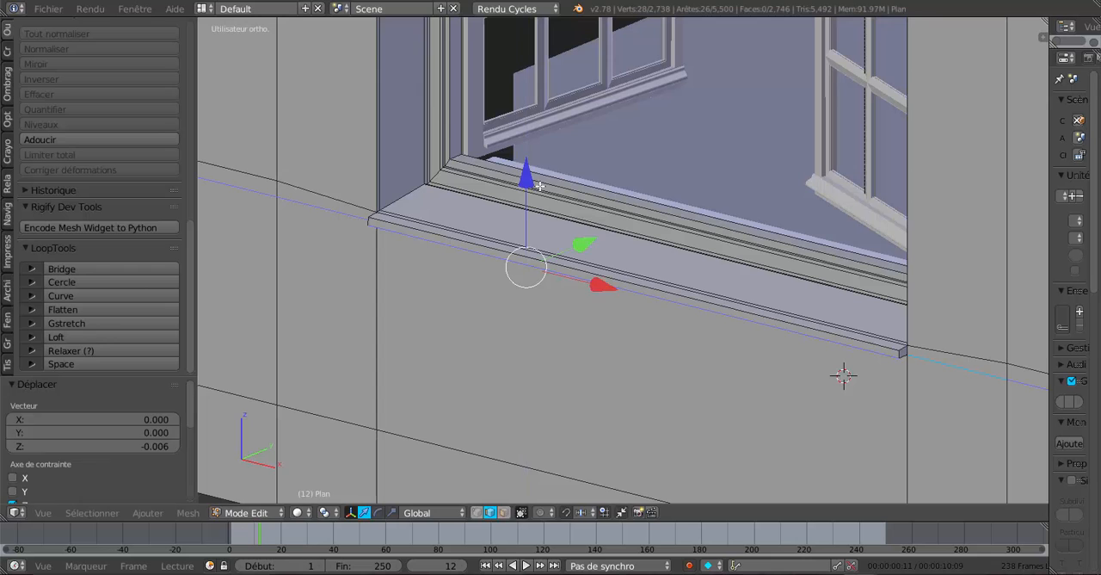
# Select the horizontal edge loop just below the window on the neighbouring front wall.
pyautogui.press('Tab')
pyautogui.scroll(-3, 540, 185)
pyautogui.moveTo(616, 292); pyautogui.dragTo(598, 303, button='middle')
pyautogui.press('Tab')
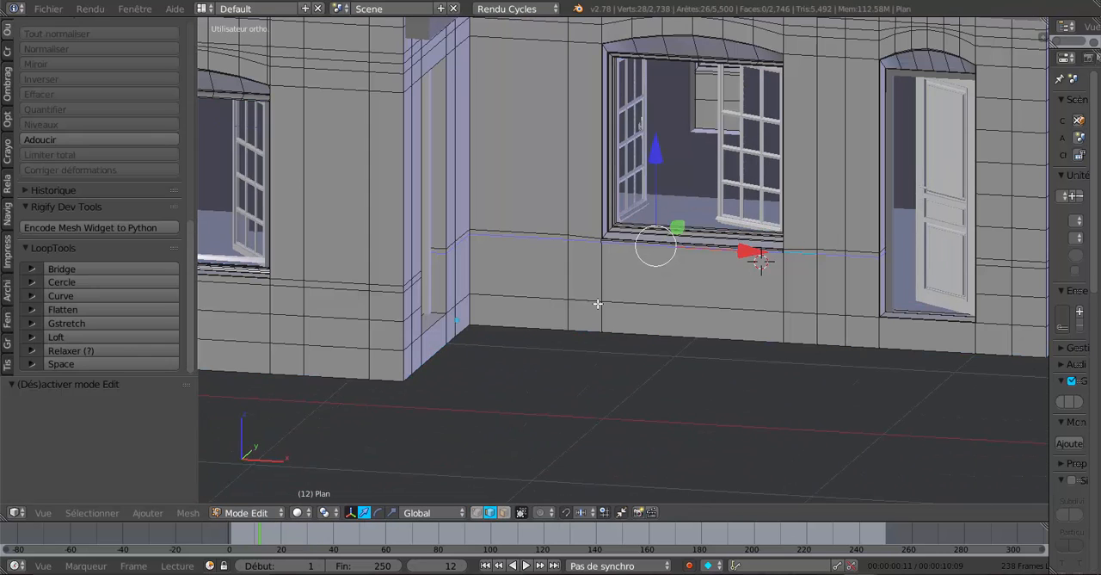
pyautogui.moveTo(472, 293); pyautogui.dragTo(646, 327, button='middle')
pyautogui.scroll(2, 647, 327)
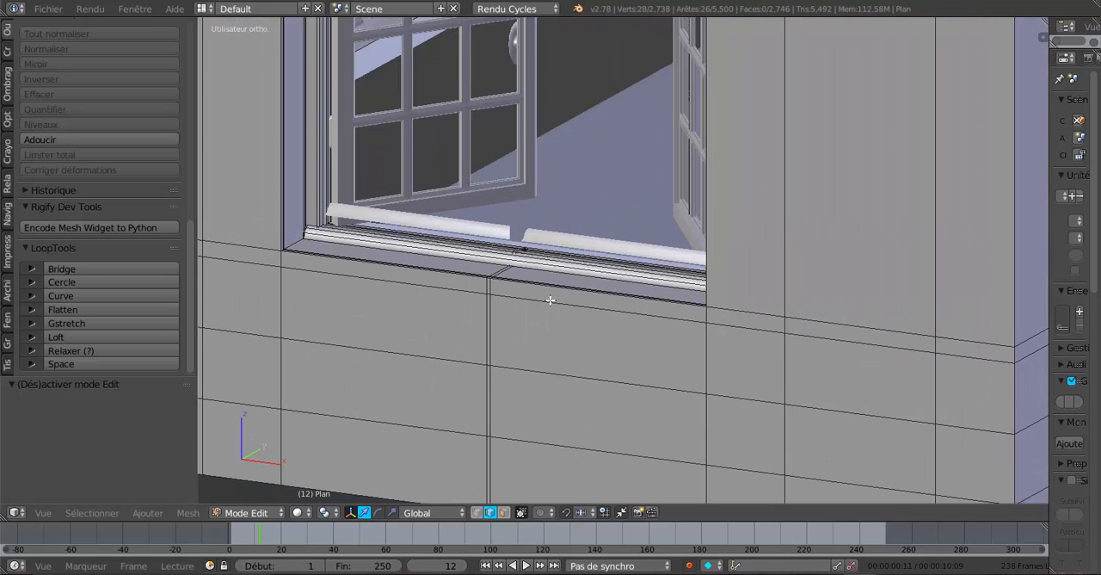
pyautogui.hotkey('ctrl', 'r')
pyautogui.scroll(-4, 550, 299)
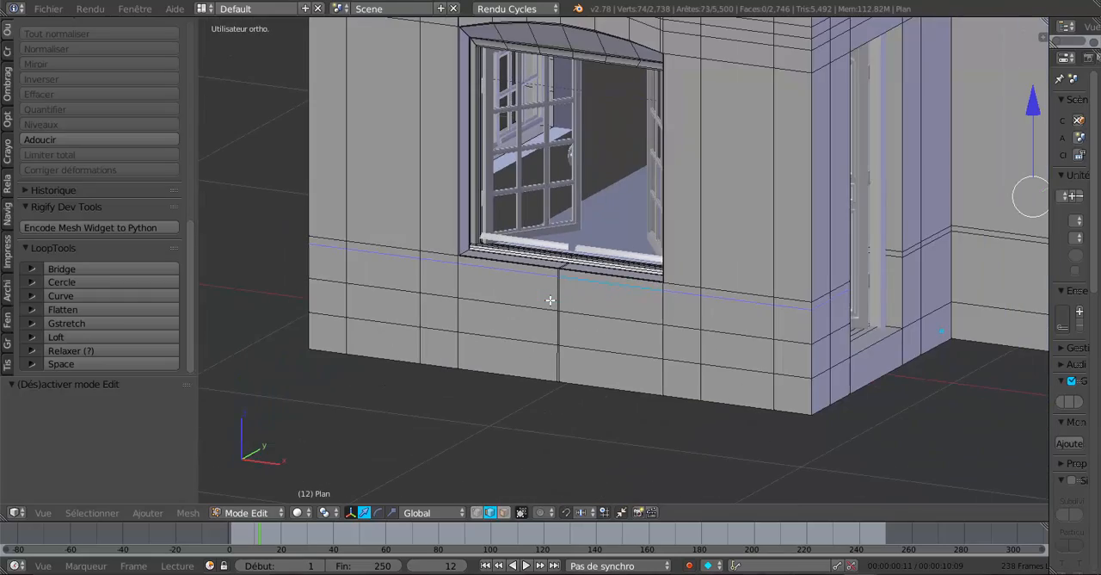
# Examine the selected edge loop's path around the house in wireframe and solid display, including where it meets the other windows.
pyautogui.press('z')
pyautogui.scroll(-3, 568, 307)
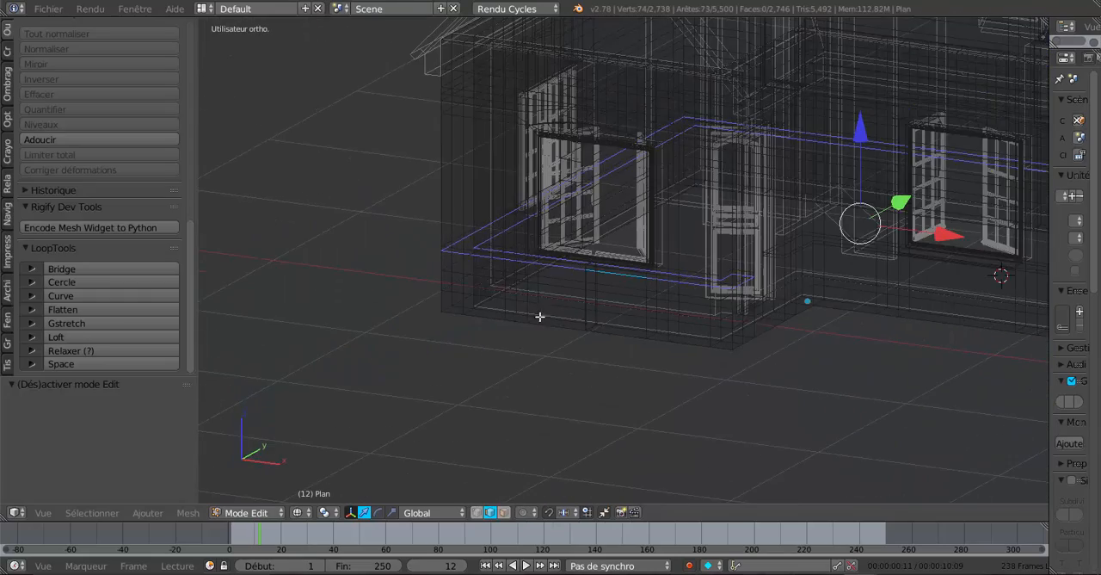
pyautogui.moveTo(542, 315); pyautogui.dragTo(405, 305, button='middle')
pyautogui.scroll(1, 469, 341)
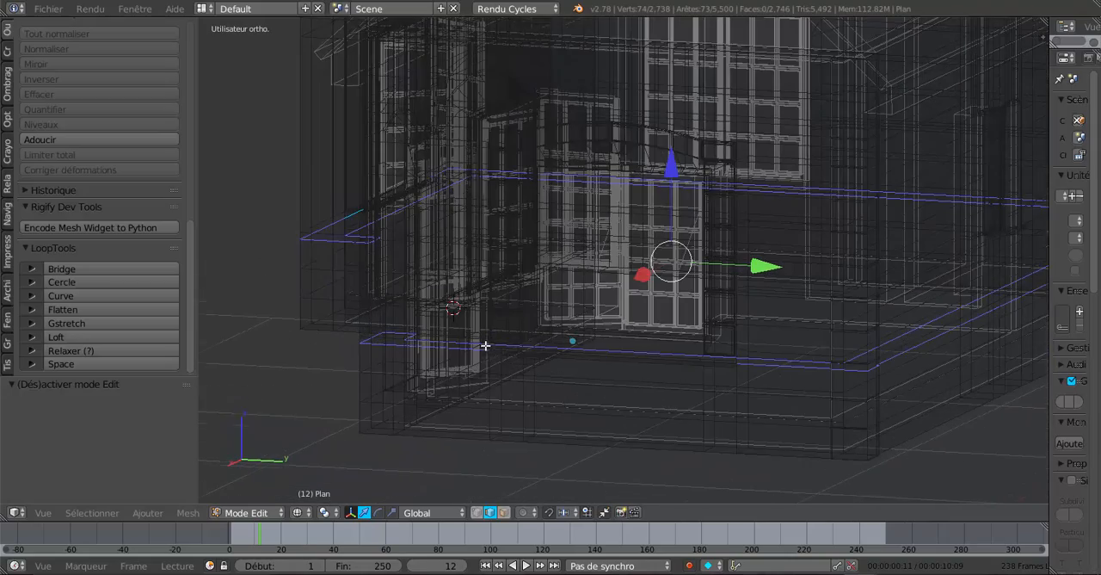
pyautogui.scroll(2, 491, 367)
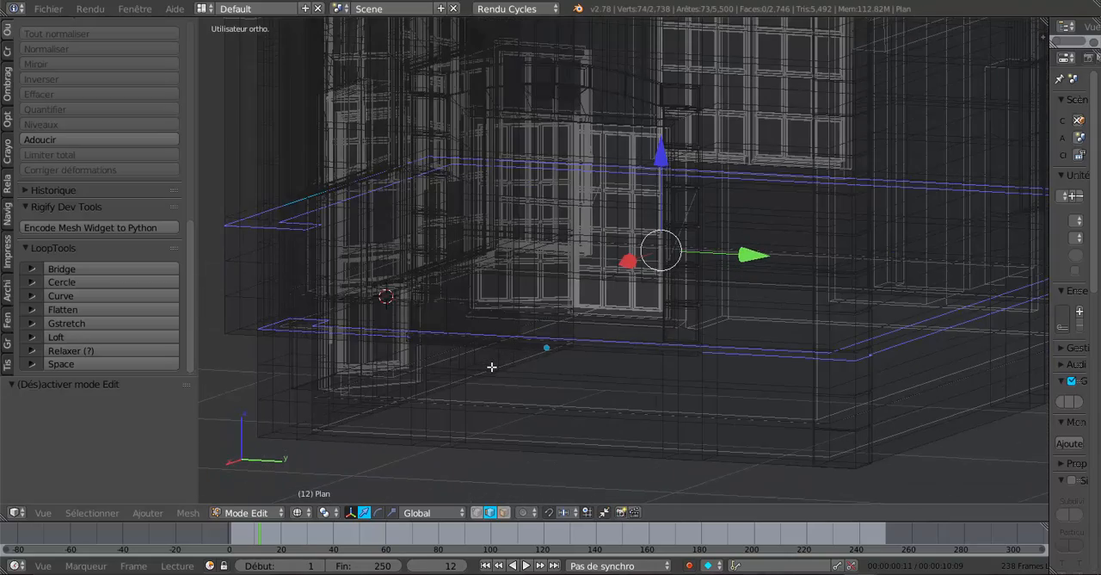
pyautogui.scroll(1, 492, 367)
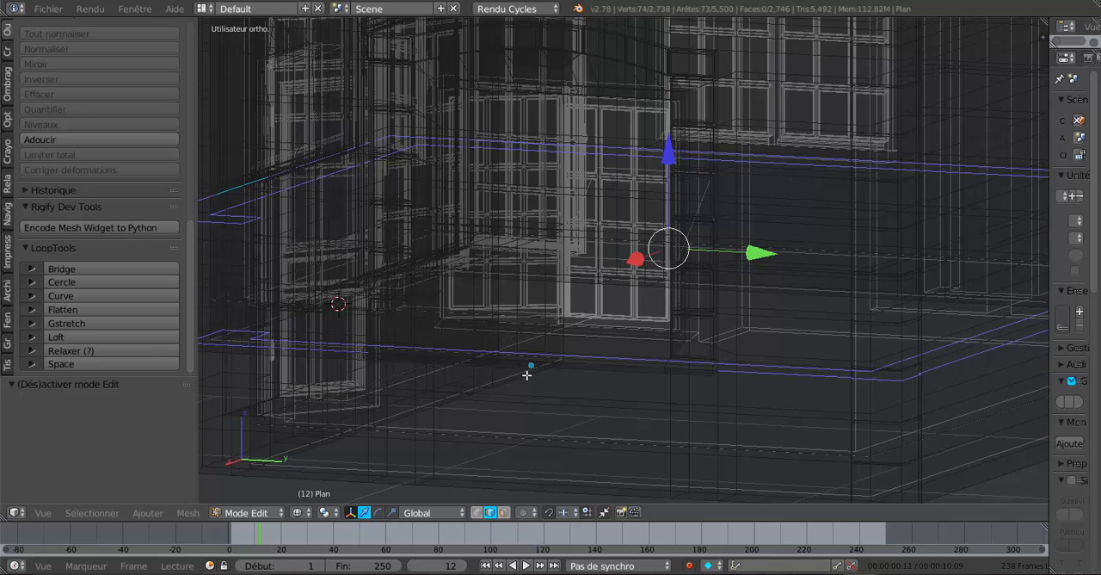
pyautogui.moveTo(527, 375); pyautogui.dragTo(518, 375, button='middle')
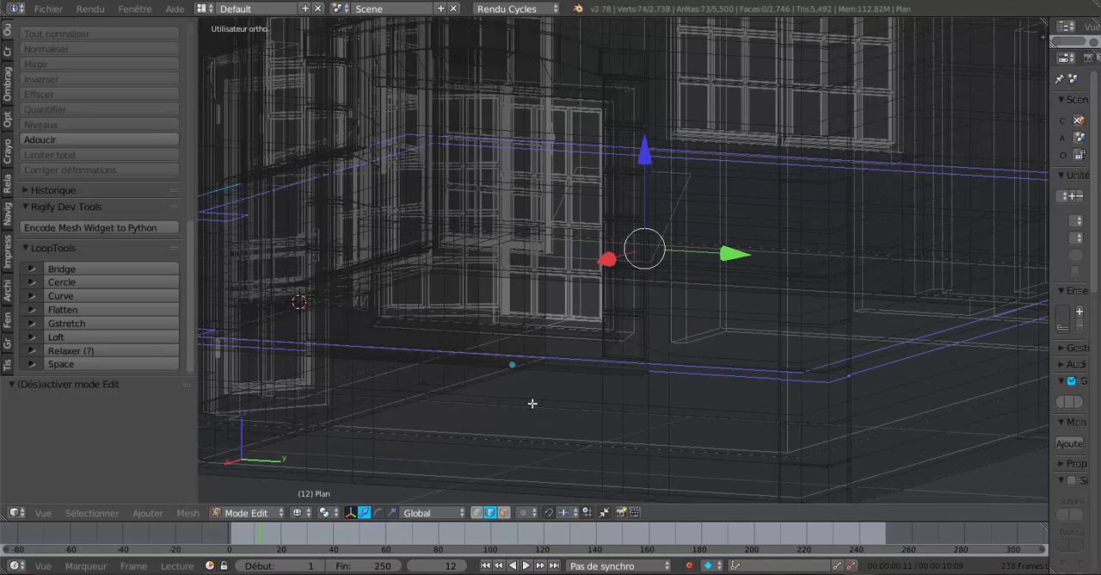
pyautogui.press('z')
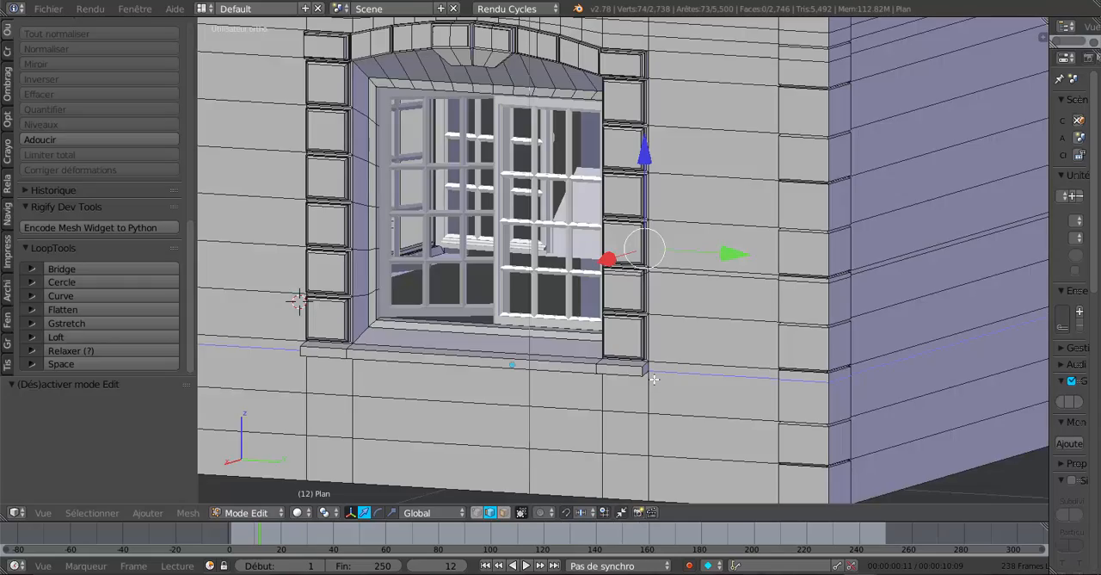
pyautogui.press('z')
pyautogui.scroll(-4, 654, 379)
pyautogui.moveTo(580, 384); pyautogui.dragTo(876, 386, button='middle')
pyautogui.moveTo(680, 373); pyautogui.dragTo(479, 379, button='middle')
pyautogui.press('z')
pyautogui.scroll(6, 553, 364)
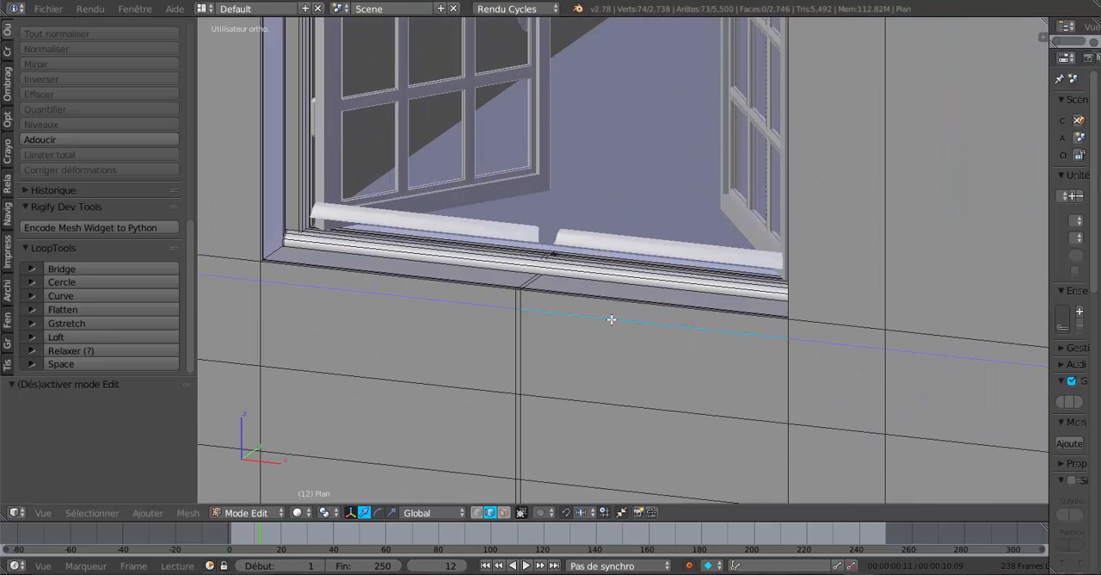
# Select only the three loop edges beneath the window opening and raise them 0.012 and another 0.003 along Z.
pyautogui.rightClick(611, 319)
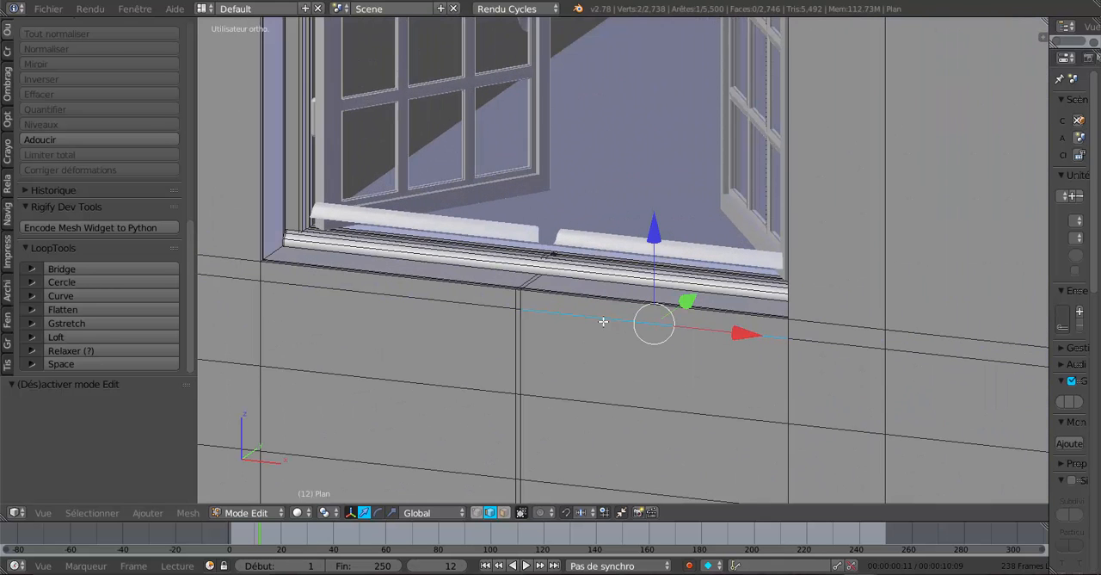
pyautogui.keyDown('shift'); pyautogui.rightClick(518, 311); pyautogui.keyUp('shift')
pyautogui.keyDown('shift'); pyautogui.rightClick(518, 309); pyautogui.keyUp('shift')
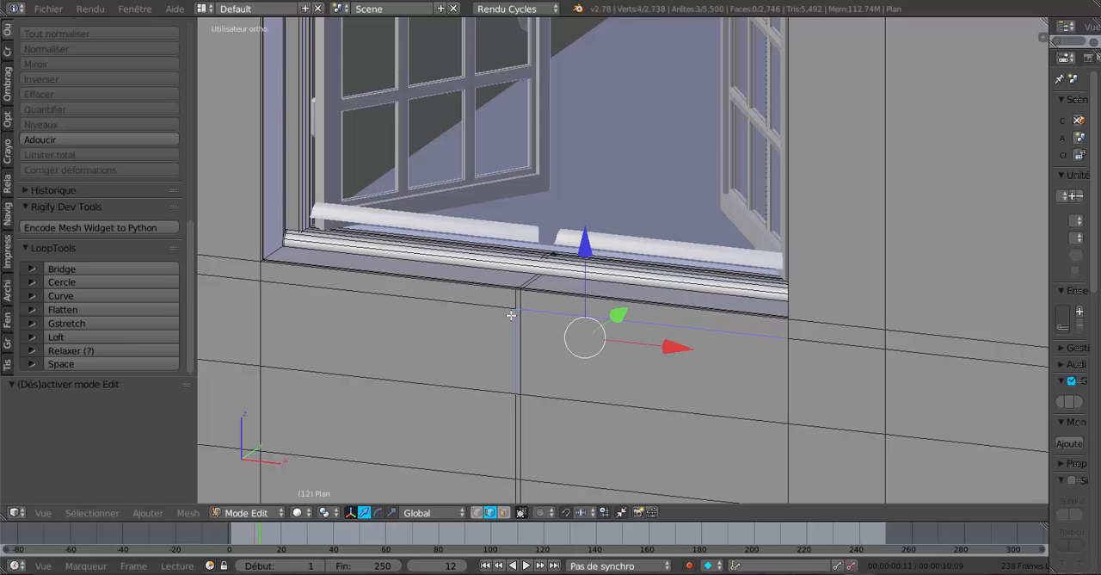
pyautogui.keyDown('shift'); pyautogui.rightClick(507, 317); pyautogui.keyUp('shift')
pyautogui.keyDown('shift'); pyautogui.rightClick(486, 310); pyautogui.keyUp('shift')
pyautogui.moveTo(583, 356); pyautogui.dragTo(801, 349, button='middle')
pyautogui.moveTo(606, 343); pyautogui.dragTo(567, 286, button='middle')
pyautogui.moveTo(588, 199); pyautogui.dragTo(590, 191)
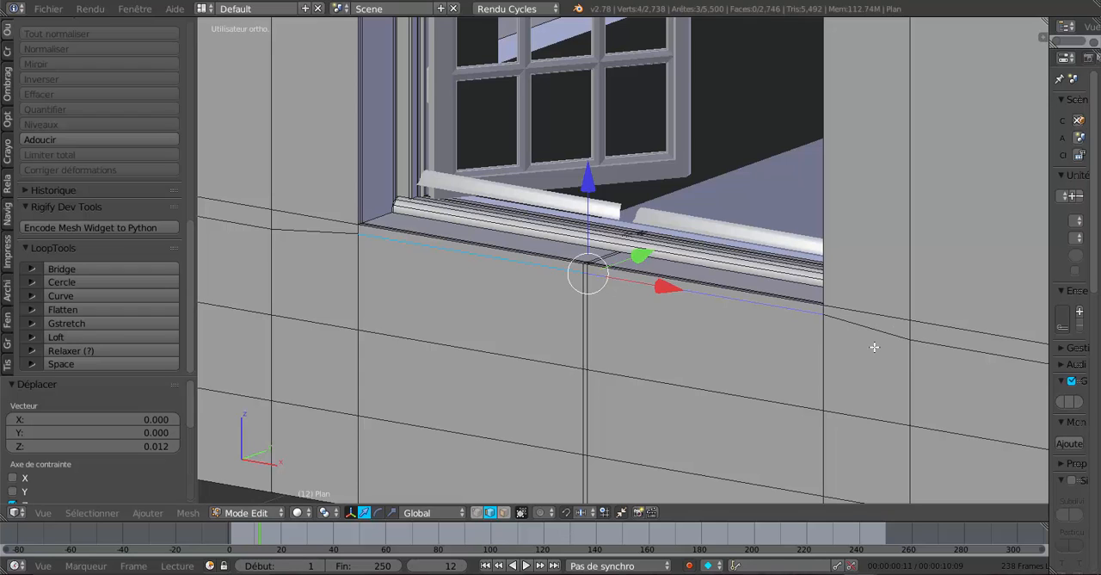
pyautogui.moveTo(660, 352); pyautogui.dragTo(585, 333, button='middle')
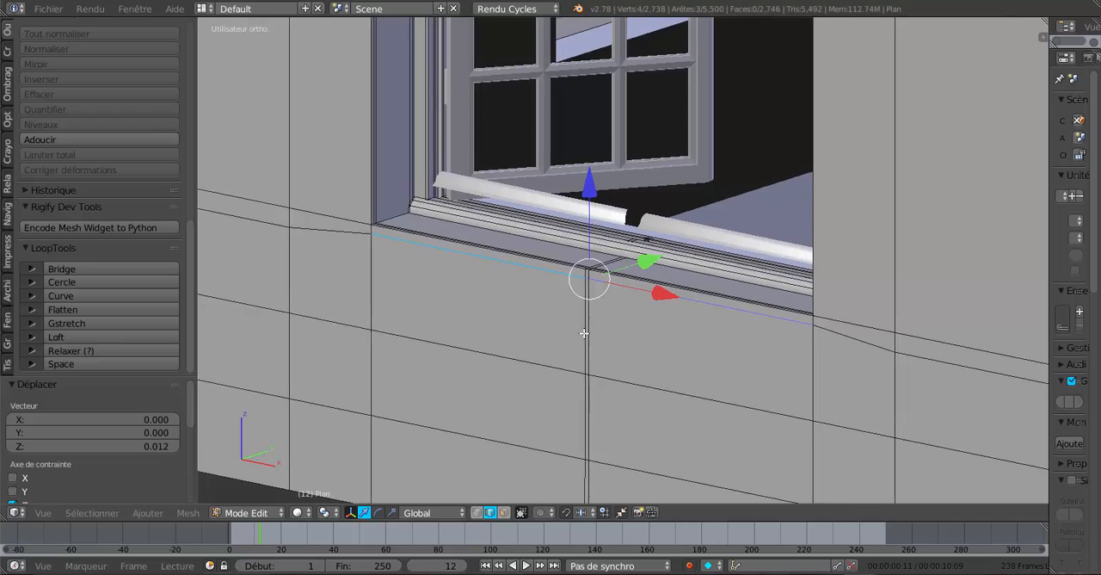
pyautogui.scroll(2, 584, 333)
pyautogui.moveTo(574, 196); pyautogui.dragTo(578, 197)
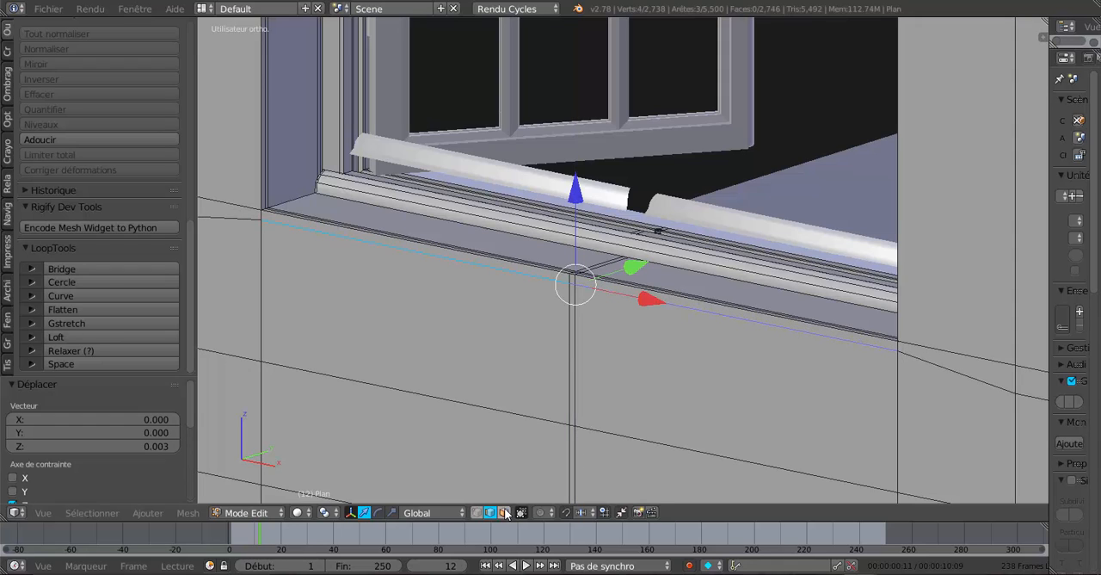
# Select the three narrow faces directly below the window opening and extrude them outward by 0.012 along negative Y.
pyautogui.press('a')
pyautogui.rightClick(433, 256)
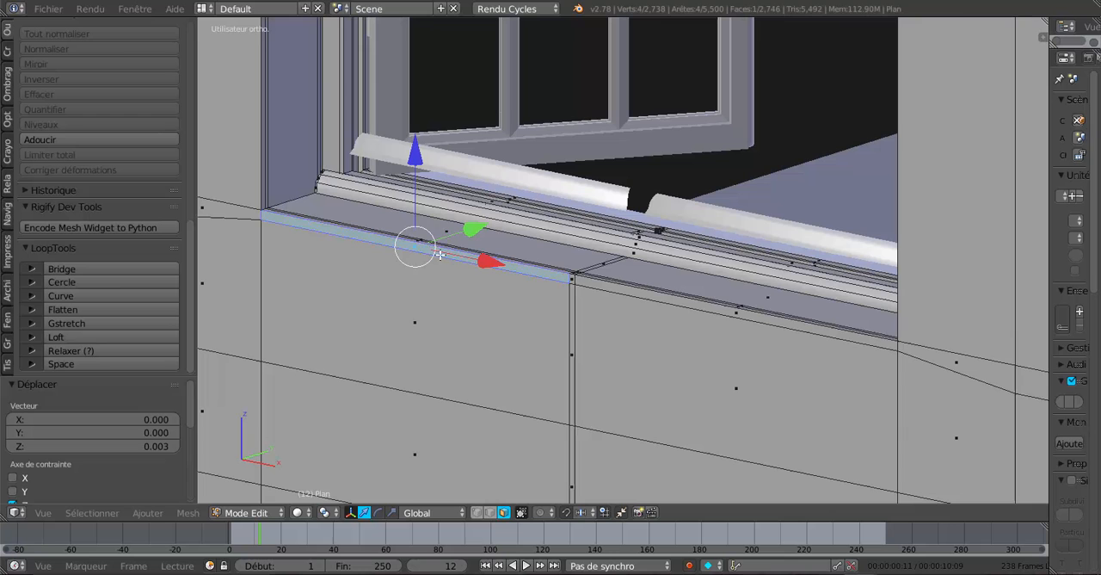
pyautogui.keyDown('shift'); pyautogui.rightClick(572, 279); pyautogui.keyUp('shift')
pyautogui.keyDown('shift'); pyautogui.rightClick(607, 291); pyautogui.keyUp('shift')
pyautogui.scroll(-4, 607, 291)
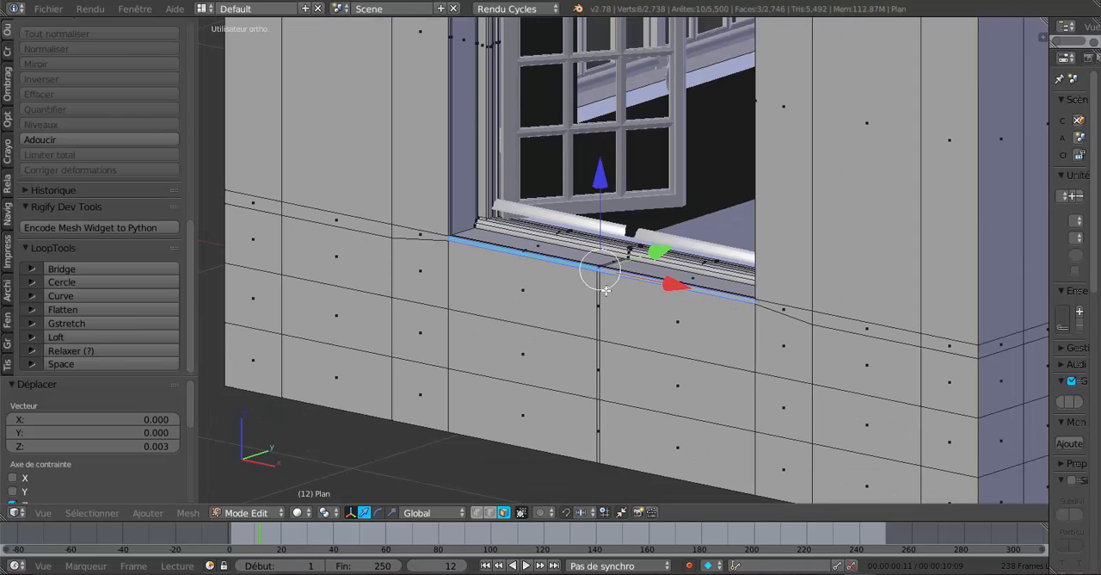
pyautogui.moveTo(553, 328); pyautogui.dragTo(522, 333, button='middle')
pyautogui.scroll(1, 561, 347)
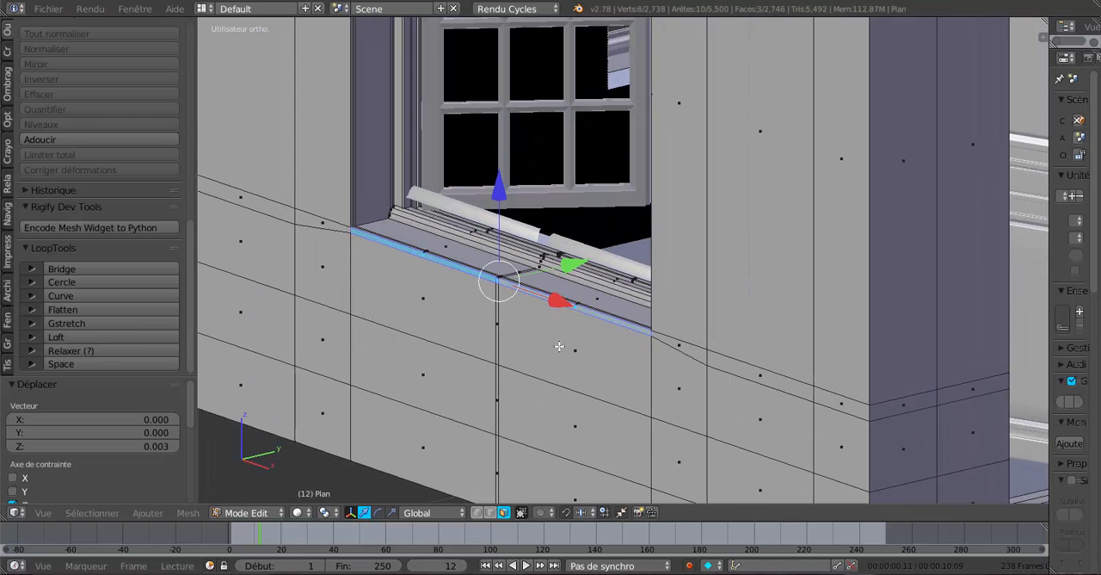
pyautogui.press('e')
pyautogui.click(556, 342)
pyautogui.moveTo(578, 267); pyautogui.dragTo(569, 271)
pyautogui.moveTo(559, 314); pyautogui.dragTo(527, 272, button='middle')
pyautogui.scroll(2, 527, 271)
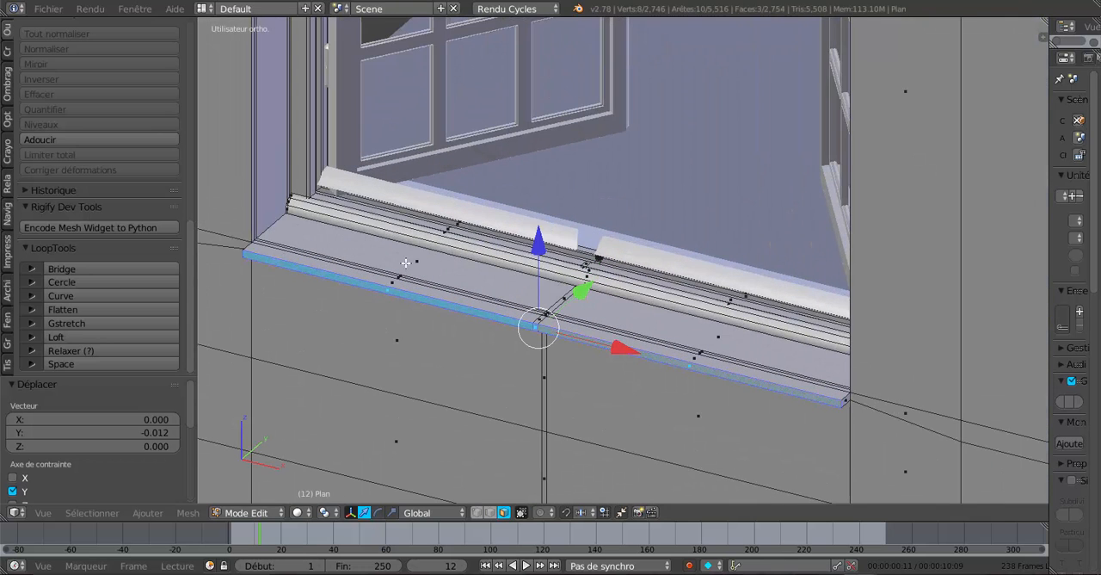
# Select all the new sill's top faces, rotate them 6.722° about the global X axis, and lower them 0.000633 along Z.
pyautogui.press('Tab')
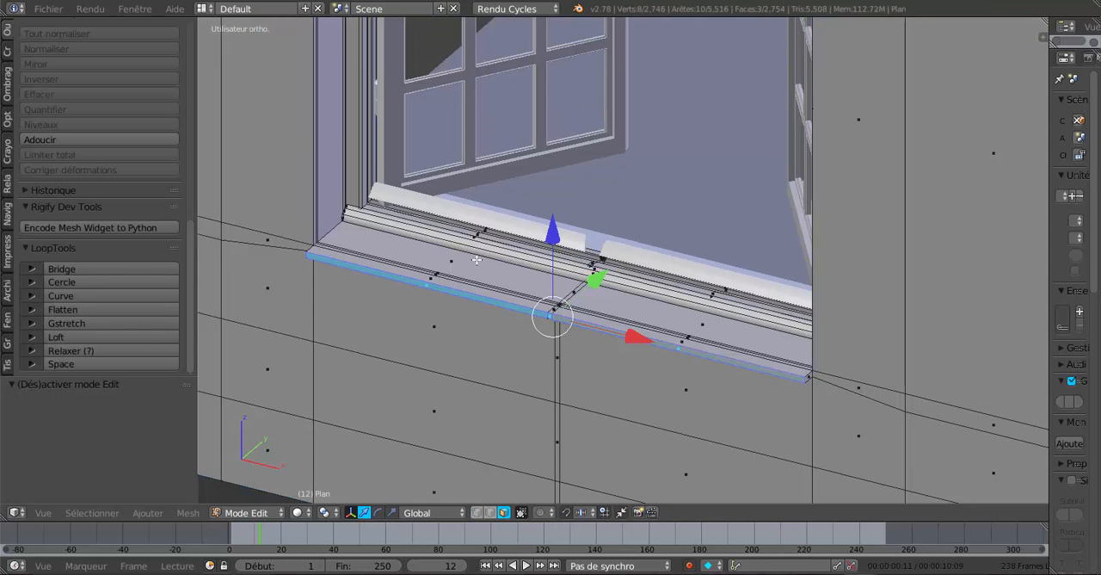
pyautogui.scroll(4, 448, 263)
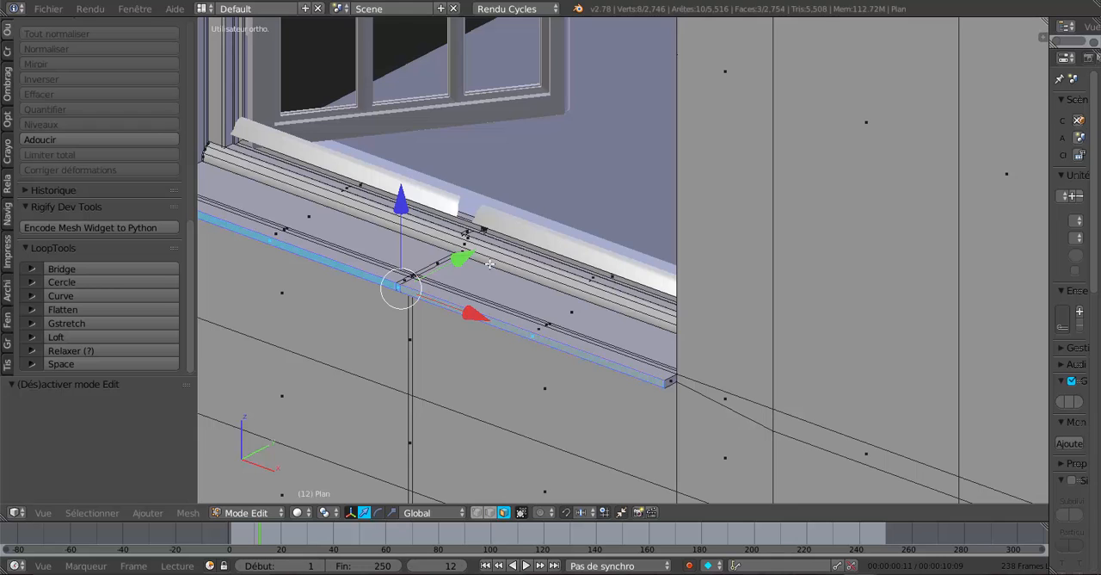
pyautogui.scroll(3, 490, 263)
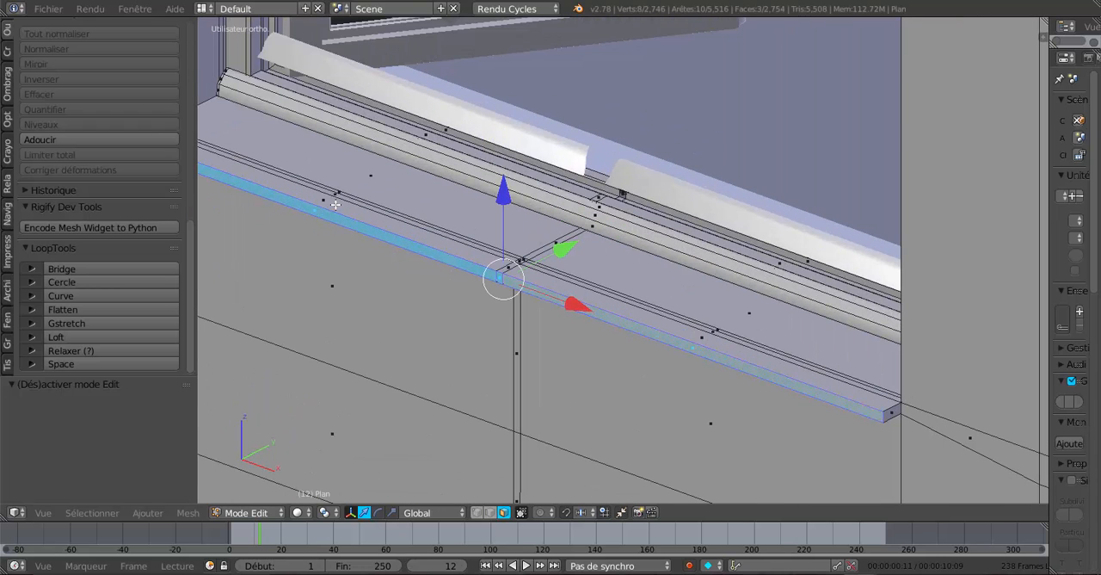
pyautogui.rightClick(338, 201)
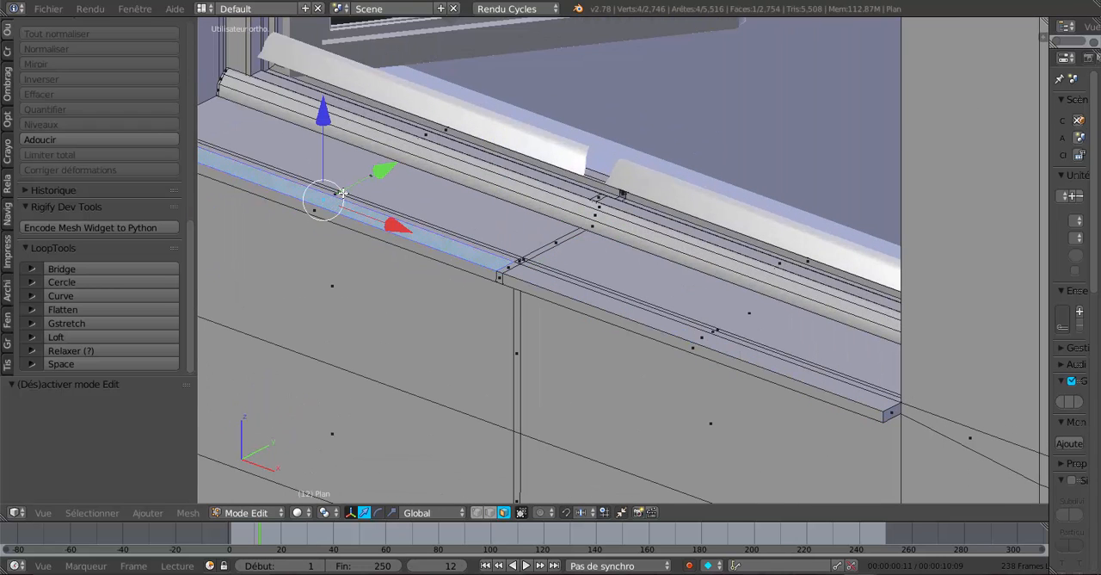
pyautogui.keyDown('shift'); pyautogui.rightClick(342, 193); pyautogui.keyUp('shift')
pyautogui.keyDown('shift'); pyautogui.rightClick(497, 257); pyautogui.keyUp('shift')
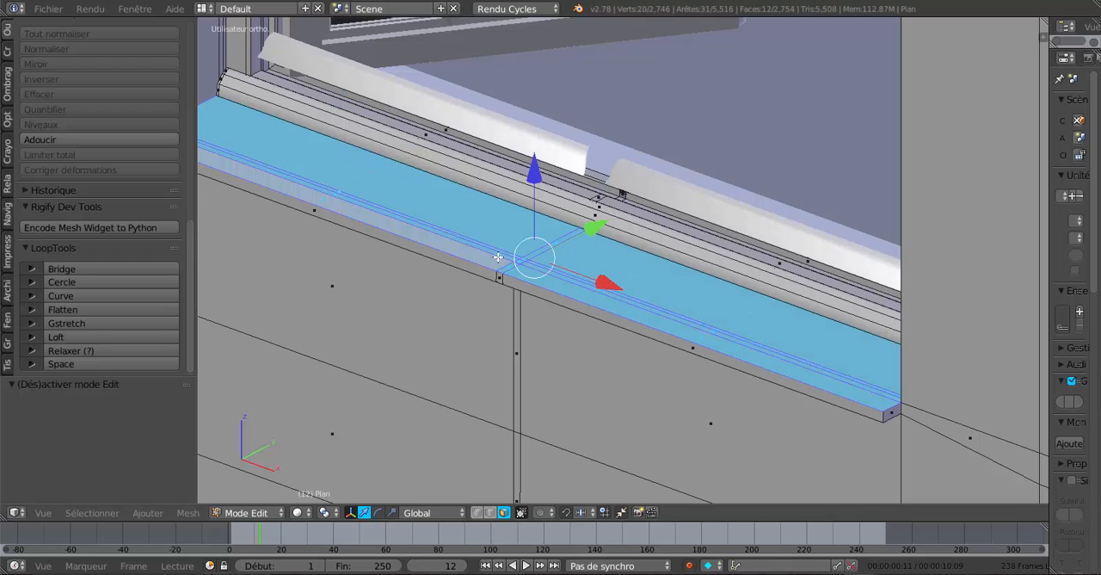
pyautogui.scroll(-3, 523, 253)
pyautogui.moveTo(522, 253); pyautogui.dragTo(606, 235, button='middle')
pyautogui.scroll(2, 545, 259)
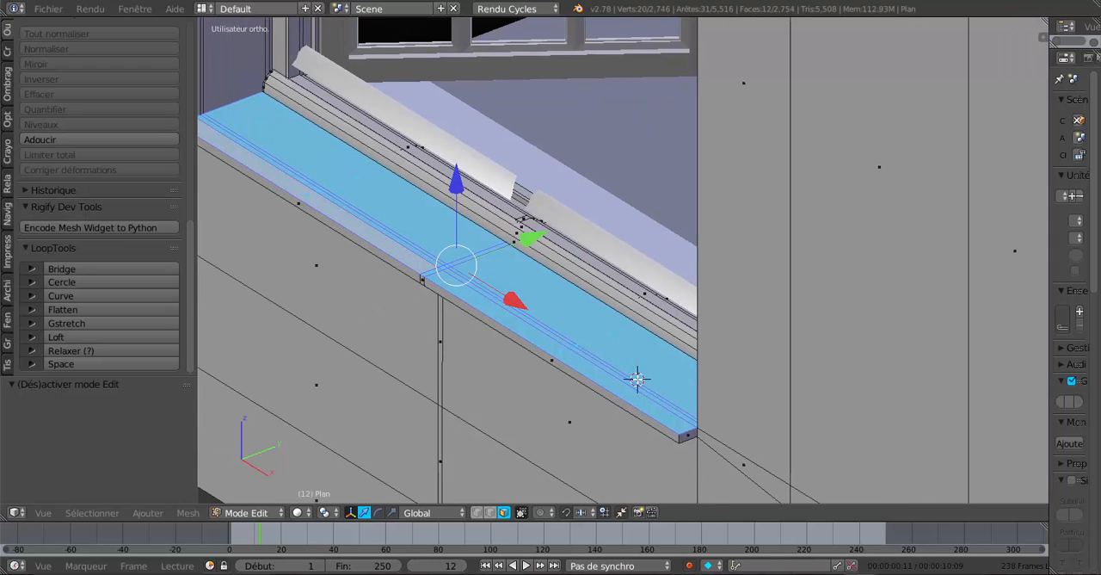
pyautogui.press('r')
pyautogui.press('x')
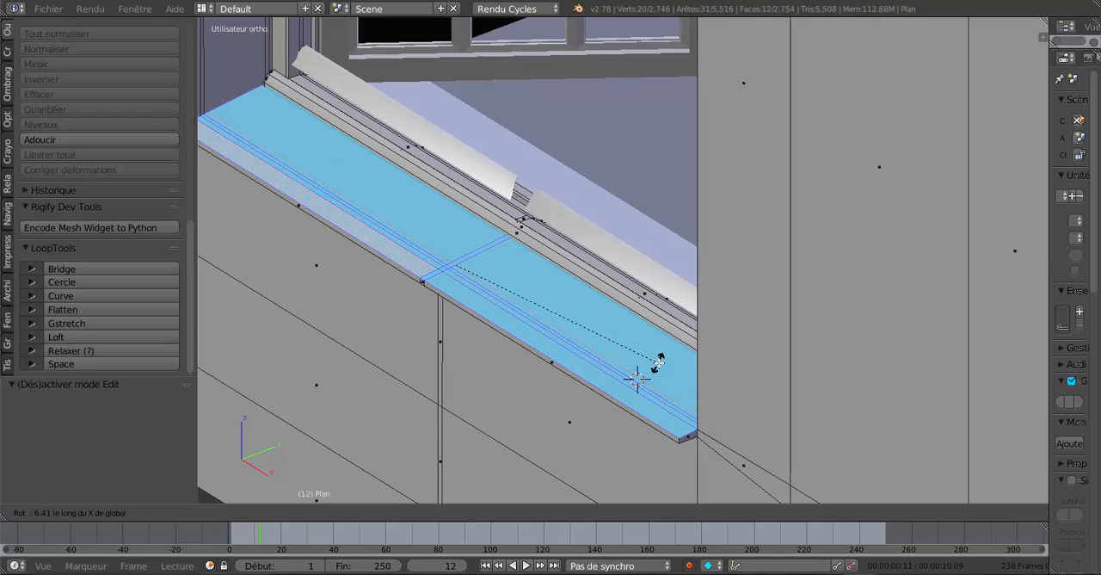
pyautogui.click(658, 362)
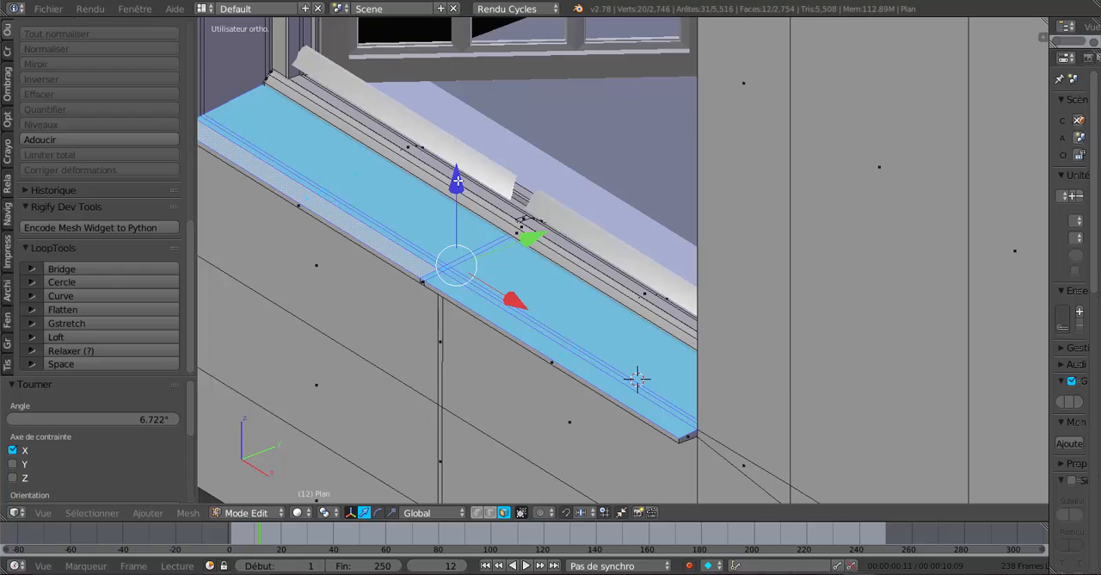
pyautogui.moveTo(456, 180)
pyautogui.mouseDown()
pyautogui.moveTo(456, 211)
pyautogui.moveTo(461, 181)
pyautogui.mouseUp()
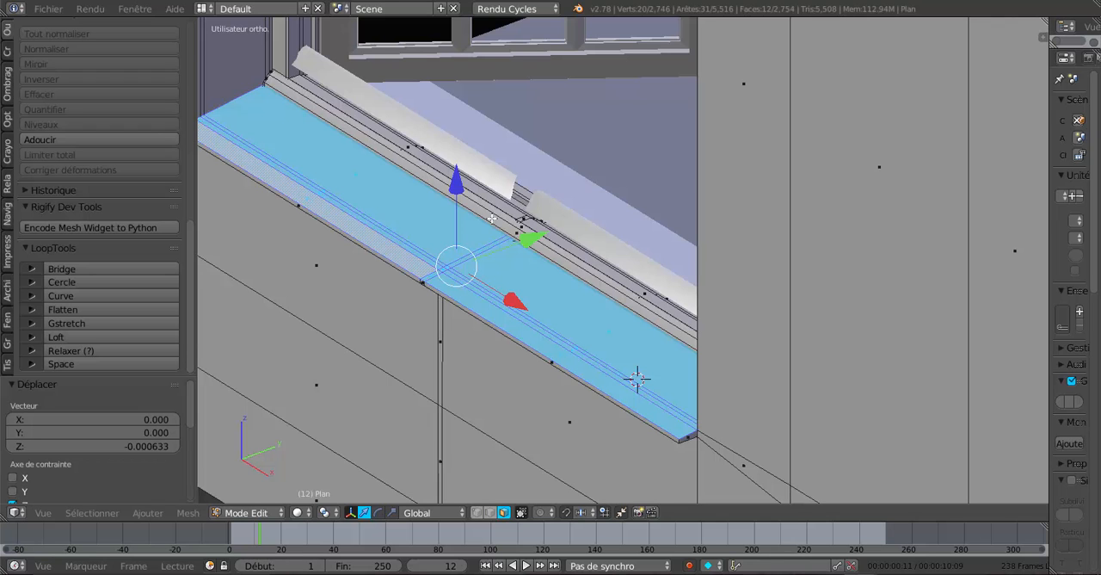
# Add the sill's front faces to the top-face selection and lower them all together 0.004 along Z.
pyautogui.moveTo(472, 280); pyautogui.dragTo(597, 263, button='middle')
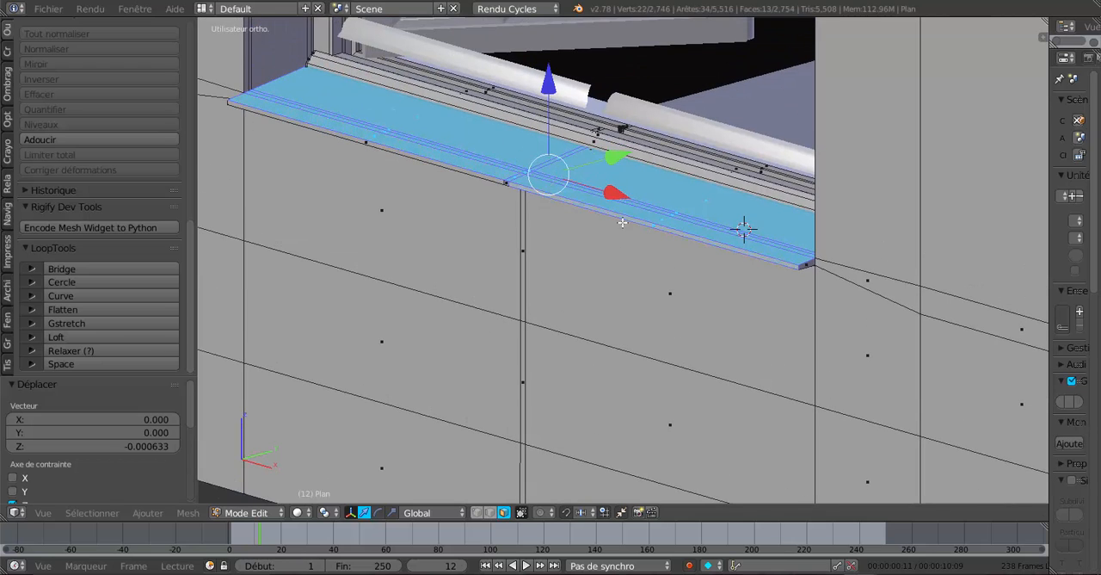
pyautogui.keyDown('shift'); pyautogui.rightClick(498, 178); pyautogui.keyUp('shift')
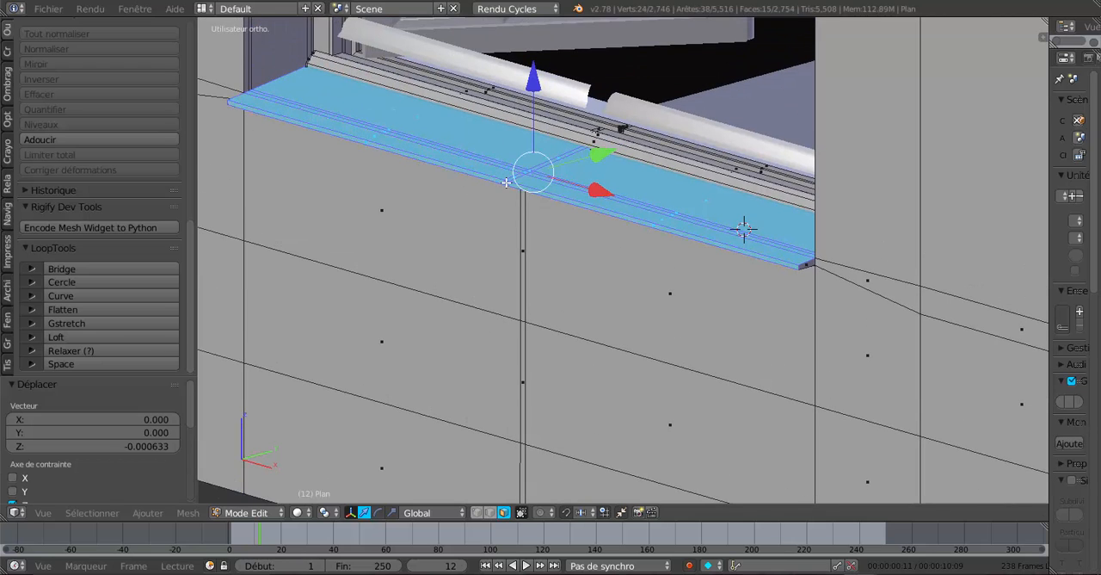
pyautogui.moveTo(533, 83); pyautogui.dragTo(532, 88)
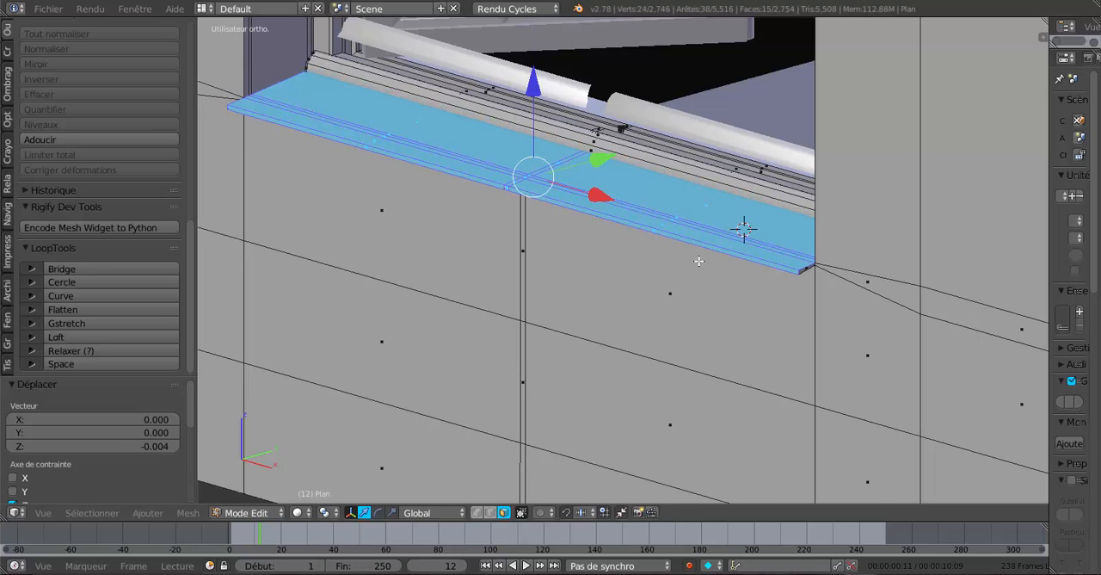
pyautogui.moveTo(699, 261); pyautogui.dragTo(647, 290, button='middle')
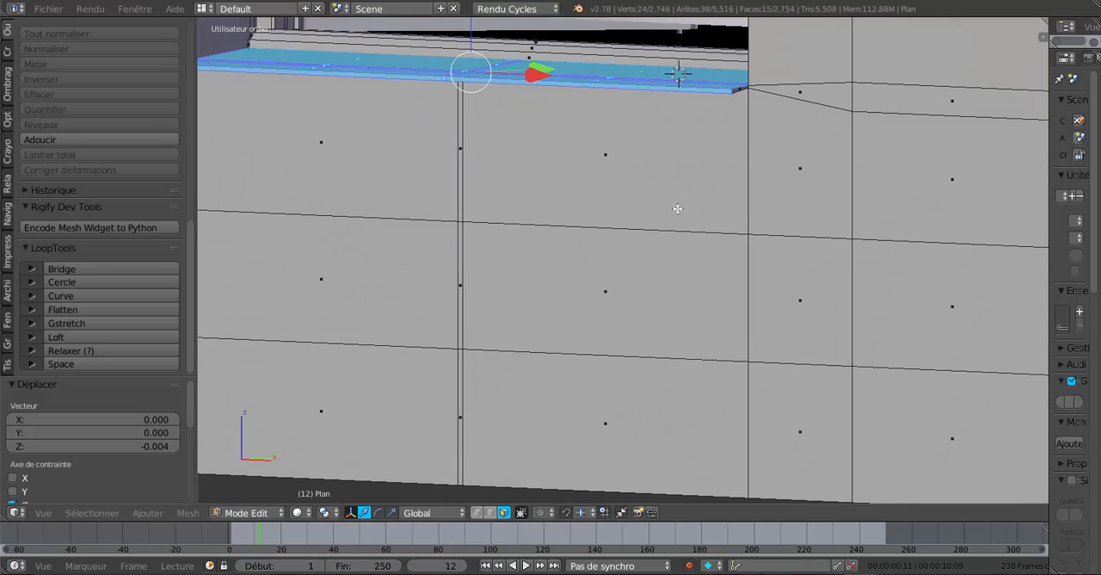
pyautogui.moveTo(678, 208); pyautogui.dragTo(664, 311, button='middle')
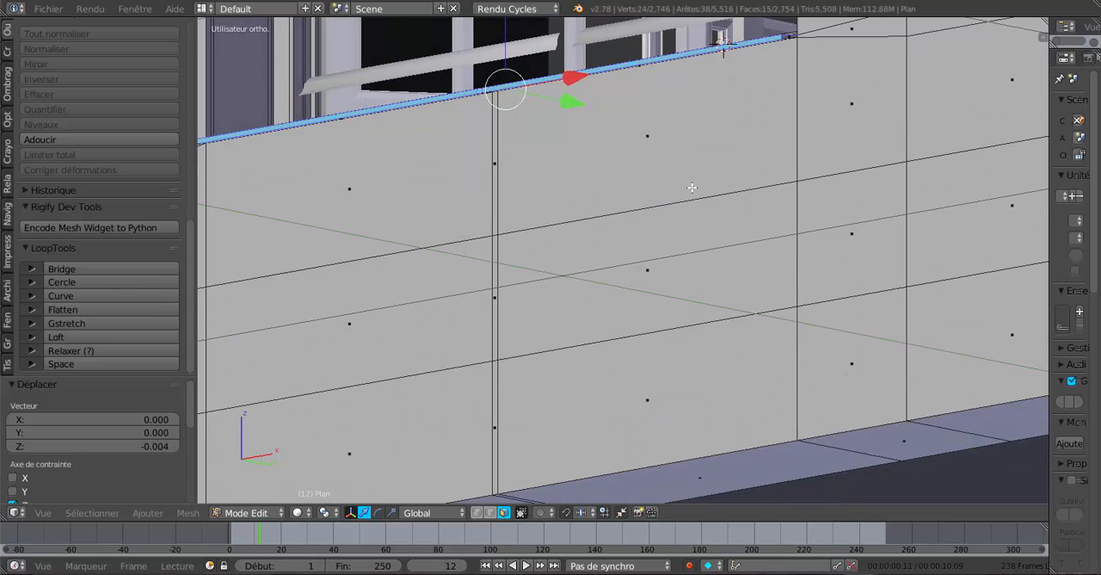
pyautogui.keyDown('shift'); pyautogui.moveTo(692, 186); pyautogui.dragTo(695, 369, button='middle'); pyautogui.keyUp('shift')
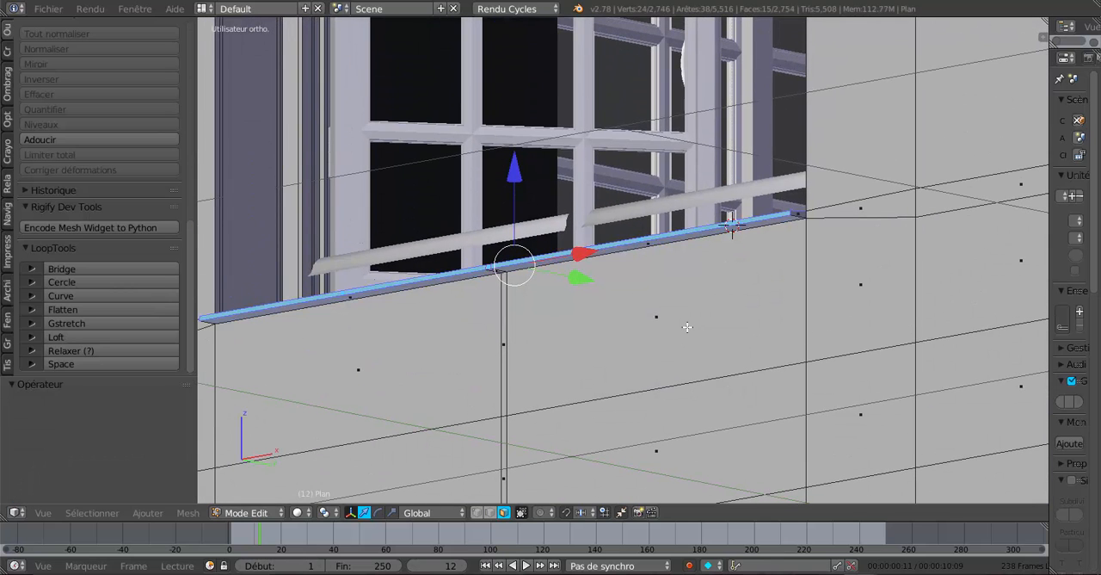
pyautogui.moveTo(688, 327); pyautogui.dragTo(600, 381, button='middle')
pyautogui.scroll(1, 790, 330)
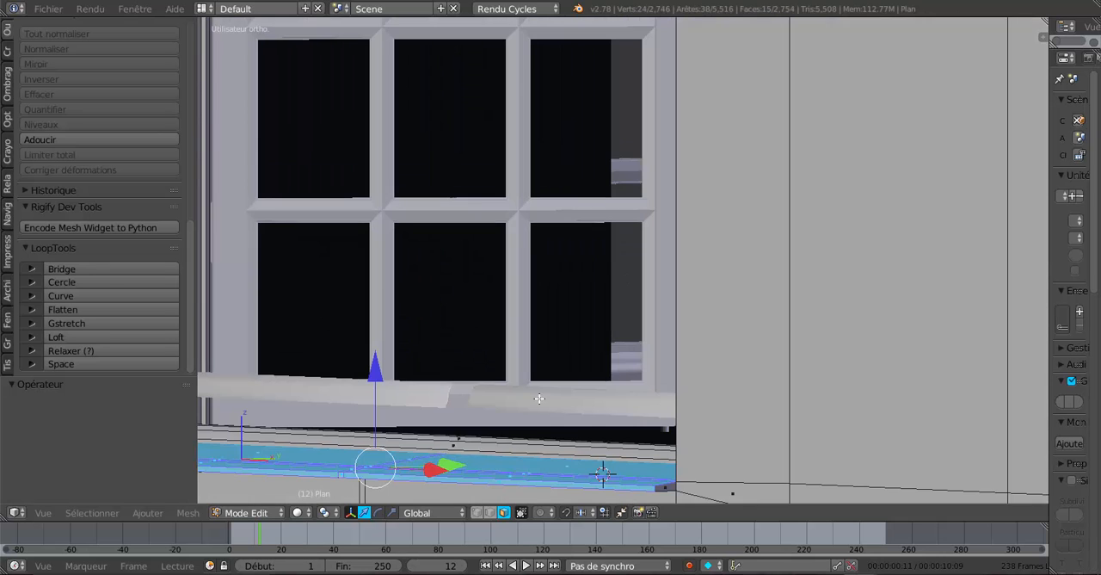
# Remove the sill's front faces from the selection and raise the remaining selected sill faces 0.001 along Z.
pyautogui.keyDown('shift'); pyautogui.moveTo(534, 407); pyautogui.dragTo(705, 268, button='middle'); pyautogui.keyUp('shift')
pyautogui.keyDown('shift'); pyautogui.rightClick(676, 334); pyautogui.keyUp('shift')
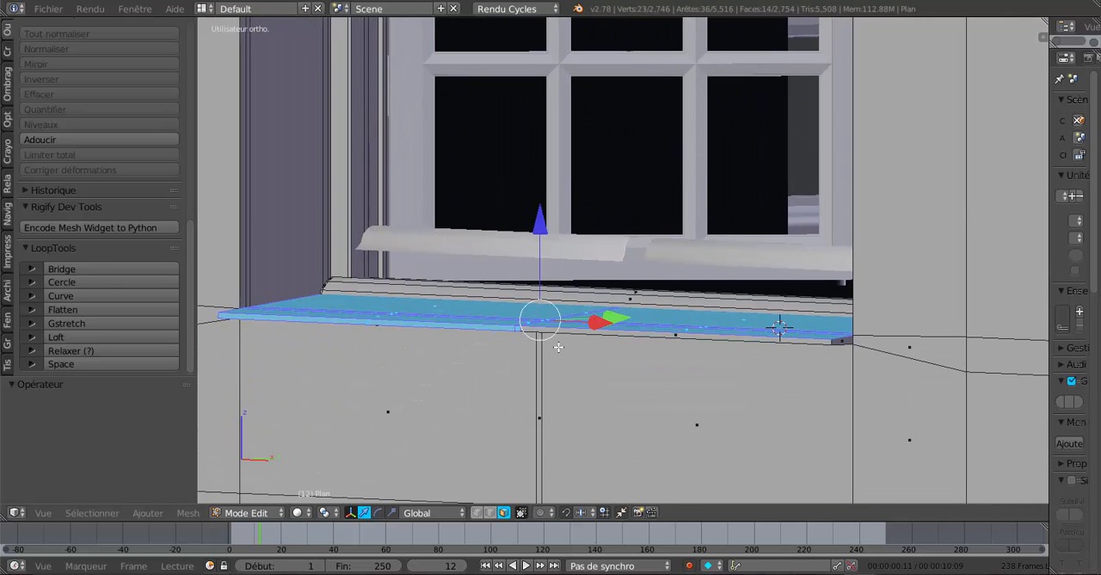
pyautogui.keyDown('shift'); pyautogui.rightClick(517, 329); pyautogui.keyUp('shift')
pyautogui.keyDown('shift'); pyautogui.rightClick(505, 327); pyautogui.keyUp('shift')
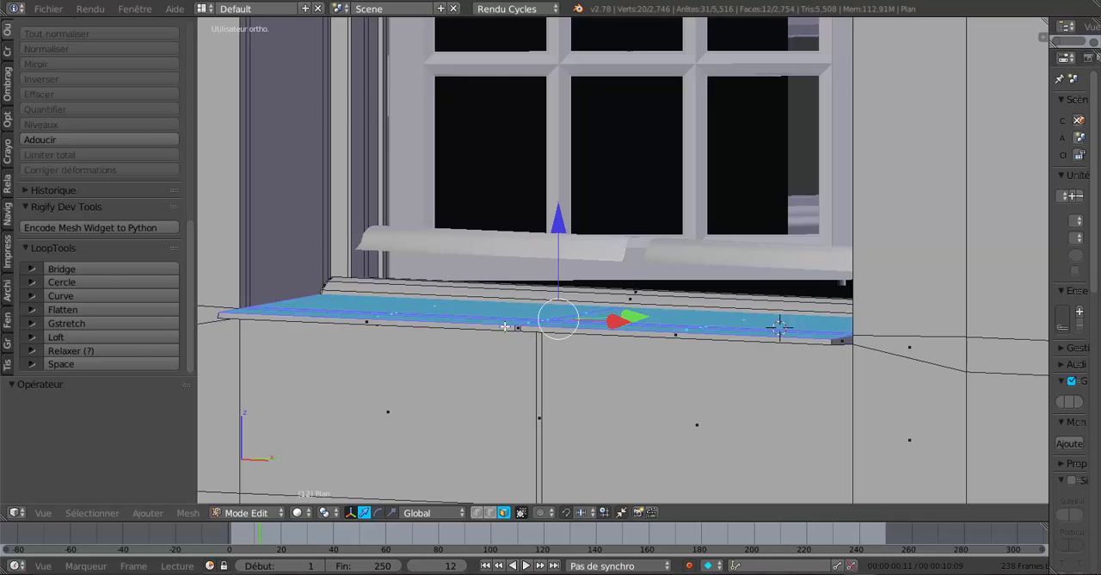
pyautogui.moveTo(503, 336); pyautogui.dragTo(445, 352, button='middle')
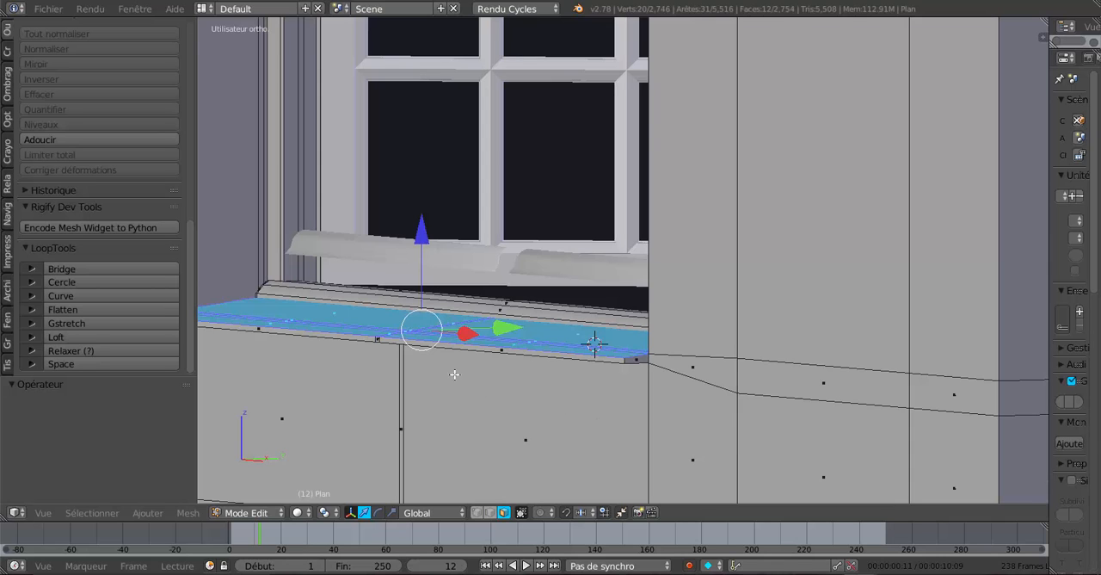
pyautogui.scroll(1, 593, 342)
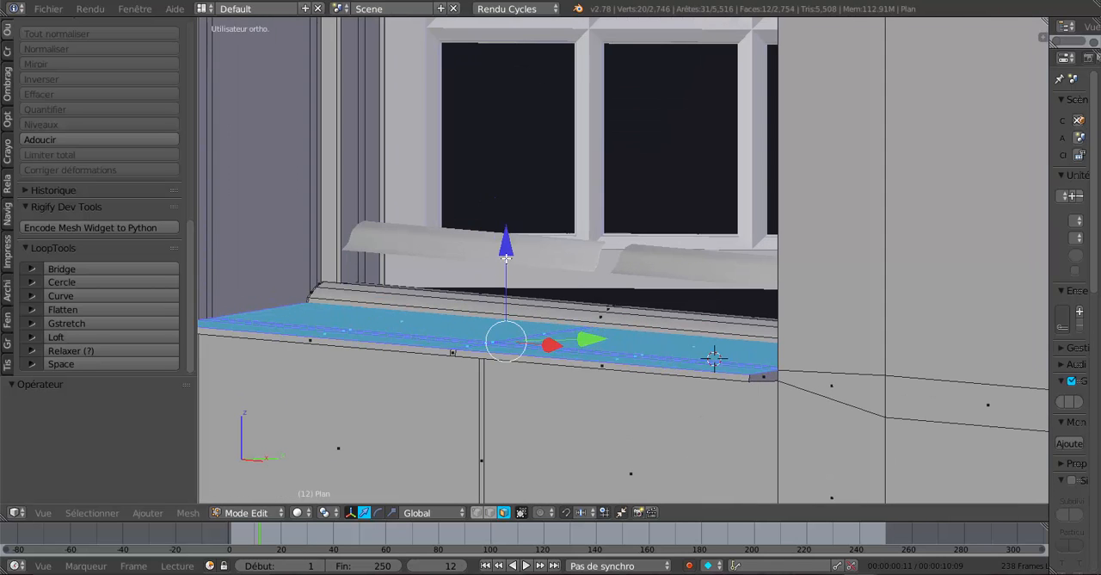
pyautogui.moveTo(506, 251)
pyautogui.mouseDown()
pyautogui.moveTo(509, 262)
pyautogui.moveTo(511, 252)
pyautogui.mouseUp()
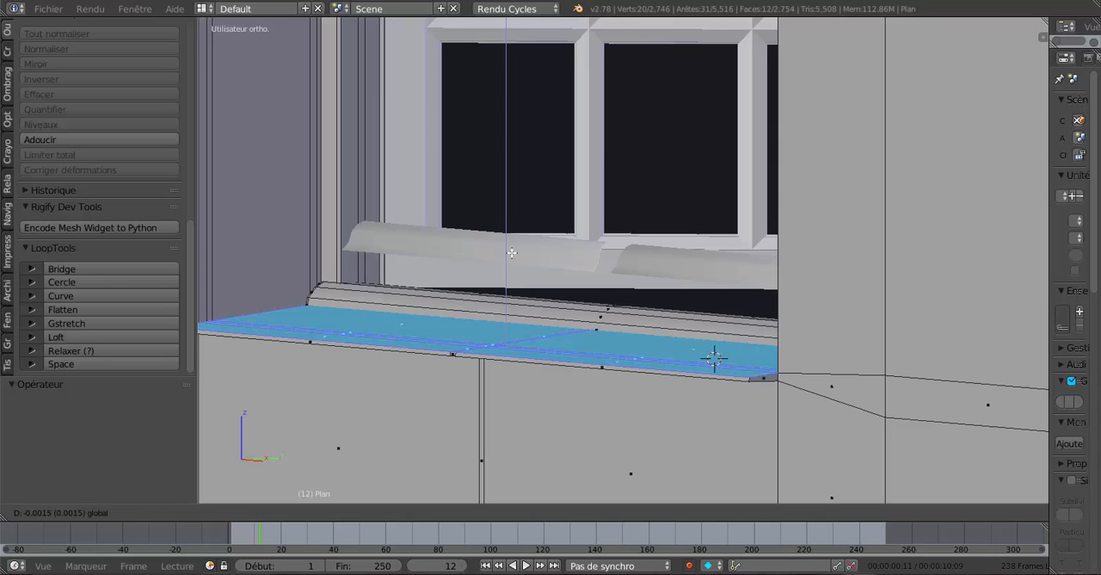
pyautogui.moveTo(512, 252)
pyautogui.mouseDown()
pyautogui.moveTo(517, 262)
pyautogui.moveTo(518, 251)
pyautogui.mouseUp()
pyautogui.moveTo(518, 251); pyautogui.dragTo(522, 248)
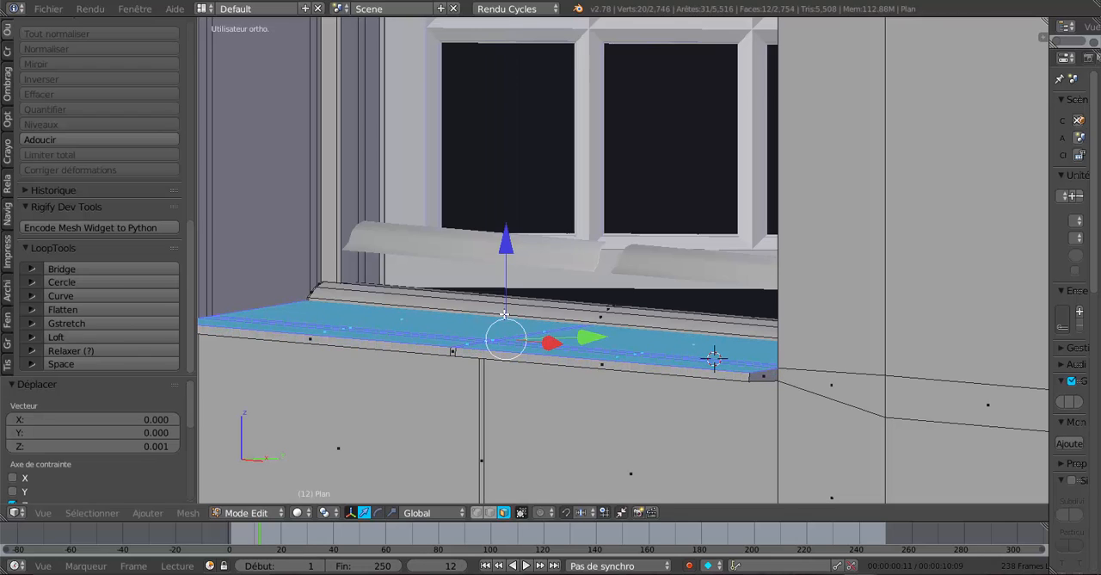
# Add the sill's front faces back to the selection and lower all the selected faces 0.008 along Z.
pyautogui.keyDown('shift'); pyautogui.rightClick(523, 356); pyautogui.keyUp('shift')
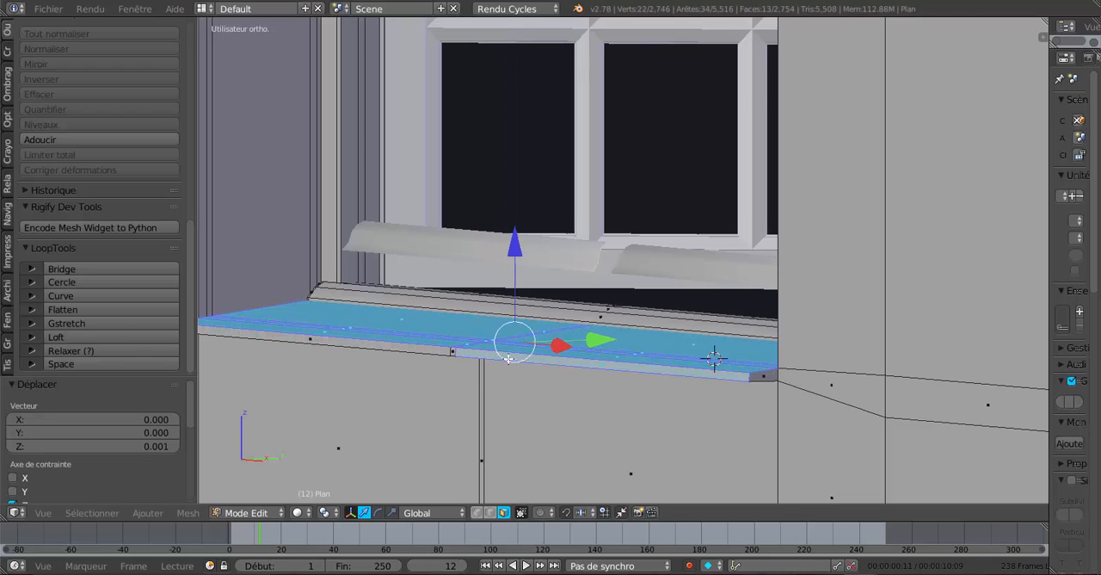
pyautogui.keyDown('shift'); pyautogui.rightClick(431, 351); pyautogui.keyUp('shift')
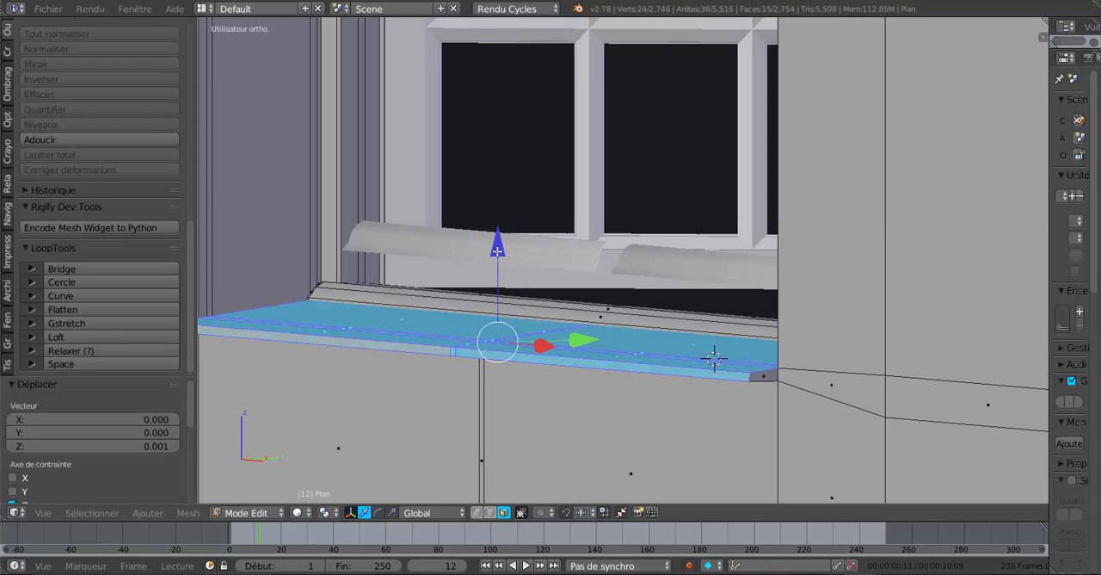
pyautogui.moveTo(497, 249); pyautogui.dragTo(500, 258)
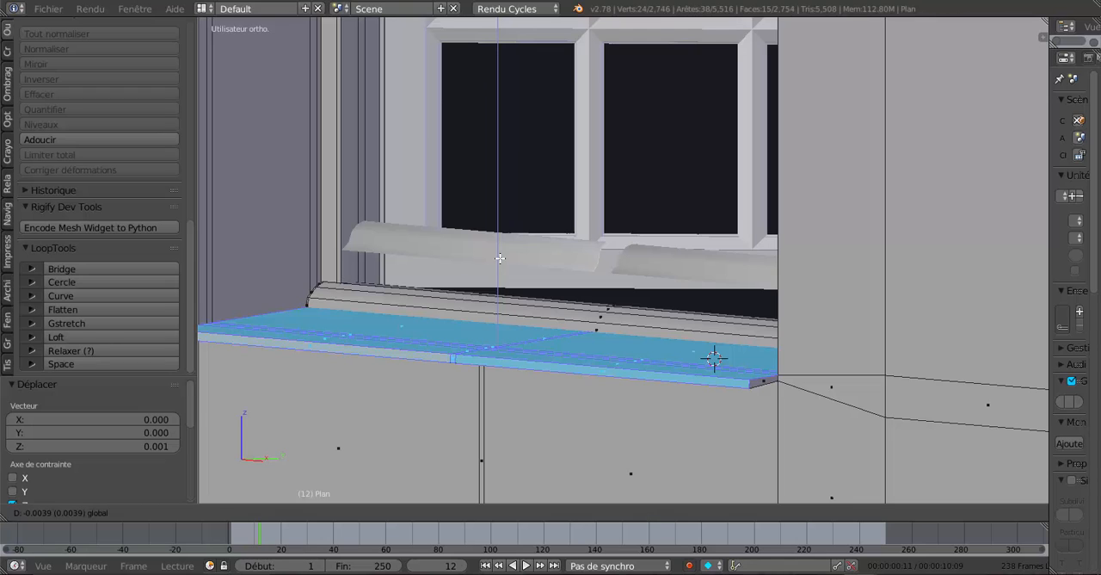
pyautogui.moveTo(501, 258); pyautogui.dragTo(510, 273)
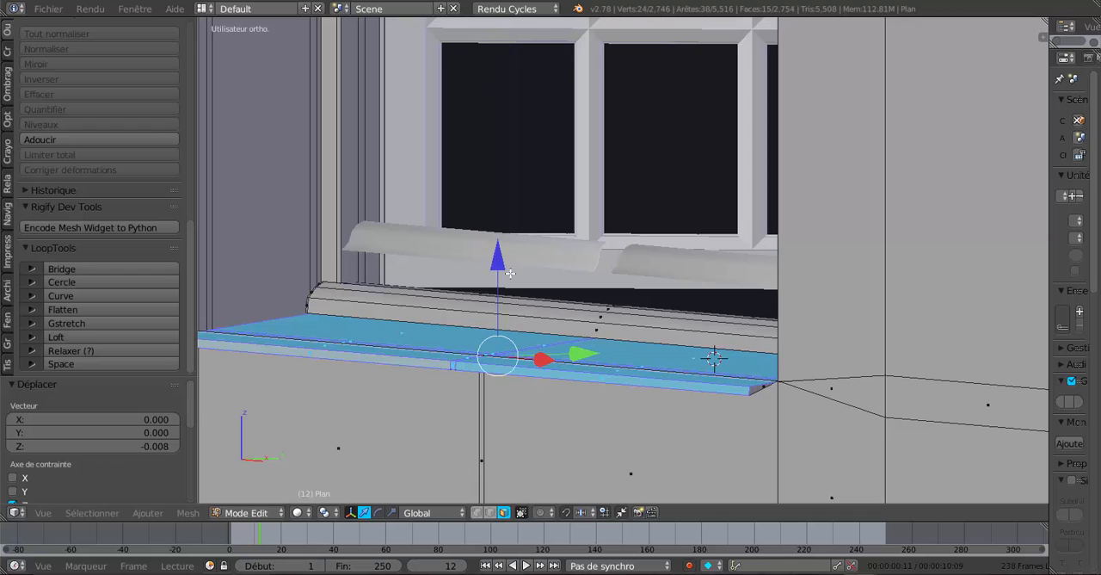
# Switch to edge selection and select the lower horizontal wall edge loop that meets the outer end of the sill.
pyautogui.moveTo(534, 320); pyautogui.dragTo(545, 283, button='middle')
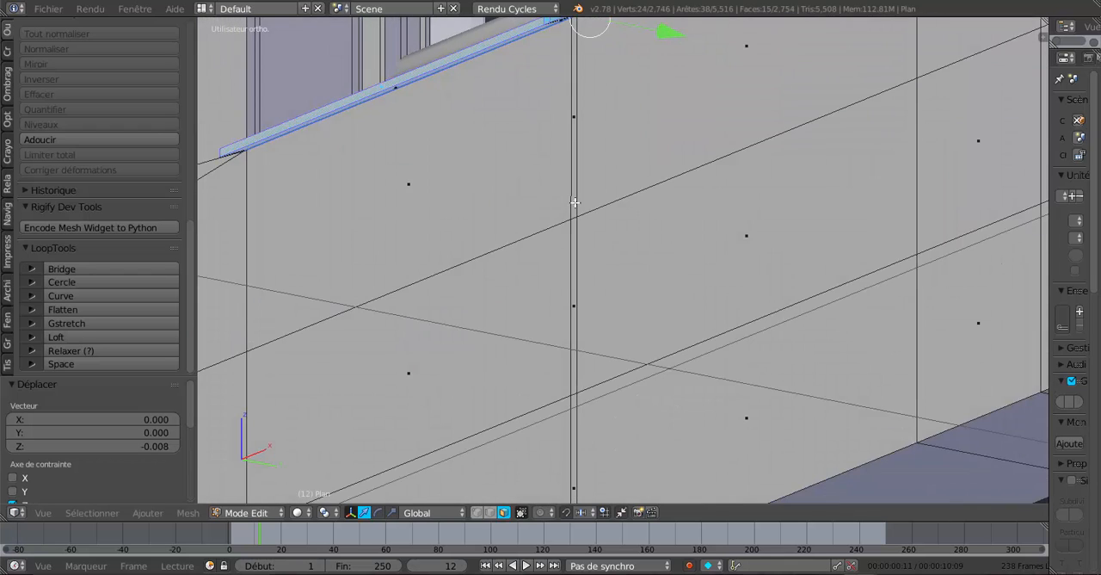
pyautogui.keyDown('shift'); pyautogui.moveTo(591, 192); pyautogui.dragTo(571, 364, button='middle'); pyautogui.keyUp('shift')
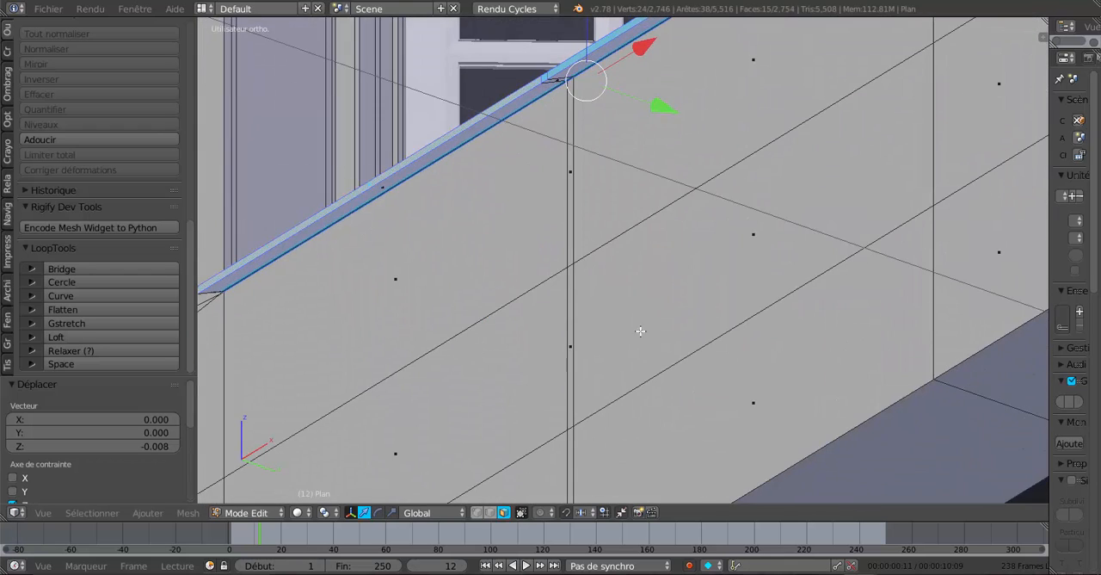
pyautogui.moveTo(640, 331); pyautogui.dragTo(678, 434, button='middle')
pyautogui.scroll(2, 802, 297)
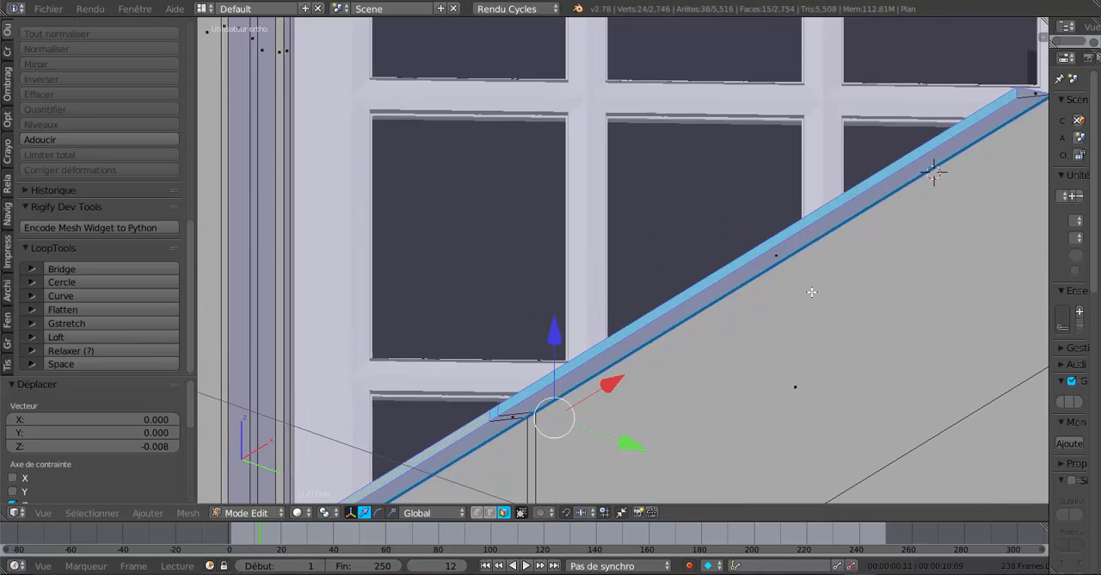
pyautogui.keyDown('shift'); pyautogui.moveTo(811, 293); pyautogui.dragTo(590, 414, button='middle'); pyautogui.keyUp('shift')
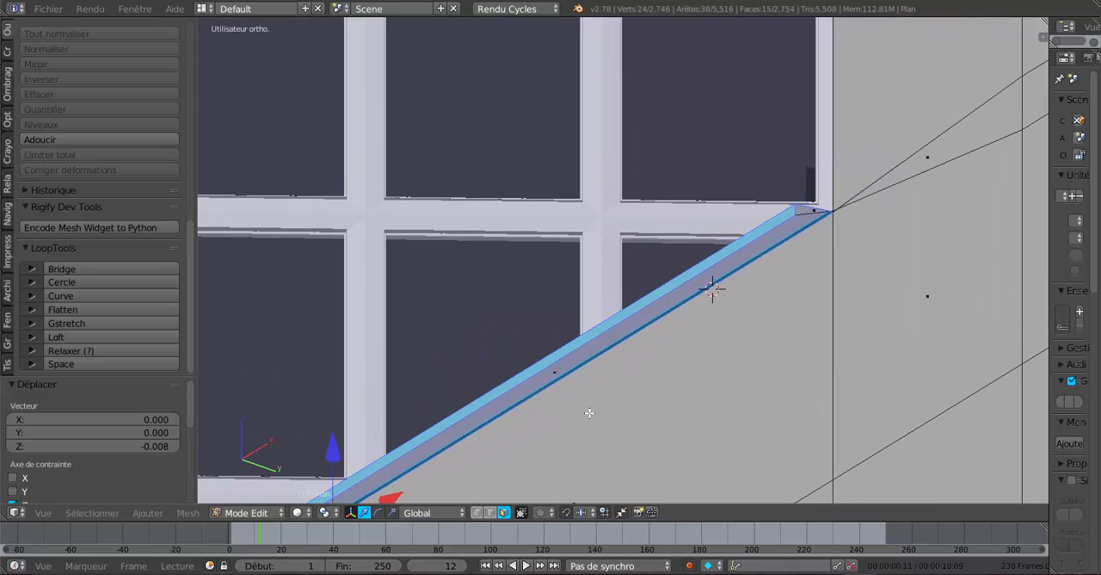
pyautogui.rightClick(945, 167)
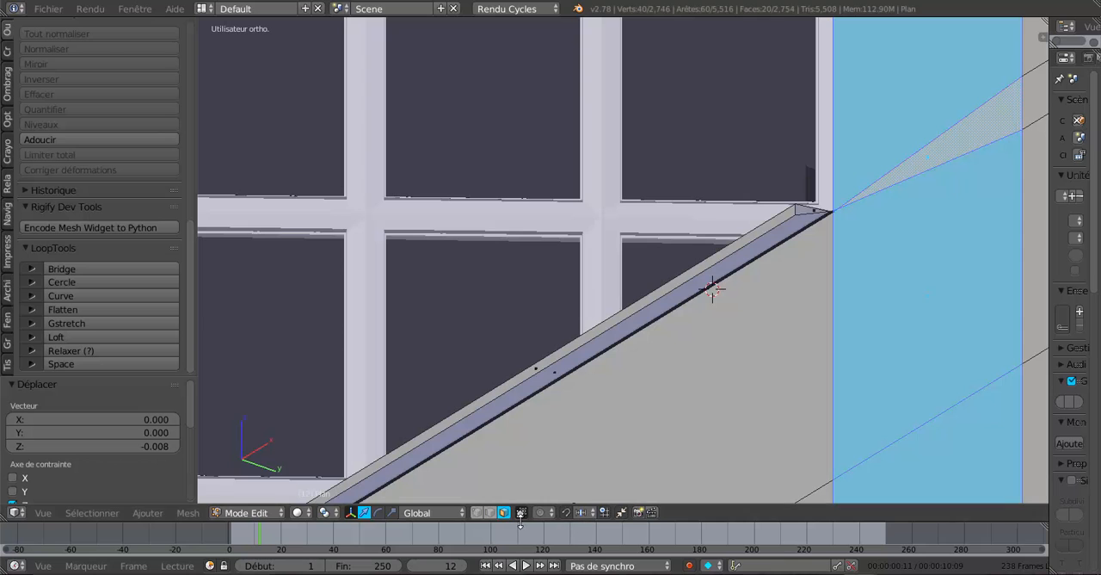
pyautogui.click(490, 513)
pyautogui.rightClick(953, 162)
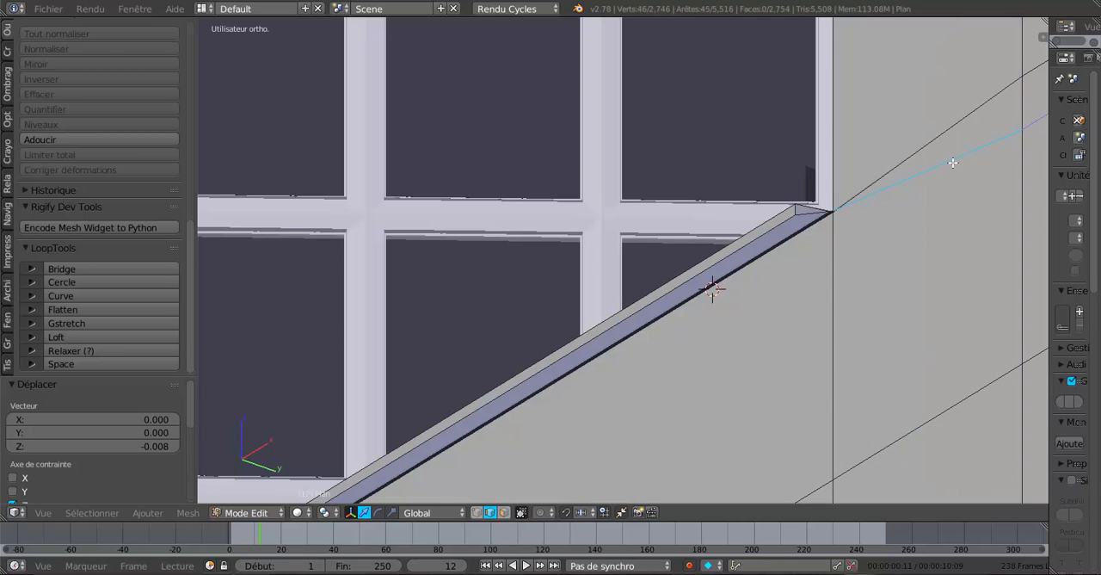
# Add the matching wall edge loop on the other side of the window to the selection.
pyautogui.scroll(-3, 942, 179)
pyautogui.moveTo(852, 314); pyautogui.dragTo(870, 315, button='middle')
pyautogui.scroll(-4, 870, 315)
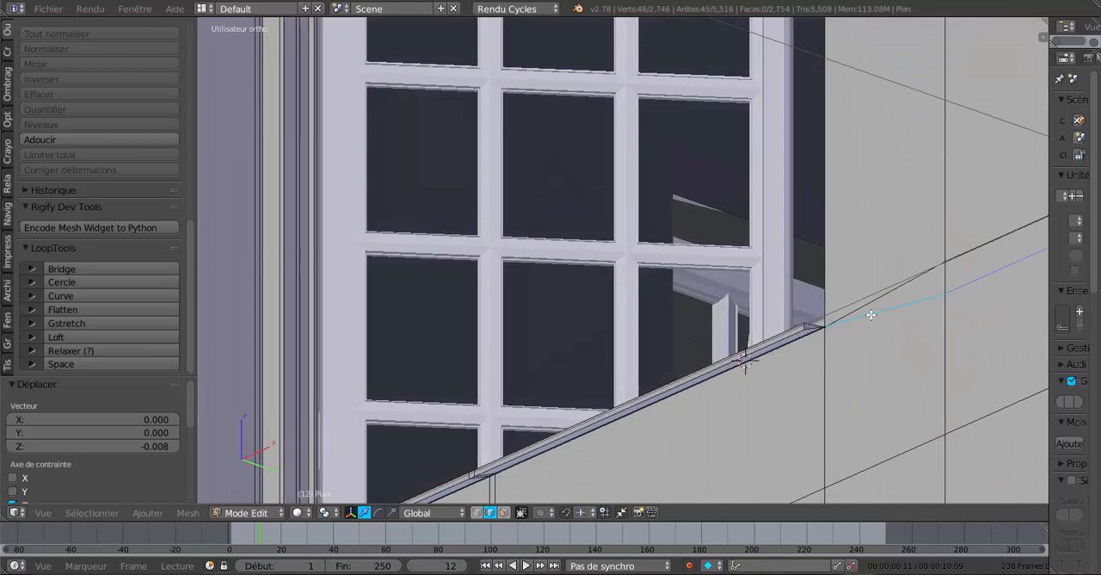
pyautogui.moveTo(767, 342); pyautogui.dragTo(611, 413, button='middle')
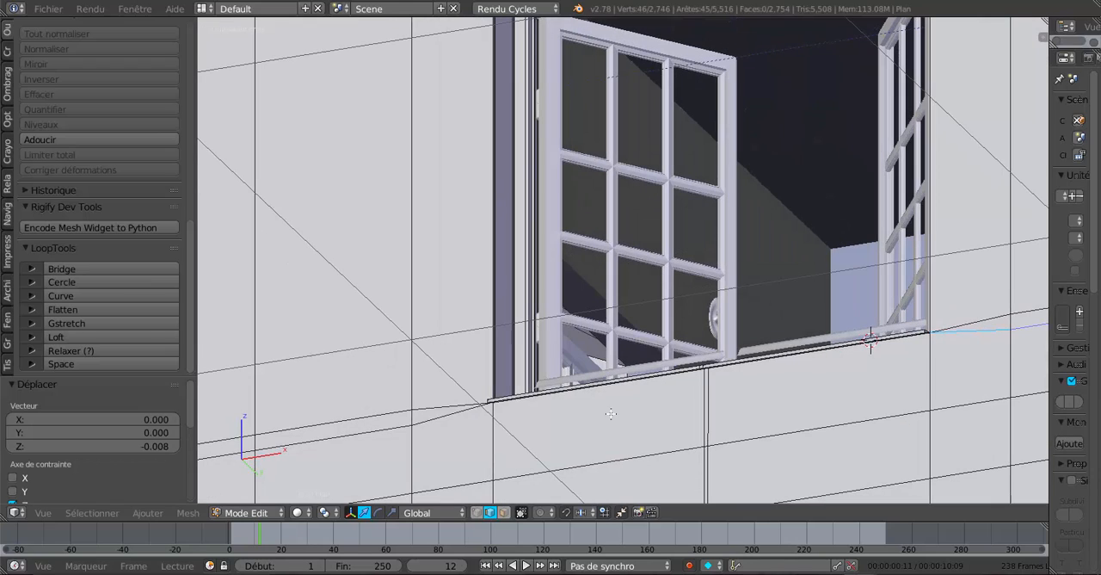
pyautogui.keyDown('alt'); pyautogui.keyDown('shift'); pyautogui.rightClick(445, 419); pyautogui.keyUp('shift'); pyautogui.keyUp('alt')
pyautogui.scroll(-3, 533, 405)
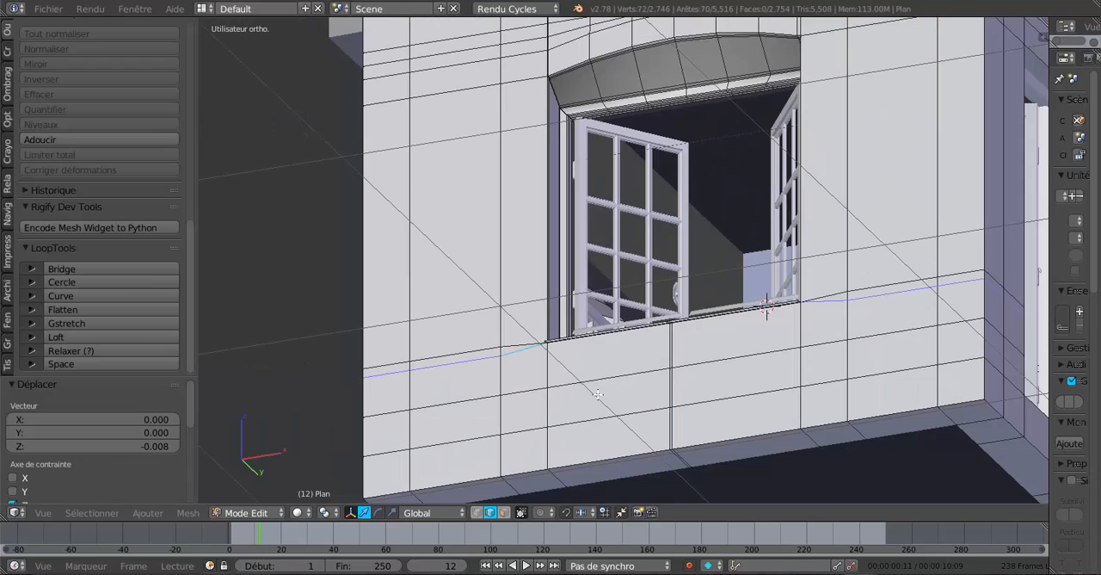
# Place the 3D cursor on the wall just beneath the window sill.
pyautogui.press('z')
pyautogui.moveTo(615, 390)
pyautogui.mouseDown(button='middle')
pyautogui.moveTo(625, 388)
pyautogui.moveTo(610, 418)
pyautogui.moveTo(588, 431)
pyautogui.moveTo(394, 431)
pyautogui.moveTo(622, 432)
pyautogui.moveTo(617, 393)
pyautogui.mouseUp(button='middle')
pyautogui.scroll(5, 622, 433)
pyautogui.press('z')
pyautogui.click(620, 402)
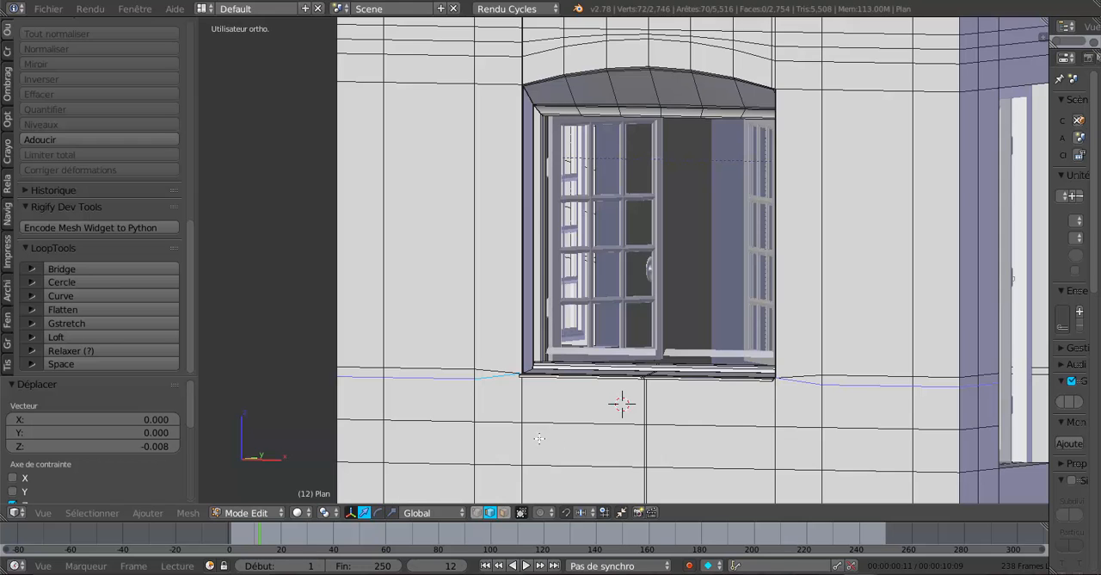
pyautogui.moveTo(553, 442); pyautogui.dragTo(499, 432, button='middle')
pyautogui.scroll(3, 506, 433)
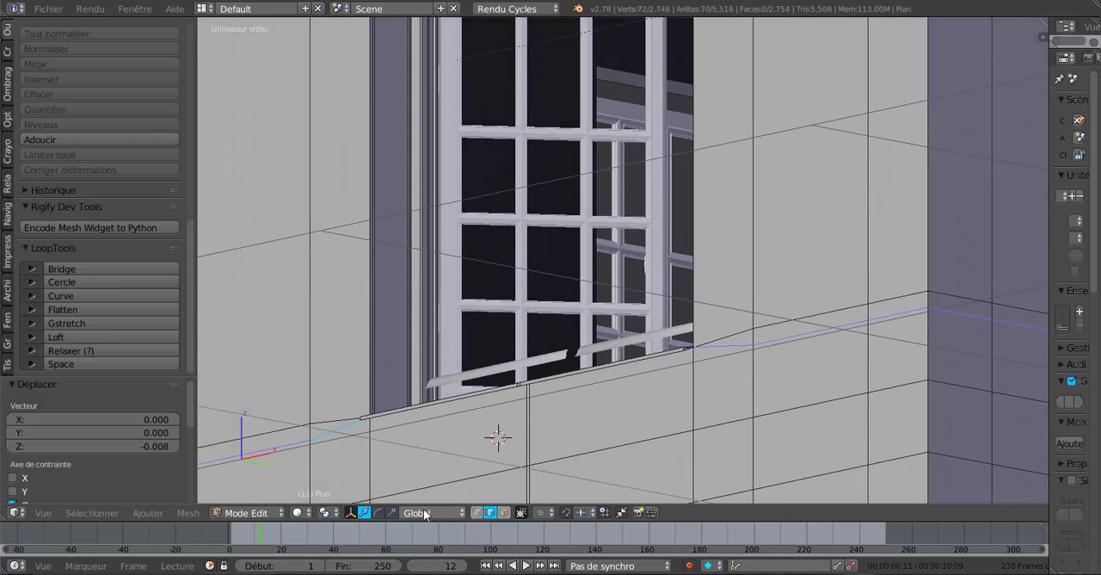
# Try lowering the selected wall edge loops 0.024 along Z, and undo the move.
pyautogui.scroll(-6, 588, 423)
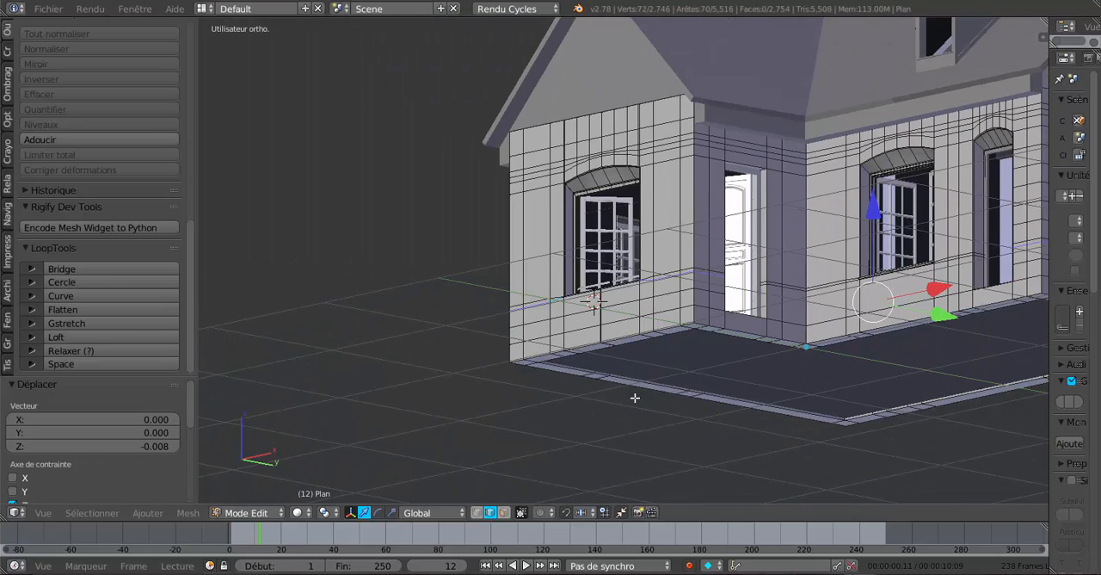
pyautogui.scroll(3, 769, 354)
pyautogui.keyDown('shift'); pyautogui.moveTo(986, 249); pyautogui.dragTo(856, 259, button='middle'); pyautogui.keyUp('shift')
pyautogui.moveTo(922, 248); pyautogui.dragTo(930, 258)
pyautogui.scroll(5, 444, 349)
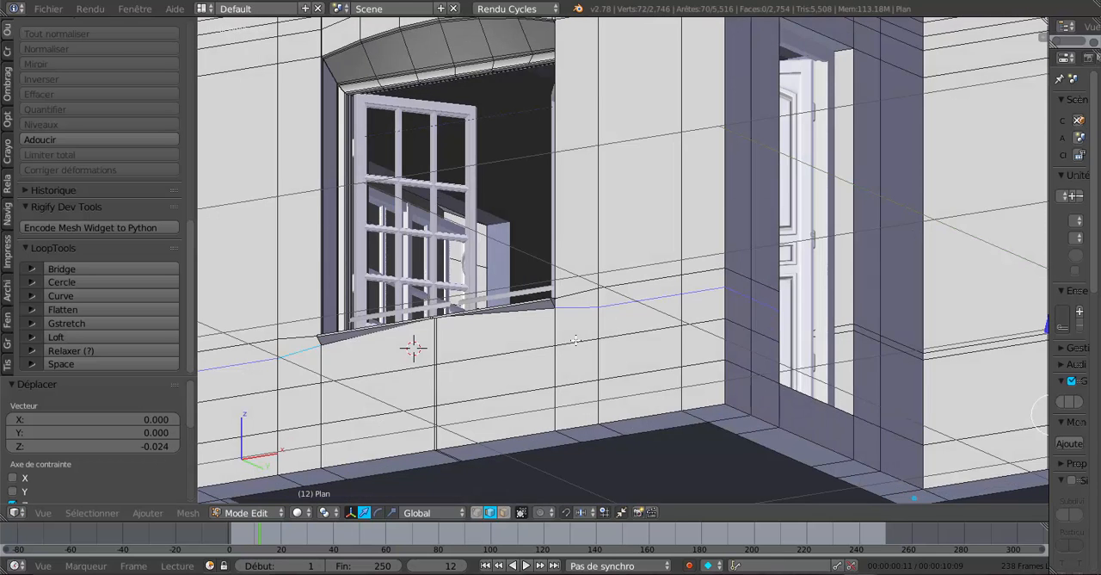
pyautogui.hotkey('ctrl', 'z')
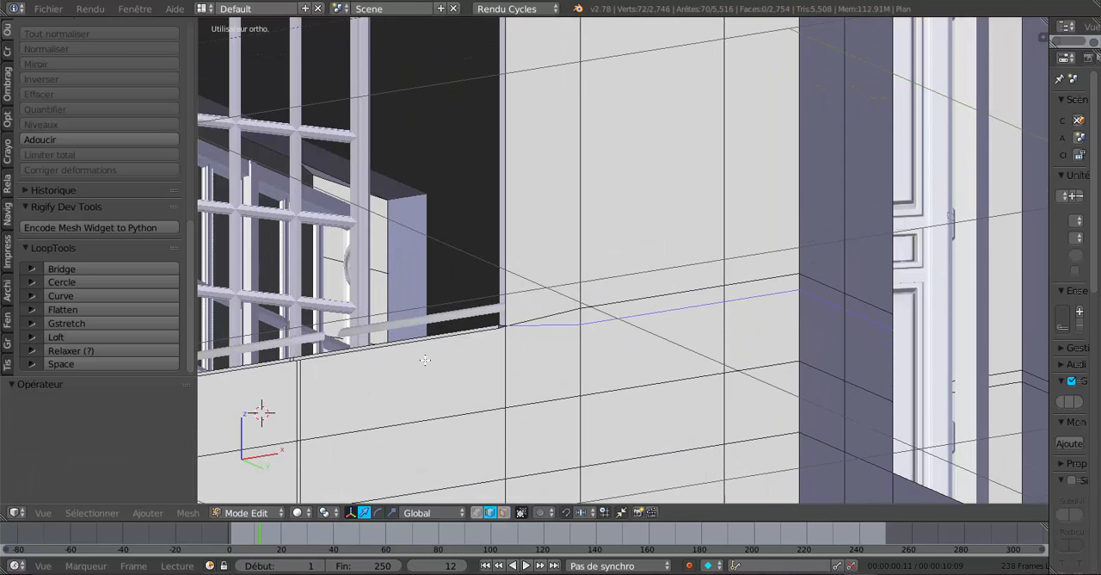
# Add the short vertical edge under the sill's centre to the selection and set the pivot point to the 3D cursor.
pyautogui.moveTo(428, 359); pyautogui.dragTo(475, 325, button='middle')
pyautogui.keyDown('shift'); pyautogui.moveTo(511, 263); pyautogui.dragTo(587, 350, button='middle'); pyautogui.keyUp('shift')
pyautogui.scroll(4, 515, 293)
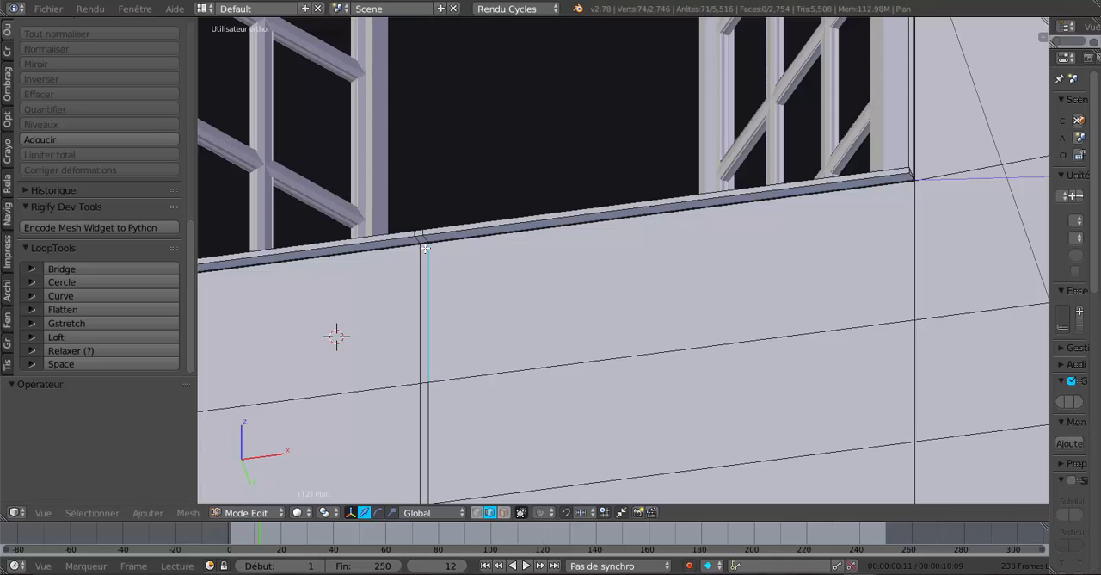
pyautogui.scroll(-4, 422, 246)
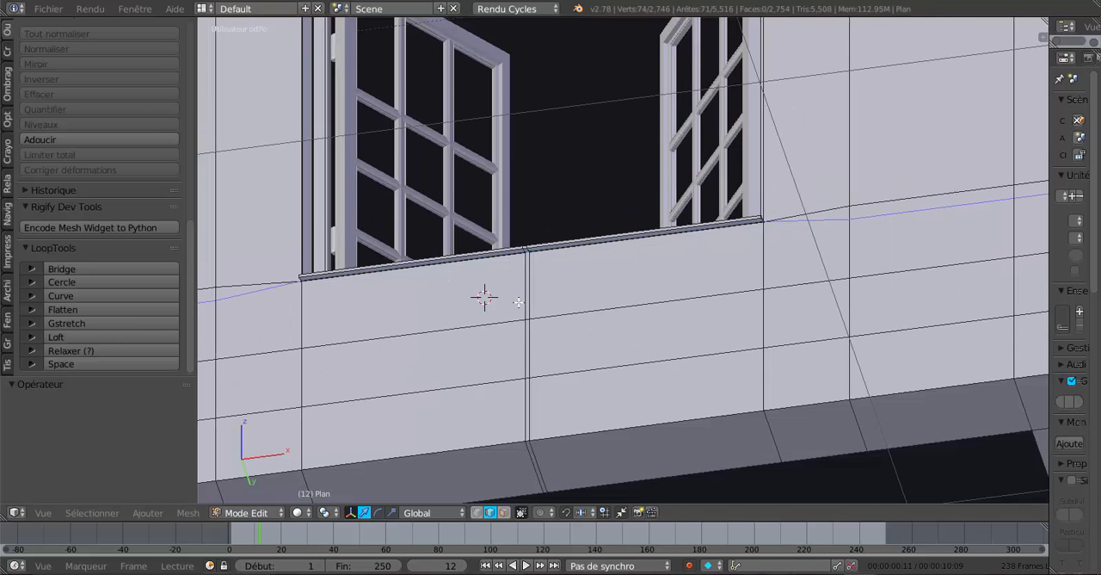
pyautogui.moveTo(484, 295); pyautogui.dragTo(523, 287, button='middle')
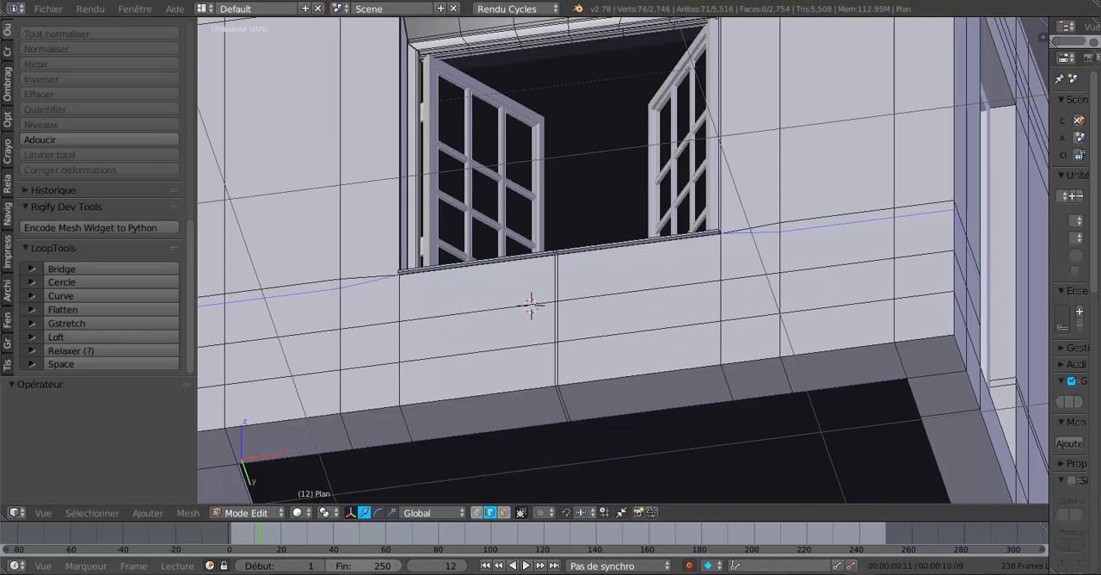
pyautogui.click(324, 513)
pyautogui.click(362, 481)
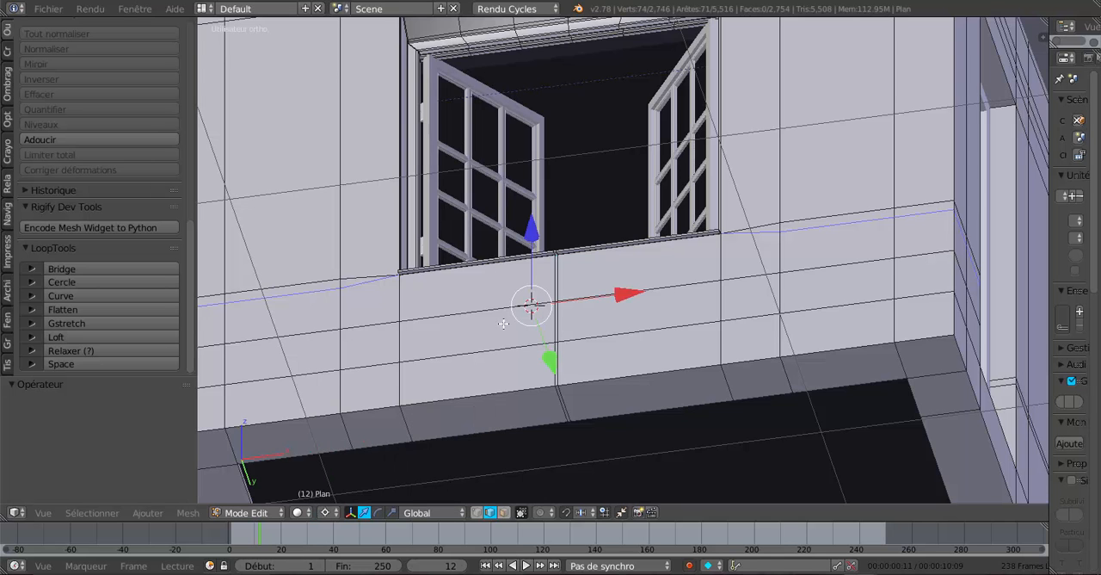
# Try lowering the enlarged edge selection 0.031 along Z around the 3D cursor, and undo it.
pyautogui.moveTo(535, 230); pyautogui.dragTo(536, 242)
pyautogui.moveTo(602, 329); pyautogui.dragTo(582, 362, button='middle')
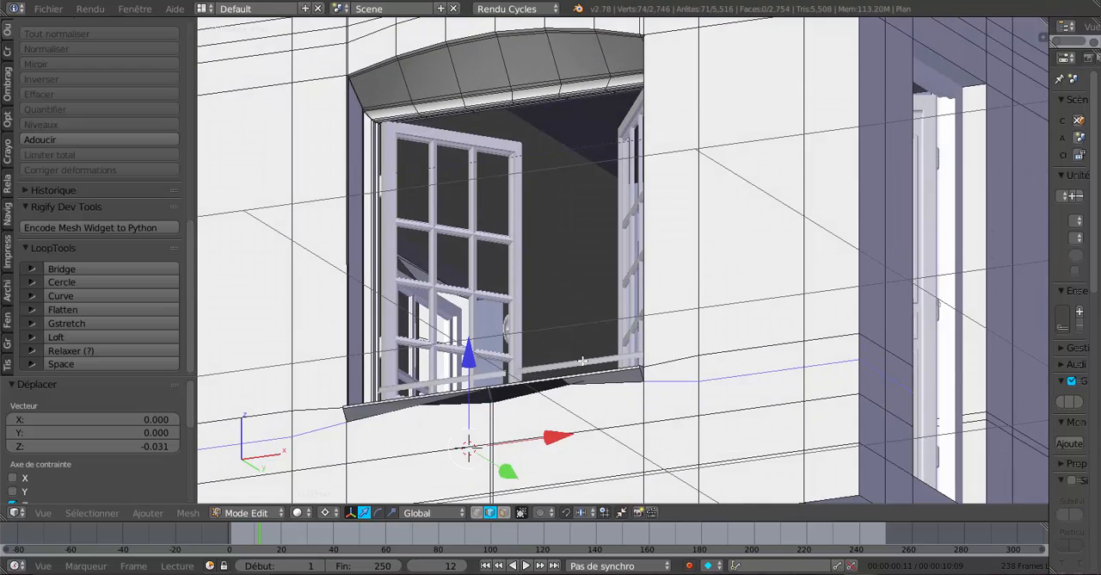
pyautogui.hotkey('ctrl', 'z')
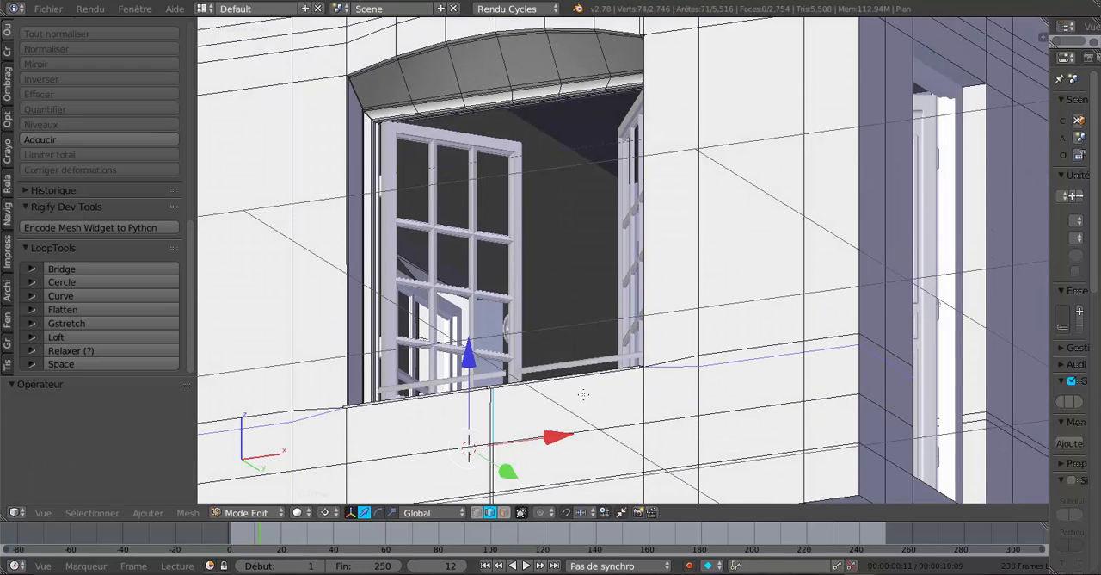
# Undo the wall edge selections, the last lowering of the sill, and the latest additions of its front faces to the selection.
pyautogui.hotkey('ctrl', 'z')
pyautogui.hotkey('ctrl', 'z')
pyautogui.hotkey('ctrl', 'z')
pyautogui.hotkey('ctrl', 'z')
pyautogui.hotkey('ctrl', 'z')
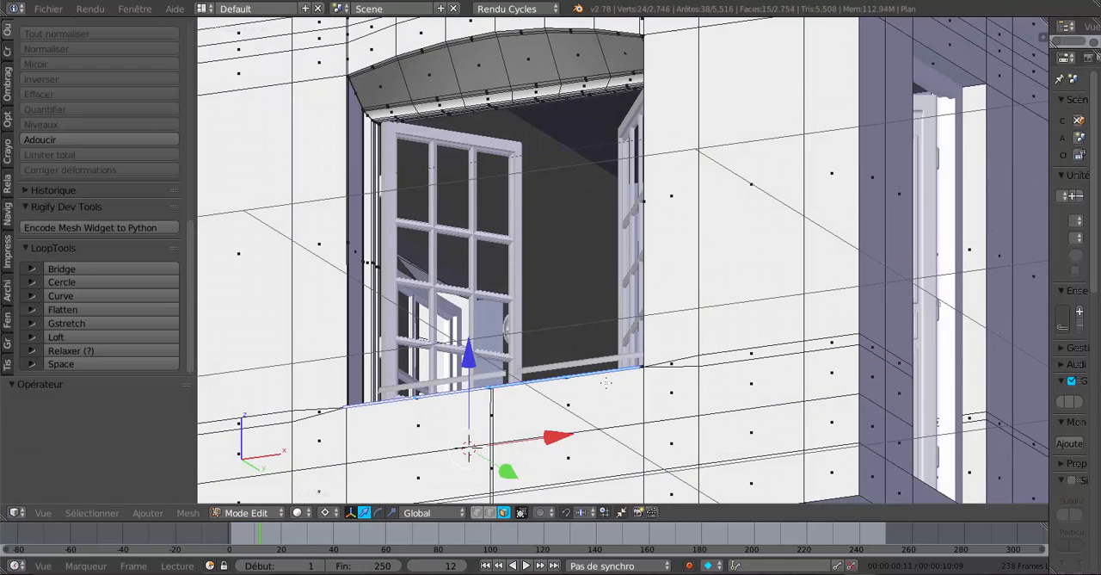
pyautogui.hotkey('ctrl', 'z')
pyautogui.hotkey('ctrl', 'z')
pyautogui.hotkey('ctrl', 'z')
pyautogui.hotkey('ctrl', 'z')
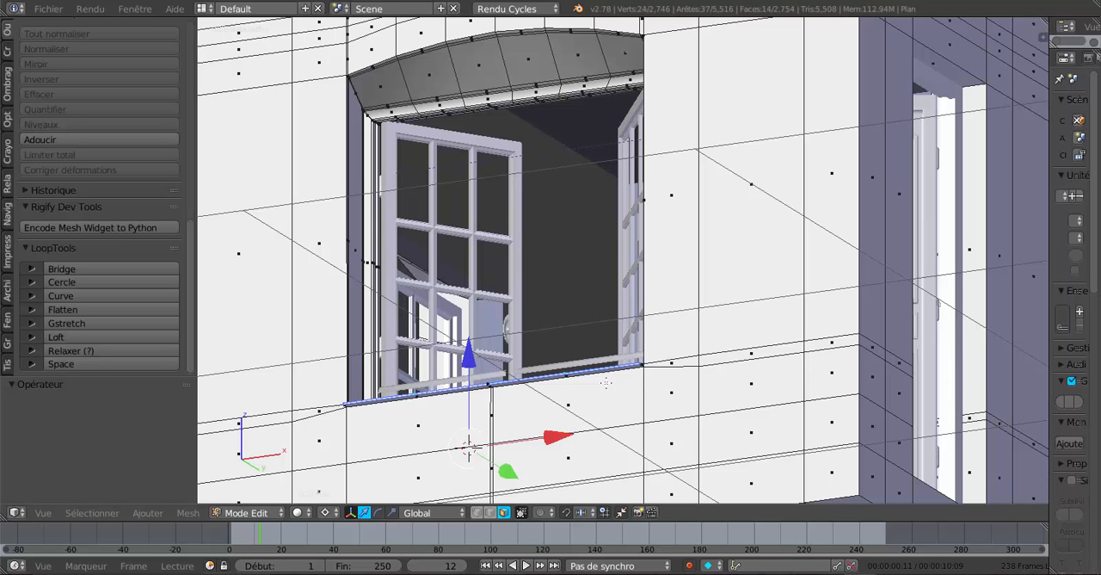
pyautogui.hotkey('ctrl', 'z')
pyautogui.scroll(-3, 605, 382)
pyautogui.moveTo(643, 345); pyautogui.dragTo(670, 280, button='middle')
pyautogui.scroll(5, 643, 307)
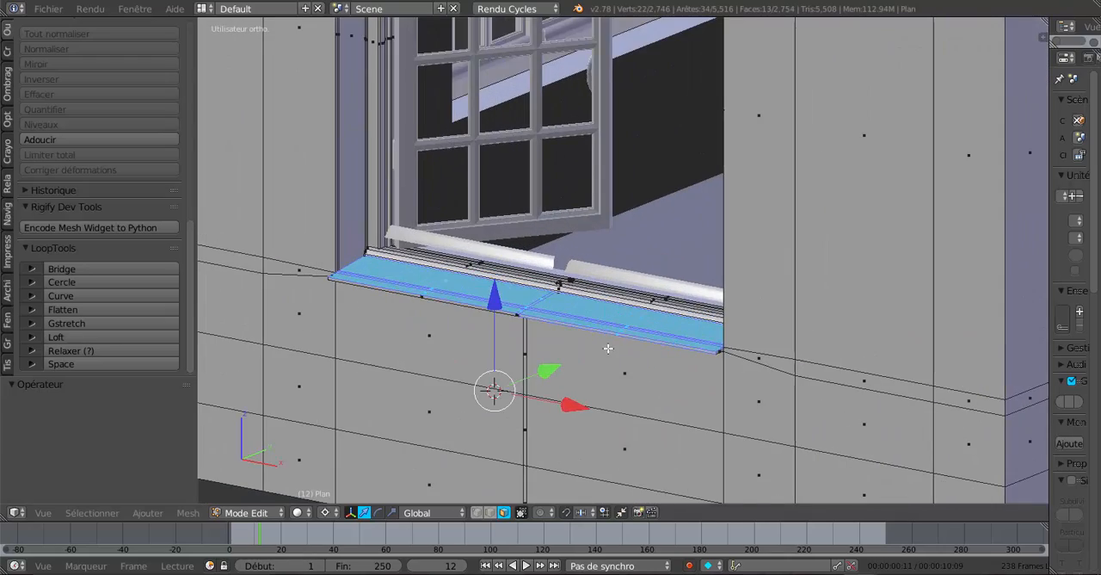
pyautogui.moveTo(608, 348); pyautogui.dragTo(638, 344, button='middle')
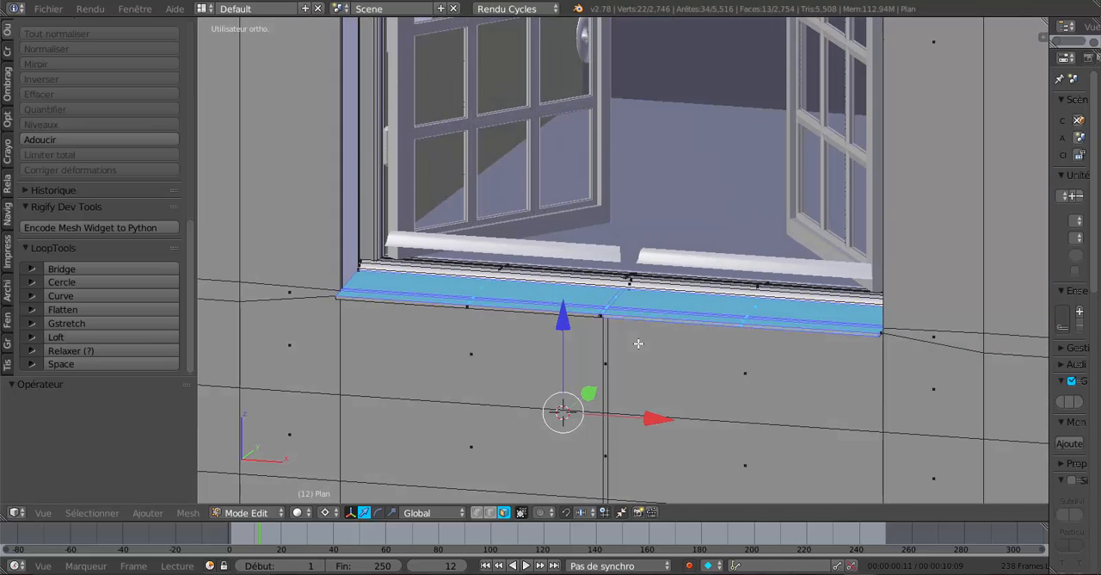
pyautogui.scroll(1, 639, 343)
pyautogui.moveTo(641, 335); pyautogui.dragTo(646, 333, button='middle')
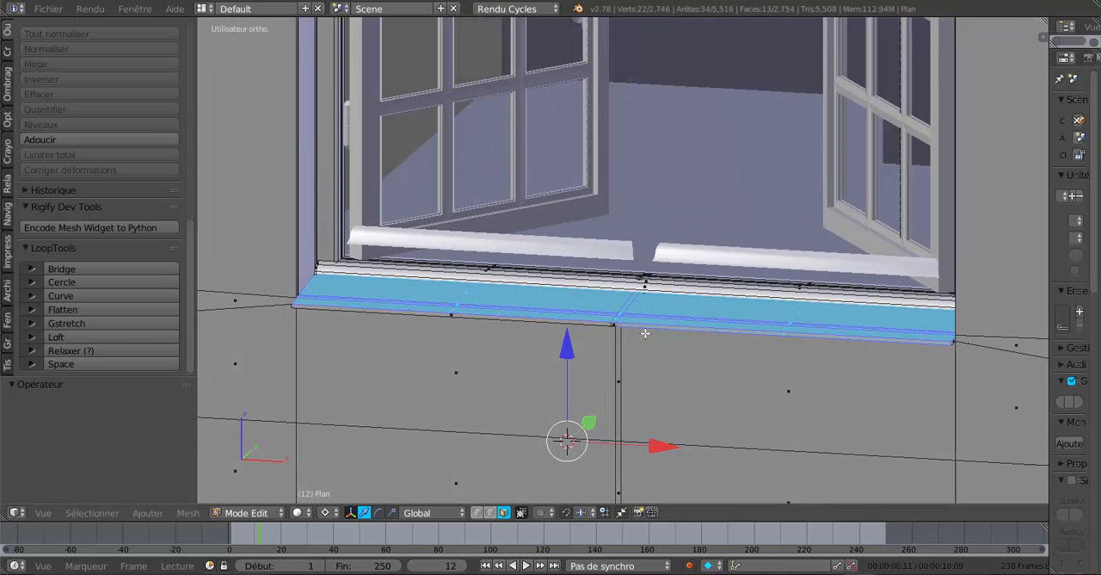
# Select the narrow faces along the bottom of the sill's front lip and lower them 0.005 along Z.
pyautogui.rightClick(574, 323)
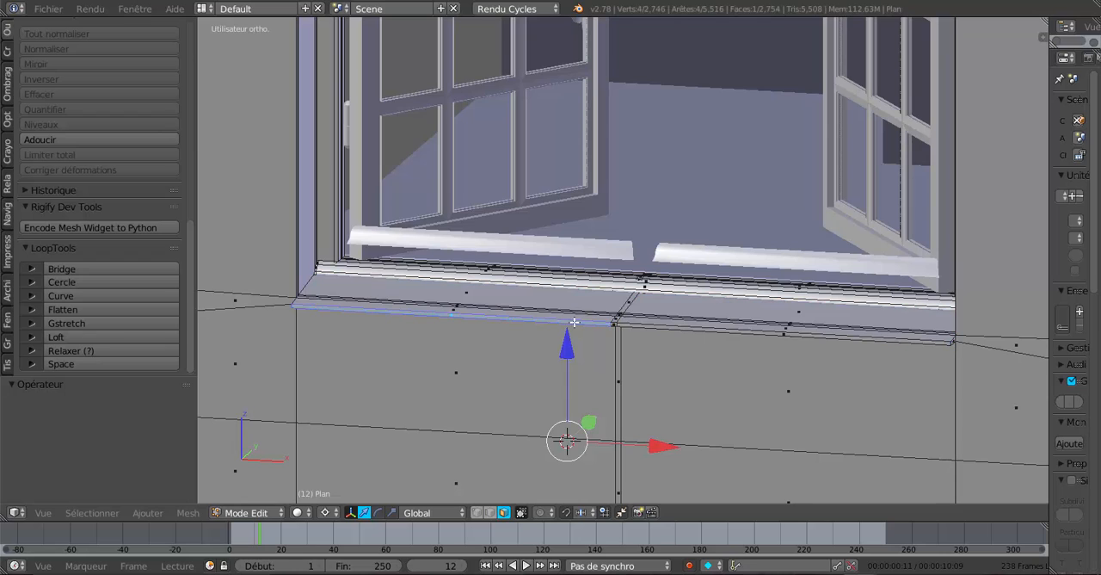
pyautogui.keyDown('ctrl'); pyautogui.rightClick(632, 325); pyautogui.keyUp('ctrl')
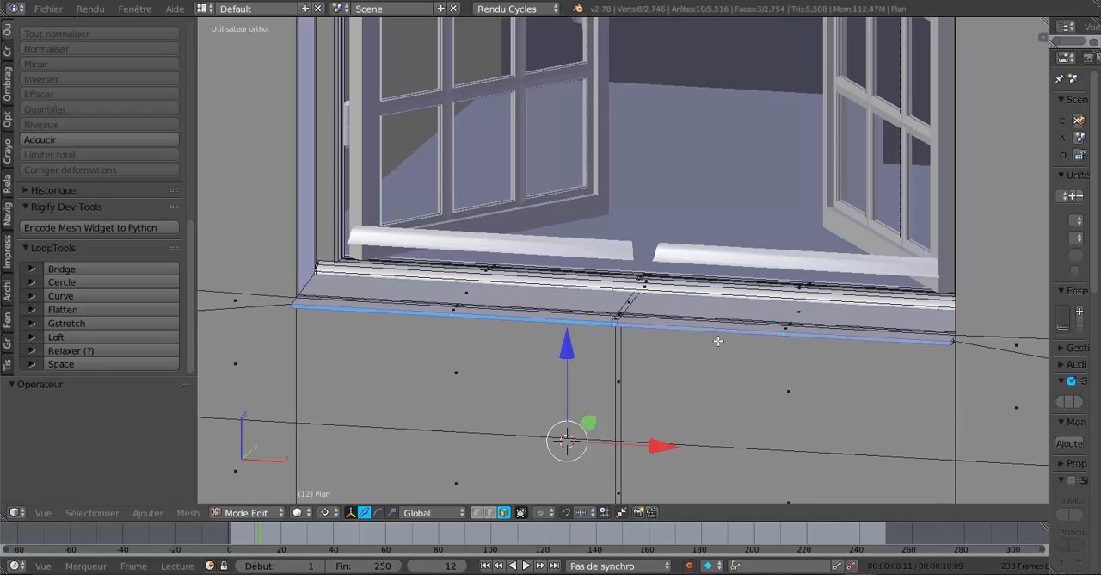
pyautogui.press('g')
pyautogui.press('z')
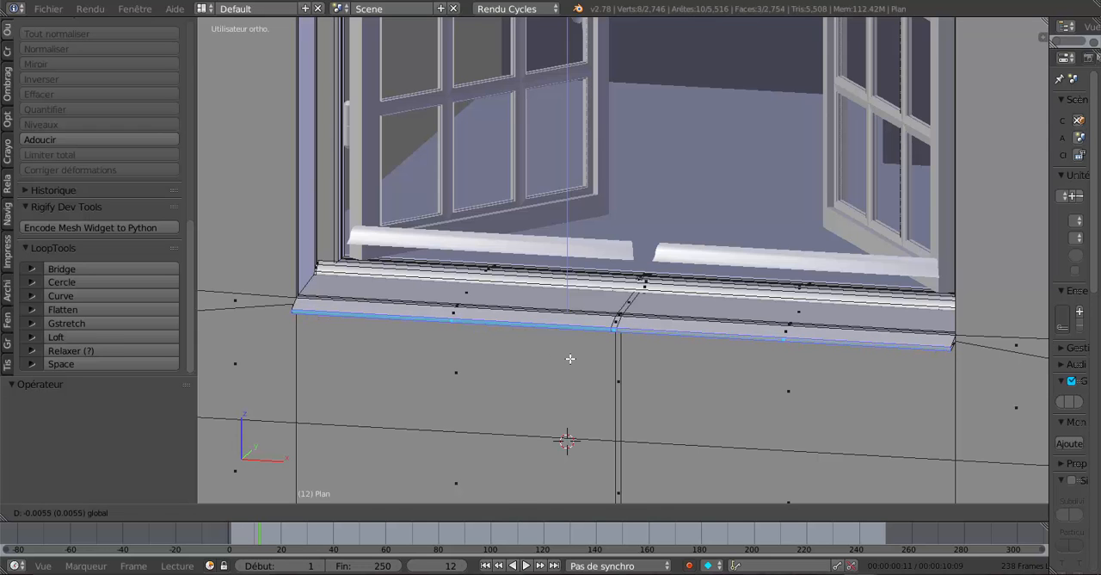
pyautogui.click(570, 359)
pyautogui.moveTo(571, 362); pyautogui.dragTo(620, 363, button='middle')
pyautogui.scroll(2, 619, 362)
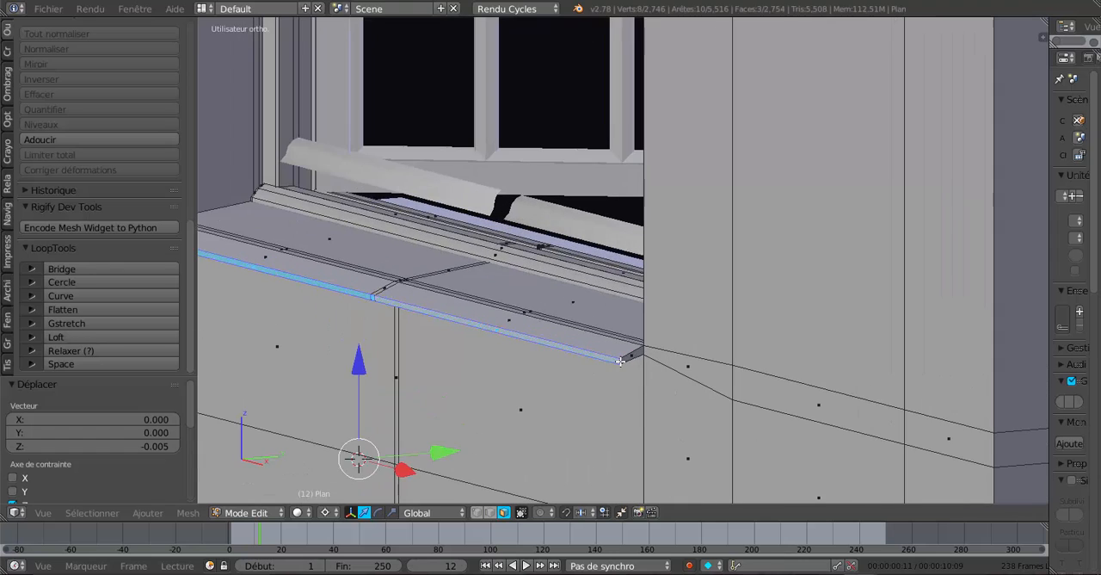
# Select the sill's top faces on both sides of the centre and lower them slightly along Z.
pyautogui.click(578, 311)
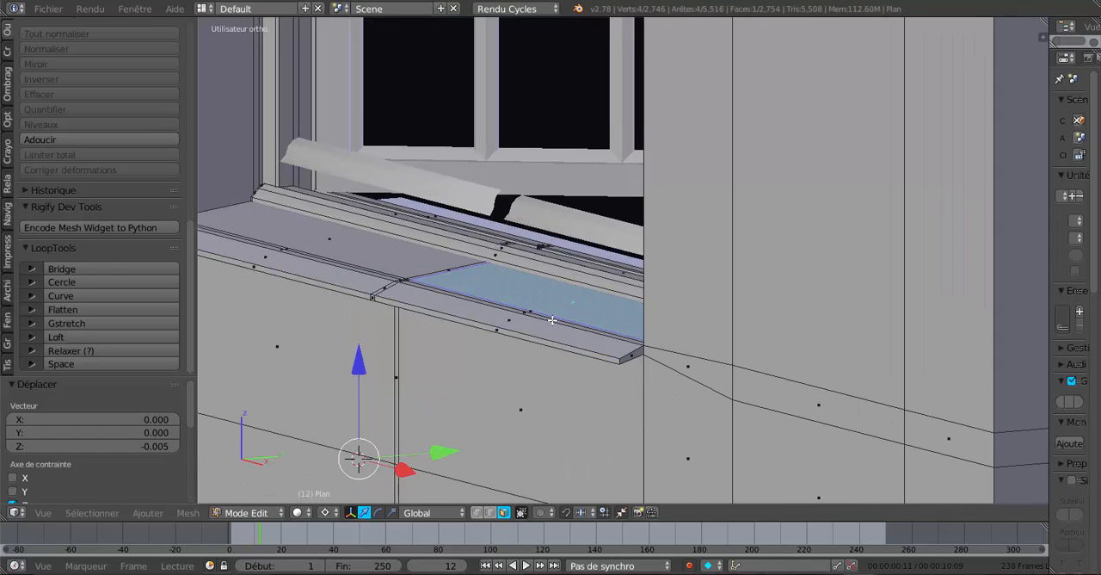
pyautogui.moveTo(552, 320); pyautogui.dragTo(555, 328, button='middle')
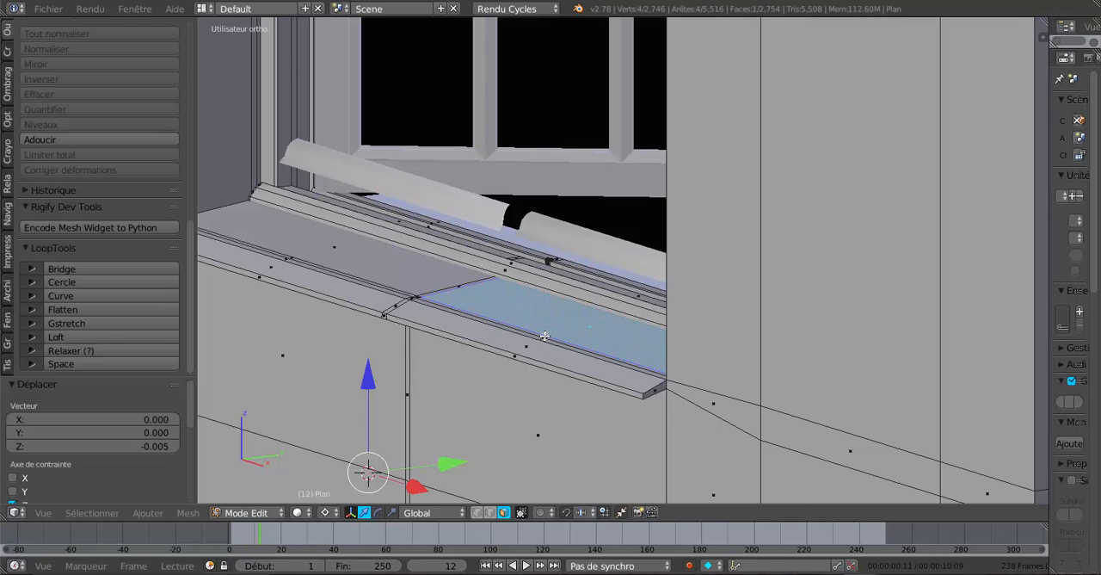
pyautogui.keyDown('shift'); pyautogui.click(544, 335); pyautogui.keyUp('shift')
pyautogui.keyDown('shift'); pyautogui.click(412, 294); pyautogui.keyUp('shift')
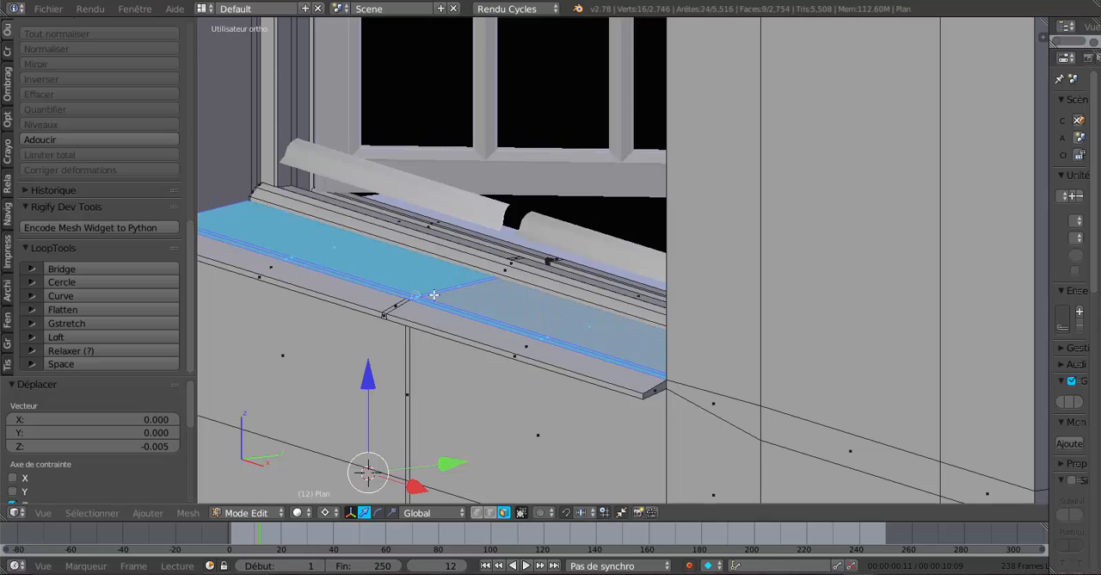
pyautogui.moveTo(512, 309); pyautogui.dragTo(523, 310, button='middle')
pyautogui.scroll(-2, 523, 310)
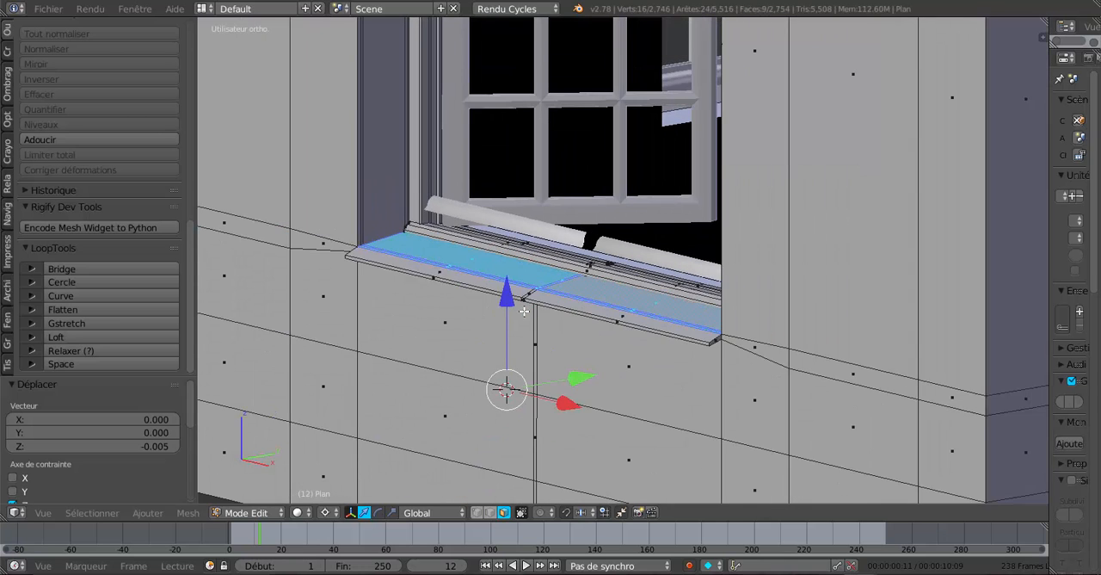
pyautogui.scroll(1, 500, 345)
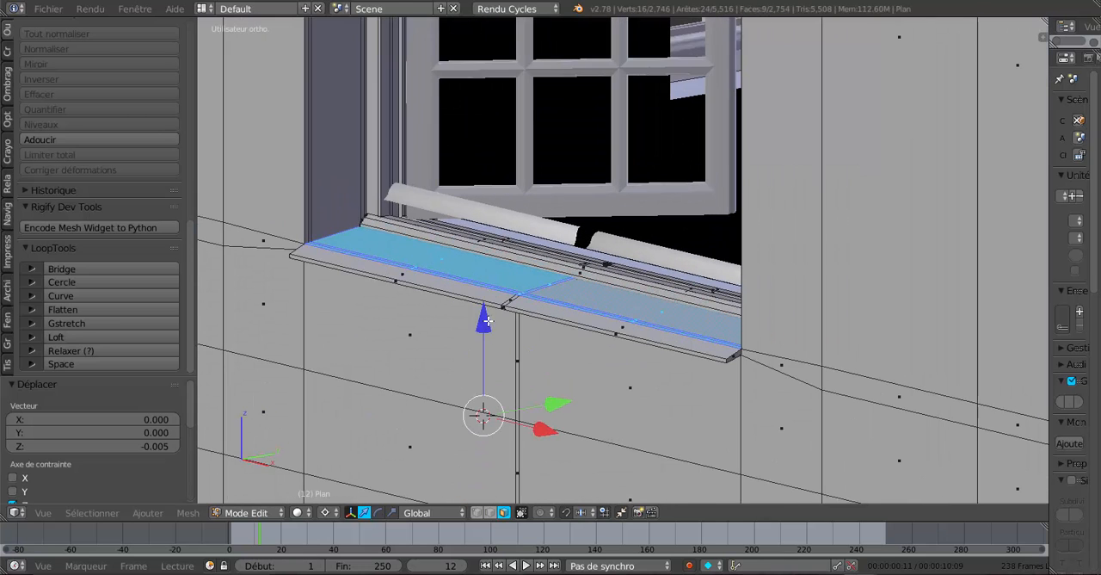
pyautogui.moveTo(487, 320); pyautogui.dragTo(491, 326)
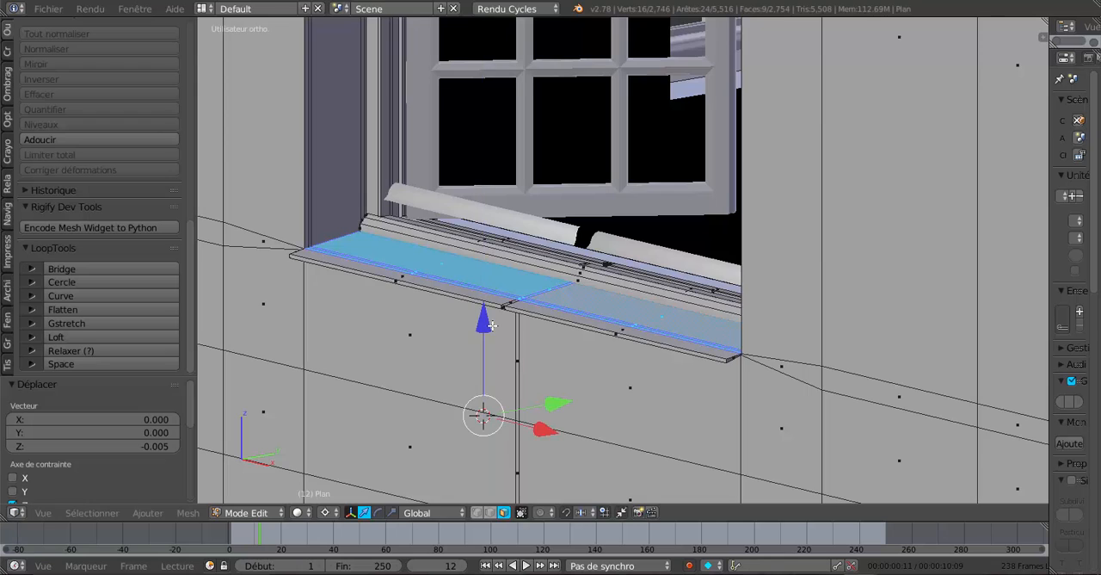
# Add the sill's front lip faces to the selection, try raising the whole sill 0.019 along Z, and undo the move.
pyautogui.scroll(2, 491, 325)
pyautogui.keyDown('shift'); pyautogui.rightClick(595, 356); pyautogui.keyUp('shift')
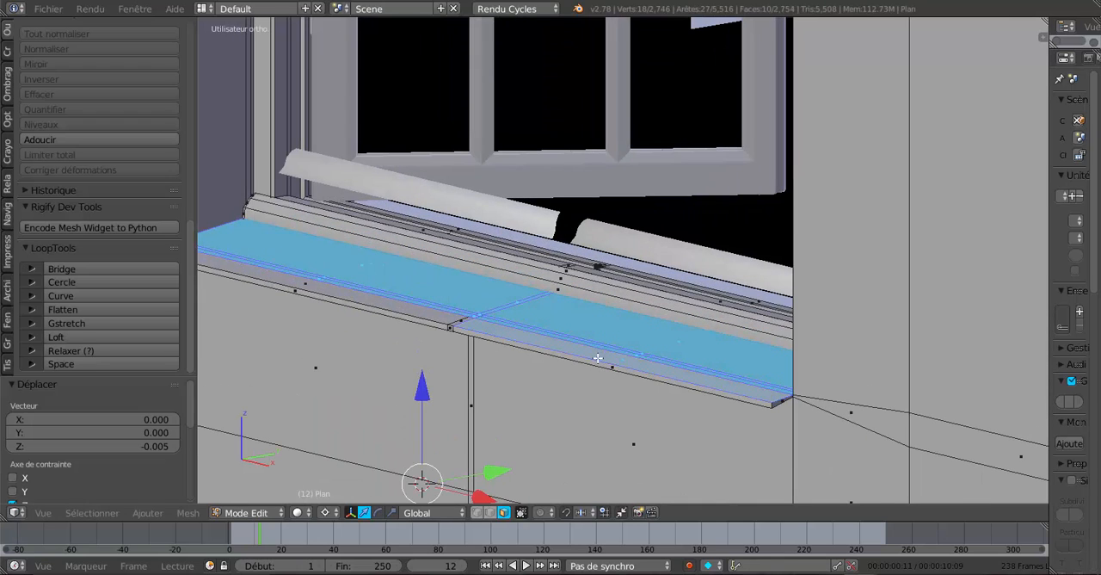
pyautogui.keyDown('shift'); pyautogui.rightClick(598, 363); pyautogui.keyUp('shift')
pyautogui.keyDown('shift'); pyautogui.rightClick(453, 327); pyautogui.keyUp('shift')
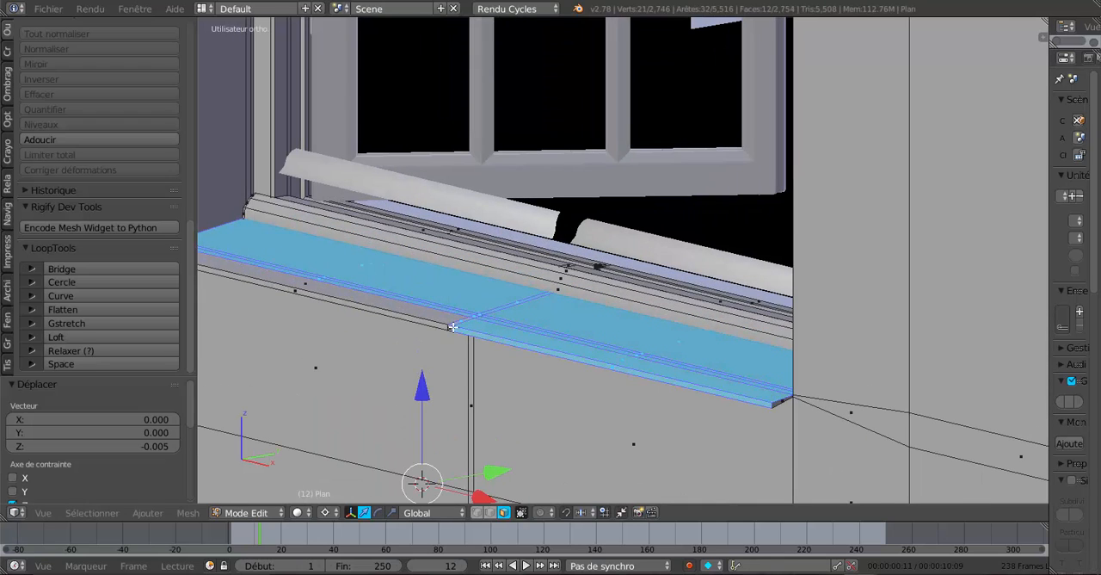
pyautogui.keyDown('shift'); pyautogui.rightClick(445, 318); pyautogui.keyUp('shift')
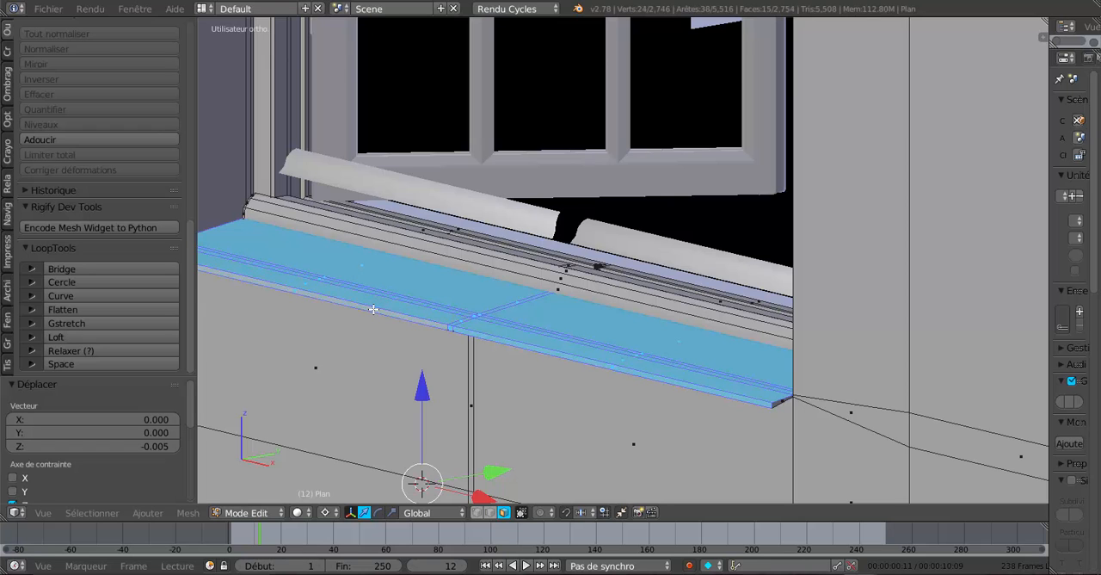
pyautogui.keyDown('shift'); pyautogui.rightClick(371, 312); pyautogui.keyUp('shift')
pyautogui.scroll(-3, 410, 335)
pyautogui.moveTo(486, 360); pyautogui.dragTo(472, 349, button='middle')
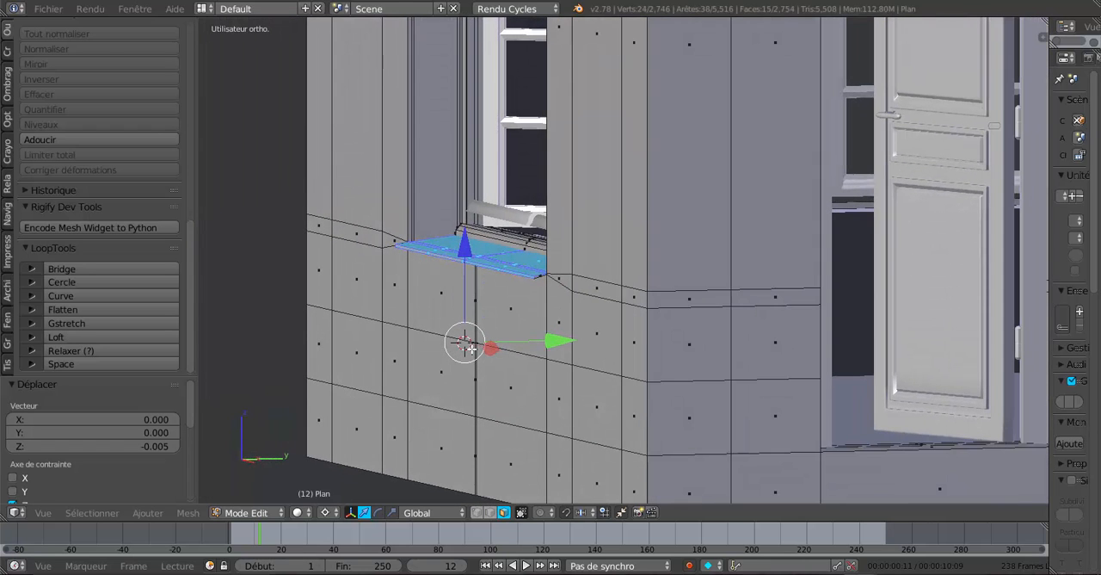
pyautogui.moveTo(466, 249); pyautogui.dragTo(467, 237)
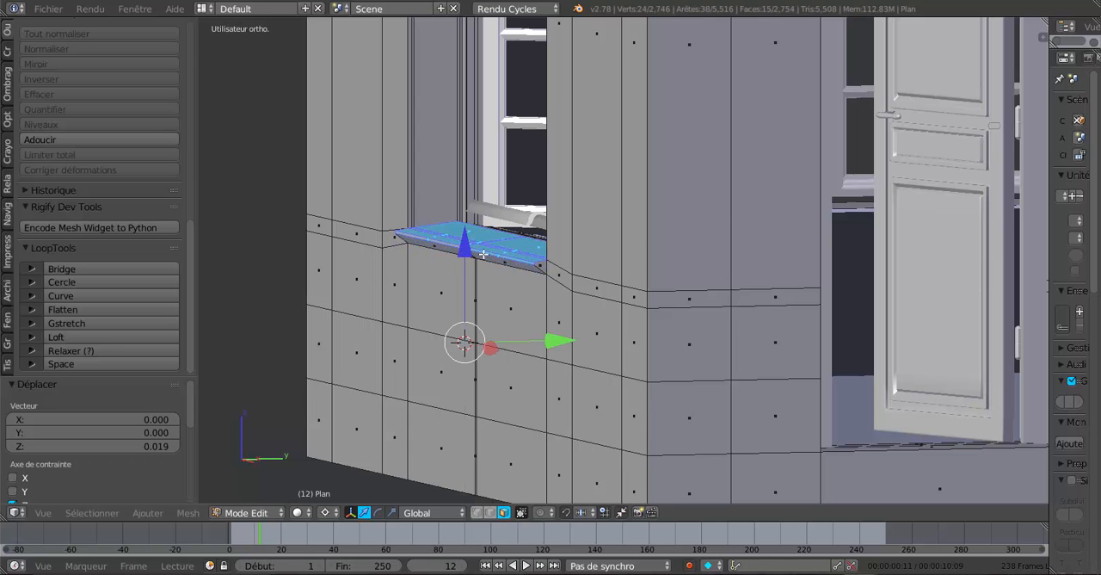
pyautogui.moveTo(568, 273); pyautogui.dragTo(718, 273, button='middle')
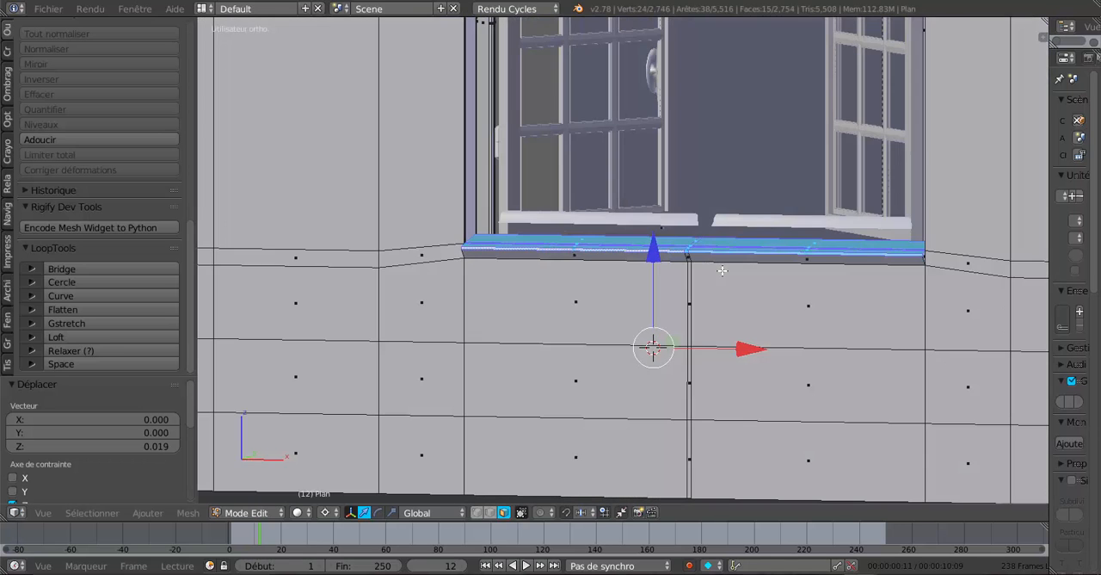
pyautogui.hotkey('ctrl', 'z')
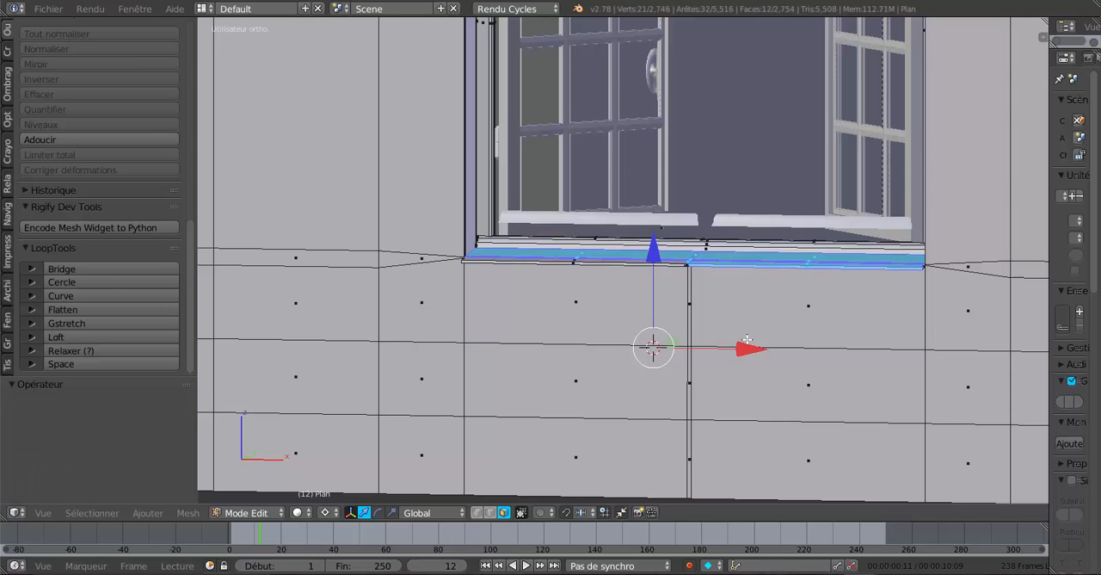
# Inspect the sill in Object Mode and undo the sill edits back to before its front faces were extruded.
pyautogui.moveTo(737, 315); pyautogui.dragTo(706, 326, button='middle')
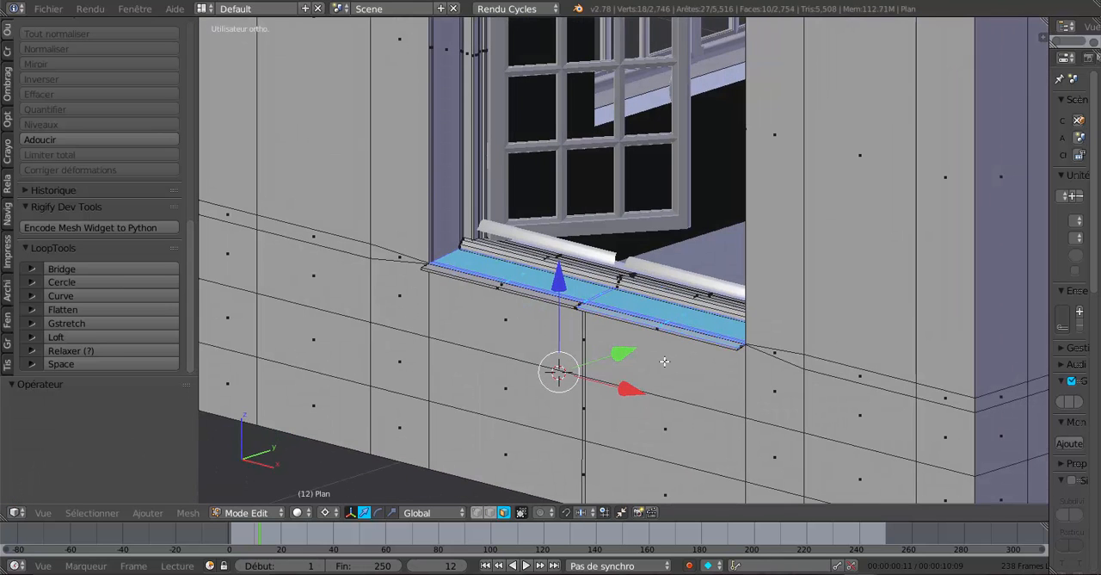
pyautogui.press('Tab')
pyautogui.scroll(1, 664, 361)
pyautogui.moveTo(638, 368); pyautogui.dragTo(638, 368, button='middle')
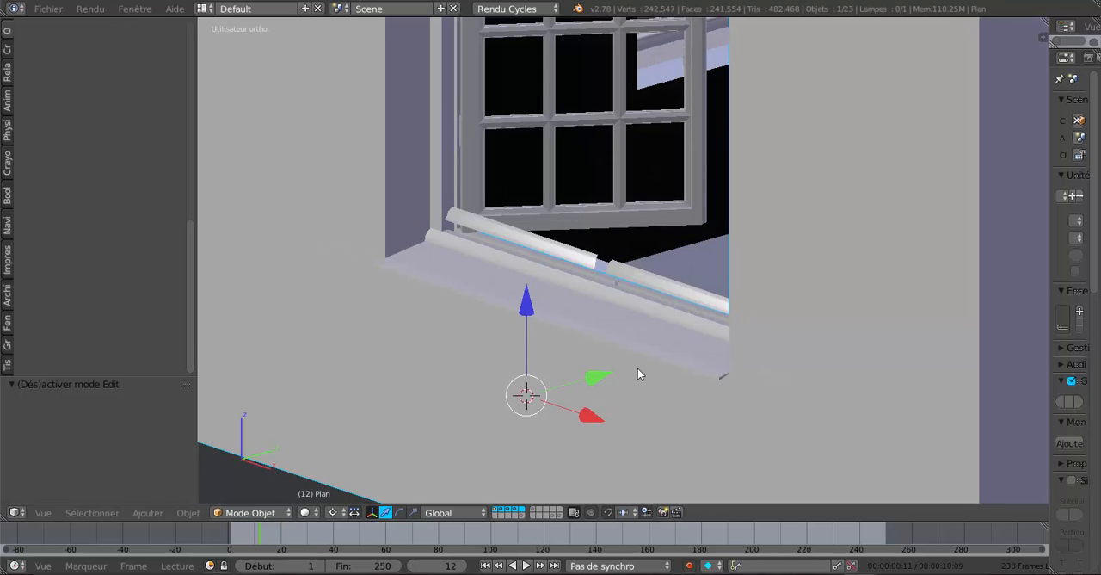
pyautogui.hotkey('ctrl', 'z')
pyautogui.scroll(-1, 638, 369)
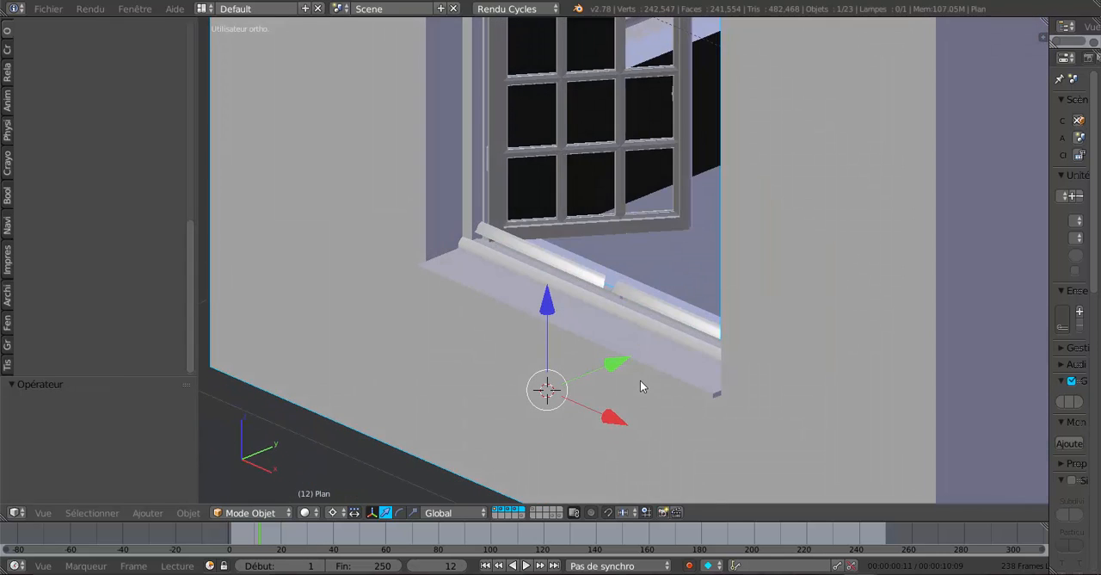
pyautogui.press('Tab')
pyautogui.scroll(2, 671, 396)
pyautogui.moveTo(706, 408); pyautogui.dragTo(642, 380, button='middle')
pyautogui.press('Tab')
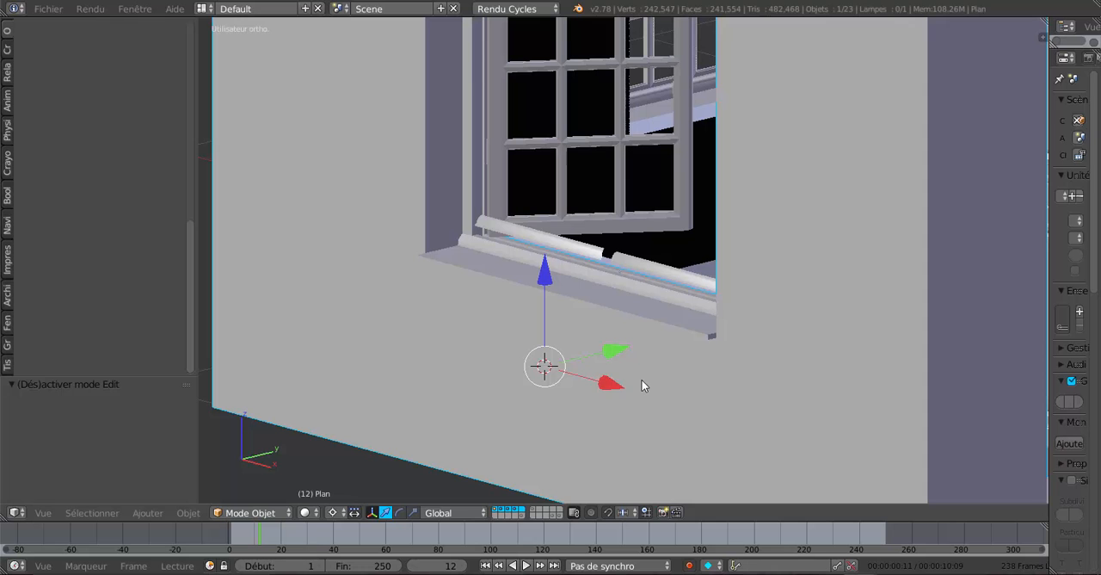
pyautogui.hotkey('ctrl', 'z')
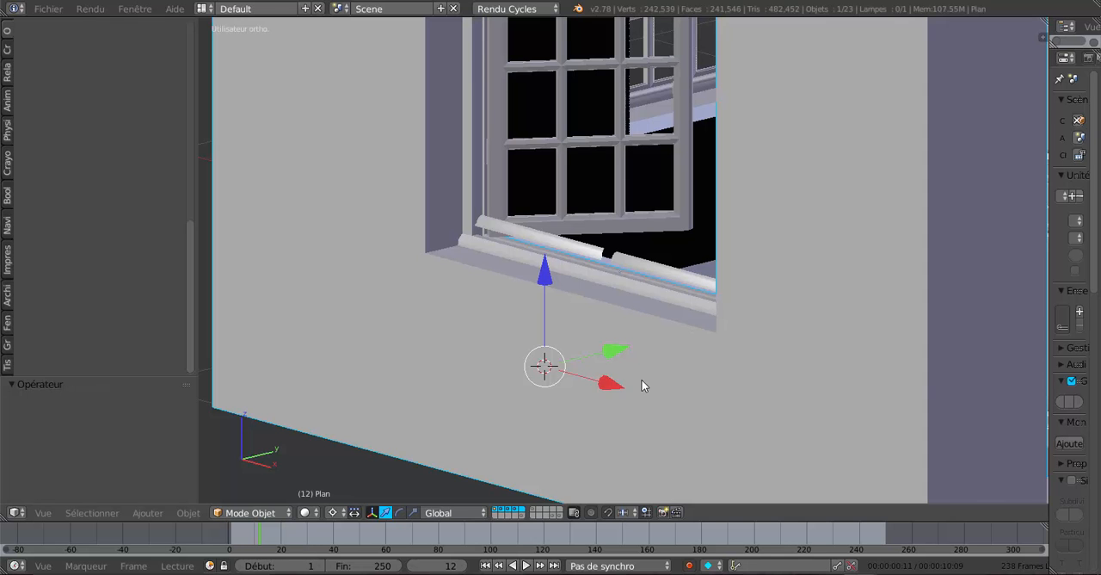
# Return to Edit Mode with edge selection and select the long parallel edges along the sill's front on both sides of the centre.
pyautogui.press('Tab')
pyautogui.moveTo(642, 380); pyautogui.dragTo(678, 387, button='middle')
pyautogui.scroll(2, 676, 392)
pyautogui.moveTo(612, 373); pyautogui.dragTo(571, 376, button='middle')
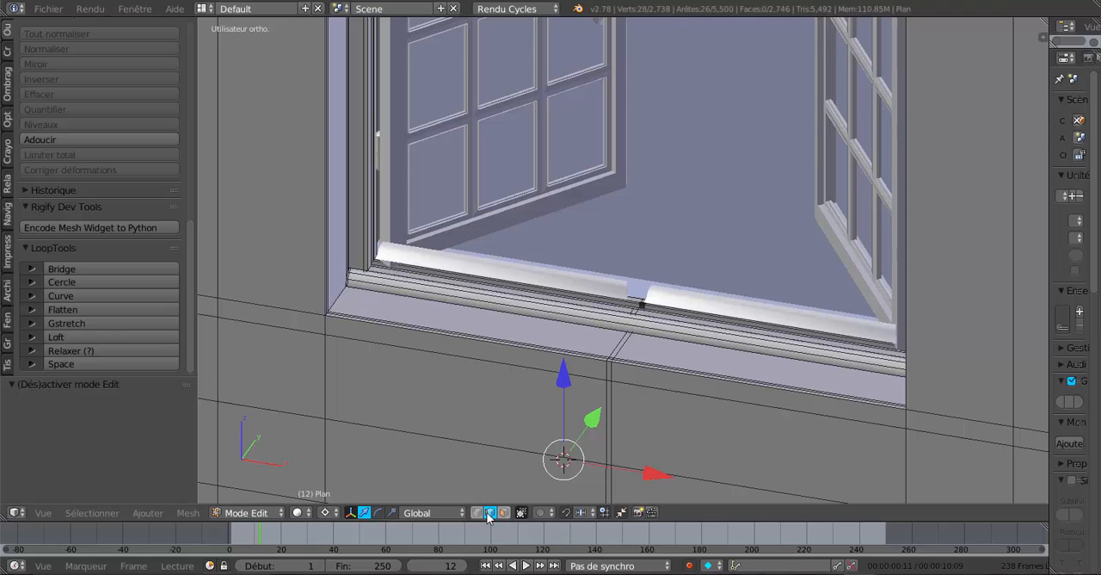
pyautogui.rightClick(430, 327)
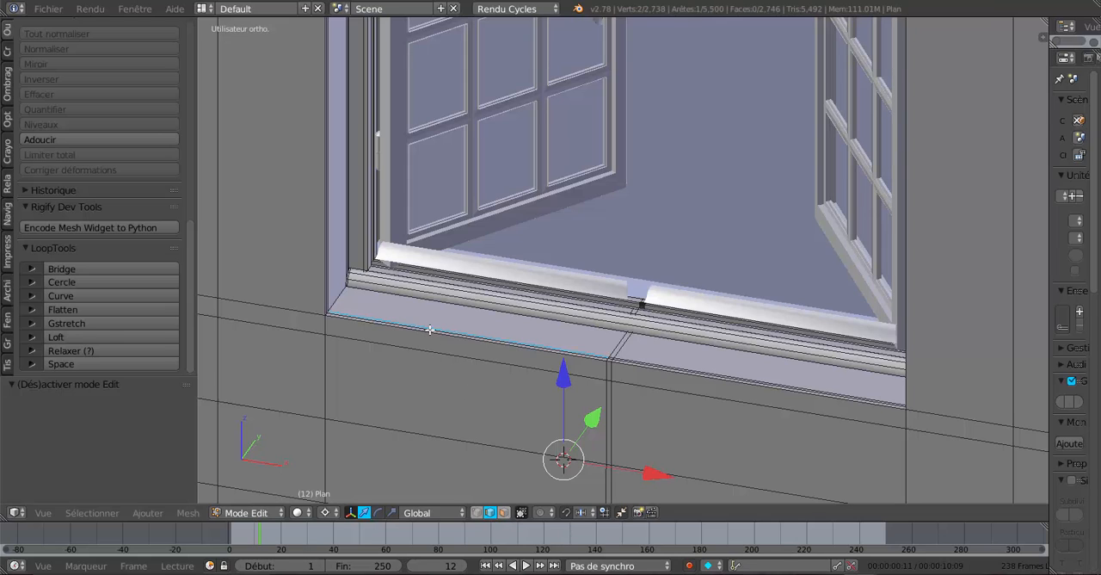
pyautogui.keyDown('shift'); pyautogui.rightClick(562, 345); pyautogui.keyUp('shift')
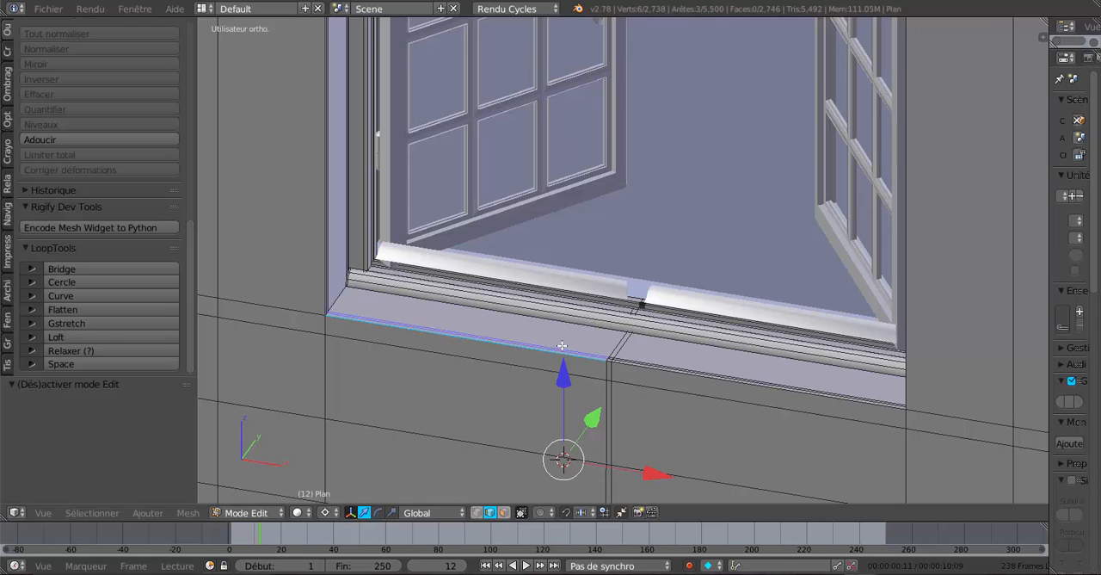
pyautogui.keyDown('shift'); pyautogui.rightClick(639, 362); pyautogui.keyUp('shift')
pyautogui.keyDown('shift'); pyautogui.rightClick(642, 367); pyautogui.keyUp('shift')
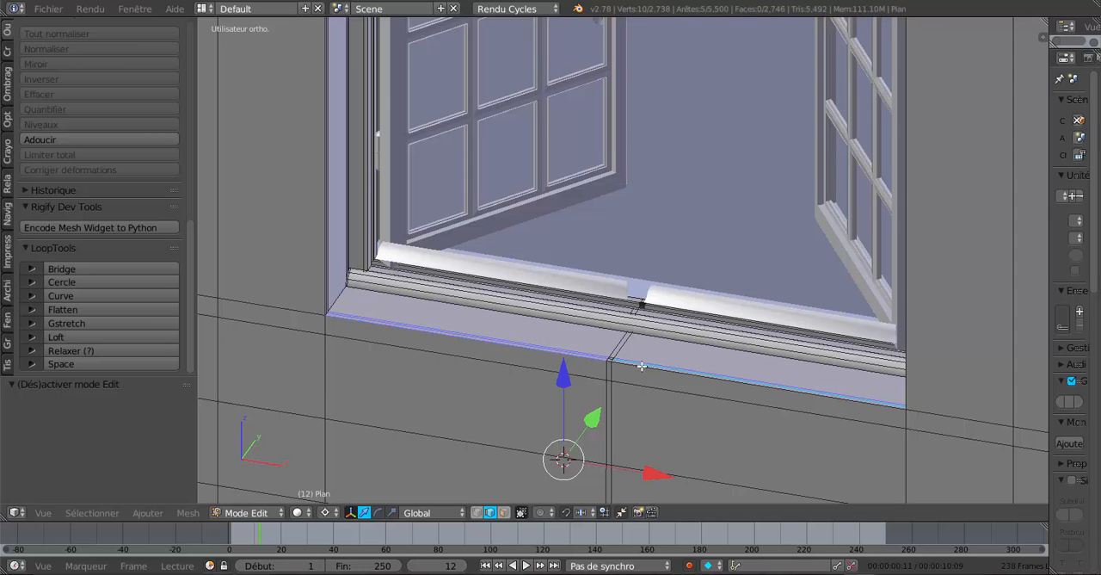
pyautogui.keyDown('shift'); pyautogui.rightClick(641, 367); pyautogui.keyUp('shift')
# Add the short edges at the sill's centre to the selection, leaving out the edge running back towards the window frame.
pyautogui.moveTo(557, 369); pyautogui.dragTo(576, 285, button='middle')
pyautogui.scroll(4, 575, 285)
pyautogui.keyDown('shift'); pyautogui.rightClick(532, 344); pyautogui.keyUp('shift')
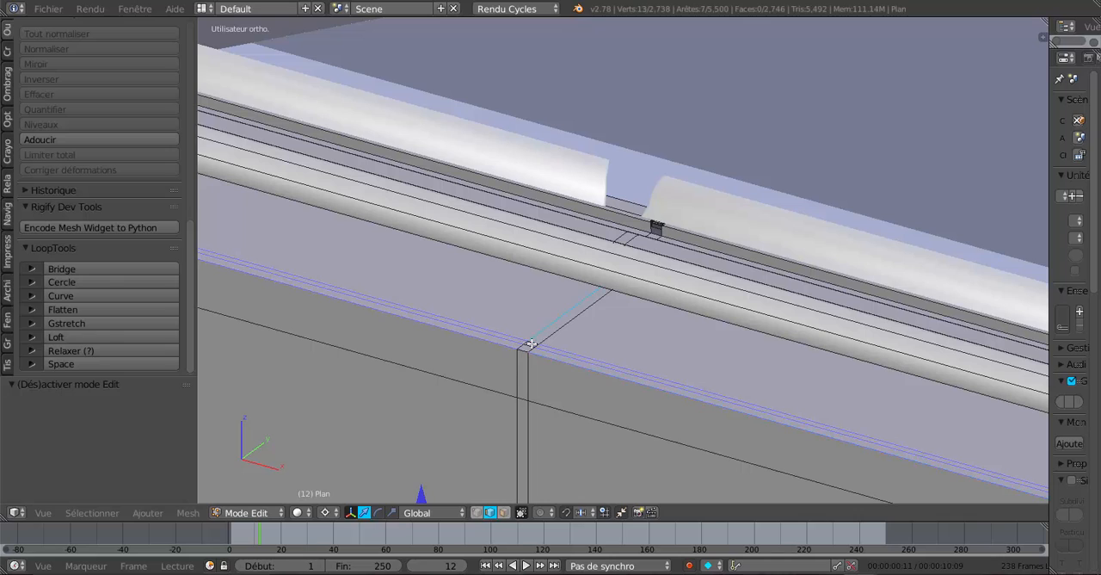
pyautogui.keyDown('shift'); pyautogui.rightClick(537, 334); pyautogui.keyUp('shift')
pyautogui.keyDown('shift'); pyautogui.rightClick(527, 347); pyautogui.keyUp('shift')
pyautogui.keyDown('shift'); pyautogui.rightClick(528, 346); pyautogui.keyUp('shift')
# Lower the selected front sill edges 0.007 along Z, and lower them a further 0.005.
pyautogui.scroll(-2, 525, 359)
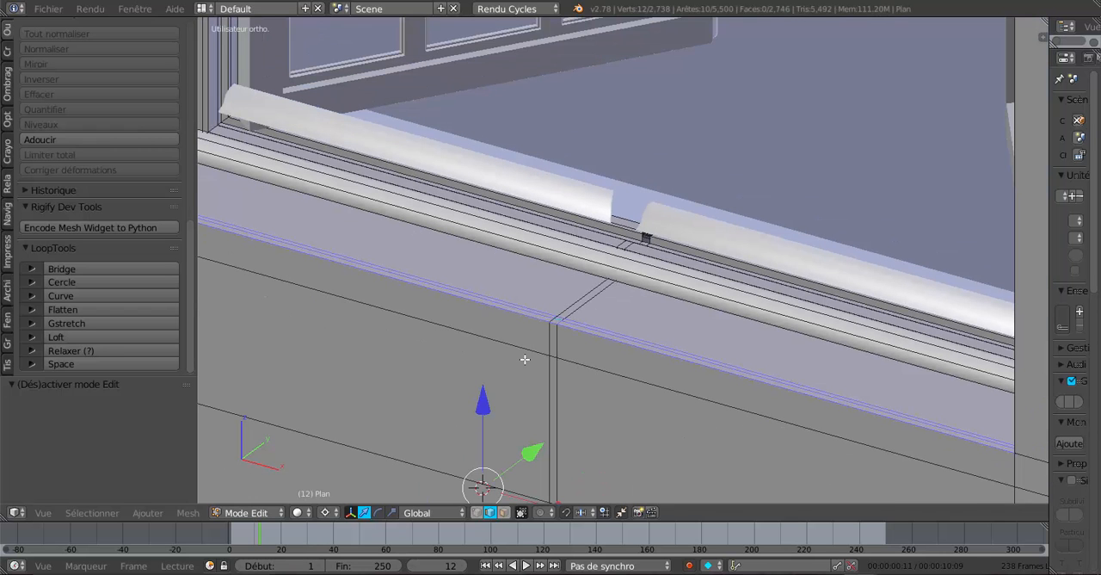
pyautogui.moveTo(485, 397); pyautogui.dragTo(488, 404)
pyautogui.scroll(-2, 495, 401)
pyautogui.moveTo(496, 402); pyautogui.dragTo(561, 351, button='middle')
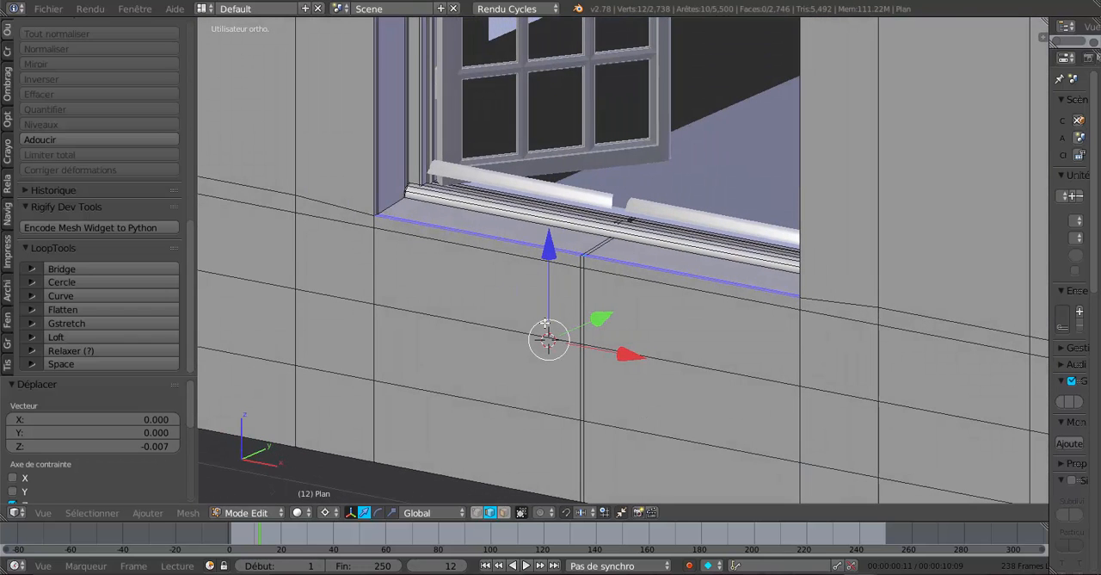
pyautogui.moveTo(549, 255); pyautogui.dragTo(550, 259)
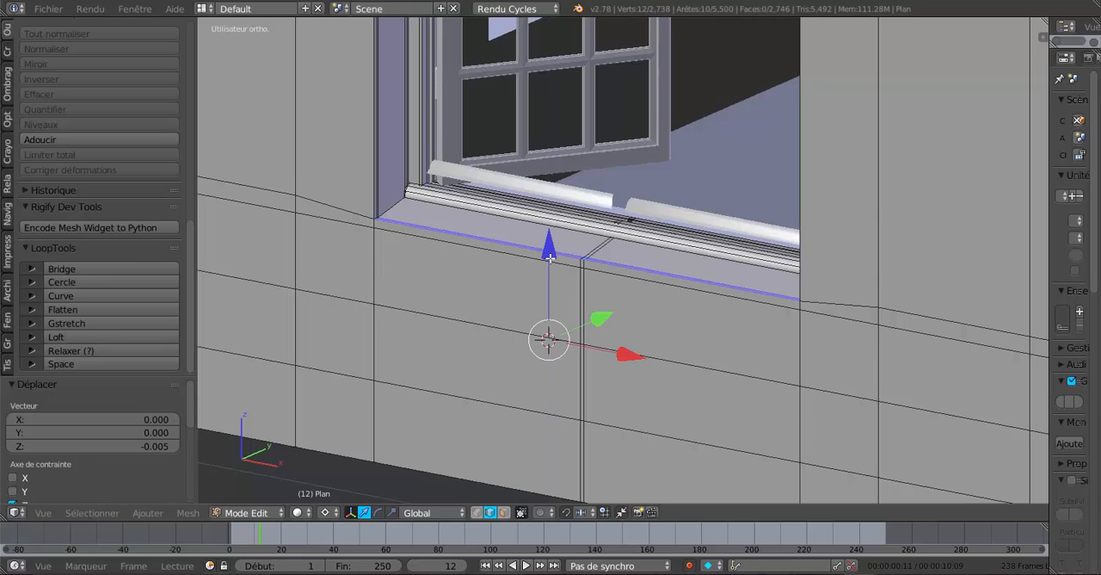
# Switch to face selection, select the two narrow wall faces under the sill's front edge, and place the 3D cursor just below them.
pyautogui.click(504, 512)
pyautogui.rightClick(550, 262)
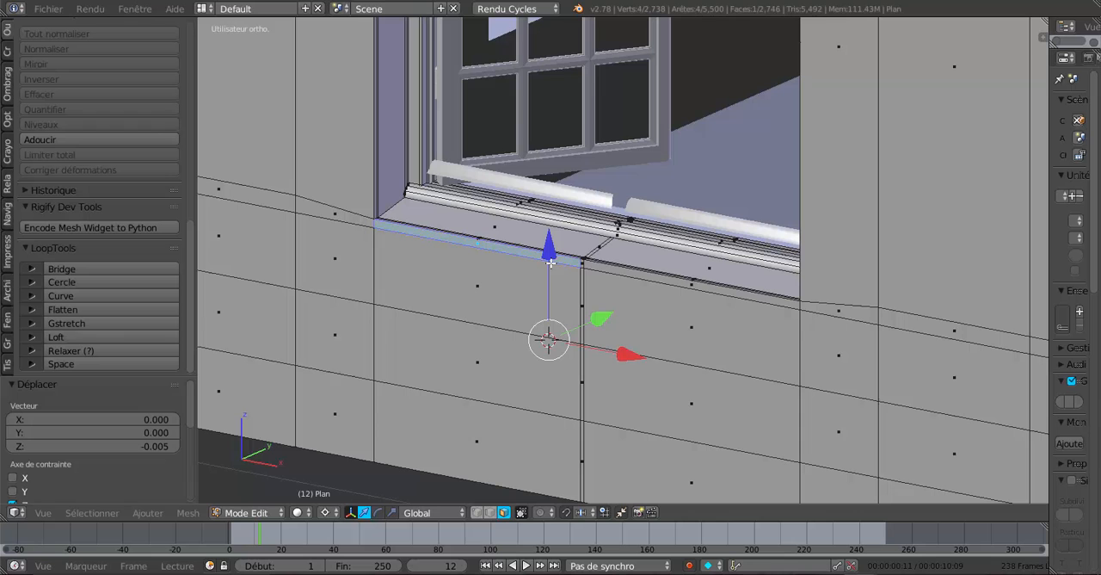
pyautogui.keyDown('shift'); pyautogui.rightClick(623, 275); pyautogui.keyUp('shift')
pyautogui.moveTo(623, 287); pyautogui.dragTo(596, 307, button='middle')
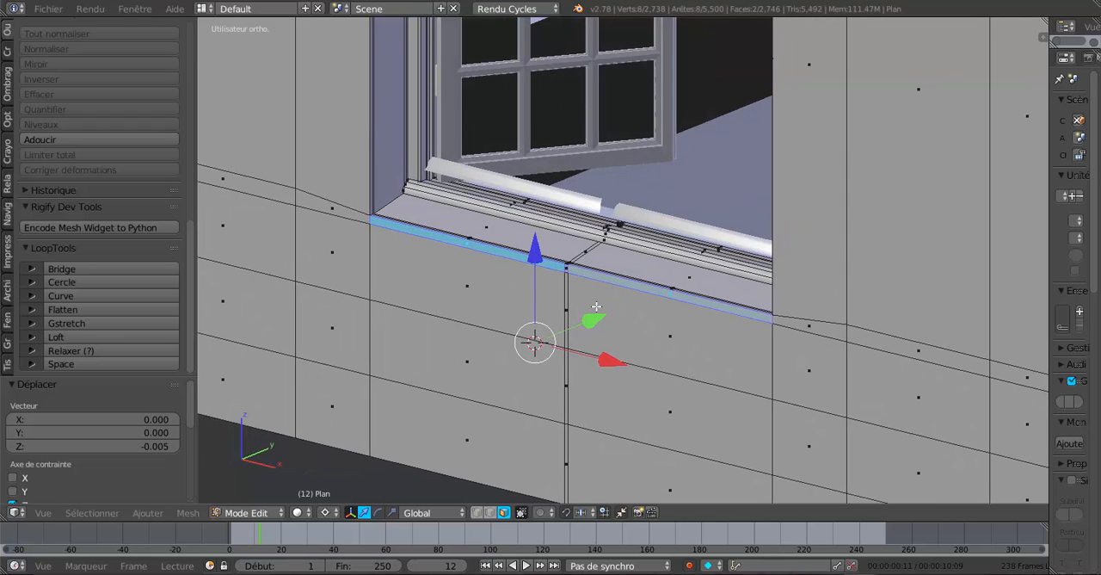
pyautogui.click(597, 307)
# Try extruding the two selected faces and moving them about 0.016 outward along negative Y, and undo both operations.
pyautogui.press('e')
pyautogui.click(595, 295)
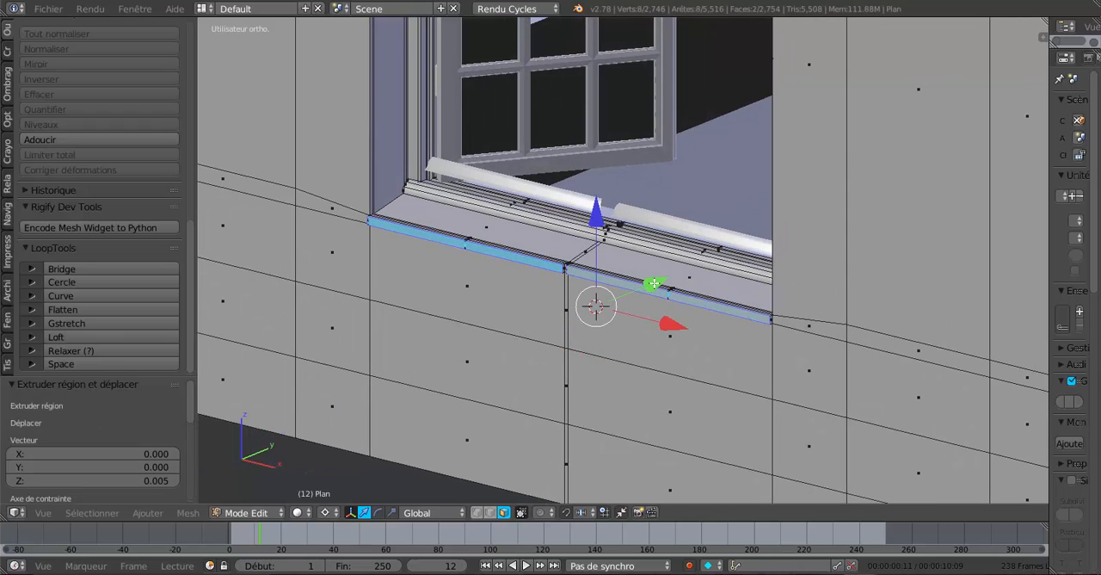
pyautogui.press('g')
pyautogui.press('y')
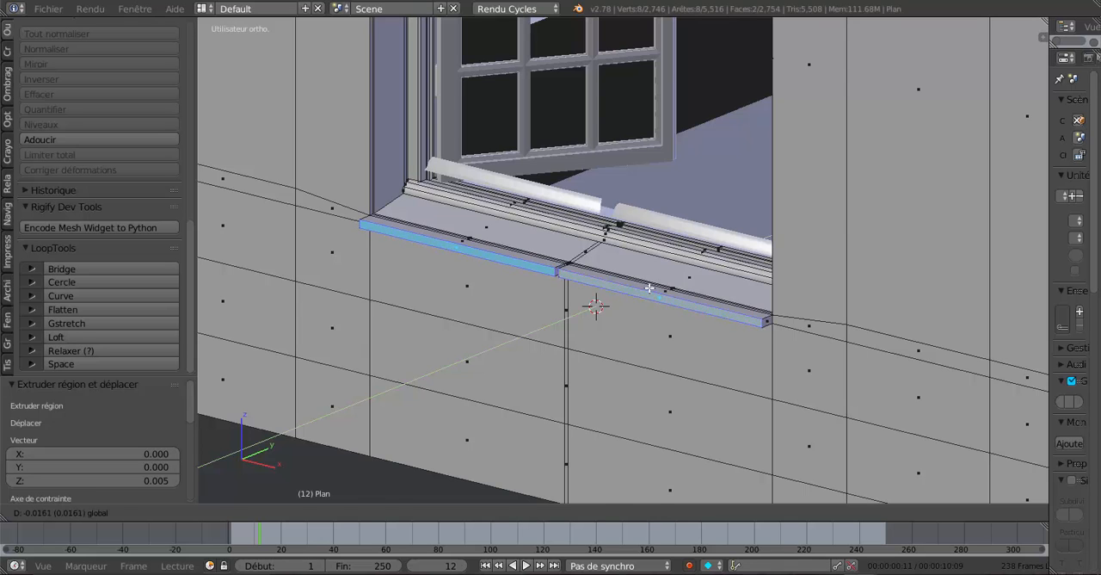
pyautogui.click(650, 286)
pyautogui.hotkey('ctrl', 'z')
pyautogui.hotkey('ctrl', 'z')
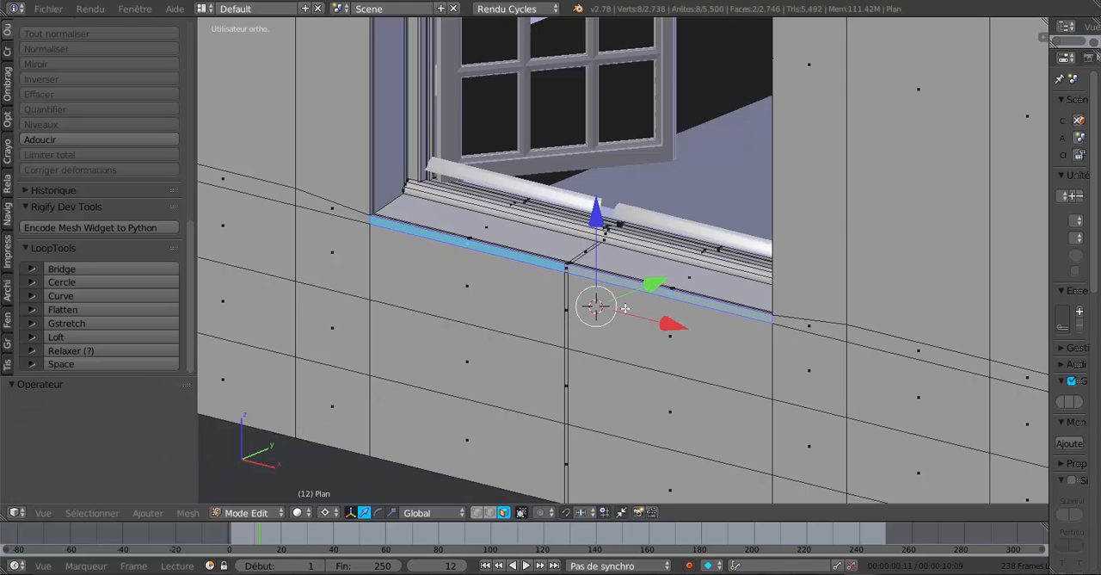
# Select the two narrow wall faces under the front window sill's edge together with the tiny central face between them.
pyautogui.scroll(2, 610, 311)
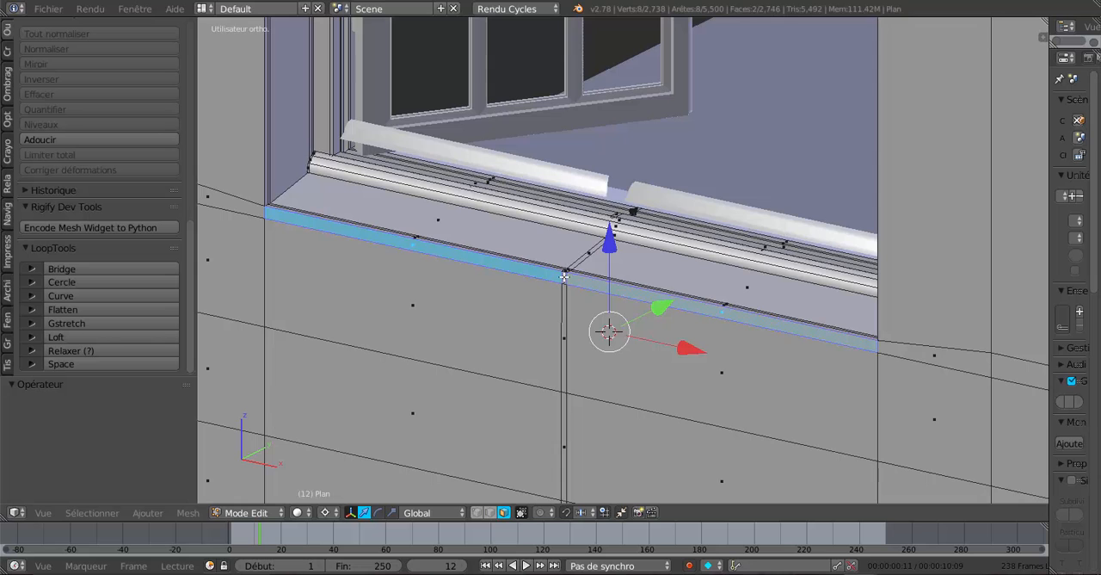
pyautogui.keyDown('shift'); pyautogui.rightClick(565, 276); pyautogui.keyUp('shift')
pyautogui.moveTo(590, 350); pyautogui.dragTo(580, 358, button='middle')
pyautogui.hotkey('ctrl', 'z')
pyautogui.hotkey('ctrl', 'z')
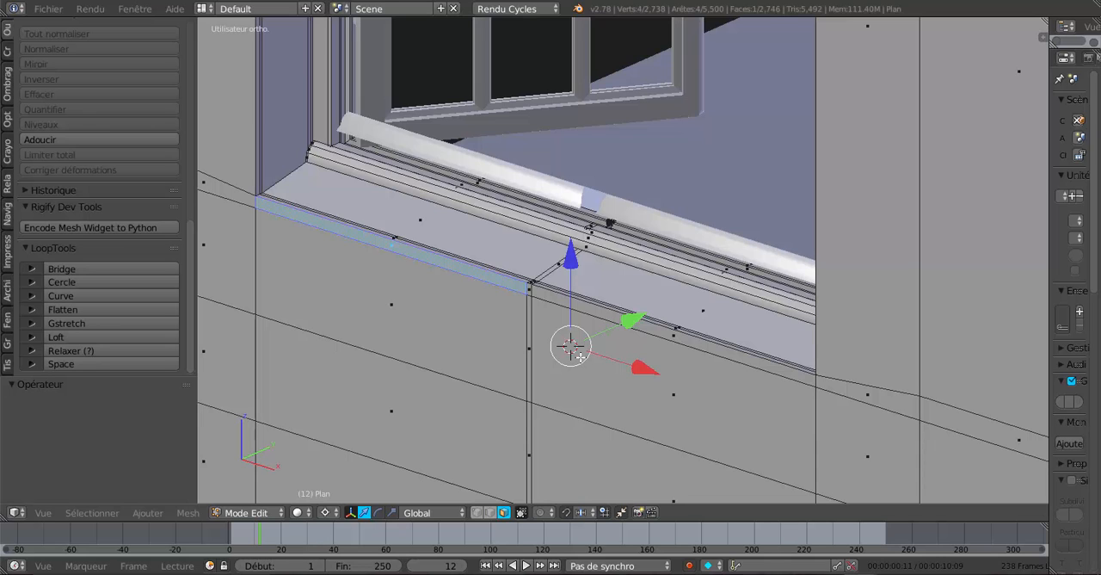
pyautogui.scroll(2, 492, 332)
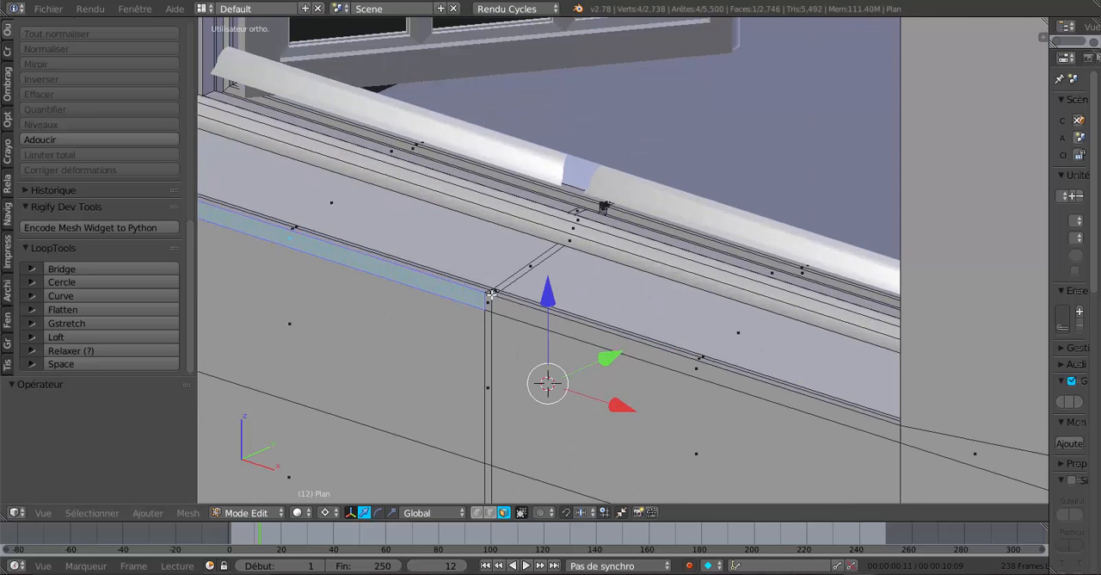
pyautogui.keyDown('shift'); pyautogui.rightClick(506, 306); pyautogui.keyUp('shift')
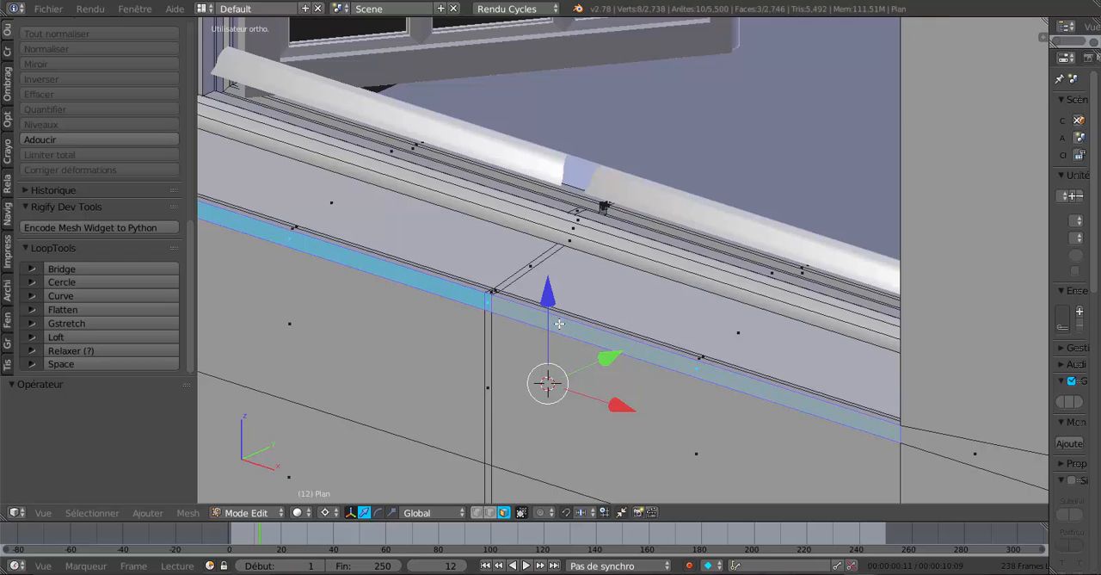
# Extrude the three faces in place, move them slightly down along Z and outward along Y, finishing with a 0.004 move along negative Y.
pyautogui.moveTo(604, 358); pyautogui.dragTo(598, 370)
pyautogui.hotkey('ctrl', 'z')
pyautogui.press('e')
pyautogui.press('Escape')
pyautogui.moveTo(548, 300); pyautogui.dragTo(552, 311)
pyautogui.moveTo(598, 358); pyautogui.dragTo(598, 362)
pyautogui.scroll(-3, 599, 361)
pyautogui.moveTo(610, 359); pyautogui.dragTo(662, 353, button='middle')
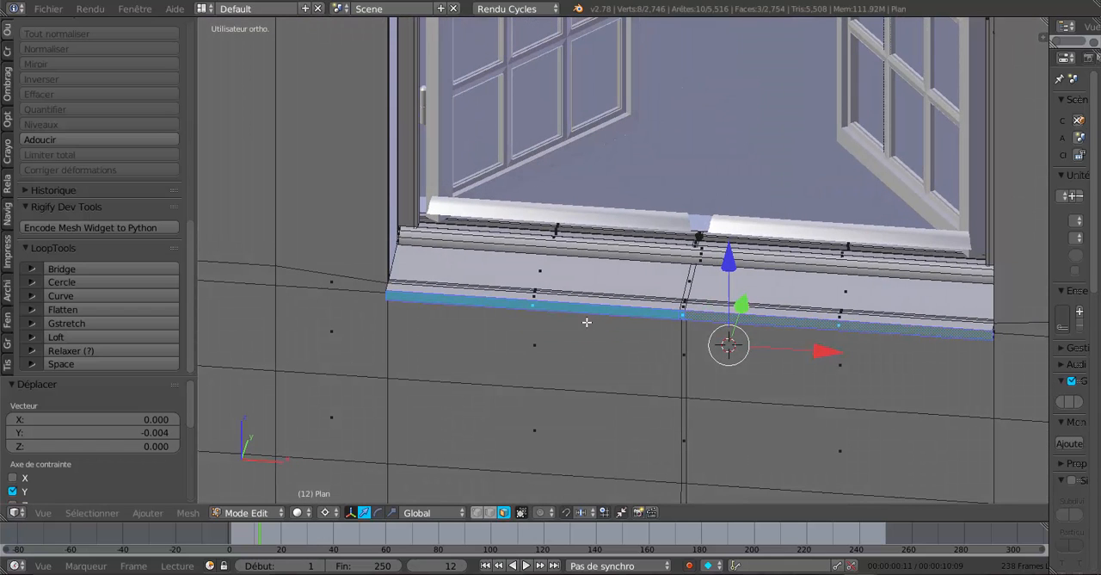
# Select all top faces of both halves of the front sill, flatten them with LoopTools Flatten, and leave Edit Mode.
pyautogui.press('a')
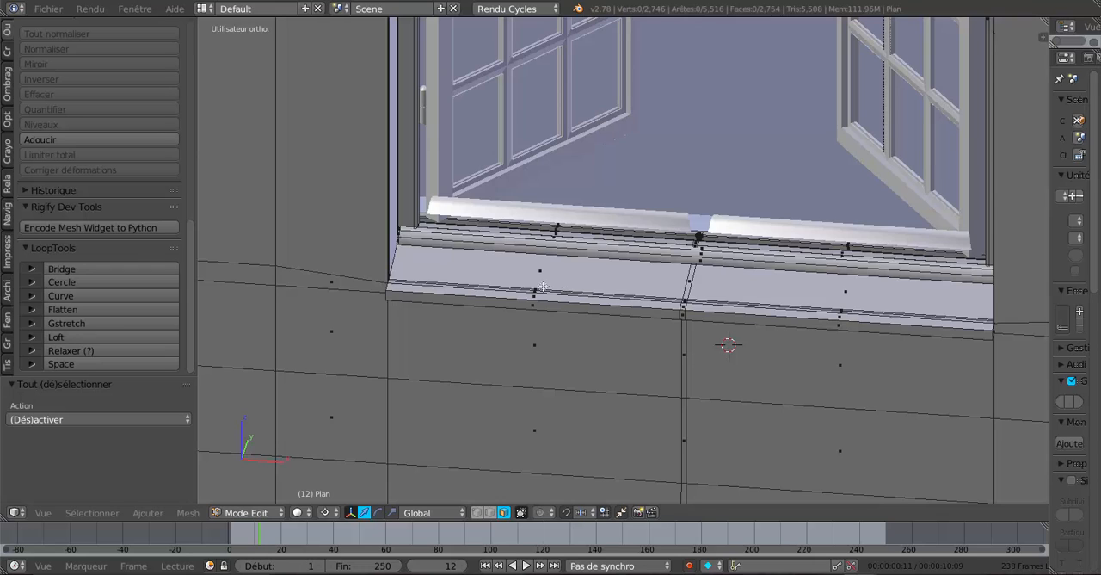
pyautogui.keyDown('alt'); pyautogui.rightClick(536, 285); pyautogui.keyUp('alt')
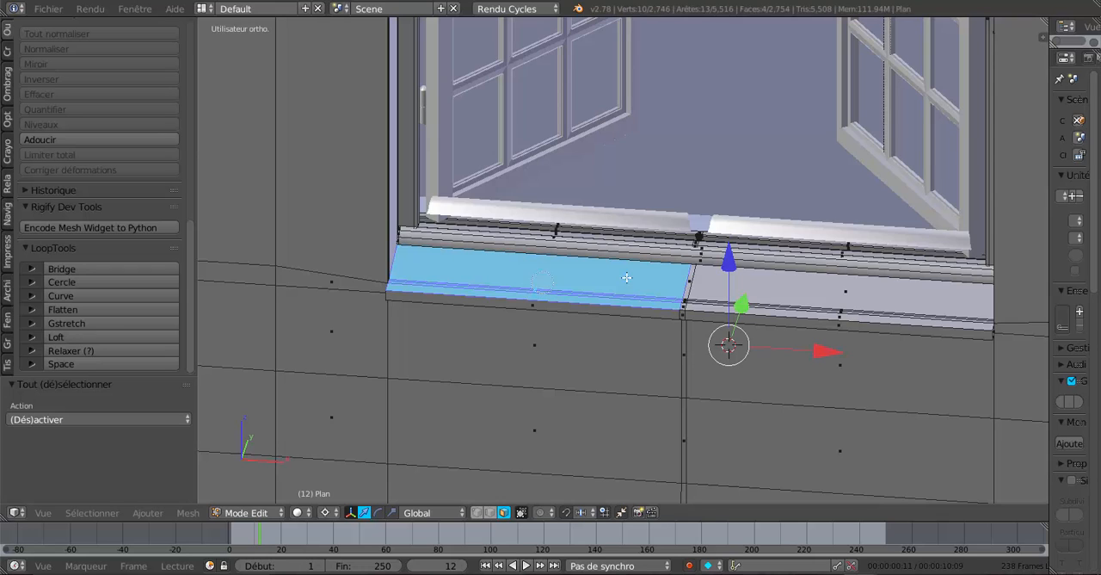
pyautogui.keyDown('alt'); pyautogui.keyDown('shift'); pyautogui.rightClick(723, 294); pyautogui.keyUp('shift'); pyautogui.keyUp('alt')
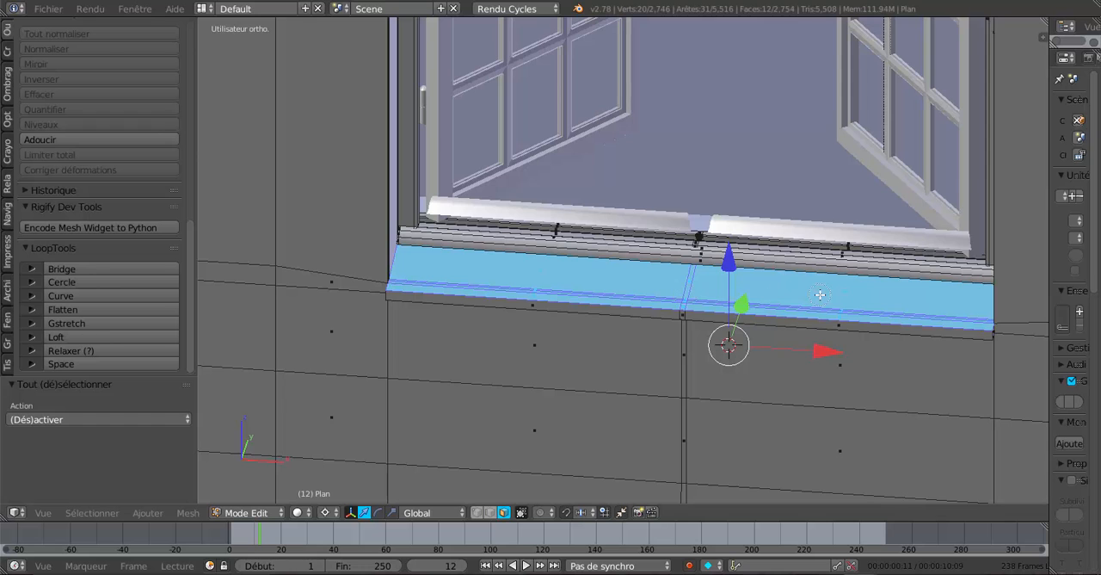
pyautogui.scroll(-2, 820, 295)
pyautogui.moveTo(820, 295); pyautogui.dragTo(653, 291, button='middle')
pyautogui.scroll(2, 577, 329)
pyautogui.moveTo(577, 330); pyautogui.dragTo(533, 321, button='middle')
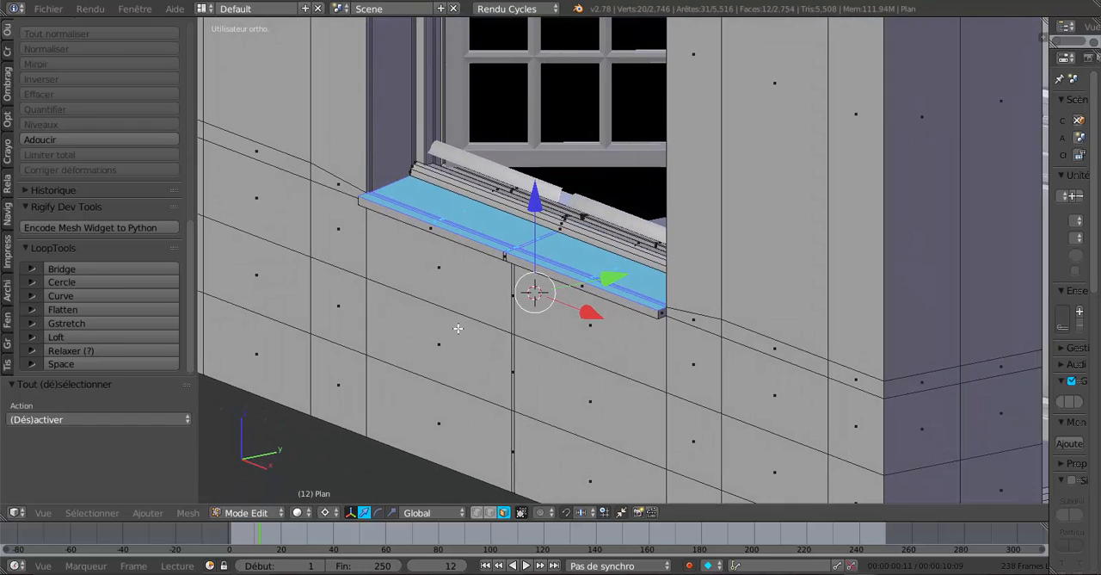
pyautogui.click(100, 309)
pyautogui.press('Tab')
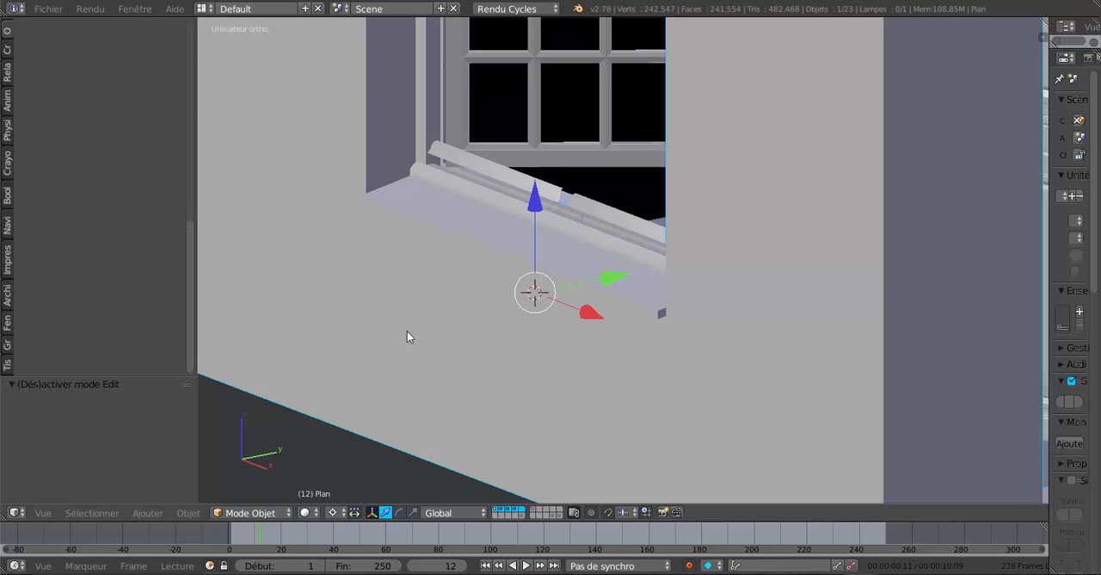
# Return to Edit Mode, switch to edge selection, and select the edge loop running just below the side wall window.
pyautogui.moveTo(407, 330); pyautogui.dragTo(766, 345, button='middle')
pyautogui.scroll(-2, 400, 323)
pyautogui.press('Tab')
pyautogui.moveTo(674, 381); pyautogui.dragTo(677, 352, button='middle')
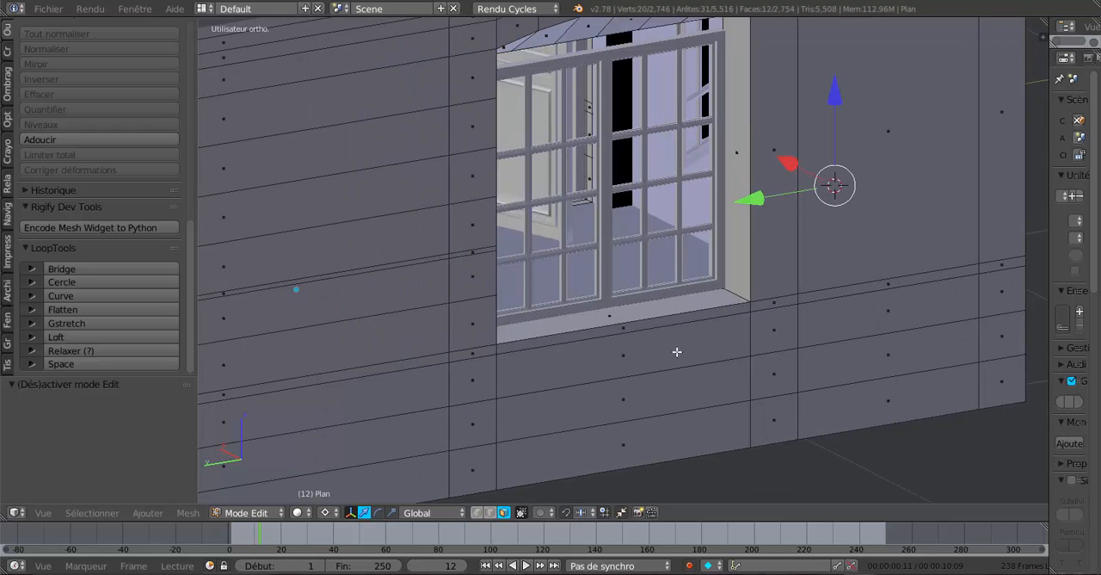
pyautogui.moveTo(614, 363); pyautogui.dragTo(567, 363, button='middle')
pyautogui.scroll(2, 472, 369)
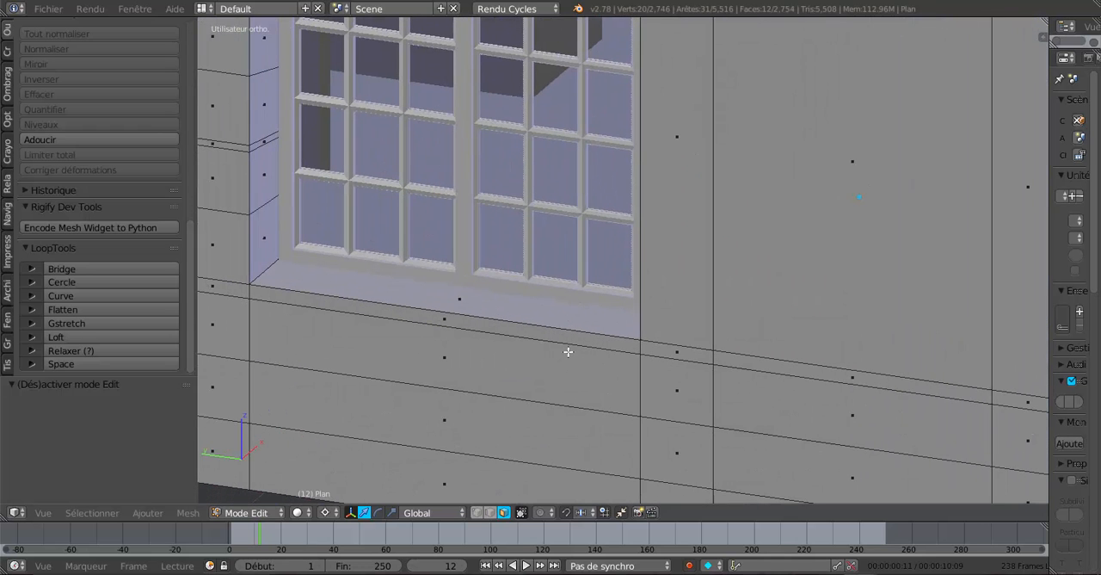
pyautogui.click(491, 513)
pyautogui.keyDown('alt'); pyautogui.rightClick(548, 341); pyautogui.keyUp('alt')
# Examine in wireframe and solid display how the selected edge loop runs around the building's corner to the front window.
pyautogui.scroll(-8, 549, 342)
pyautogui.press('z')
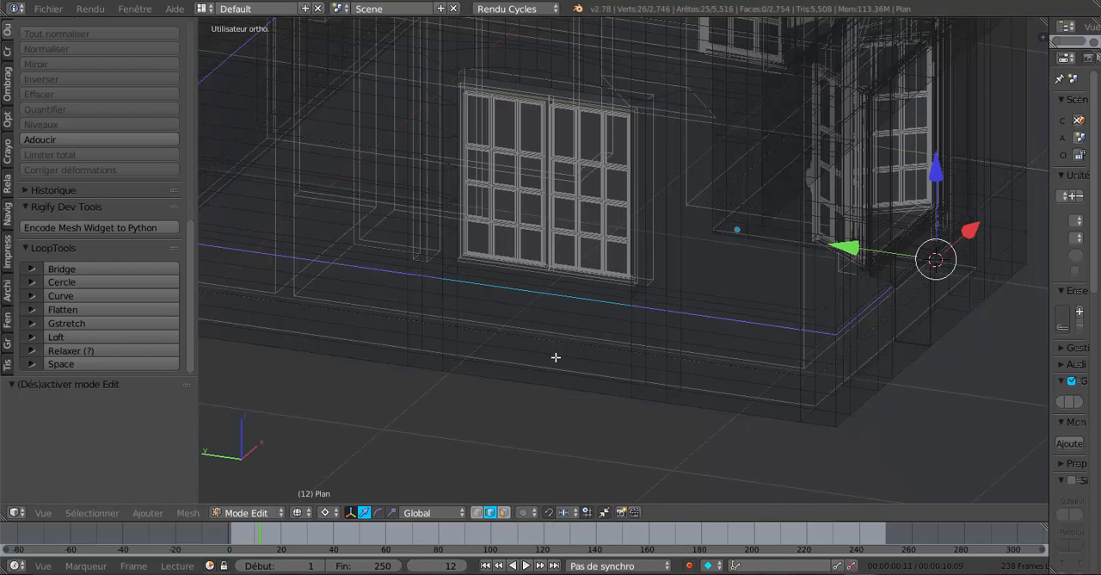
pyautogui.moveTo(600, 386); pyautogui.dragTo(540, 383, button='middle')
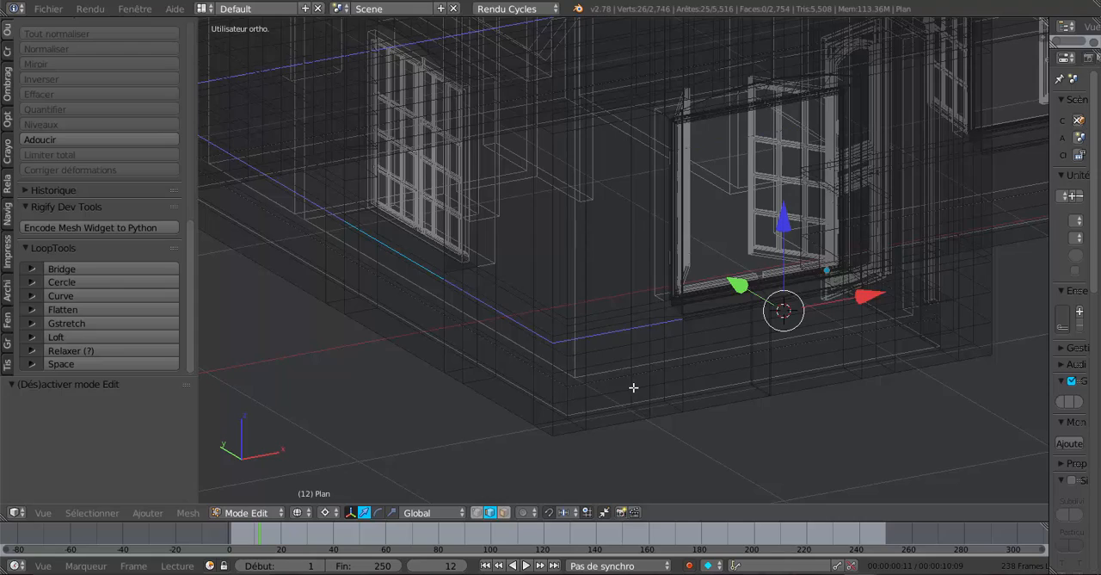
pyautogui.scroll(2, 633, 387)
pyautogui.moveTo(653, 385); pyautogui.dragTo(662, 387, button='middle')
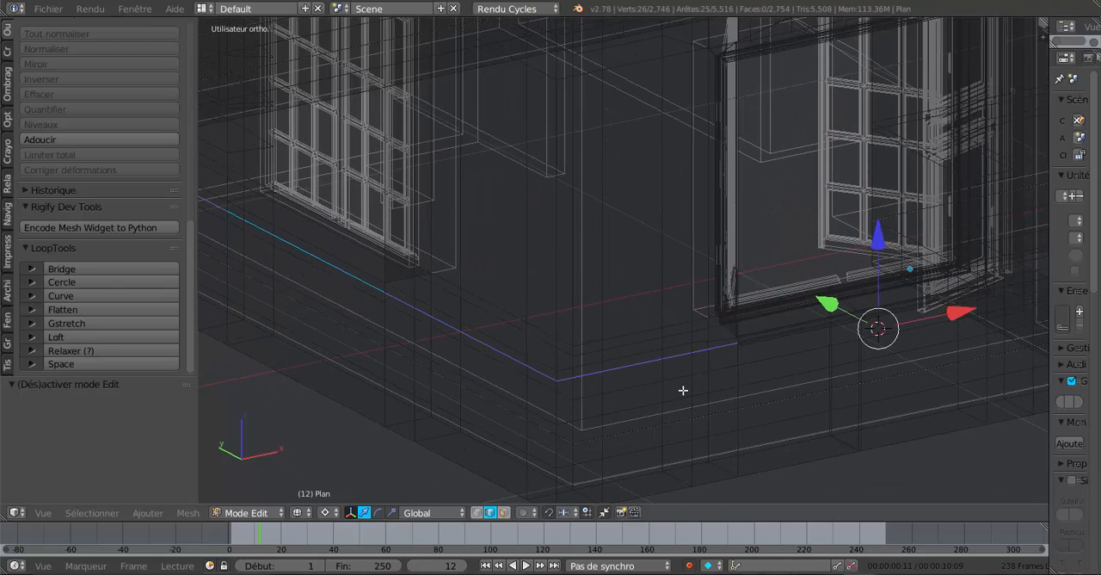
pyautogui.moveTo(750, 383); pyautogui.dragTo(908, 363, button='middle')
pyautogui.press('z')
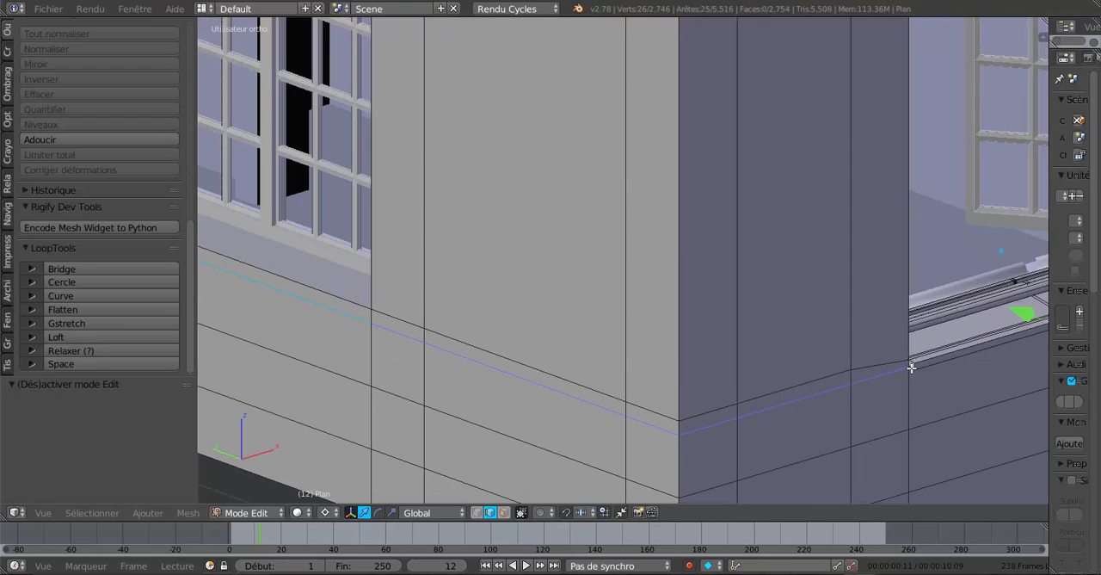
pyautogui.keyDown('shift'); pyautogui.moveTo(418, 369); pyautogui.dragTo(629, 367, button='middle'); pyautogui.keyUp('shift')
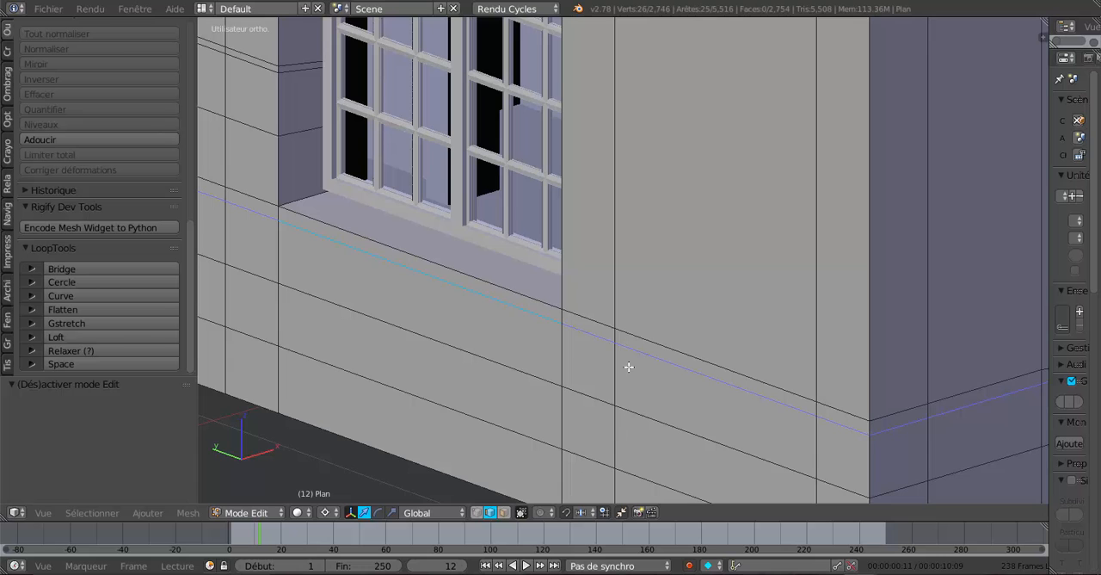
# Place the 3D cursor below the side window, try raising the single edge under its sill 0.010 along Z, and undo the move.
pyautogui.rightClick(471, 299)
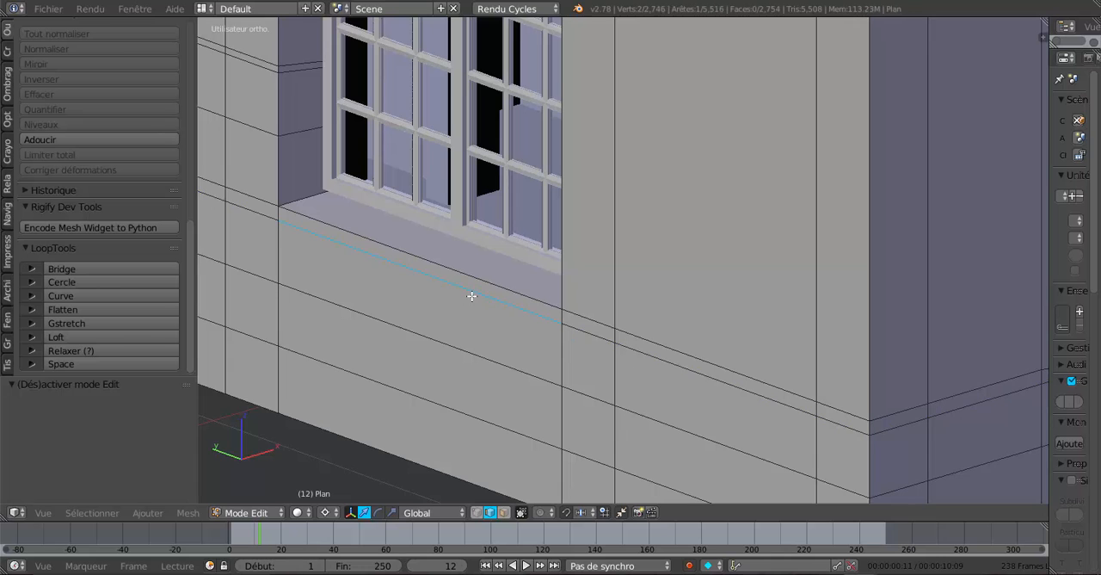
pyautogui.click(468, 346)
pyautogui.moveTo(468, 255); pyautogui.dragTo(468, 250)
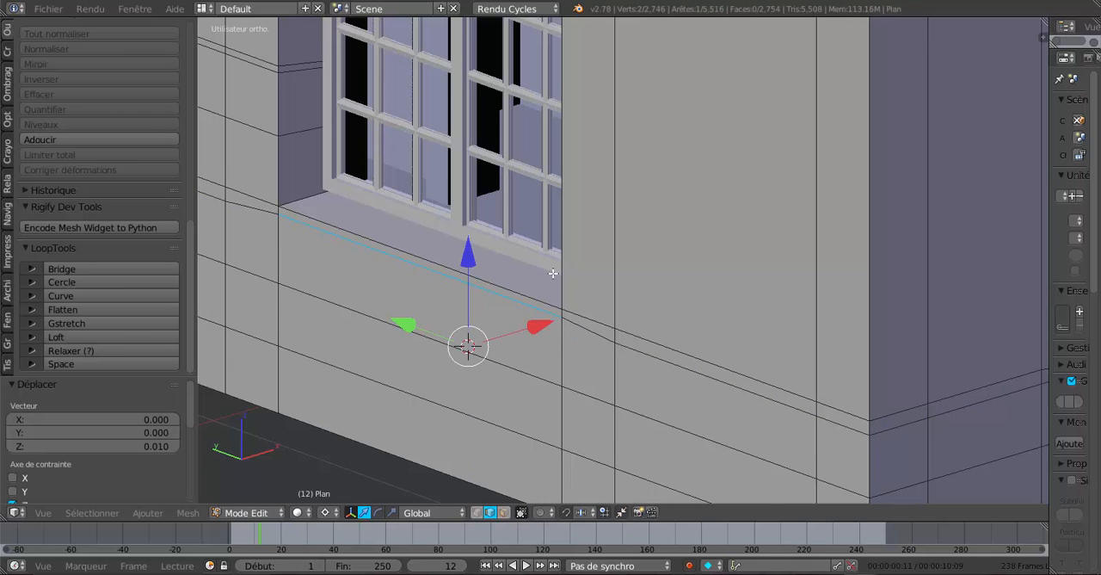
pyautogui.moveTo(553, 273); pyautogui.dragTo(523, 294, button='middle')
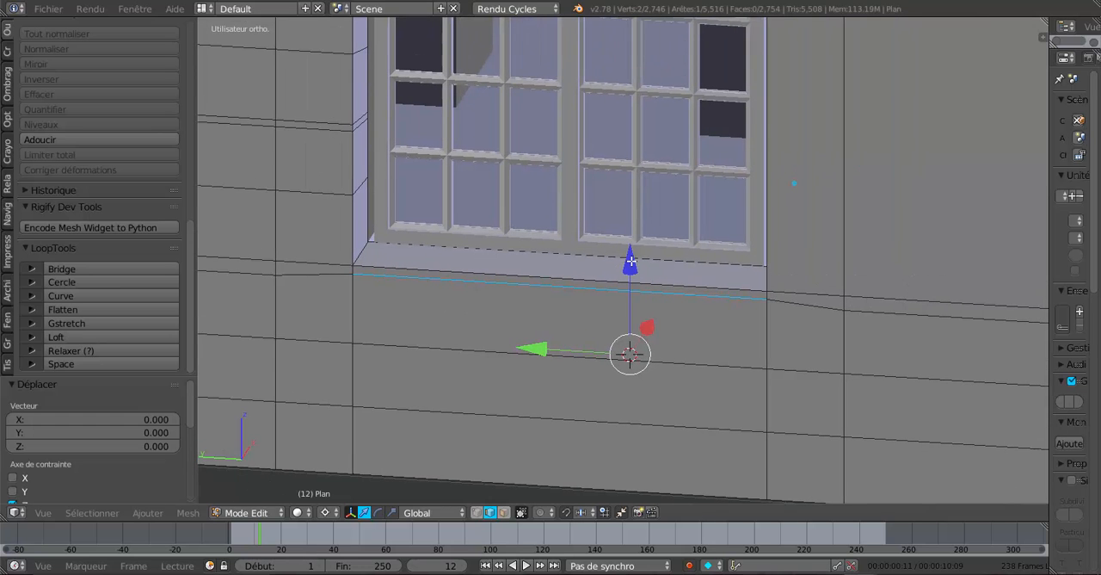
pyautogui.moveTo(631, 261); pyautogui.dragTo(693, 279, button='middle')
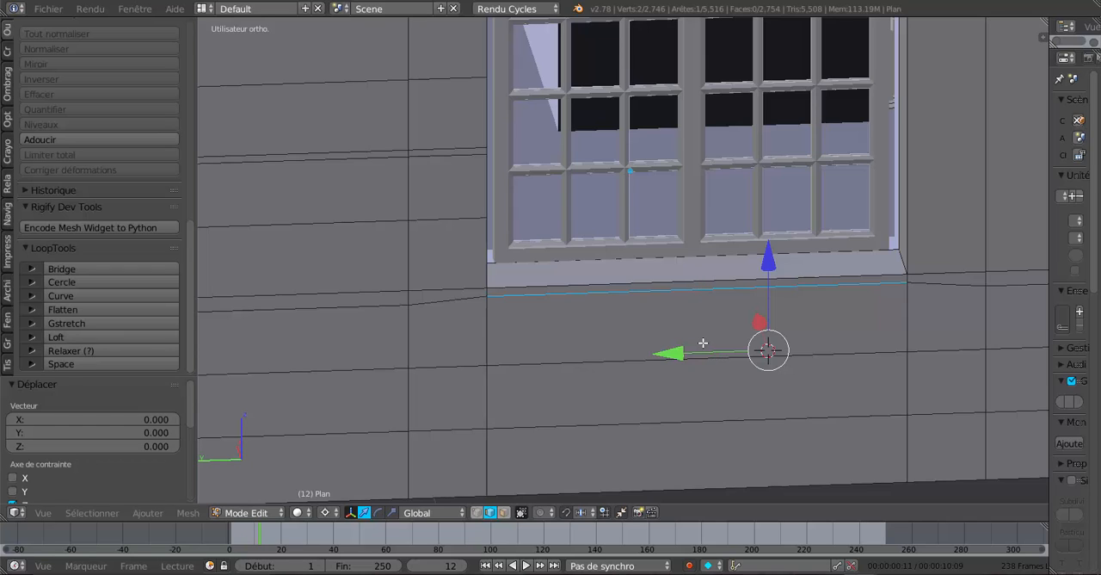
pyautogui.hotkey('ctrl', 'z')
pyautogui.hotkey('ctrl', 'z')
# Select the front edge of the side window's sill and lower it 0.008 along Z.
pyautogui.rightClick(714, 283)
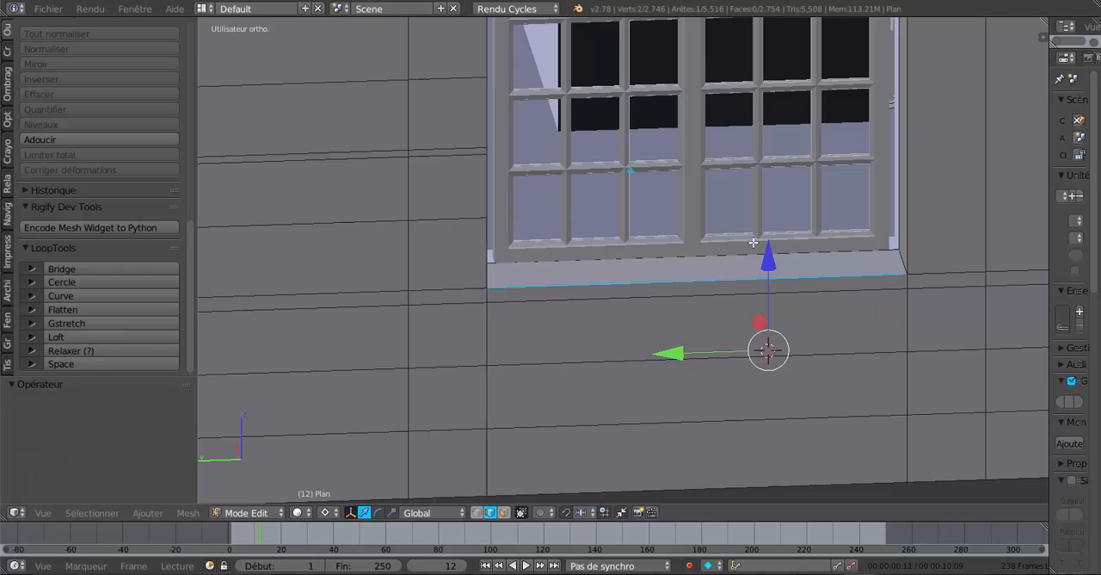
pyautogui.moveTo(770, 256); pyautogui.dragTo(771, 269)
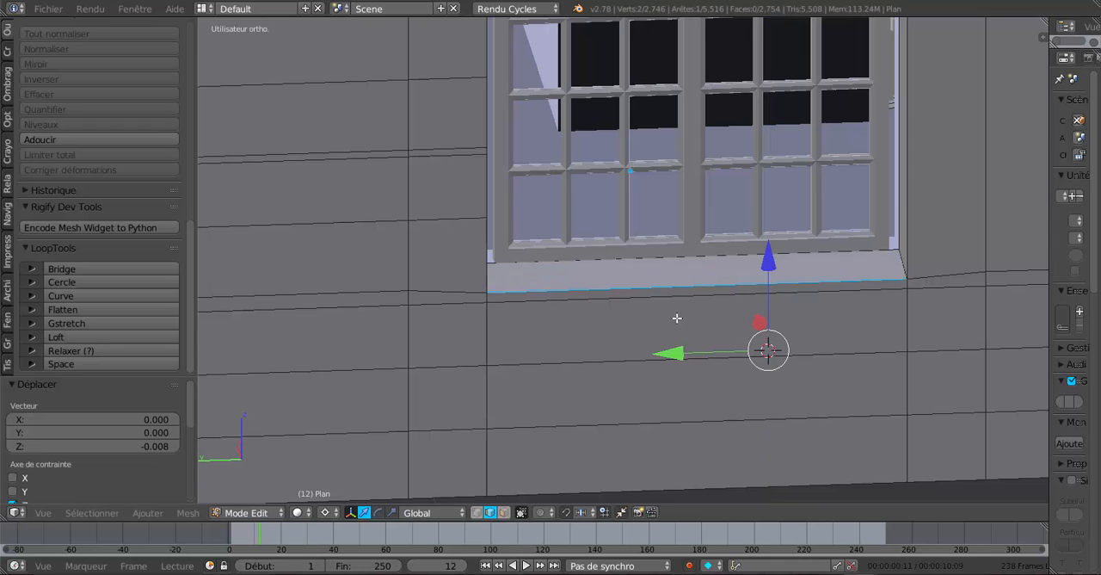
pyautogui.moveTo(676, 318); pyautogui.dragTo(635, 331, button='middle')
# Extrude the narrow face under the side sill's front edge, move it 0.023 outward along negative X, and lower it 0.002 along Z.
pyautogui.click(505, 513)
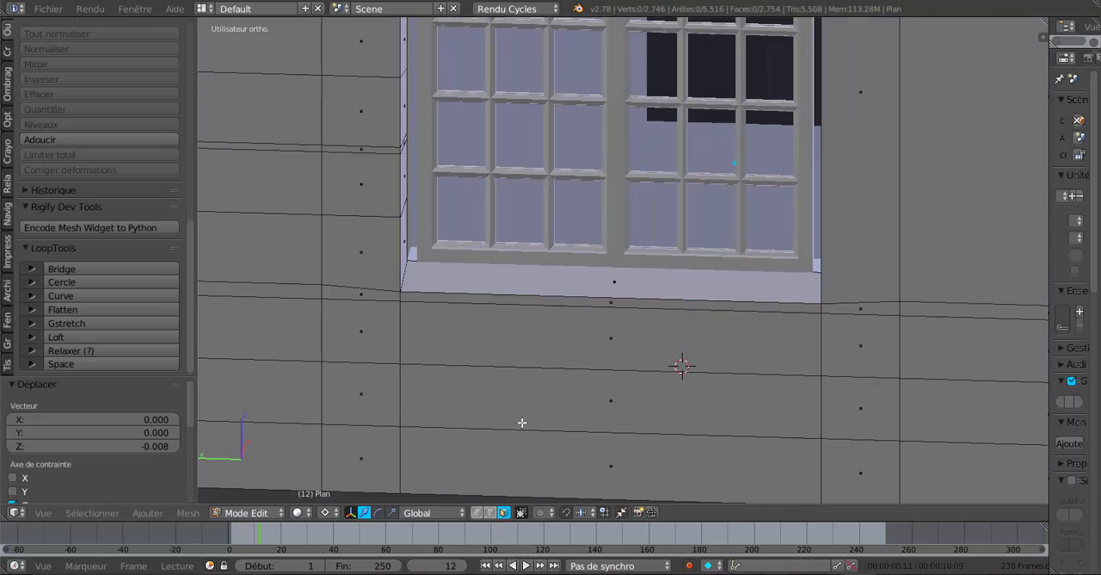
pyautogui.rightClick(602, 295)
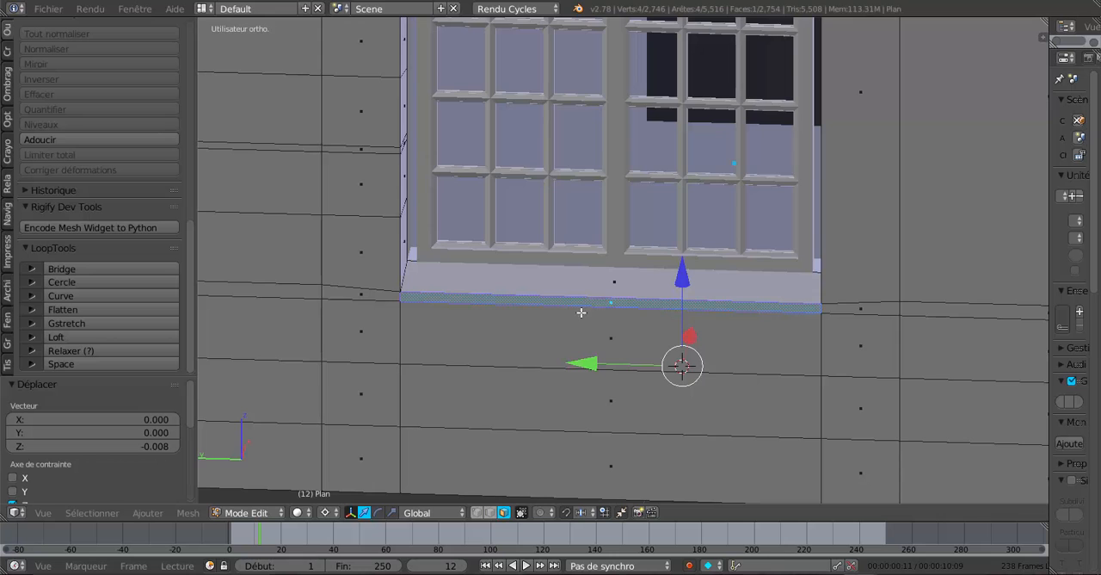
pyautogui.moveTo(580, 313); pyautogui.dragTo(535, 338, button='middle')
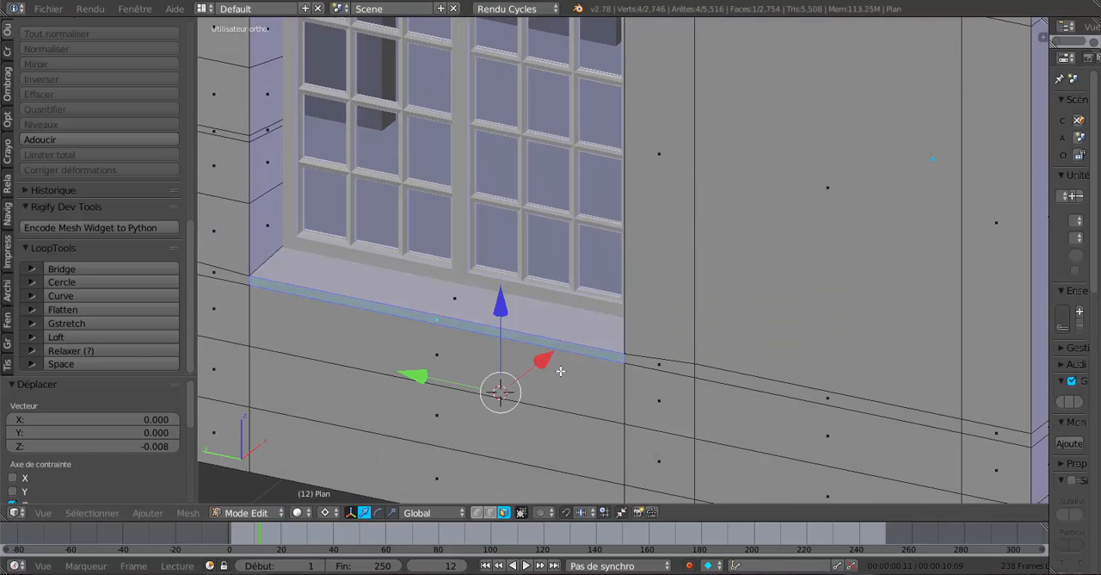
pyautogui.press('e')
pyautogui.rightClick(560, 369)
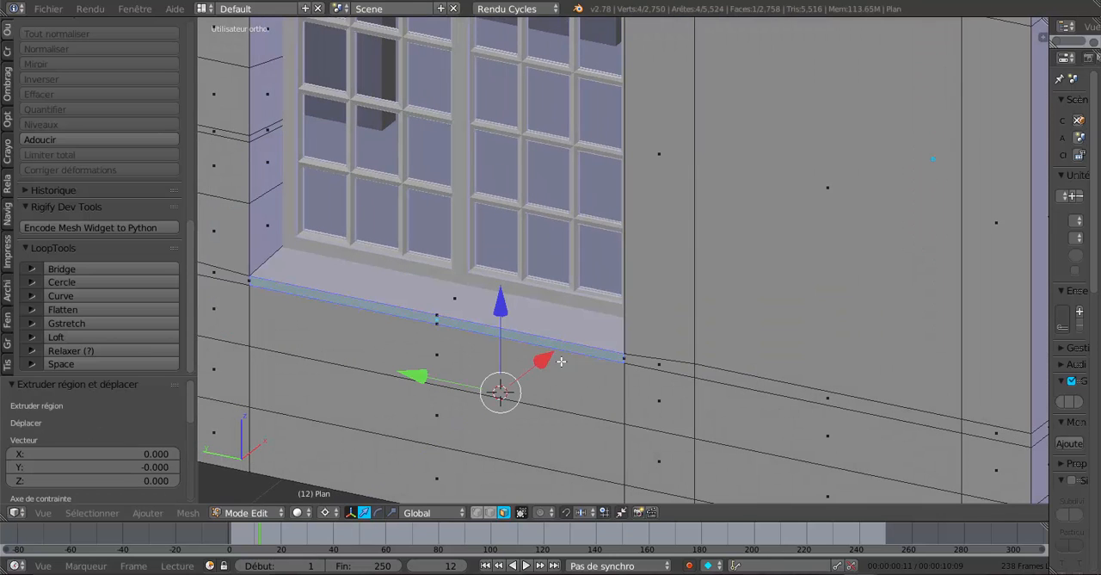
pyautogui.press('g')
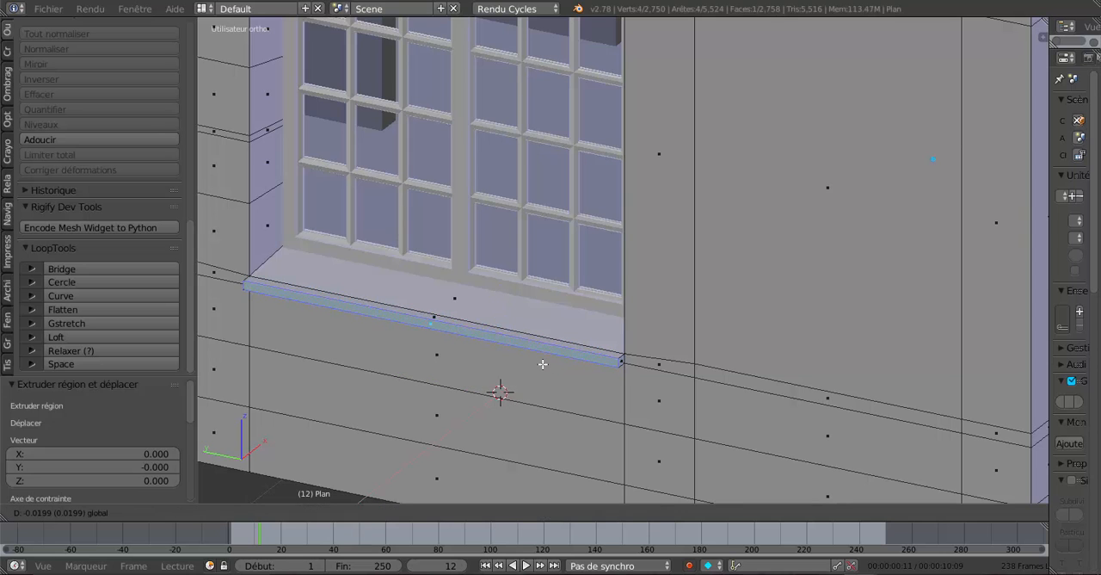
pyautogui.click(543, 365)
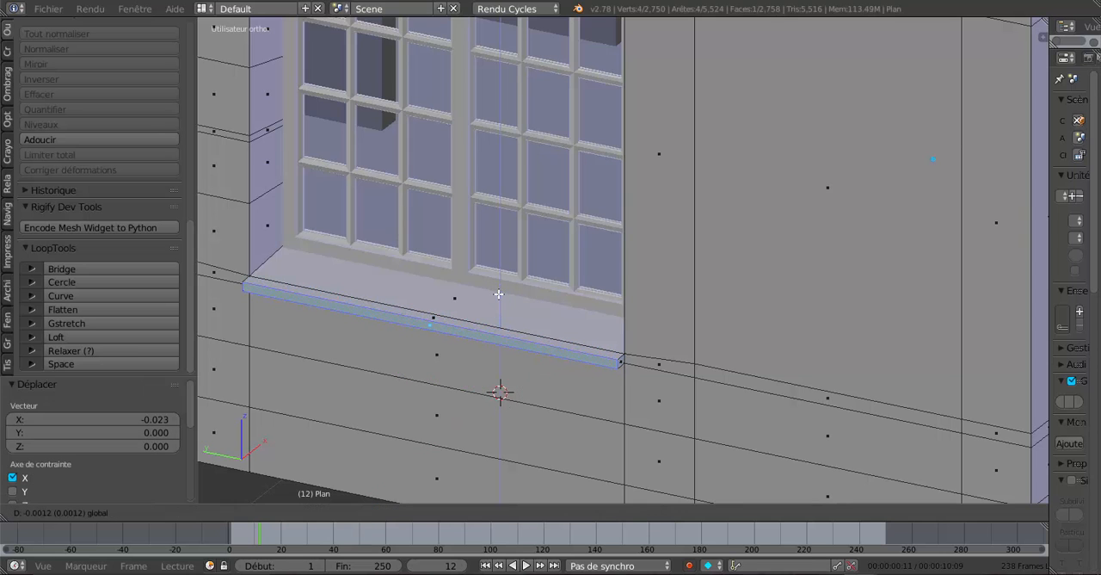
pyautogui.moveTo(526, 291); pyautogui.dragTo(599, 310, button='middle')
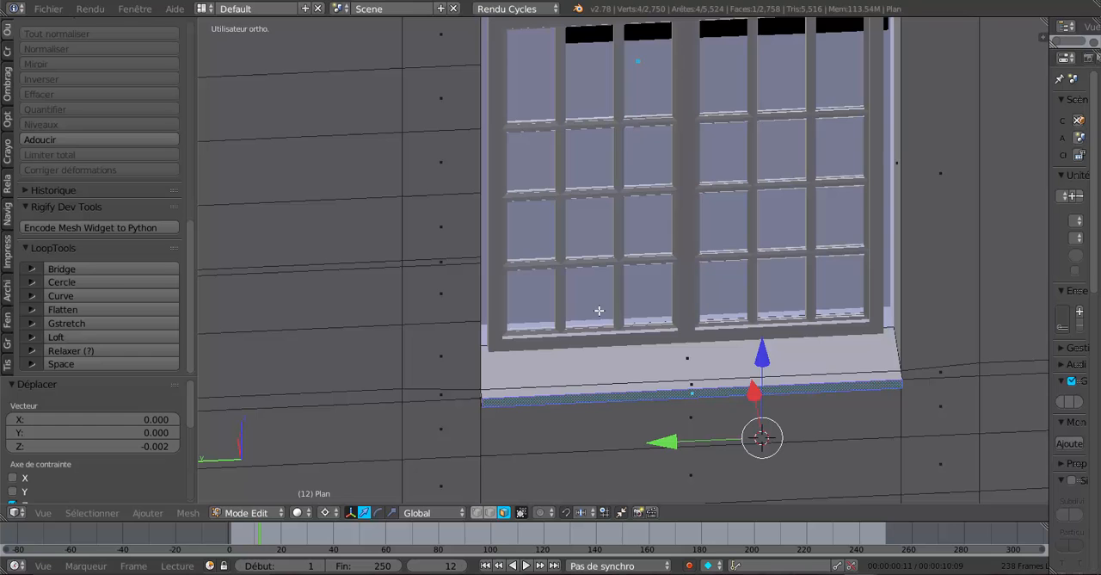
# Select the side window sill's two top faces and flatten them with LoopTools Flatten using the Best fit plane.
pyautogui.keyDown('shift'); pyautogui.rightClick(695, 362); pyautogui.keyUp('shift')
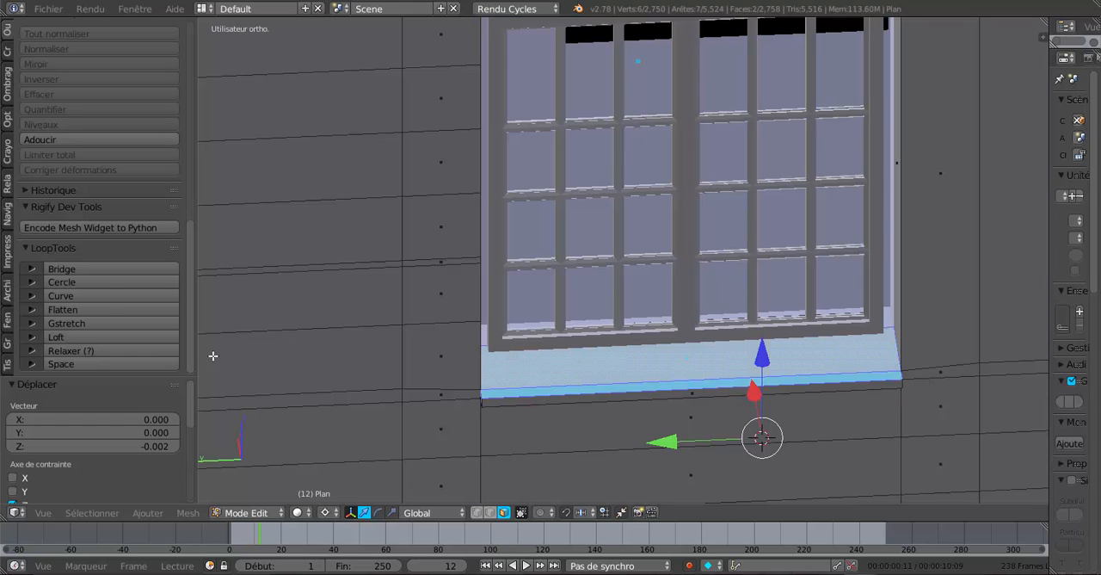
pyautogui.click(108, 308)
pyautogui.scroll(-2, 525, 342)
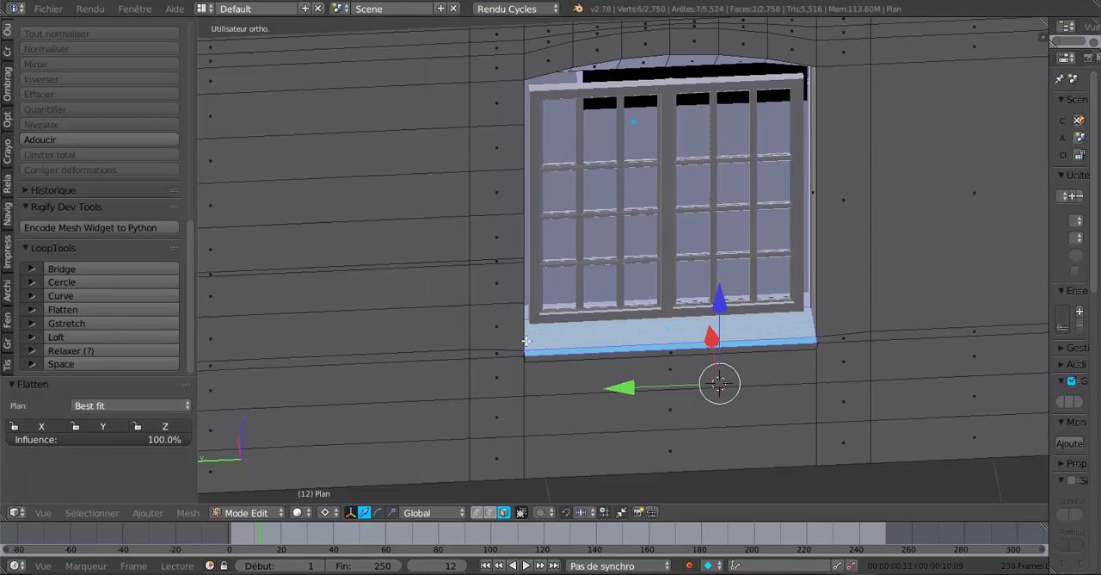
# Inspect the window sills around the house from several sides, in both Object Mode and Edit Mode.
pyautogui.press('Tab')
pyautogui.moveTo(525, 342); pyautogui.dragTo(779, 321, button='middle')
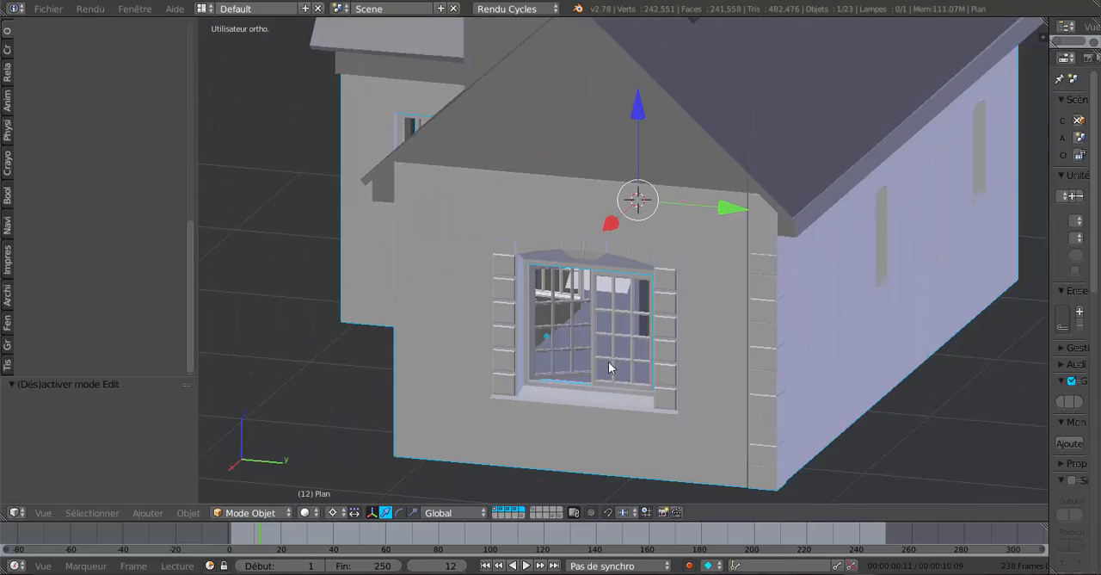
pyautogui.moveTo(609, 362); pyautogui.dragTo(703, 397, button='middle')
pyautogui.scroll(3, 616, 386)
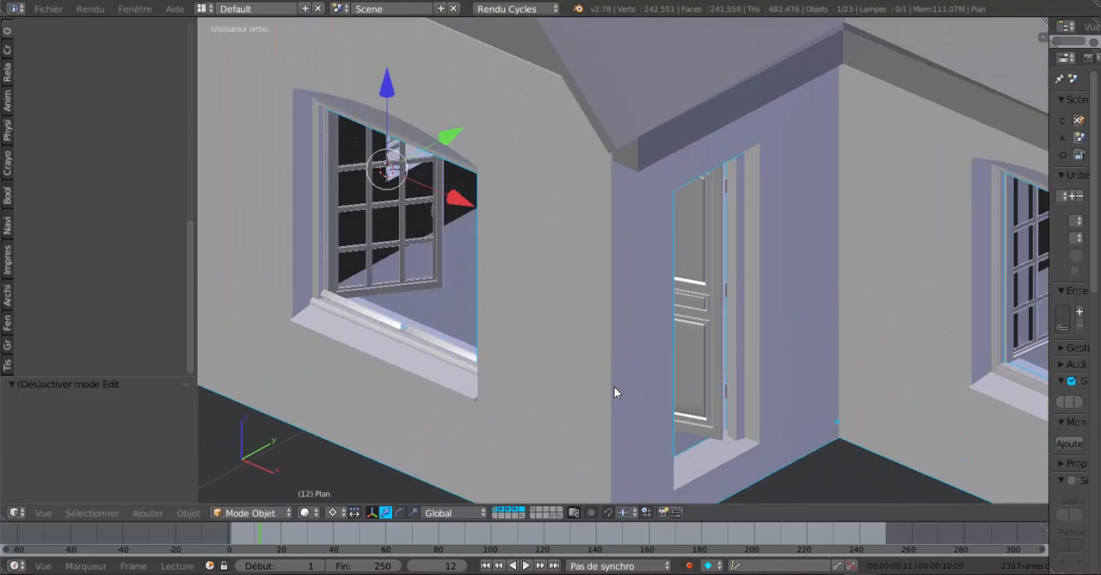
pyautogui.press('Tab')
pyautogui.moveTo(618, 349); pyautogui.dragTo(580, 377, button='middle')
pyautogui.press('Tab')
pyautogui.scroll(-3, 538, 347)
pyautogui.press('Tab')
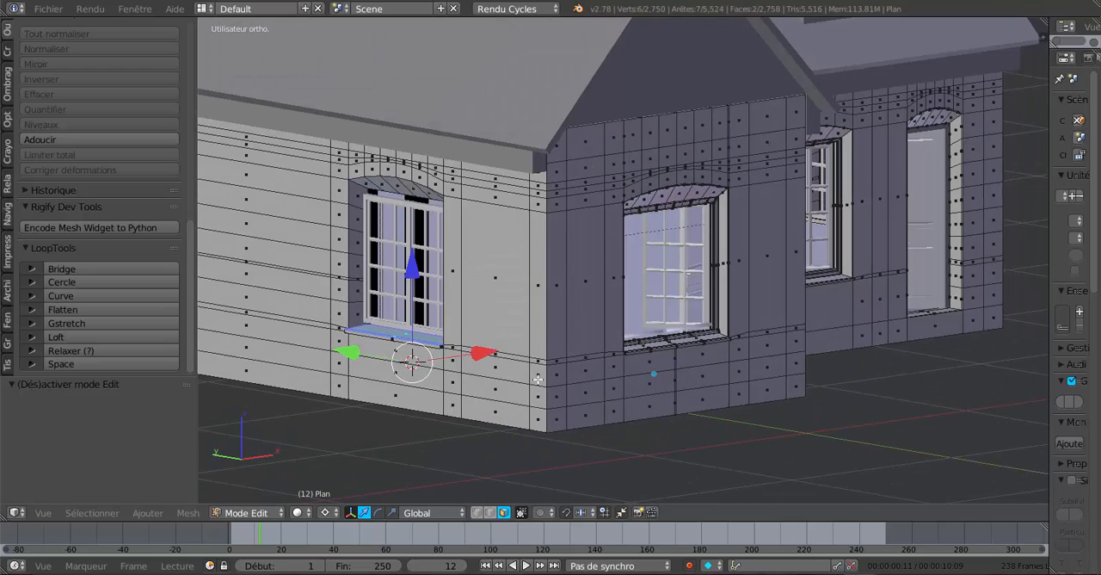
# Inspect the side window's sill, its arched top and the neighbouring house corner up close.
pyautogui.scroll(2, 431, 390)
pyautogui.keyDown('shift'); pyautogui.moveTo(431, 390); pyautogui.dragTo(567, 364, button='middle'); pyautogui.keyUp('shift')
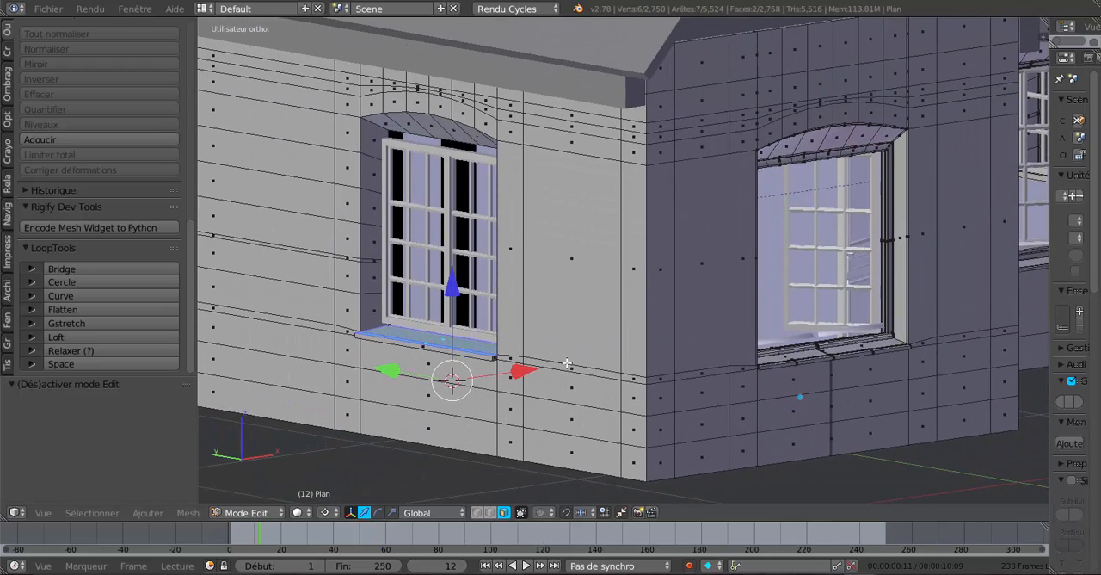
pyautogui.press('Tab')
pyautogui.scroll(-4, 545, 372)
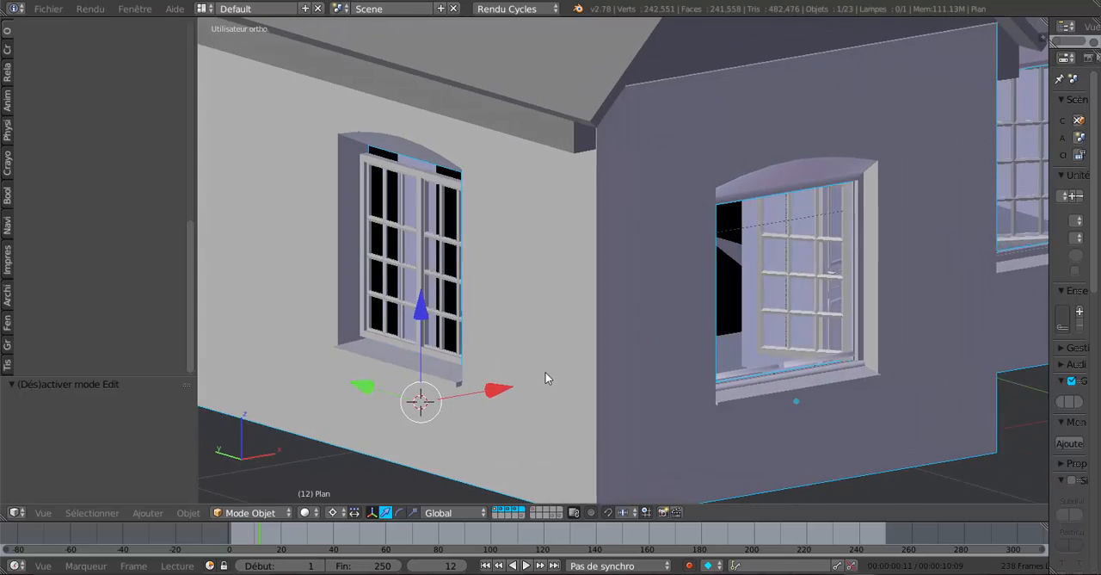
pyautogui.moveTo(545, 372)
pyautogui.mouseDown(button='middle')
pyautogui.moveTo(528, 381)
pyautogui.moveTo(610, 374)
pyautogui.moveTo(560, 387)
pyautogui.mouseUp(button='middle')
pyautogui.scroll(3, 610, 373)
pyautogui.scroll(-2, 607, 376)
pyautogui.scroll(3, 565, 385)
pyautogui.scroll(1, 566, 386)
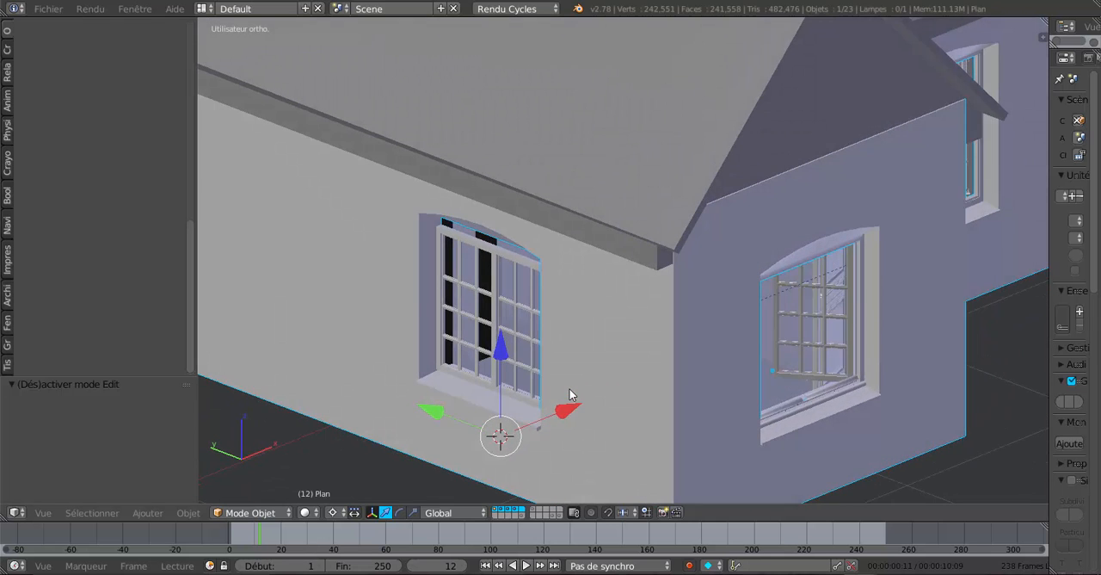
pyautogui.scroll(3, 548, 378)
pyautogui.moveTo(524, 333); pyautogui.dragTo(516, 422, button='middle')
pyautogui.scroll(-1, 516, 277)
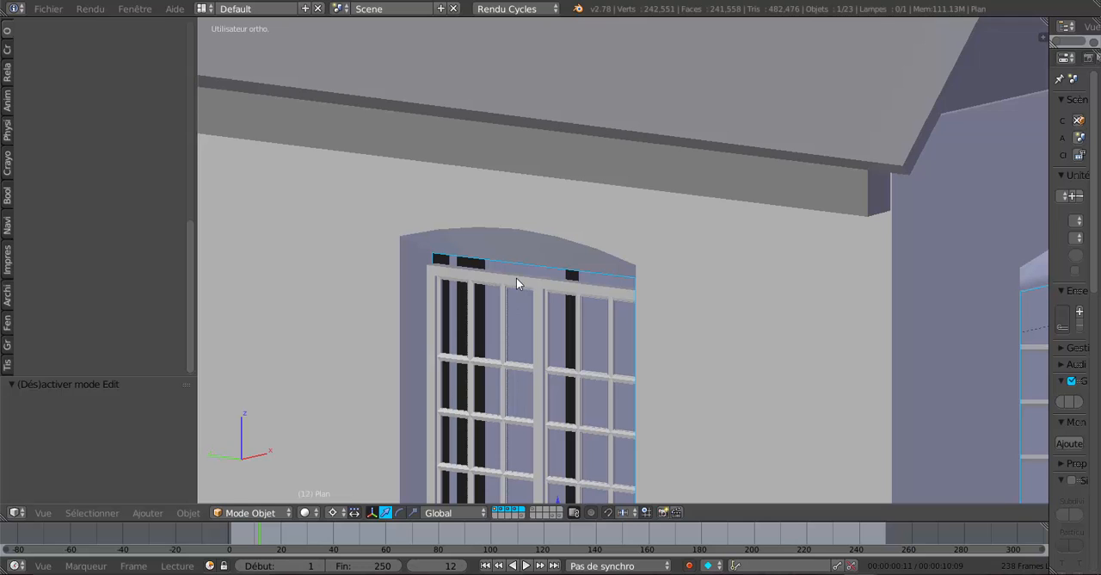
# Examine the wall mesh around the side window's arched top in Edit Mode from several angles.
pyautogui.press('Tab')
pyautogui.scroll(2, 539, 245)
pyautogui.scroll(-2, 540, 244)
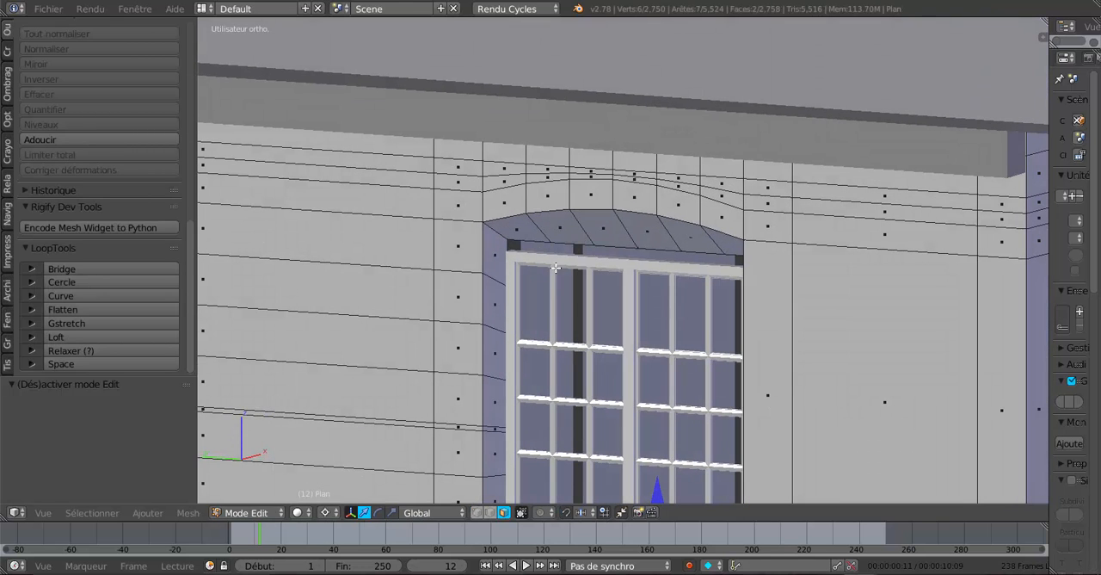
pyautogui.scroll(2, 555, 244)
pyautogui.scroll(1, 553, 244)
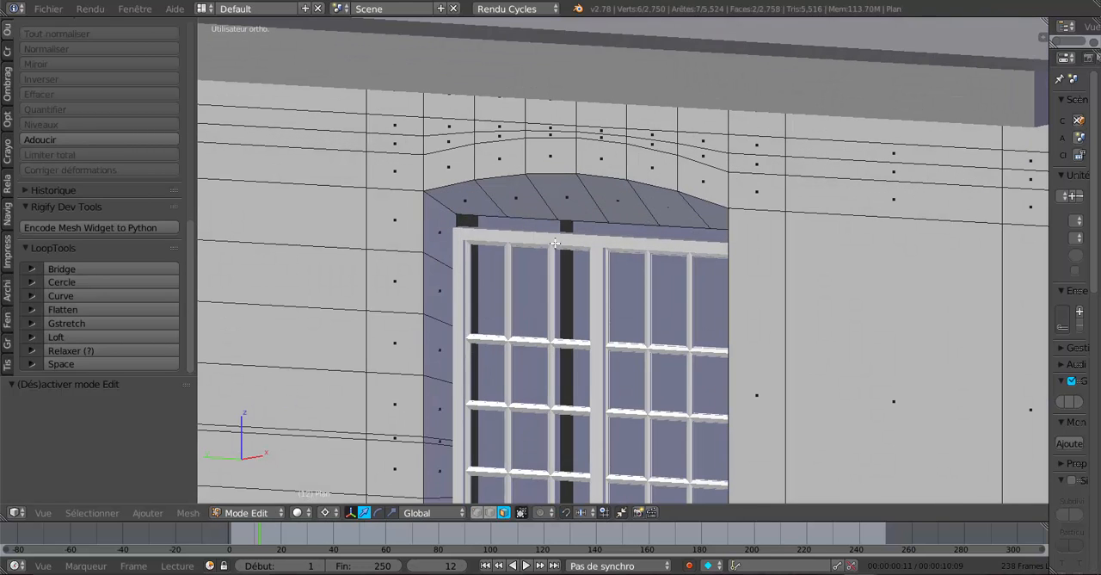
pyautogui.moveTo(641, 247); pyautogui.dragTo(671, 253, button='middle')
pyautogui.keyDown('shift'); pyautogui.moveTo(547, 283); pyautogui.dragTo(216, 306, button='middle'); pyautogui.keyUp('shift')
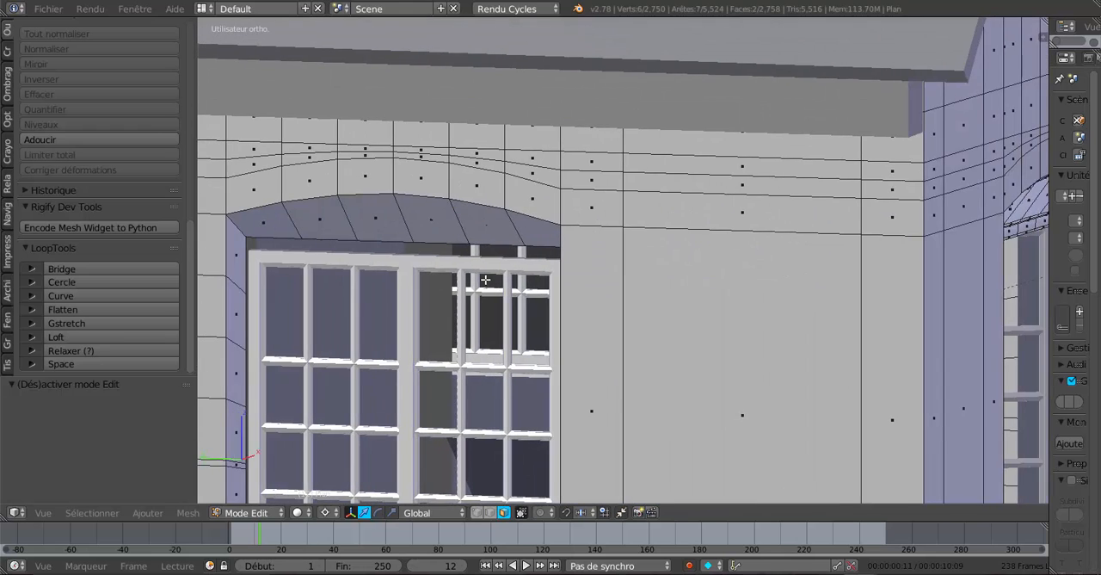
pyautogui.moveTo(461, 286); pyautogui.dragTo(521, 273, button='middle')
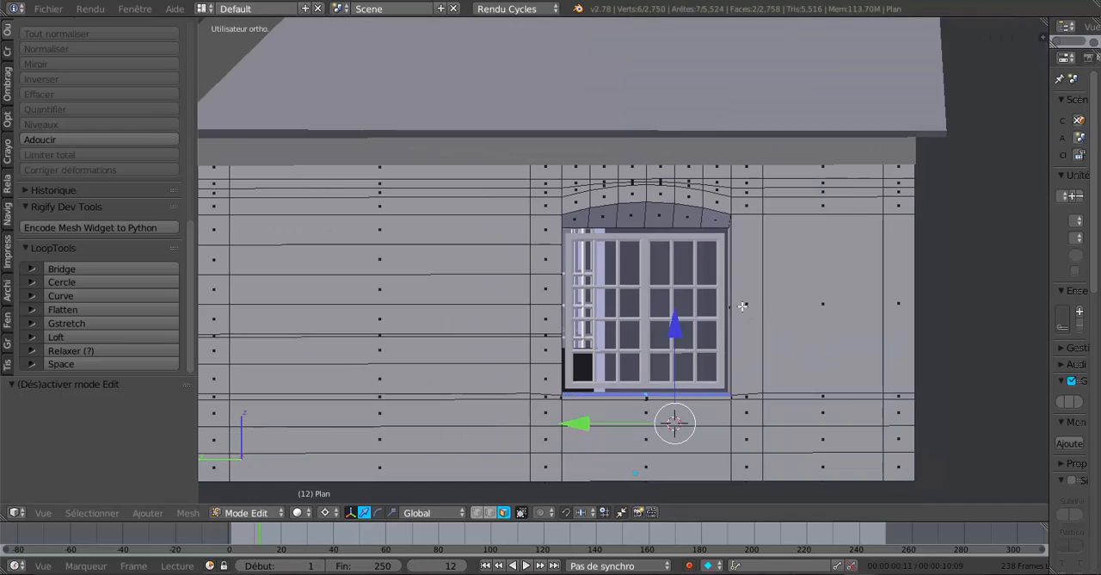
pyautogui.scroll(-6, 757, 331)
pyautogui.moveTo(758, 332); pyautogui.dragTo(515, 347, button='middle')
# Inspect the walls, openings and roof all around the house, mainly in Object Mode, and compare the window sills.
pyautogui.press('Tab')
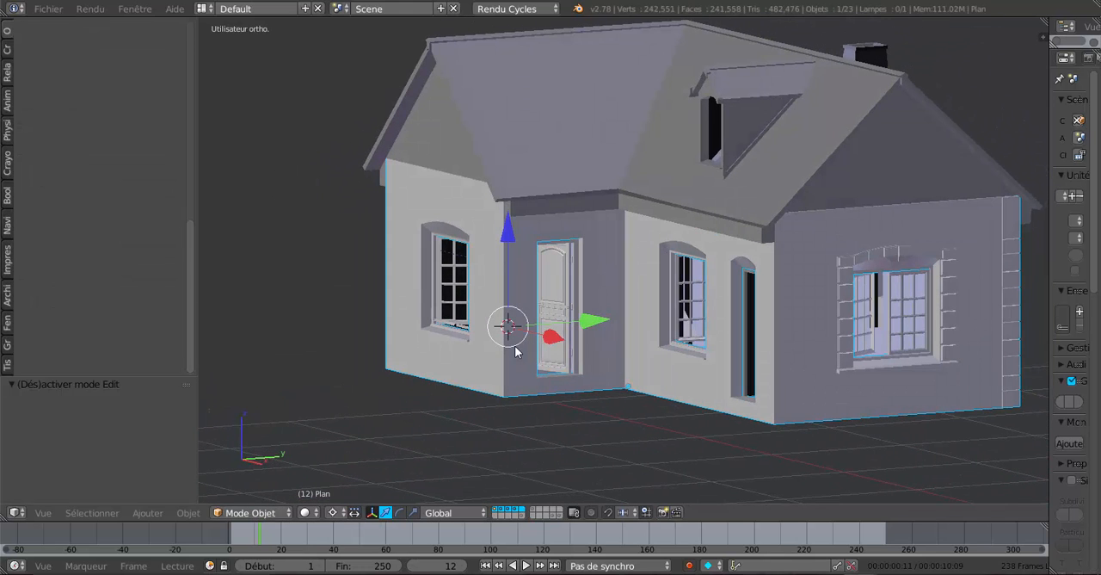
pyautogui.keyDown('shift'); pyautogui.moveTo(568, 369); pyautogui.dragTo(673, 388, button='middle'); pyautogui.keyUp('shift')
pyautogui.scroll(4, 705, 390)
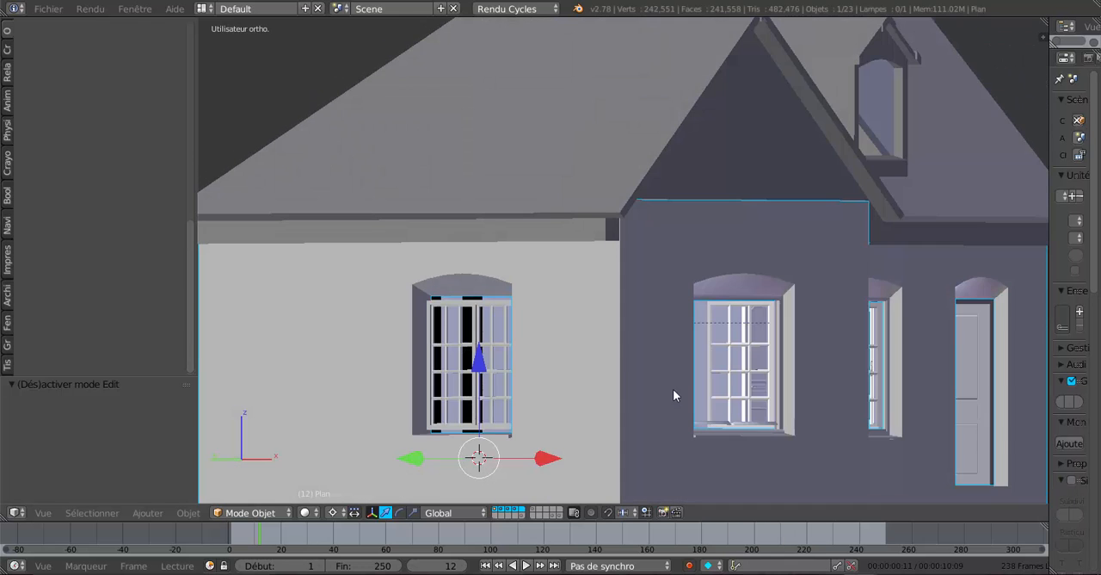
pyautogui.scroll(-5, 497, 299)
pyautogui.moveTo(585, 347); pyautogui.dragTo(443, 365, button='middle')
pyautogui.moveTo(630, 360); pyautogui.dragTo(349, 364, button='middle')
pyautogui.scroll(3, 611, 360)
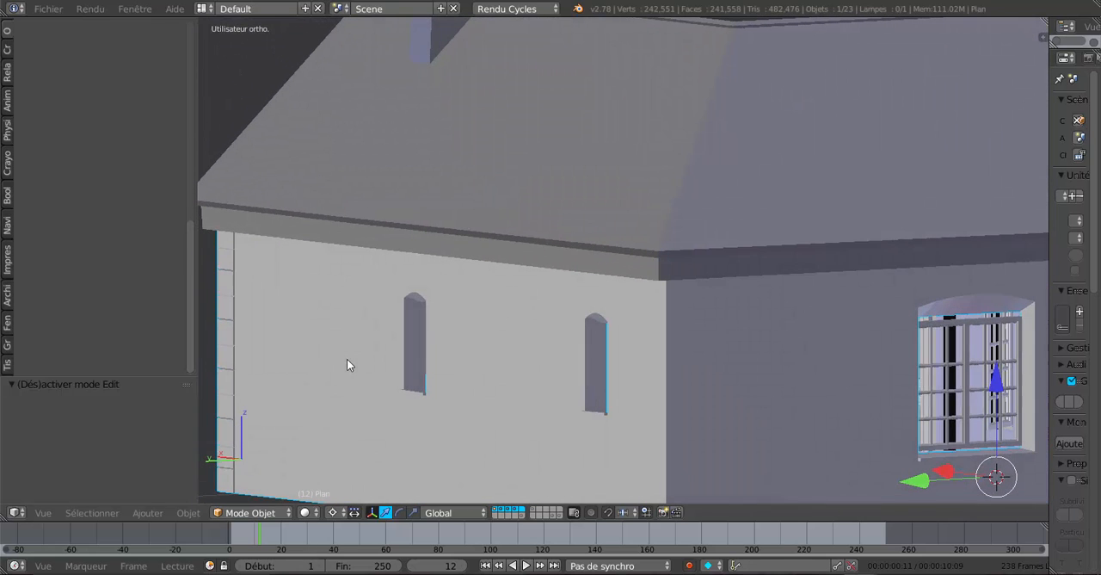
pyautogui.scroll(-5, 384, 408)
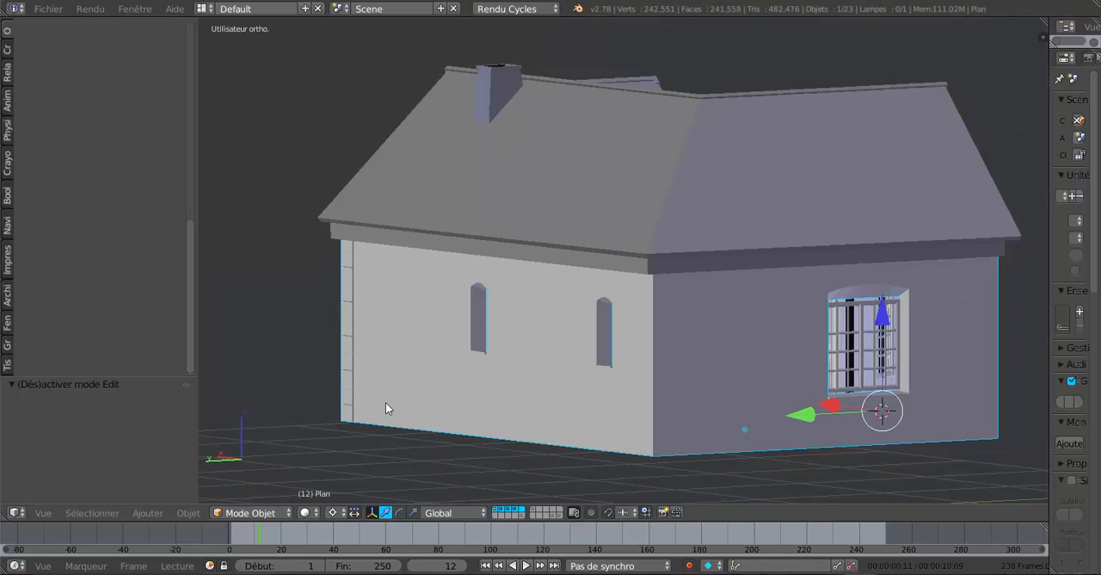
pyautogui.moveTo(384, 408); pyautogui.dragTo(733, 413, button='middle')
pyautogui.press('Tab')
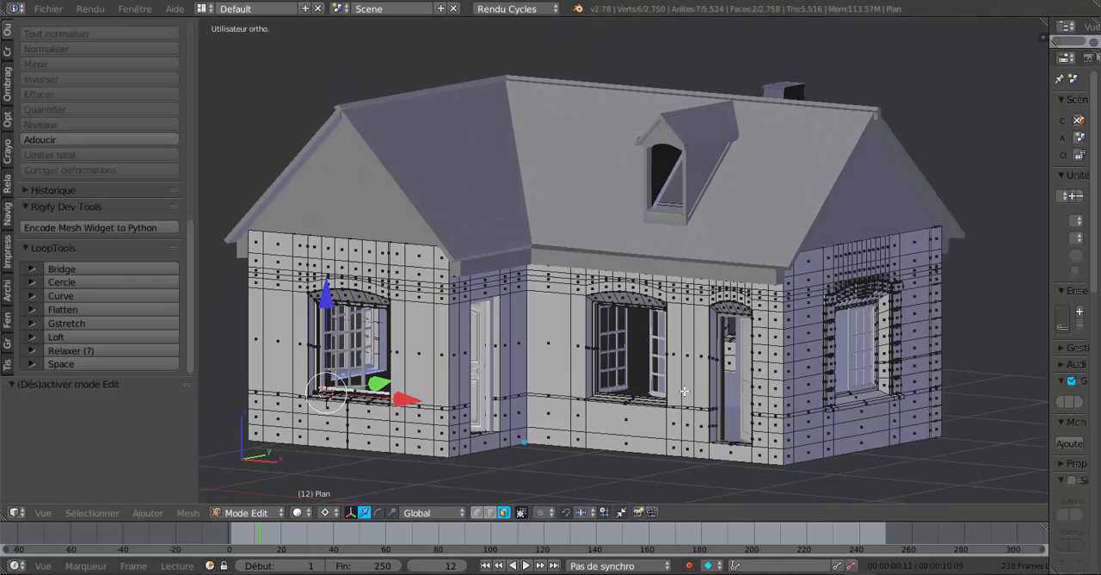
pyautogui.press('Tab')
pyautogui.press('KP_1')
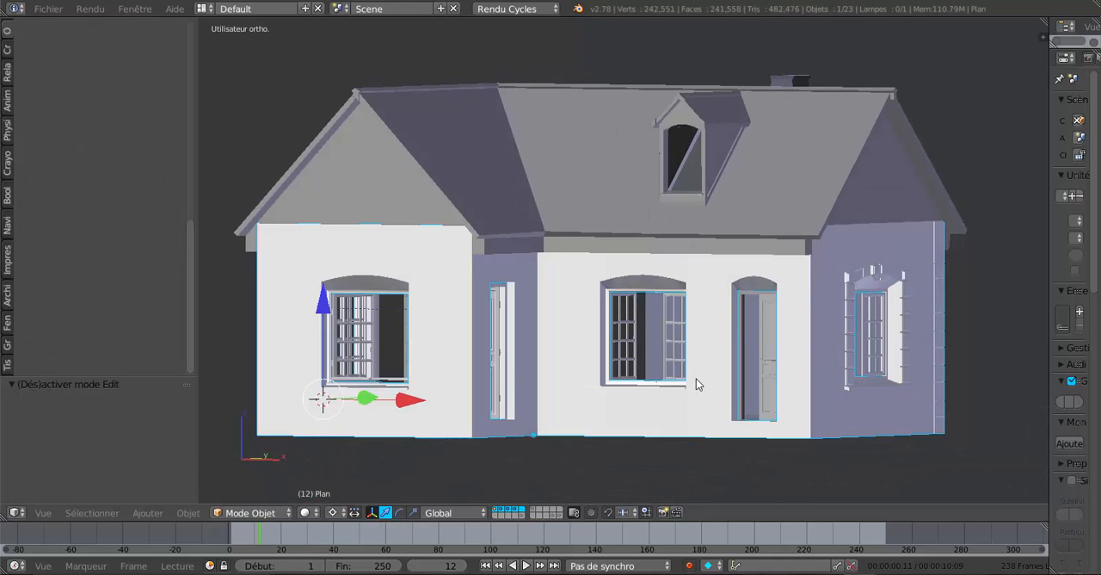
pyautogui.scroll(5, 615, 394)
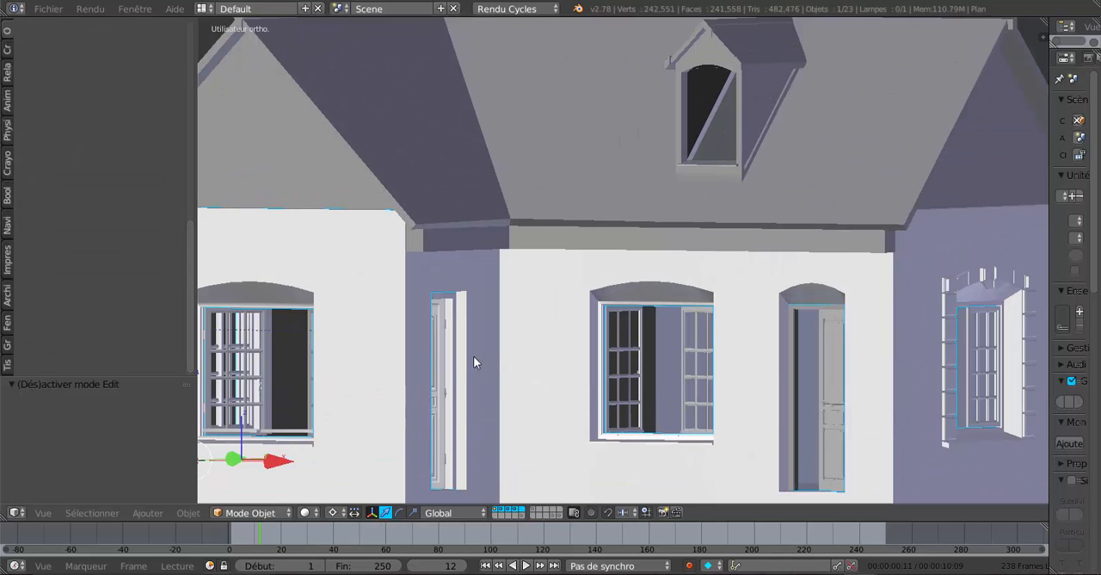
pyautogui.scroll(-5, 689, 219)
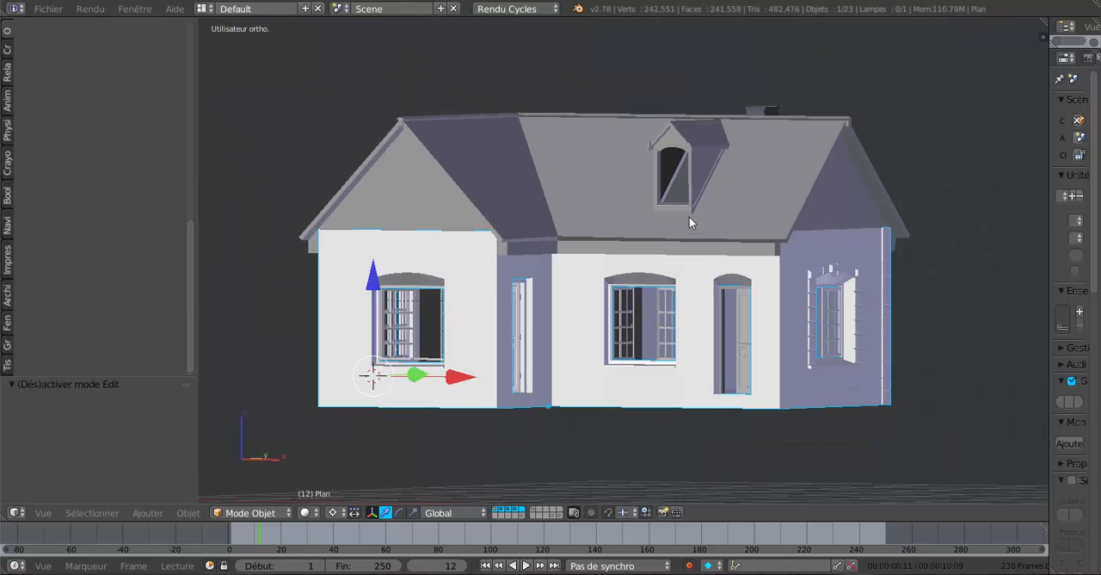
pyautogui.moveTo(726, 232); pyautogui.dragTo(673, 239, button='middle')
pyautogui.scroll(1, 673, 239)
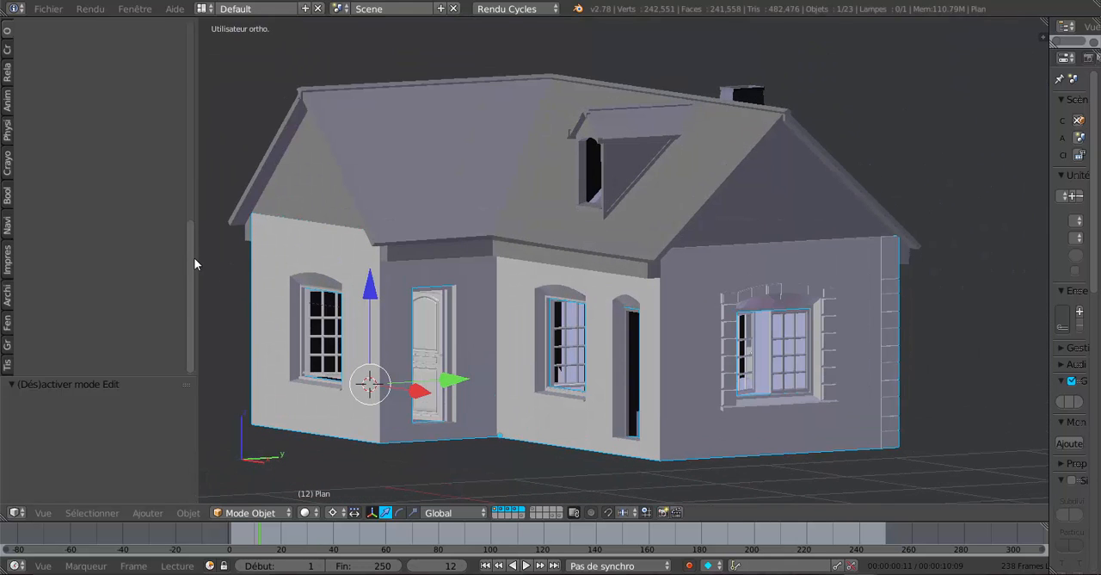
# Narrow the tool shelf to enlarge the 3D view and review the front facade.
pyautogui.moveTo(194, 258); pyautogui.dragTo(111, 274)
pyautogui.moveTo(330, 273); pyautogui.dragTo(610, 315, button='middle')
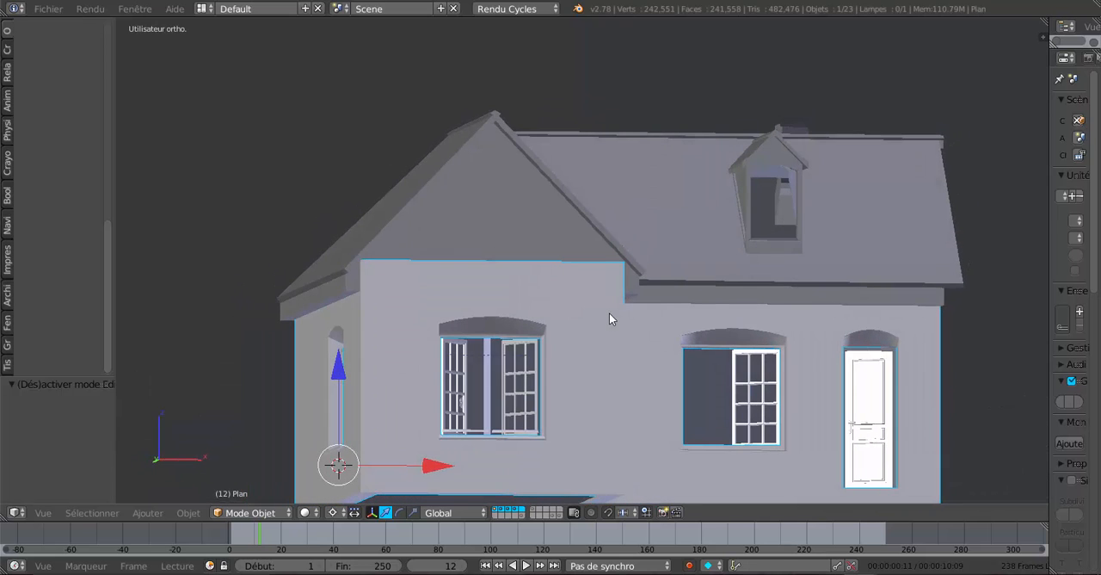
pyautogui.moveTo(711, 372); pyautogui.dragTo(612, 380, button='middle')
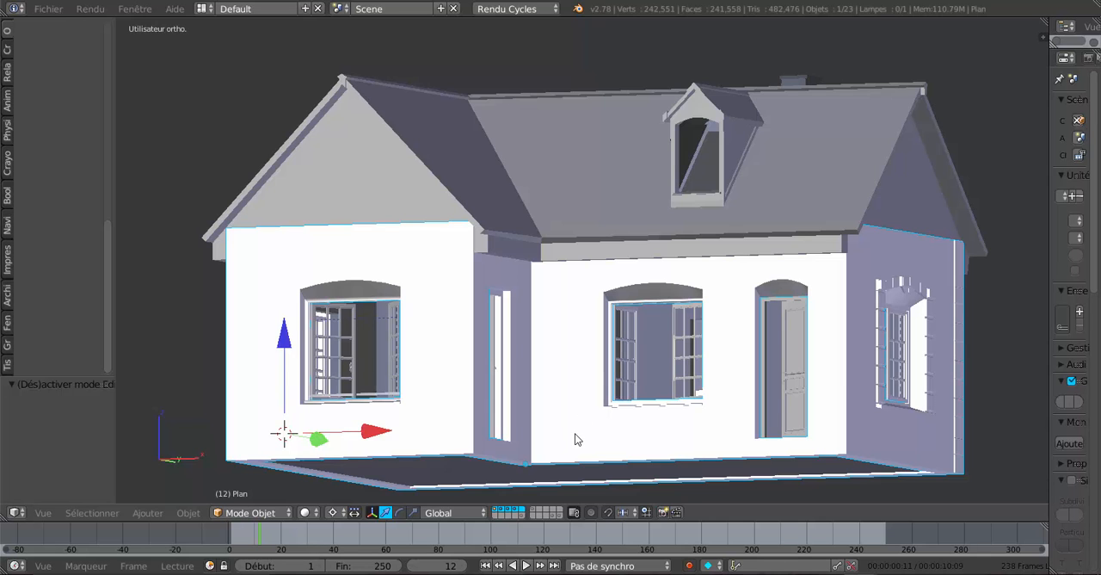
pyautogui.moveTo(583, 443); pyautogui.dragTo(555, 444, button='middle')
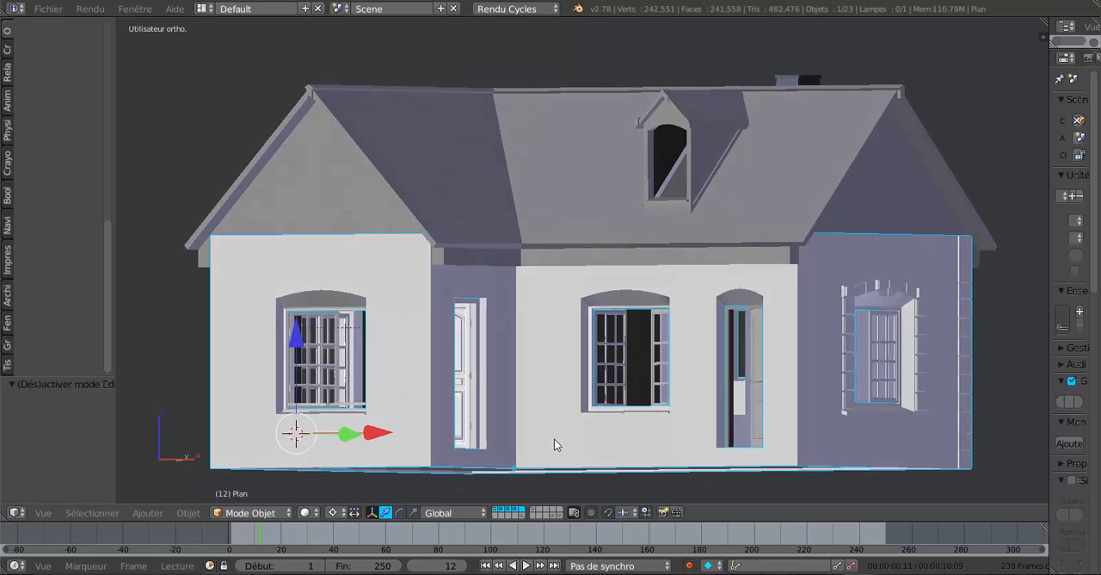
# Select the roof object's eave vertex at the inner corner between the two wings and lower it 0.005 along Z.
pyautogui.scroll(3, 556, 415)
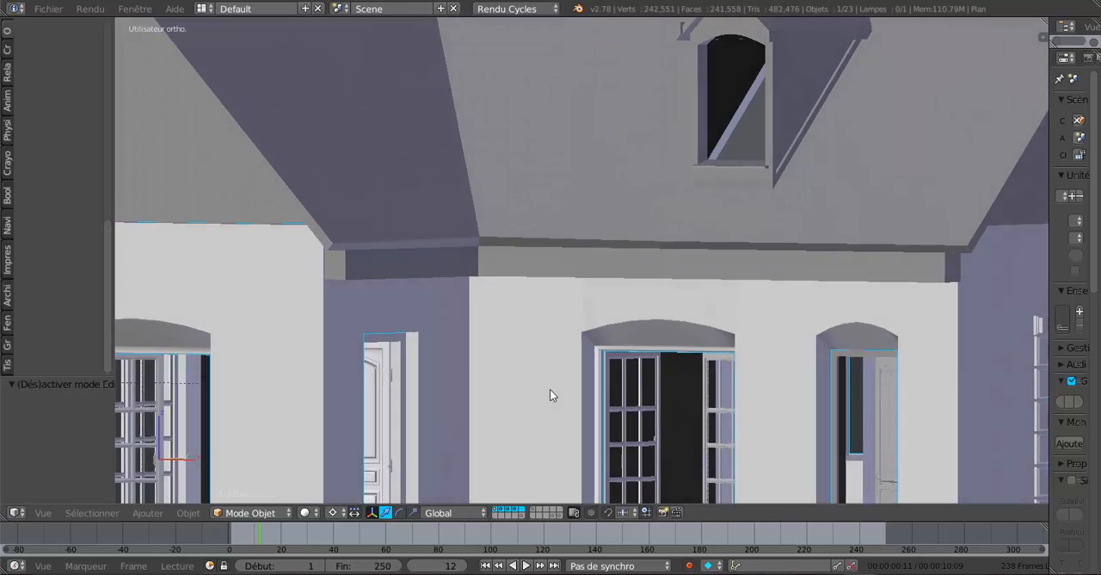
pyautogui.moveTo(551, 389); pyautogui.dragTo(495, 285, button='middle')
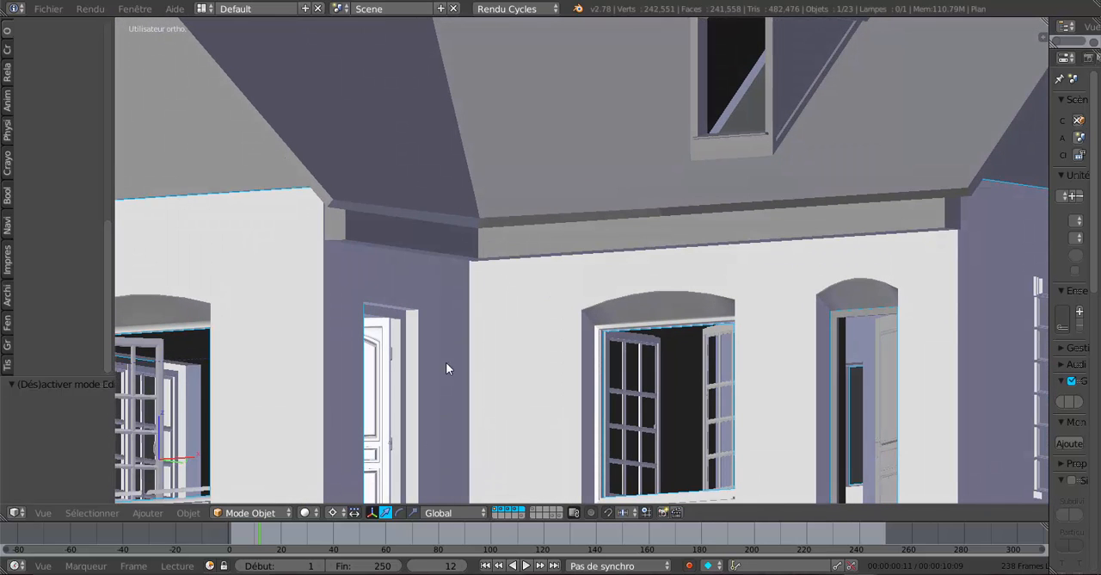
pyautogui.rightClick(552, 207)
pyautogui.press('Tab')
pyautogui.scroll(2, 498, 251)
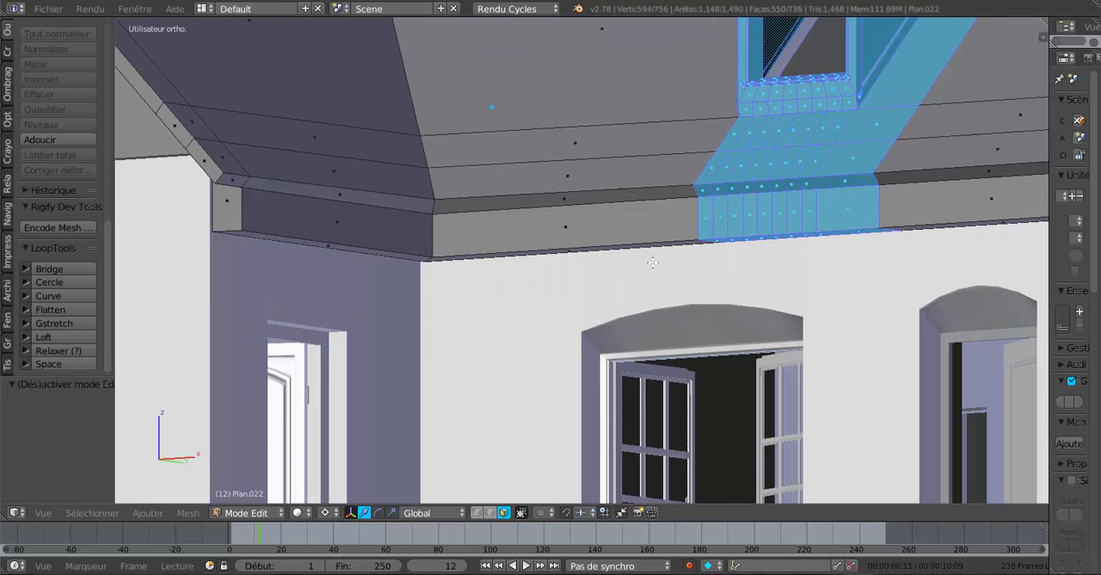
pyautogui.click(475, 512)
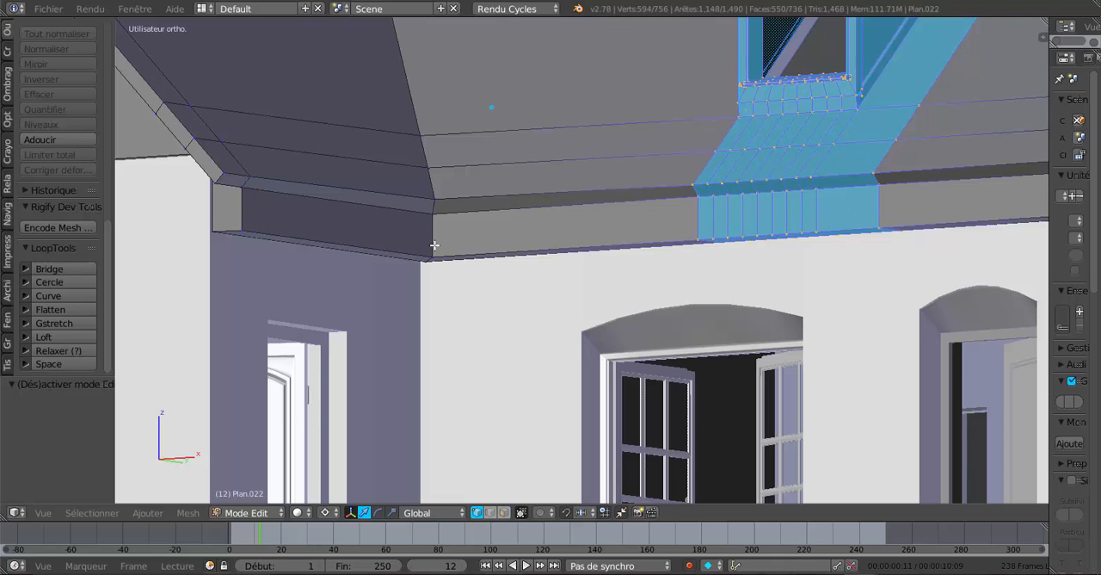
pyautogui.rightClick(438, 201)
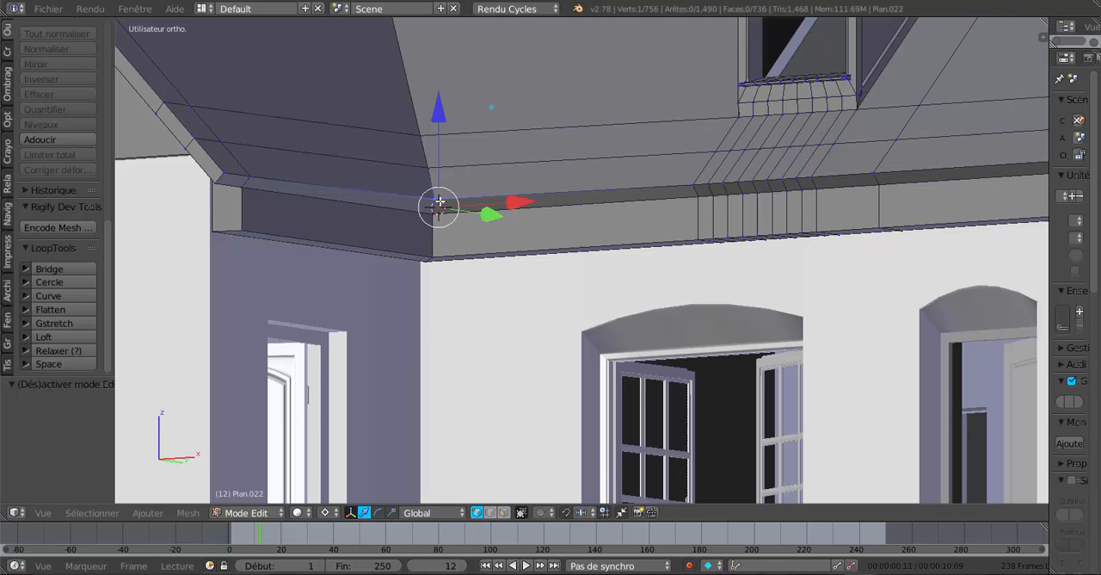
pyautogui.click(440, 109)
pyautogui.moveTo(440, 108); pyautogui.dragTo(440, 106)
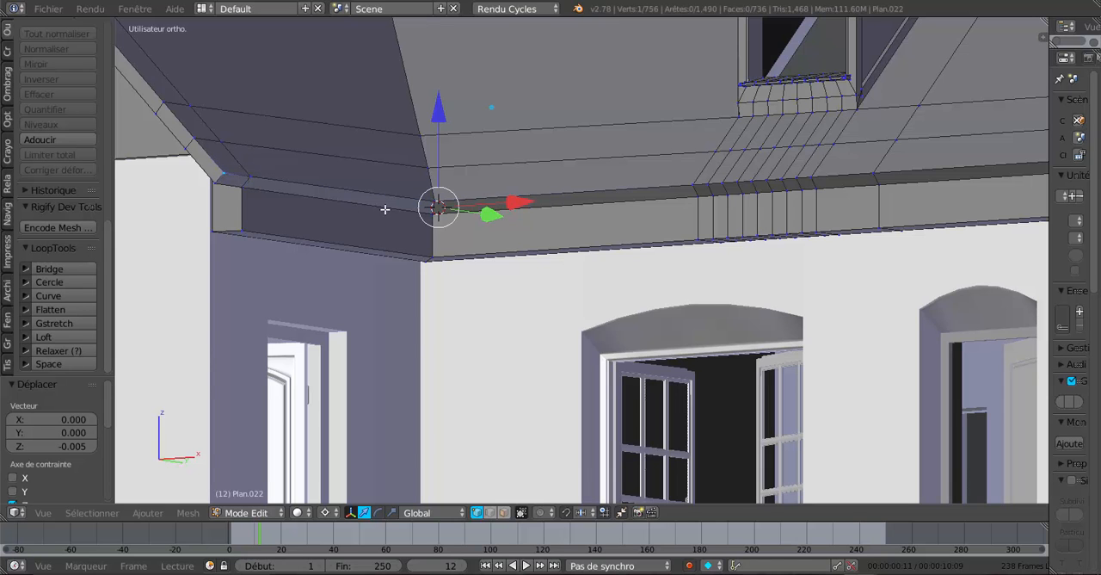
# Return to Object Mode and check the roof's eave line and inner corner against the front facade.
pyautogui.press('Tab')
pyautogui.scroll(-5, 454, 261)
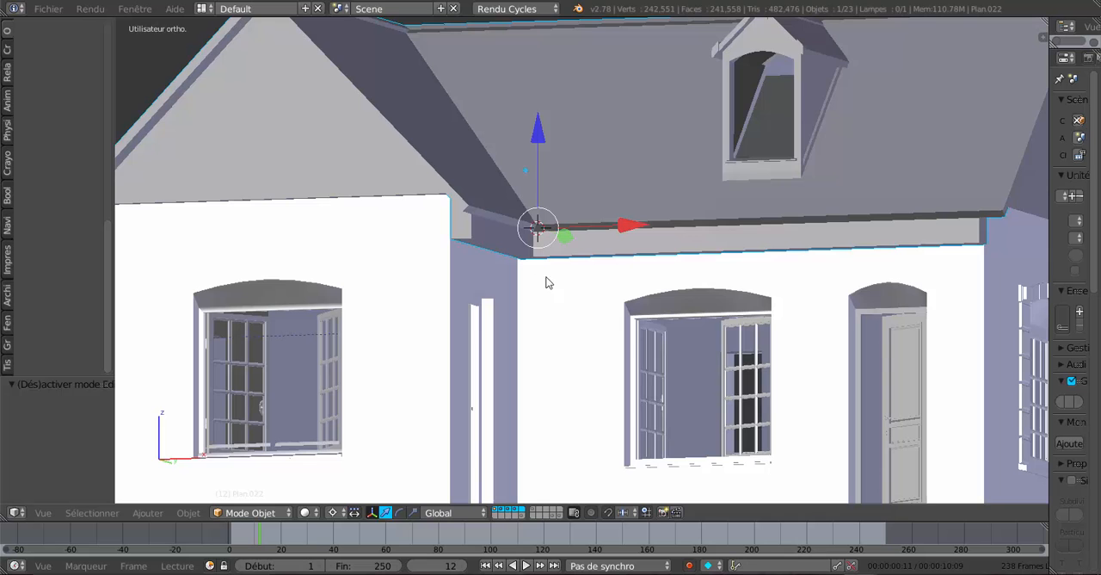
pyautogui.moveTo(546, 282); pyautogui.dragTo(511, 319, button='middle')
pyautogui.scroll(-4, 468, 296)
pyautogui.scroll(4, 537, 287)
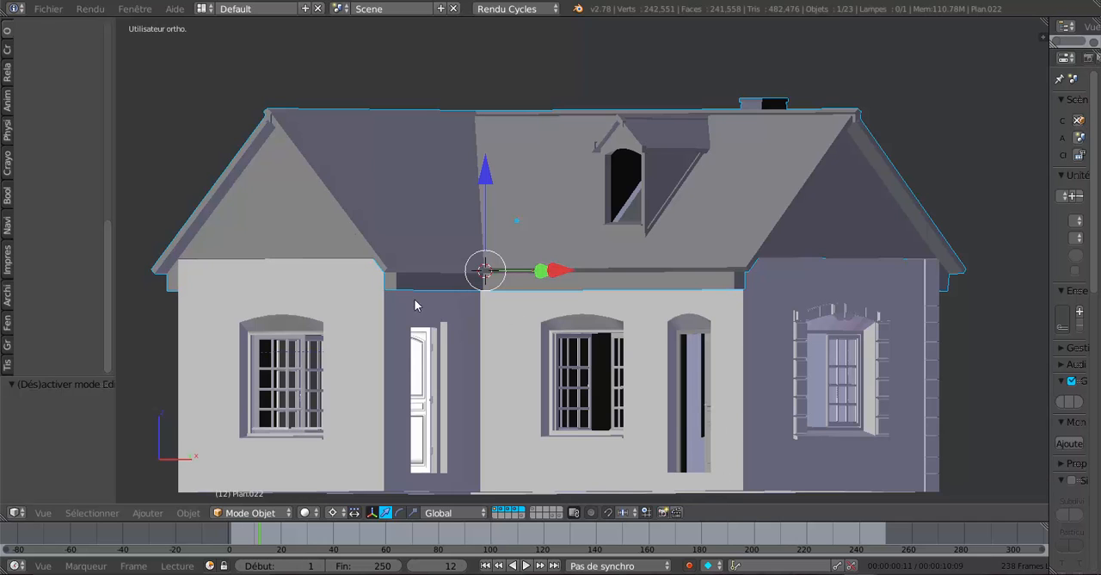
pyautogui.scroll(-3, 575, 418)
pyautogui.moveTo(575, 418); pyautogui.dragTo(624, 397, button='middle')
pyautogui.scroll(3, 623, 397)
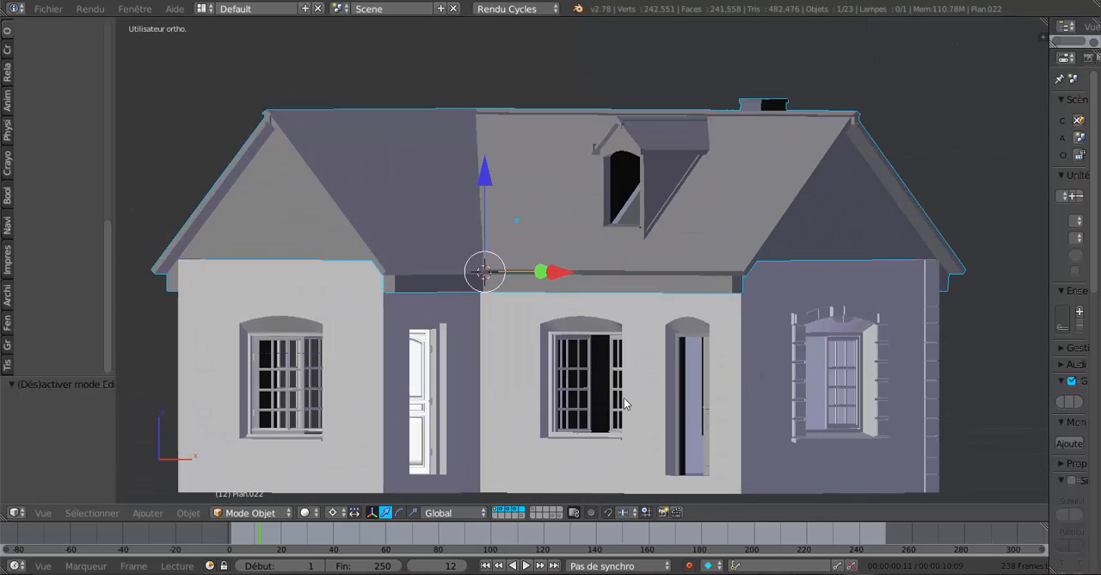
pyautogui.keyDown('shift'); pyautogui.moveTo(494, 376); pyautogui.dragTo(565, 353, button='middle'); pyautogui.keyUp('shift')
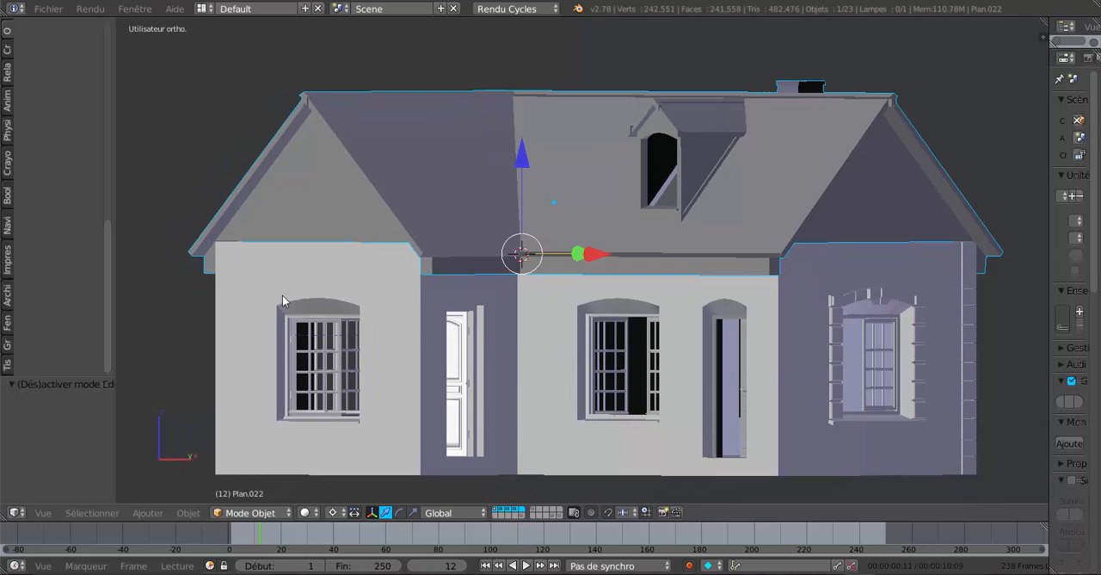
# Narrow the tool shelf further and review the house from front and three-quarter views.
pyautogui.moveTo(113, 207); pyautogui.dragTo(76, 225)
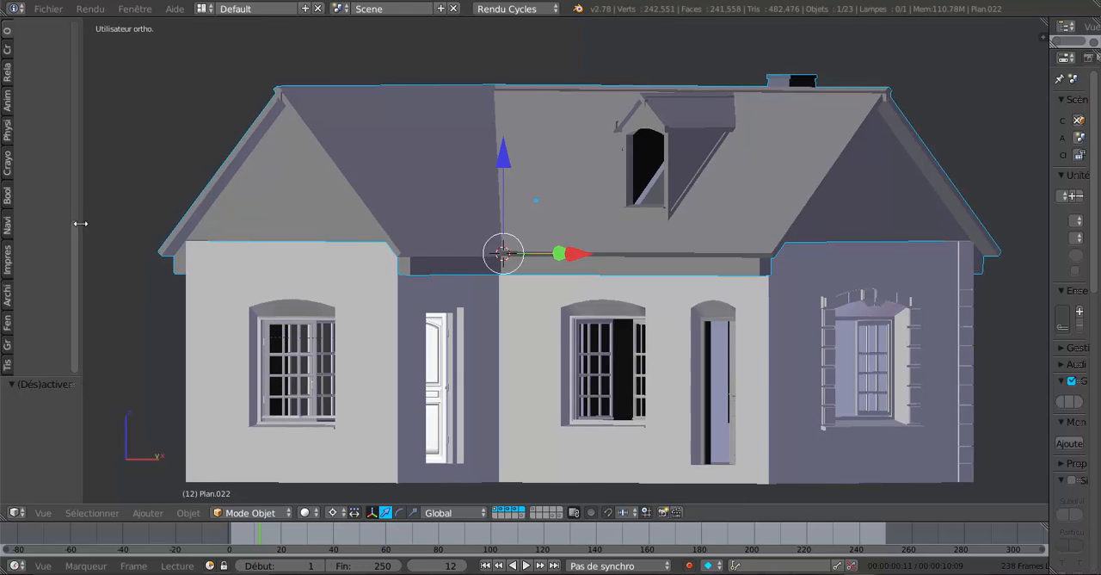
pyautogui.moveTo(555, 331); pyautogui.dragTo(516, 321, button='middle')
pyautogui.scroll(1, 504, 334)
pyautogui.scroll(-1, 516, 321)
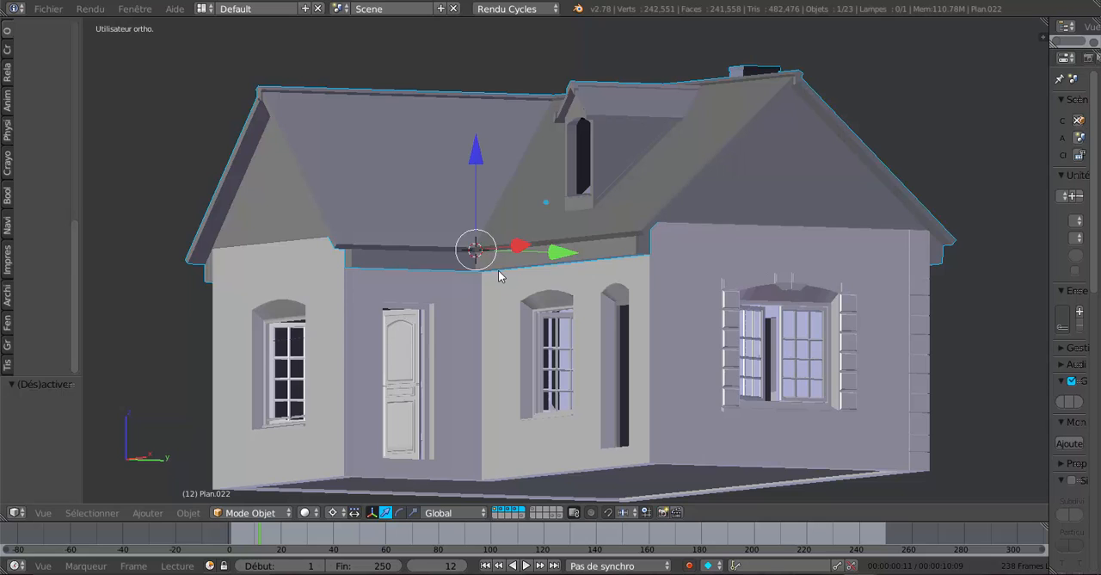
pyautogui.moveTo(504, 307)
pyautogui.mouseDown(button='middle')
pyautogui.moveTo(459, 327)
pyautogui.moveTo(526, 312)
pyautogui.moveTo(606, 316)
pyautogui.moveTo(537, 315)
pyautogui.moveTo(506, 334)
pyautogui.moveTo(504, 318)
pyautogui.mouseUp(button='middle')
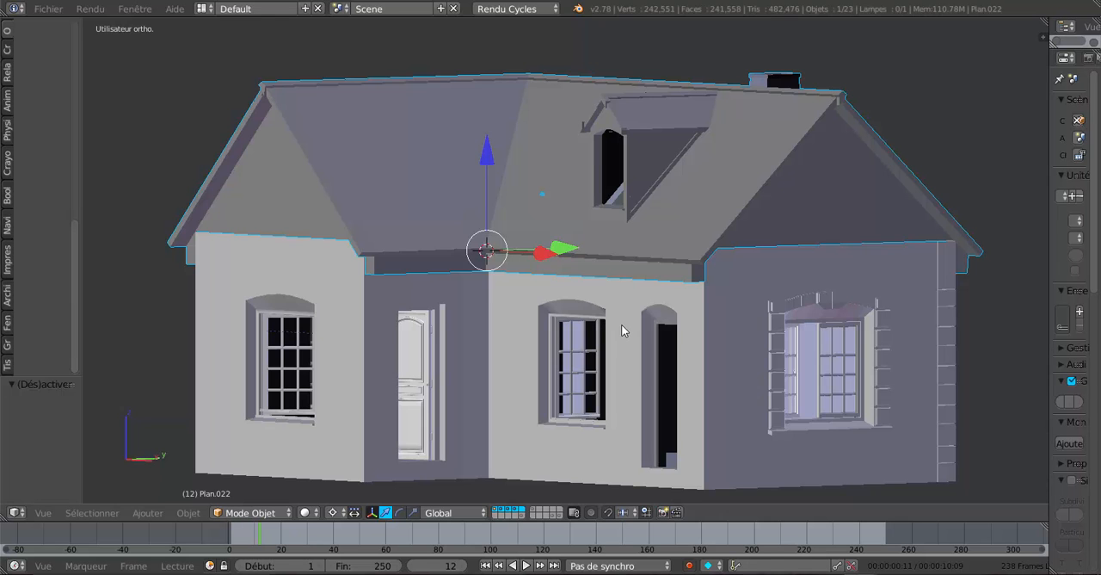
pyautogui.moveTo(621, 324)
pyautogui.mouseDown(button='middle')
pyautogui.moveTo(582, 332)
pyautogui.moveTo(621, 337)
pyautogui.mouseUp(button='middle')
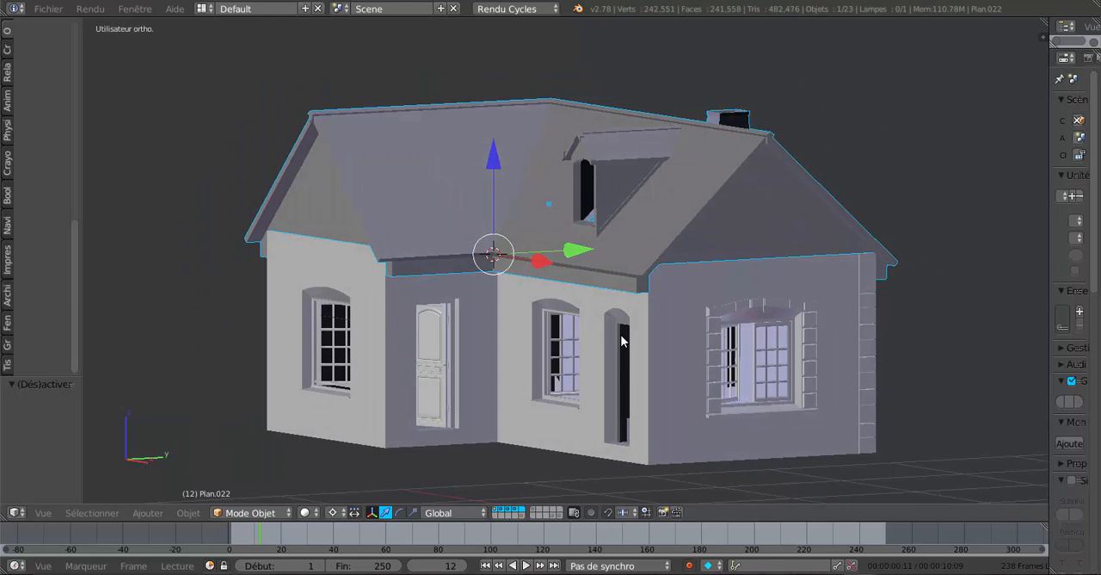
pyautogui.scroll(1, 589, 327)
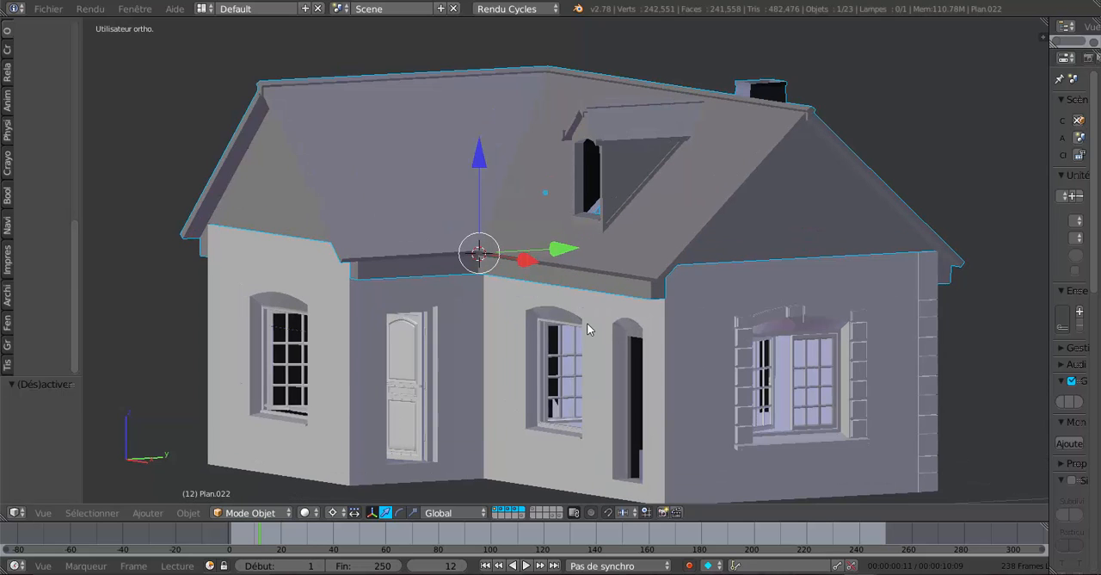
pyautogui.moveTo(587, 322); pyautogui.dragTo(591, 321, button='middle')
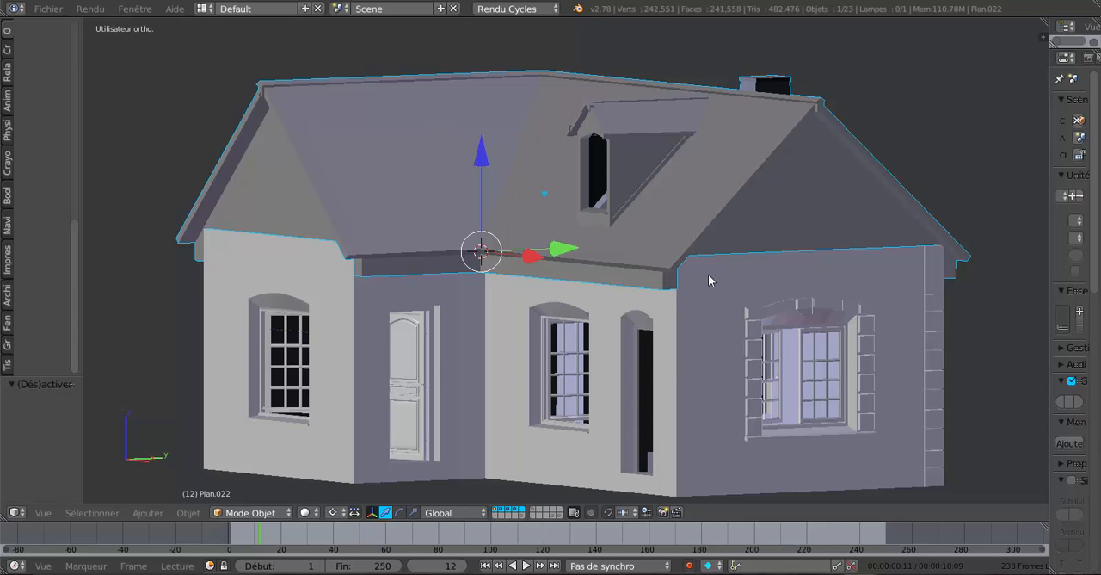
pyautogui.moveTo(694, 295); pyautogui.dragTo(651, 335, button='middle')
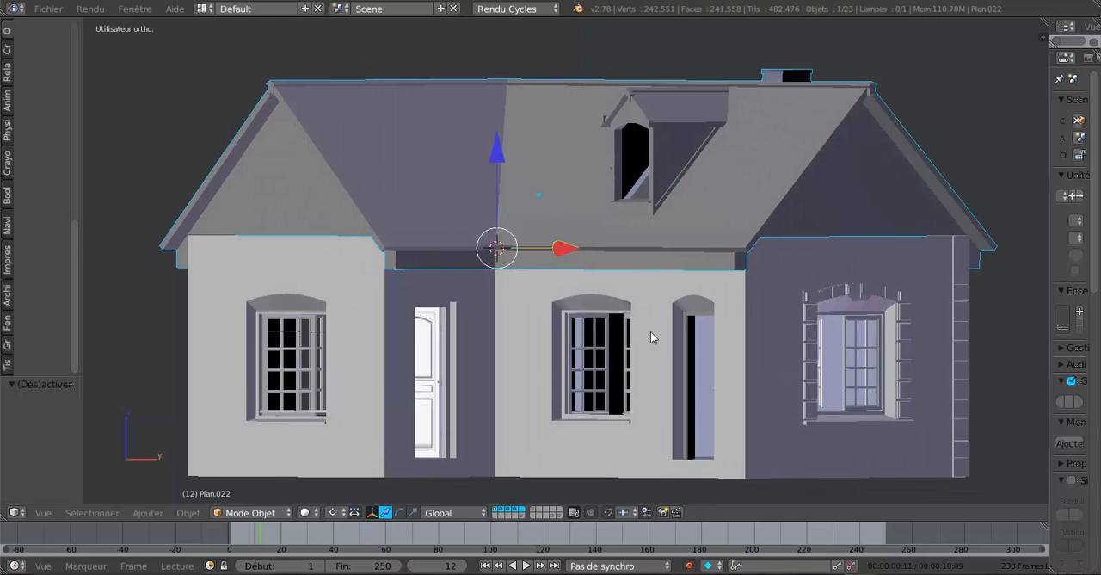
pyautogui.scroll(1, 650, 337)
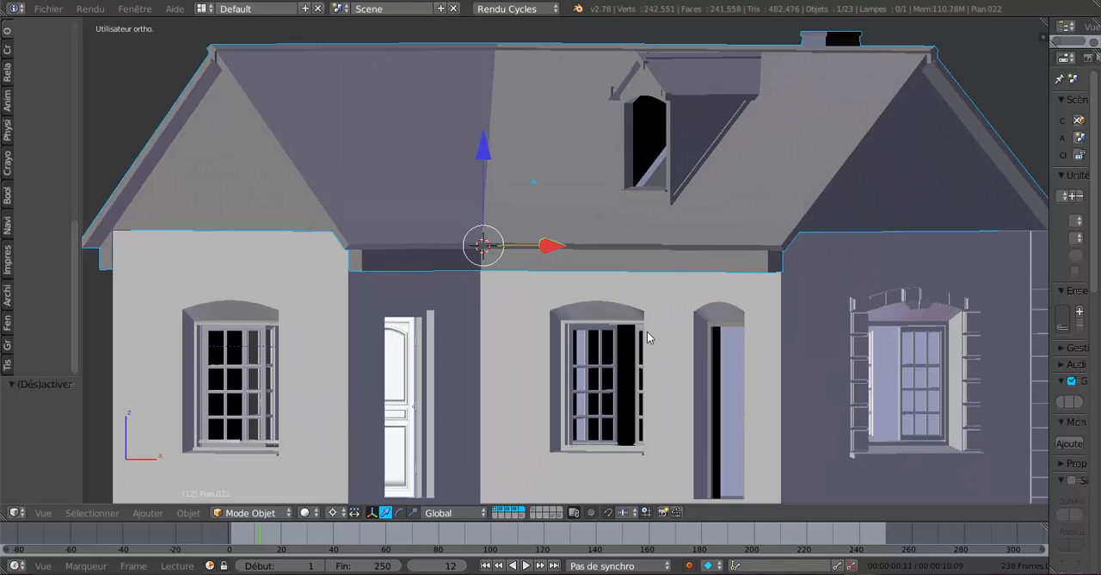